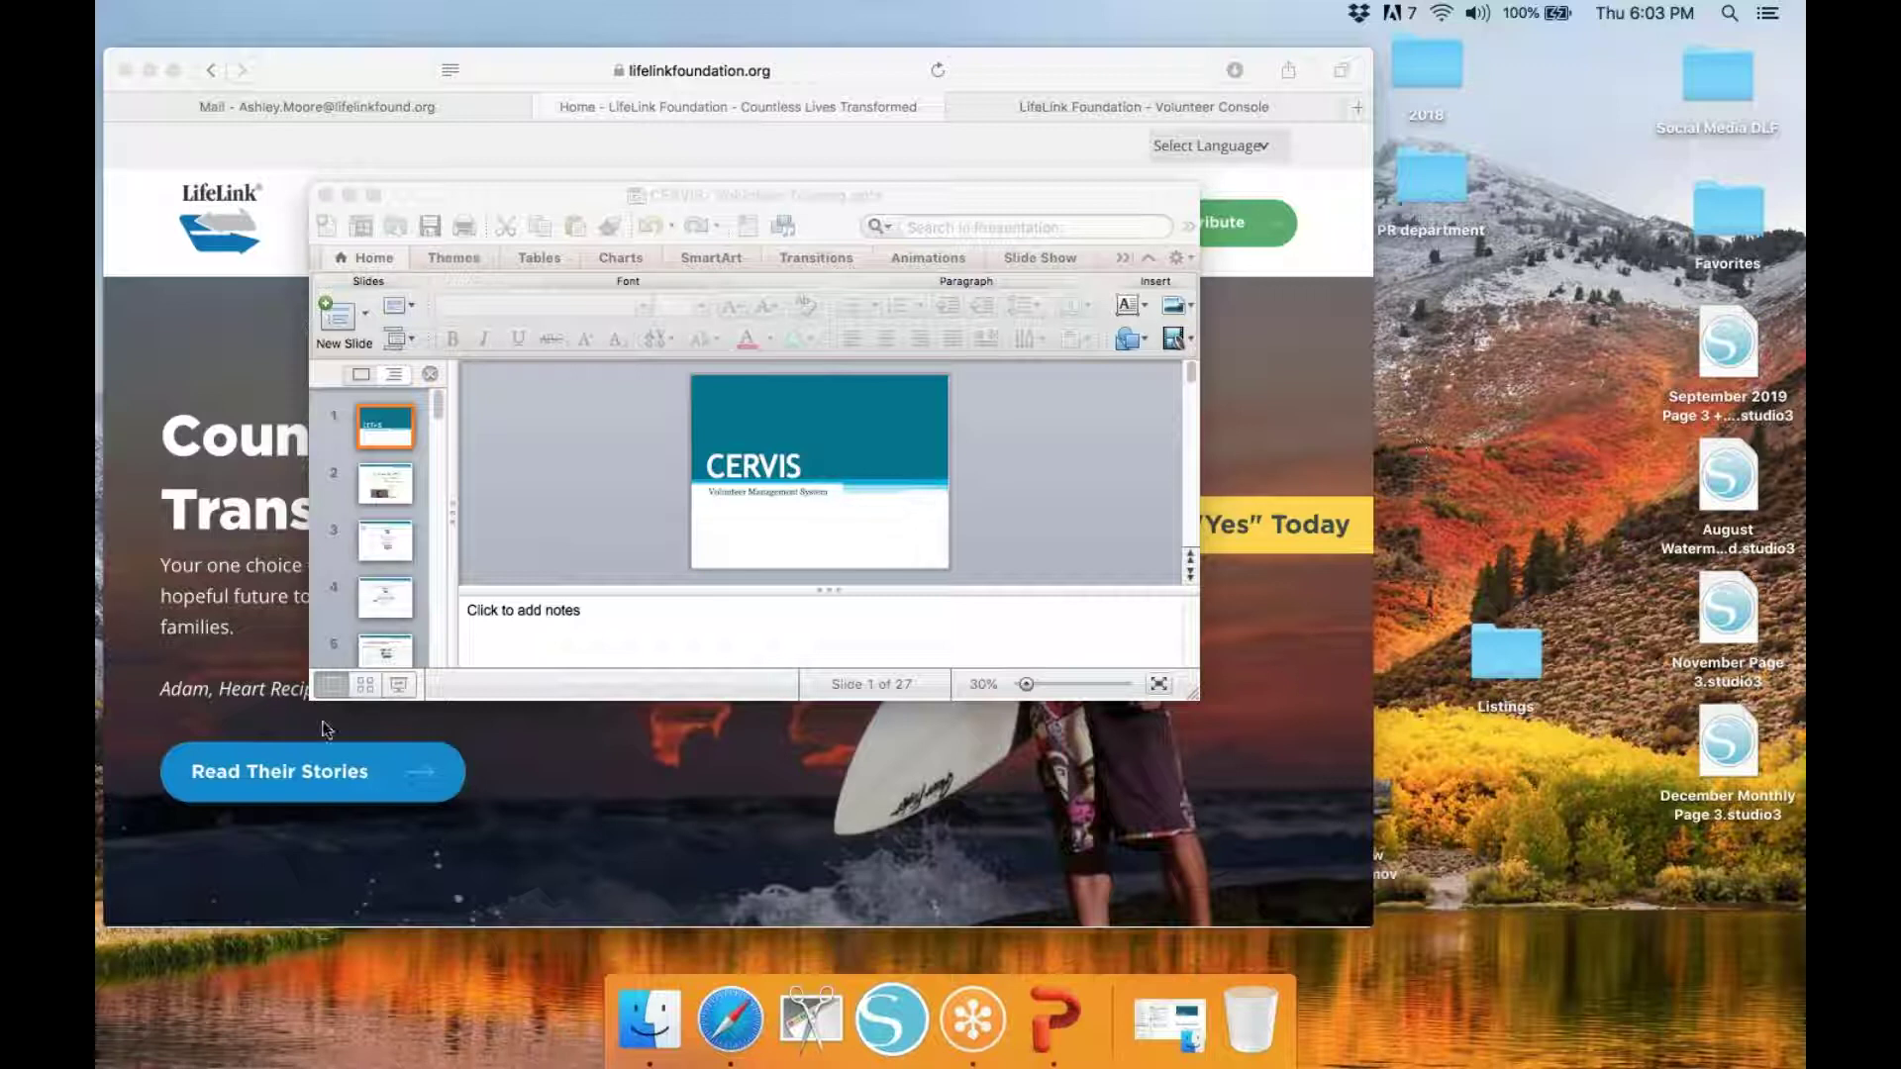
# Start the slideshow from the 'CERVIS – Volunteer Management System' title slide
pyautogui.click(399, 685)
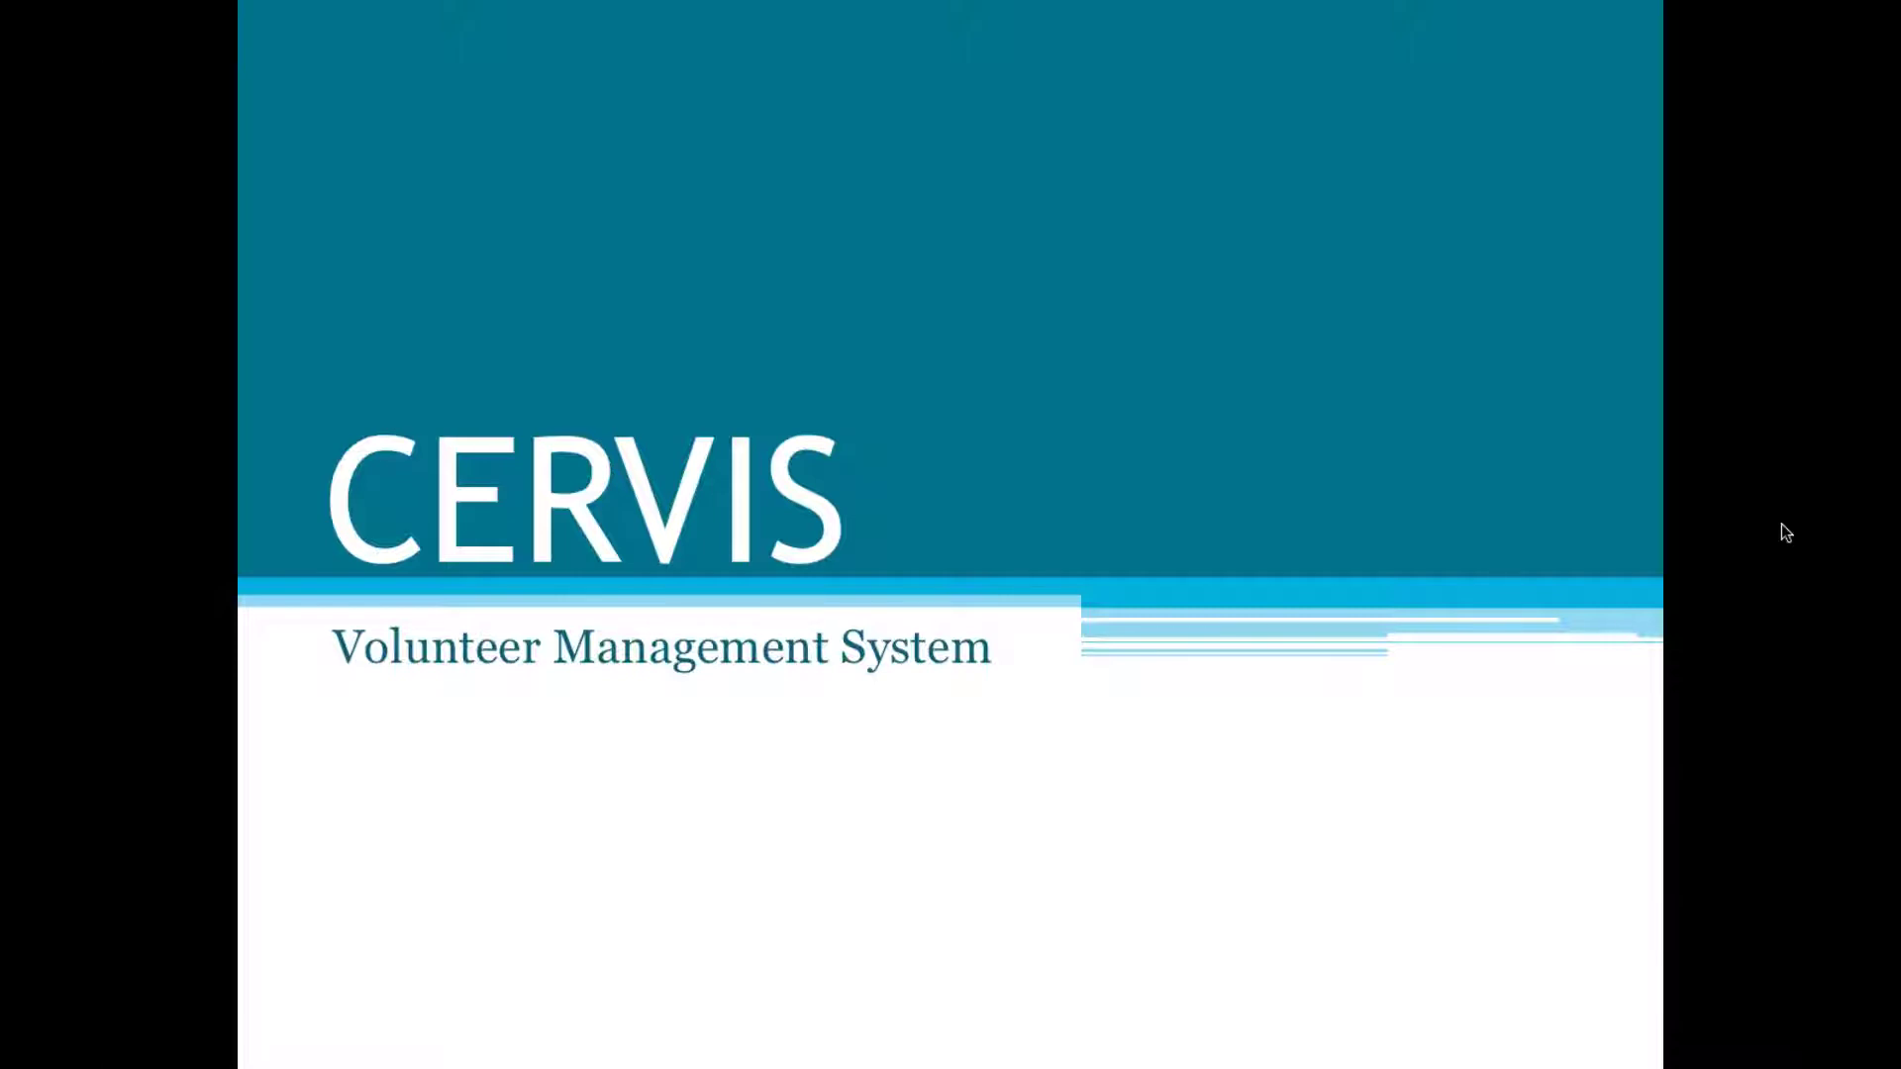
# Advance past 'How to access CERVIS?' to the 'Step 1: Accessing your profile' slide
pyautogui.click(1781, 524)
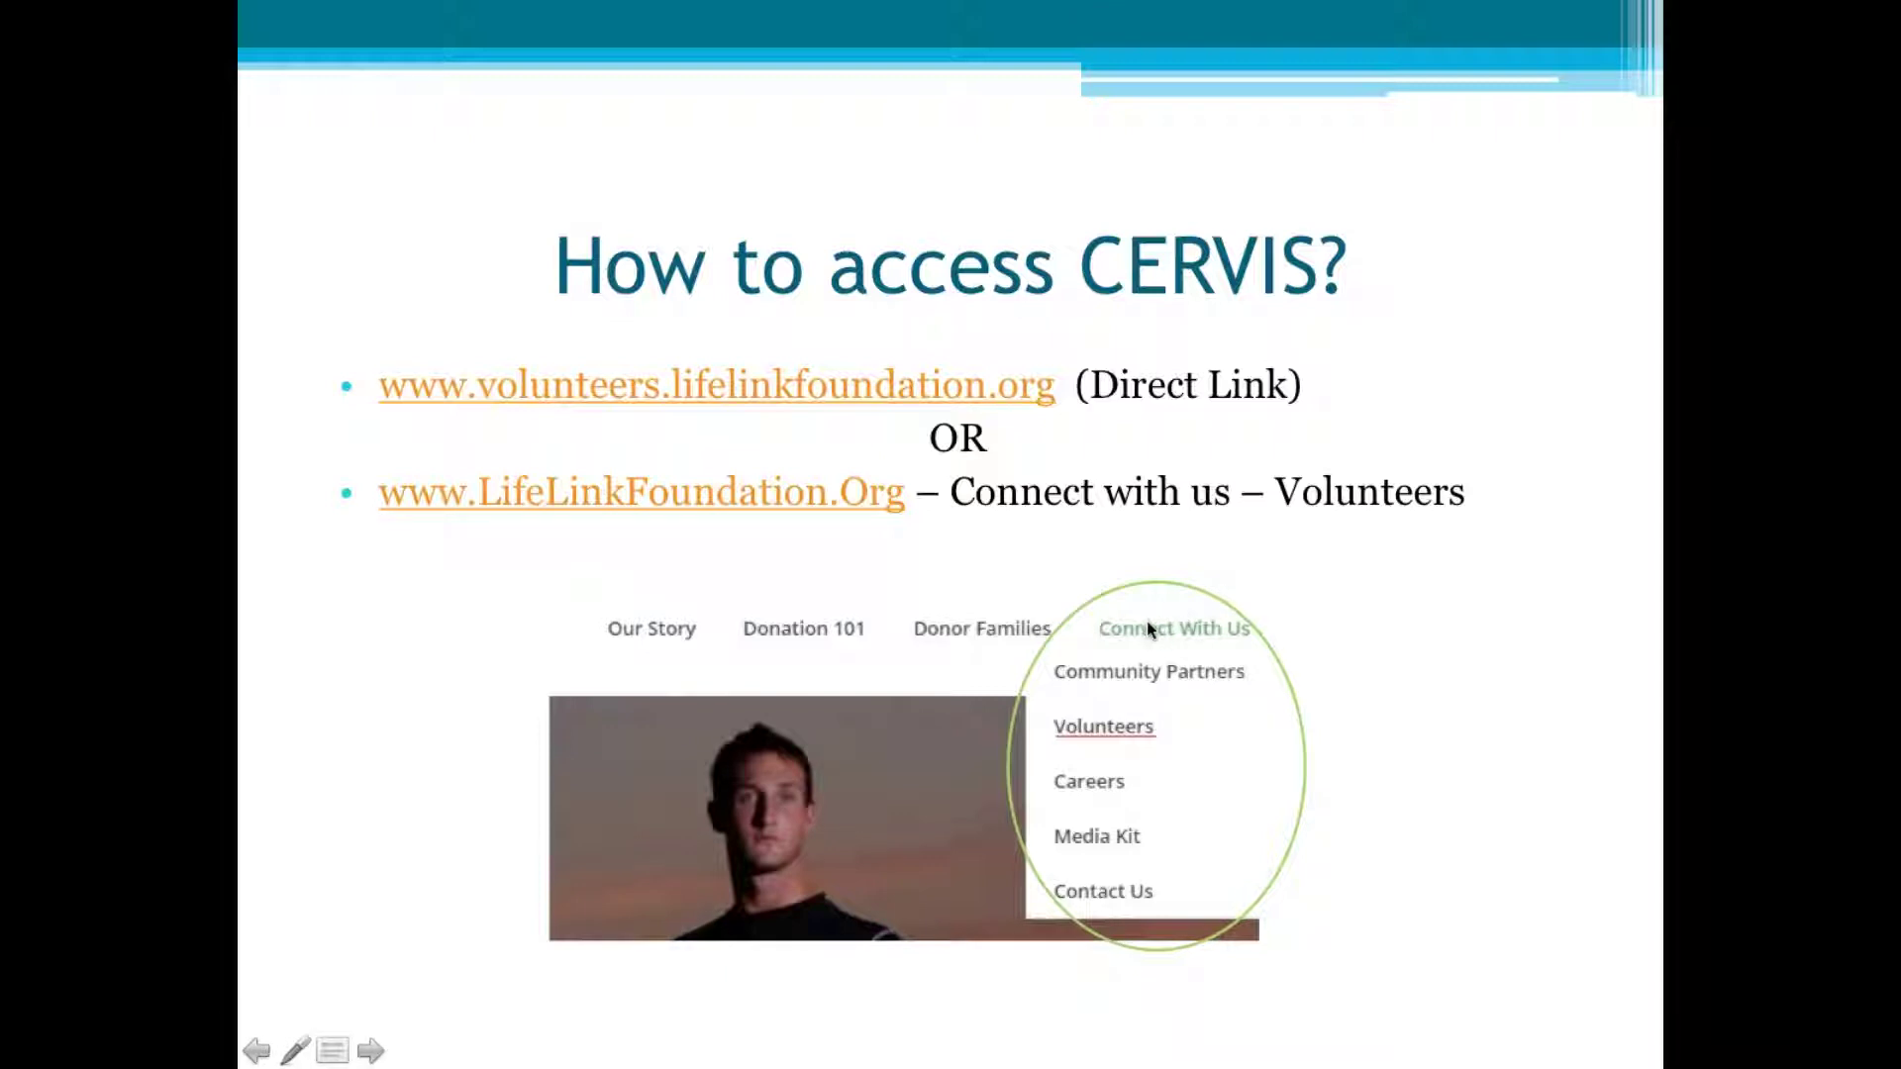
pyautogui.click(1123, 720)
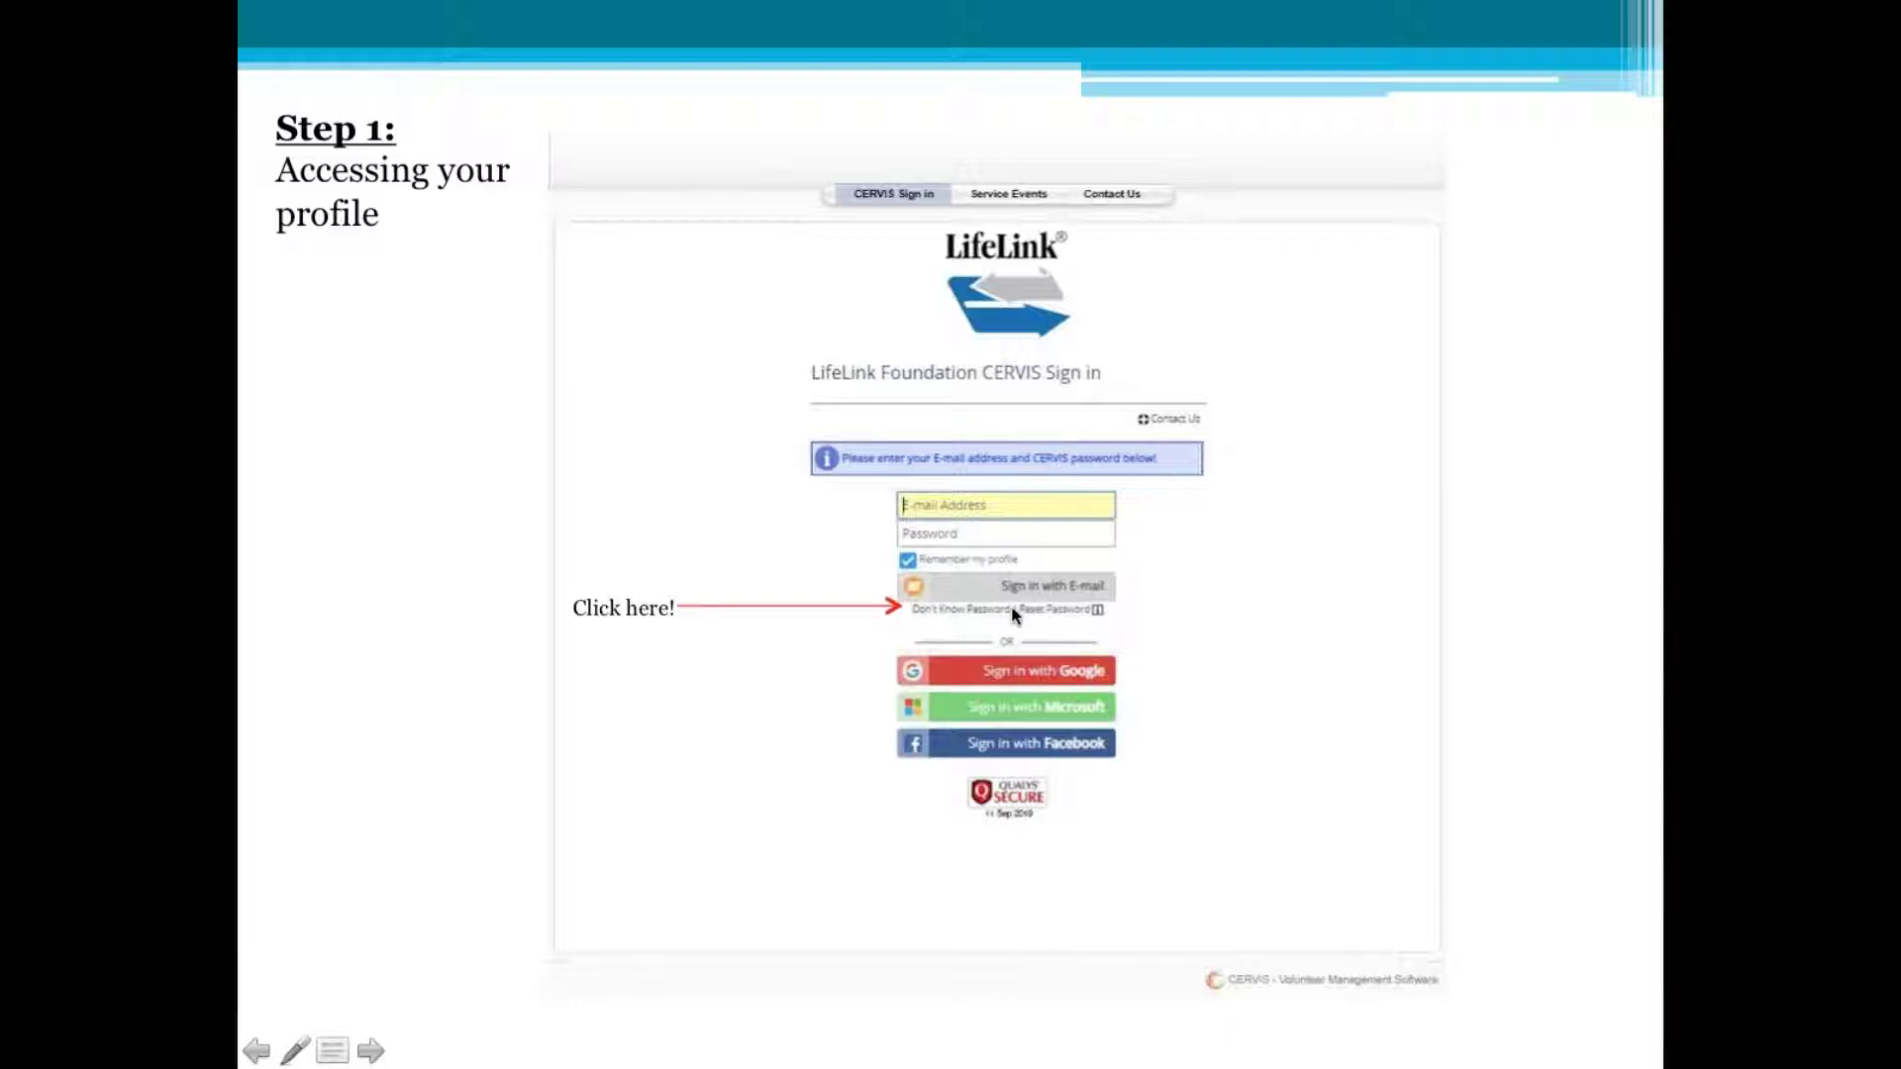
# Advance through the Password Reset slide to the temporary-password email slide
pyautogui.click(957, 610)
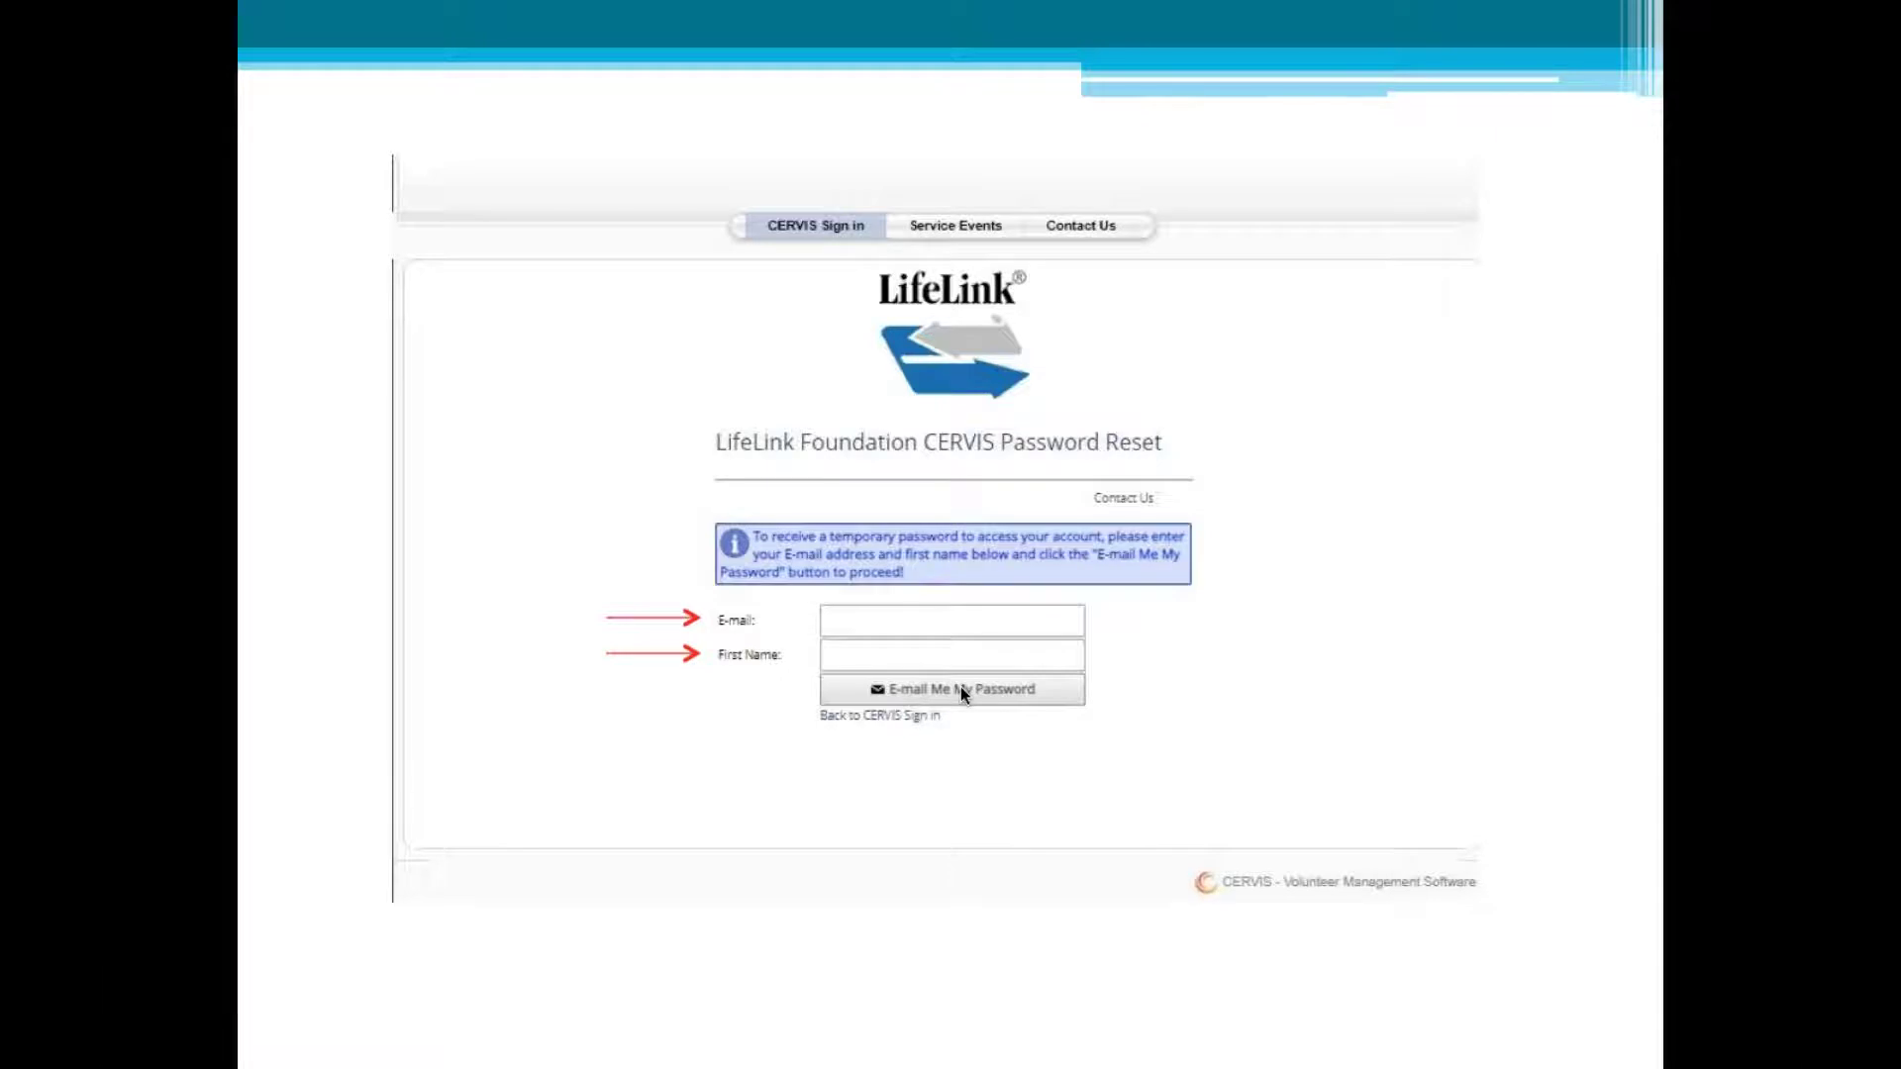
pyautogui.click(960, 689)
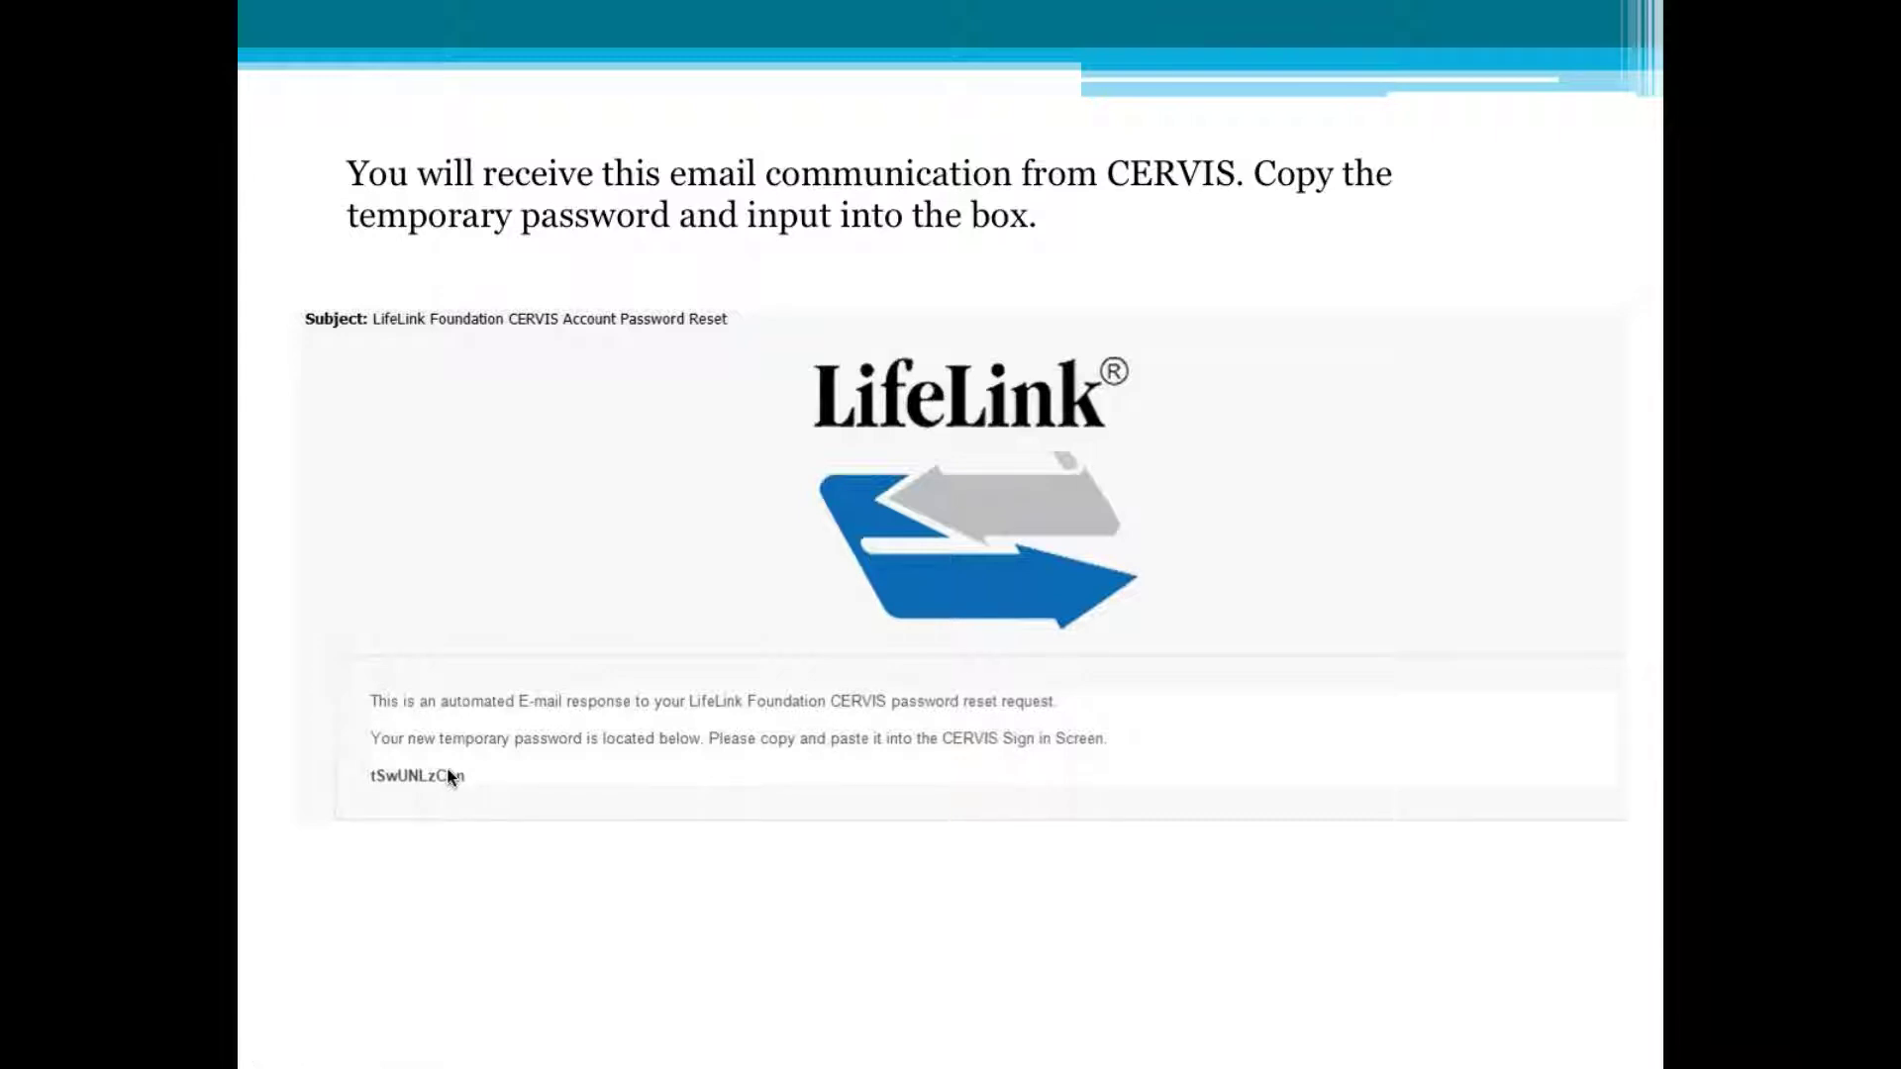
pyautogui.click(448, 768)
# End the slideshow and make the browser showing the LifeLink site full screen
pyautogui.press('Escape')
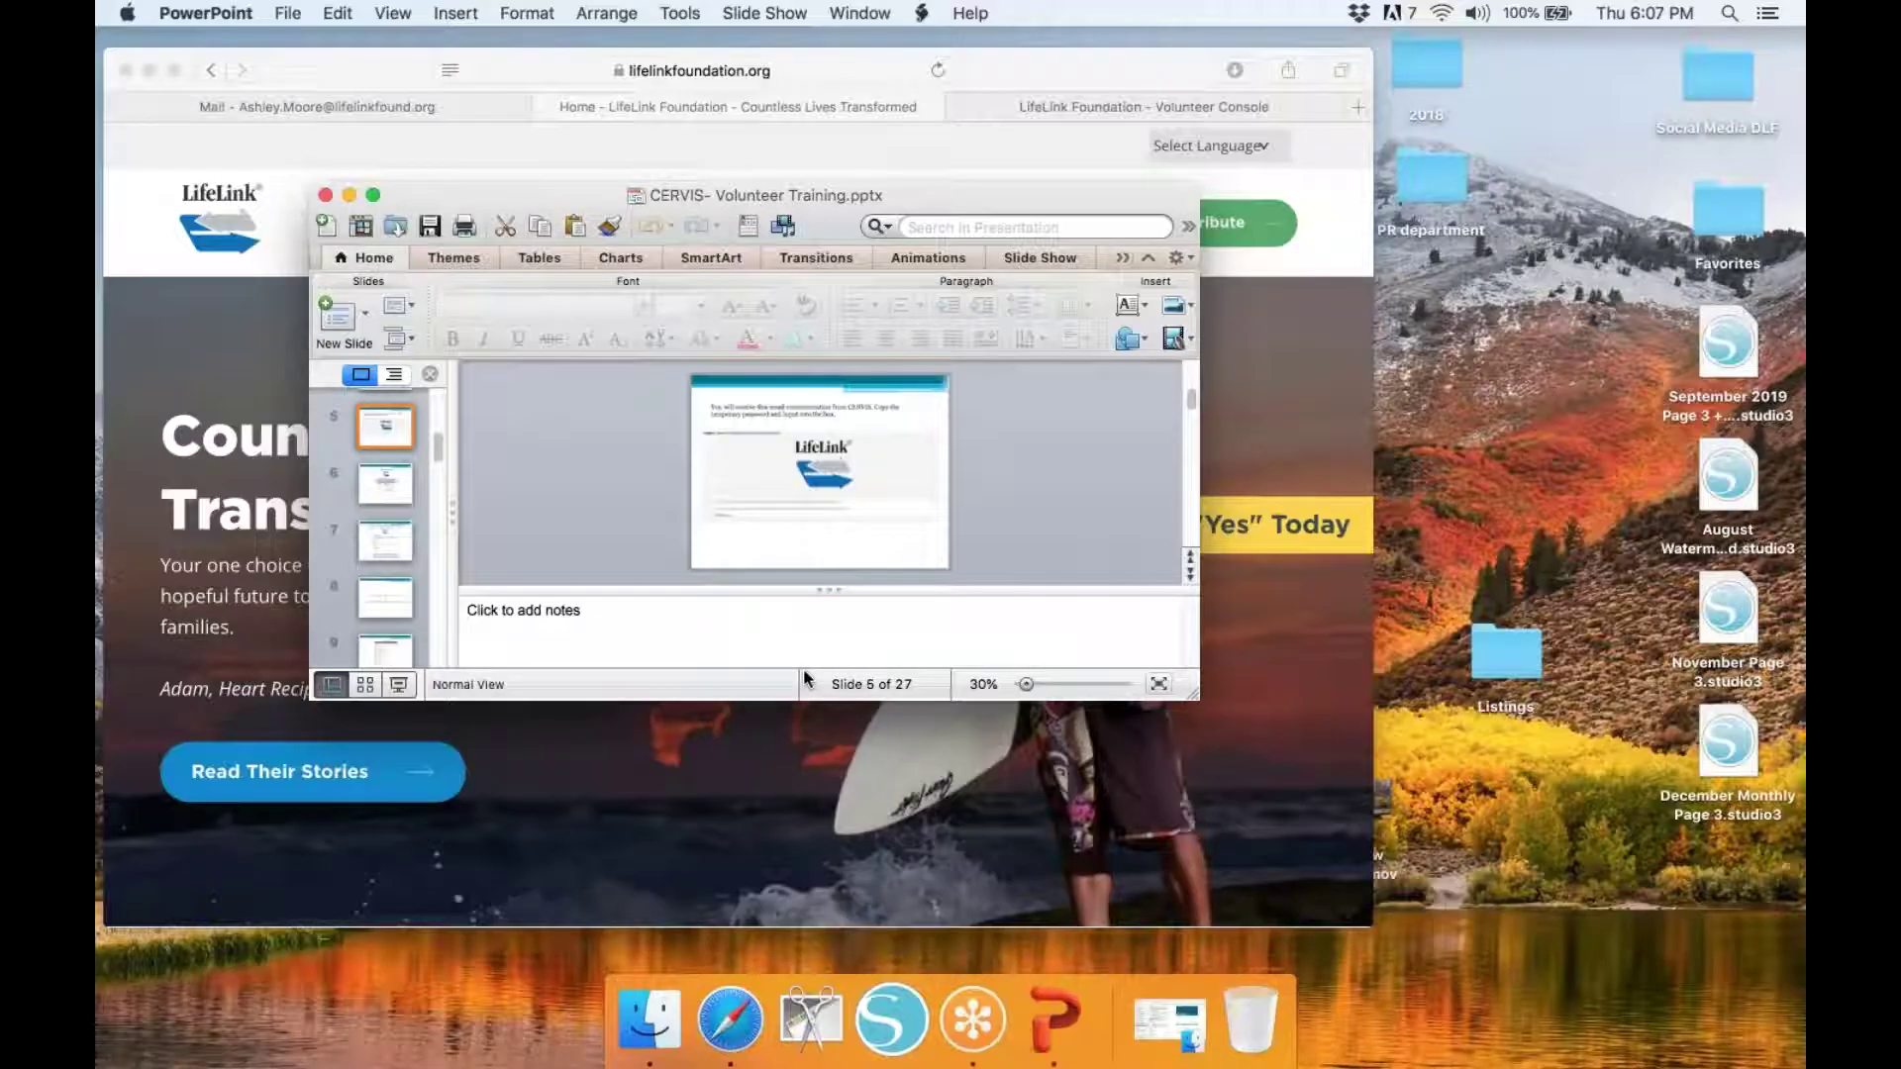
pyautogui.click(1069, 63)
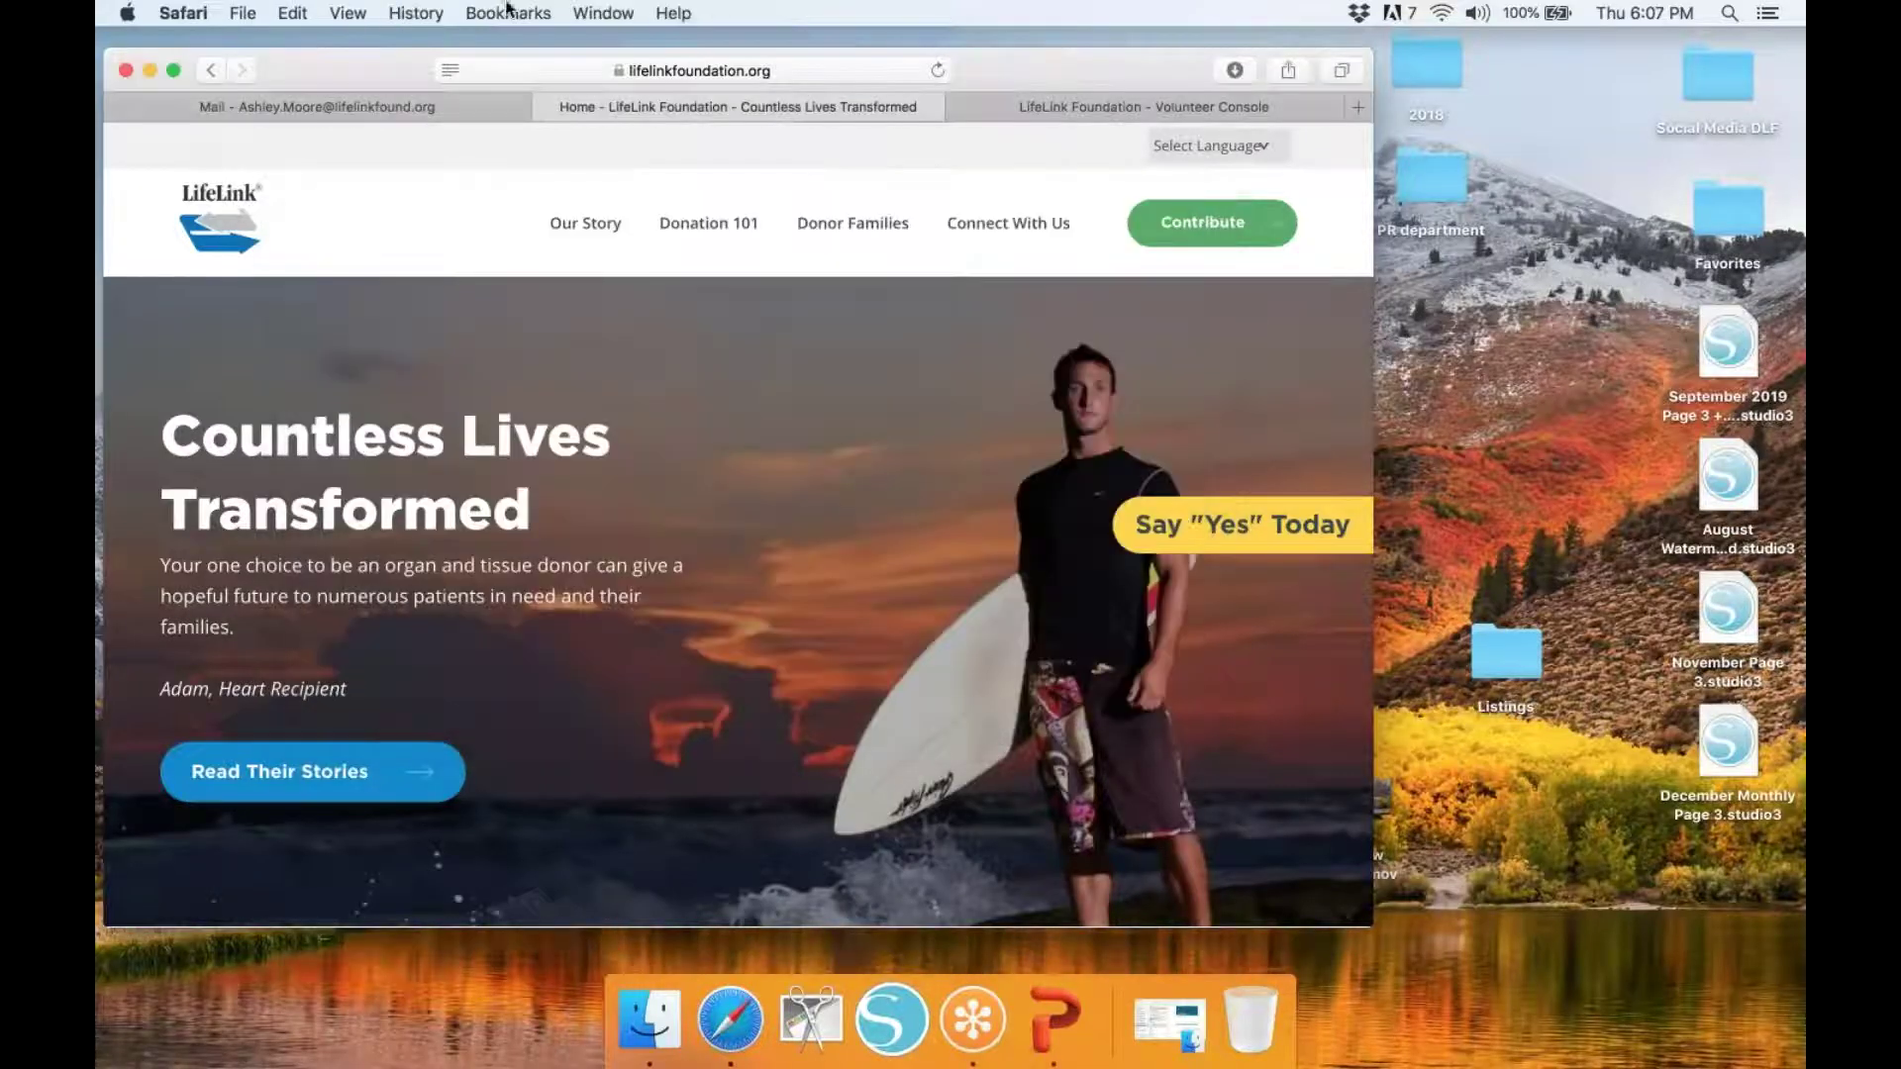
pyautogui.click(355, 12)
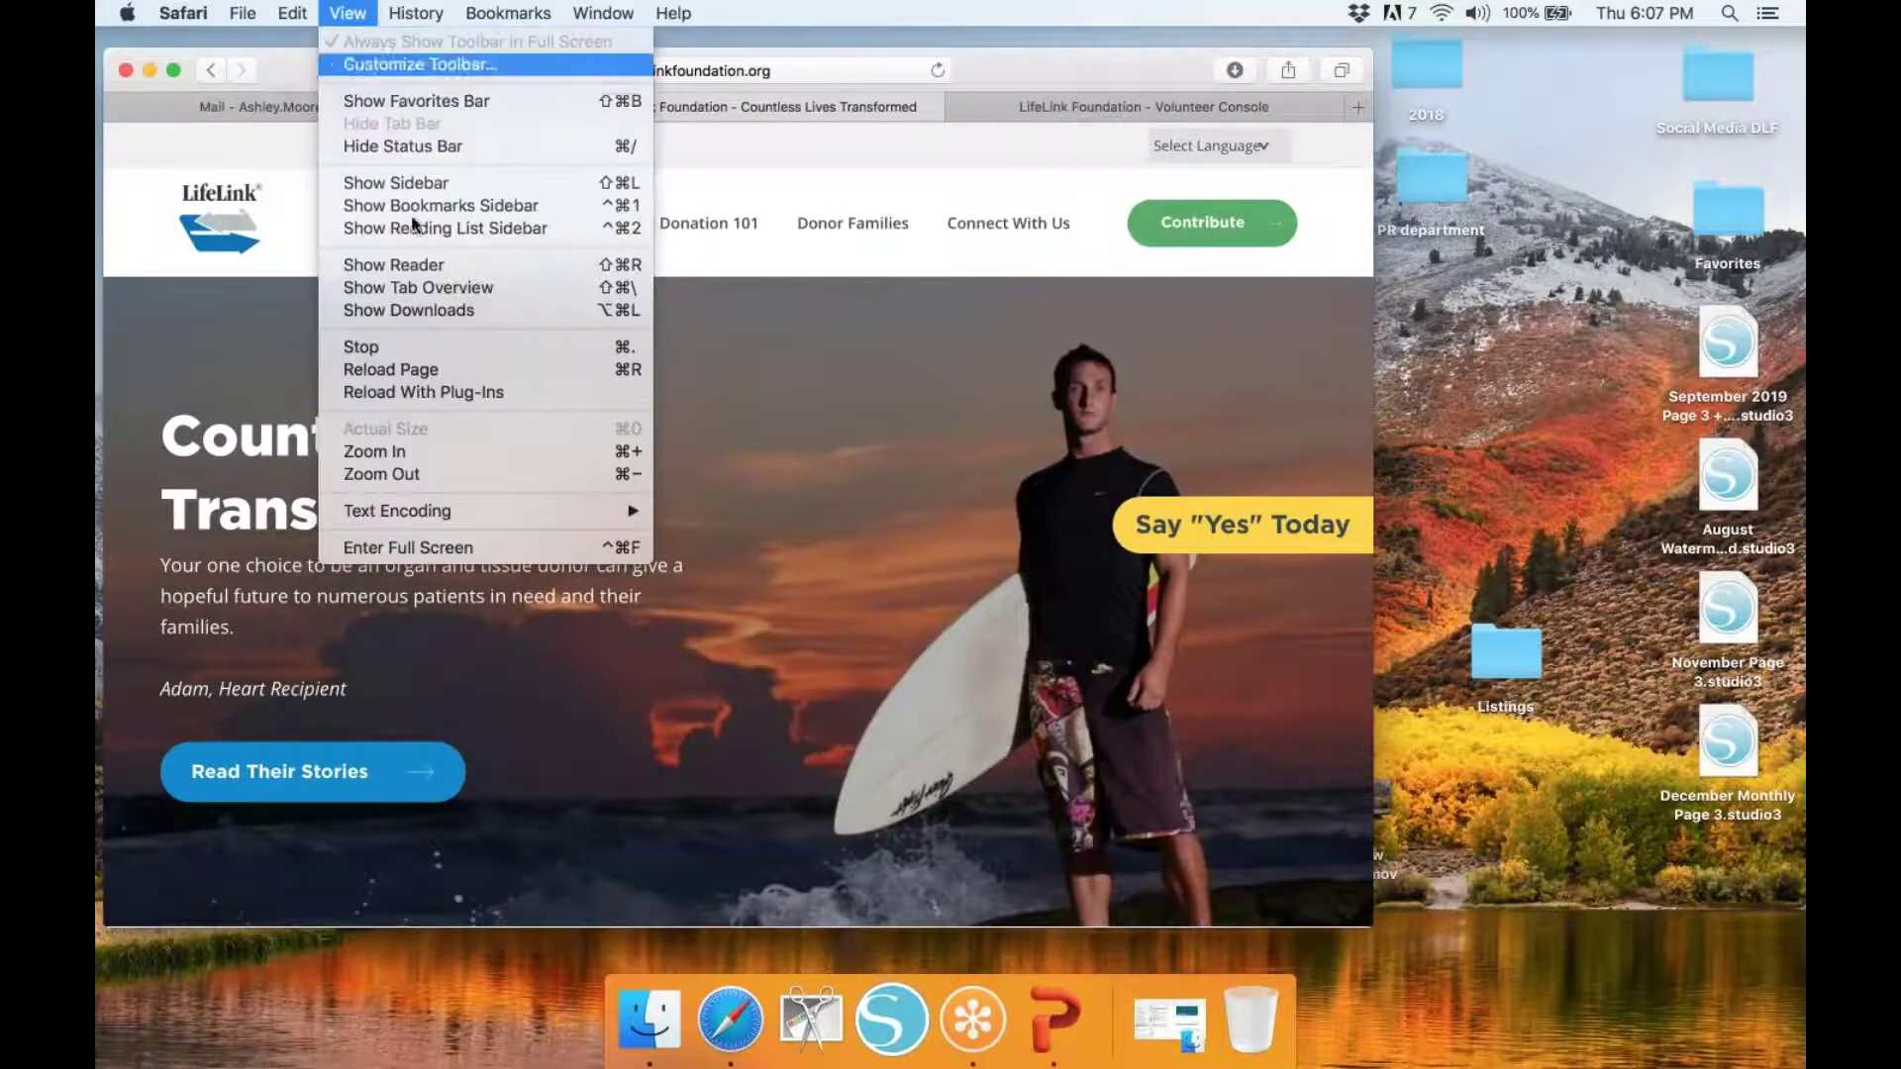
pyautogui.click(424, 541)
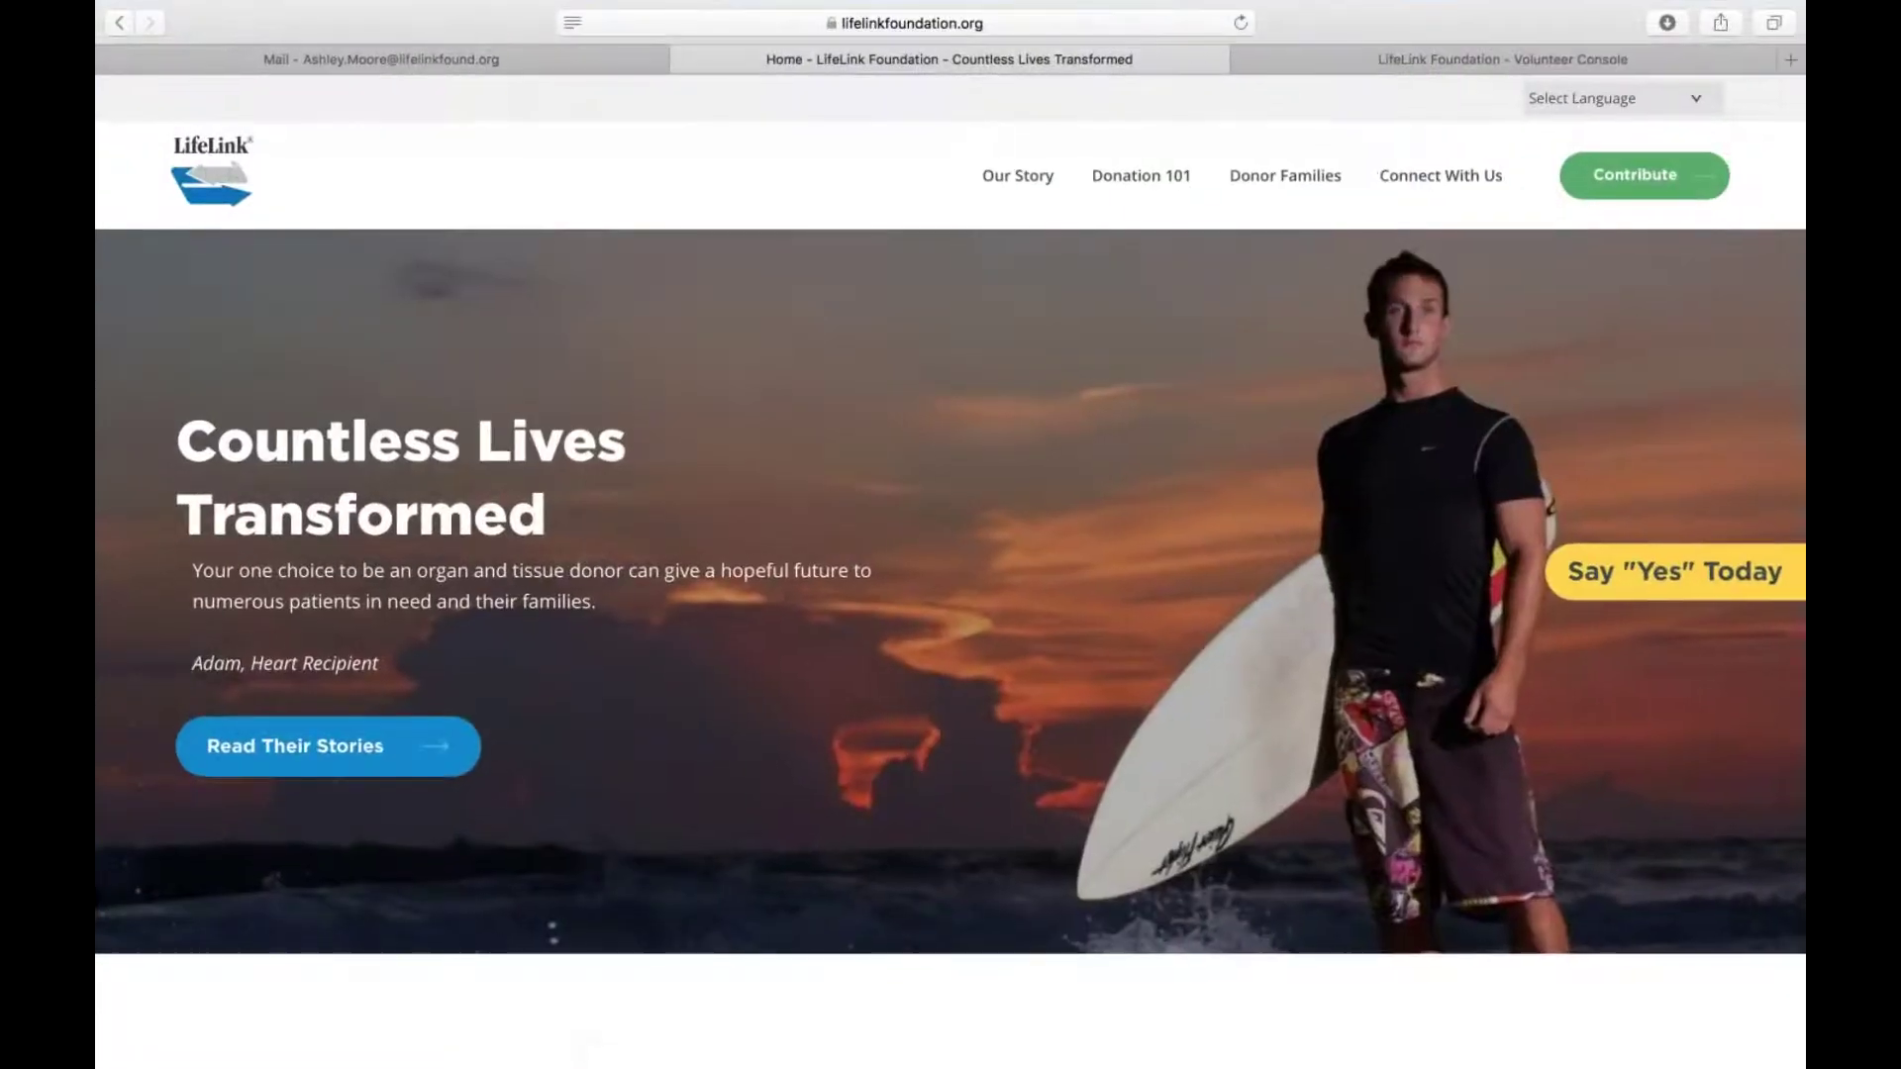
# Dismiss the favourites panel and reveal the Connect With Us menu with Volunteers
pyautogui.click(882, 24)
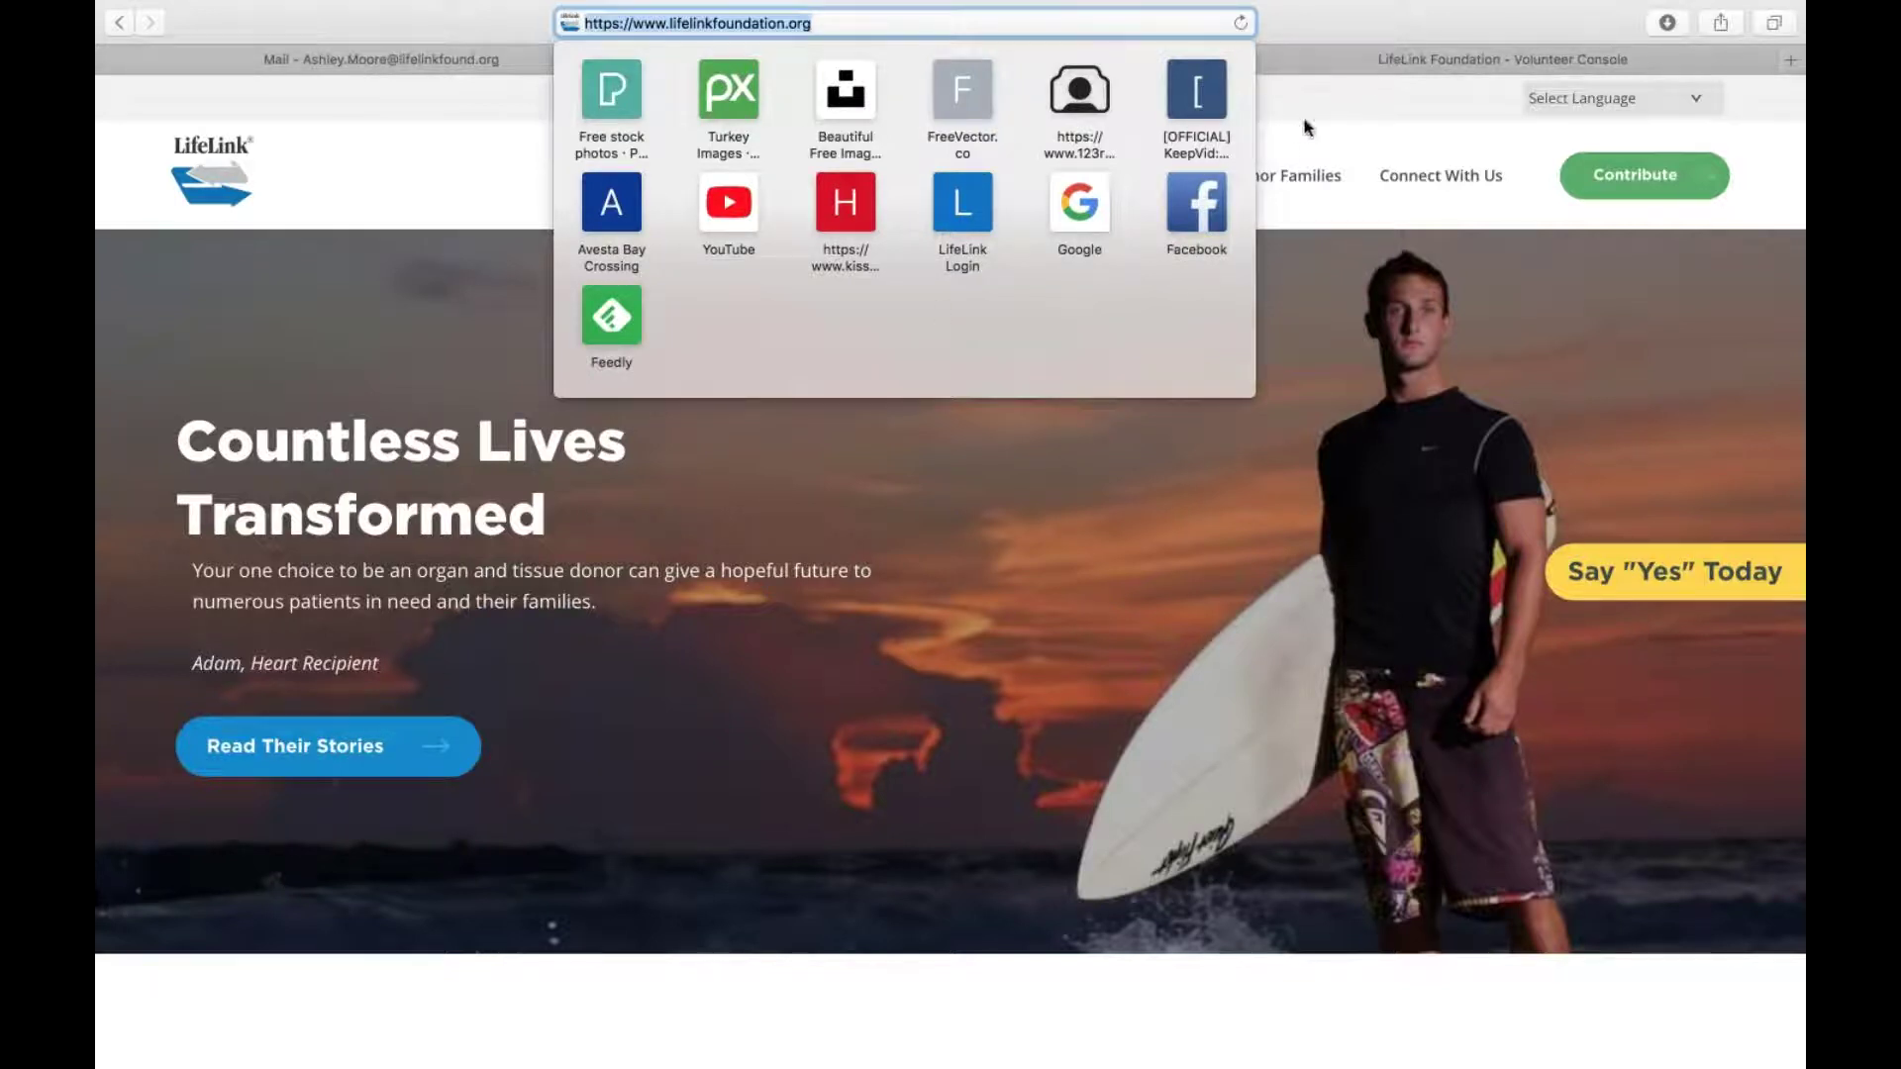
pyautogui.click(1290, 142)
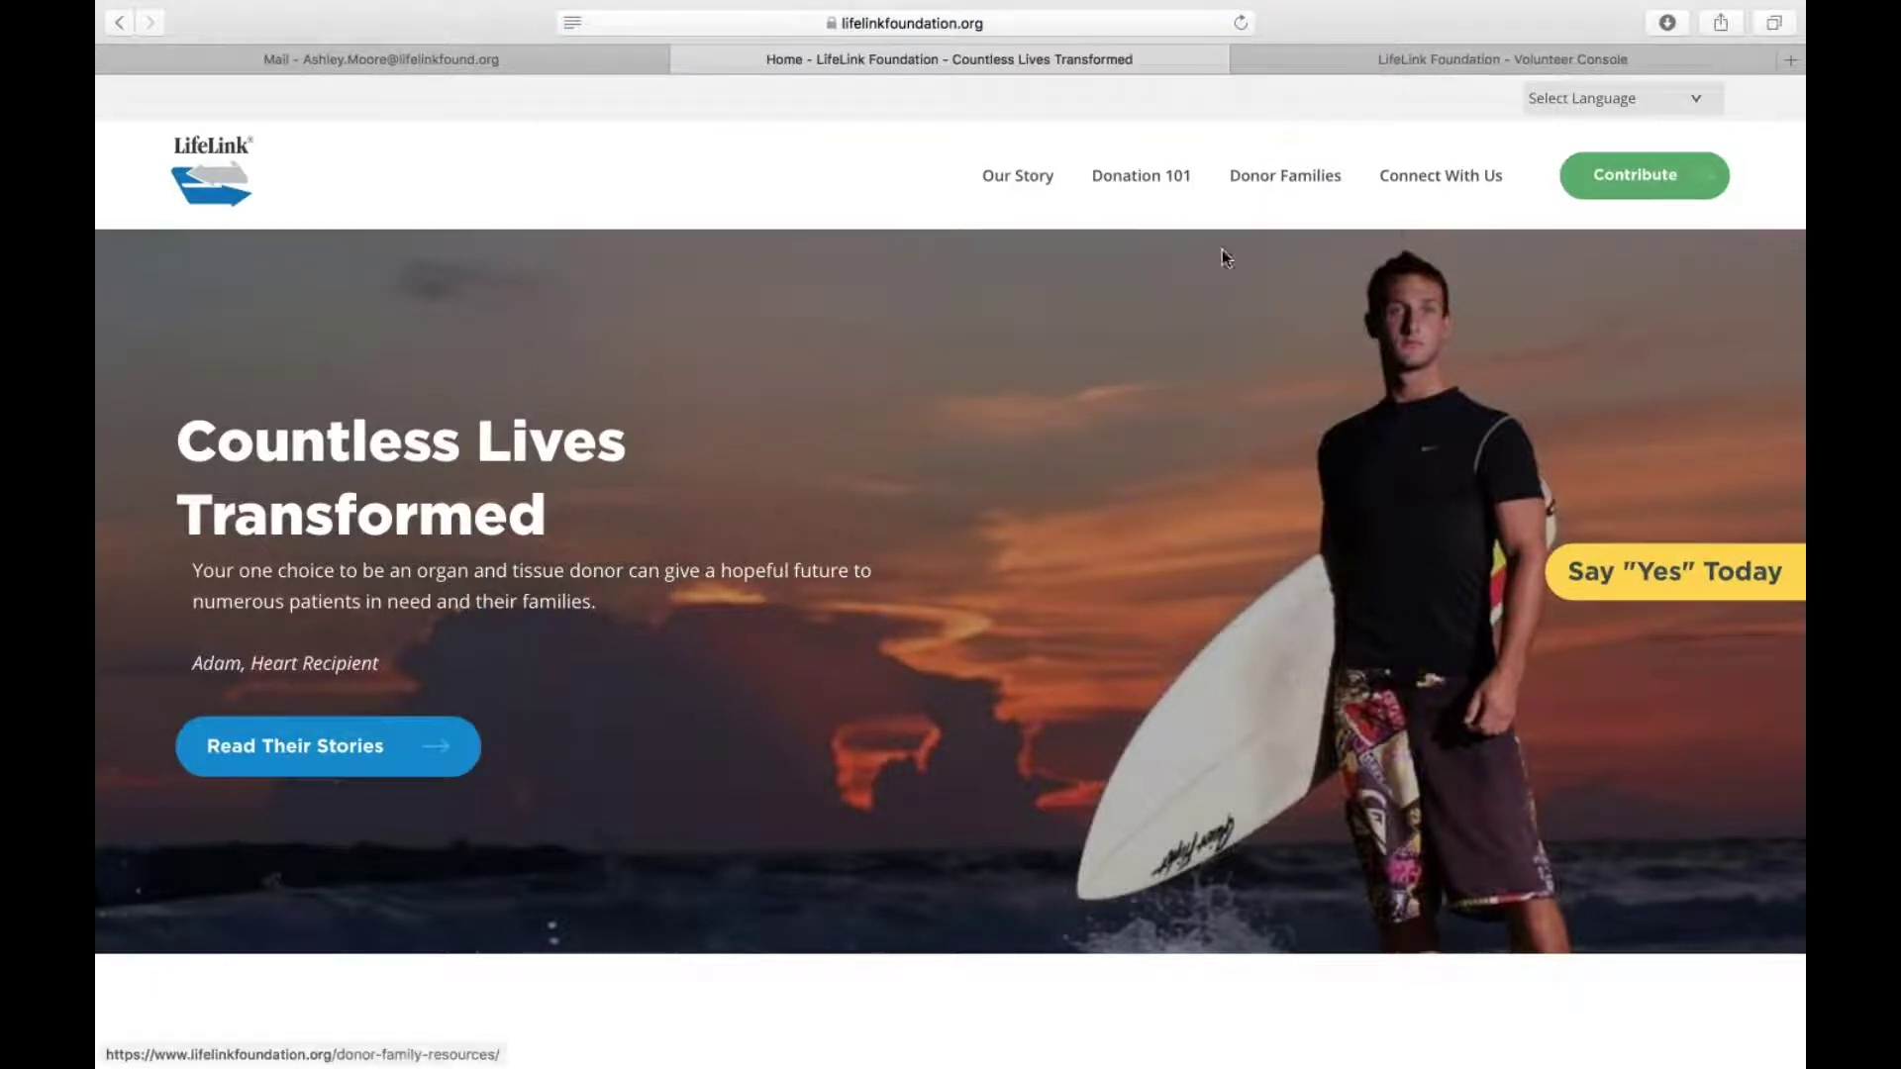
pyautogui.moveTo(1127, 179)
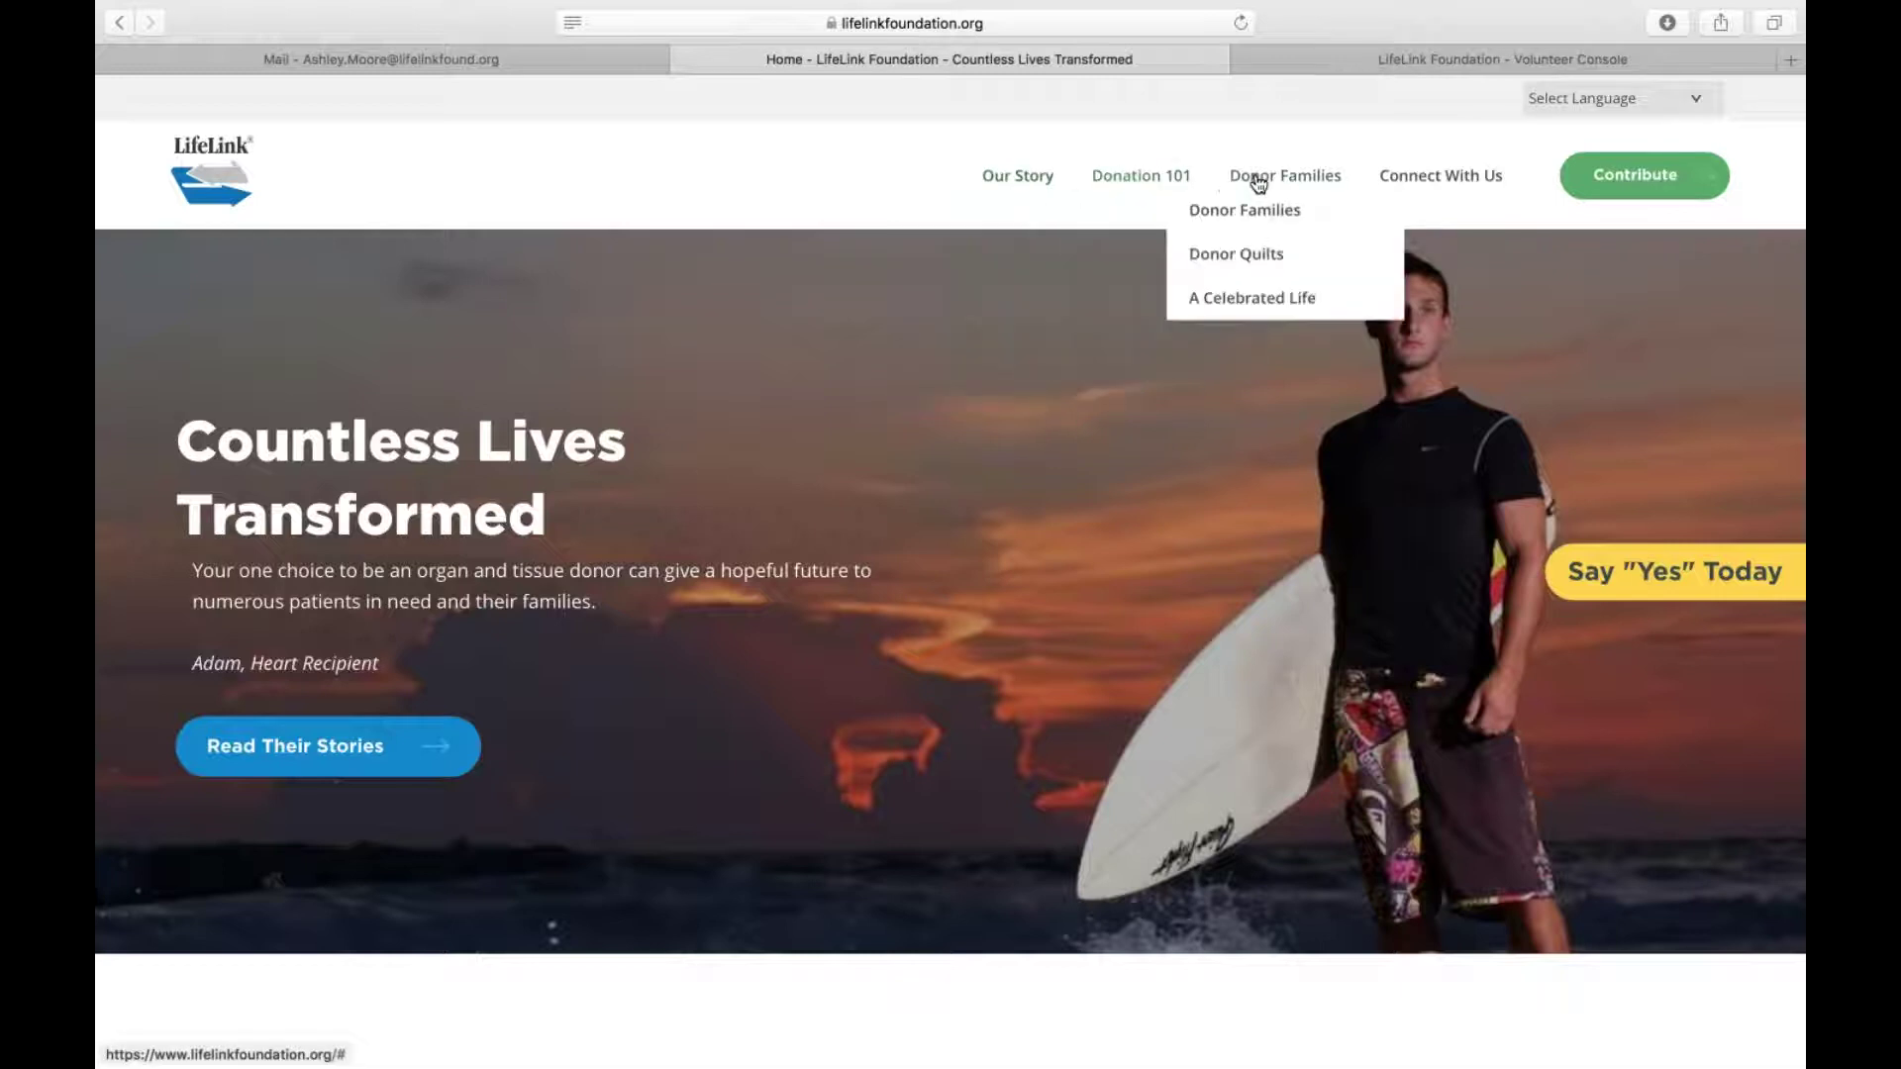
pyautogui.moveTo(1392, 176)
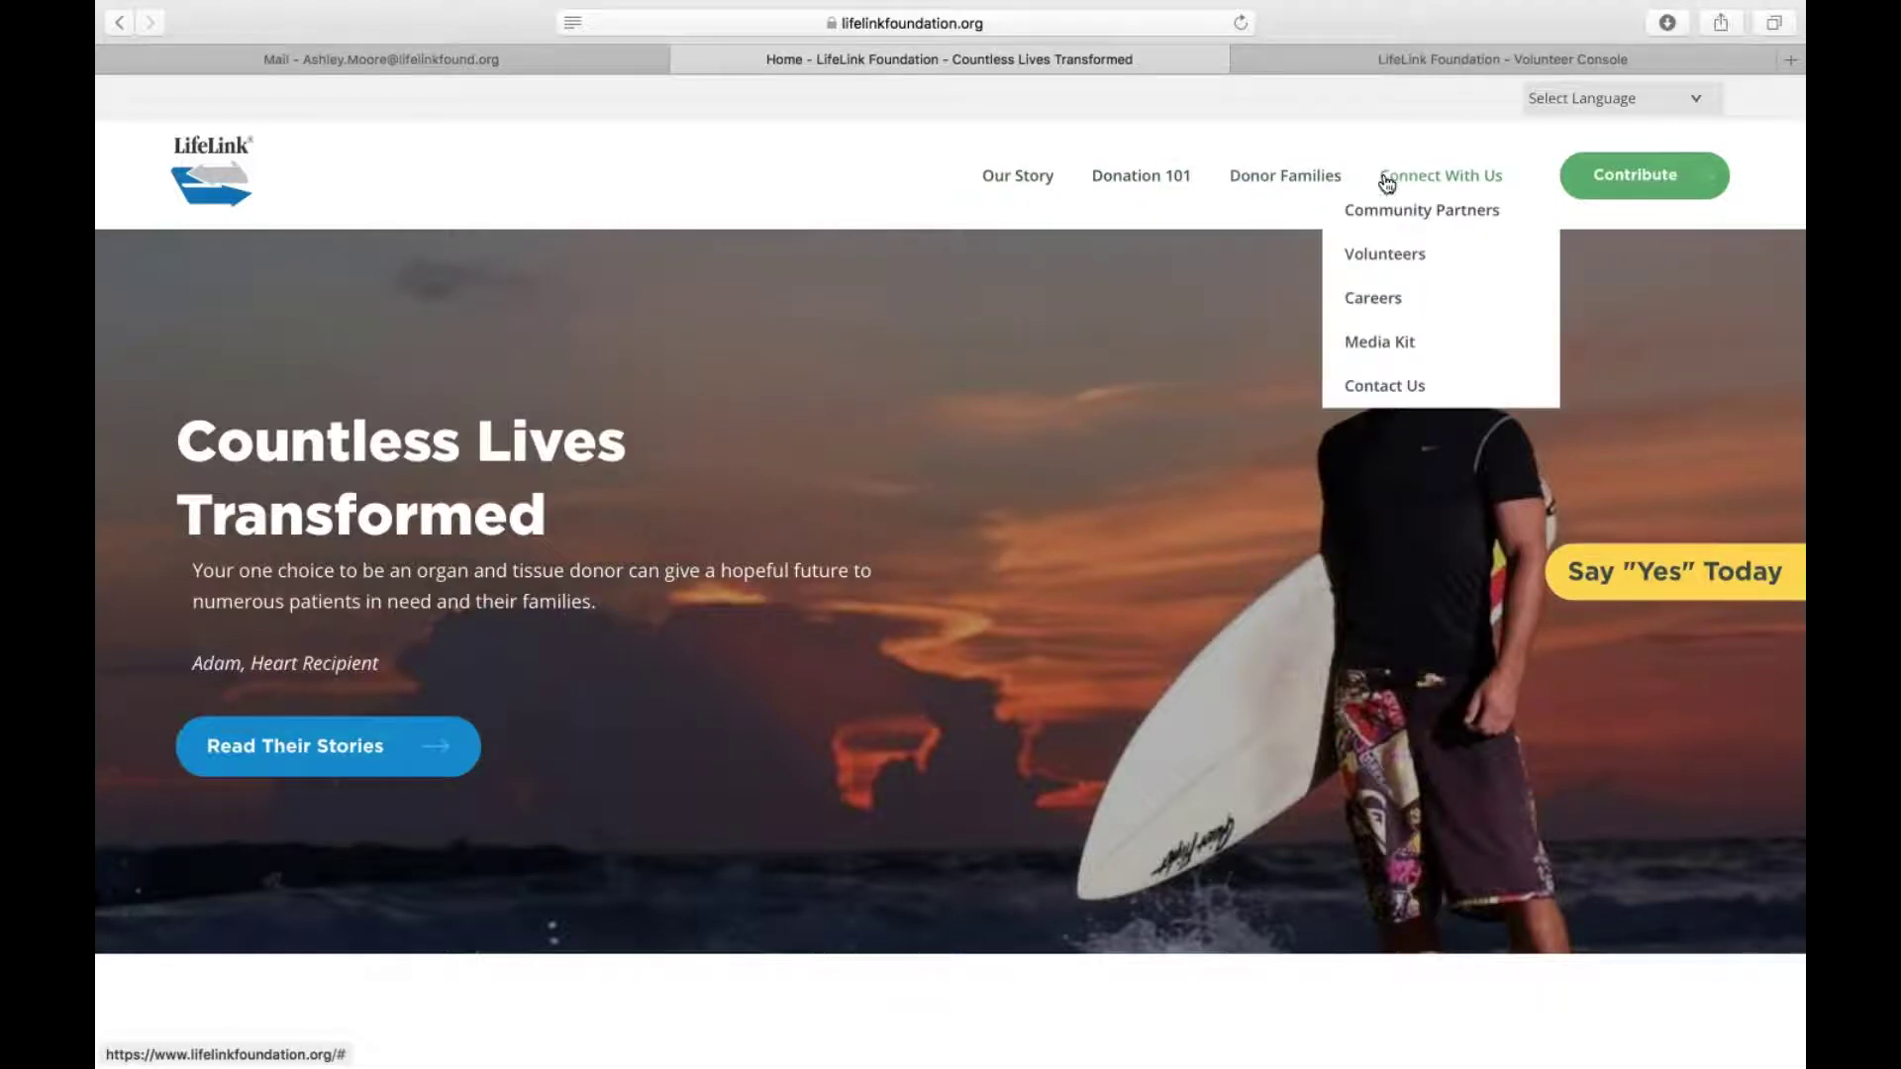
# Go to the LifeLink Volunteers page with its volunteer portal and signup links
pyautogui.click(1372, 267)
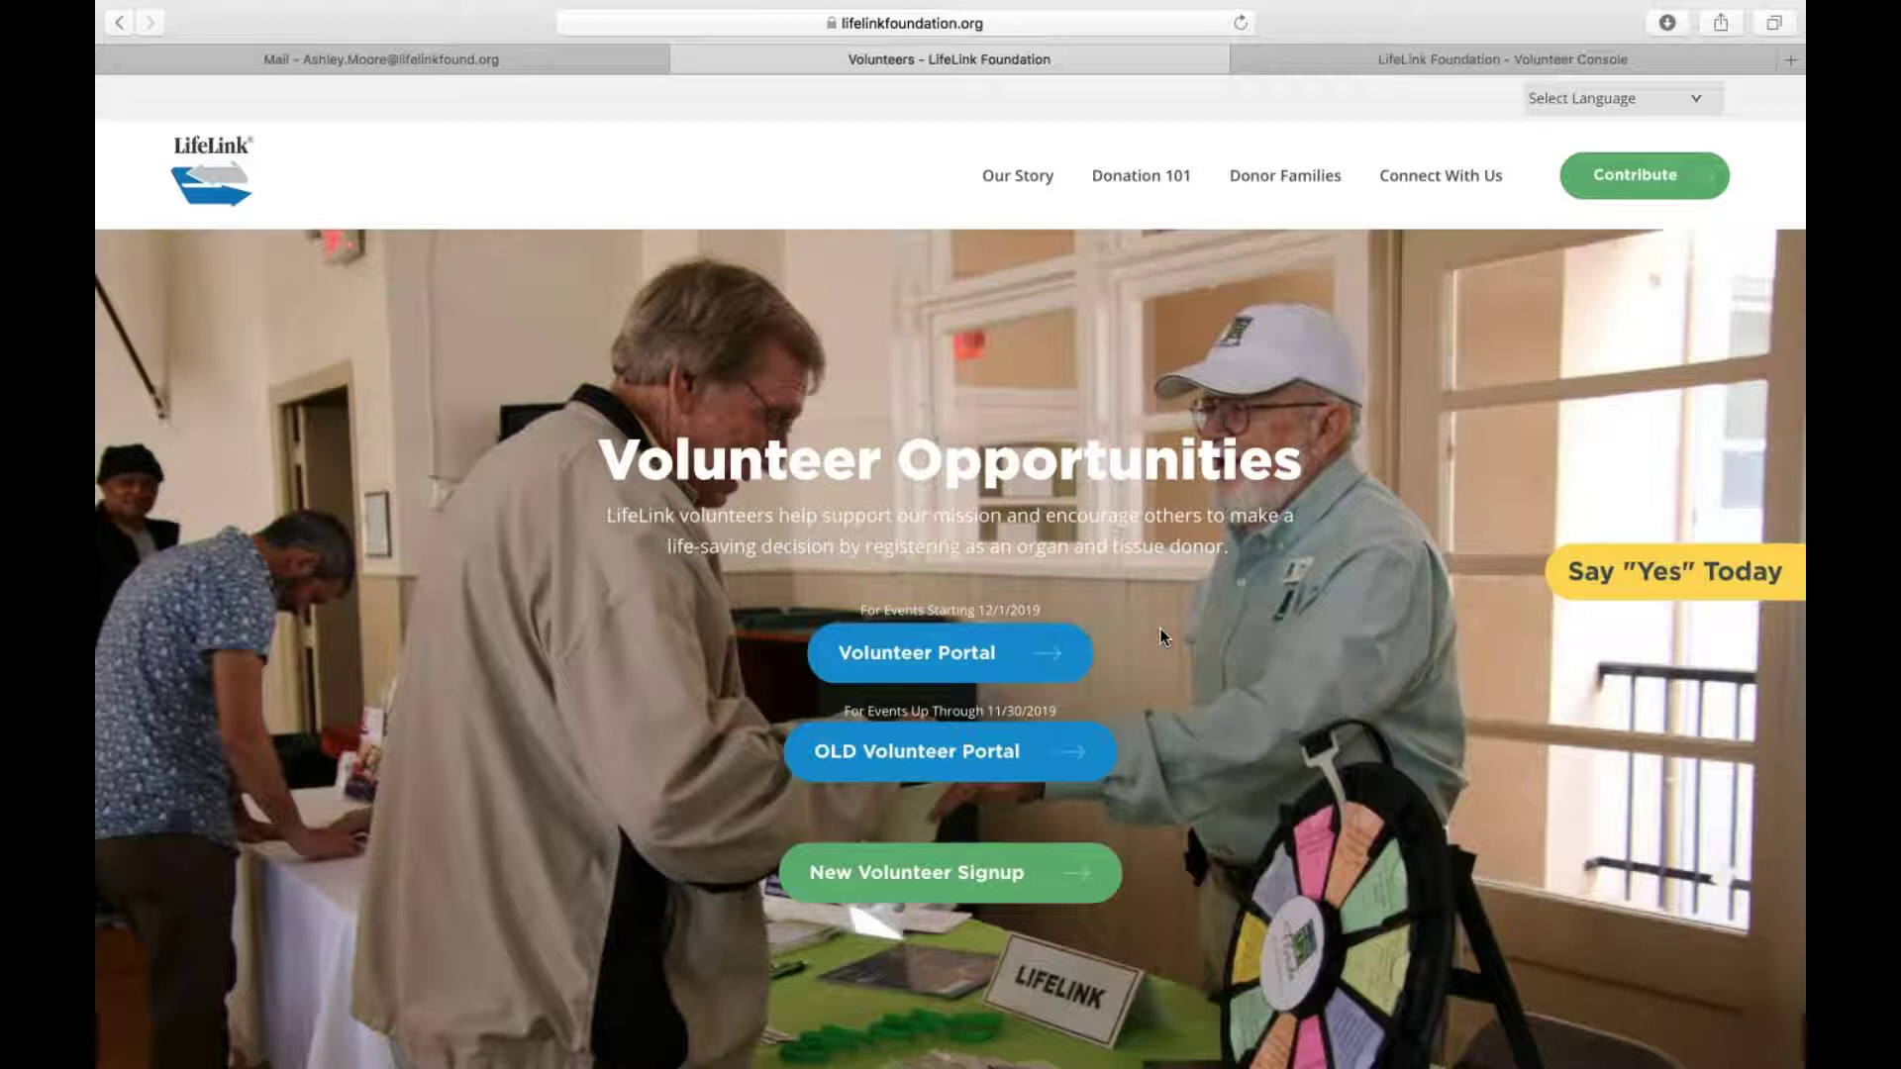
pyautogui.moveTo(1381, 180)
# Browse the CERVIS event listing in a new tab, then return to the LifeLink Volunteers tab
pyautogui.click(926, 875)
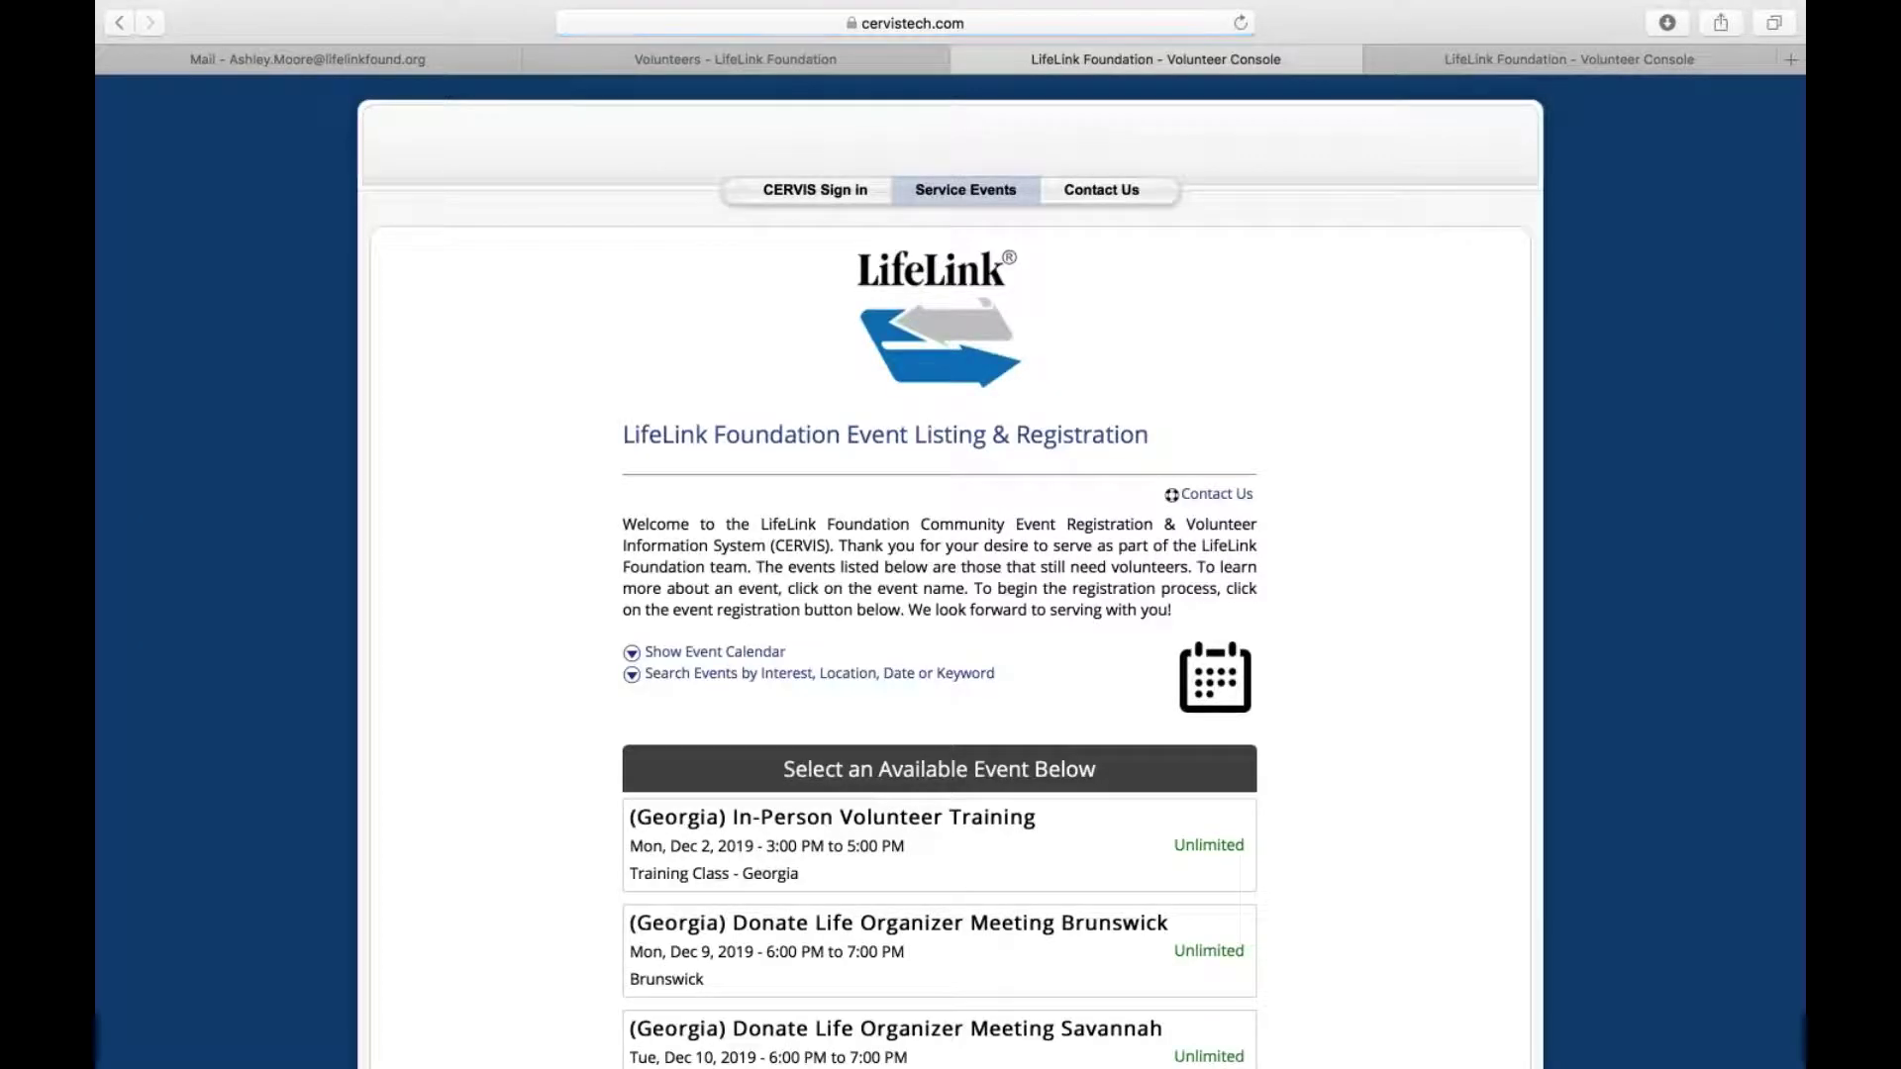
pyautogui.scroll(-5, 950, 570)
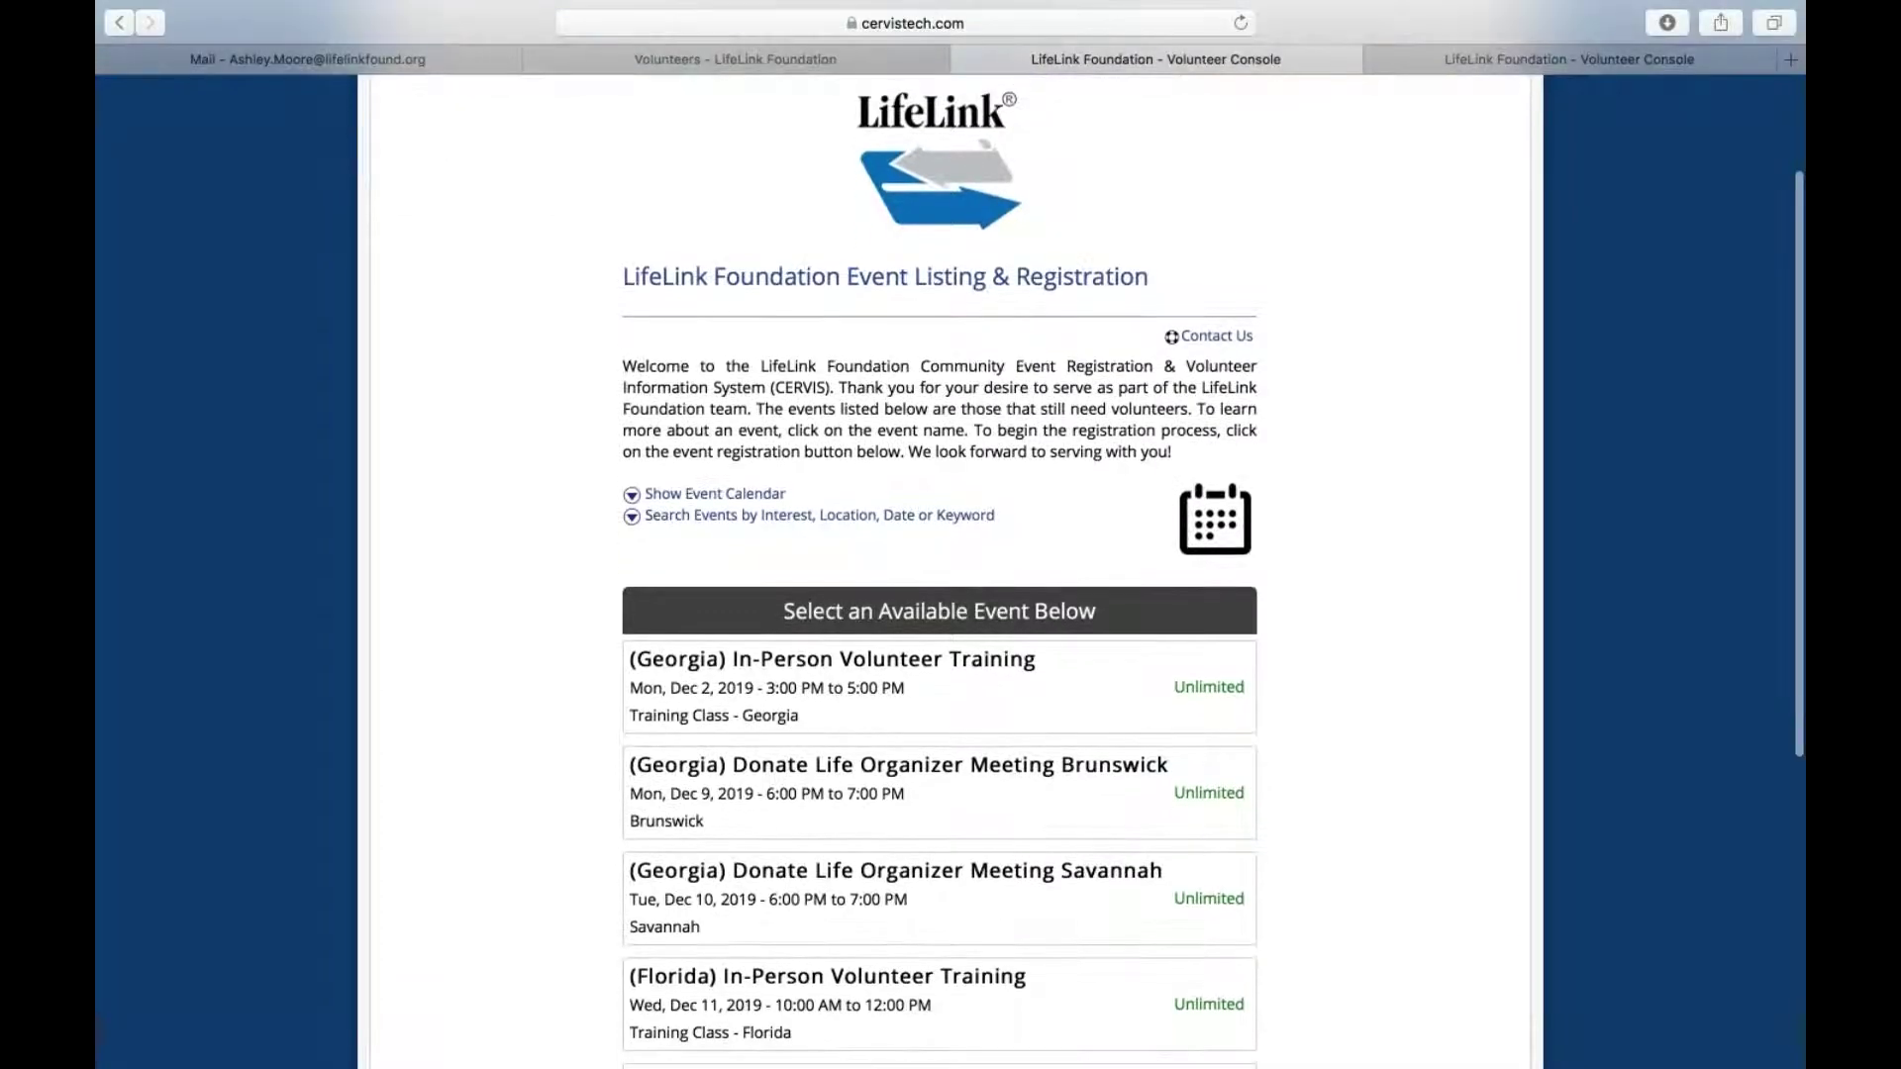
pyautogui.scroll(-2, 903, 511)
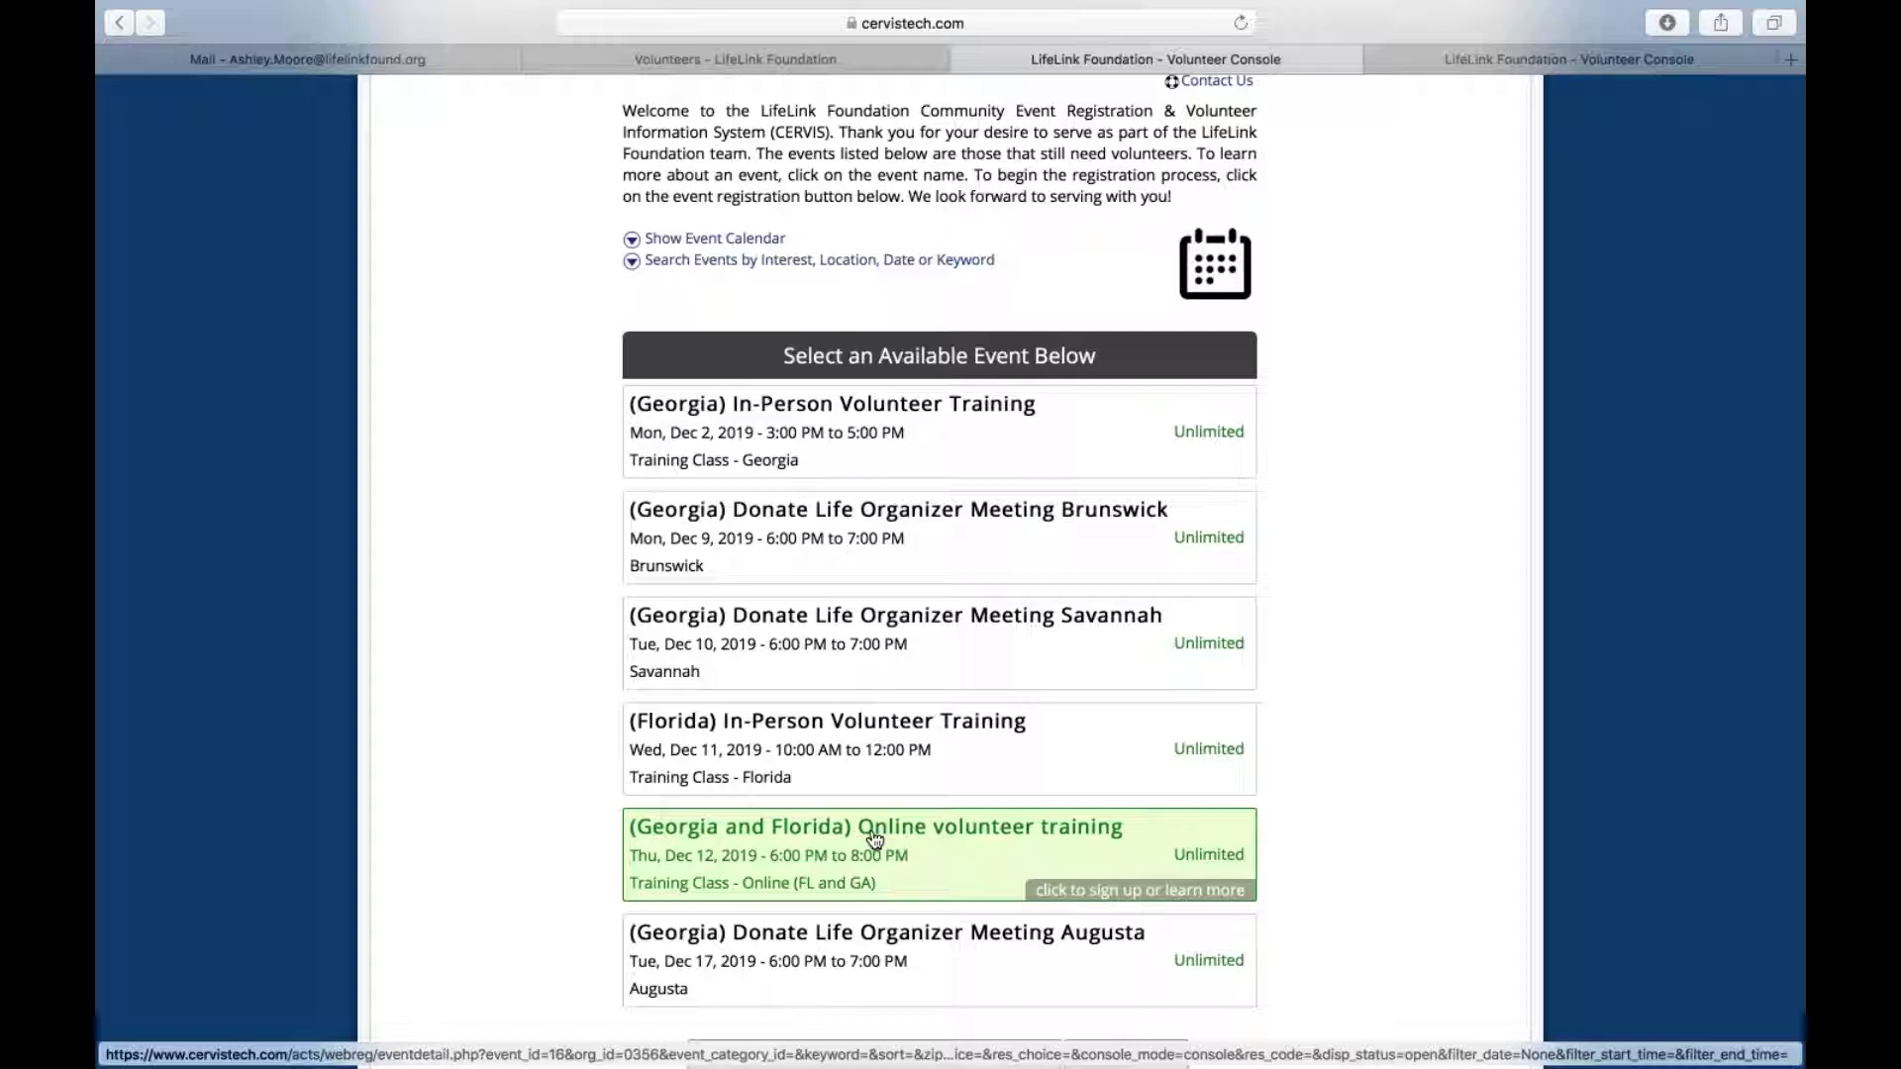
pyautogui.scroll(3, 874, 839)
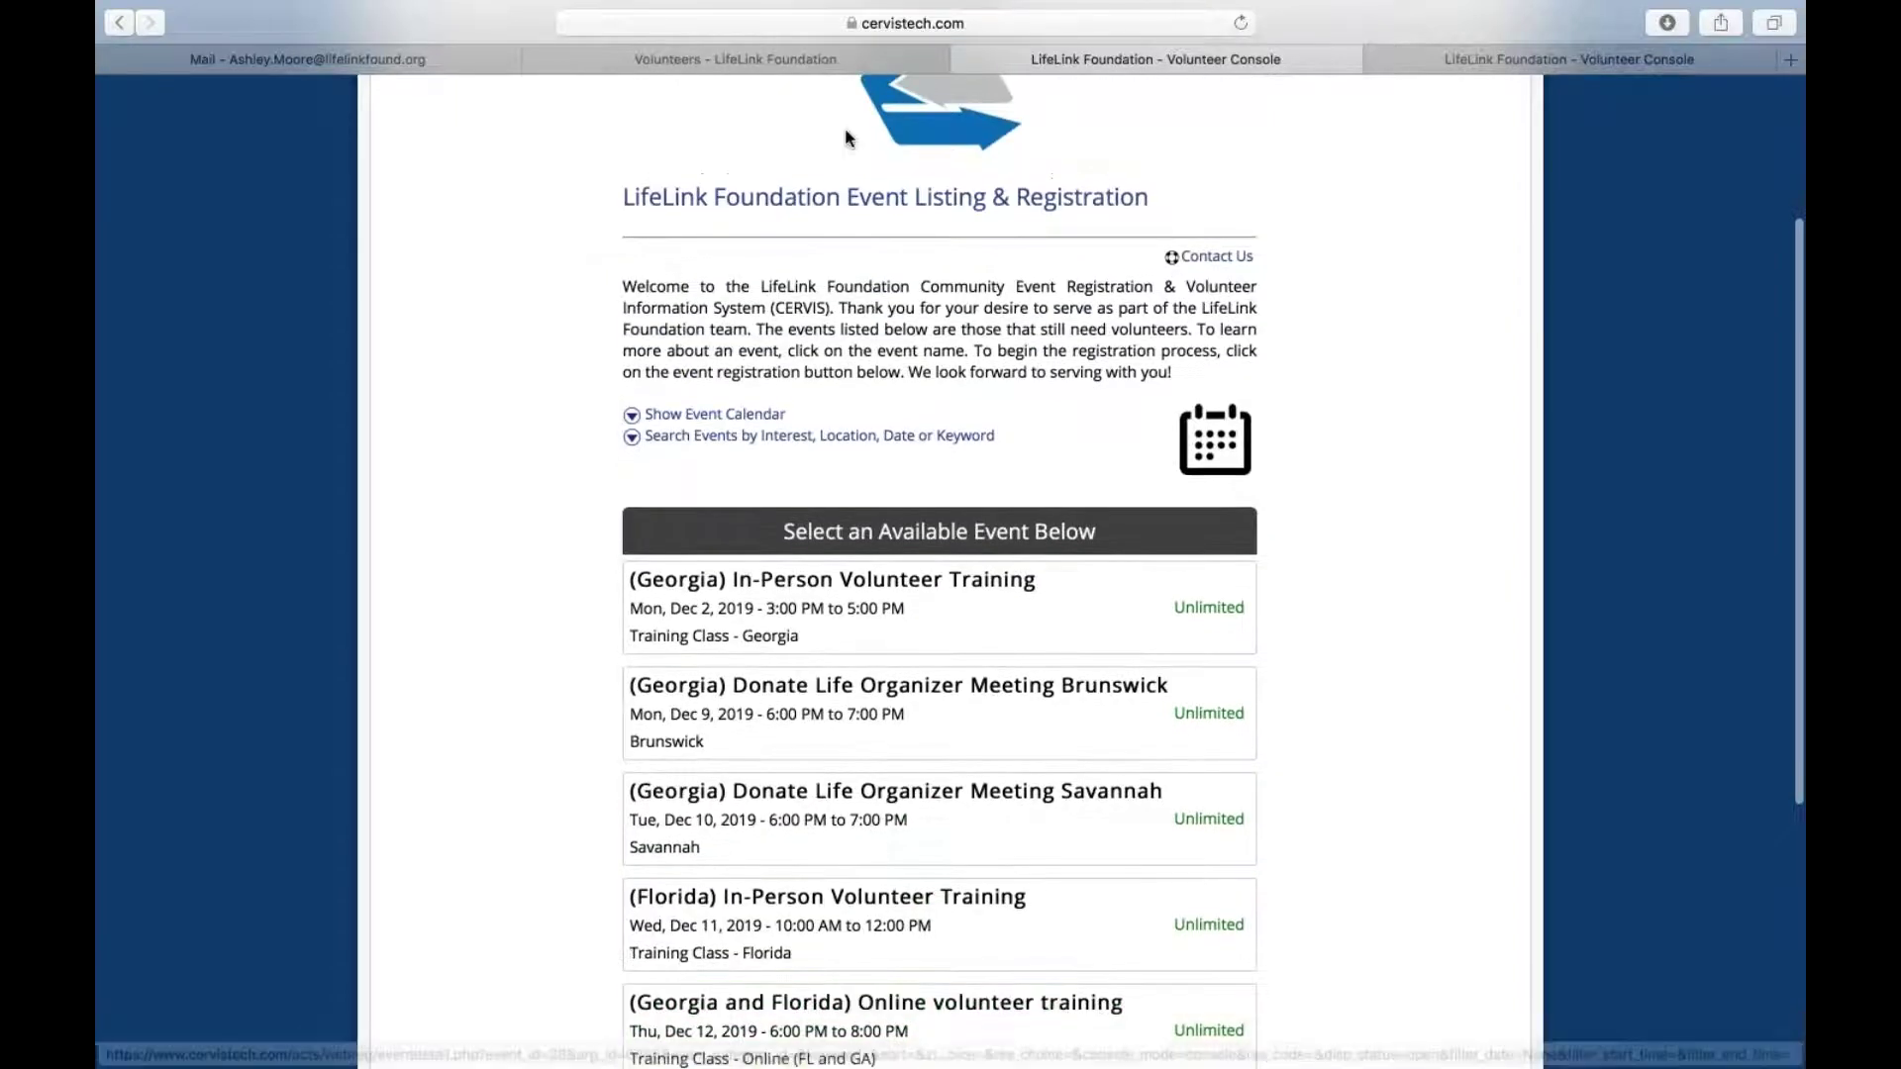
pyautogui.click(830, 67)
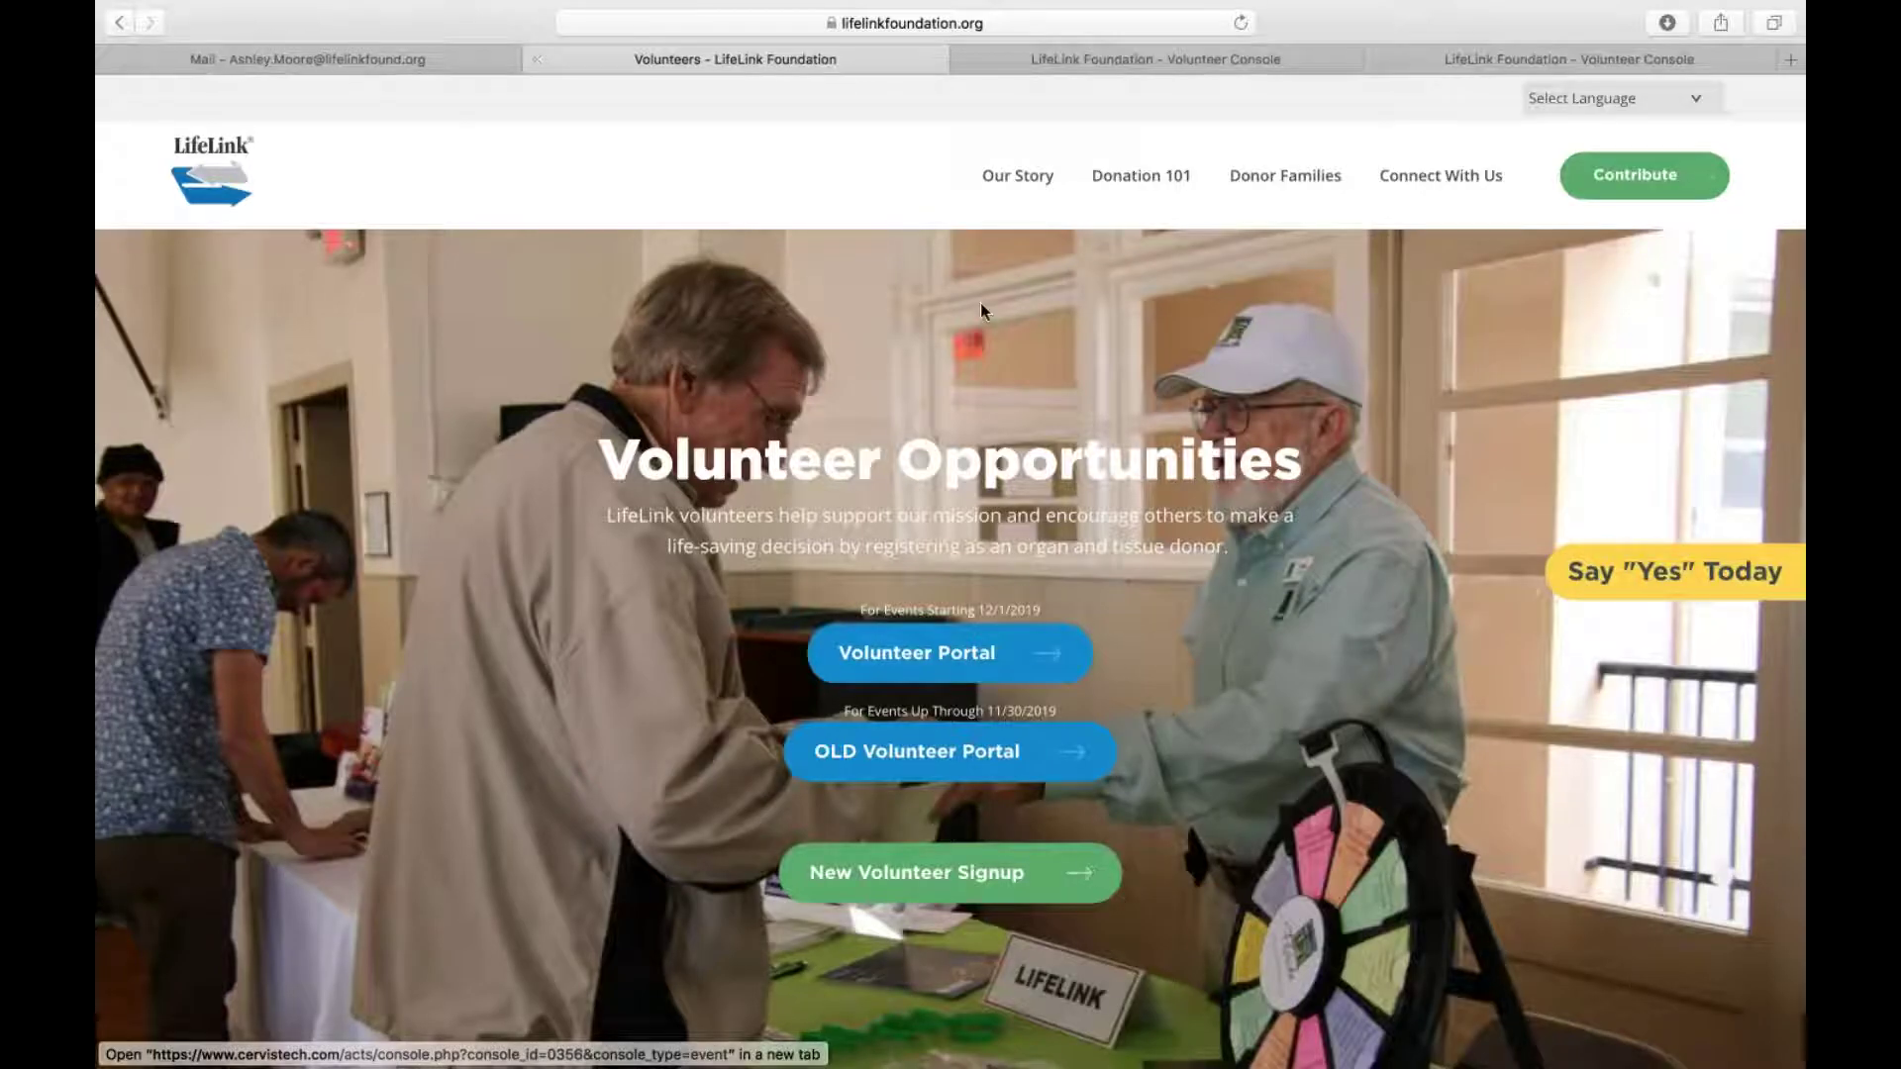
pyautogui.click(884, 662)
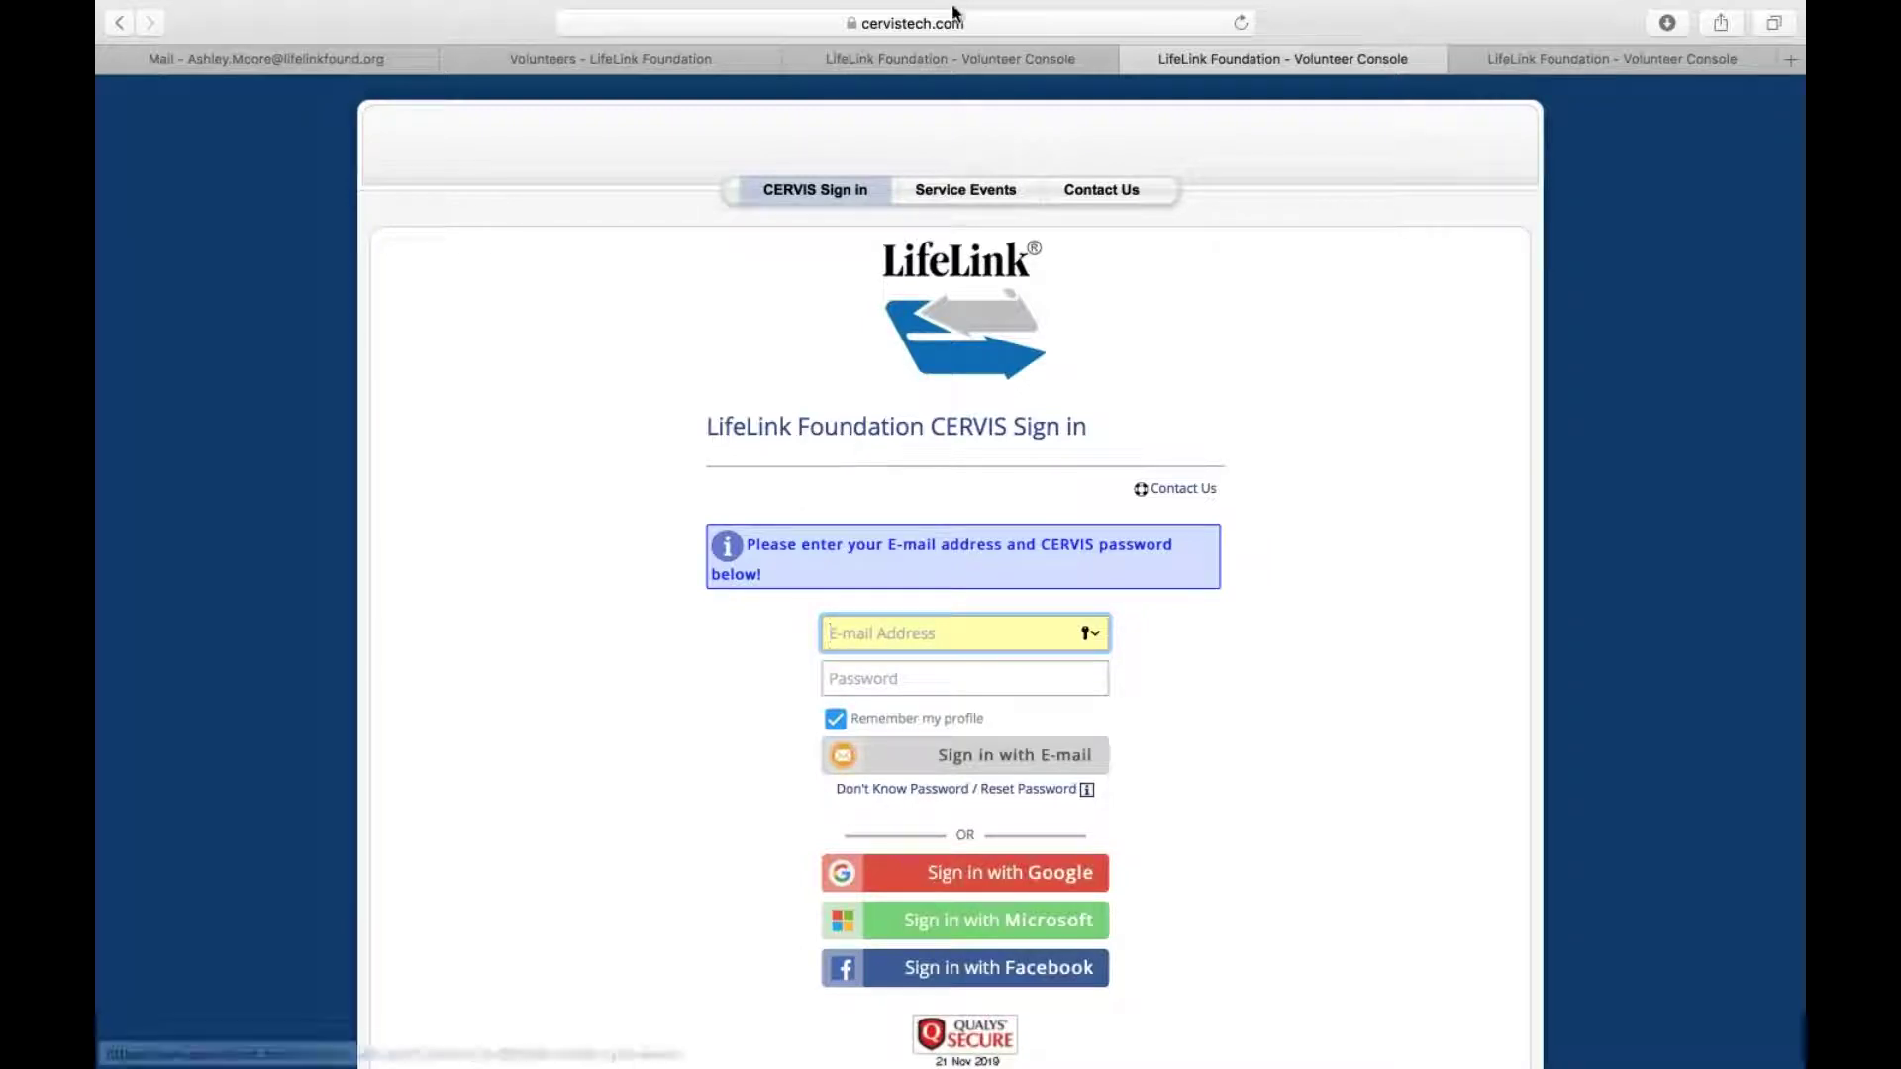
pyautogui.click(927, 28)
pyautogui.write('www.volunteers.lifelinkfoundation.org')
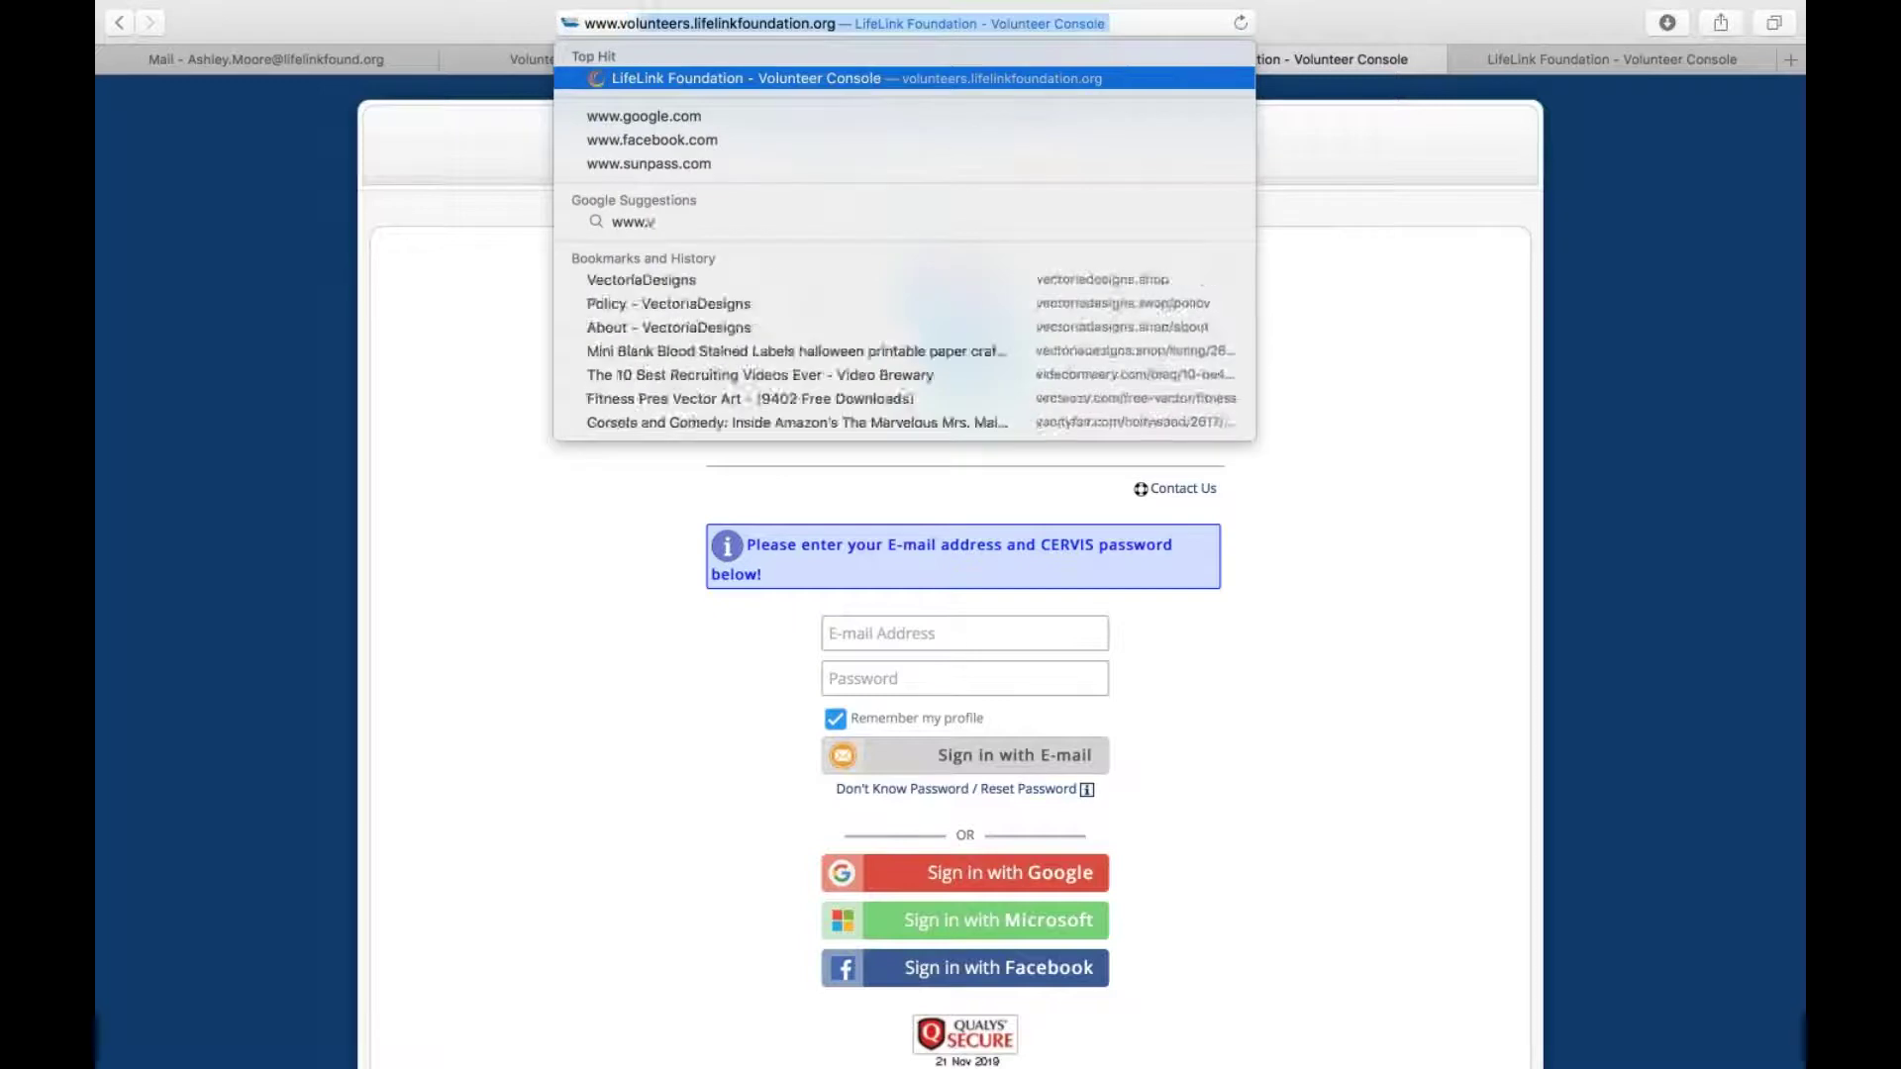
pyautogui.moveTo(853, 5)
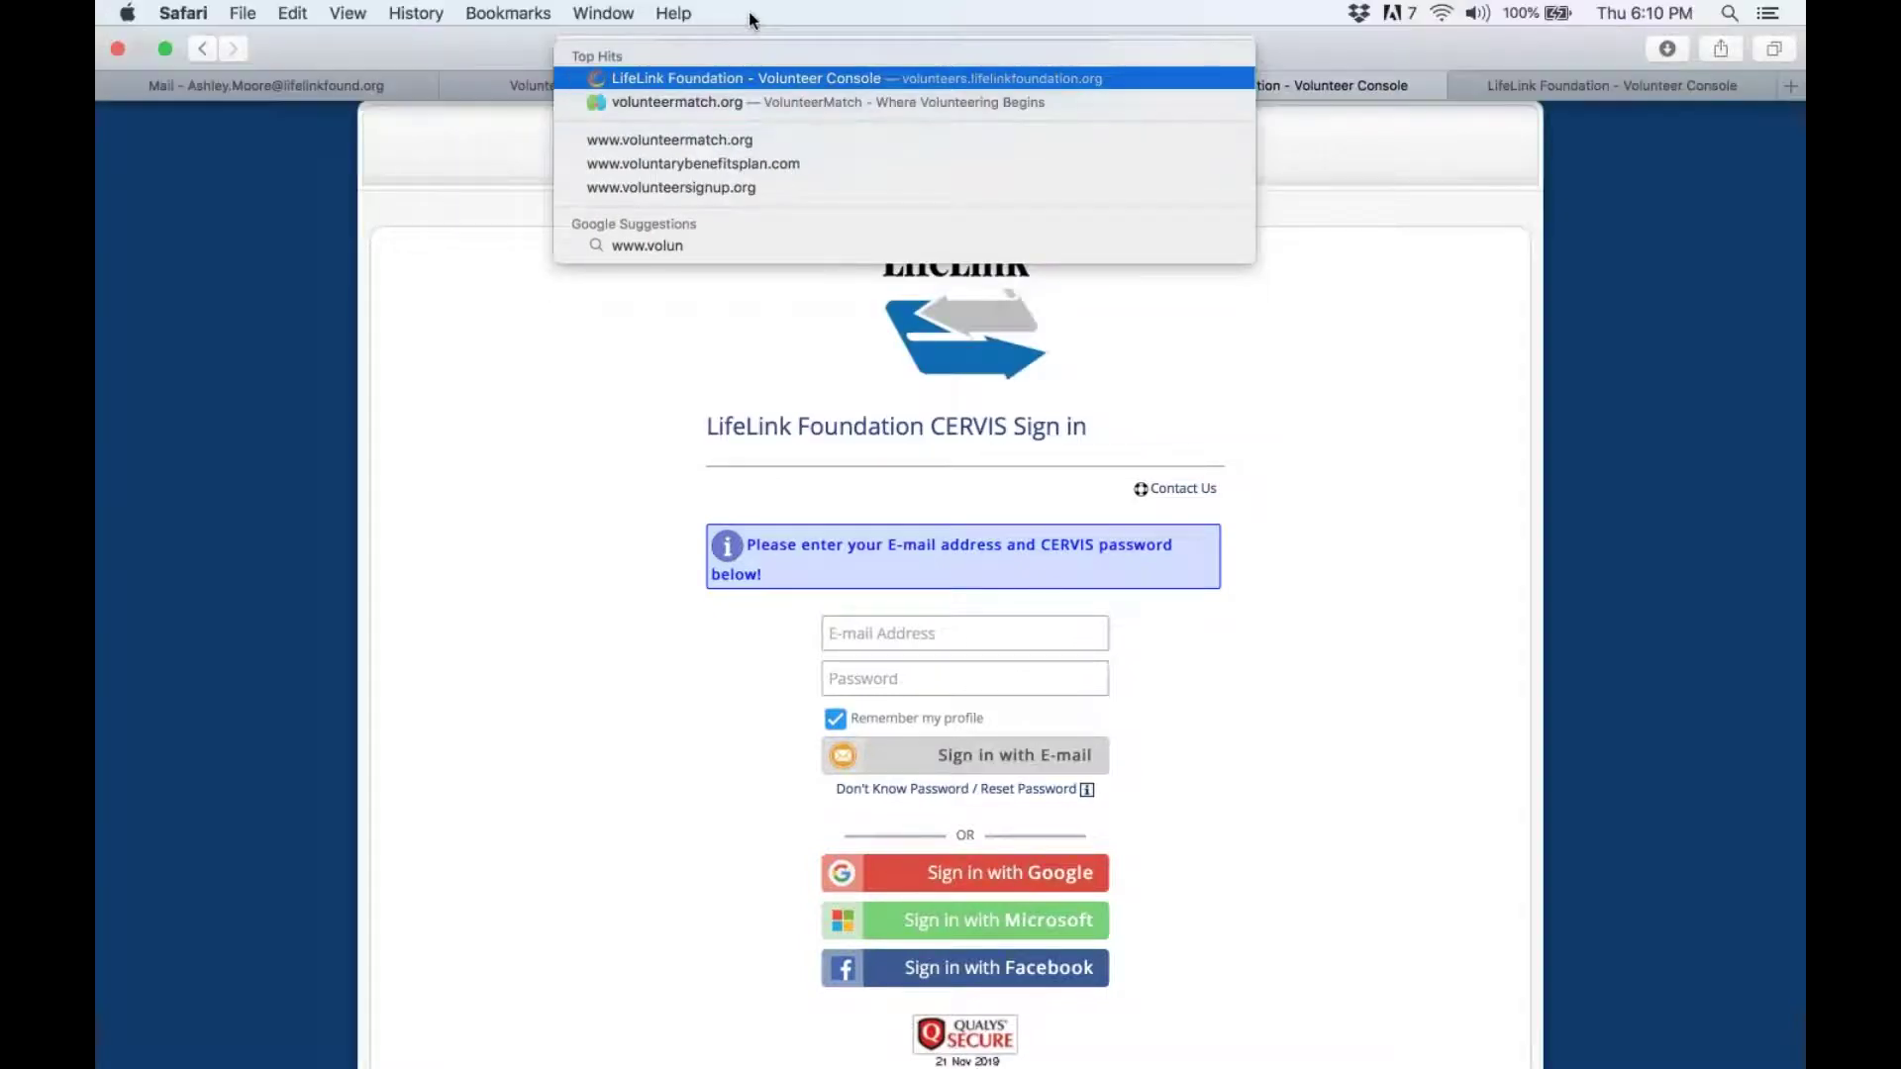
pyautogui.click(837, 71)
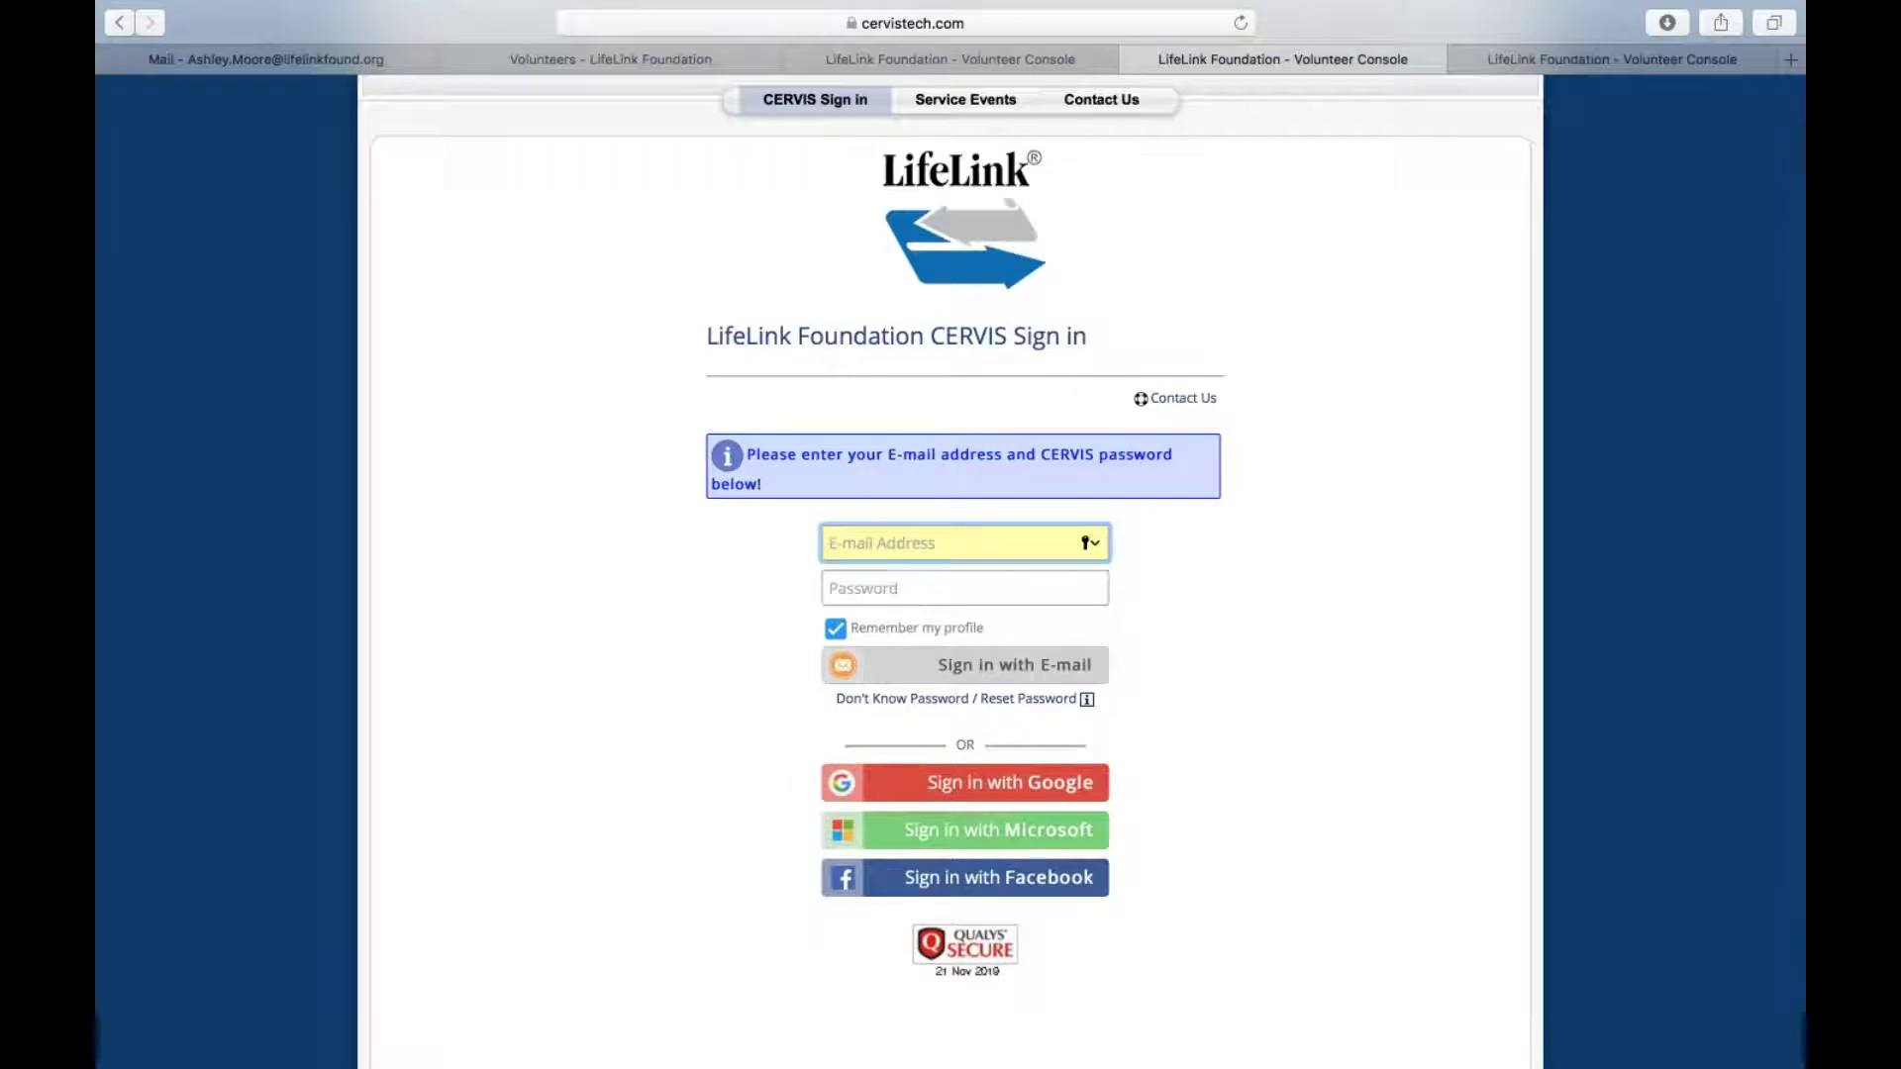
# View the Reset Password page, then sign in with the volunteer's e-mail and password
pyautogui.click(909, 699)
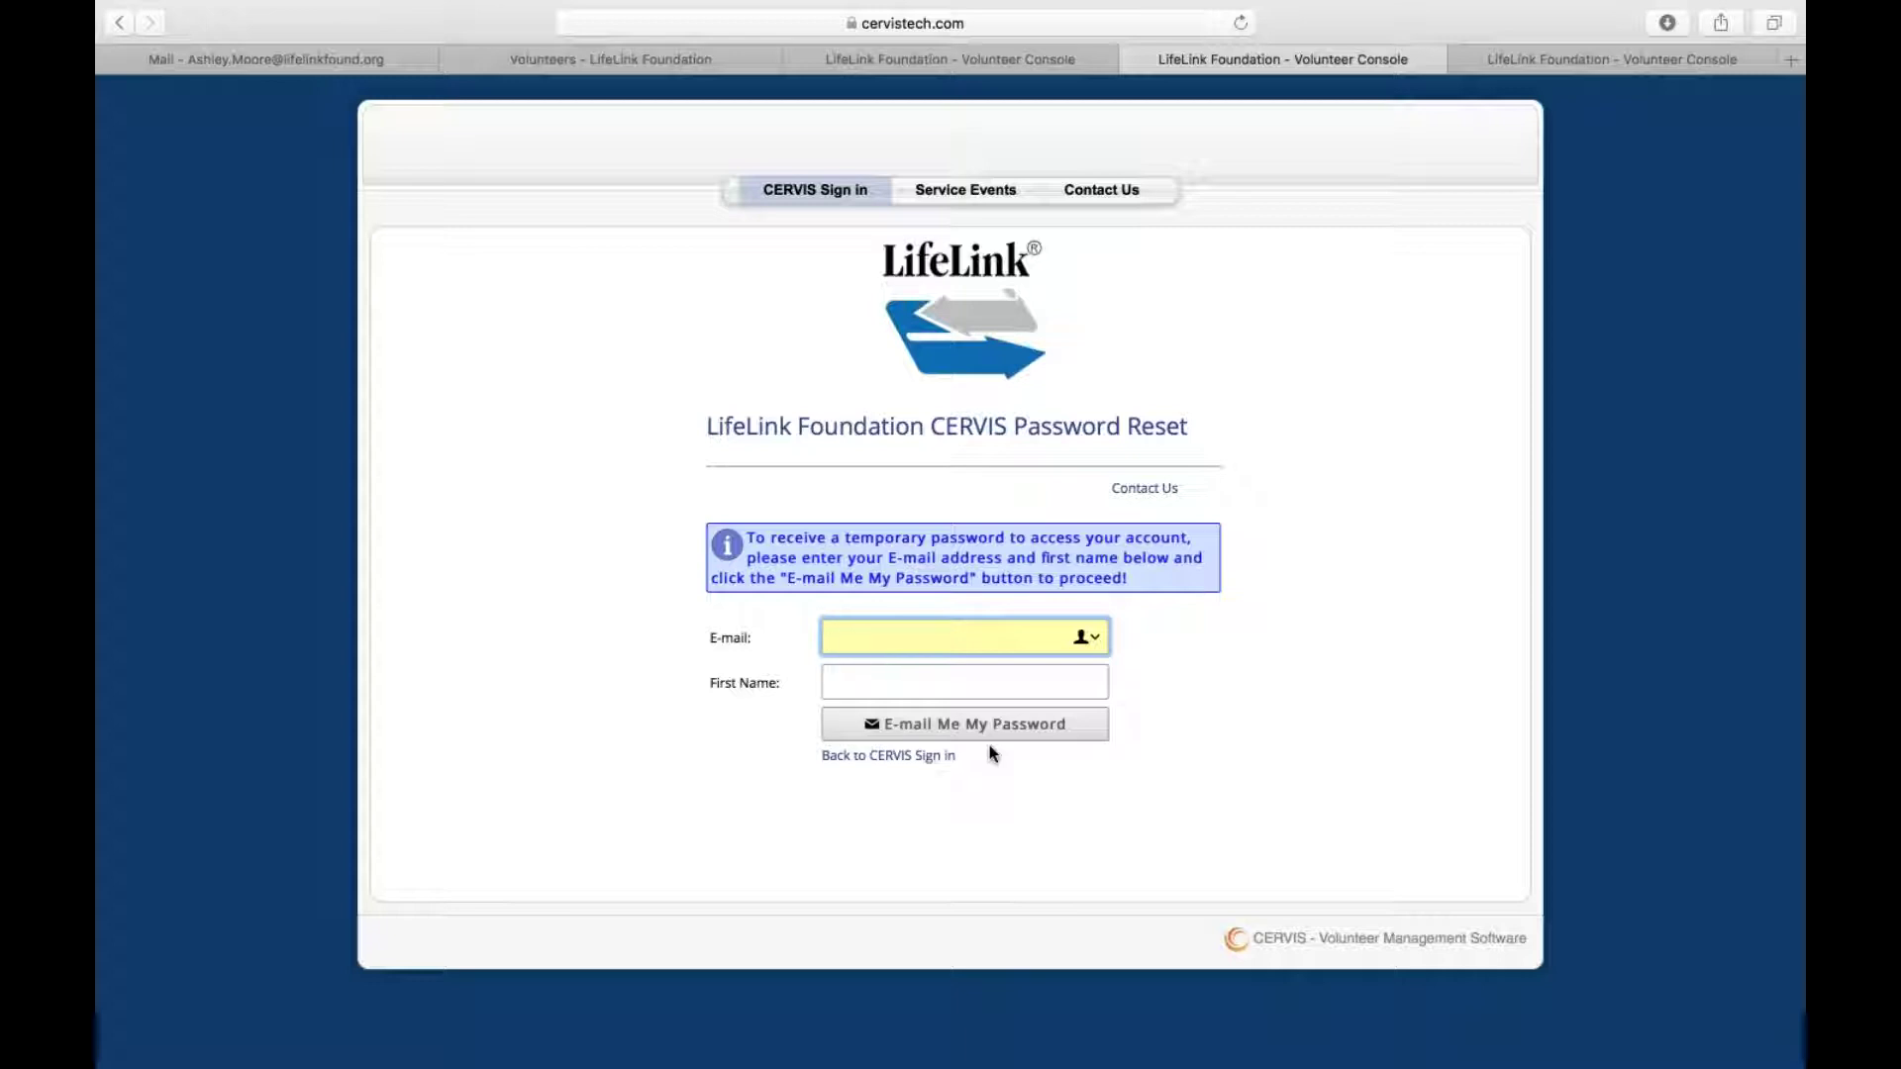
pyautogui.click(113, 22)
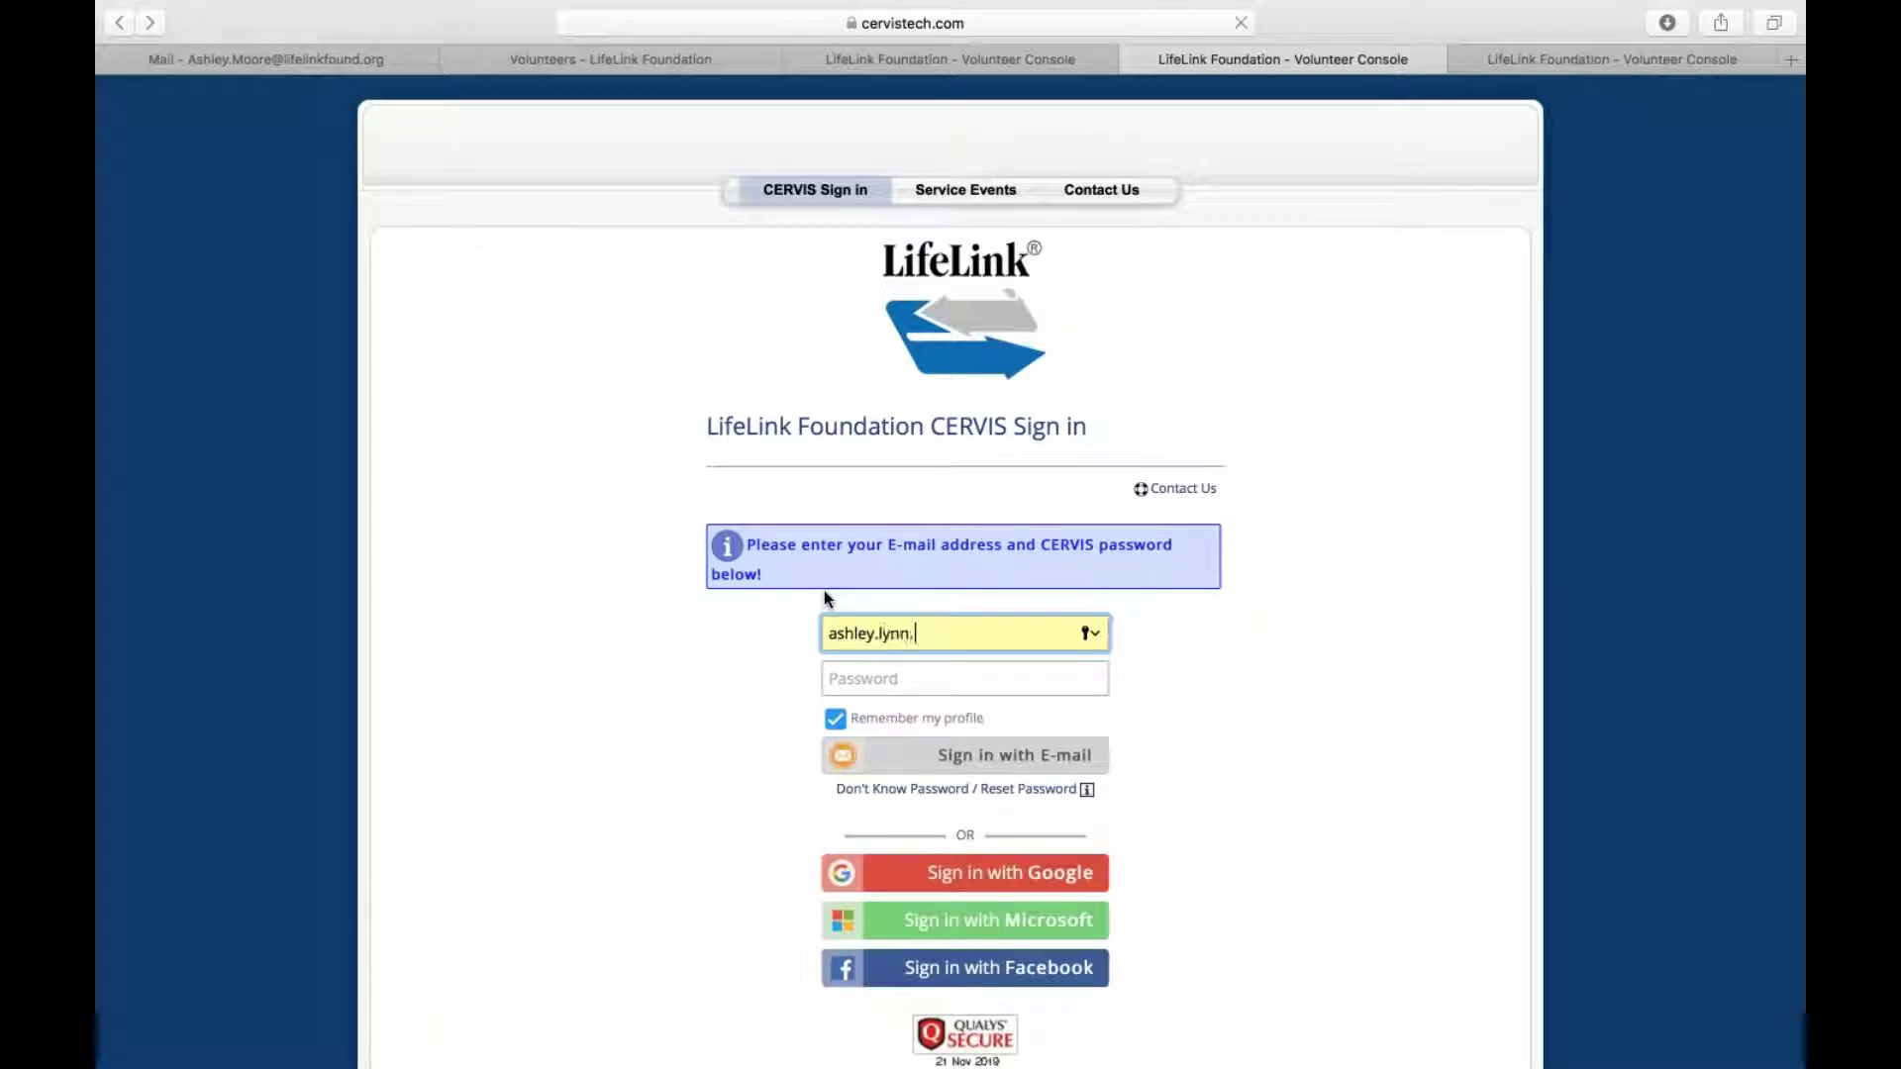
pyautogui.press('Tab')
pyautogui.write('*********')
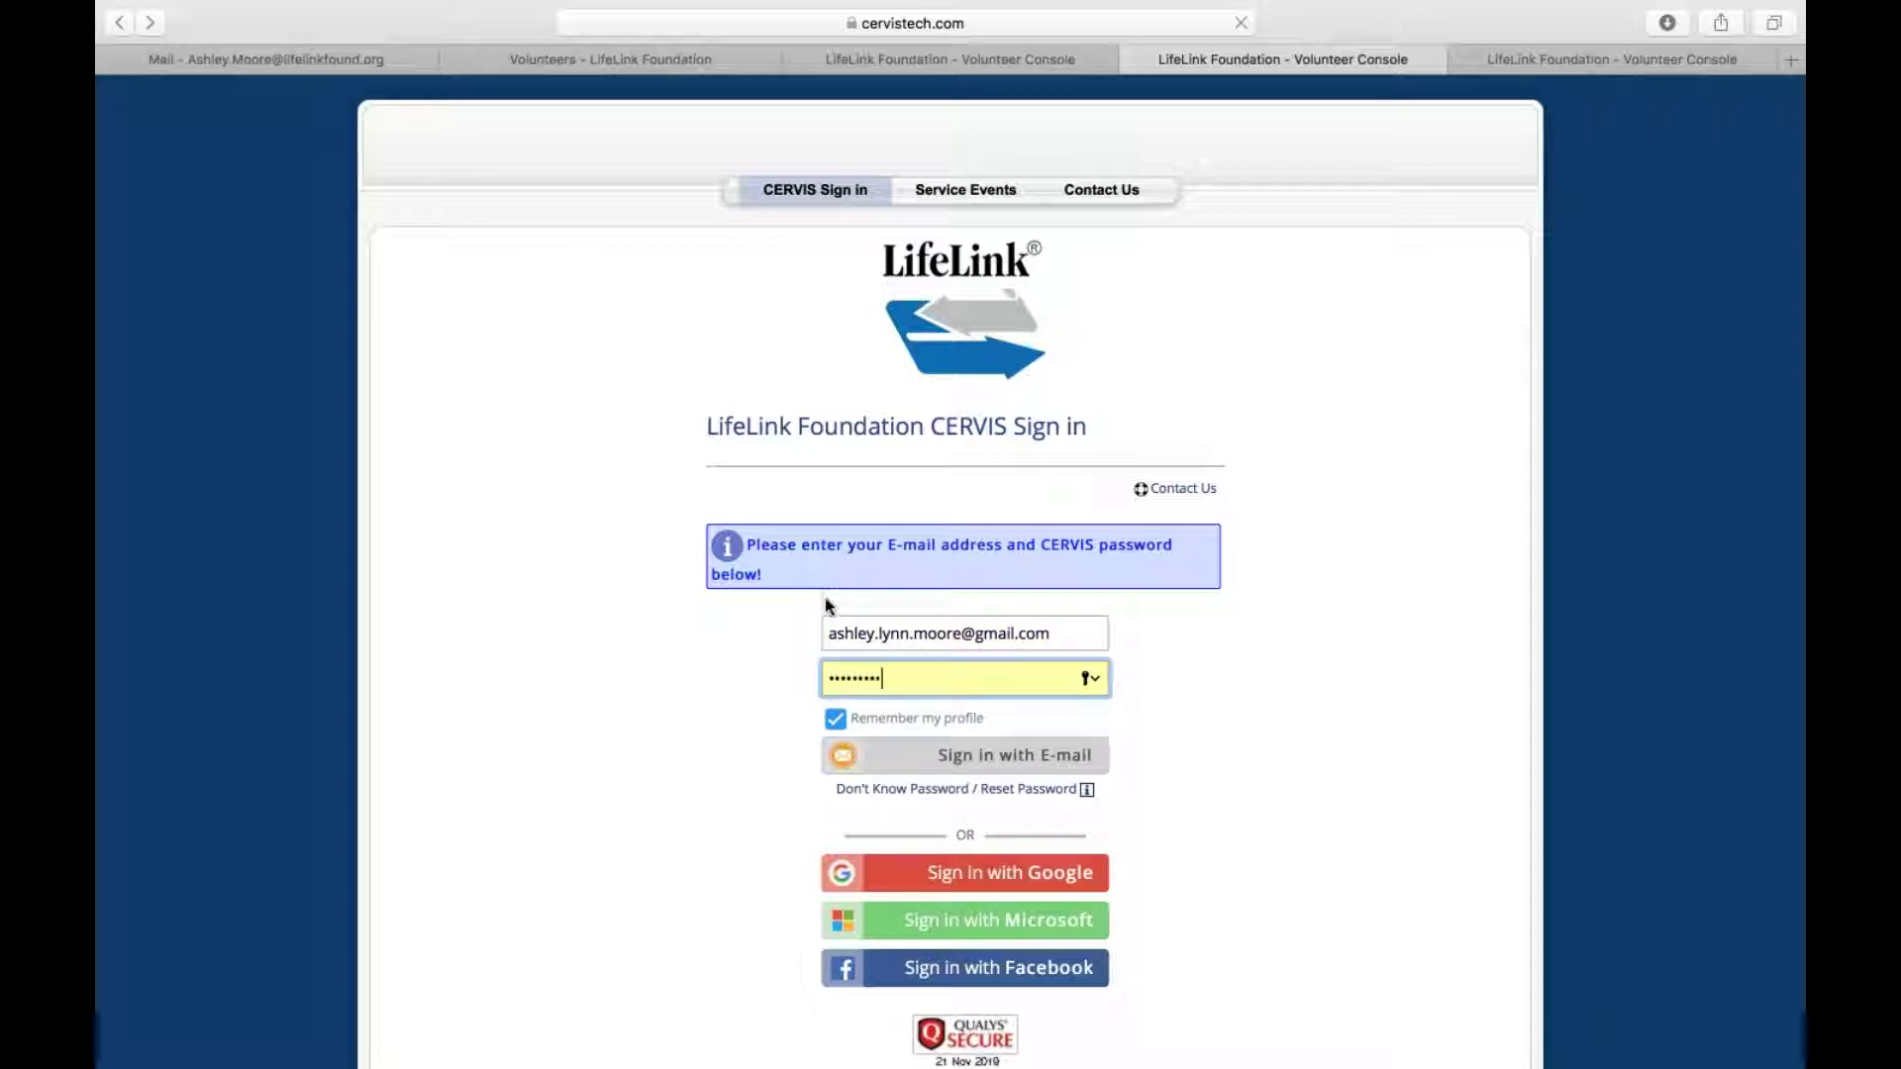
pyautogui.click(1030, 765)
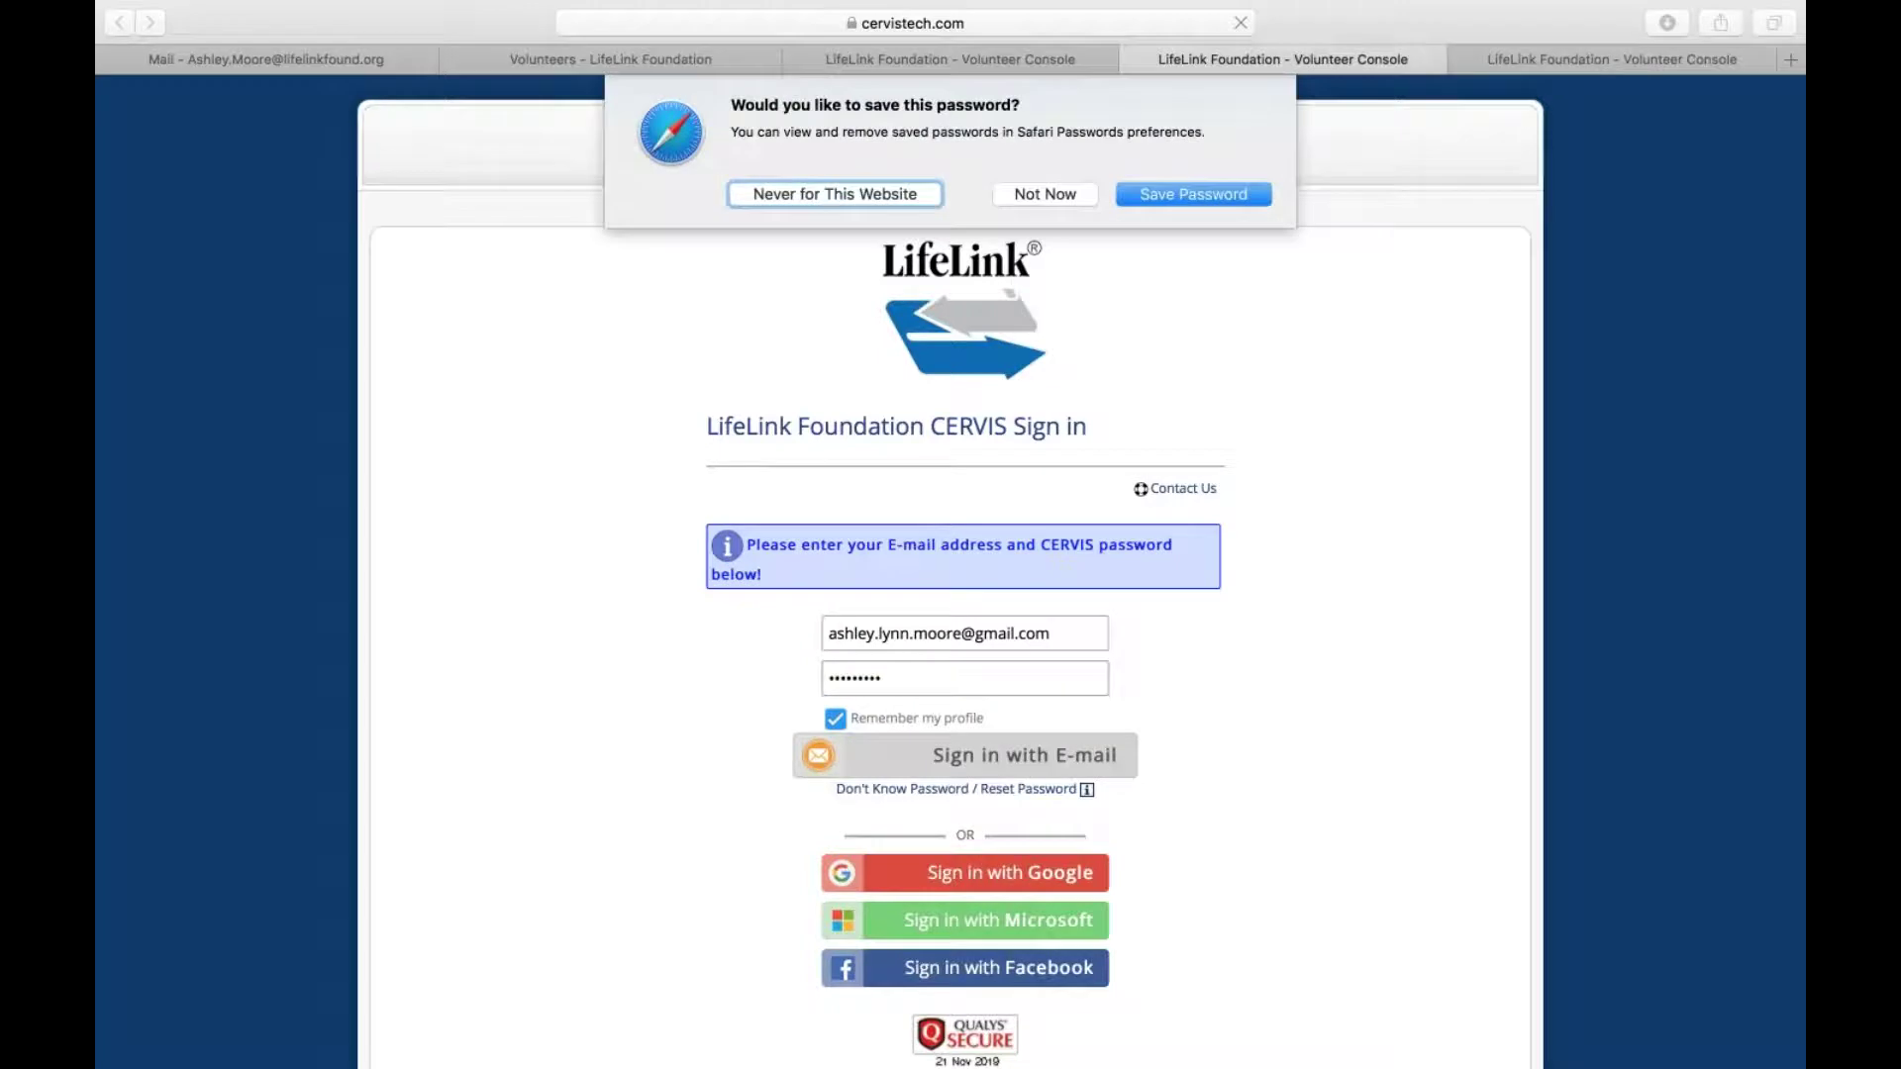
pyautogui.click(1061, 192)
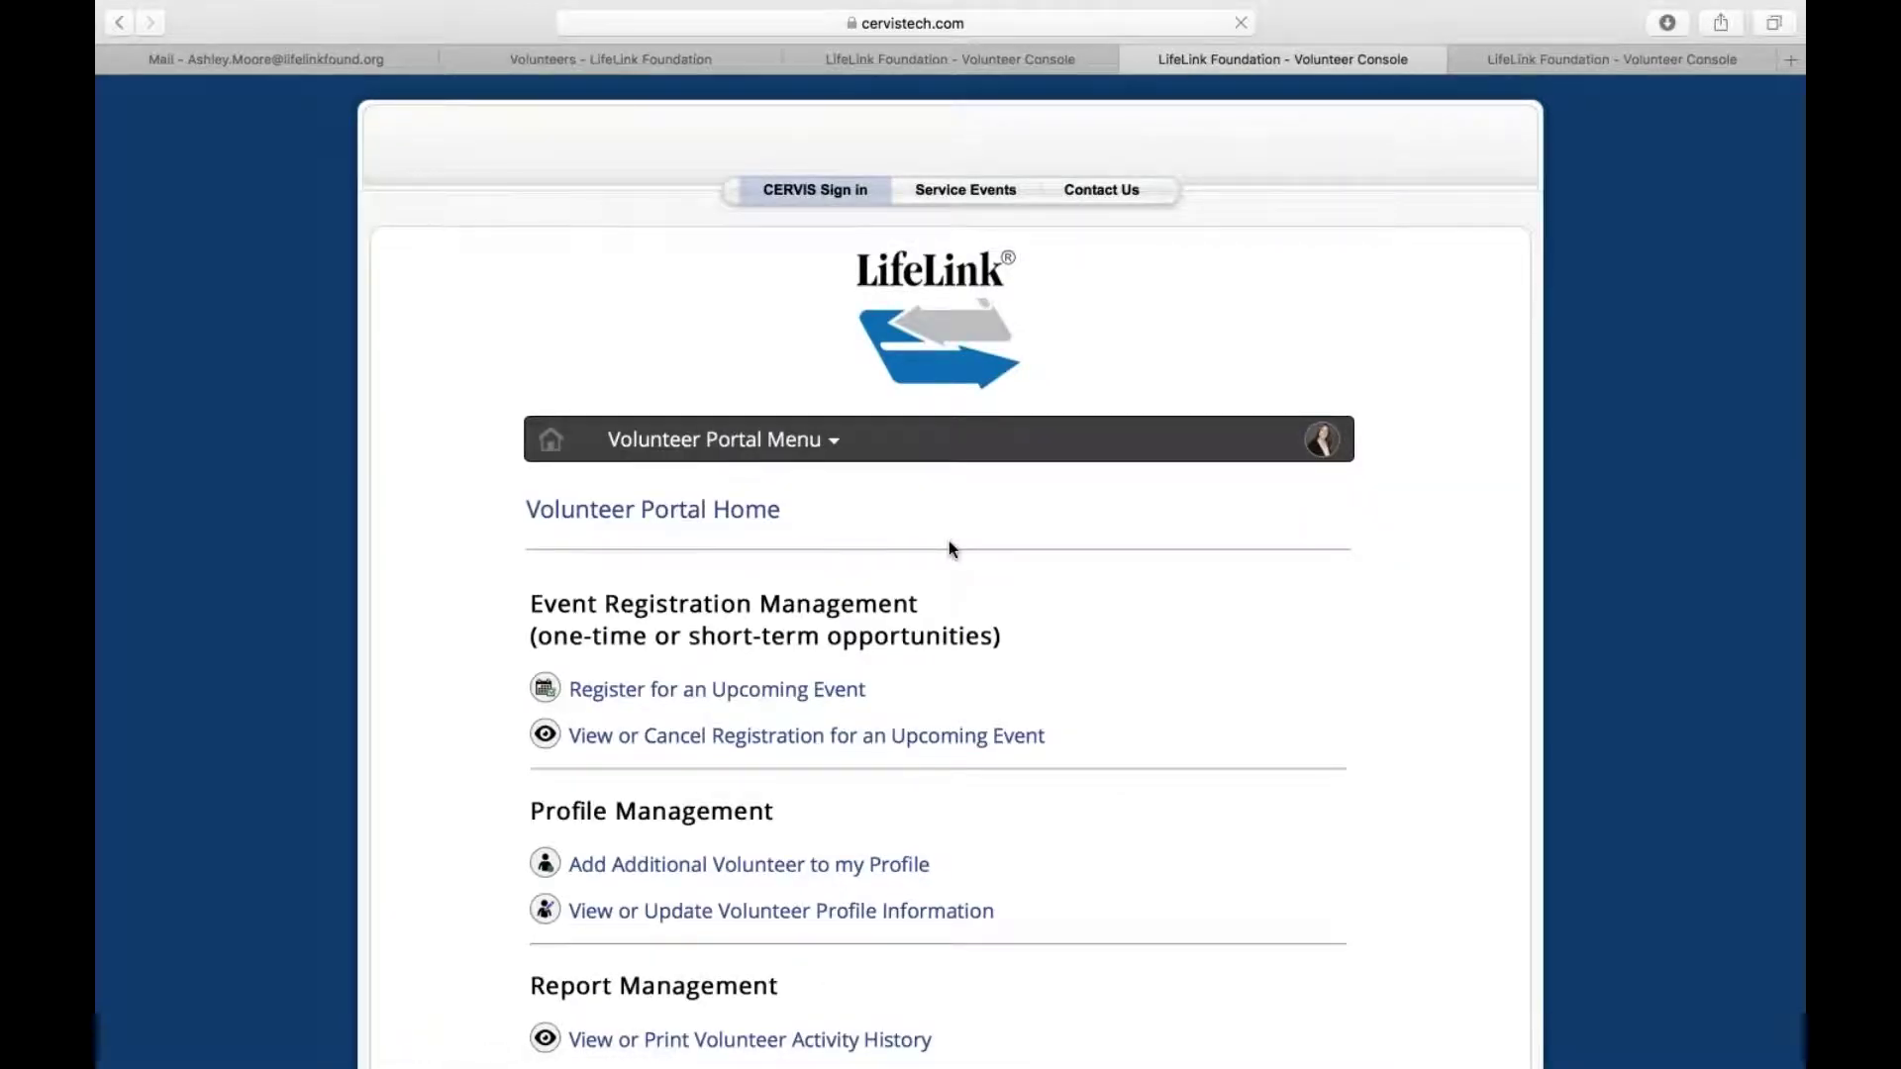
pyautogui.scroll(-1, 949, 541)
pyautogui.scroll(-2, 948, 540)
pyautogui.click(713, 269)
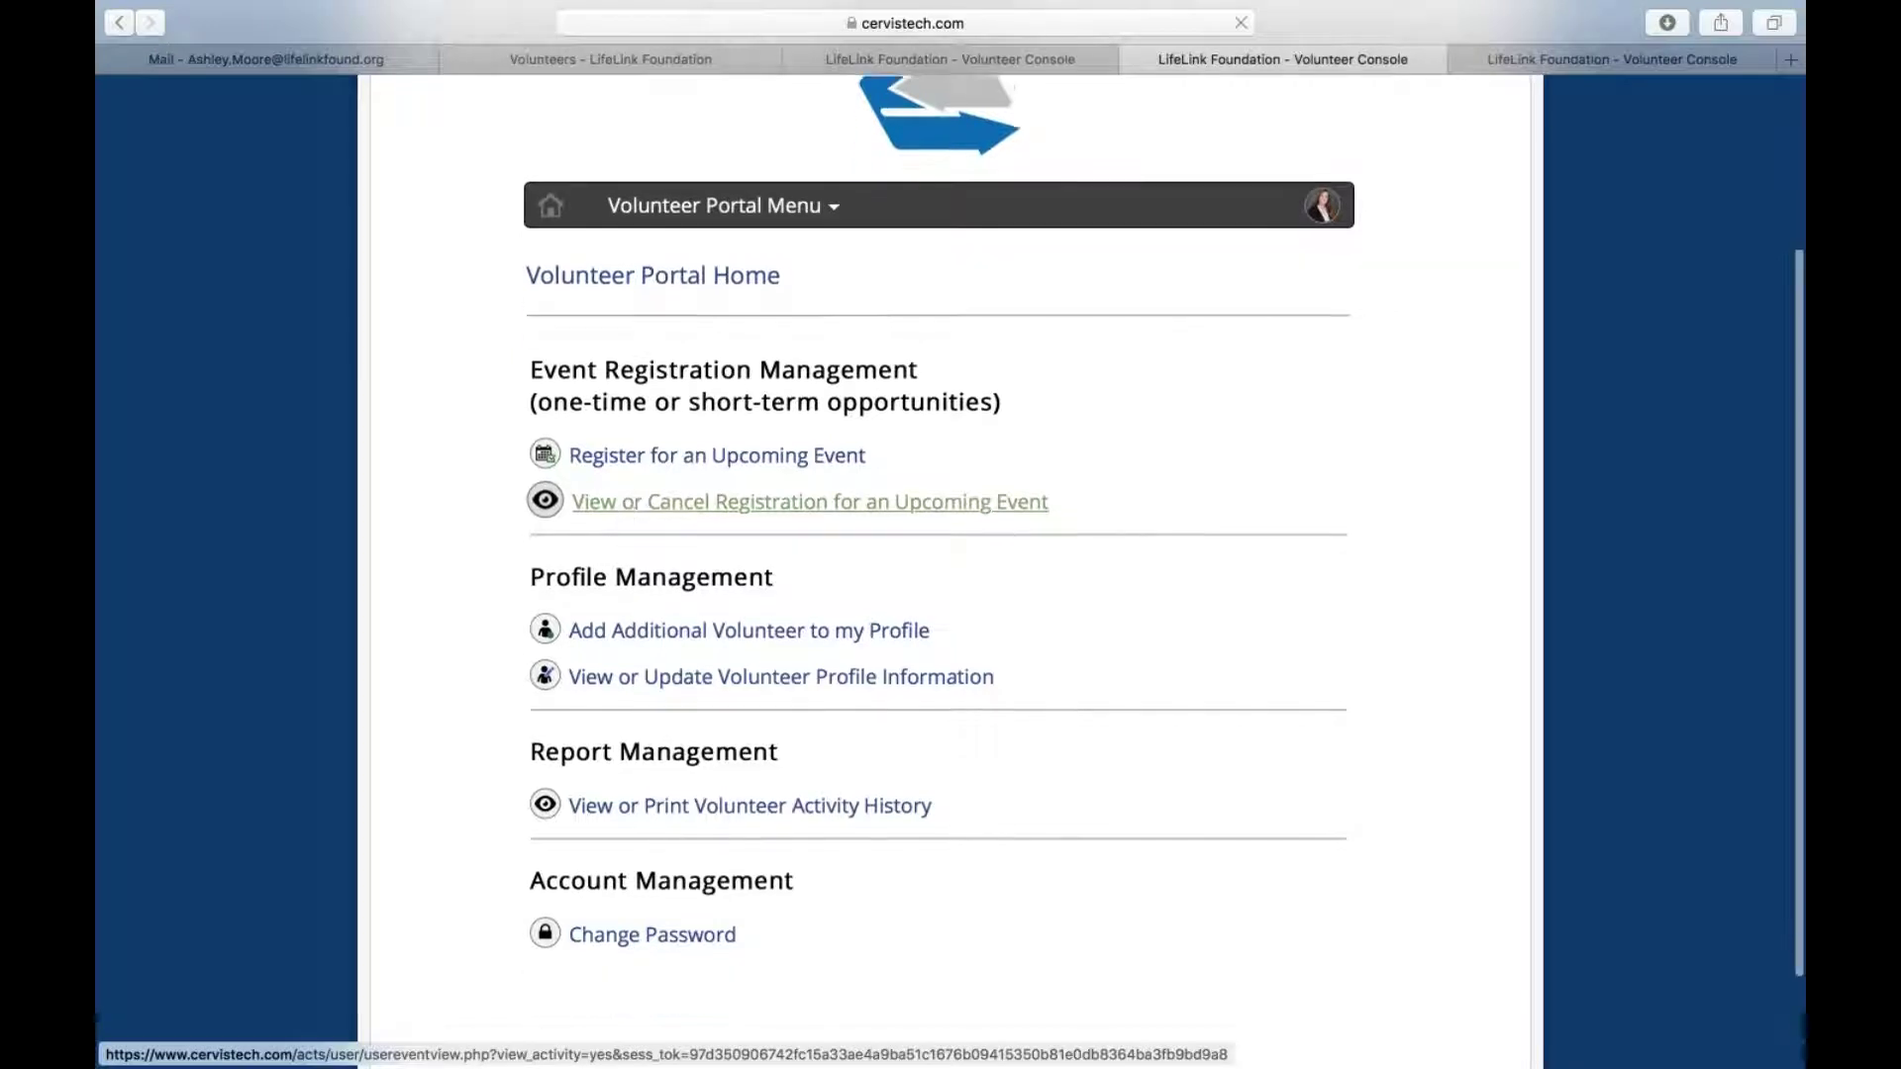
pyautogui.scroll(-2, 634, 579)
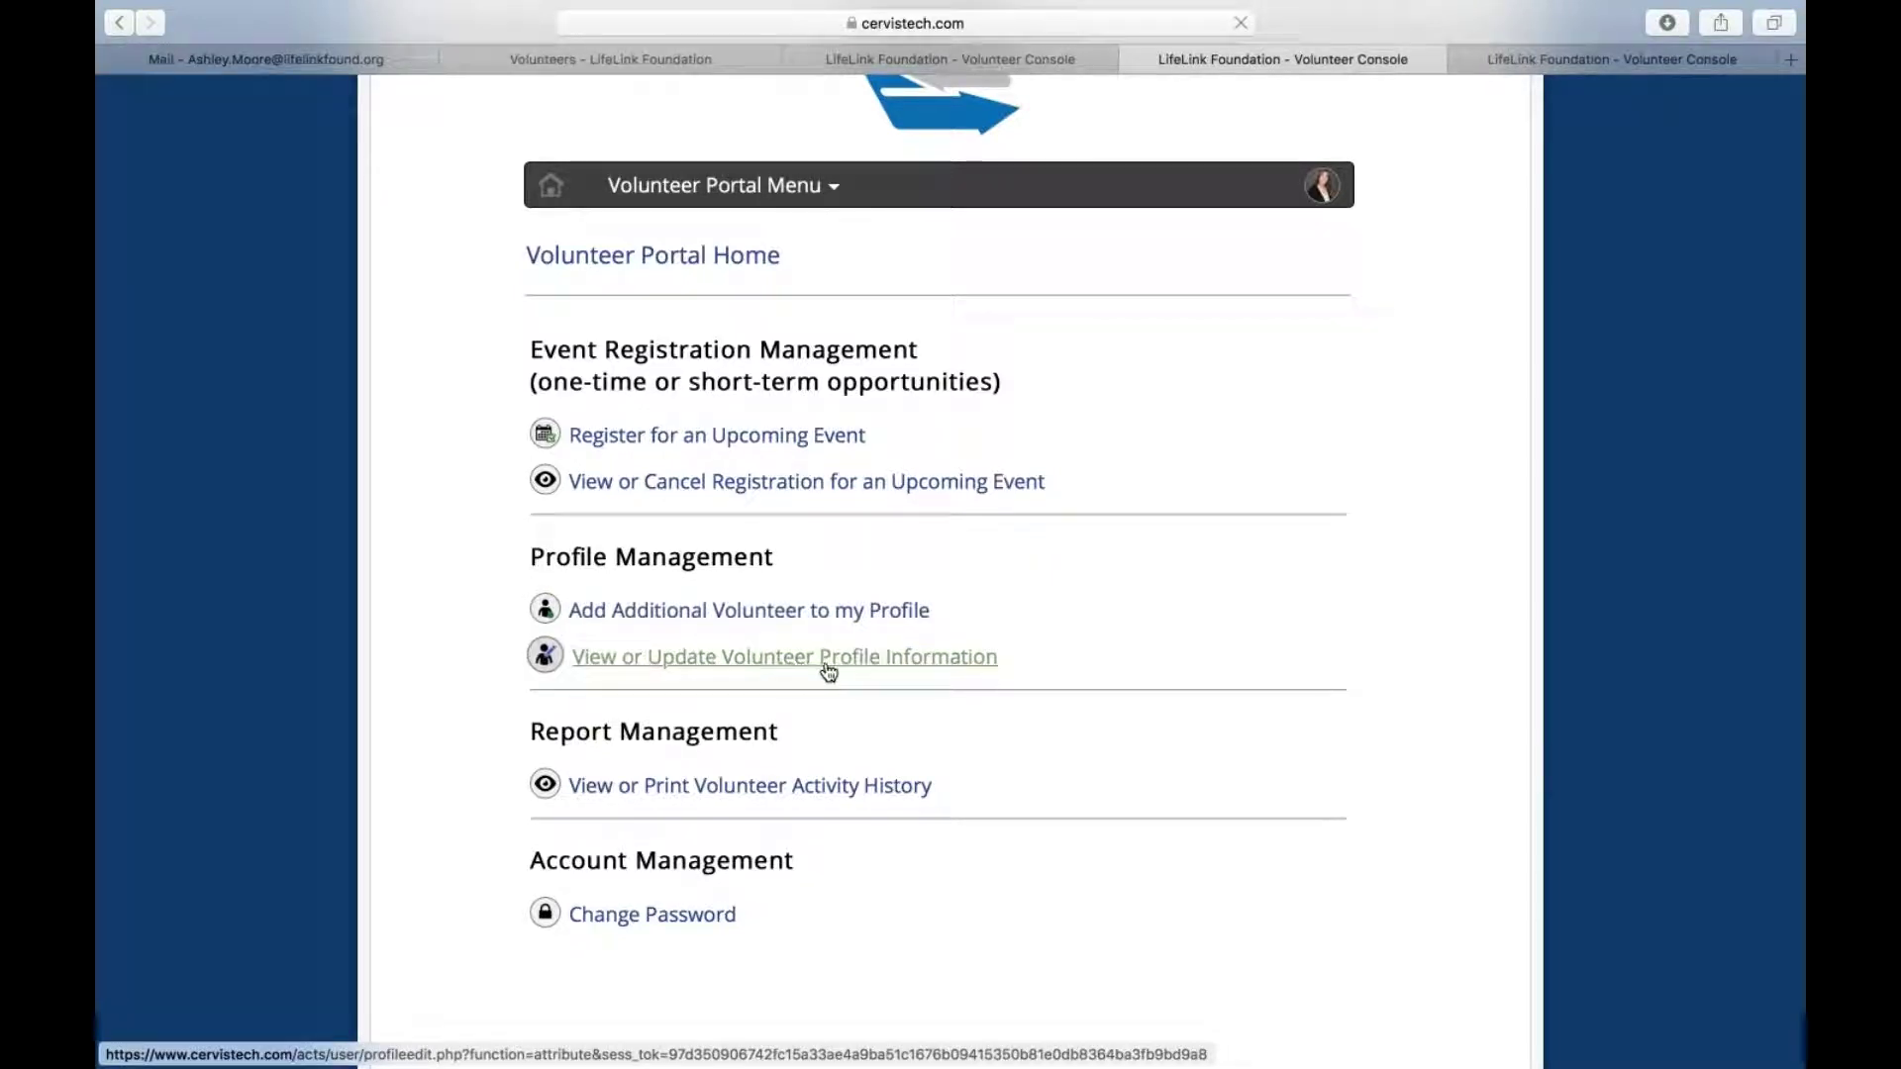
pyautogui.scroll(-1, 832, 669)
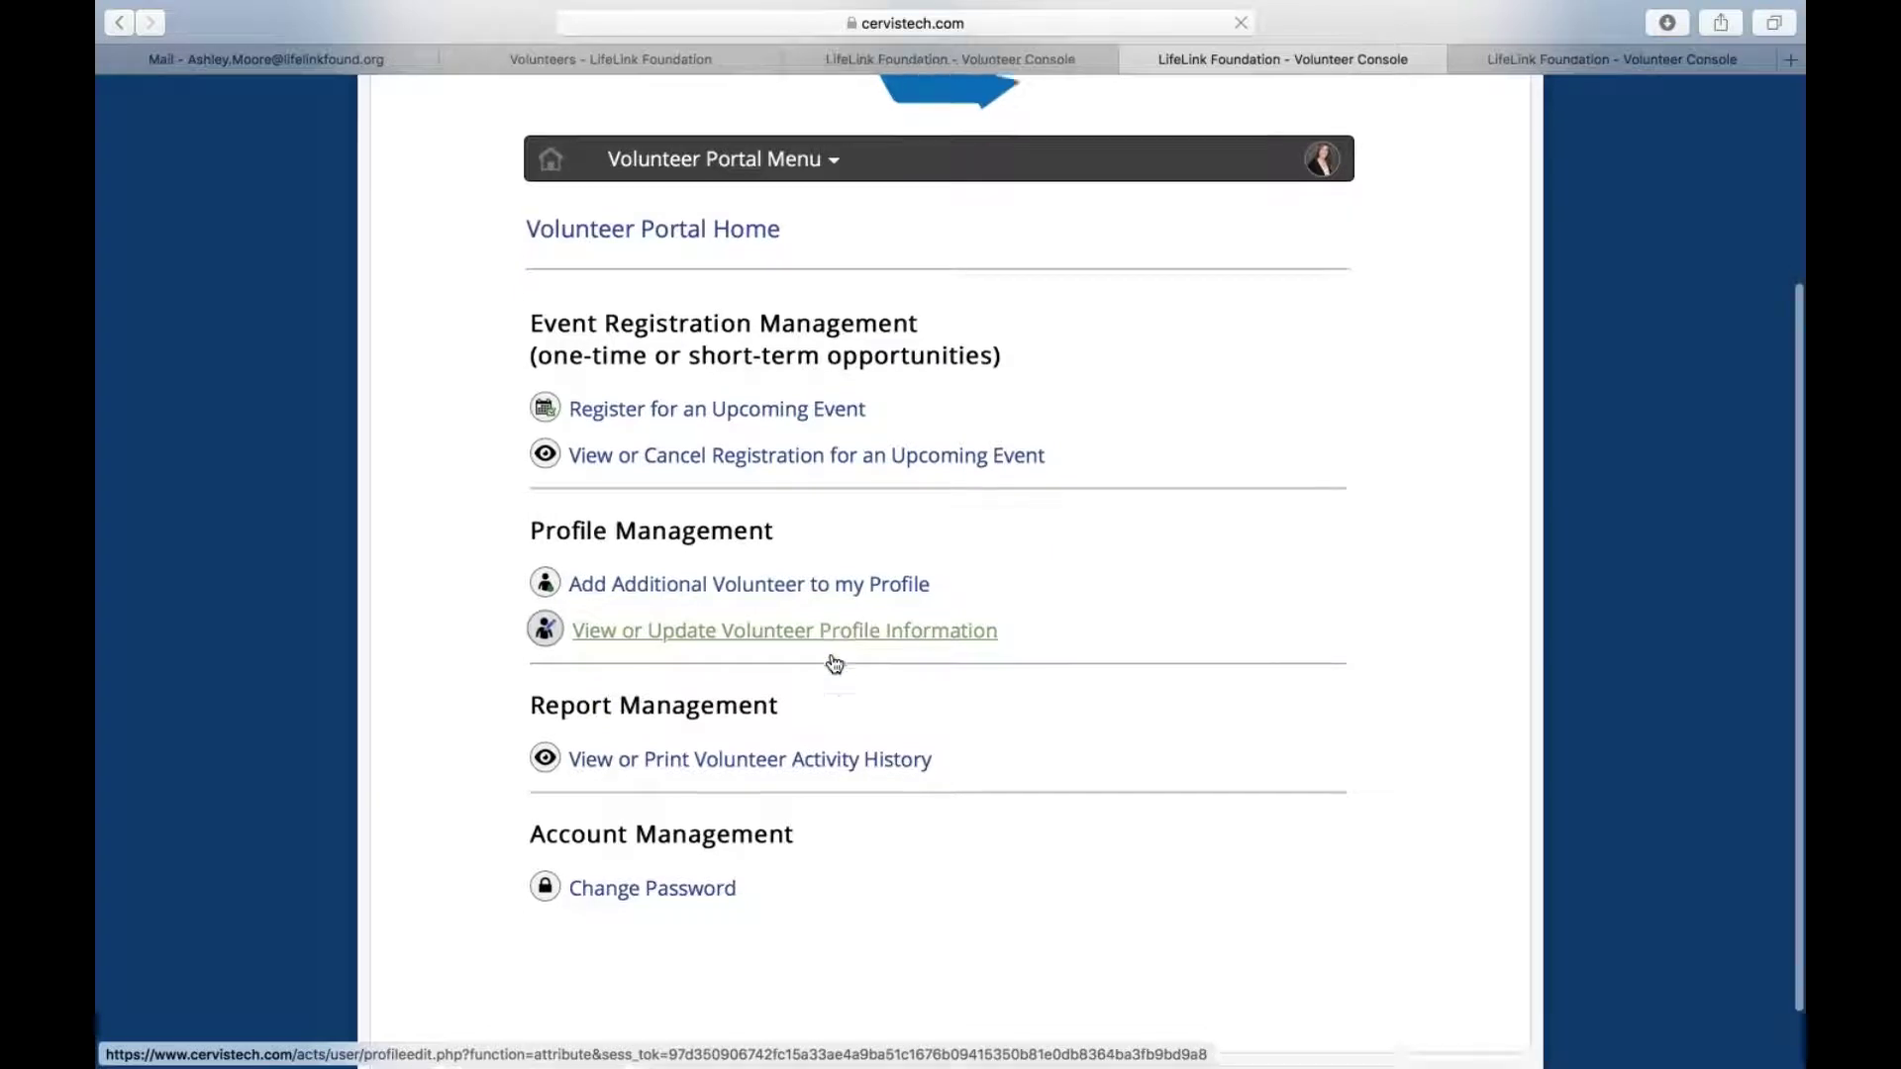
pyautogui.scroll(-2, 835, 663)
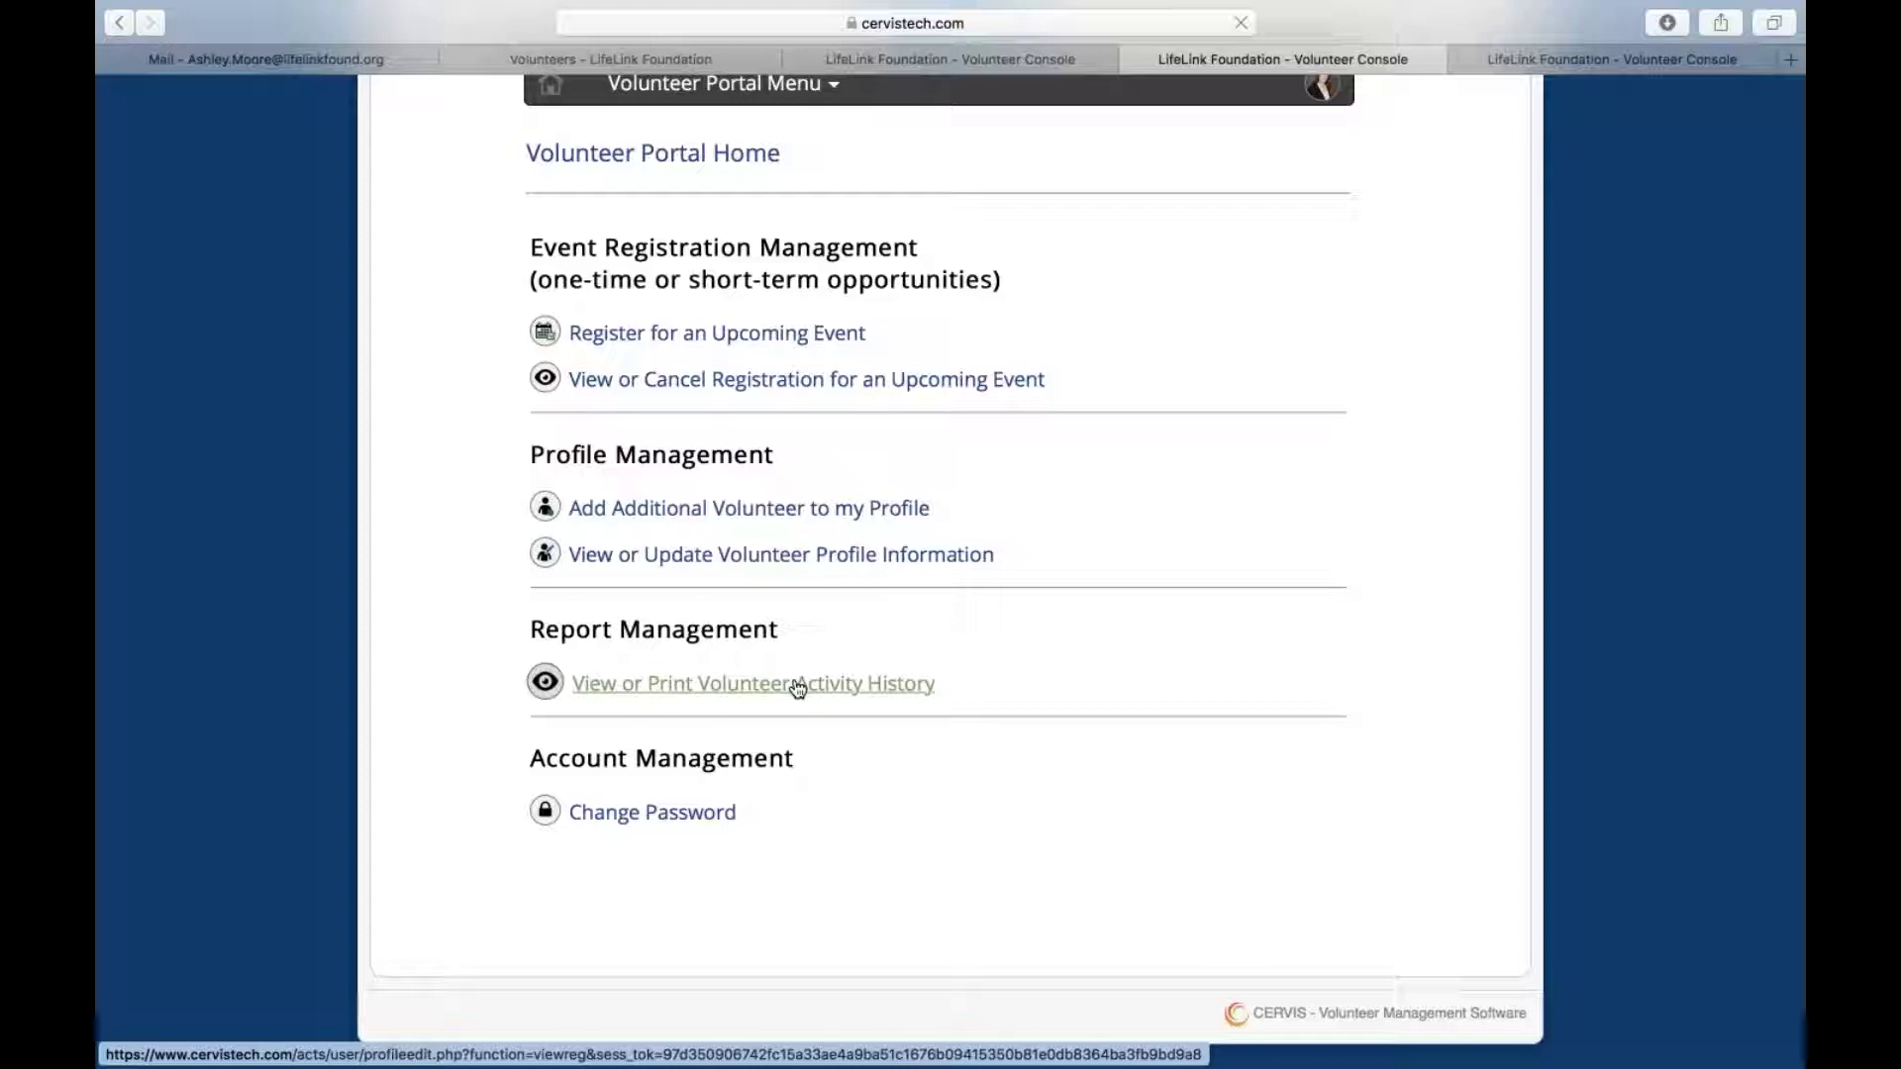
pyautogui.click(674, 819)
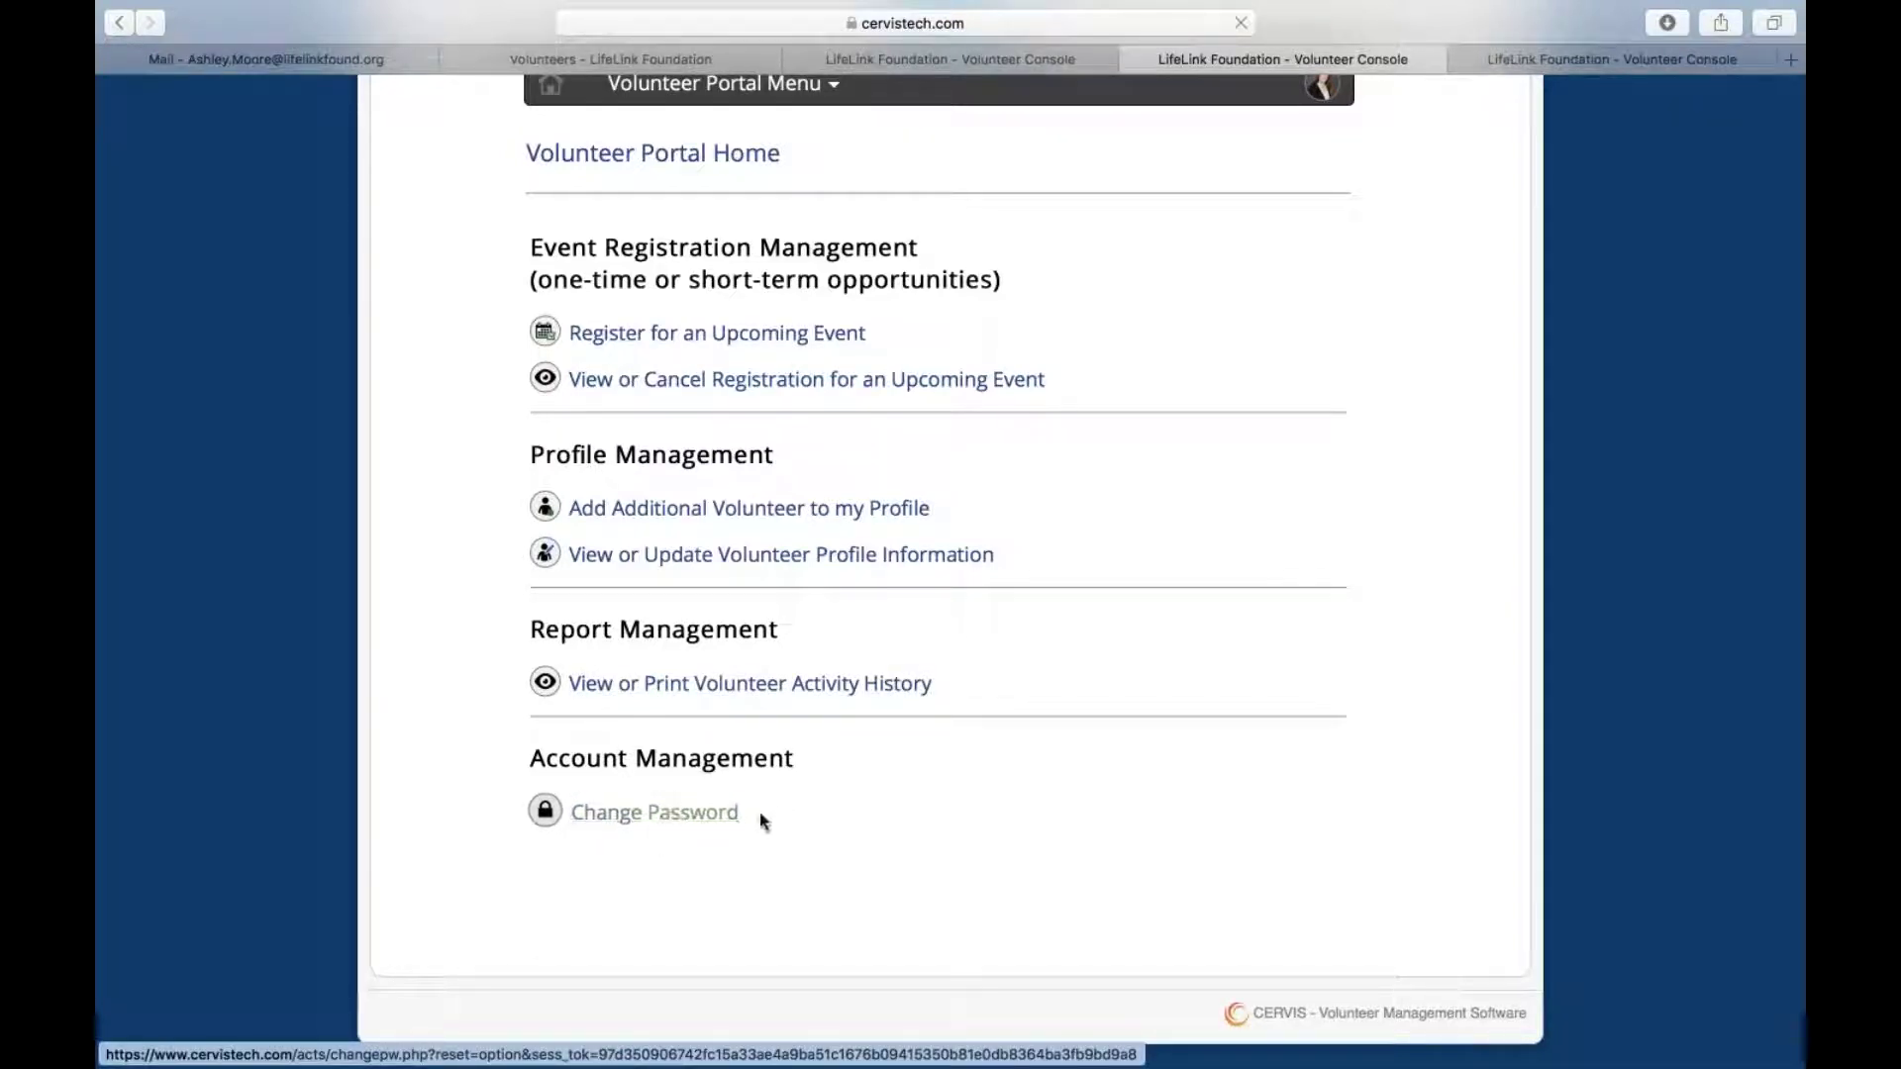
pyautogui.scroll(3, 625, 505)
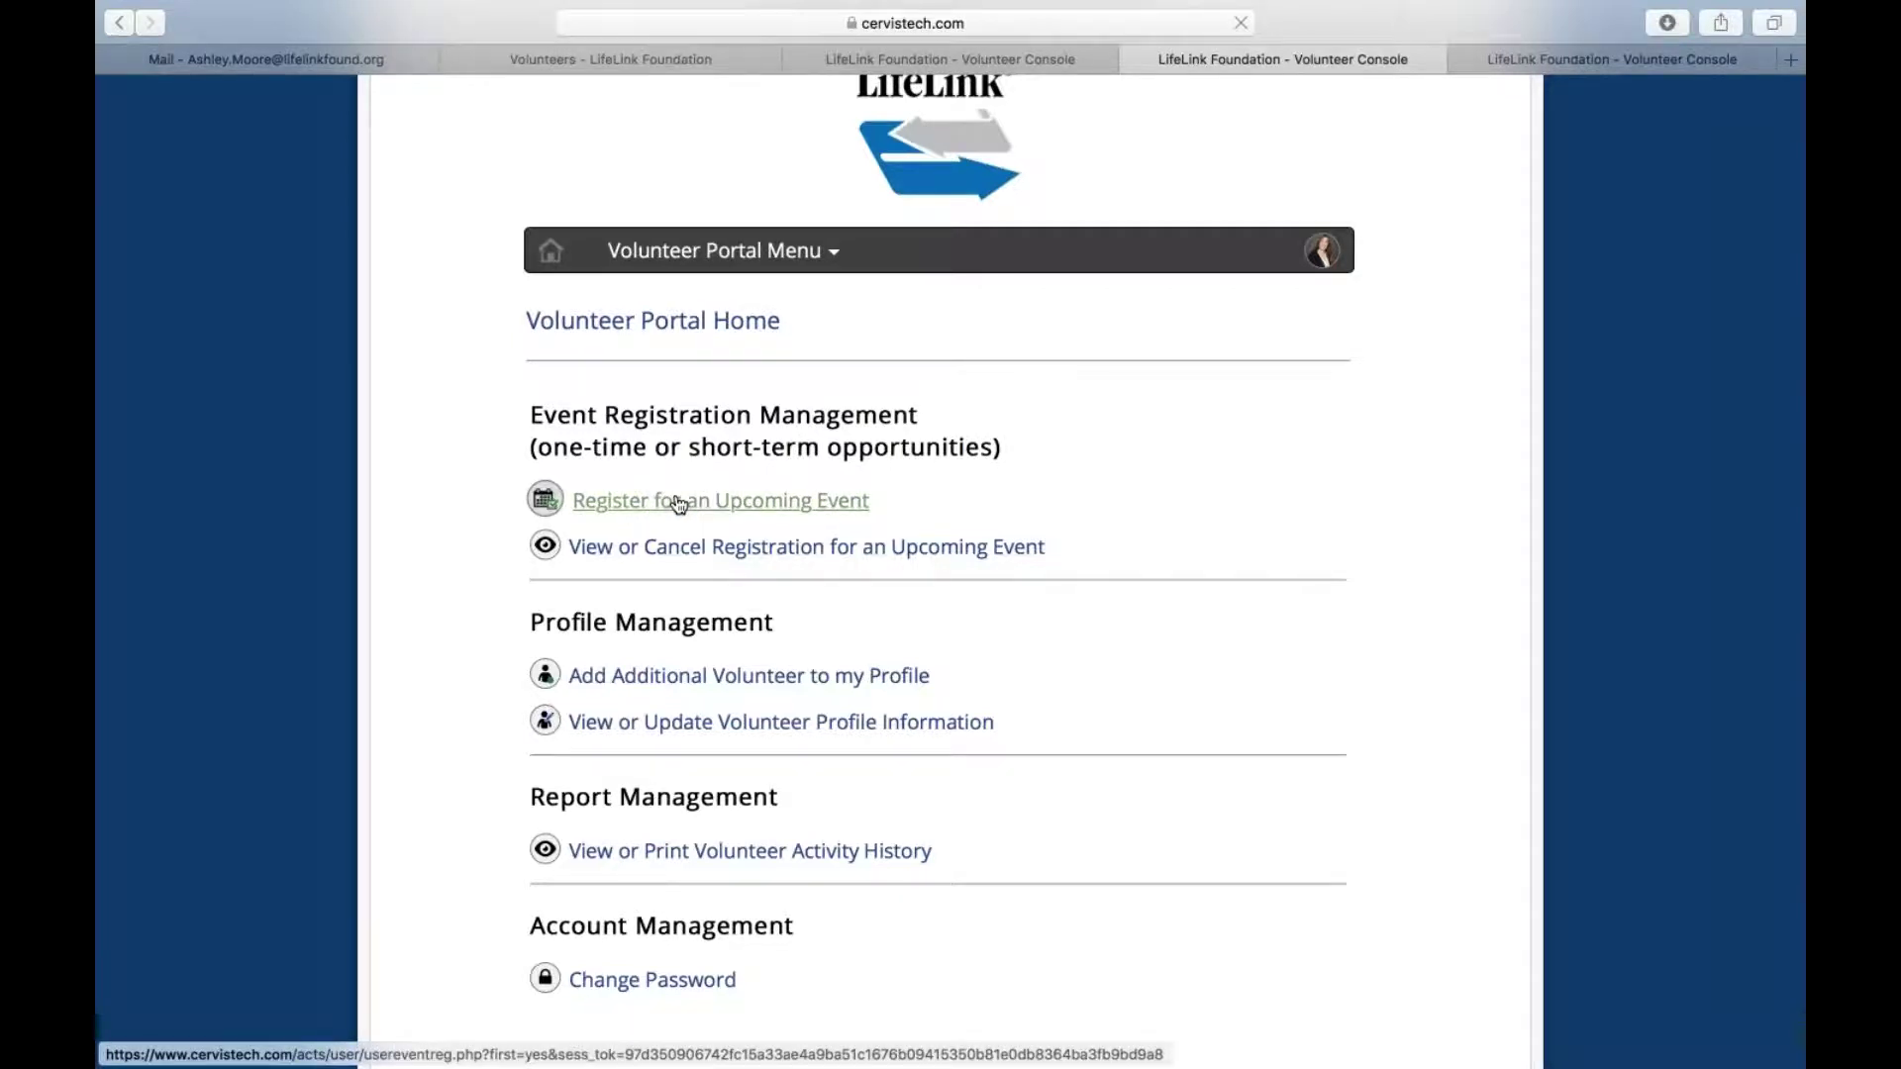
# Open Event Registration and browse the Step 2 event list, checking the Needed counts
pyautogui.click(679, 502)
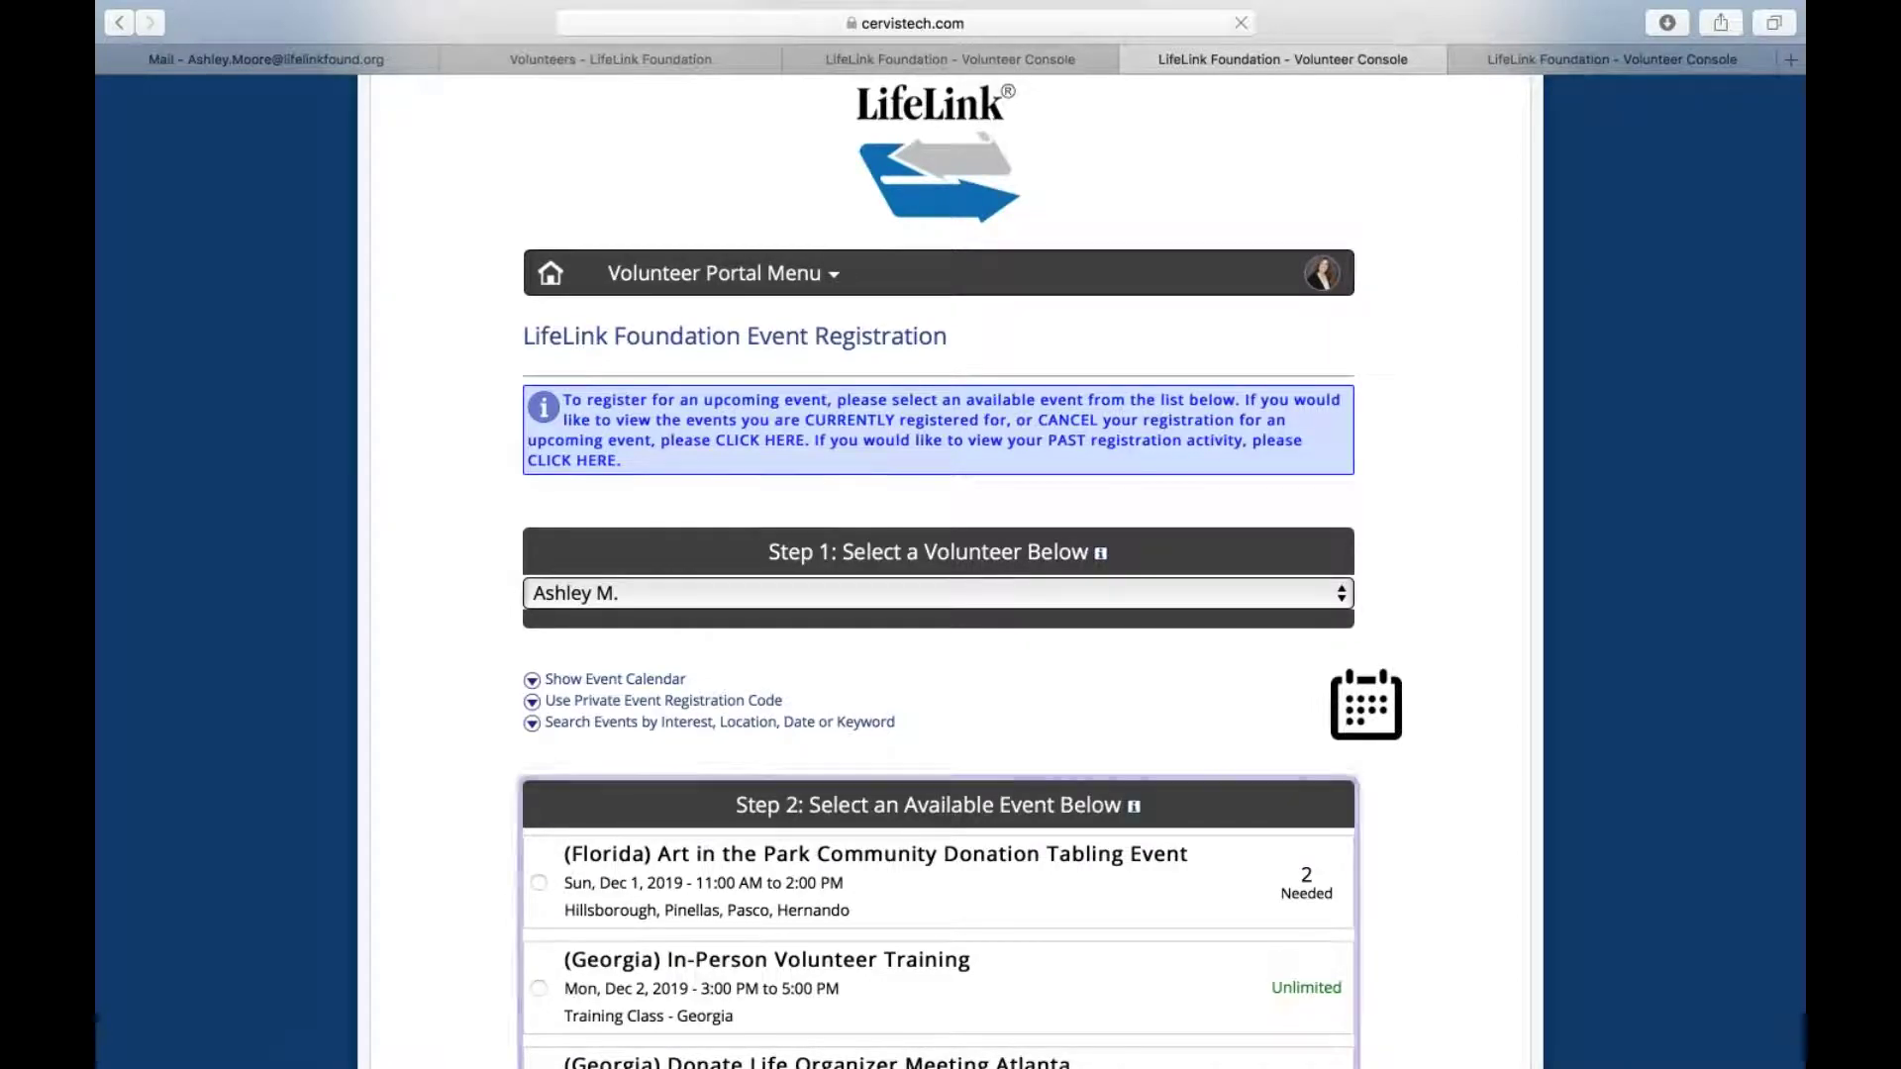
pyautogui.scroll(-5, 938, 515)
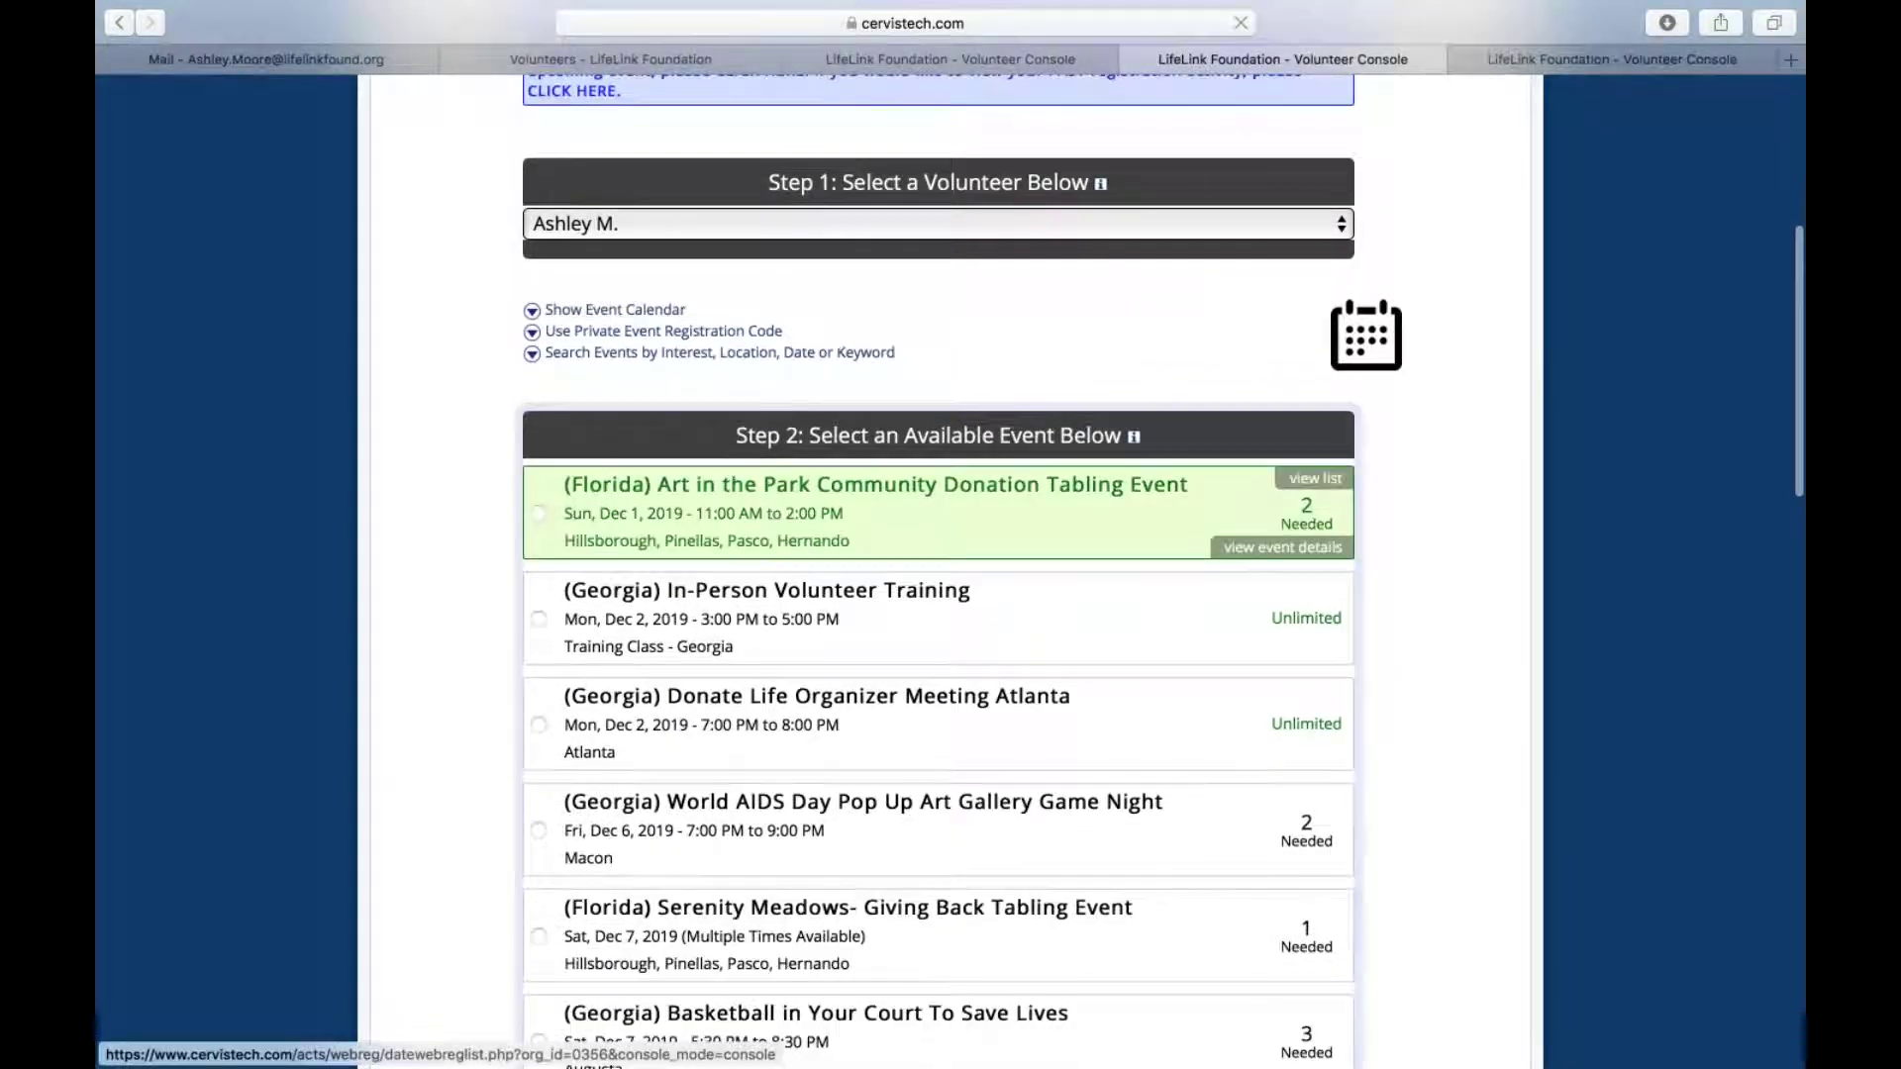
pyautogui.scroll(-2, 684, 515)
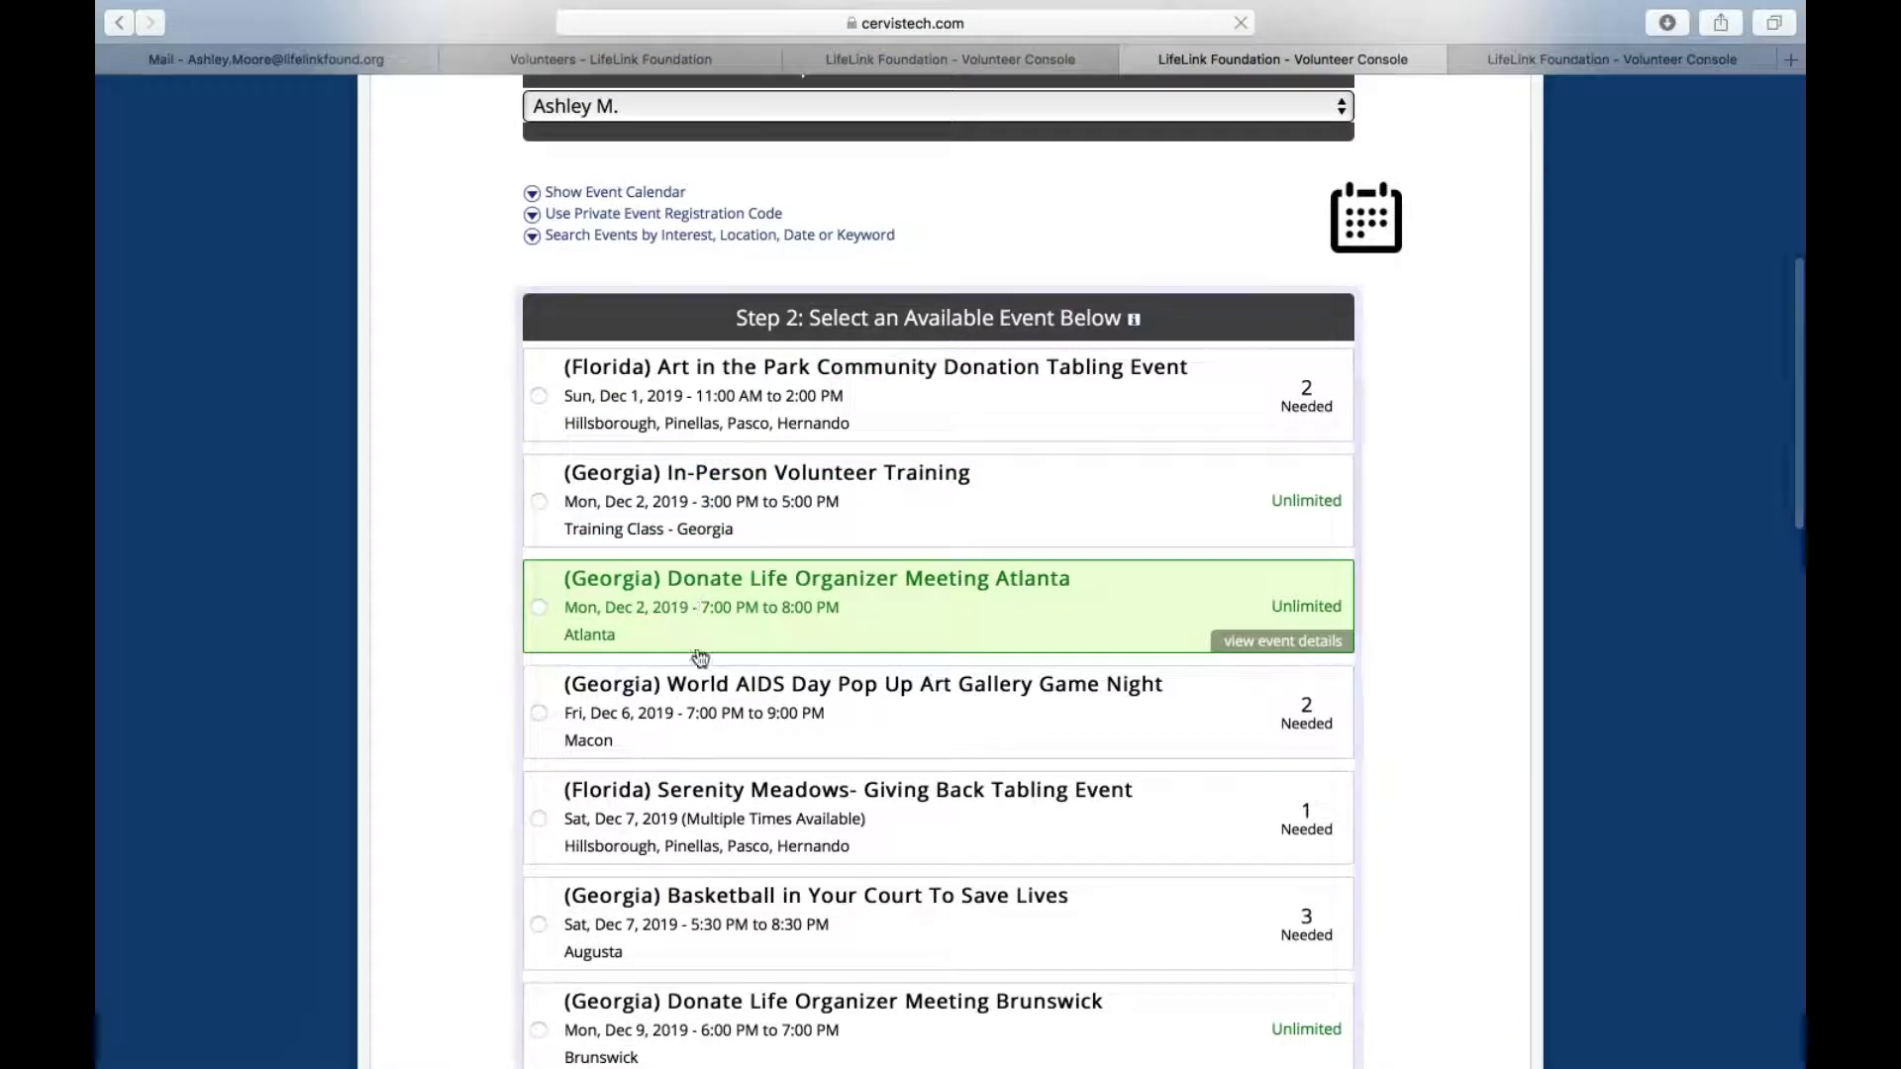
pyautogui.scroll(-3, 699, 693)
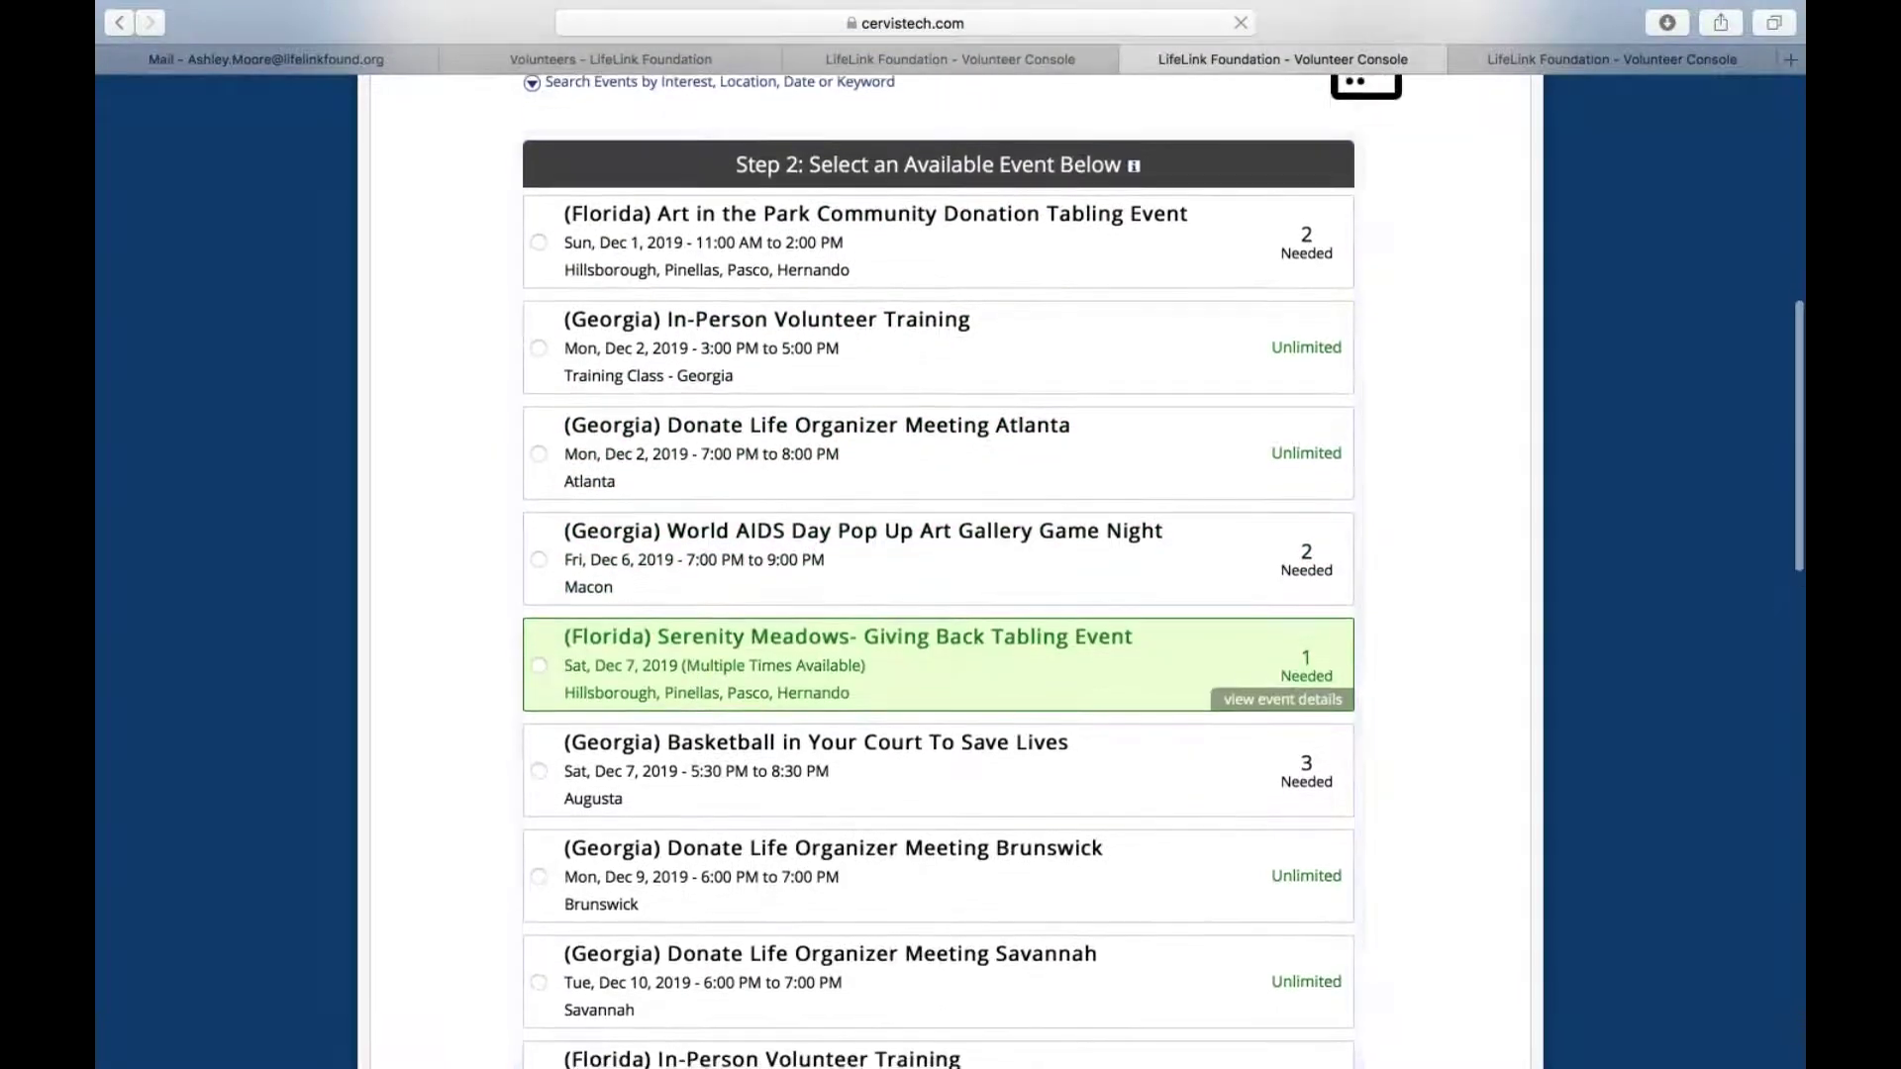
pyautogui.scroll(-2, 702, 772)
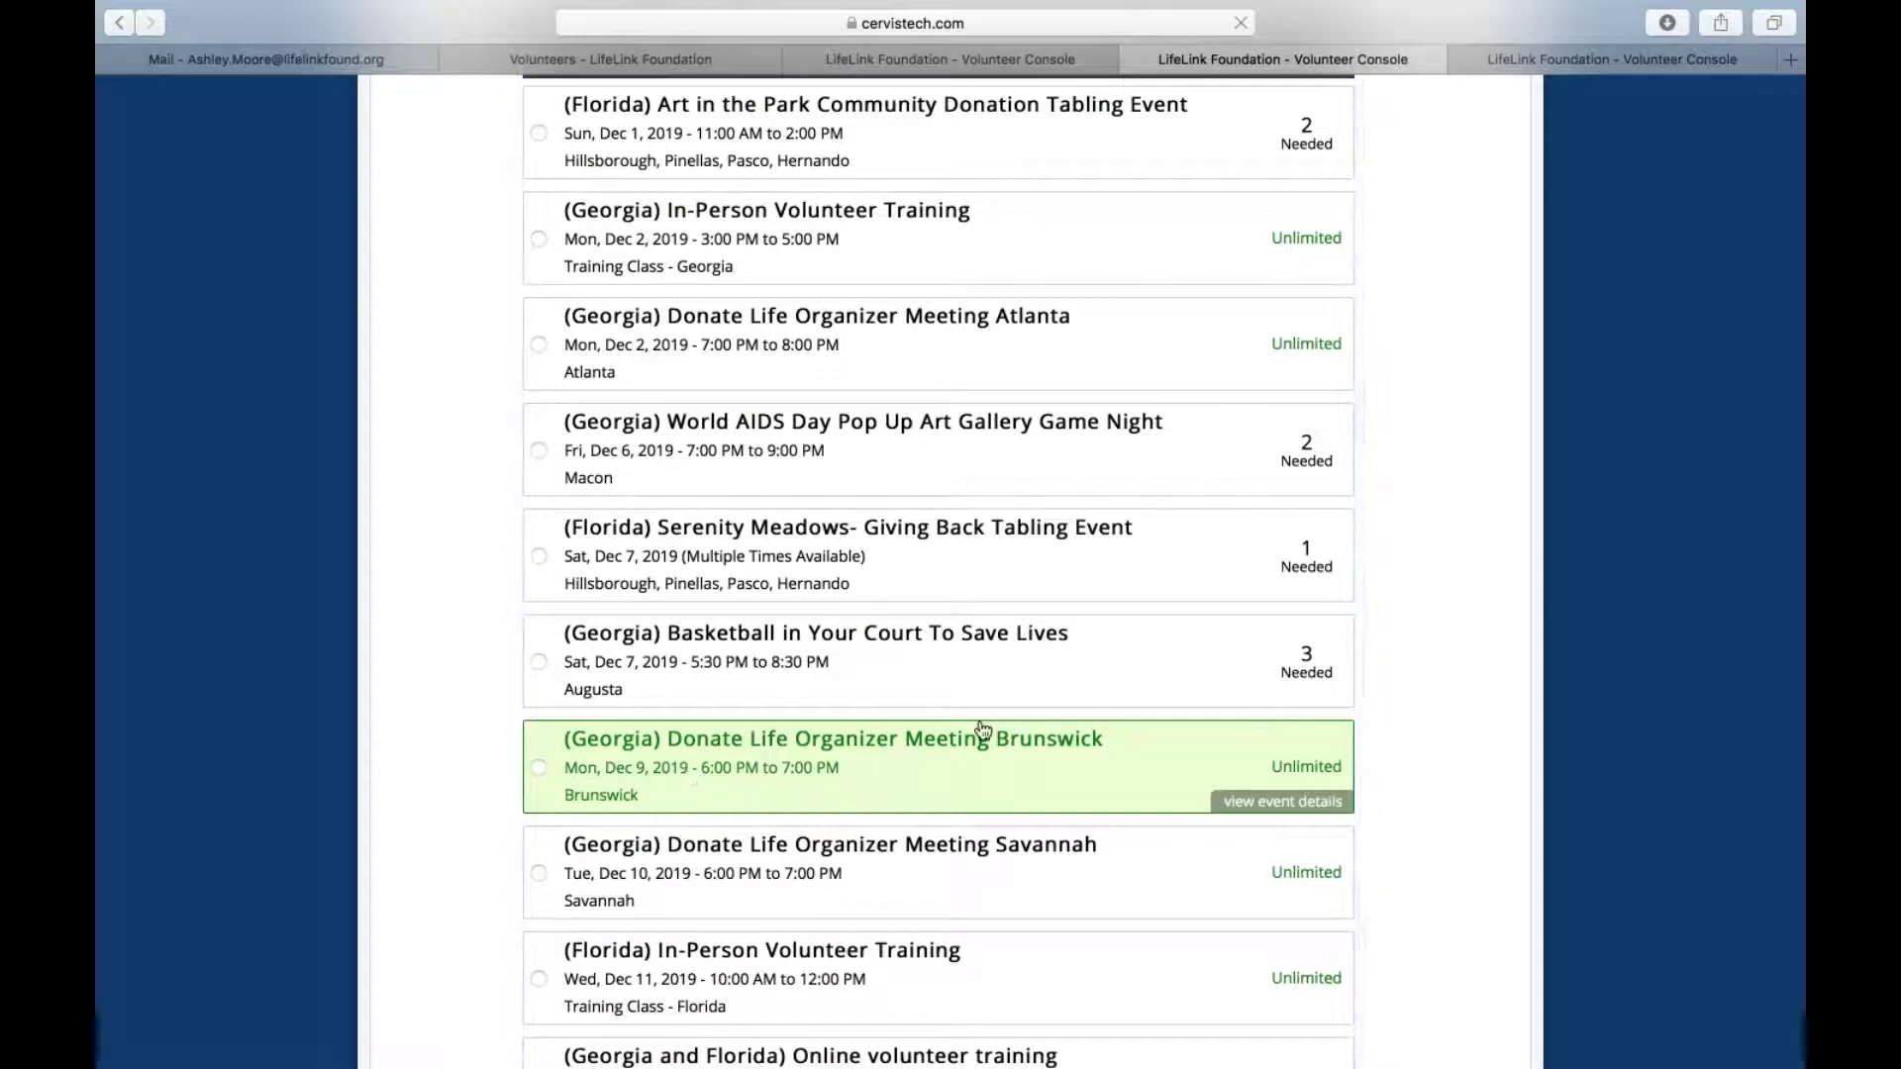
pyautogui.moveTo(1307, 673)
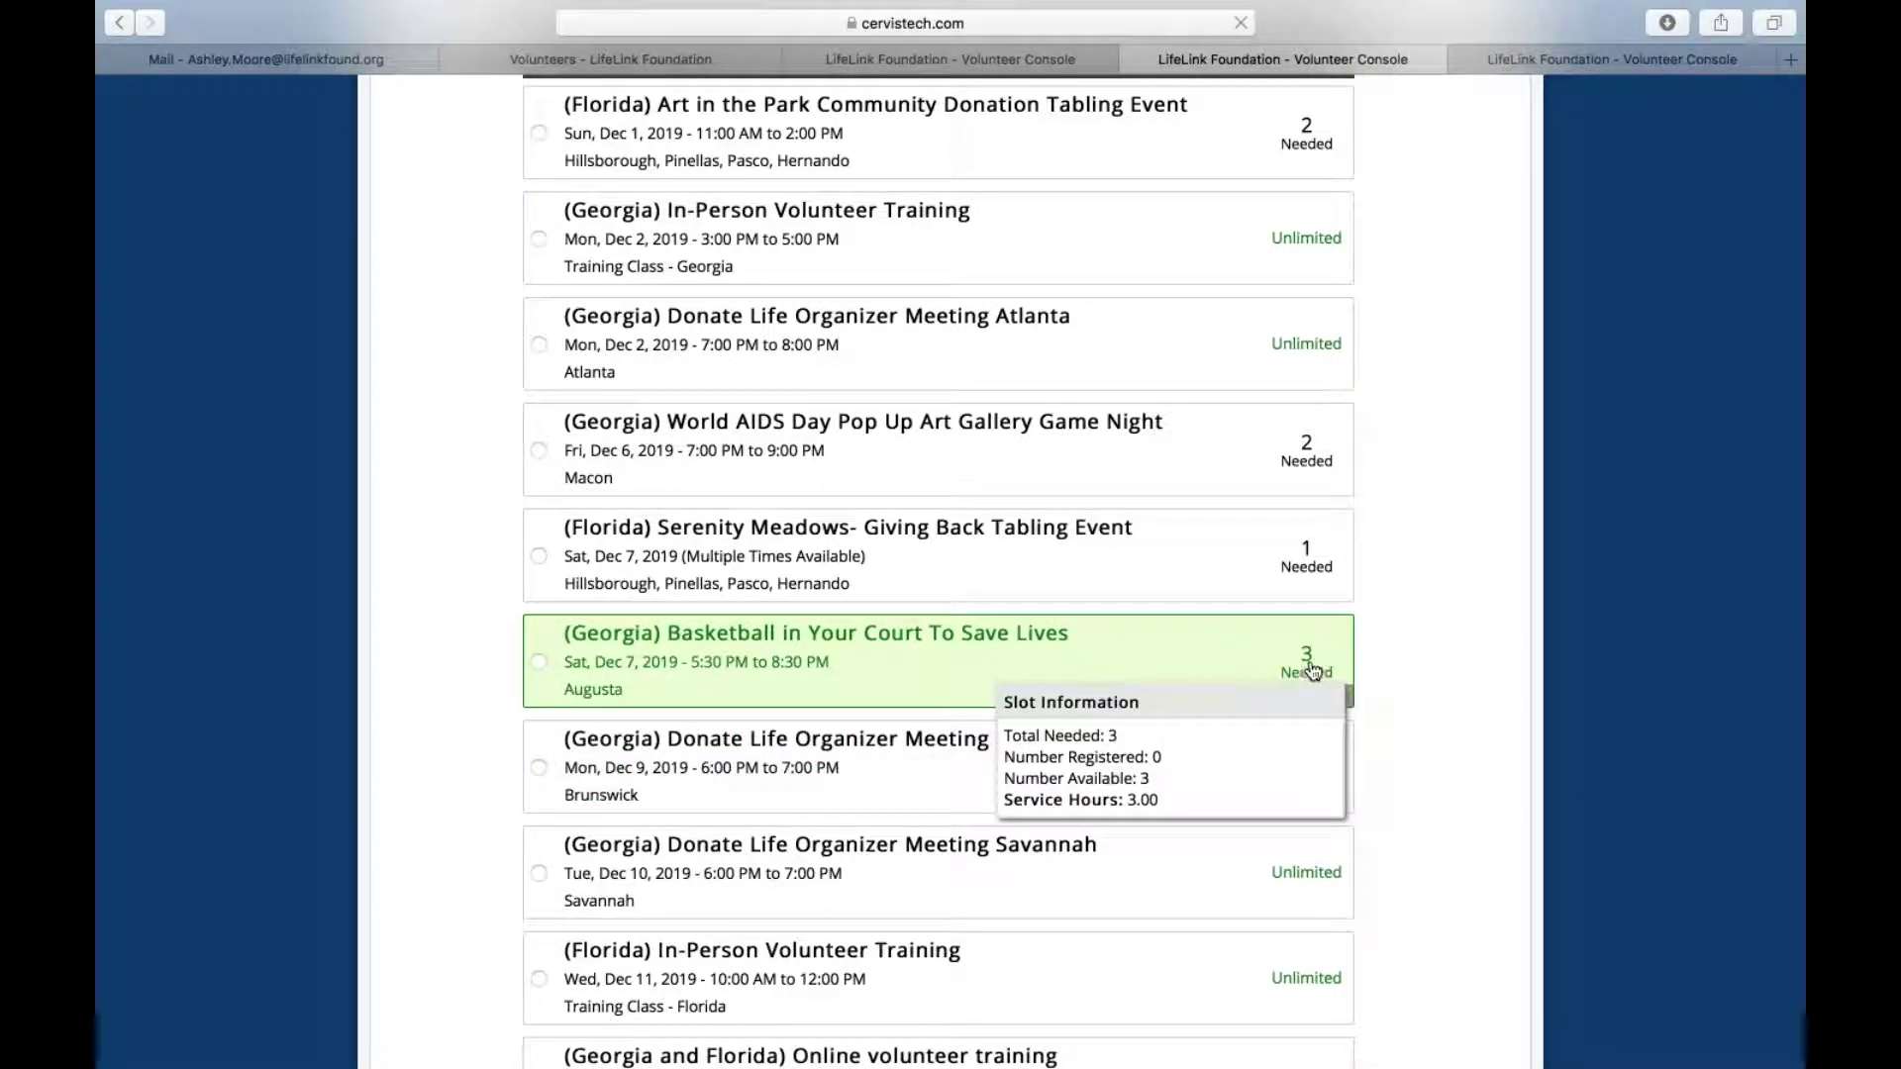
pyautogui.moveTo(1309, 556)
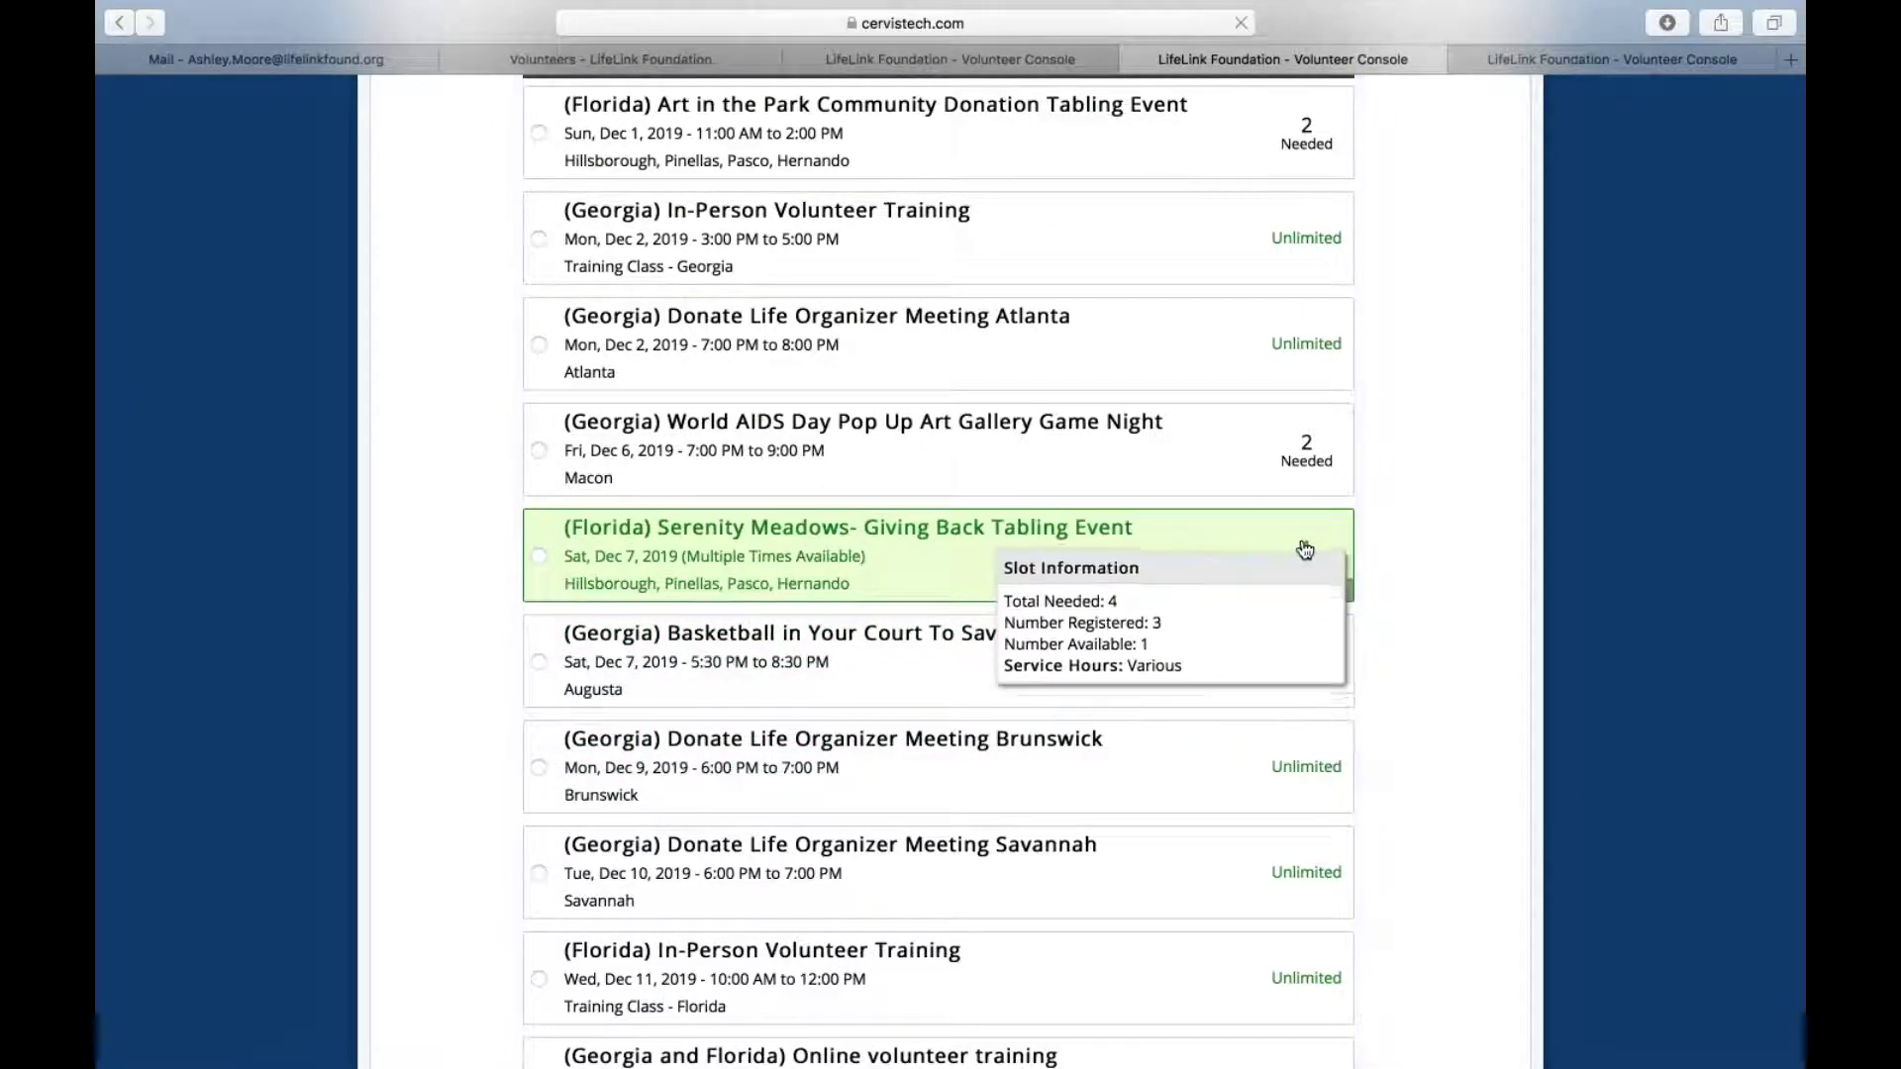
pyautogui.moveTo(1306, 447)
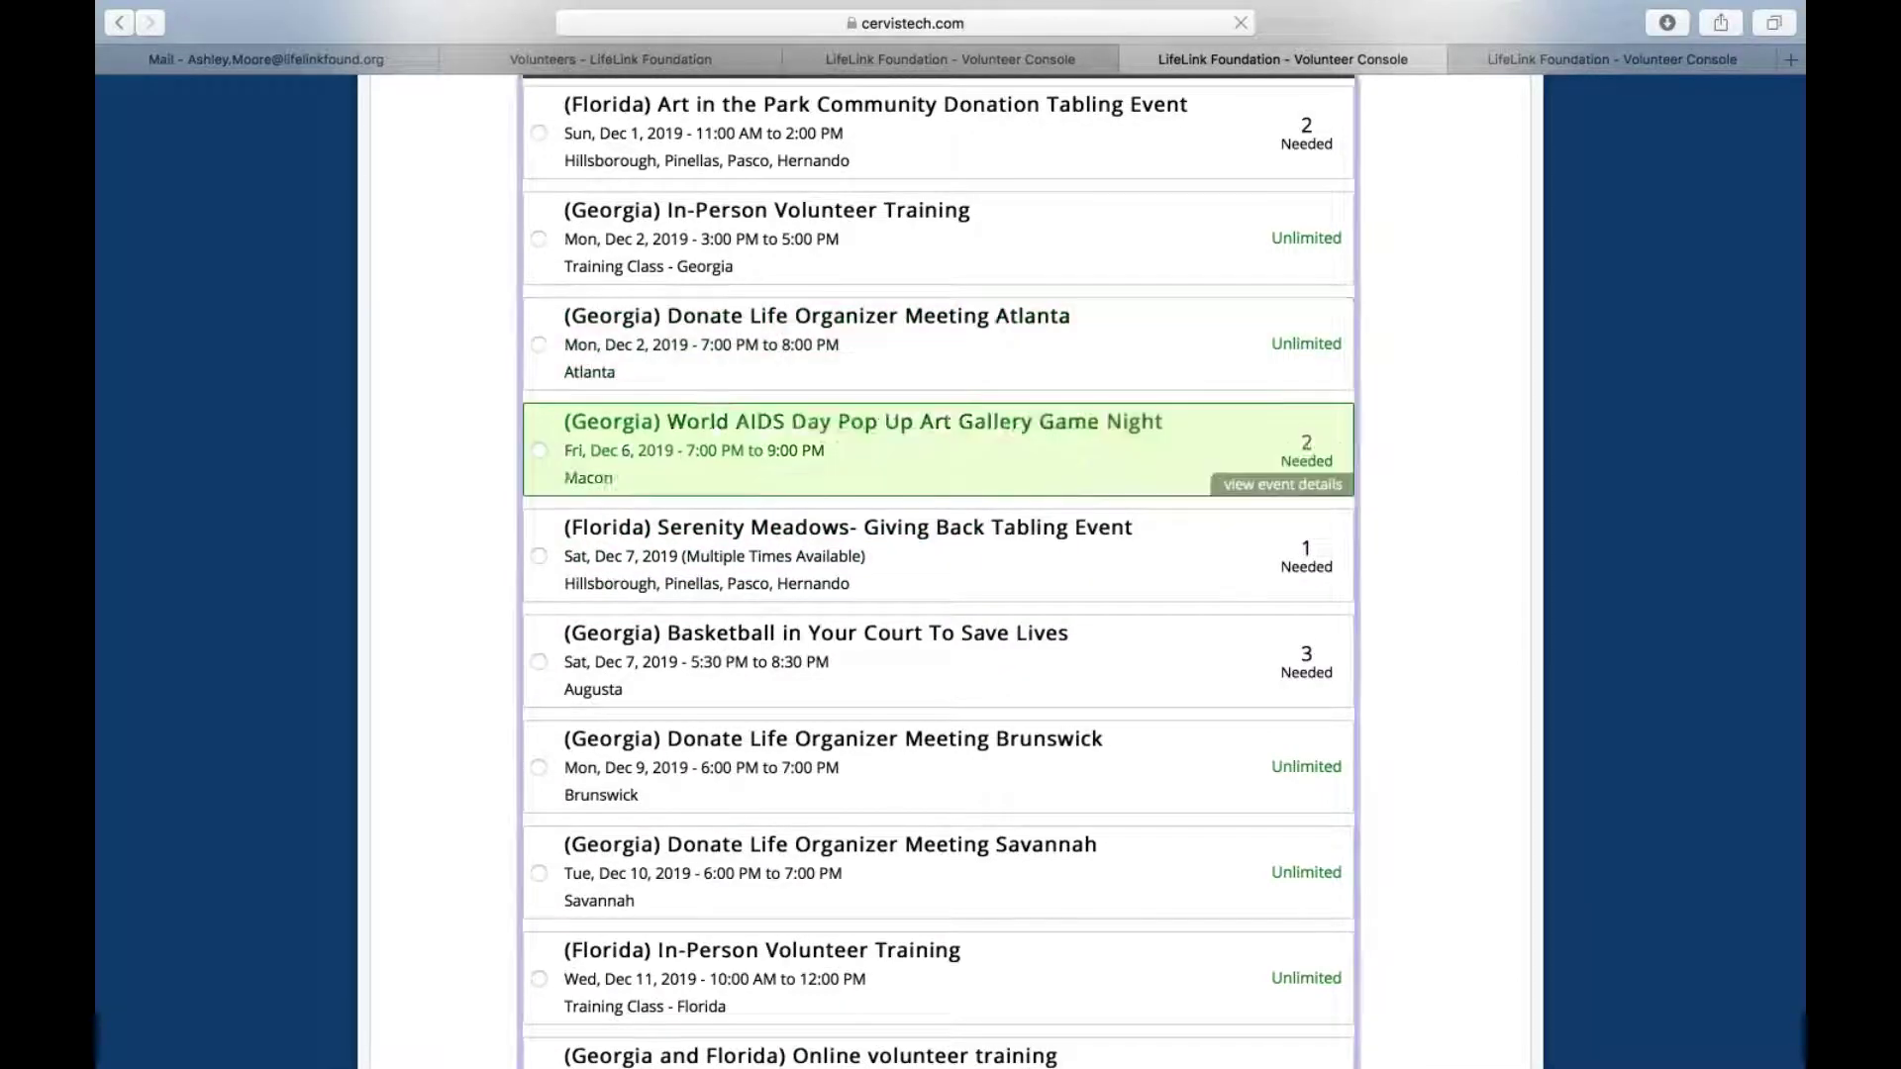
pyautogui.scroll(-2, 980, 567)
pyautogui.scroll(-2, 980, 633)
pyautogui.scroll(-5, 939, 594)
pyautogui.scroll(-1, 592, 594)
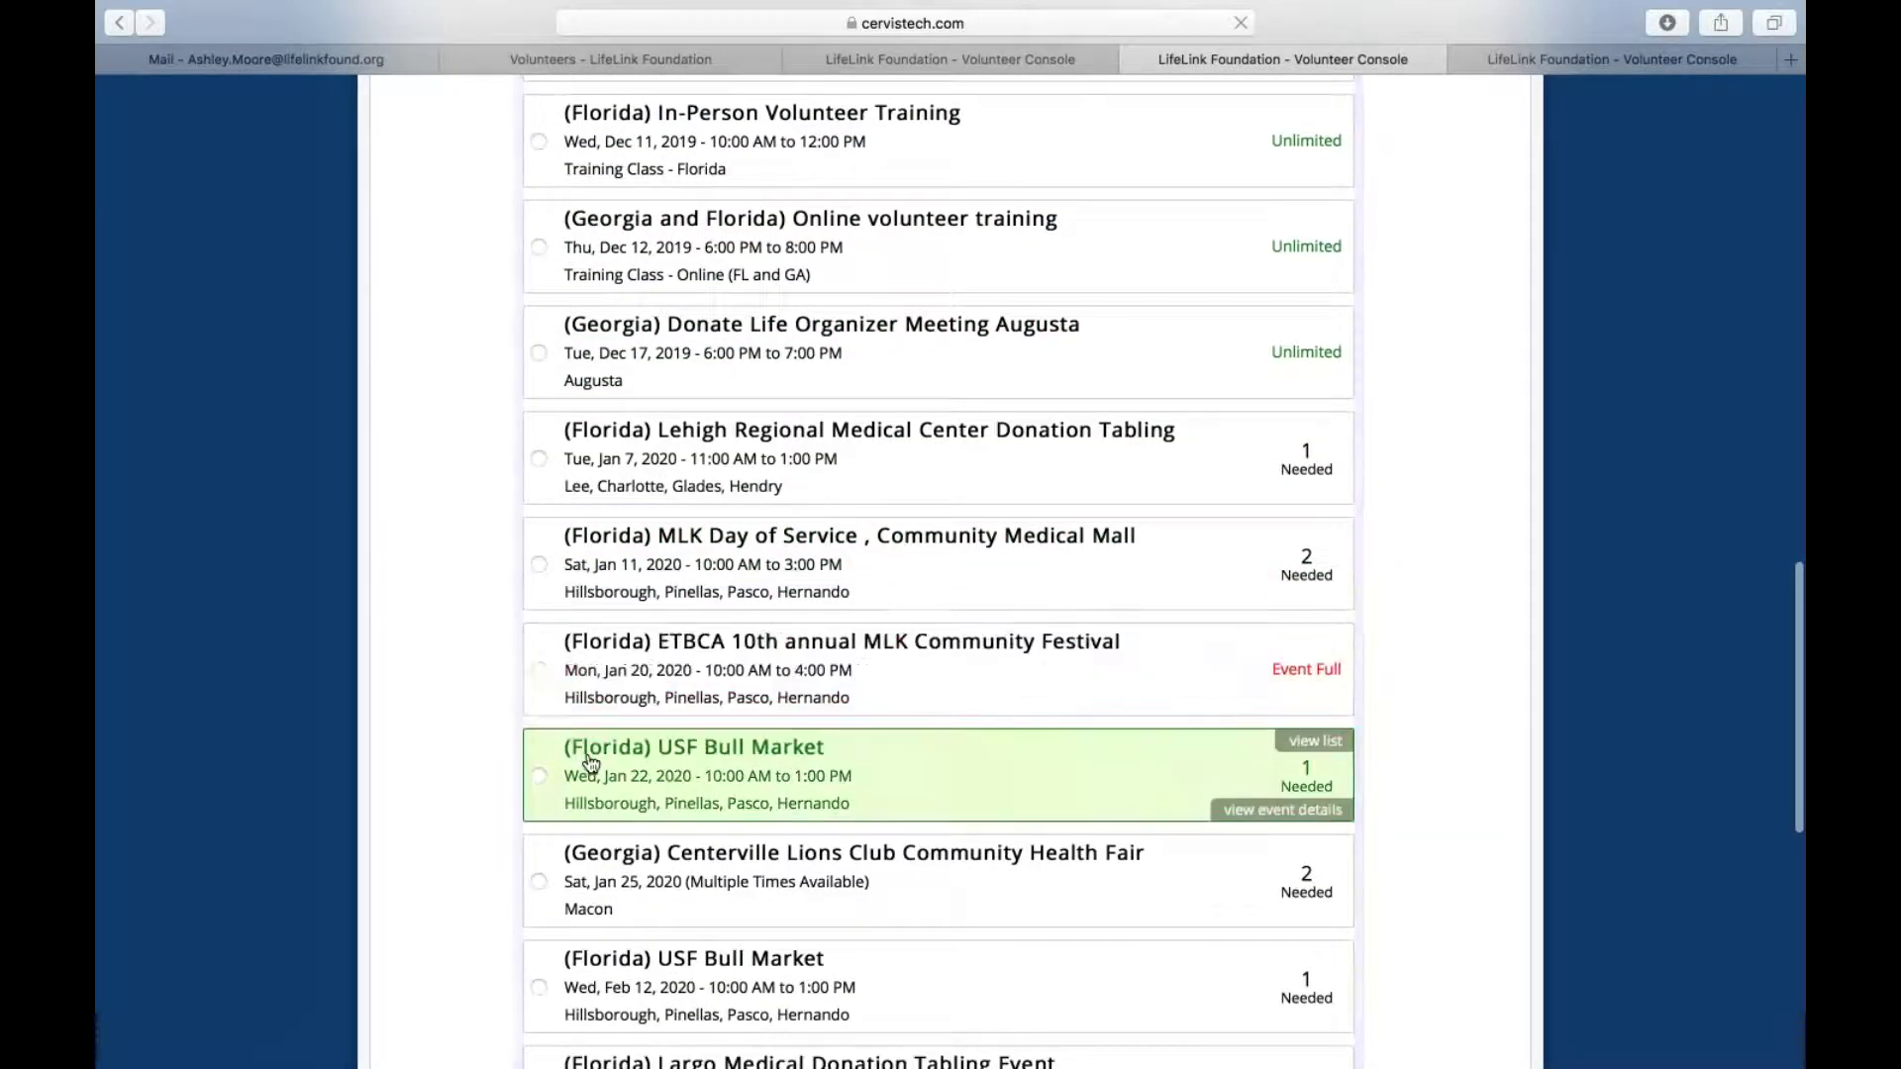
# Try selecting the full ETBCA MLK Community Festival, then scroll through the list
pyautogui.click(1025, 644)
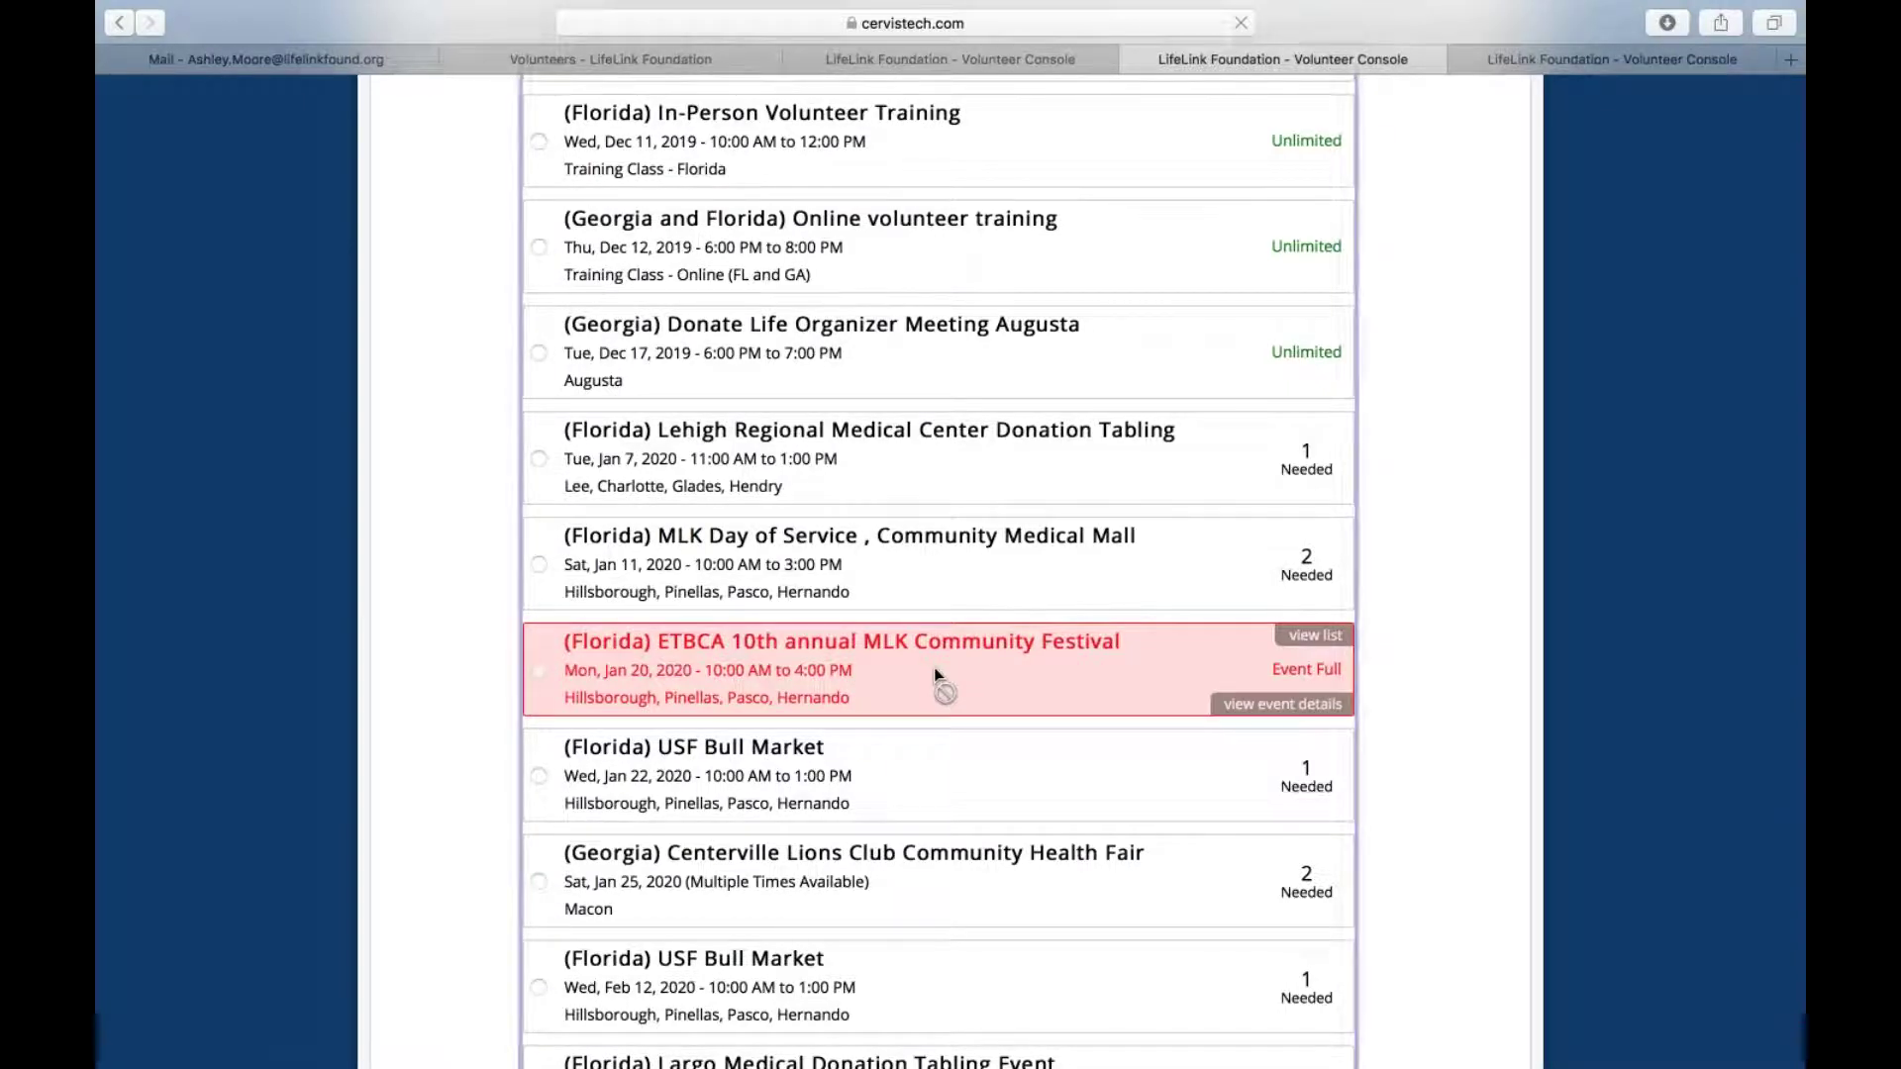
pyautogui.scroll(-3, 935, 669)
pyautogui.scroll(-3, 935, 634)
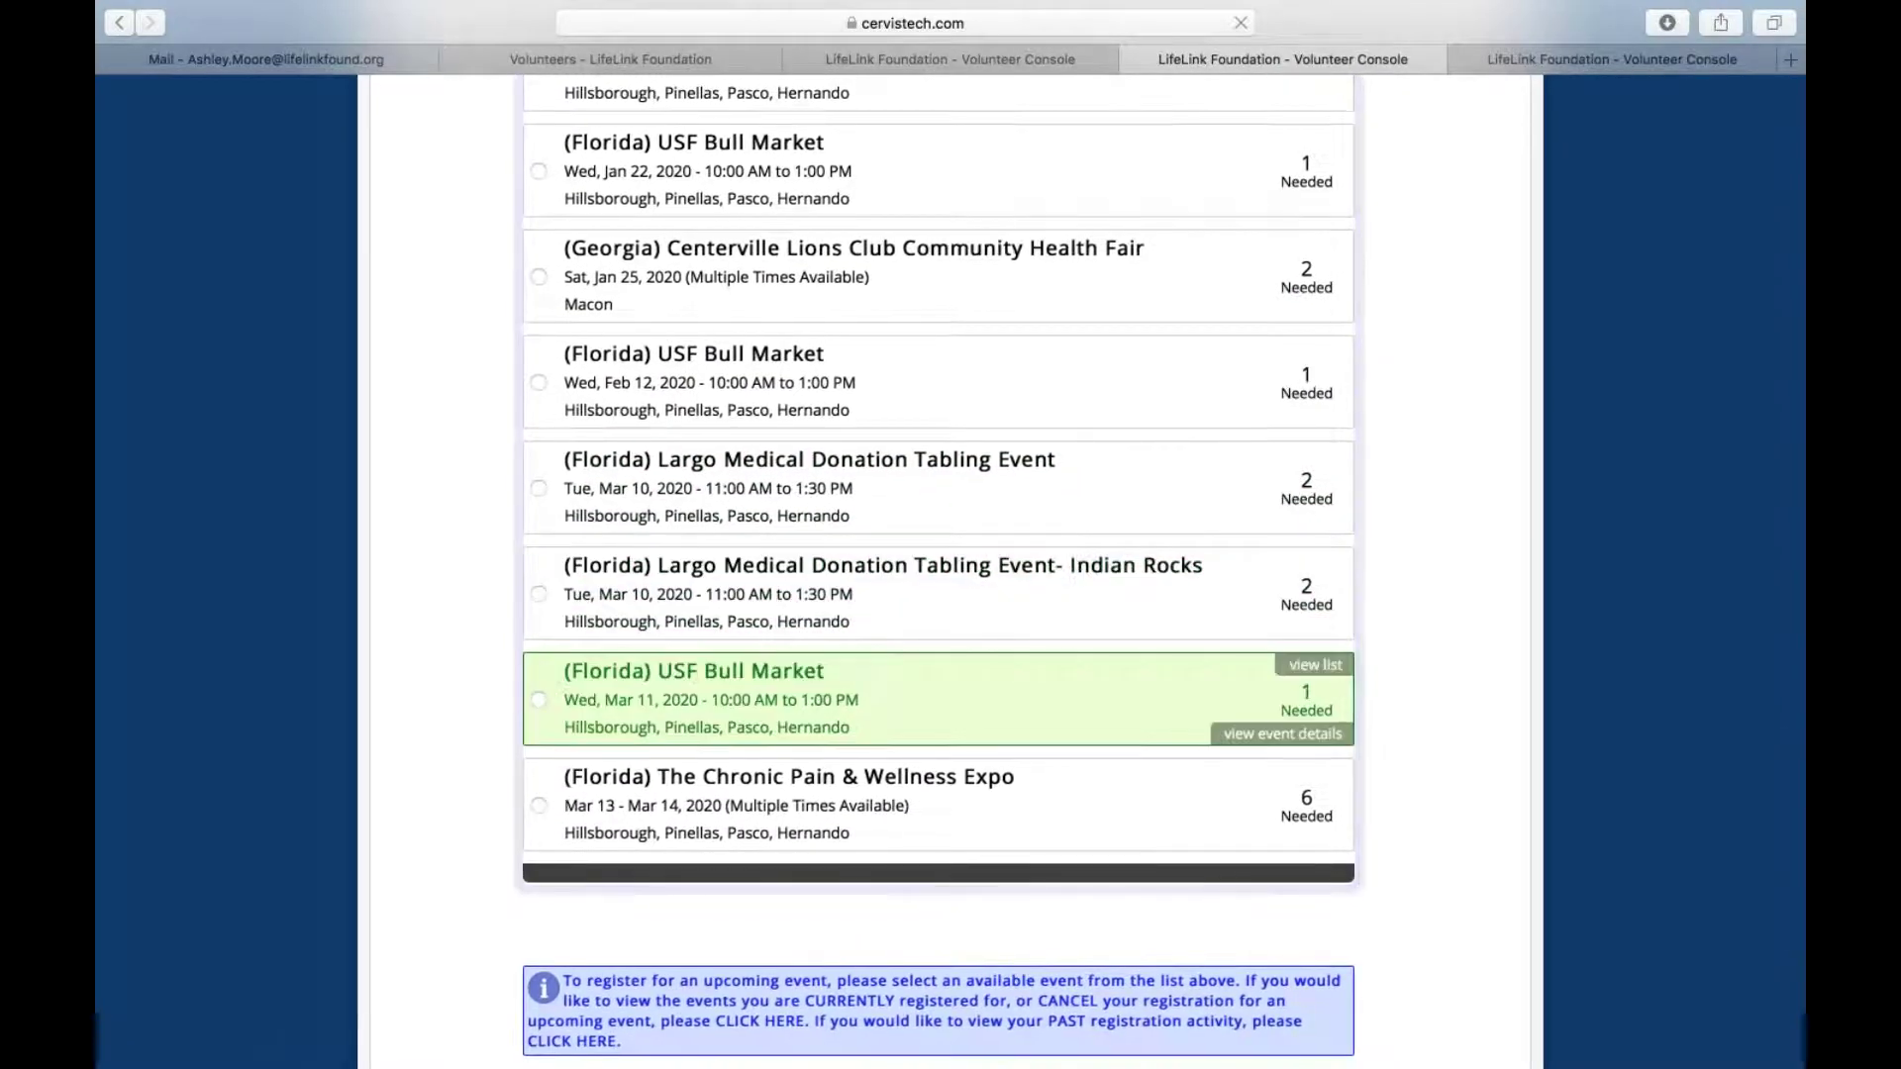
pyautogui.scroll(15, 935, 633)
pyautogui.scroll(5, 935, 693)
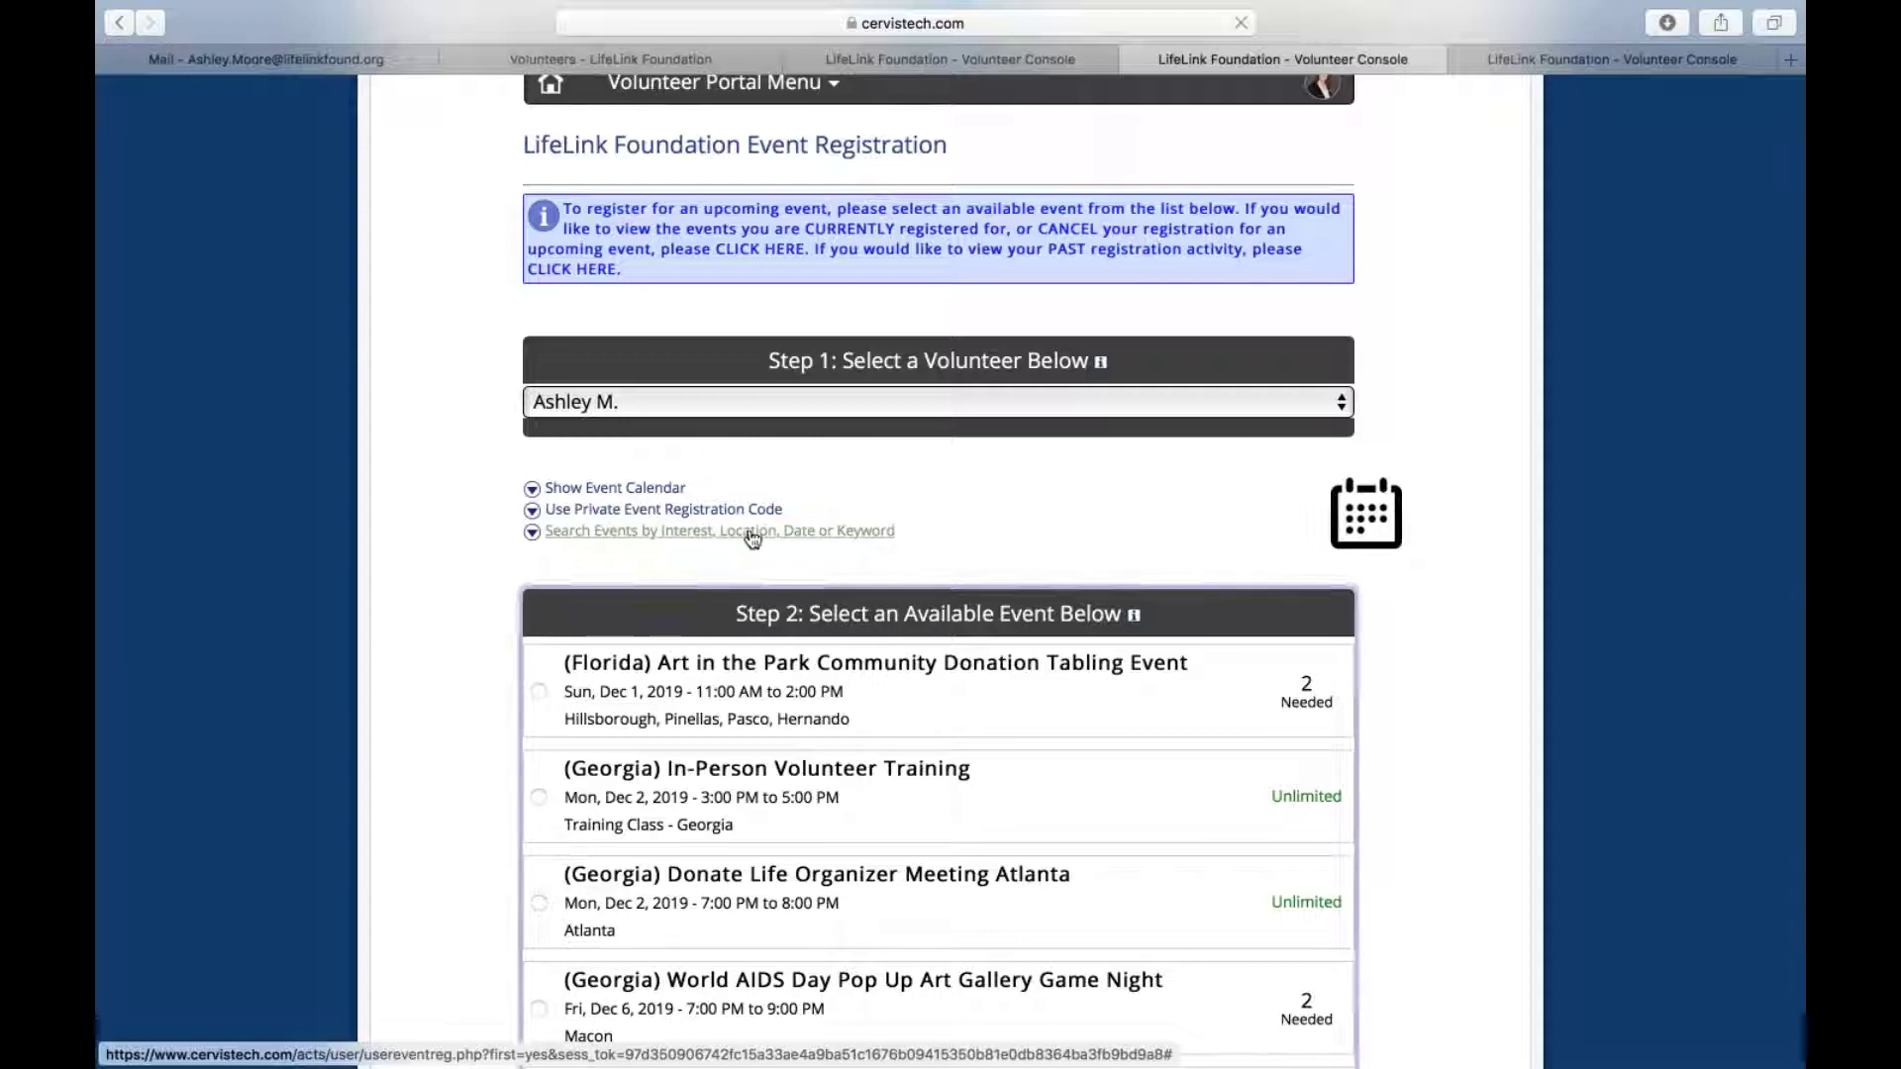
# Search events filtered by the 'Hillsborough, Pinellas, Pasco, Hernando' interest area
pyautogui.click(591, 535)
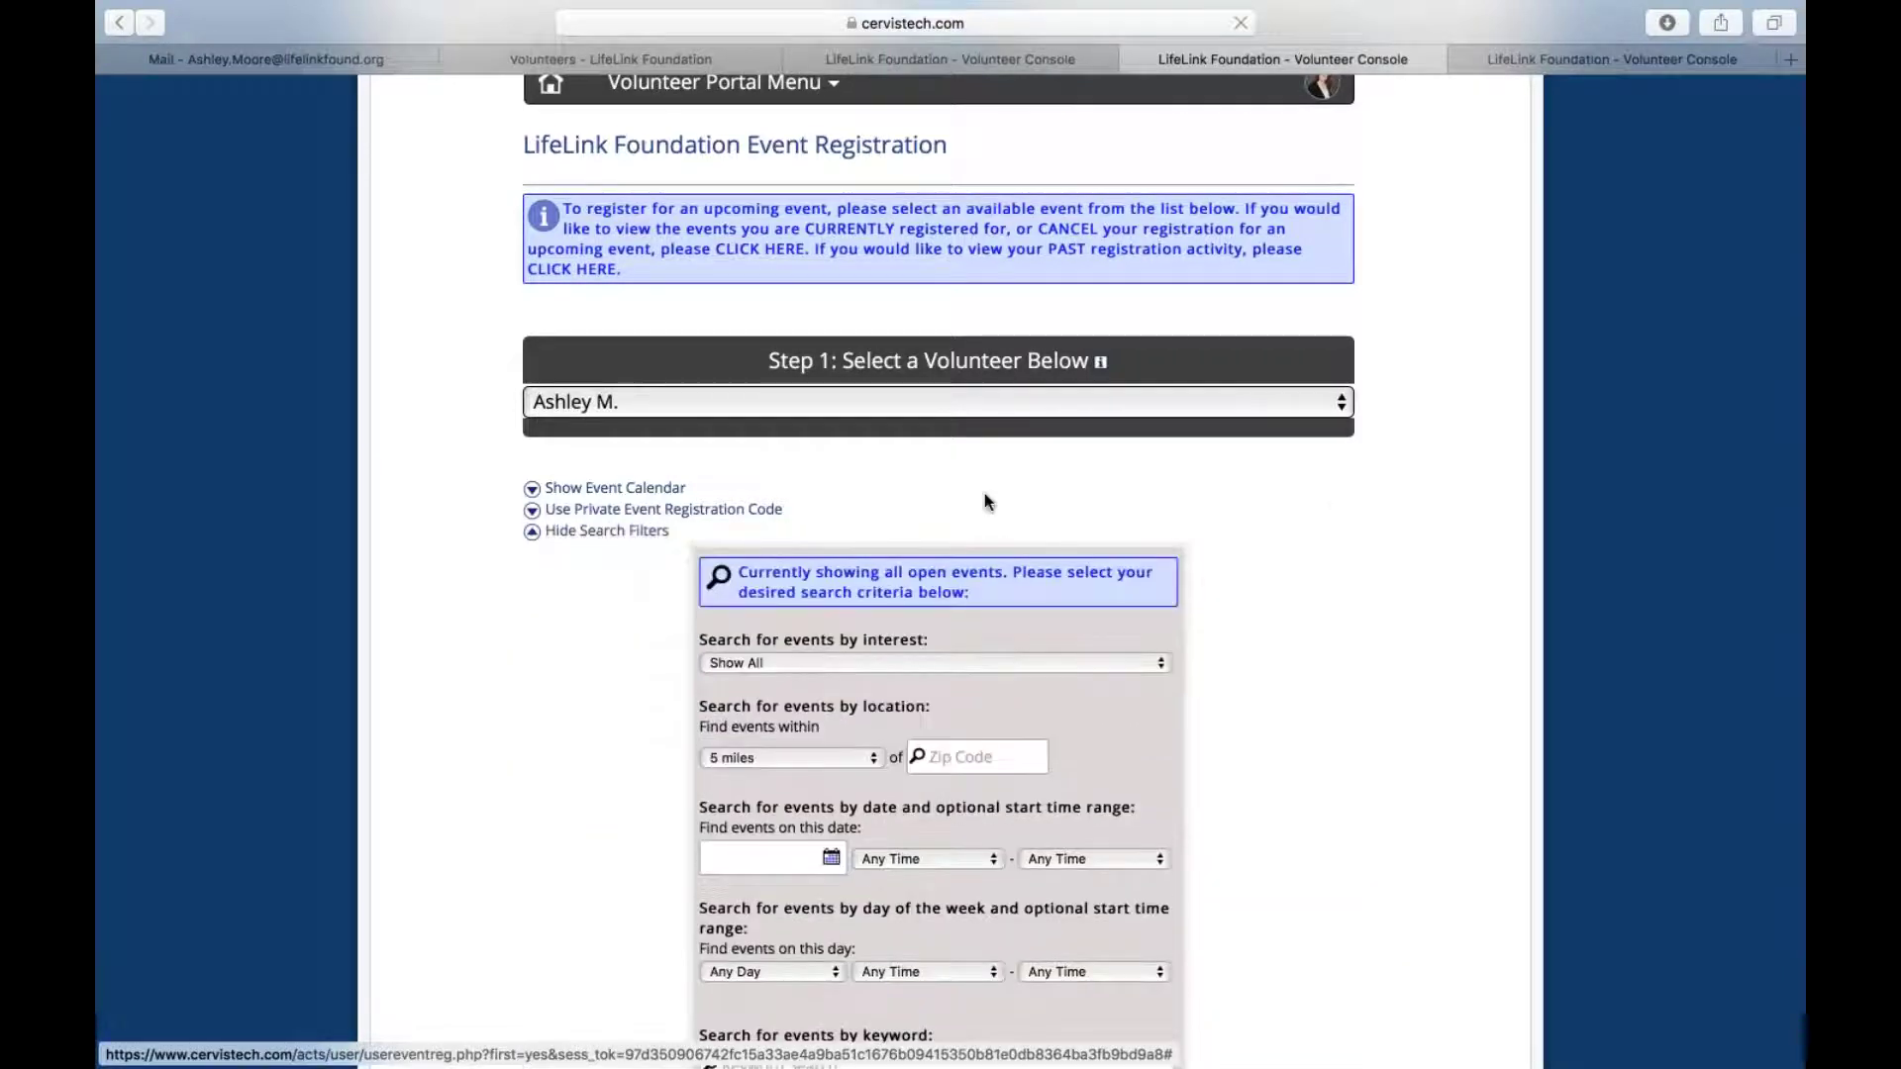
pyautogui.scroll(-2, 984, 493)
pyautogui.scroll(-1, 984, 493)
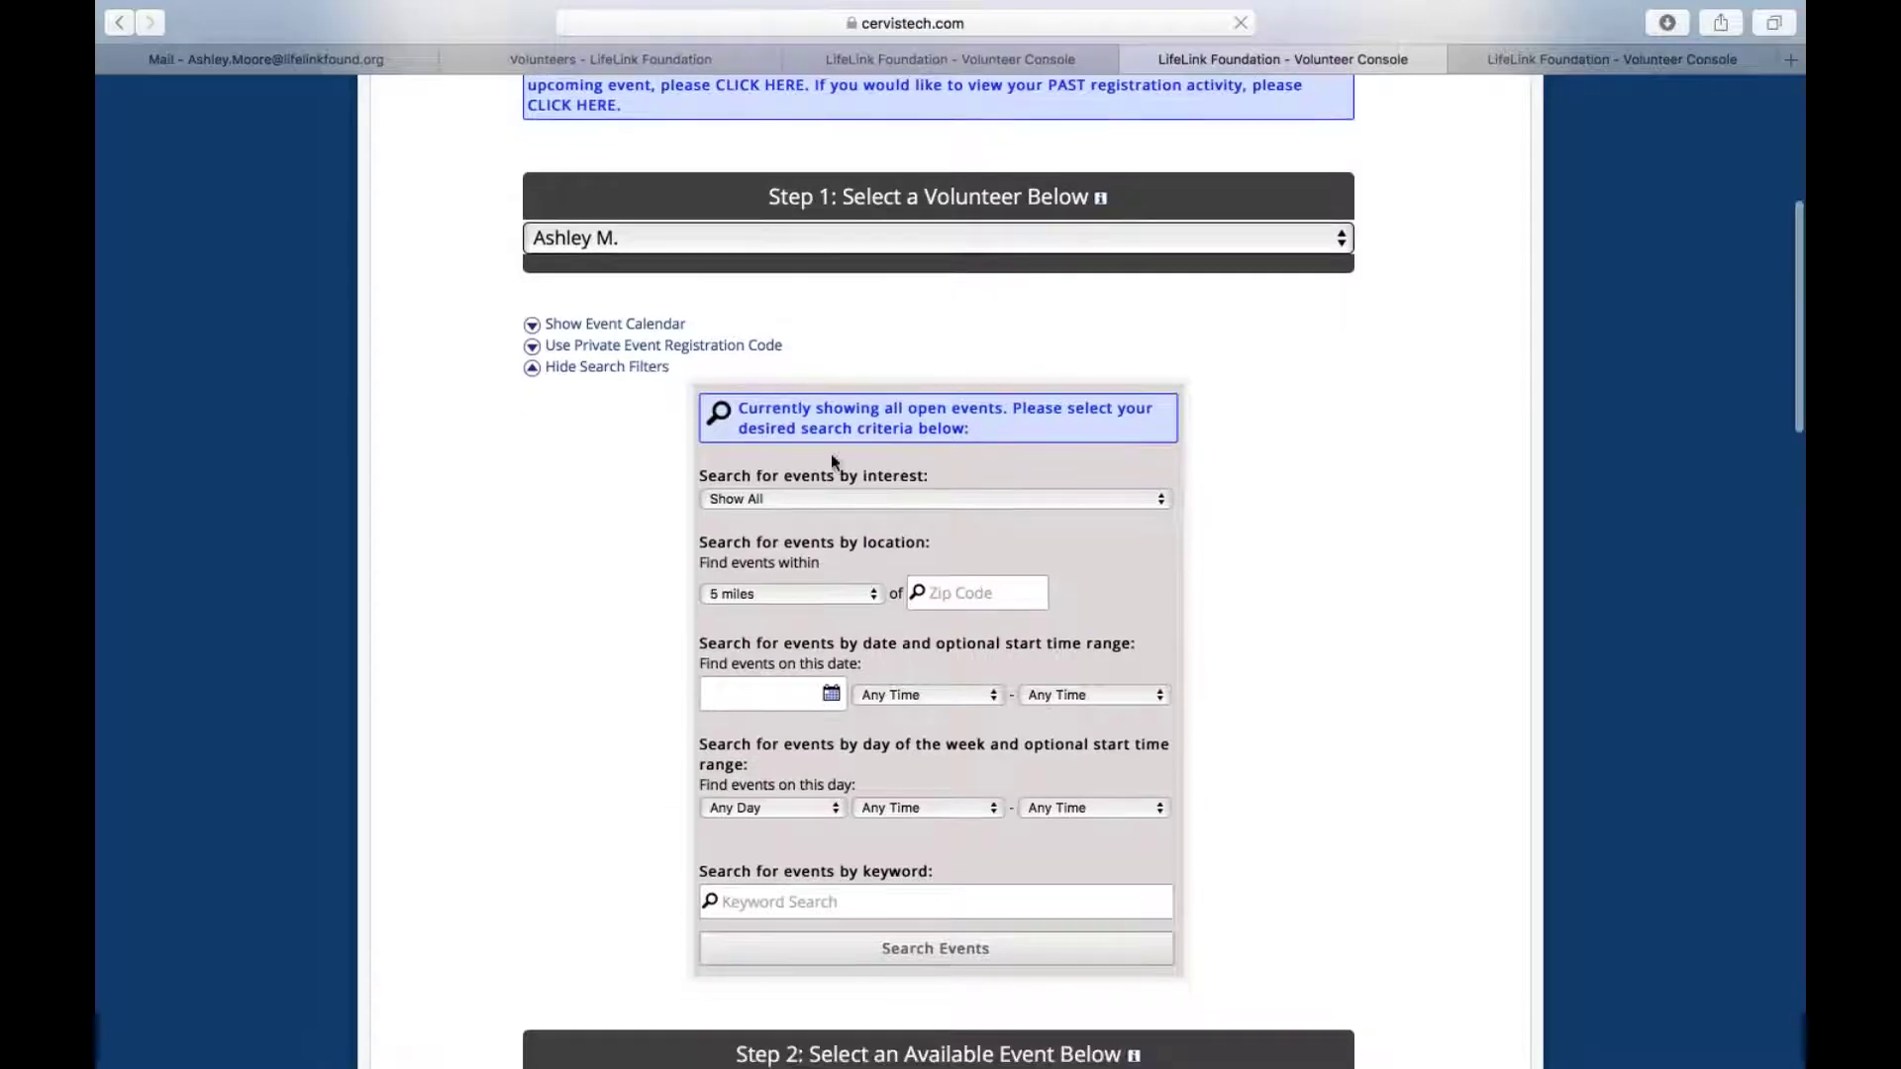
pyautogui.click(761, 495)
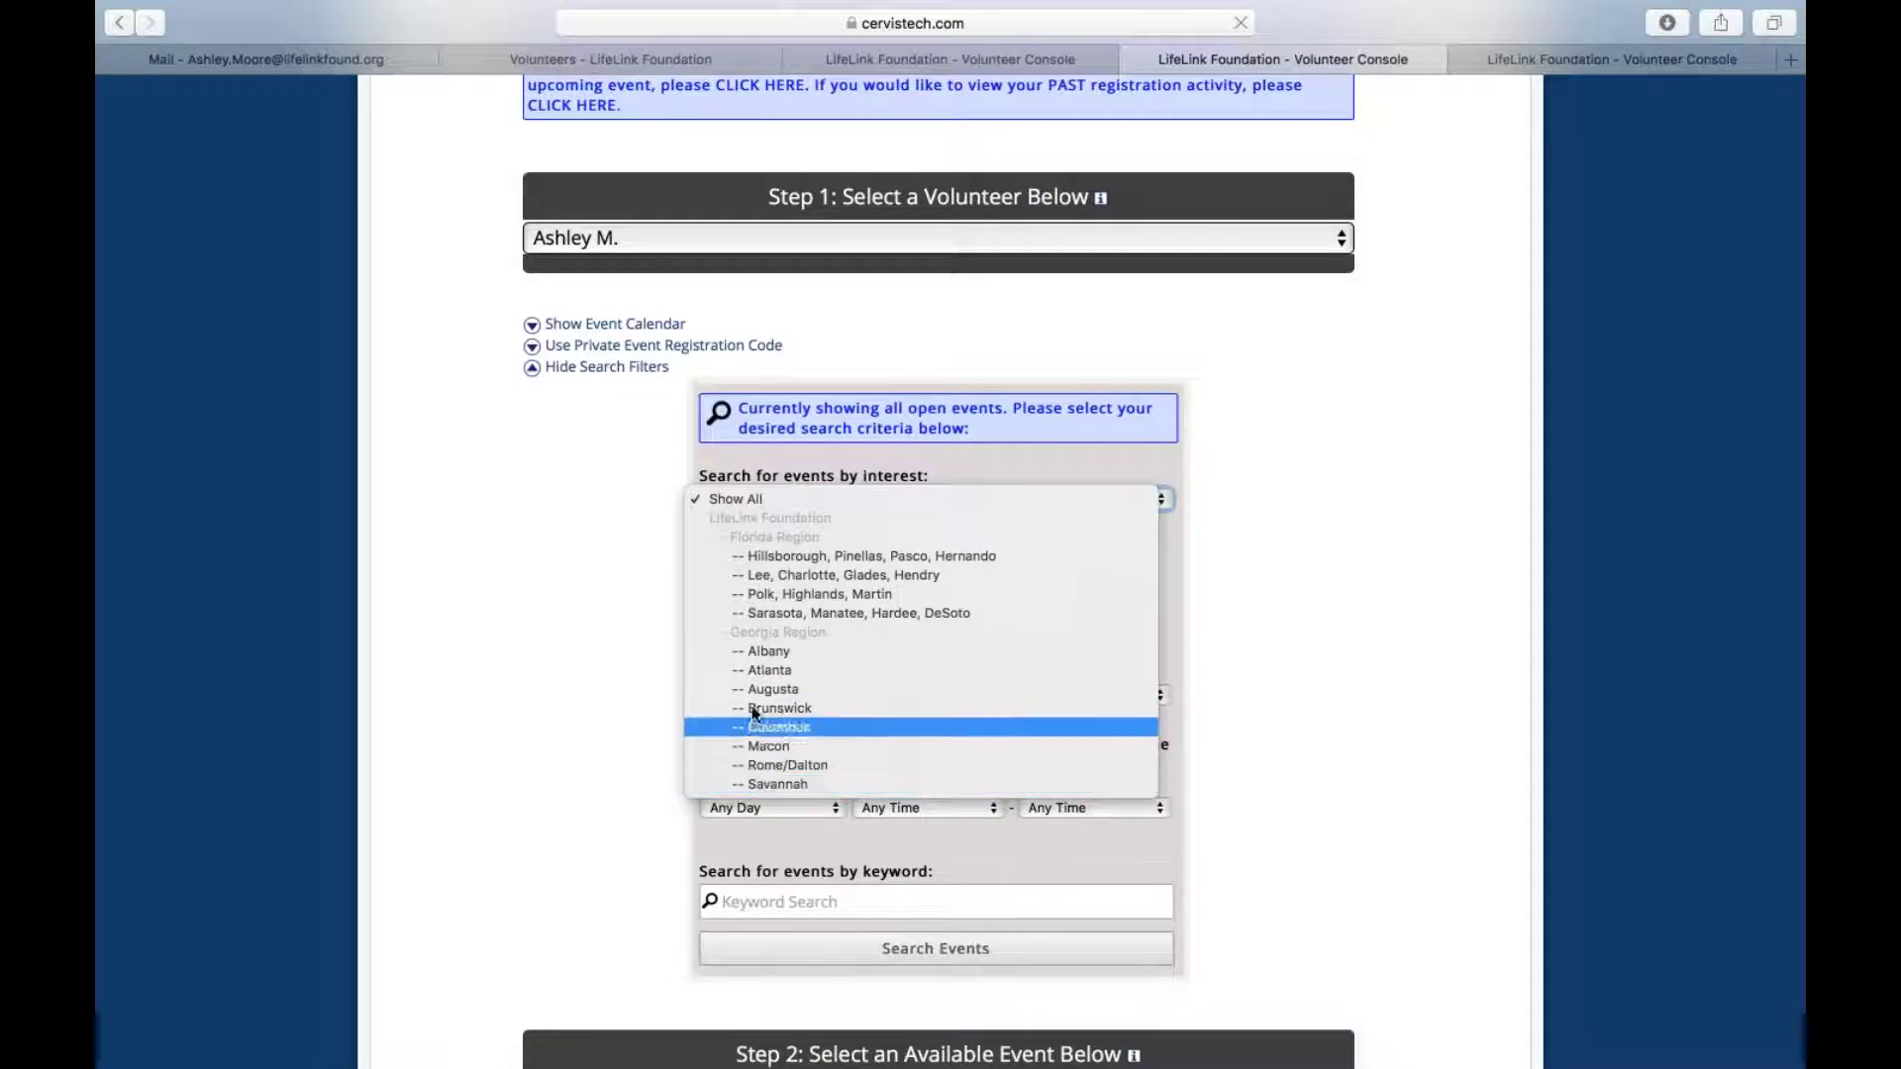
pyautogui.click(800, 554)
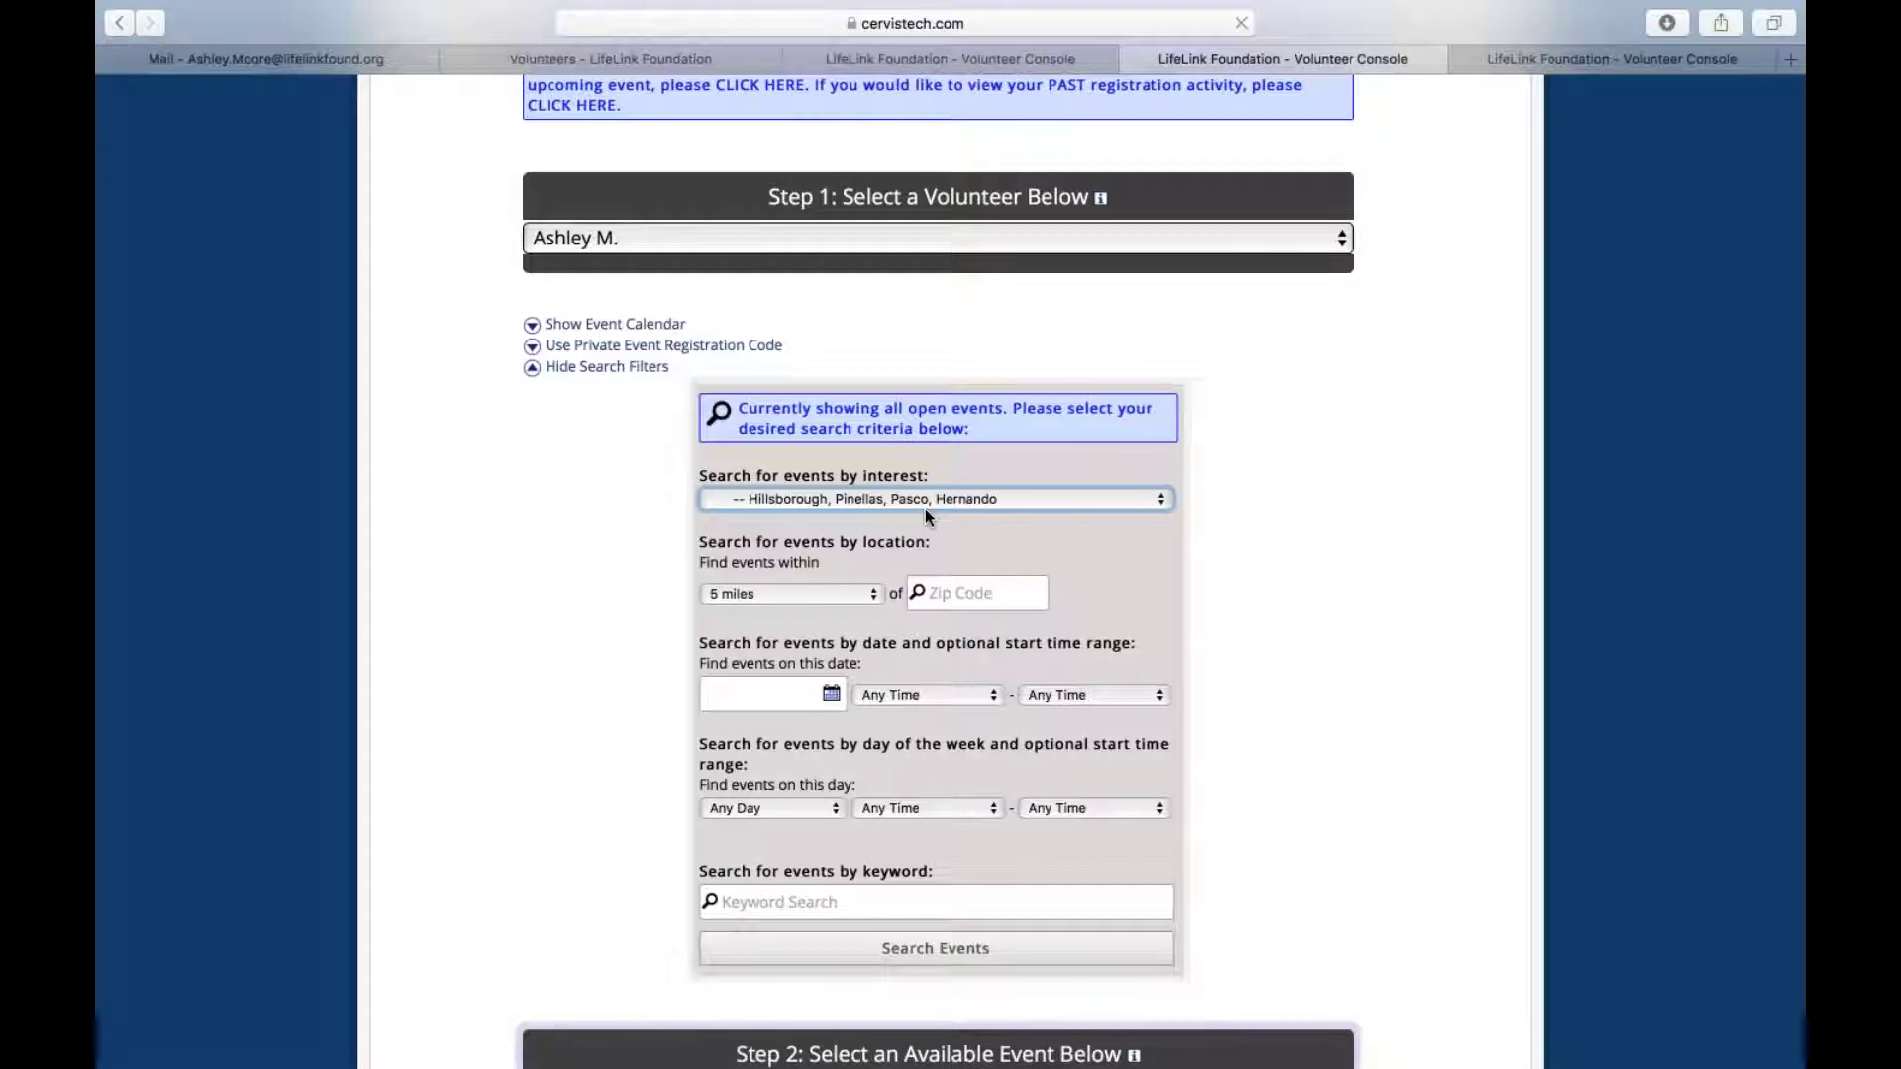
pyautogui.click(881, 949)
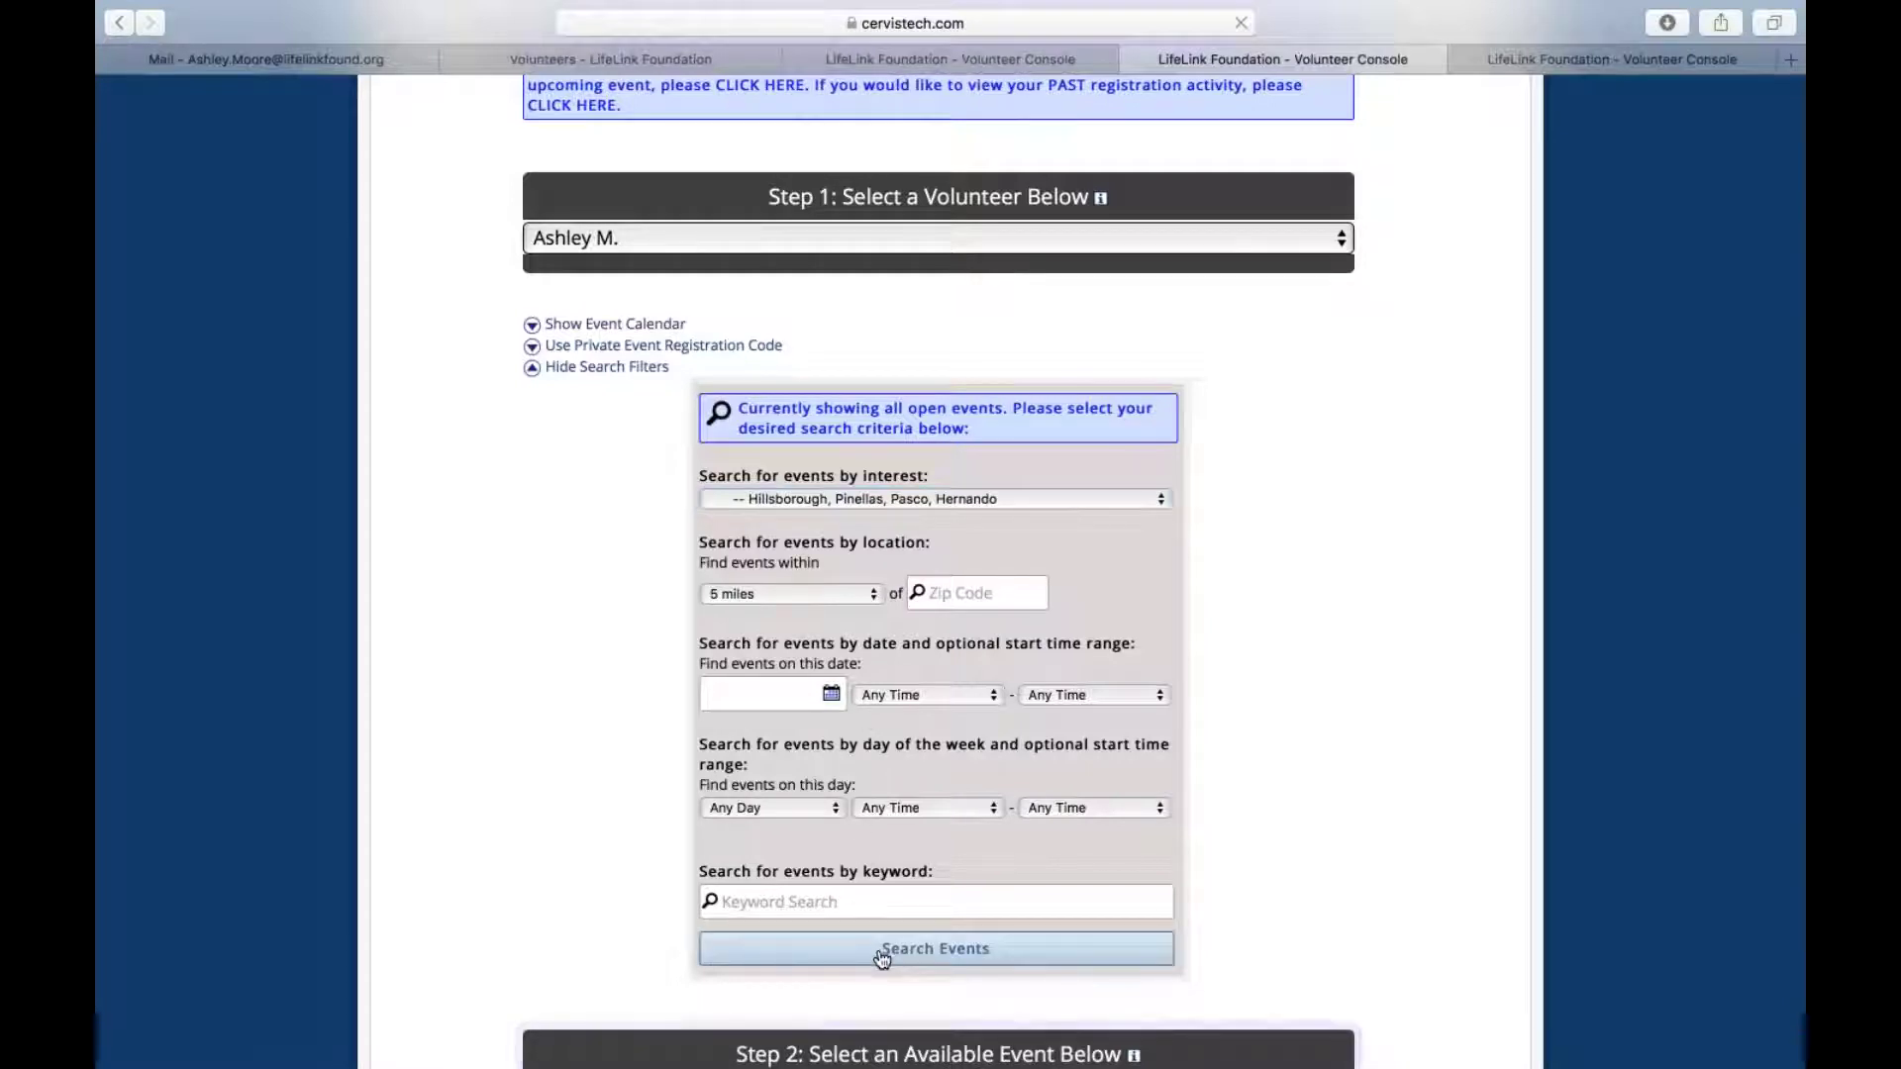
# Scroll the filtered event list to check Art in the Park's open slots, 2 of 3 available
pyautogui.scroll(-6, 937, 594)
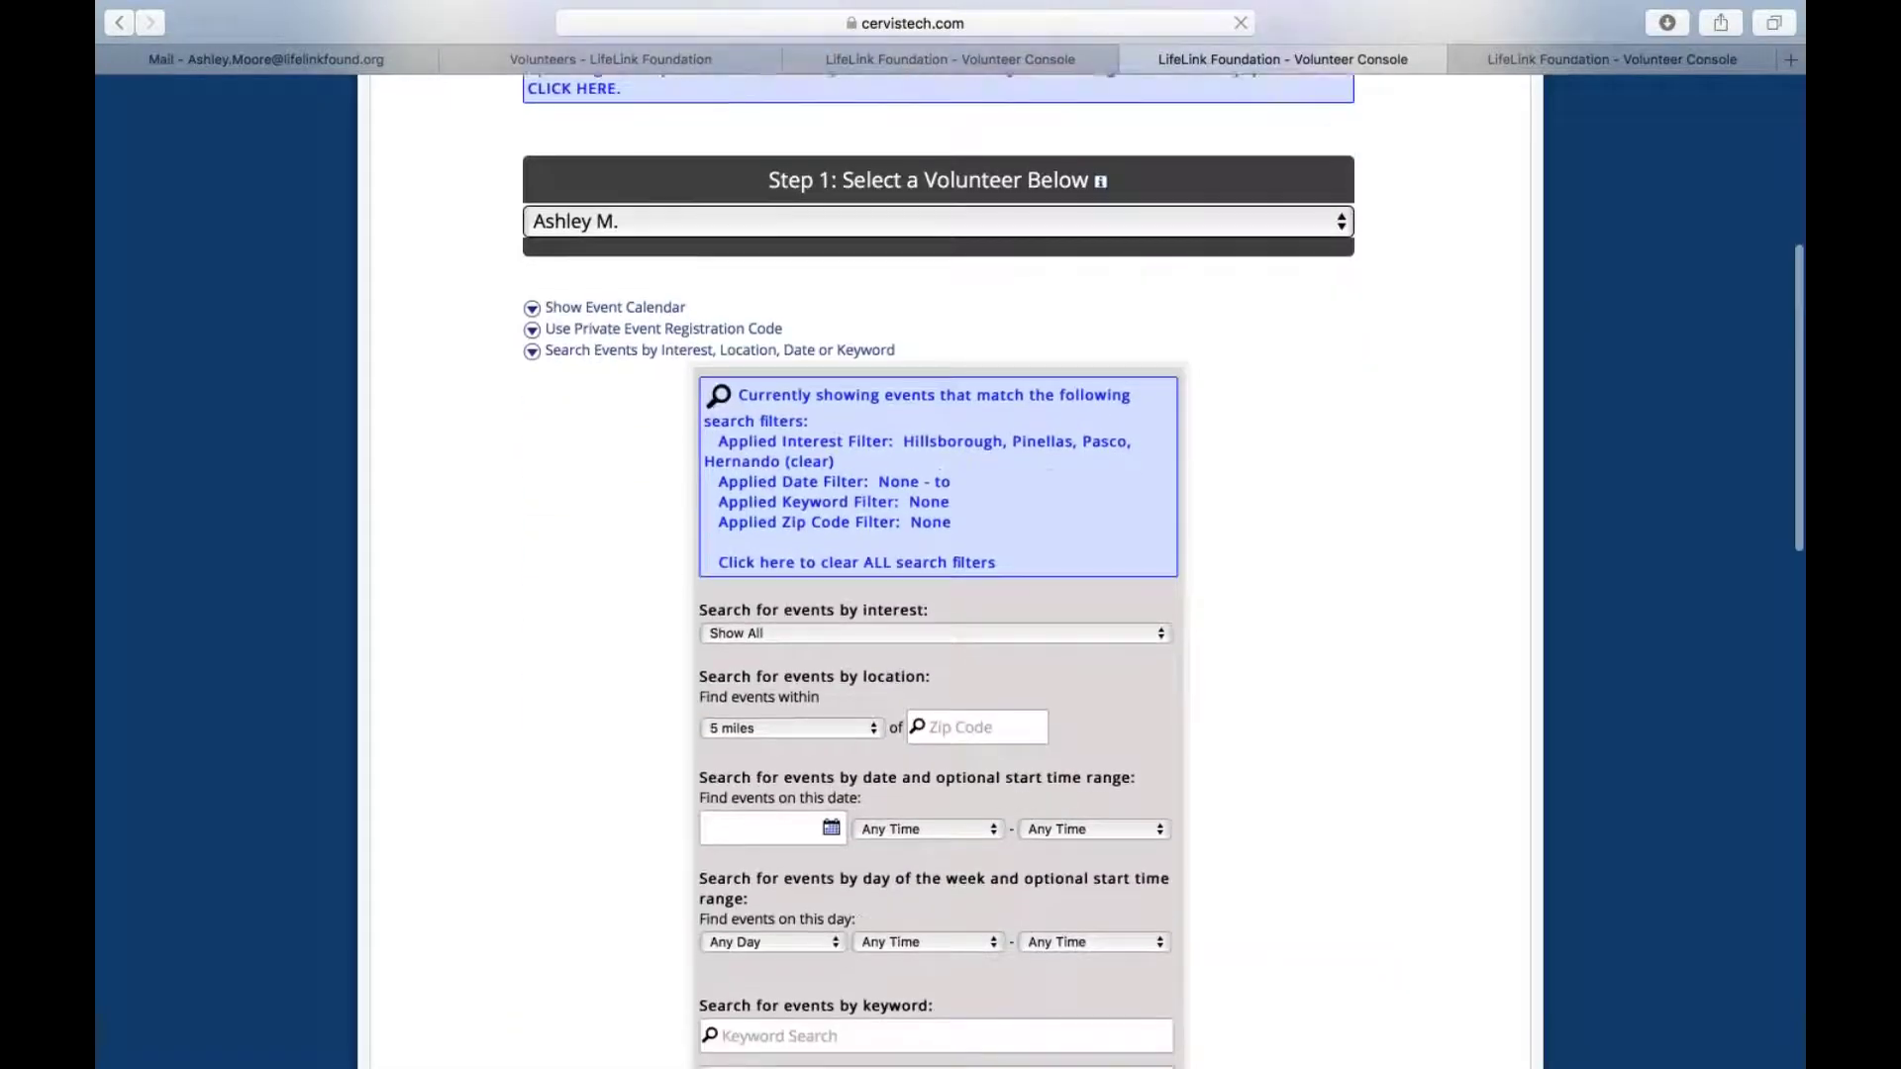
pyautogui.scroll(-5, 937, 594)
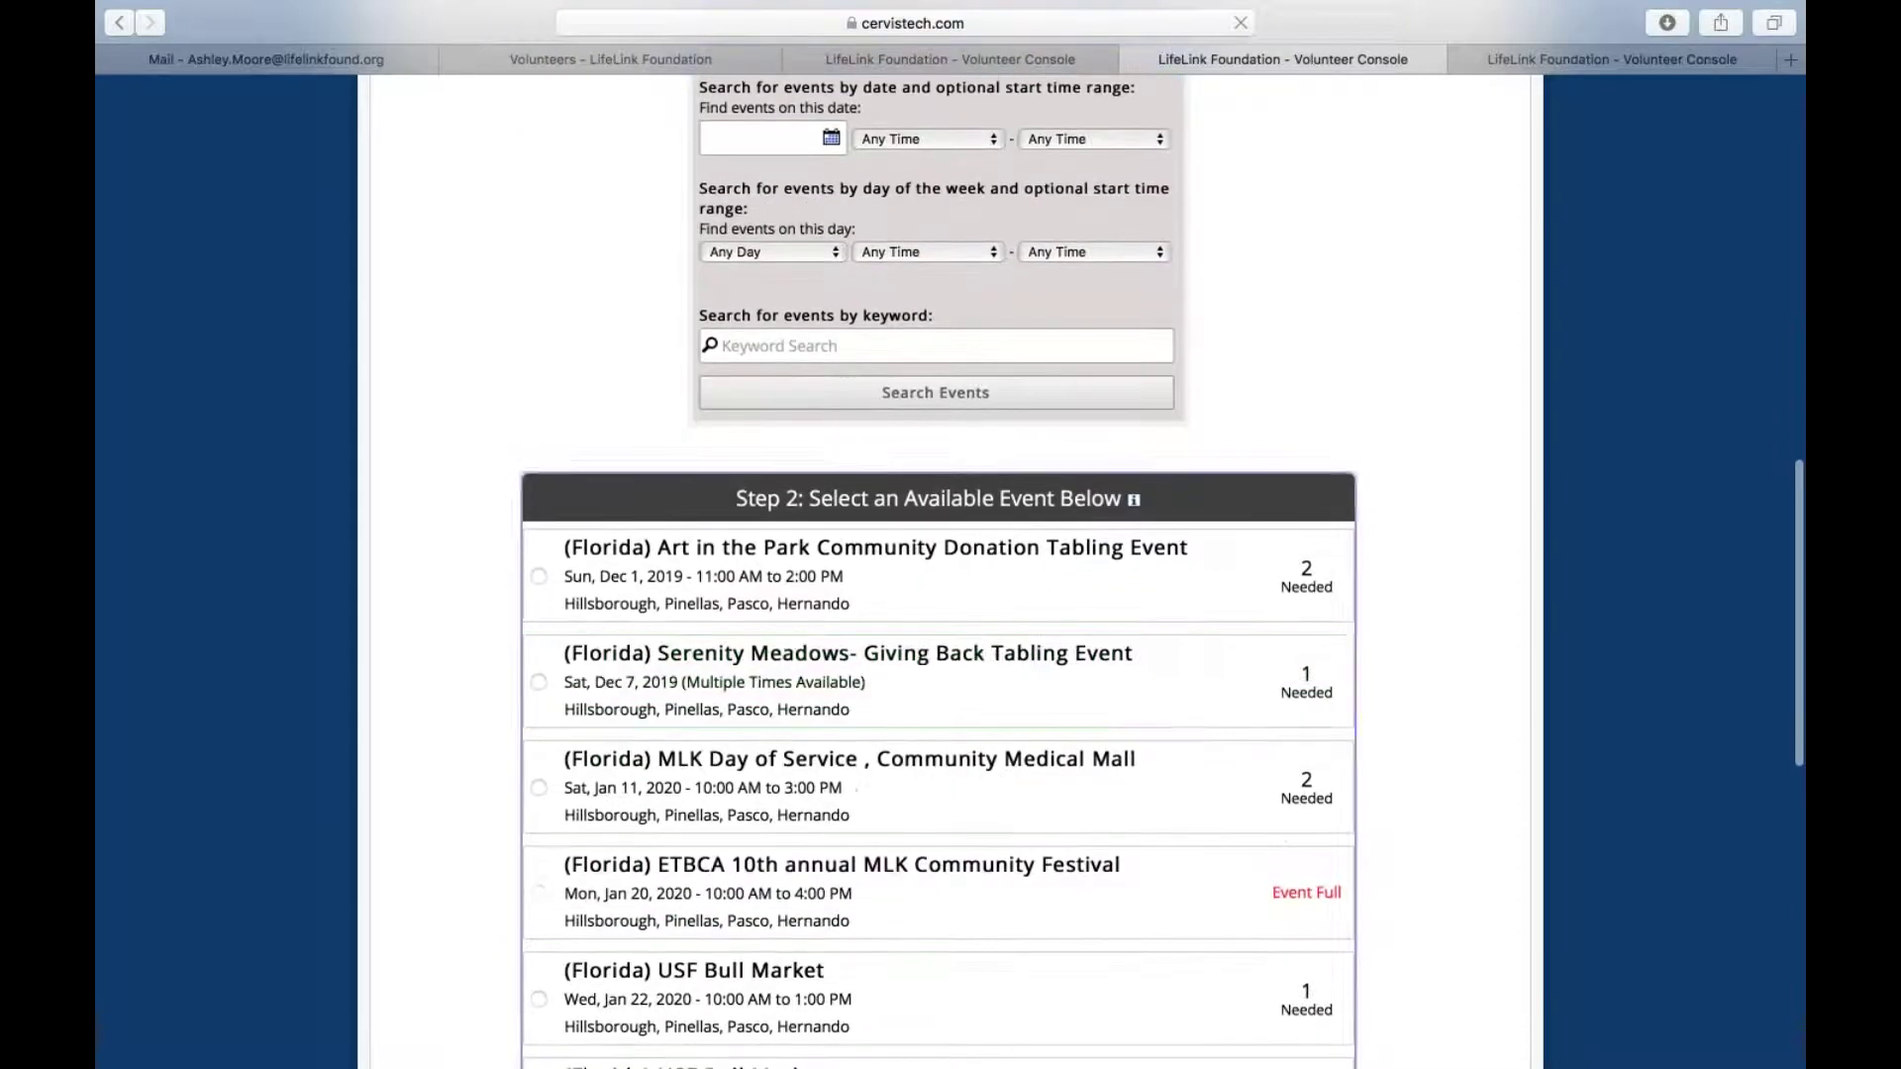
pyautogui.scroll(-2, 693, 930)
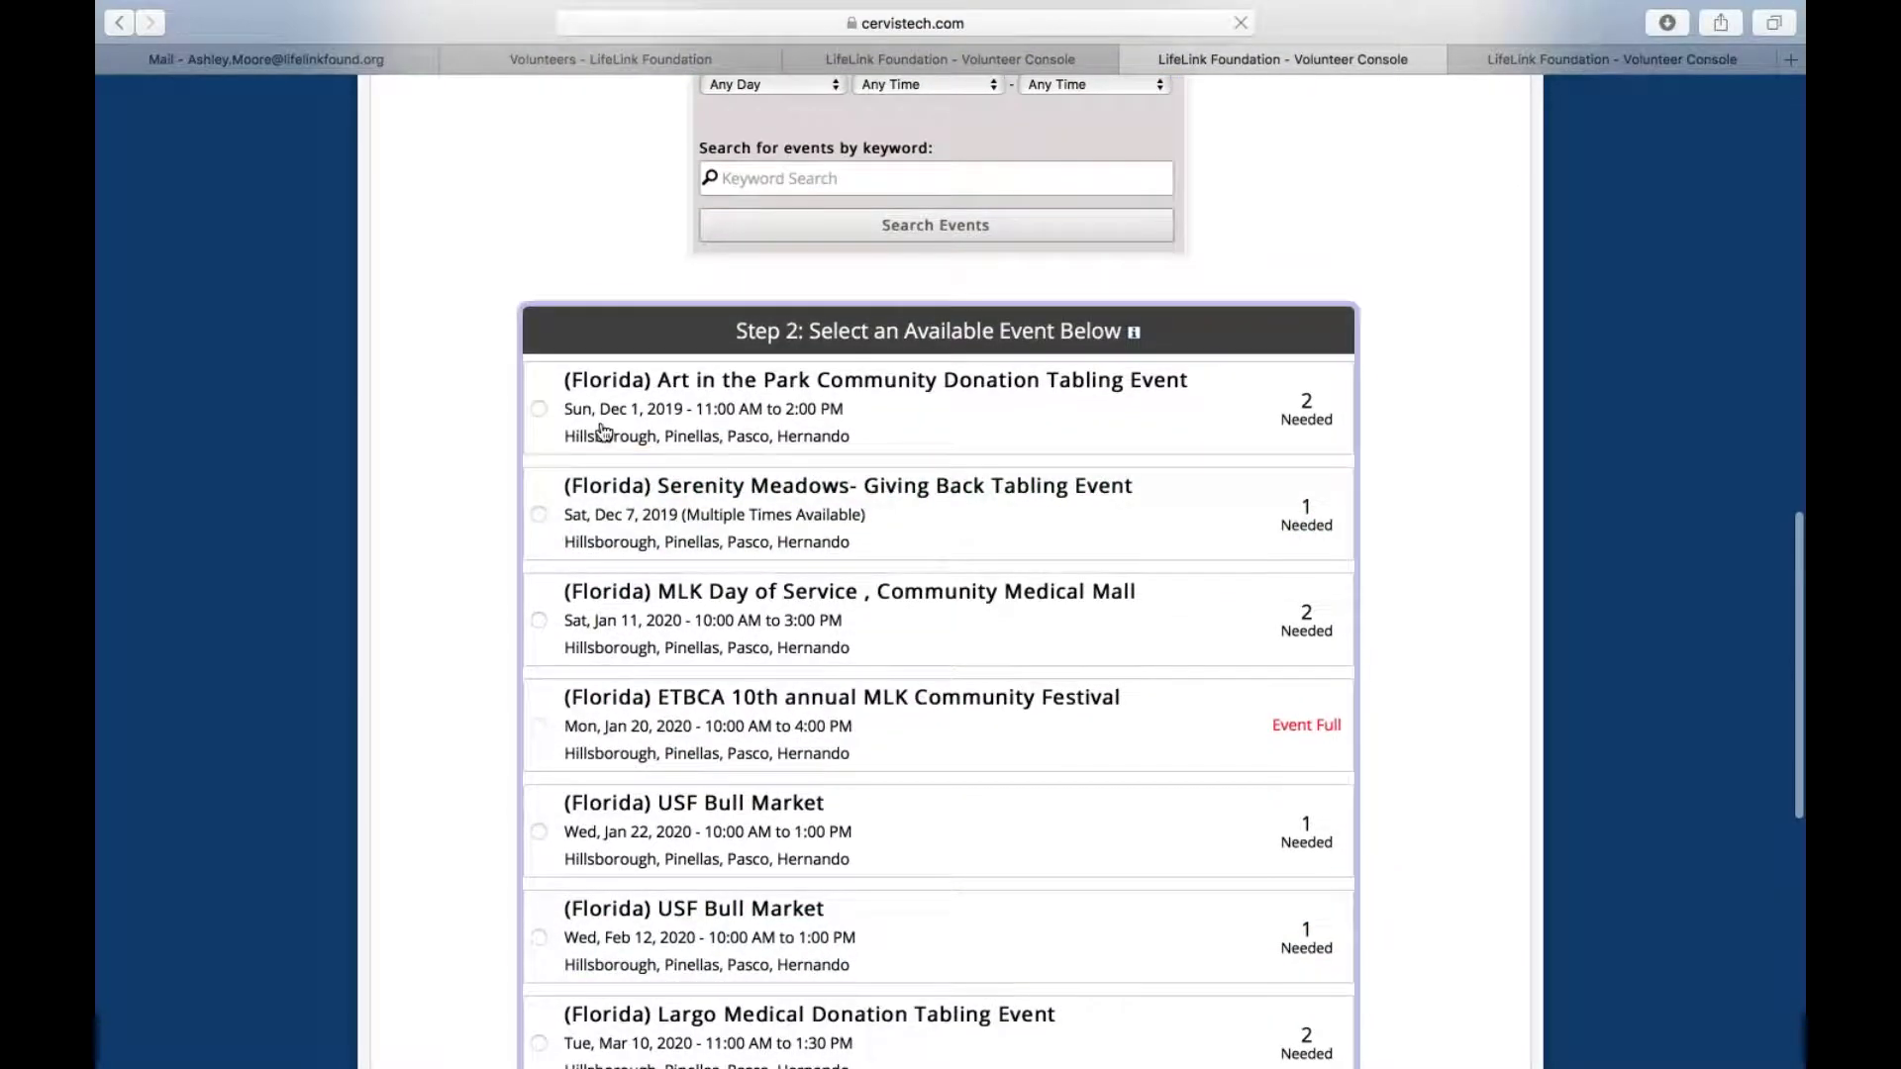
pyautogui.scroll(-2, 600, 634)
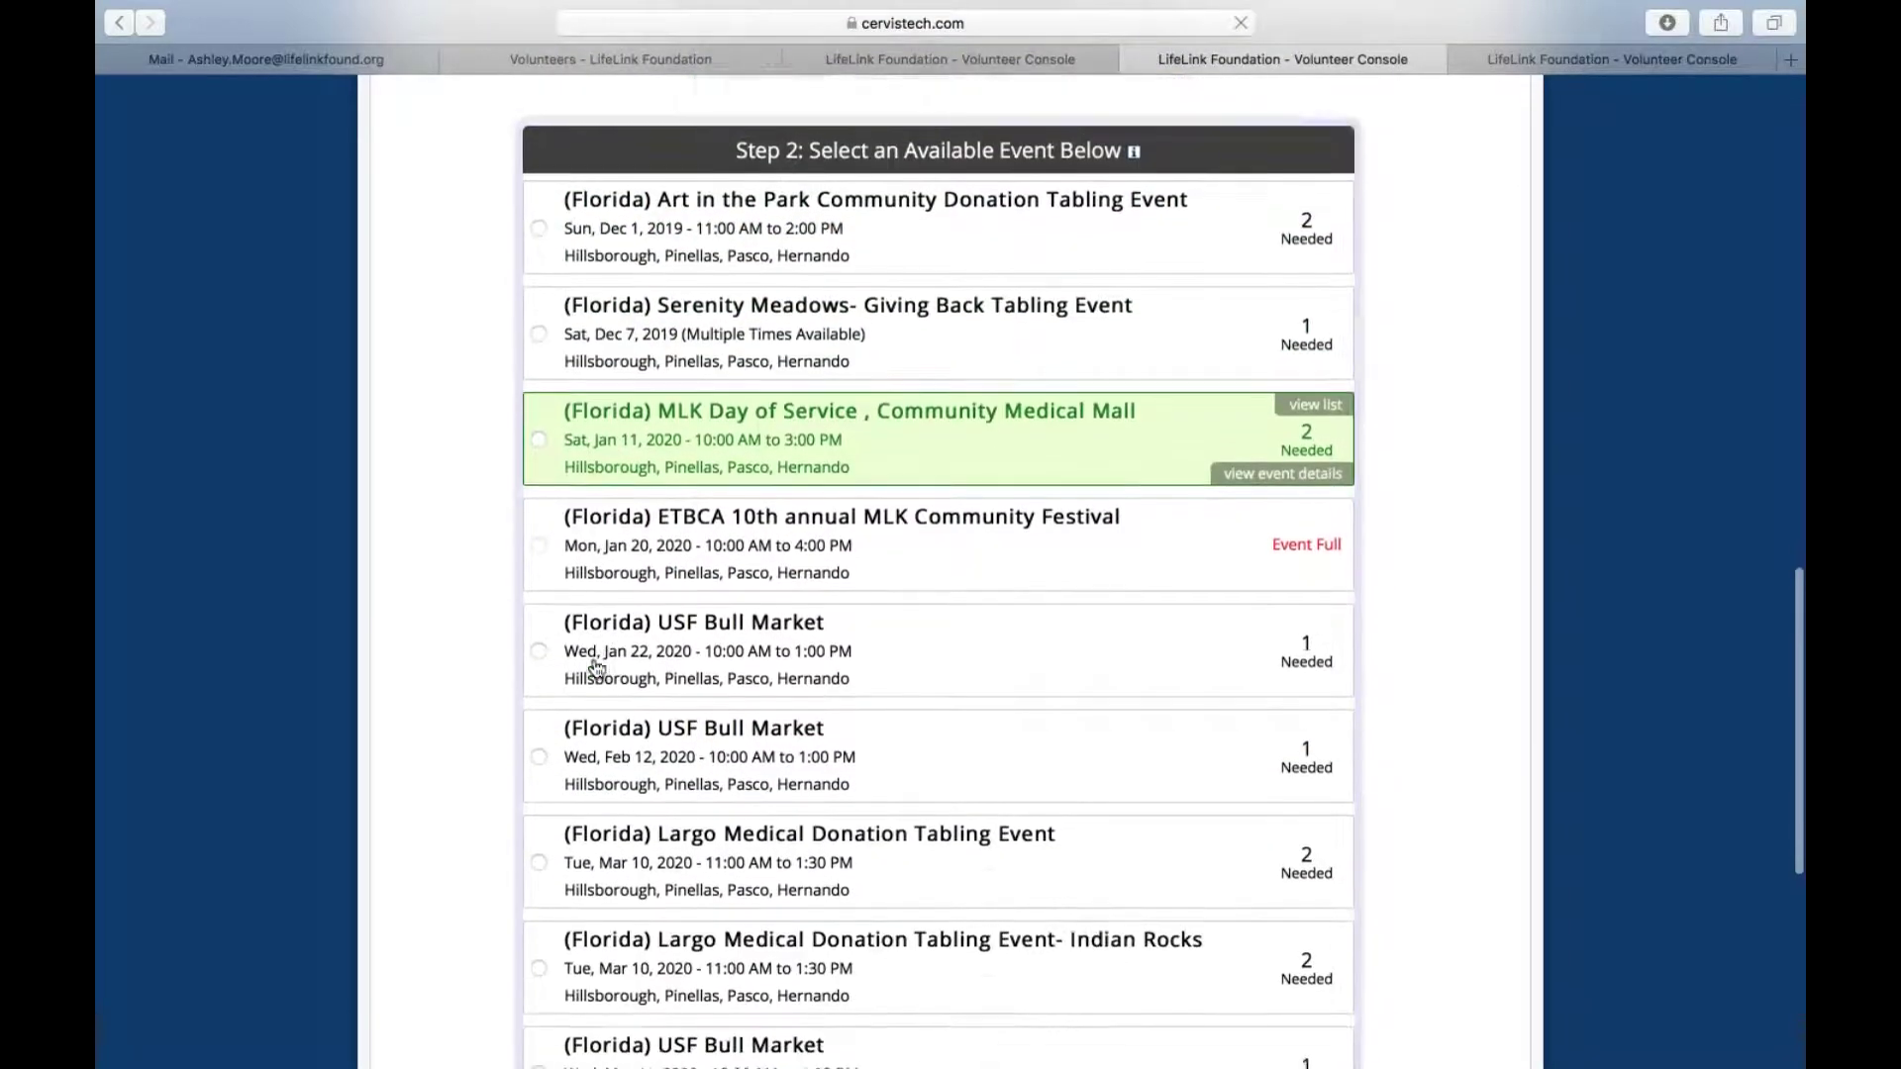
pyautogui.scroll(-3, 595, 666)
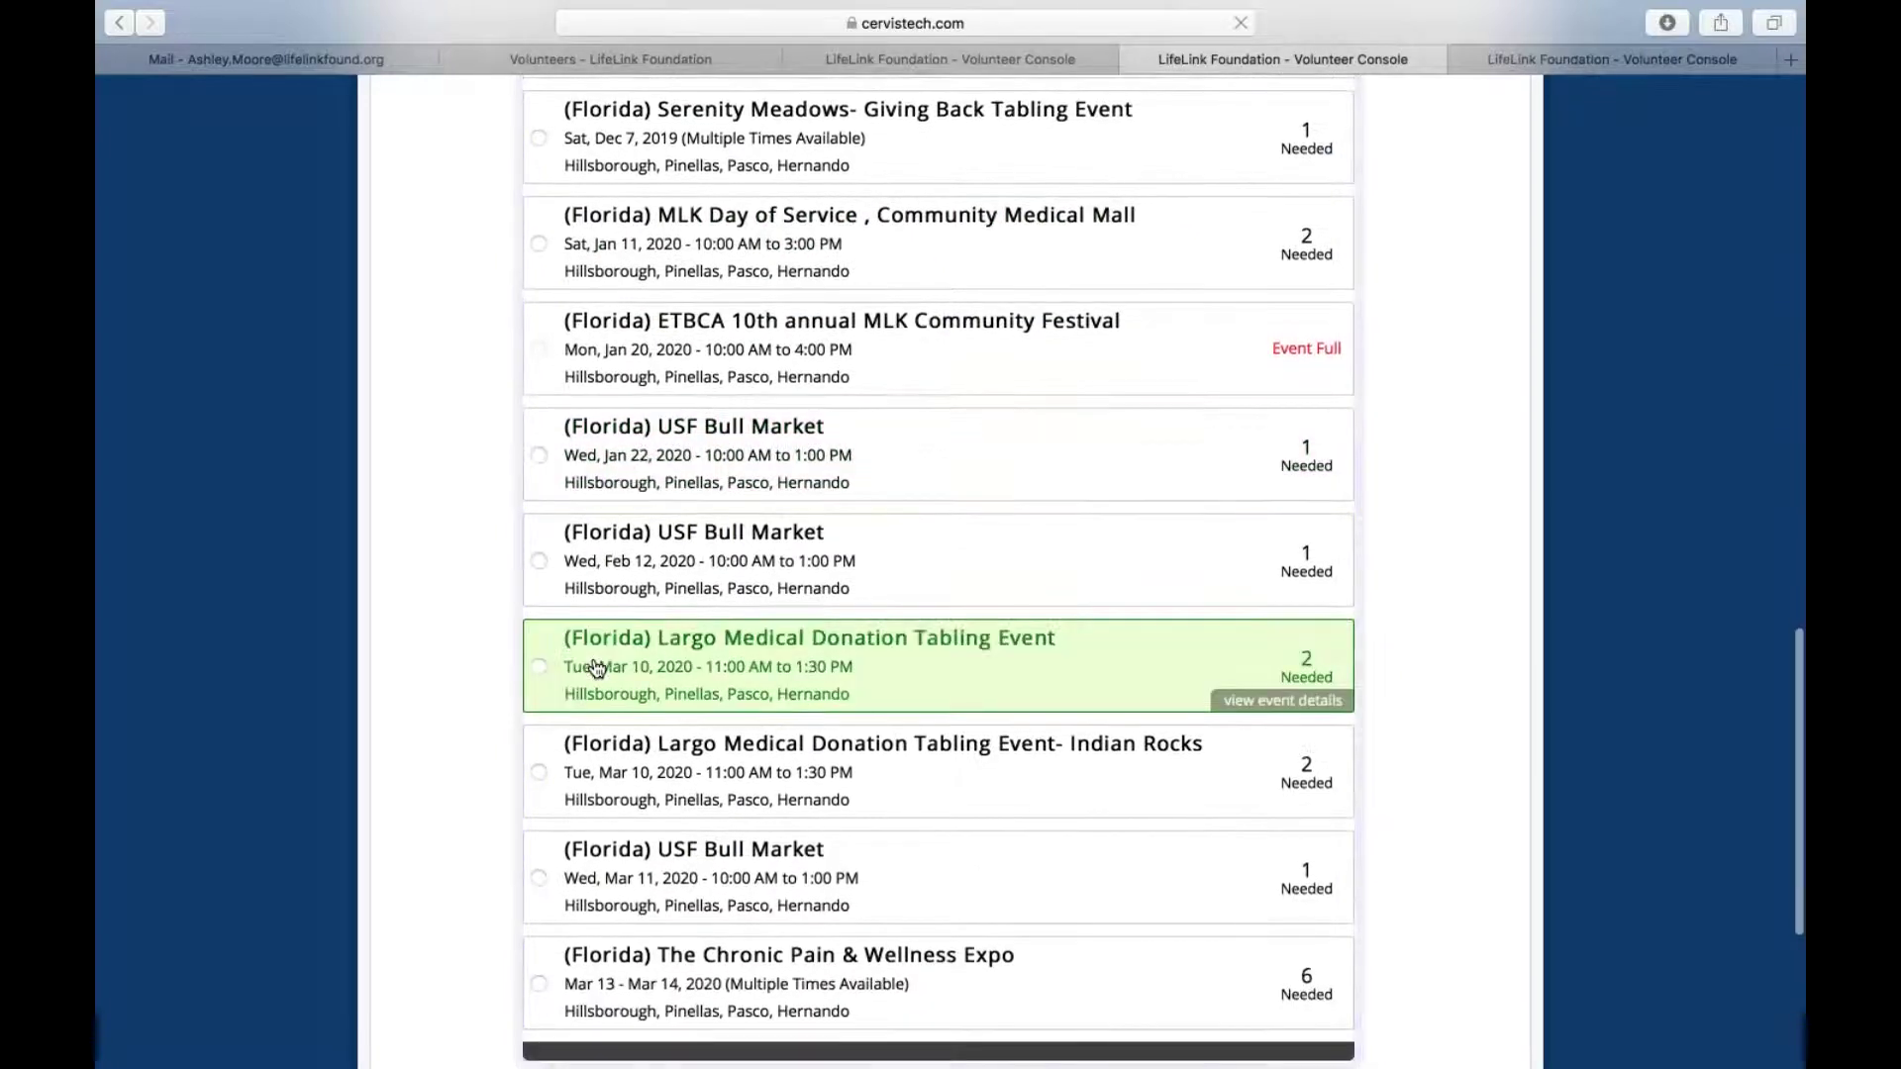
pyautogui.scroll(5, 633, 594)
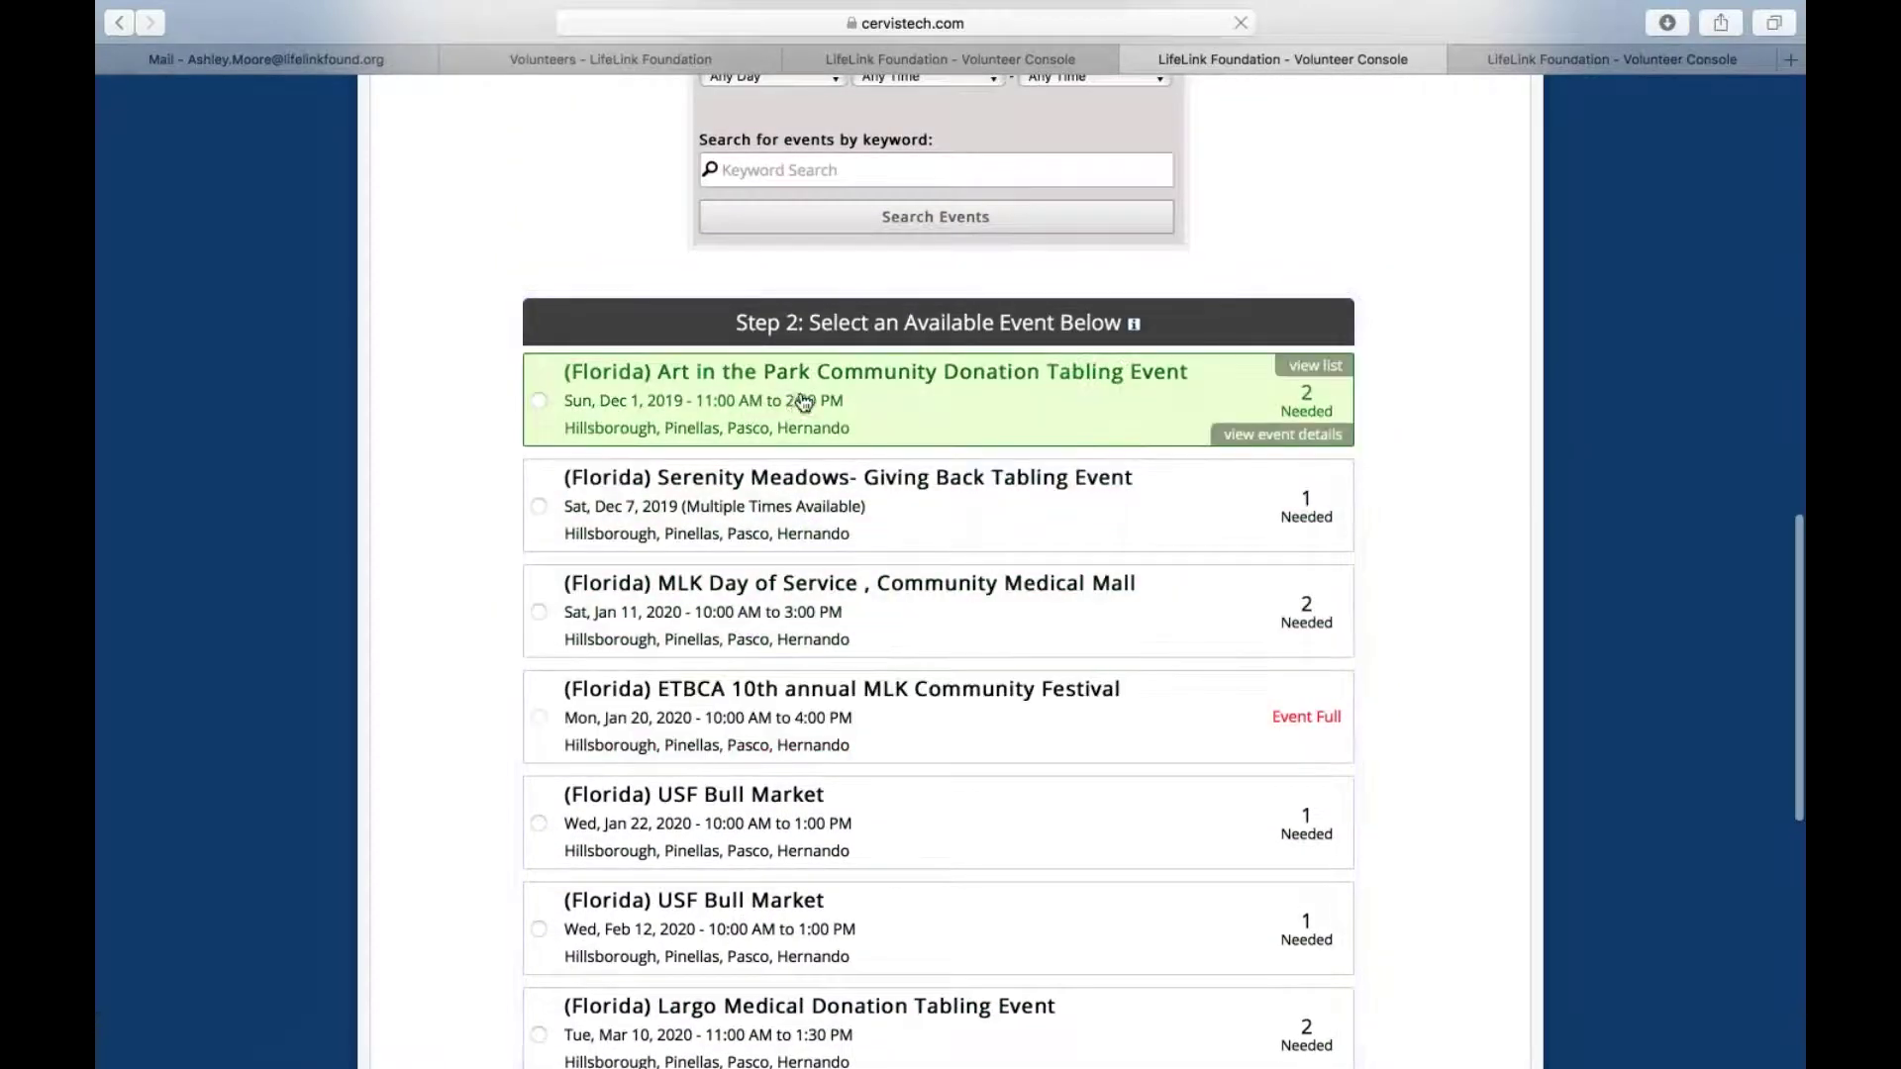
pyautogui.scroll(2, 876, 382)
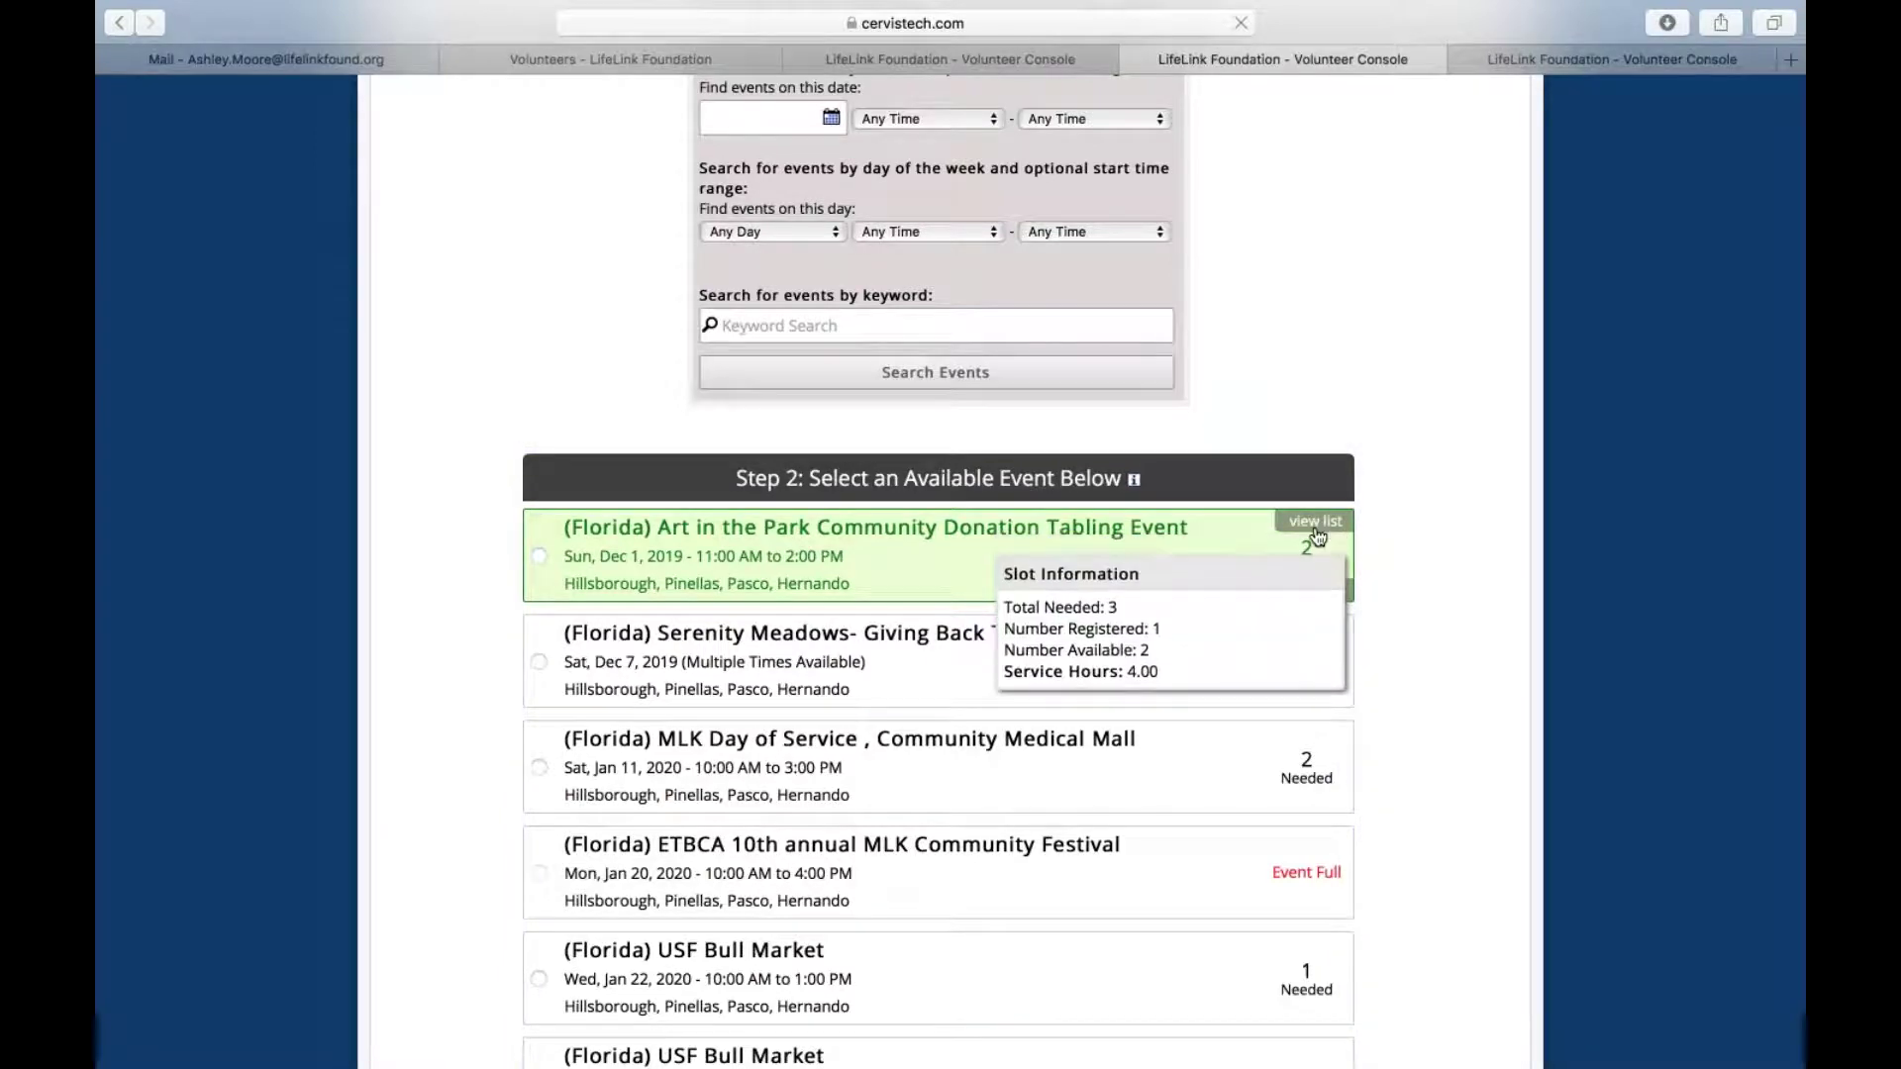
# Review the Registered Volunteers list for Art in the Park, then close it
pyautogui.click(1316, 524)
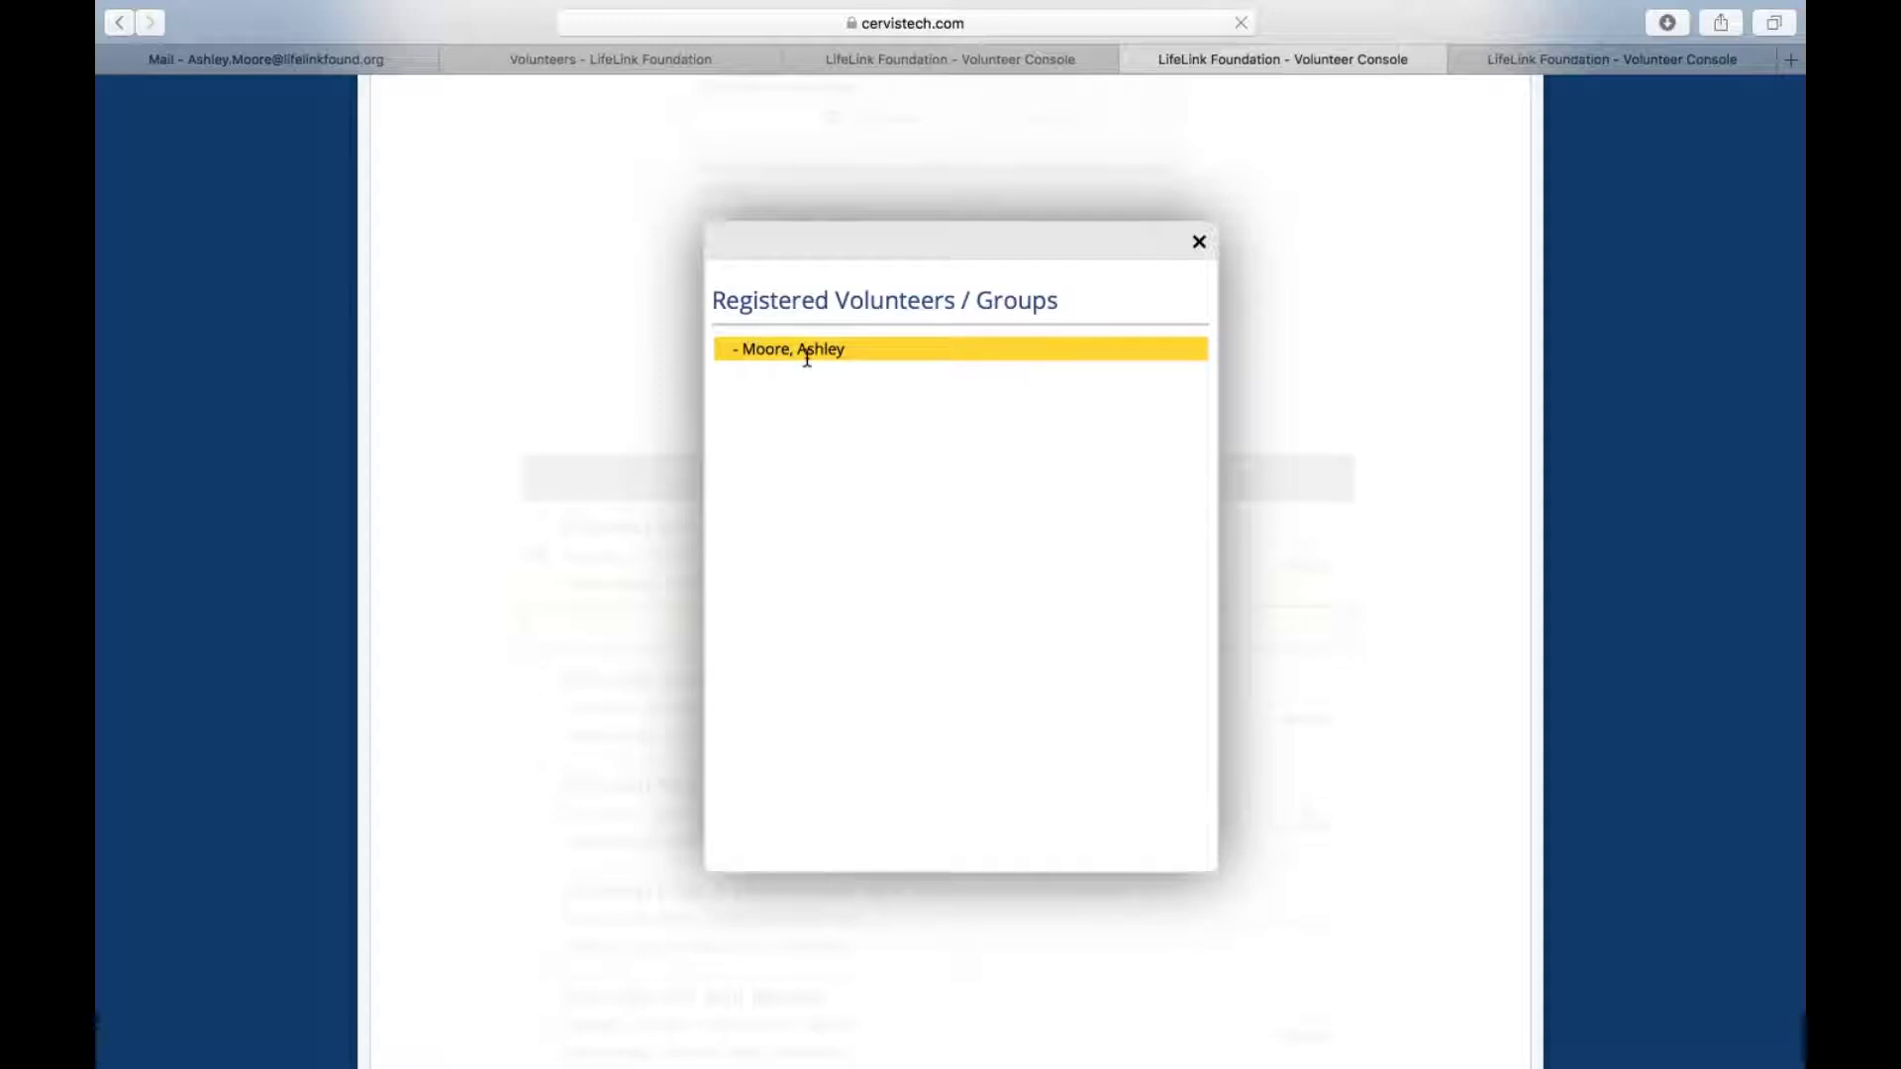
pyautogui.click(1199, 244)
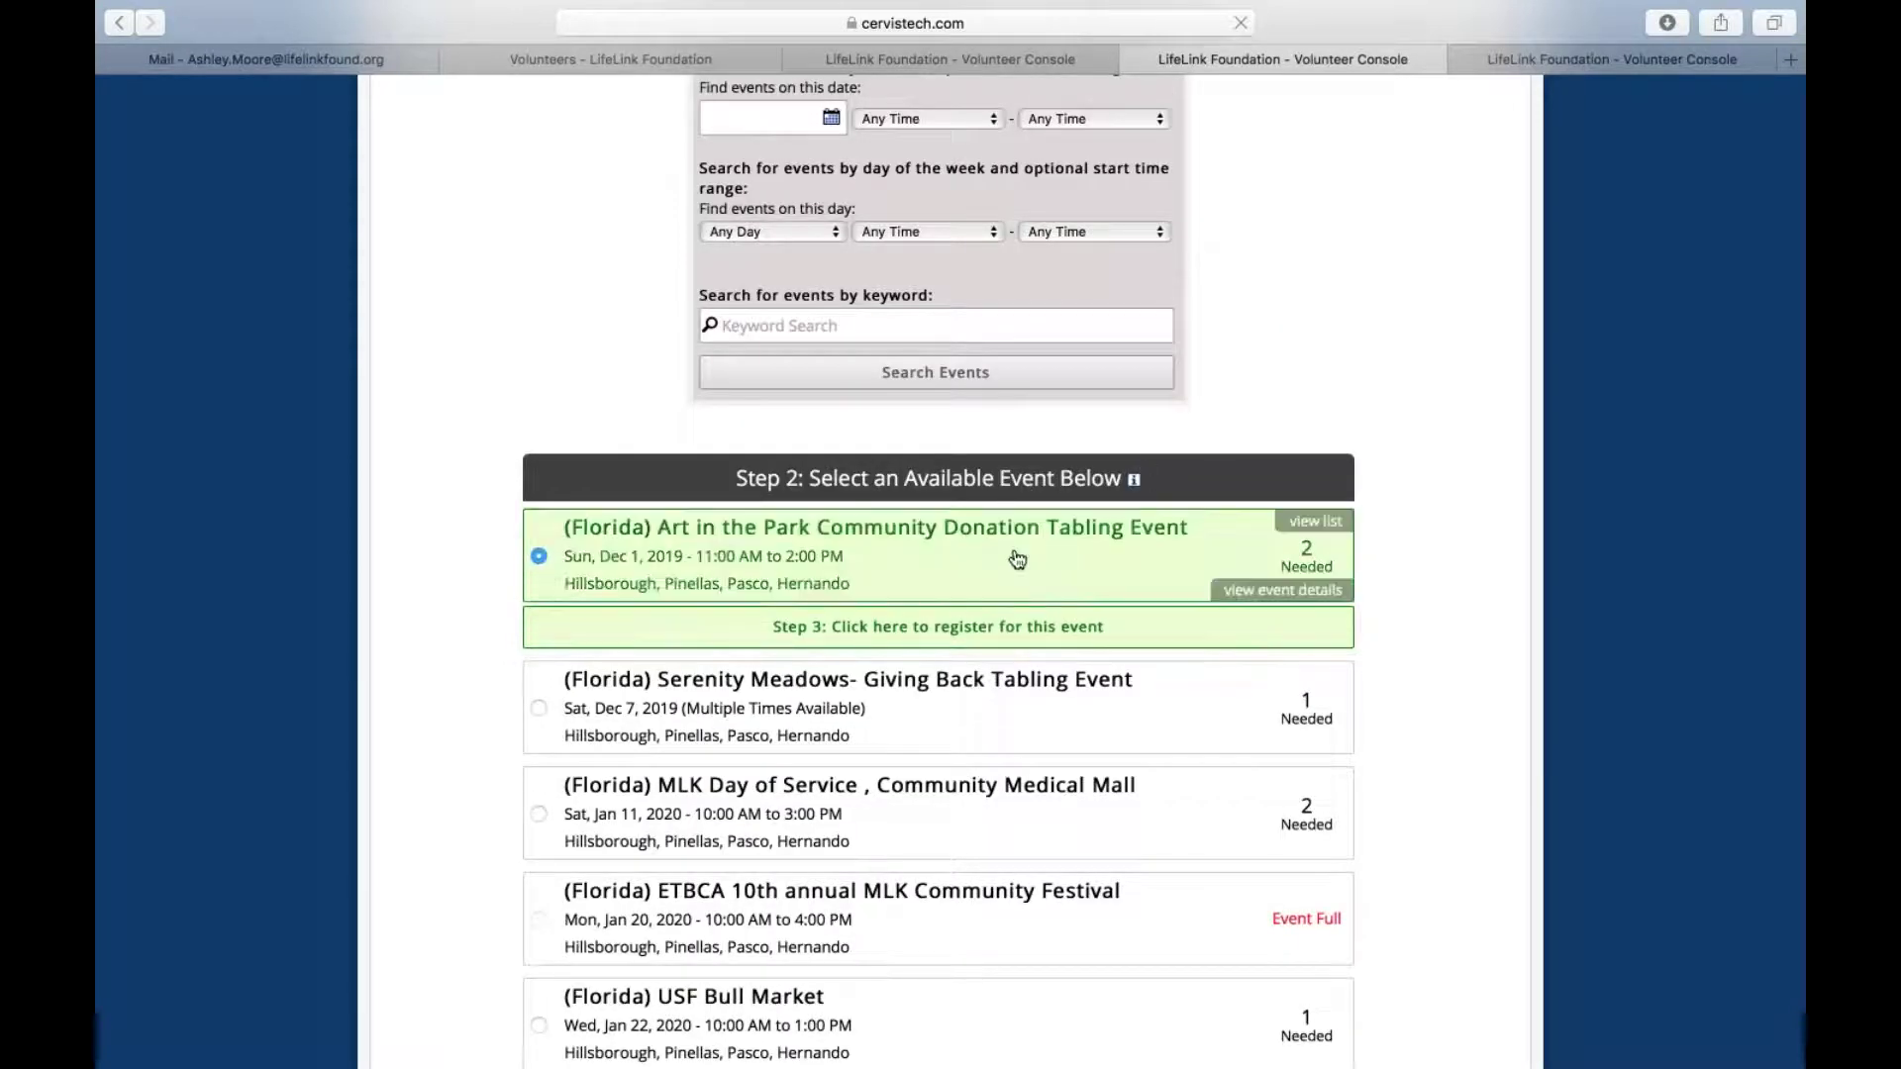
# Read the Art in the Park event details and show its meeting location in Google Maps
pyautogui.click(1296, 595)
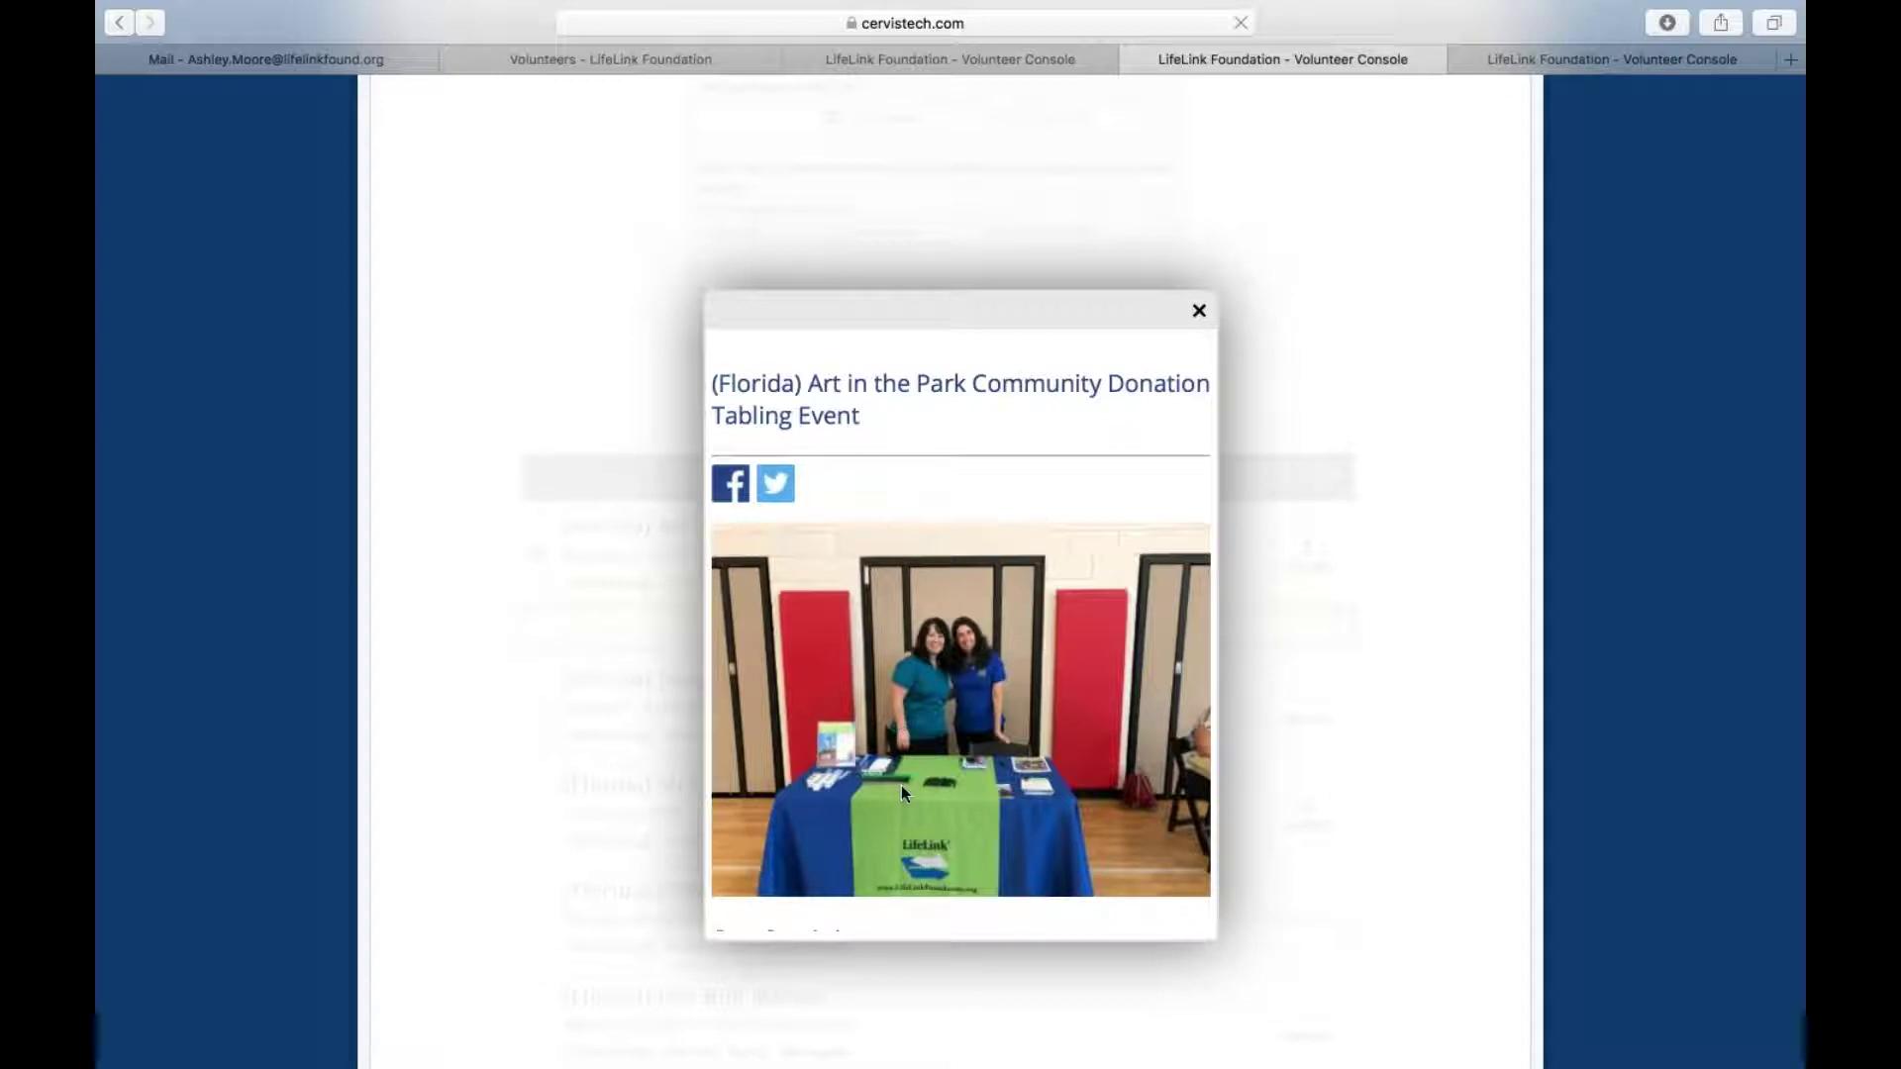
pyautogui.scroll(-5, 901, 786)
pyautogui.scroll(-5, 765, 564)
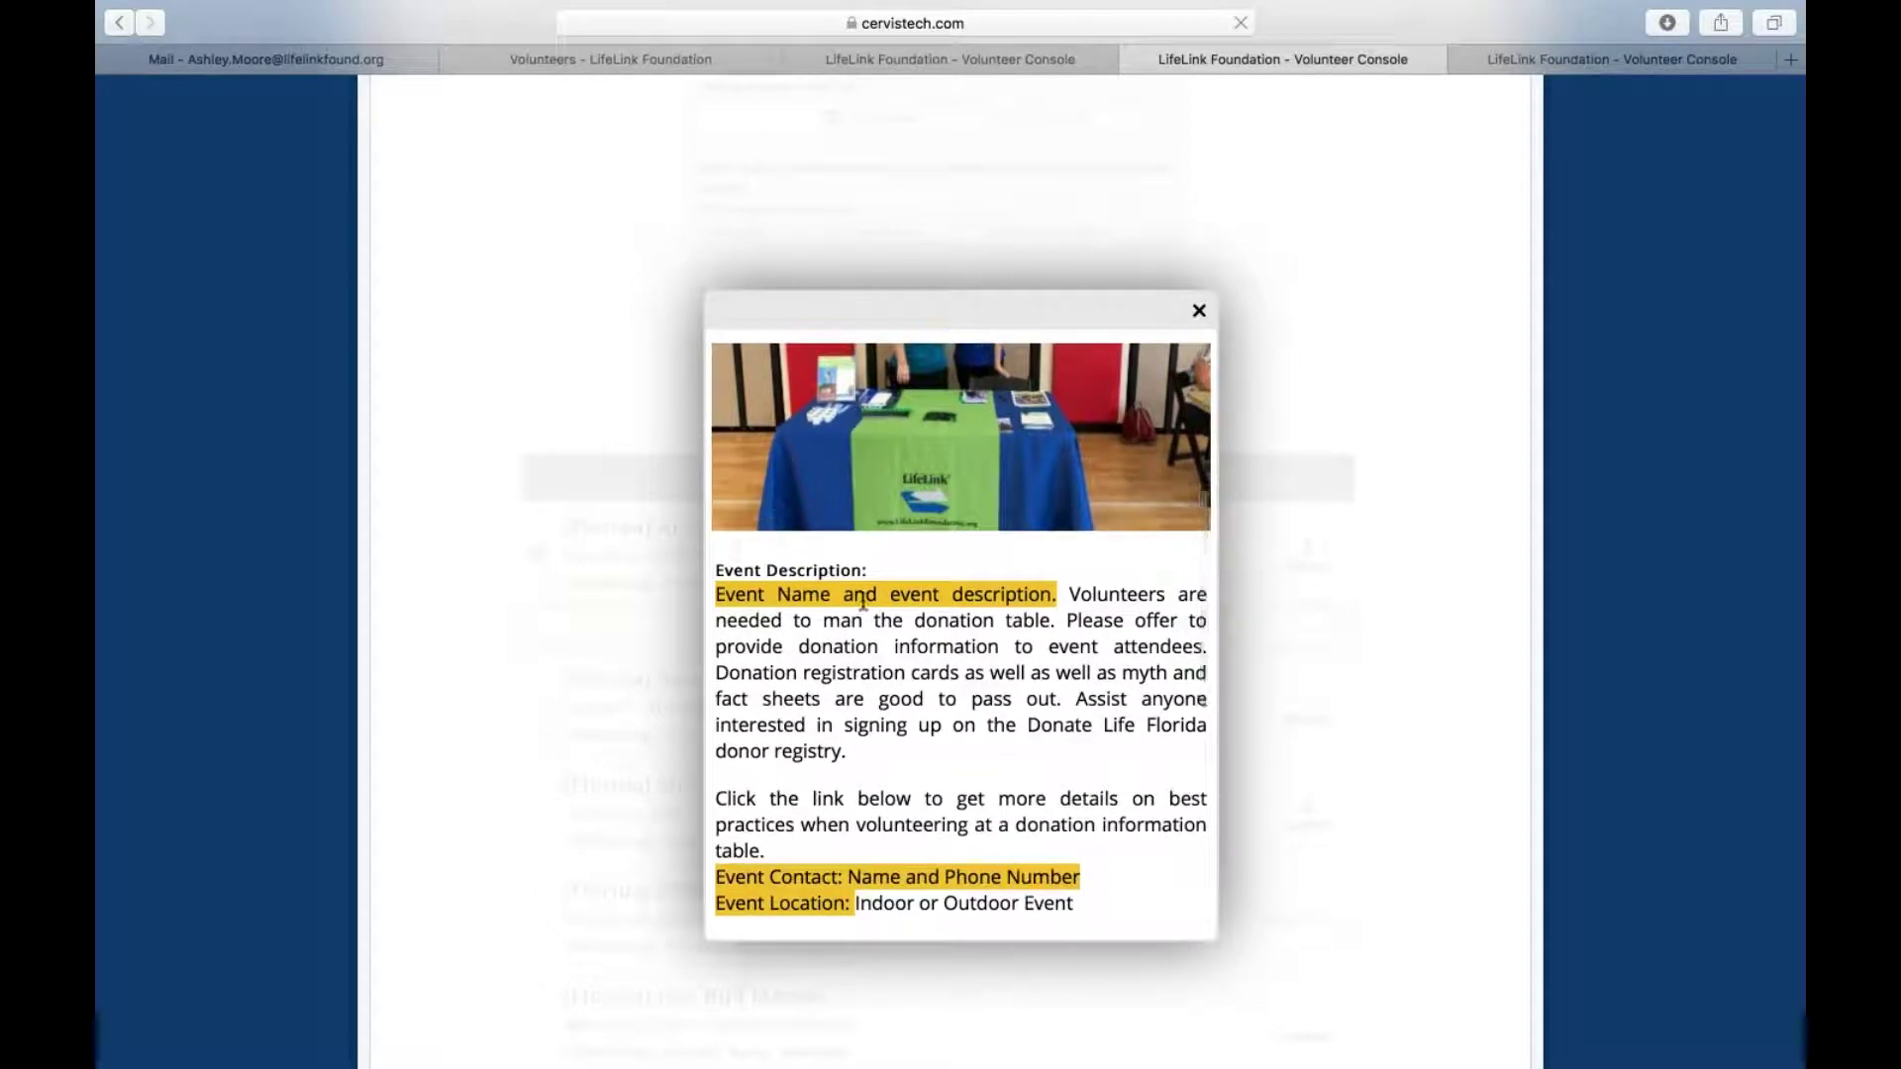
pyautogui.scroll(-5, 1063, 624)
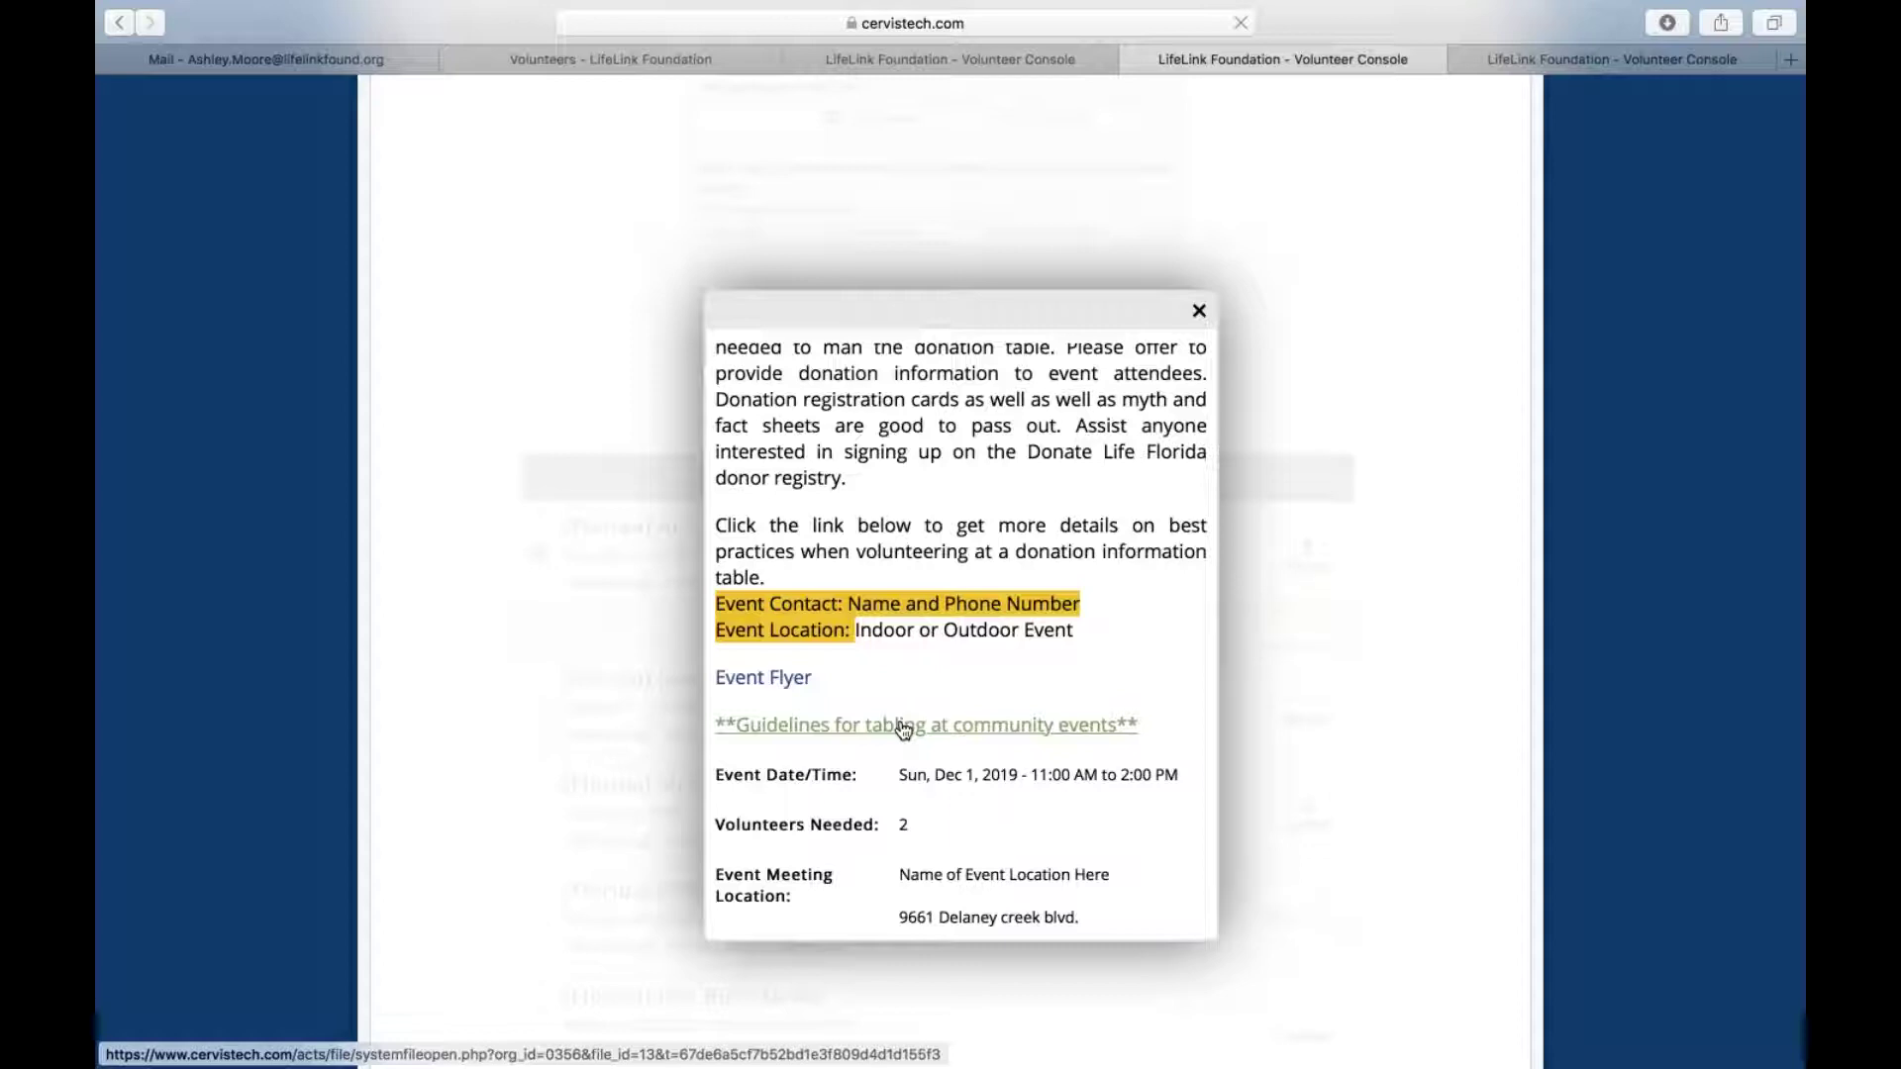
pyautogui.scroll(-2, 903, 729)
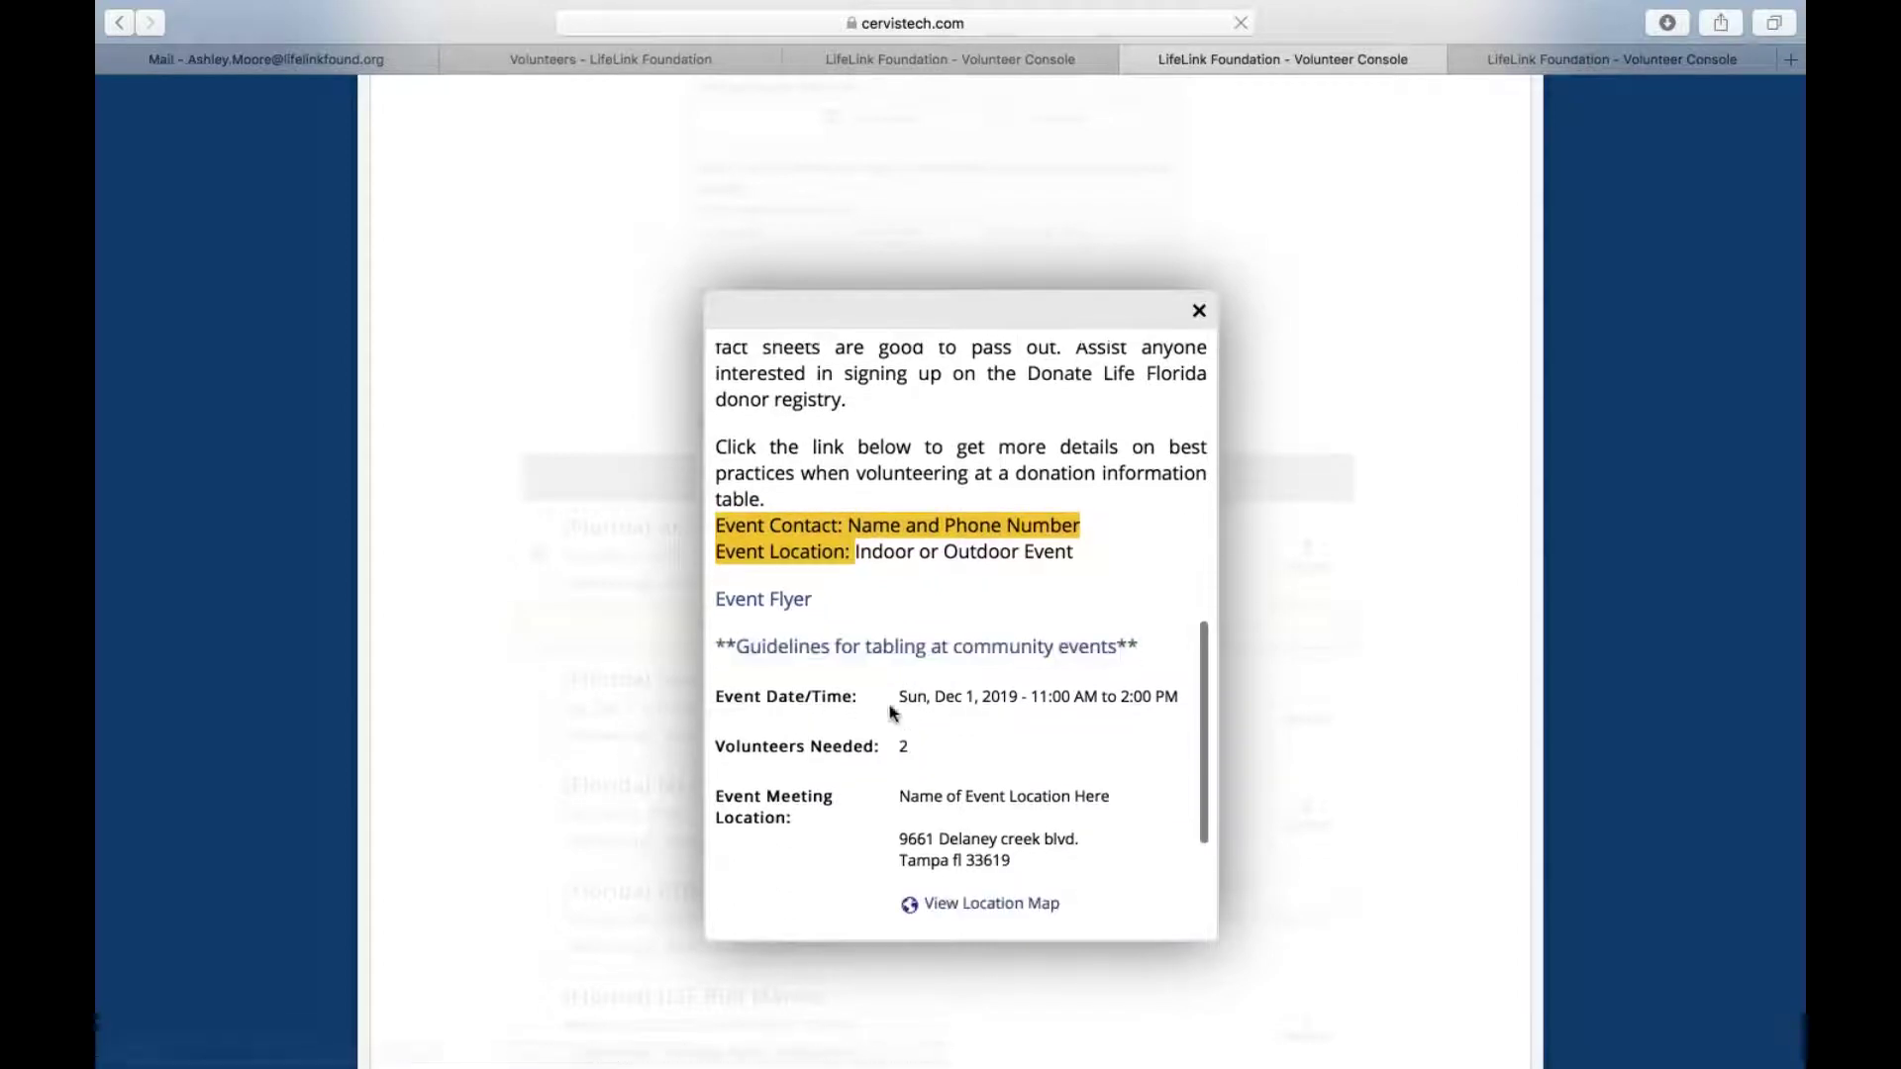
pyautogui.scroll(-2, 931, 701)
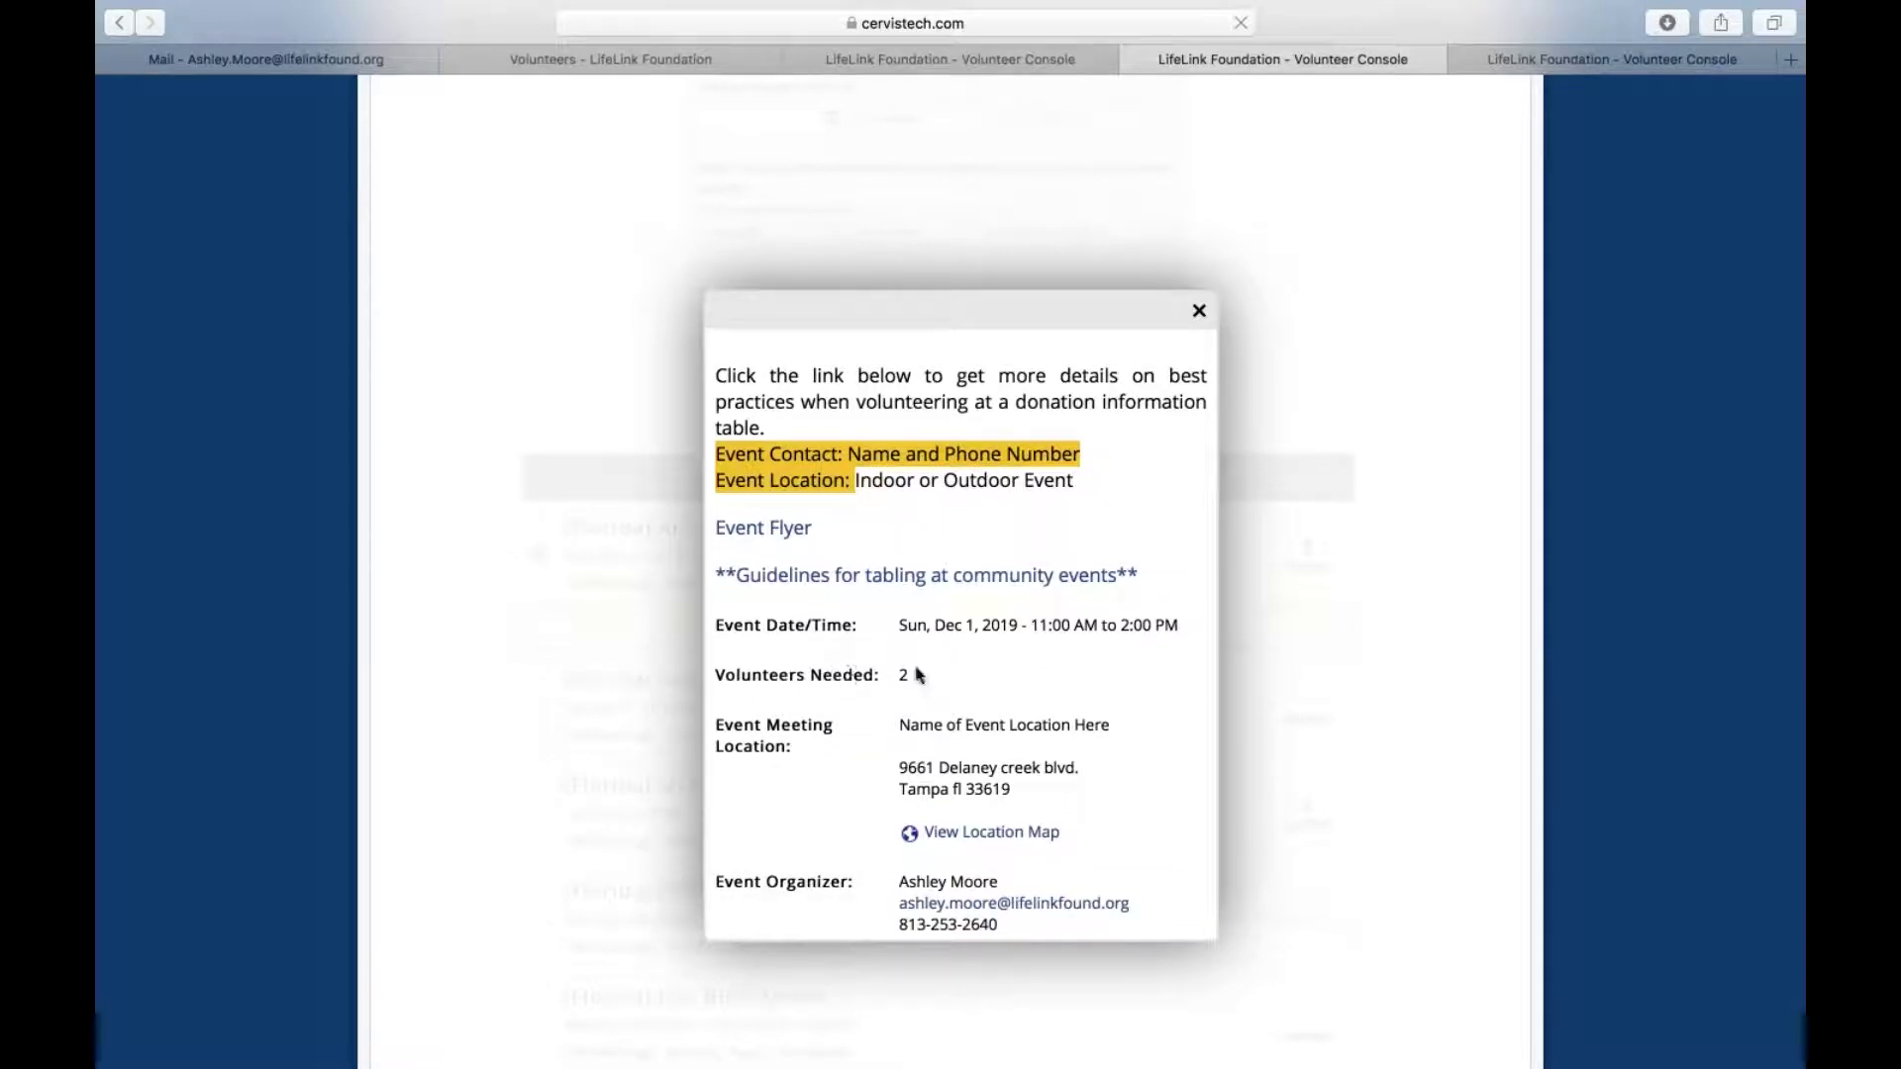
pyautogui.scroll(-2, 848, 683)
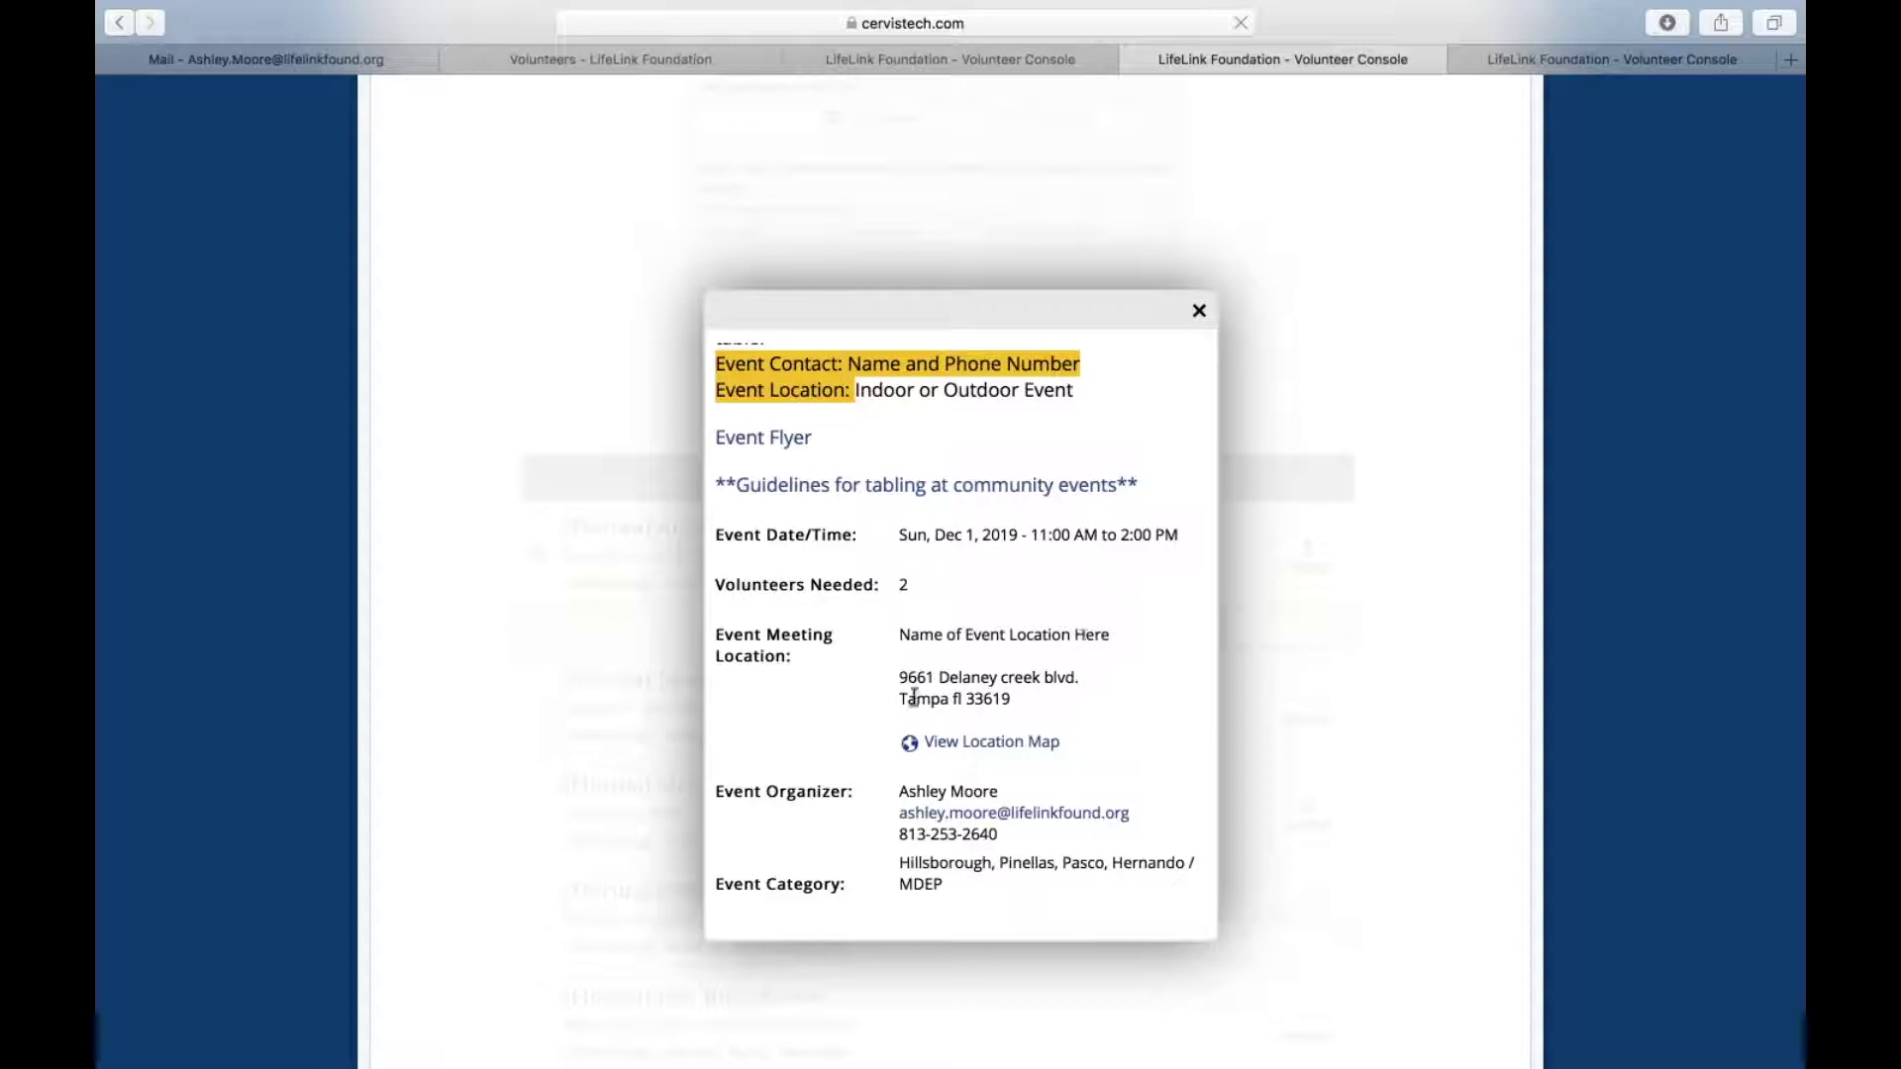
pyautogui.click(954, 744)
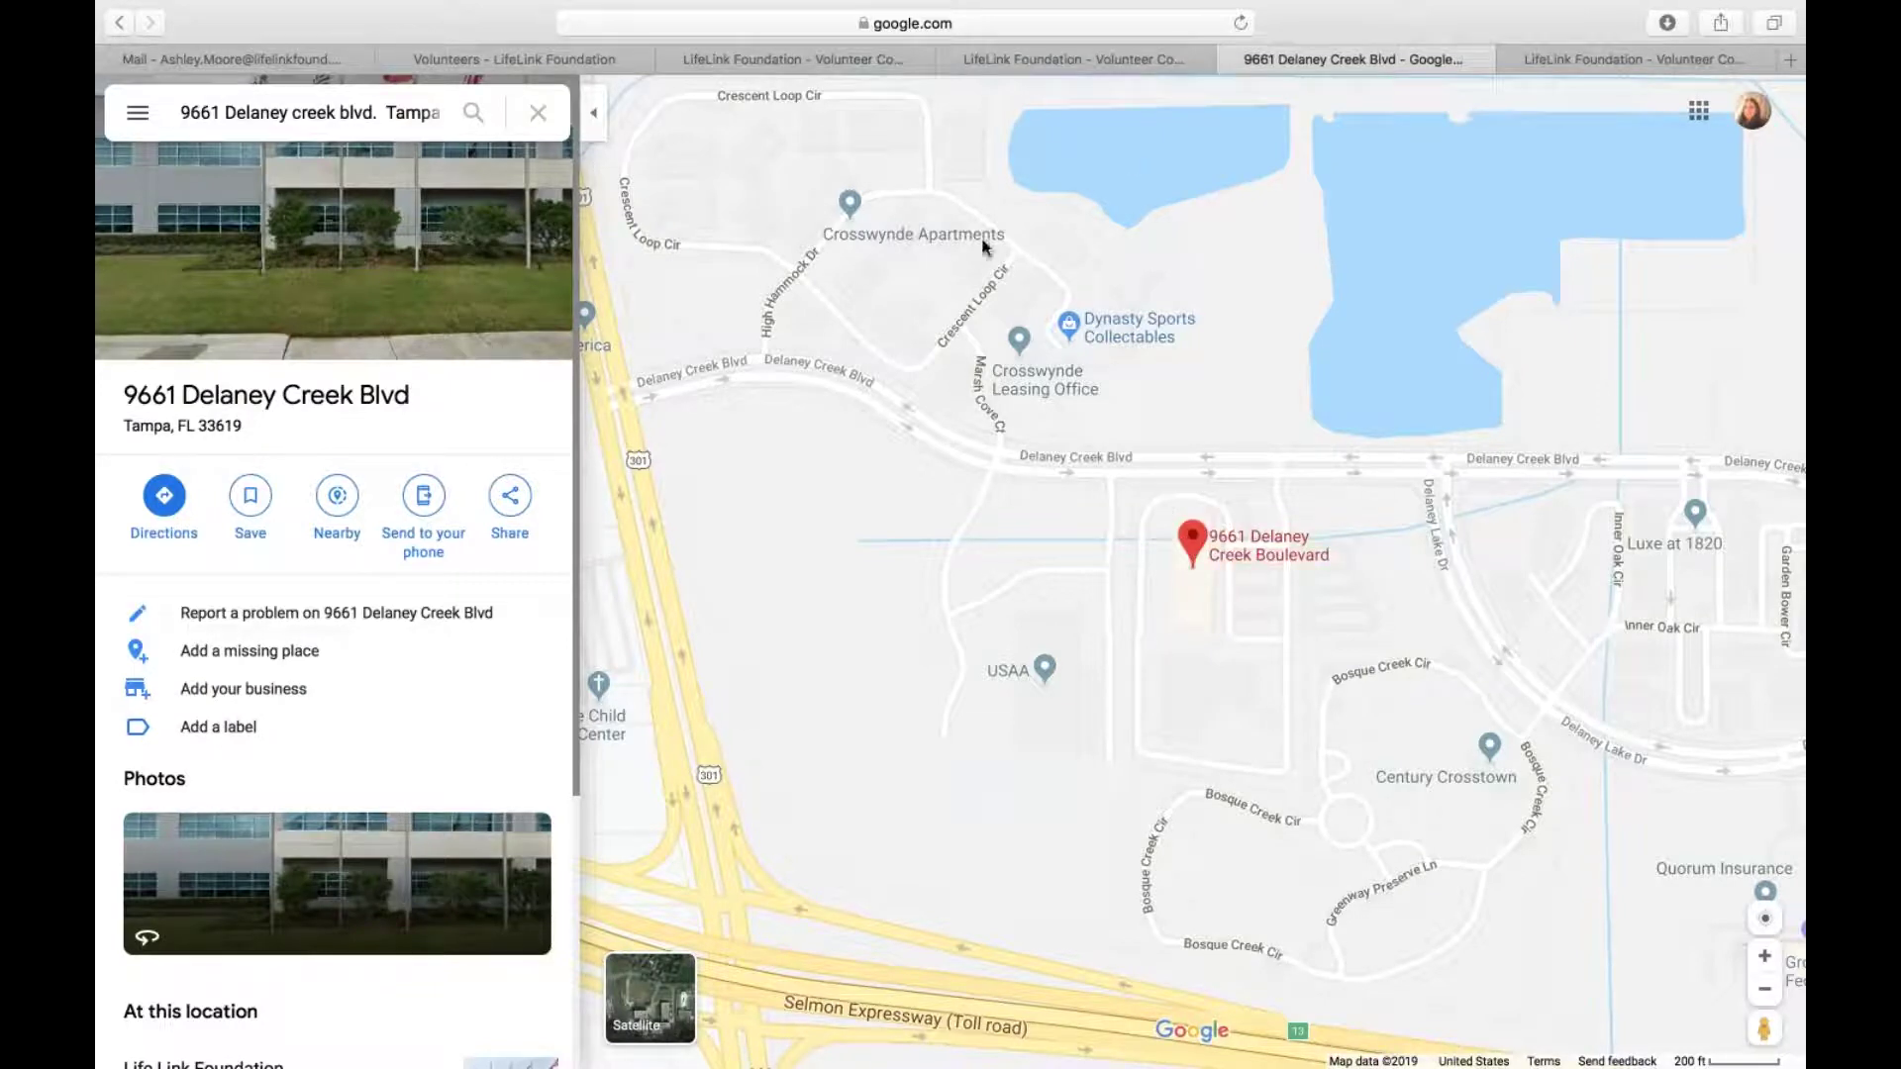
# Go back from the Google Maps pin to the Art in the Park details in CERVIS
pyautogui.click(1089, 57)
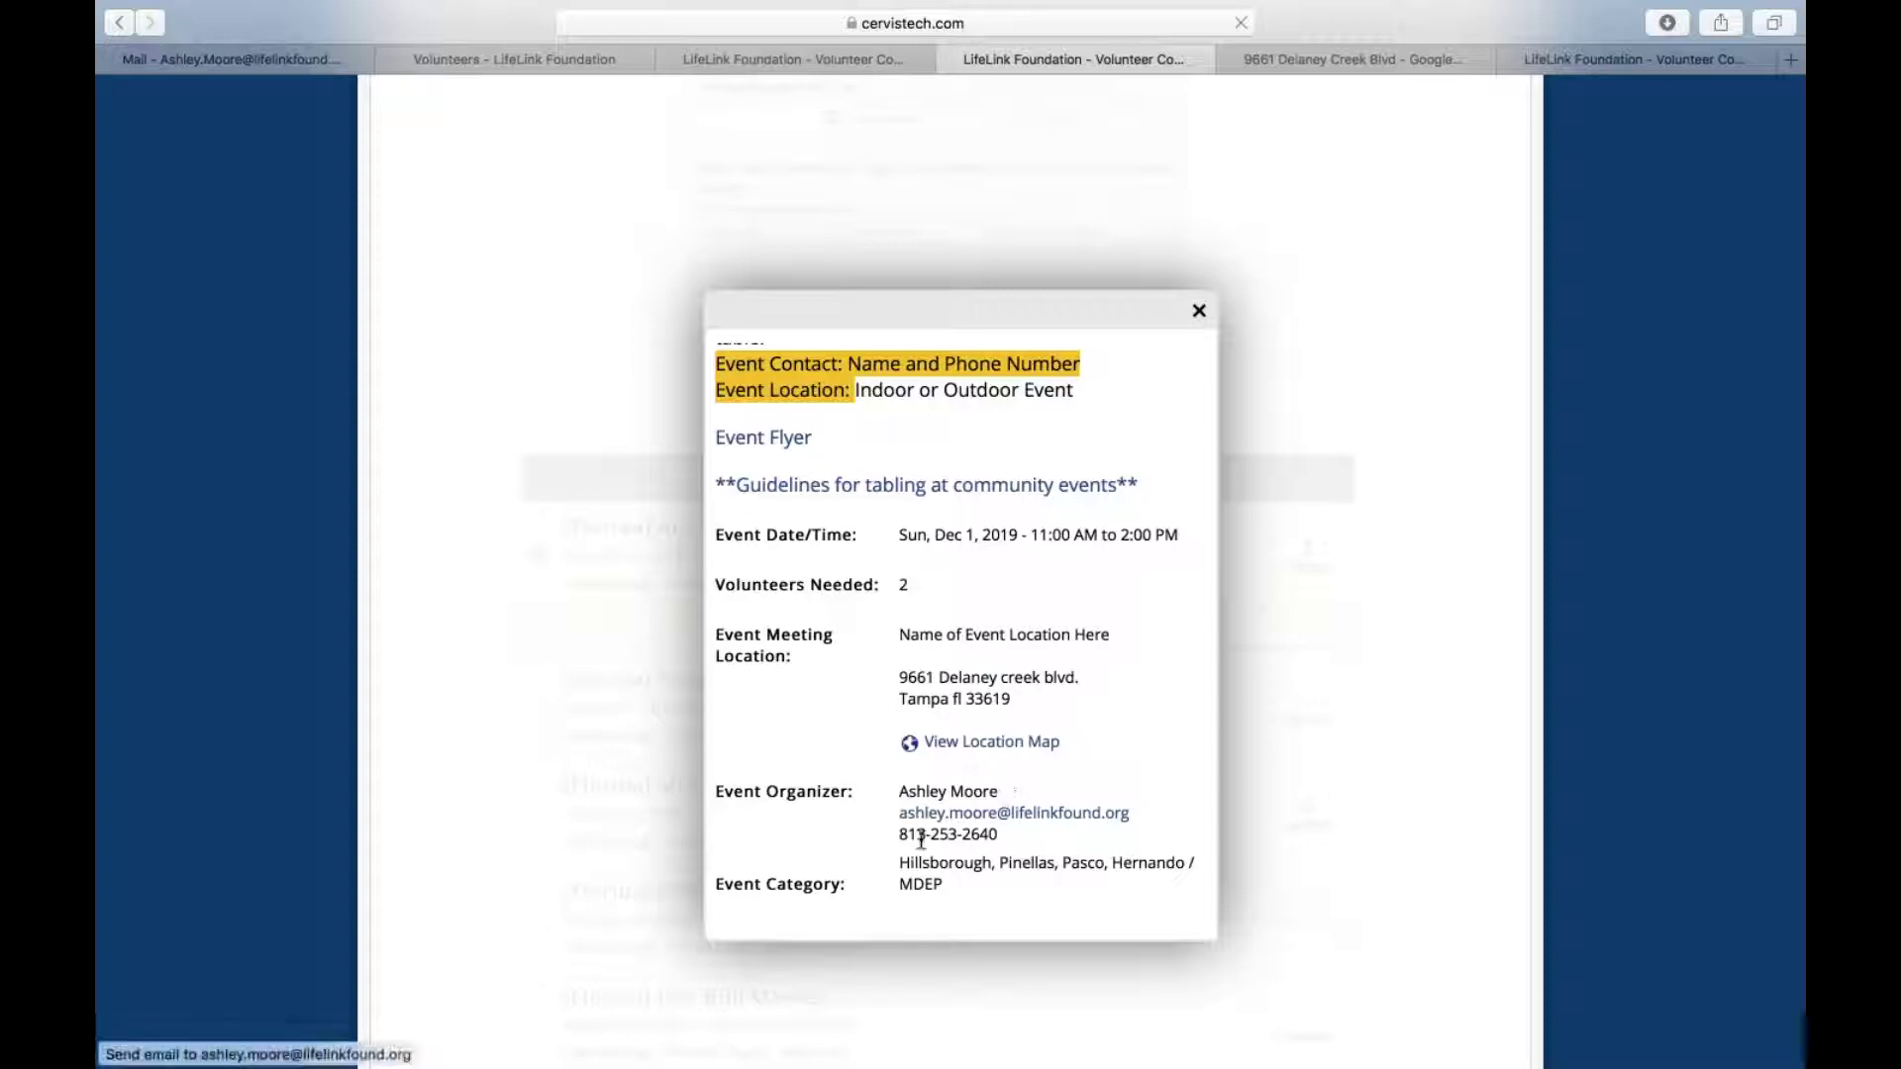
# Close the Art in the Park details popup, keeping the event chosen
pyautogui.scroll(-2, 949, 812)
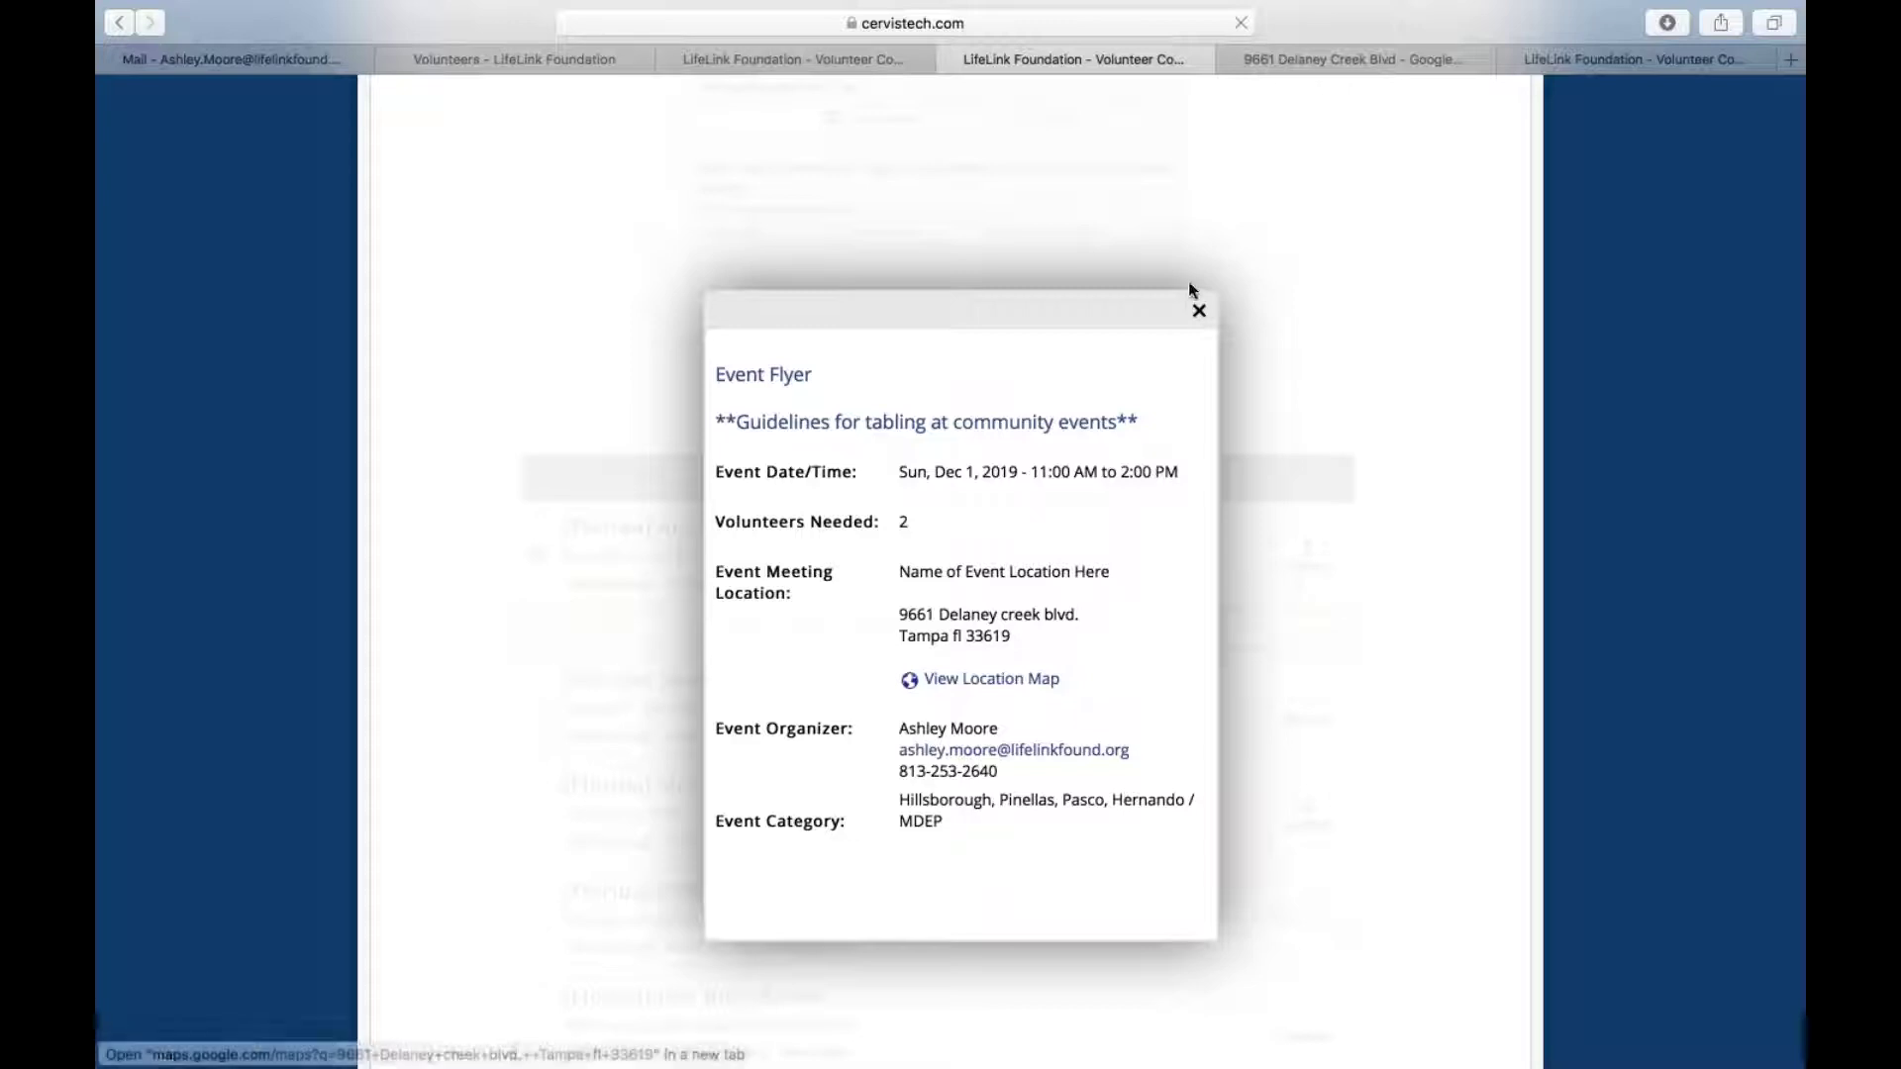
pyautogui.click(1199, 312)
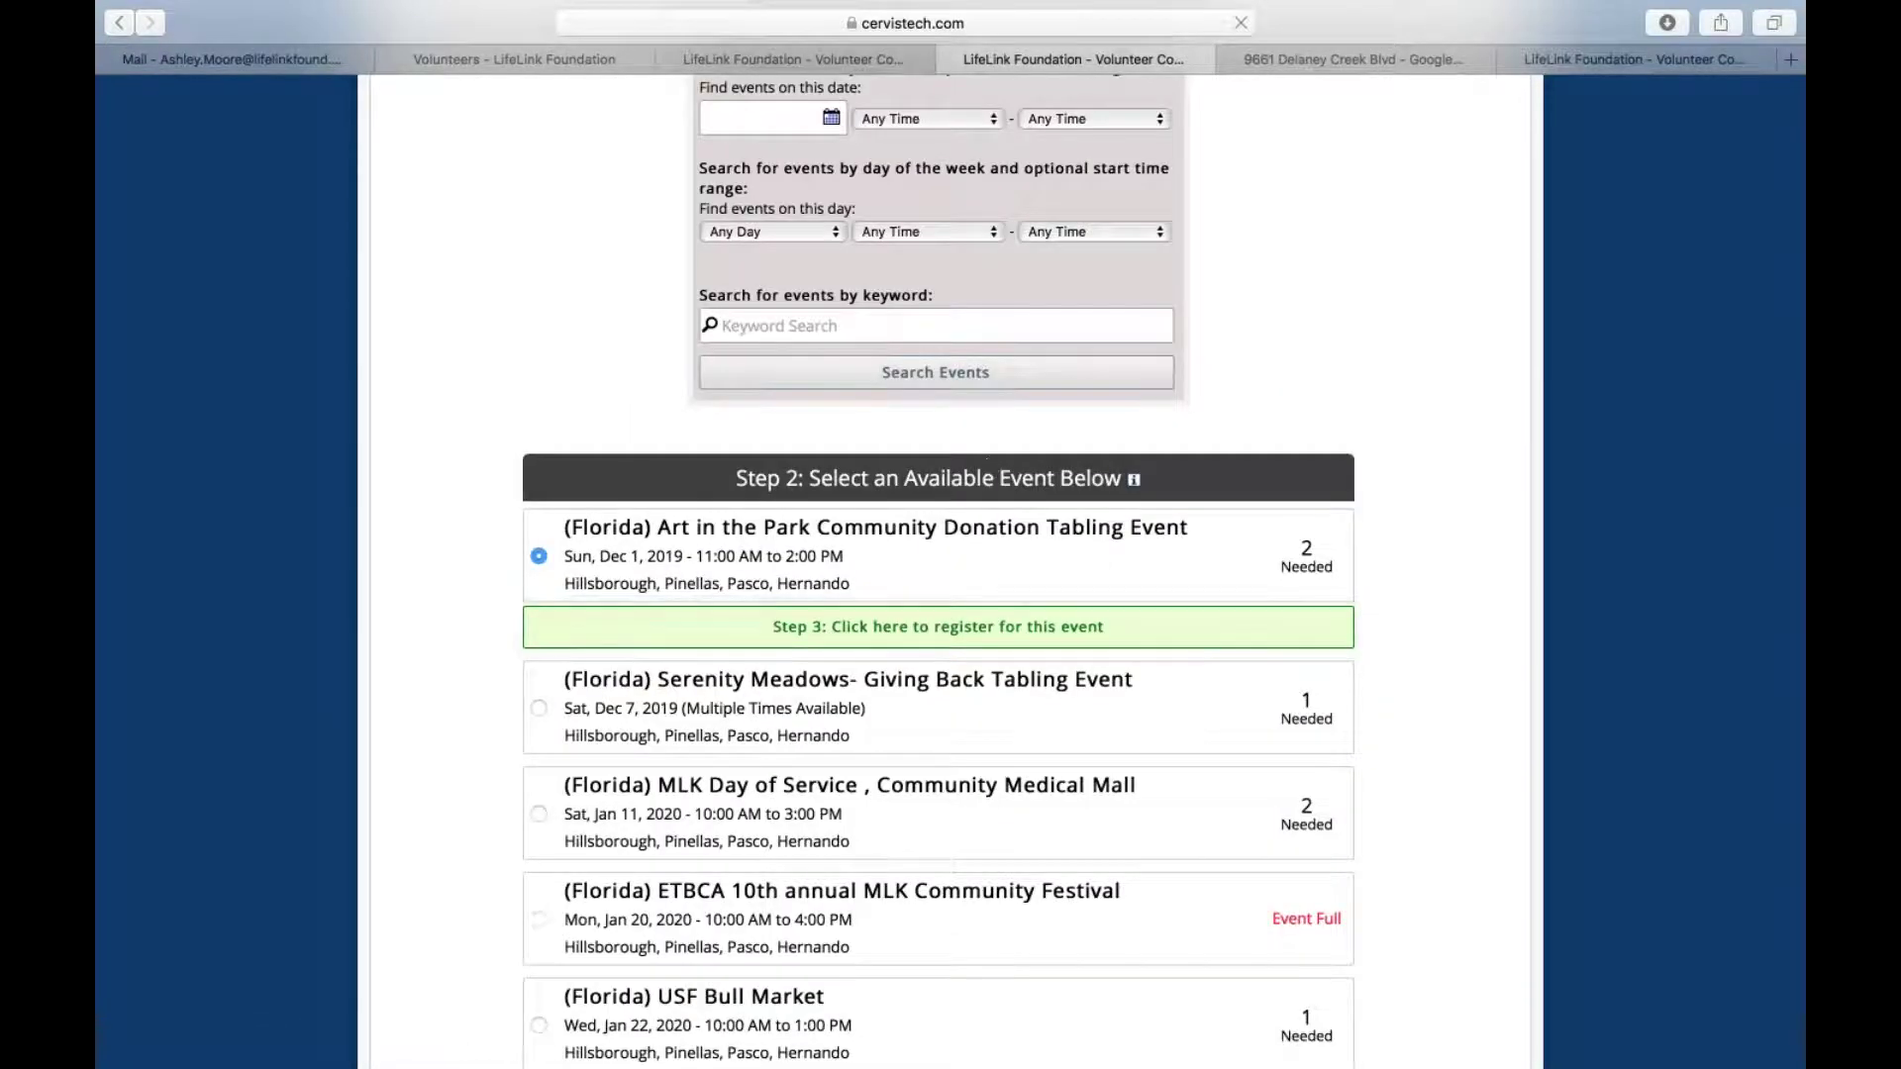
# Register for Art in the Park and review the updated list showing 1 volunteer still needed
pyautogui.click(1001, 642)
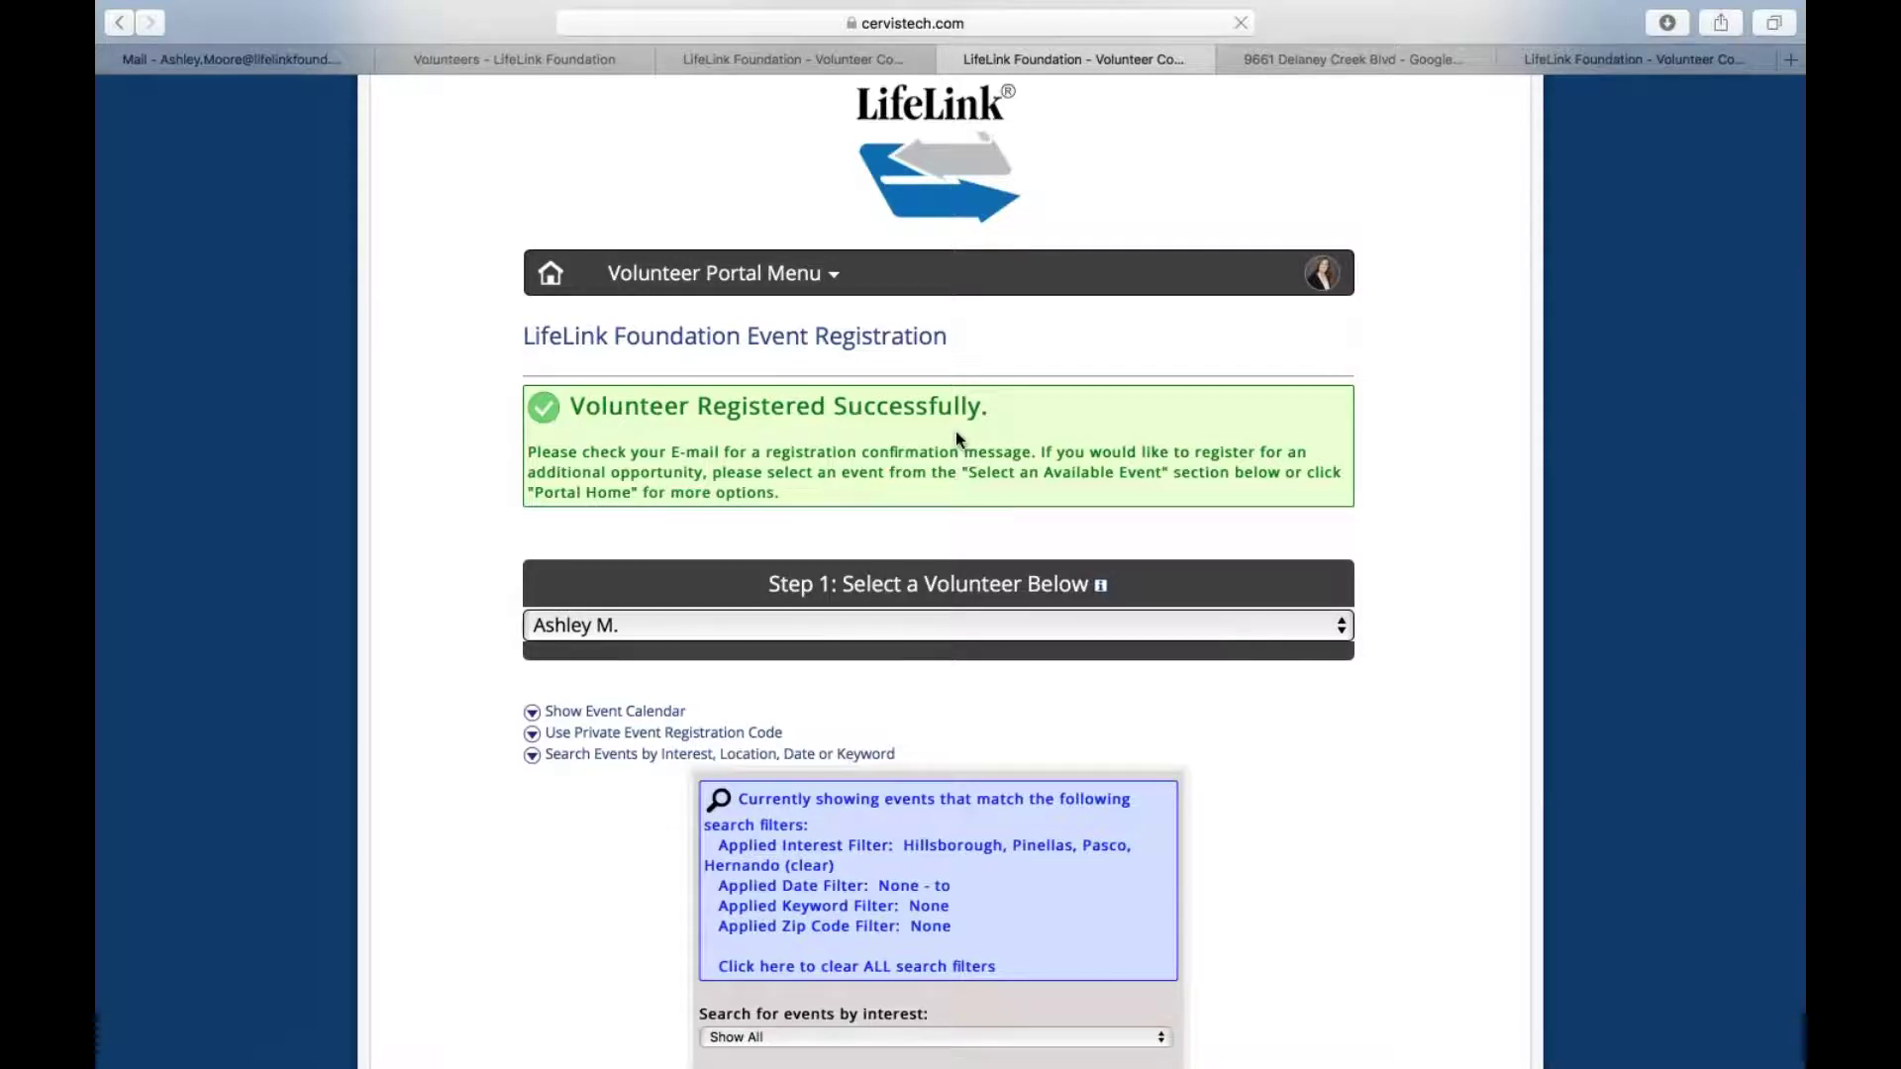
pyautogui.scroll(-4, 955, 431)
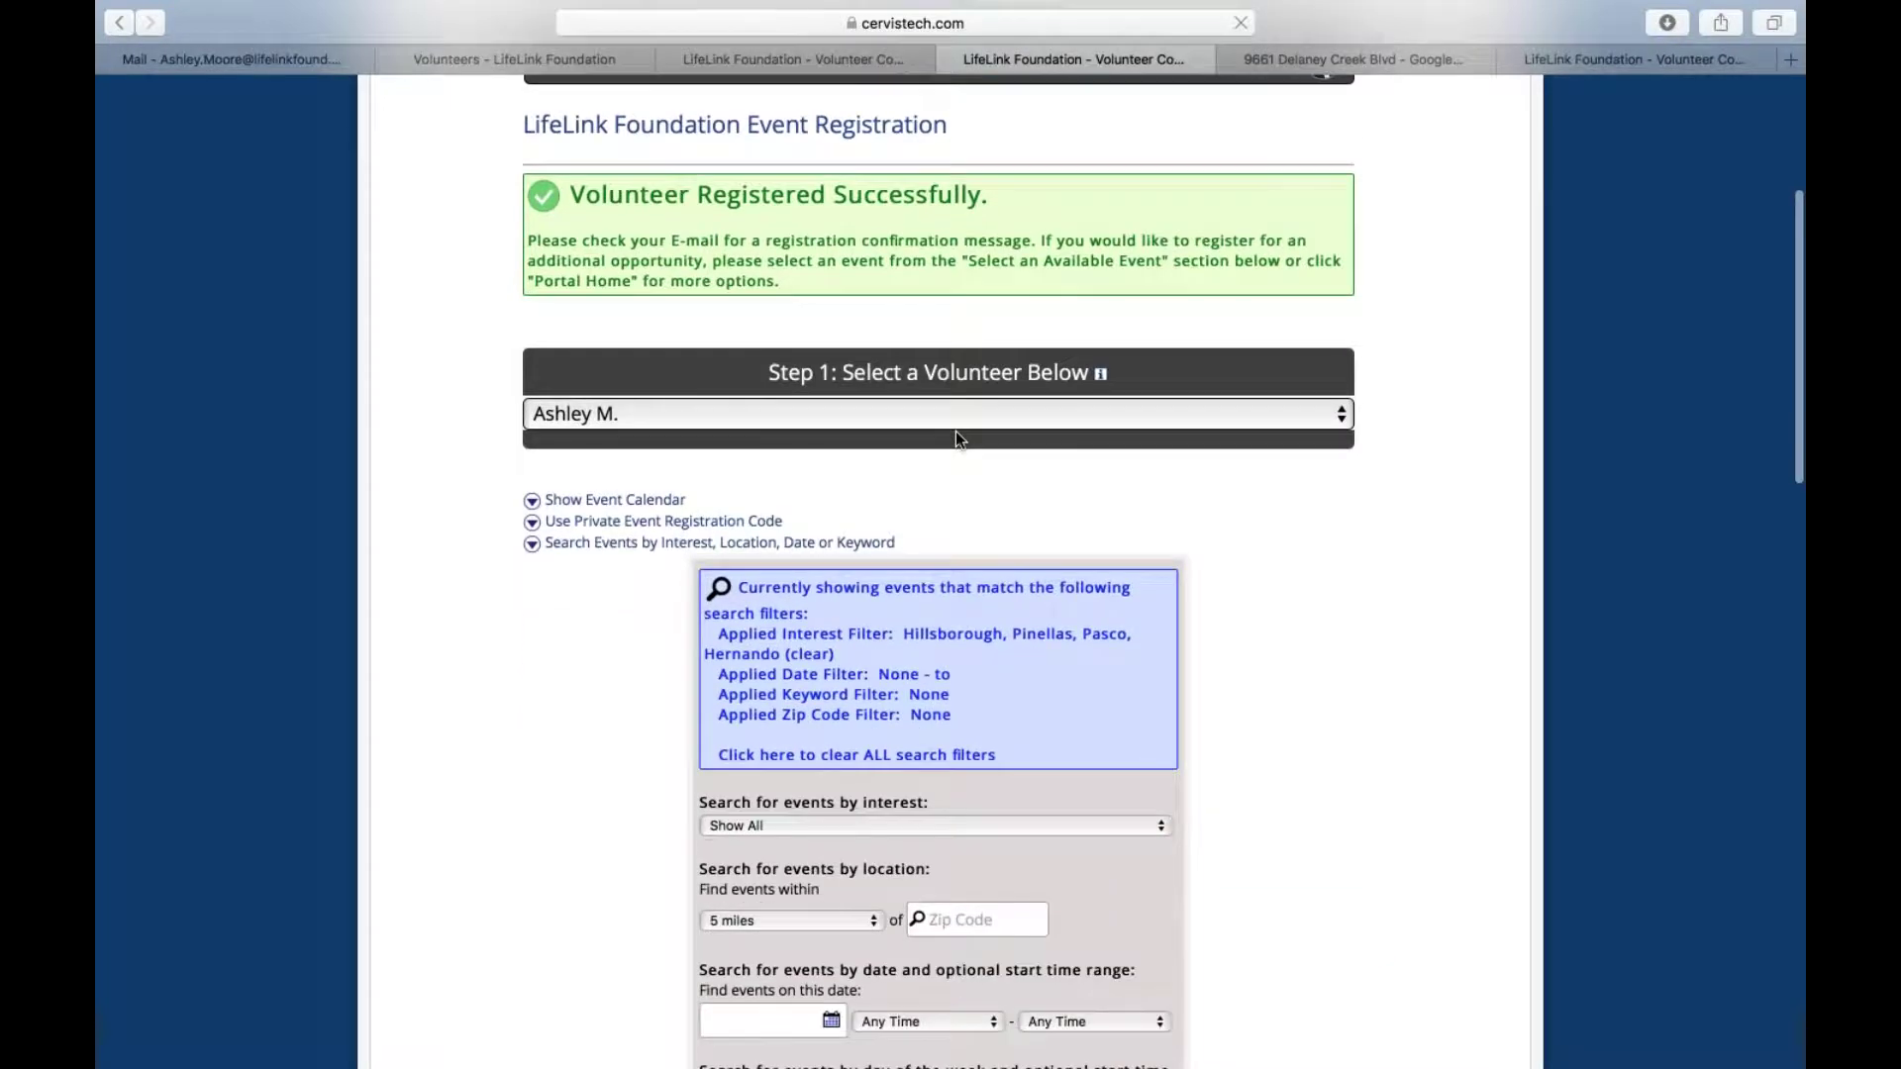
pyautogui.scroll(-15, 954, 431)
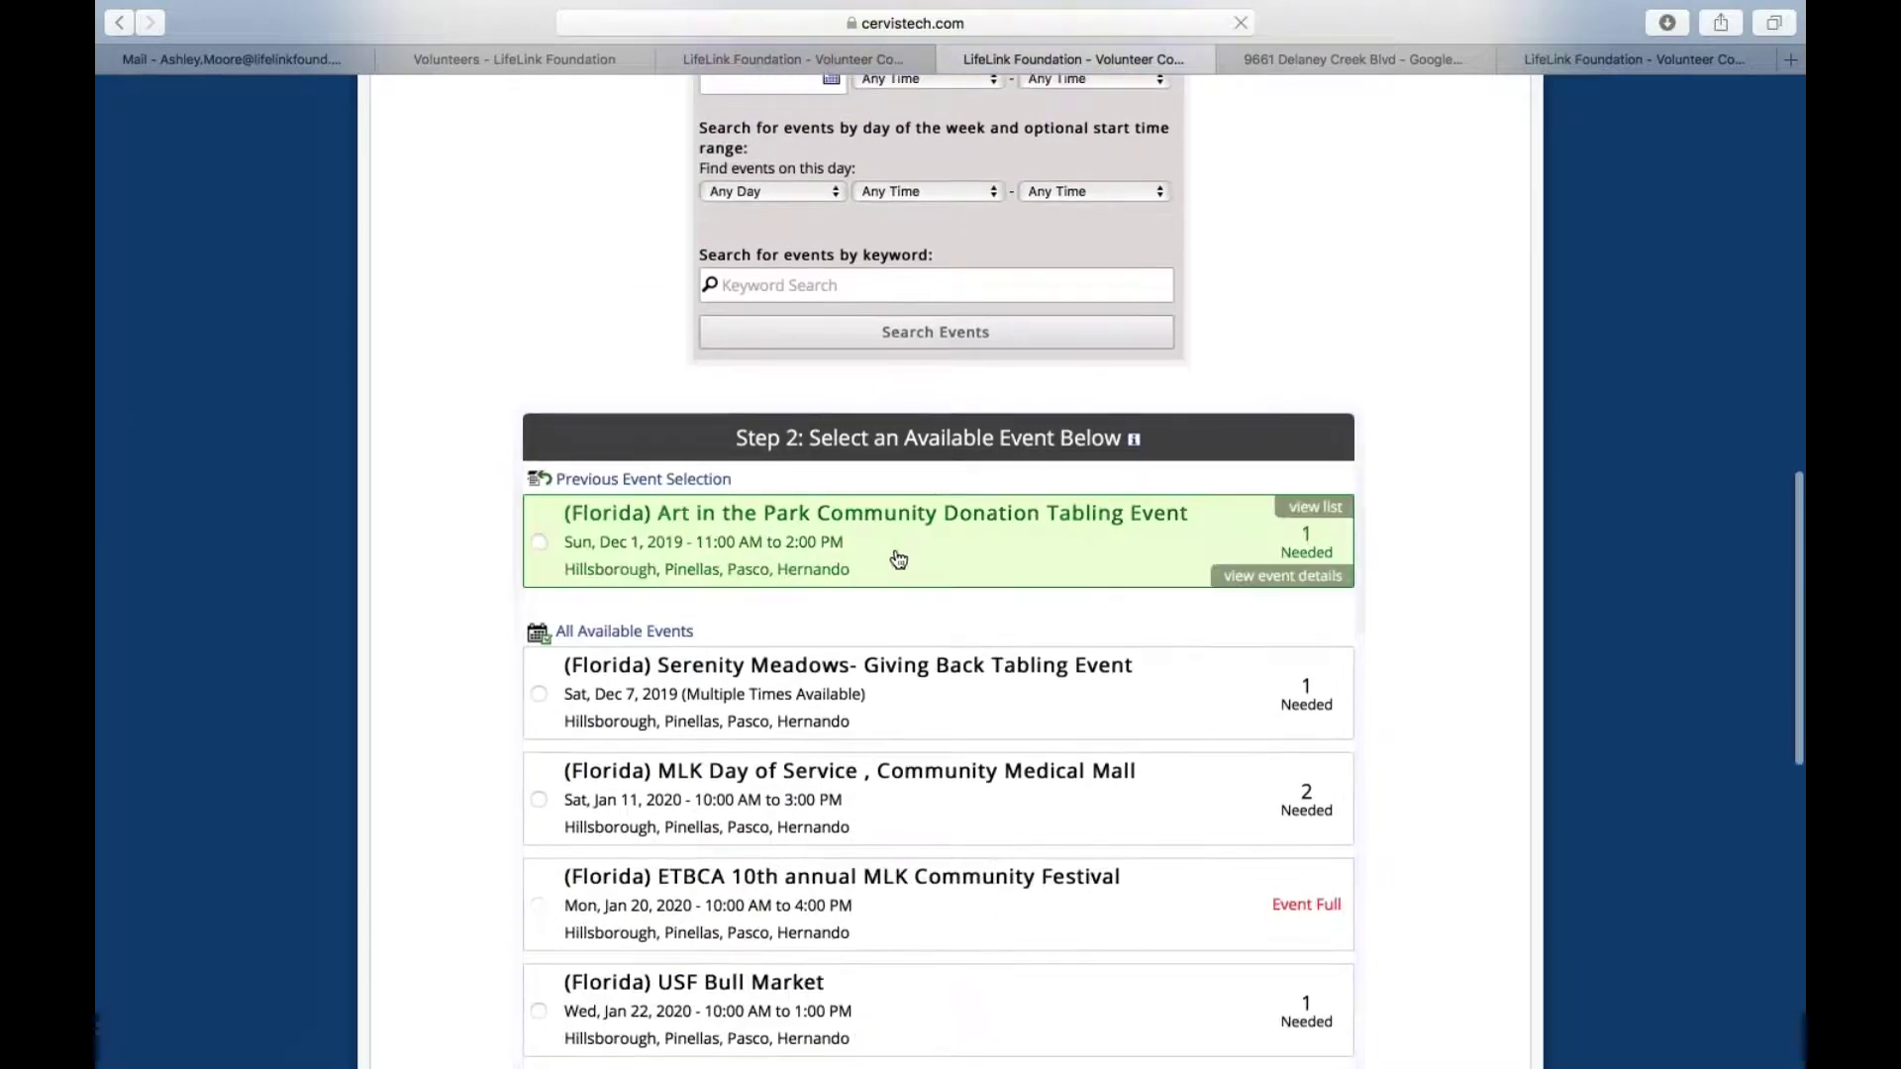
pyautogui.scroll(-4, 861, 730)
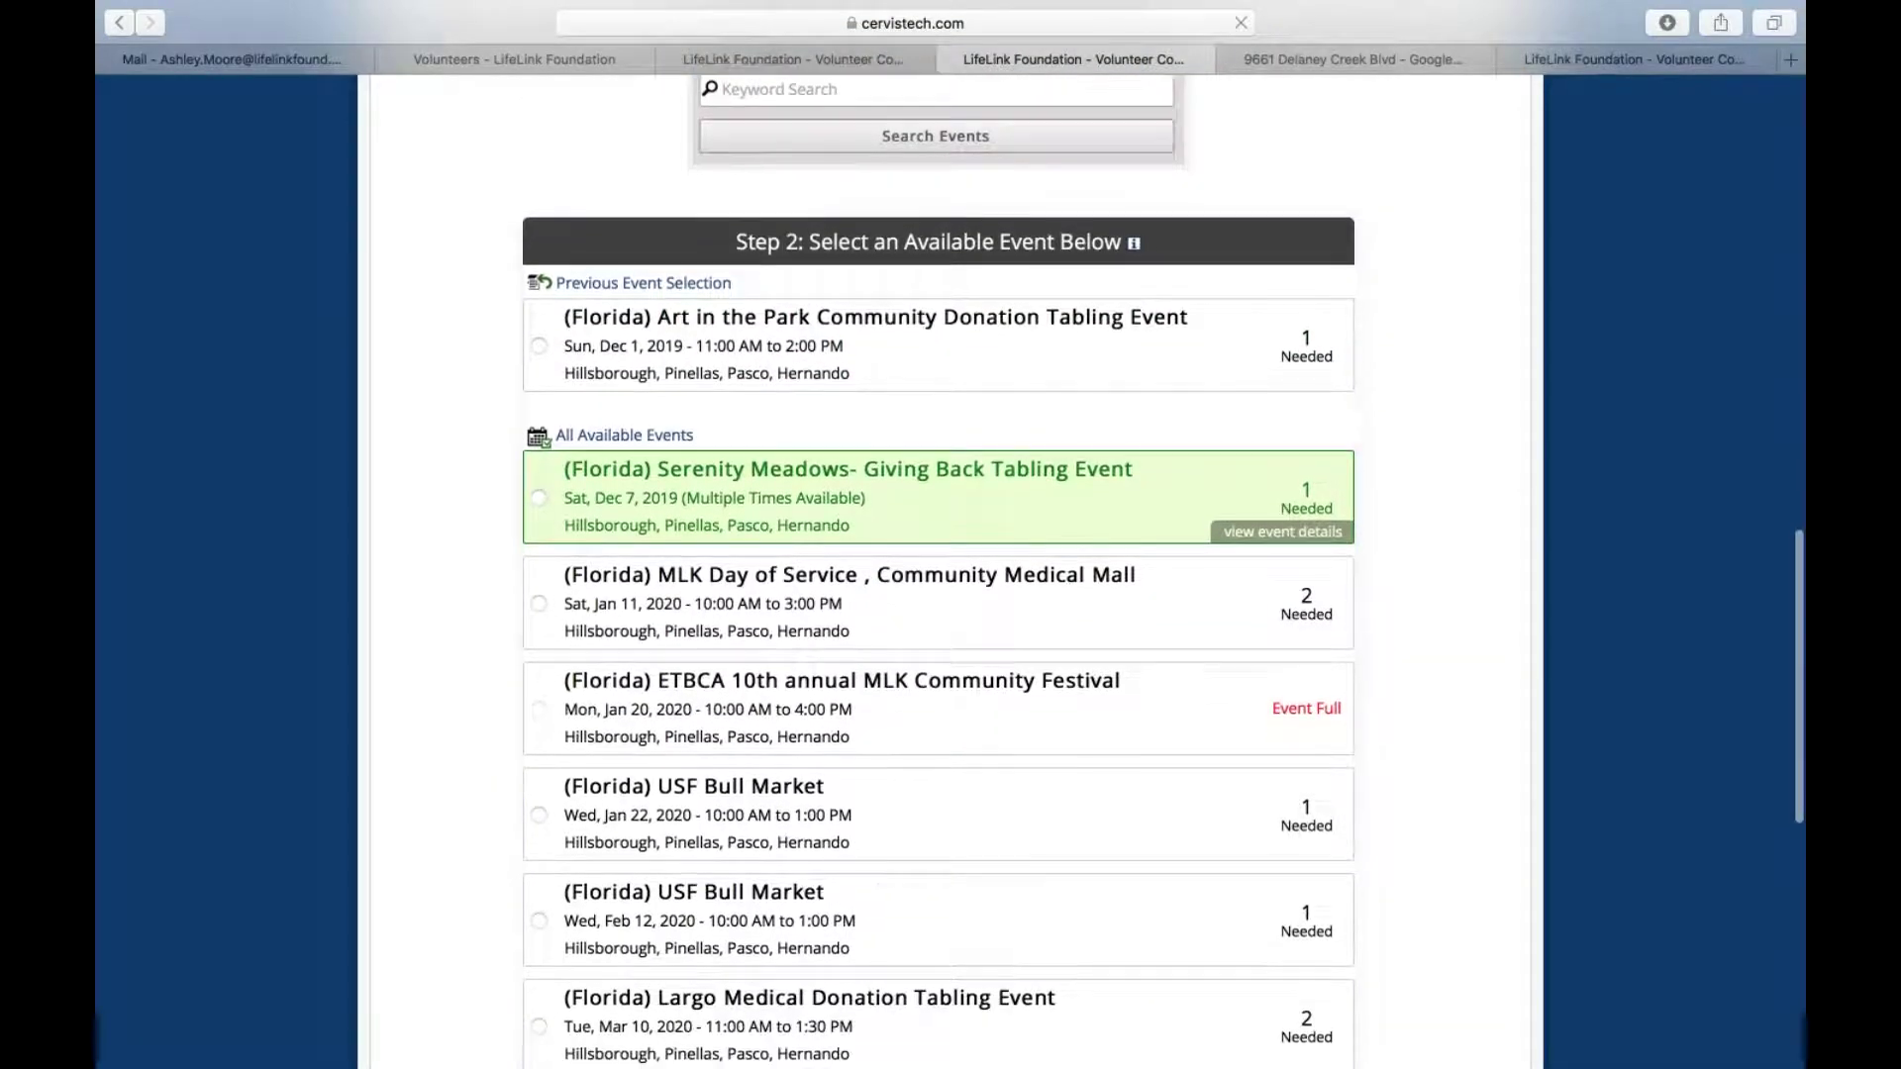
pyautogui.scroll(-11, 861, 684)
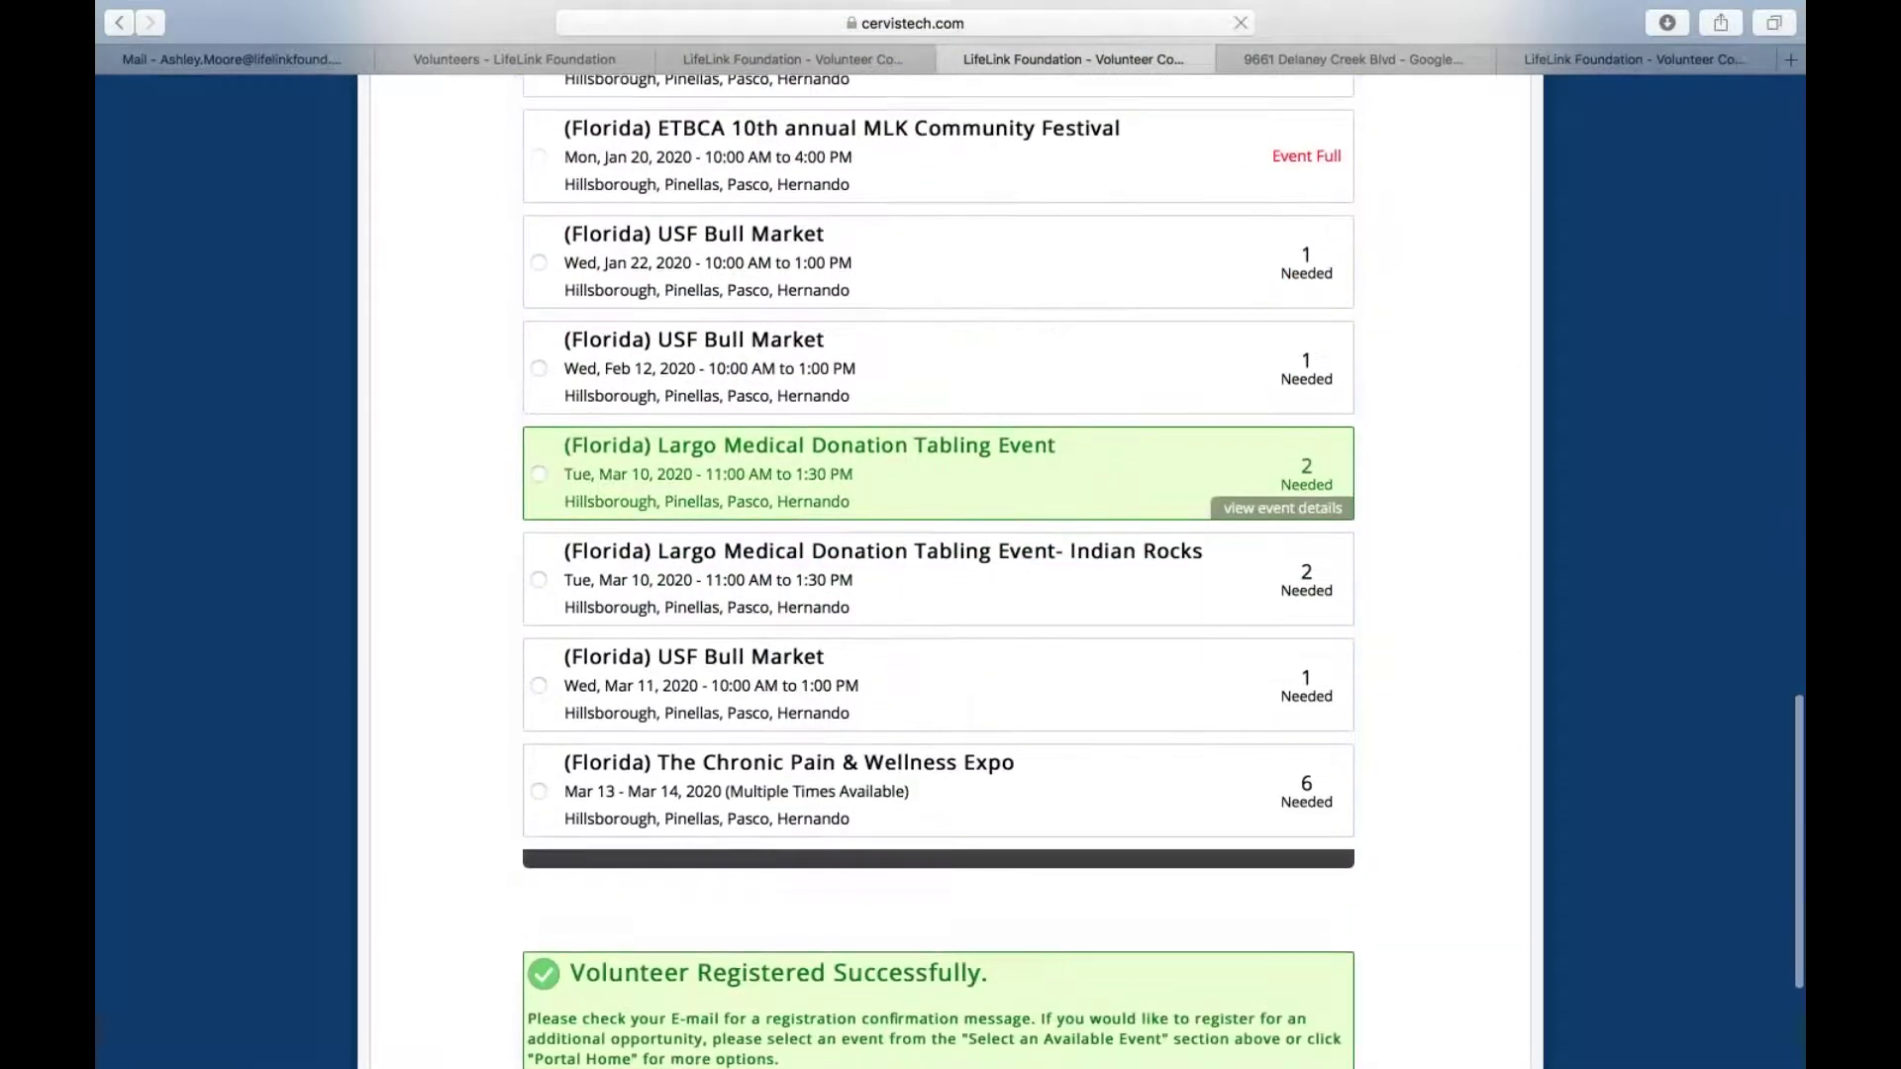
pyautogui.scroll(-3, 861, 684)
pyautogui.scroll(7, 861, 674)
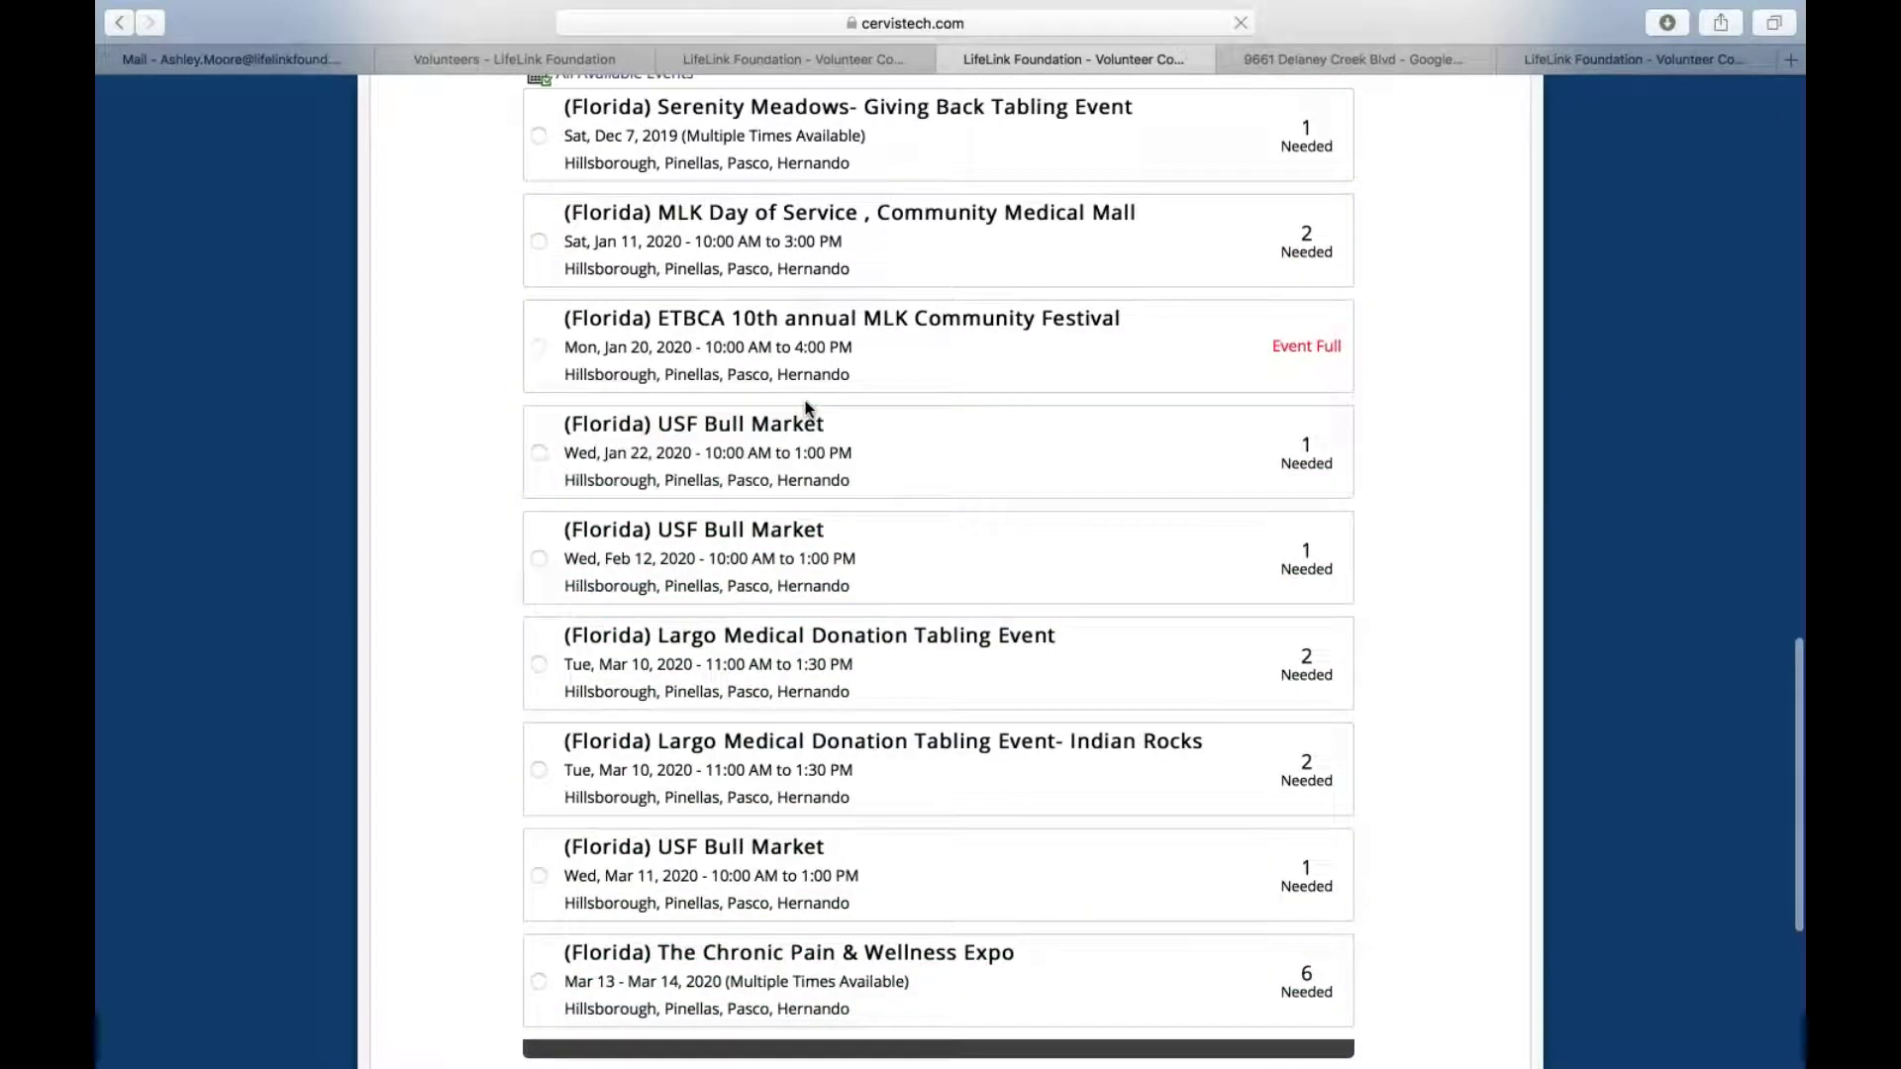
pyautogui.scroll(6, 807, 237)
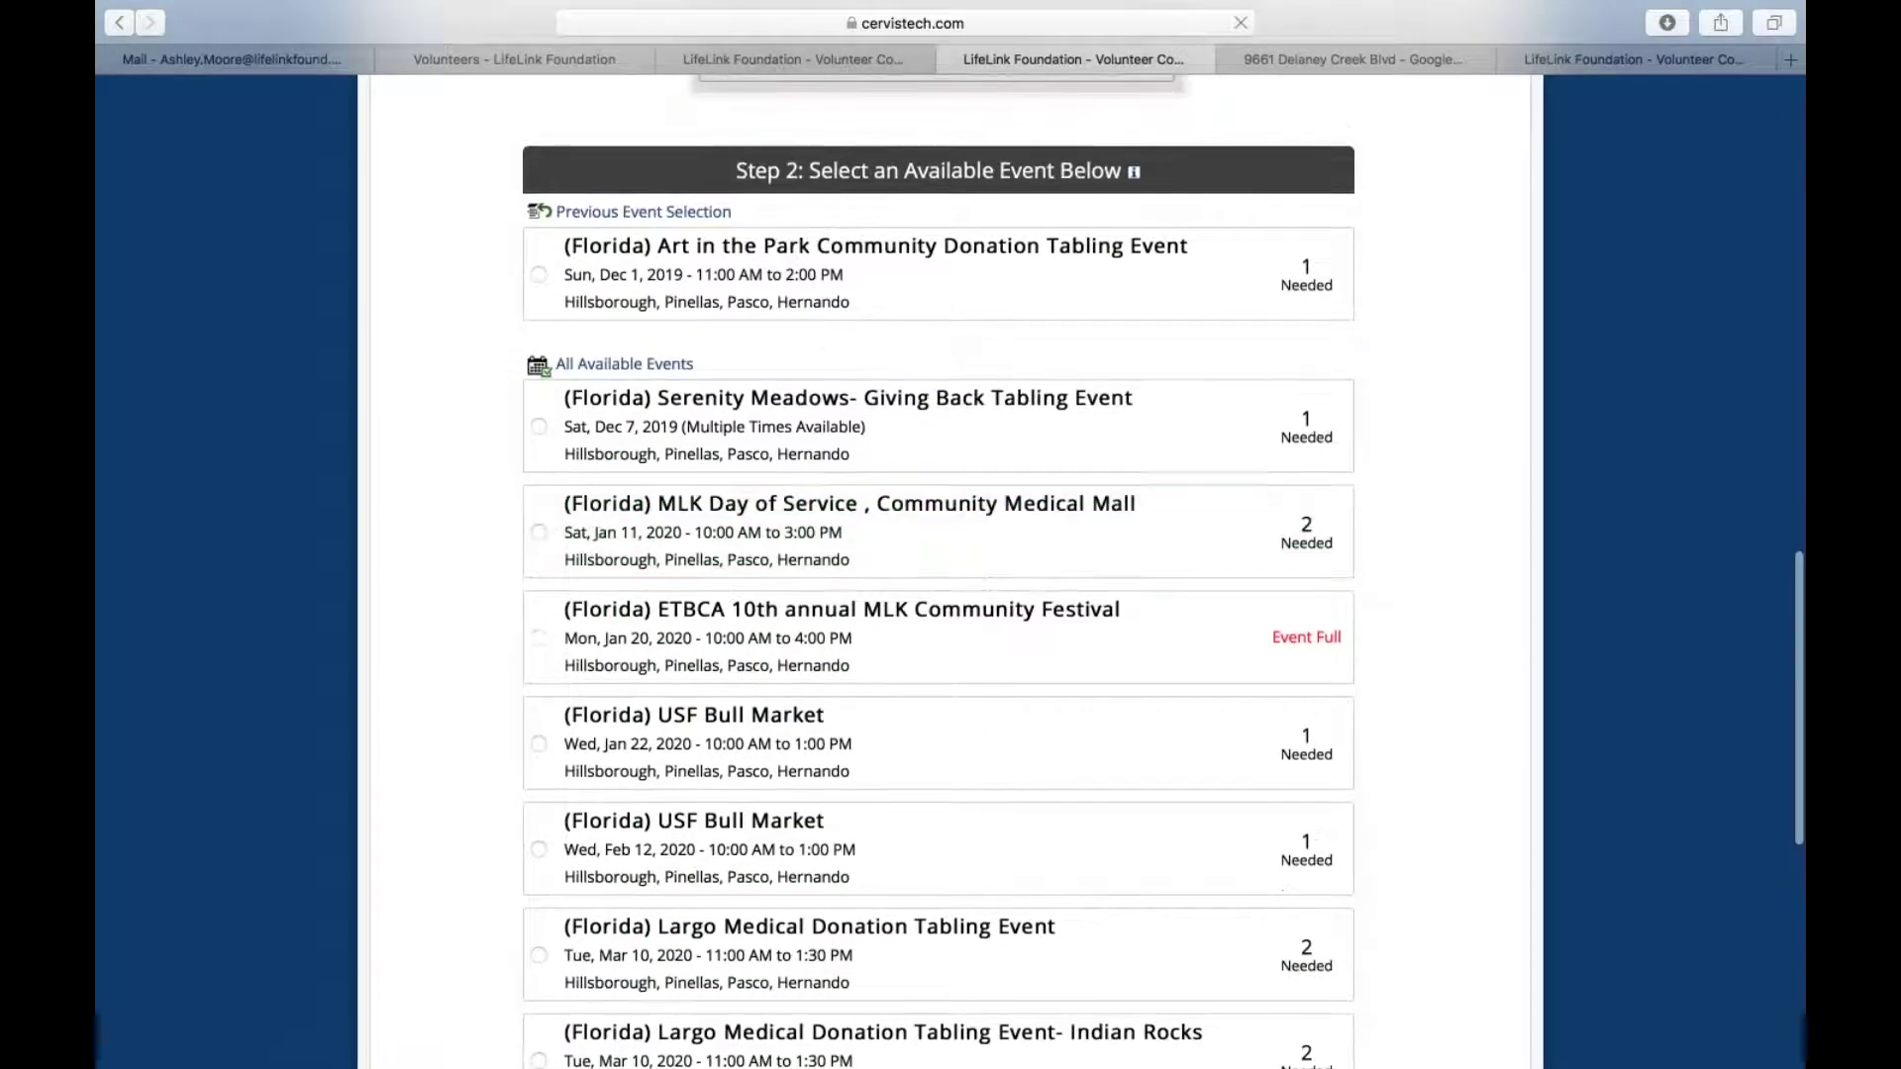
pyautogui.scroll(14, 805, 546)
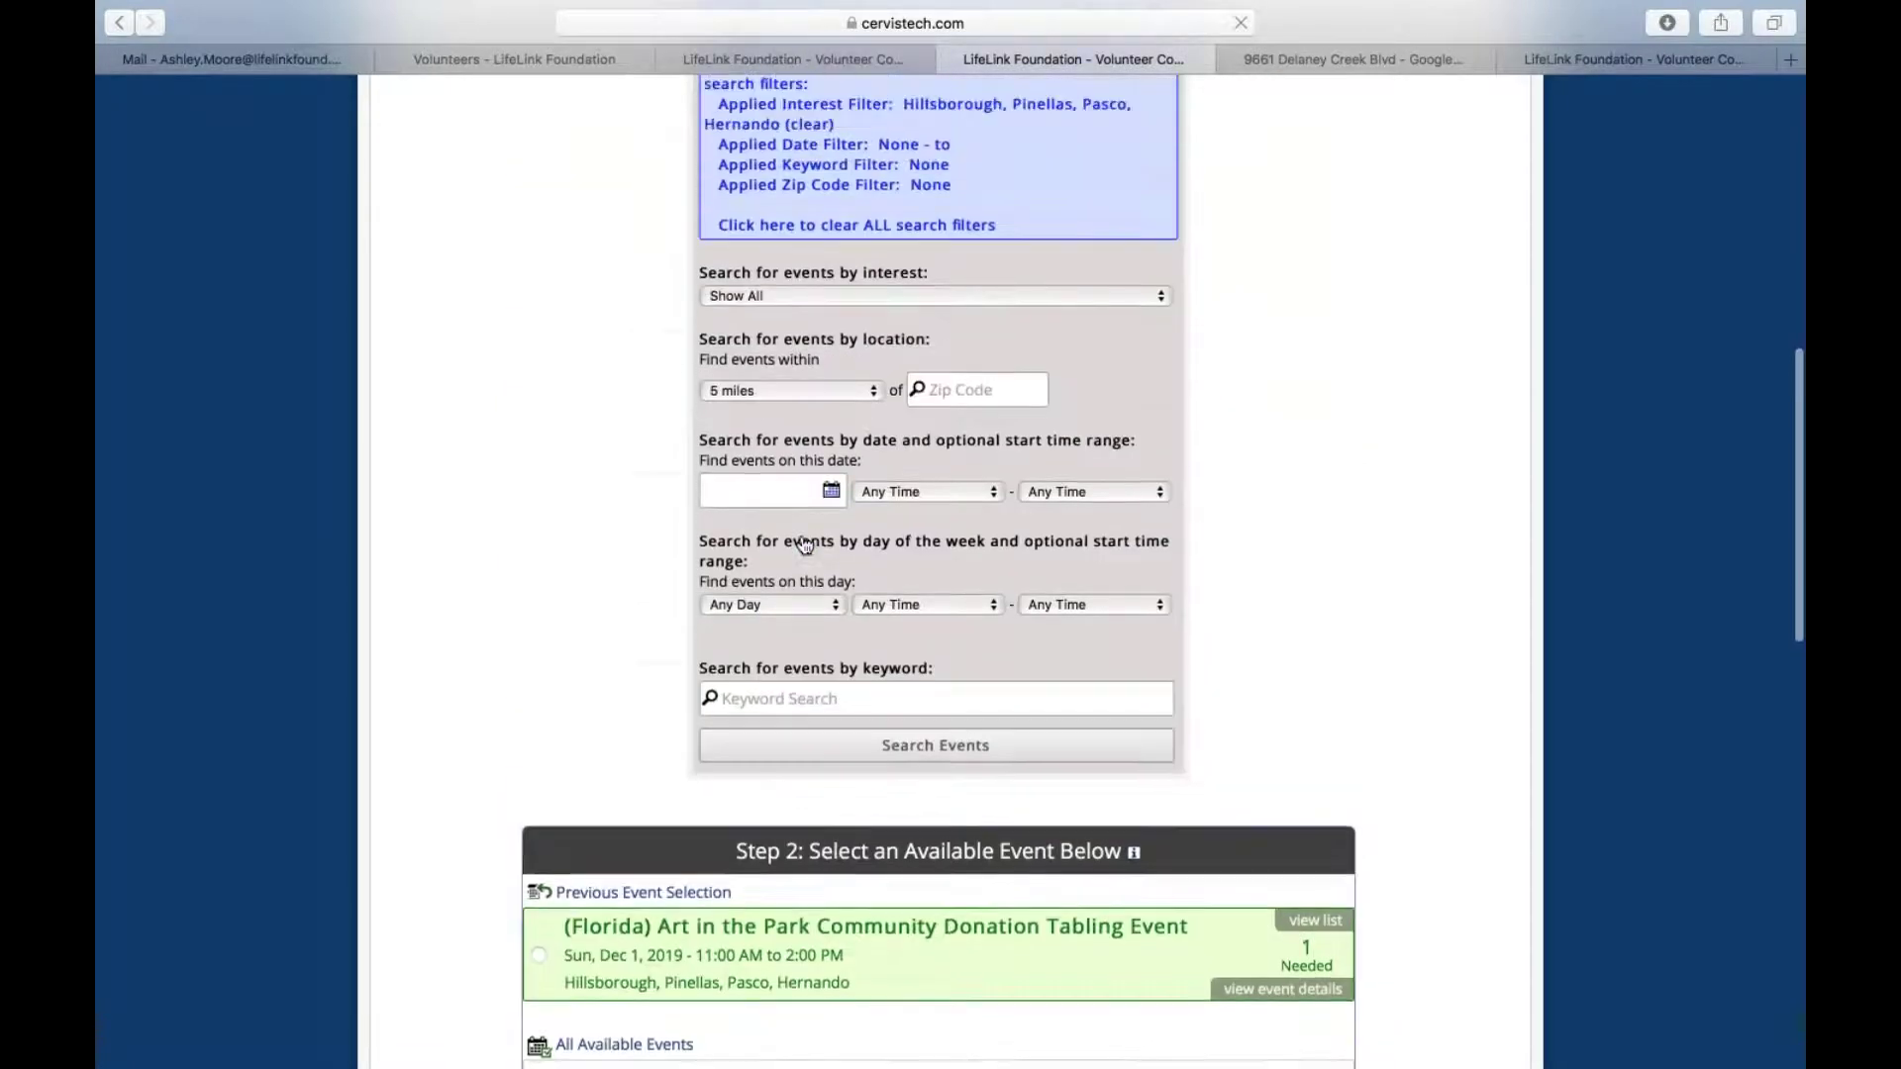
pyautogui.scroll(9, 805, 546)
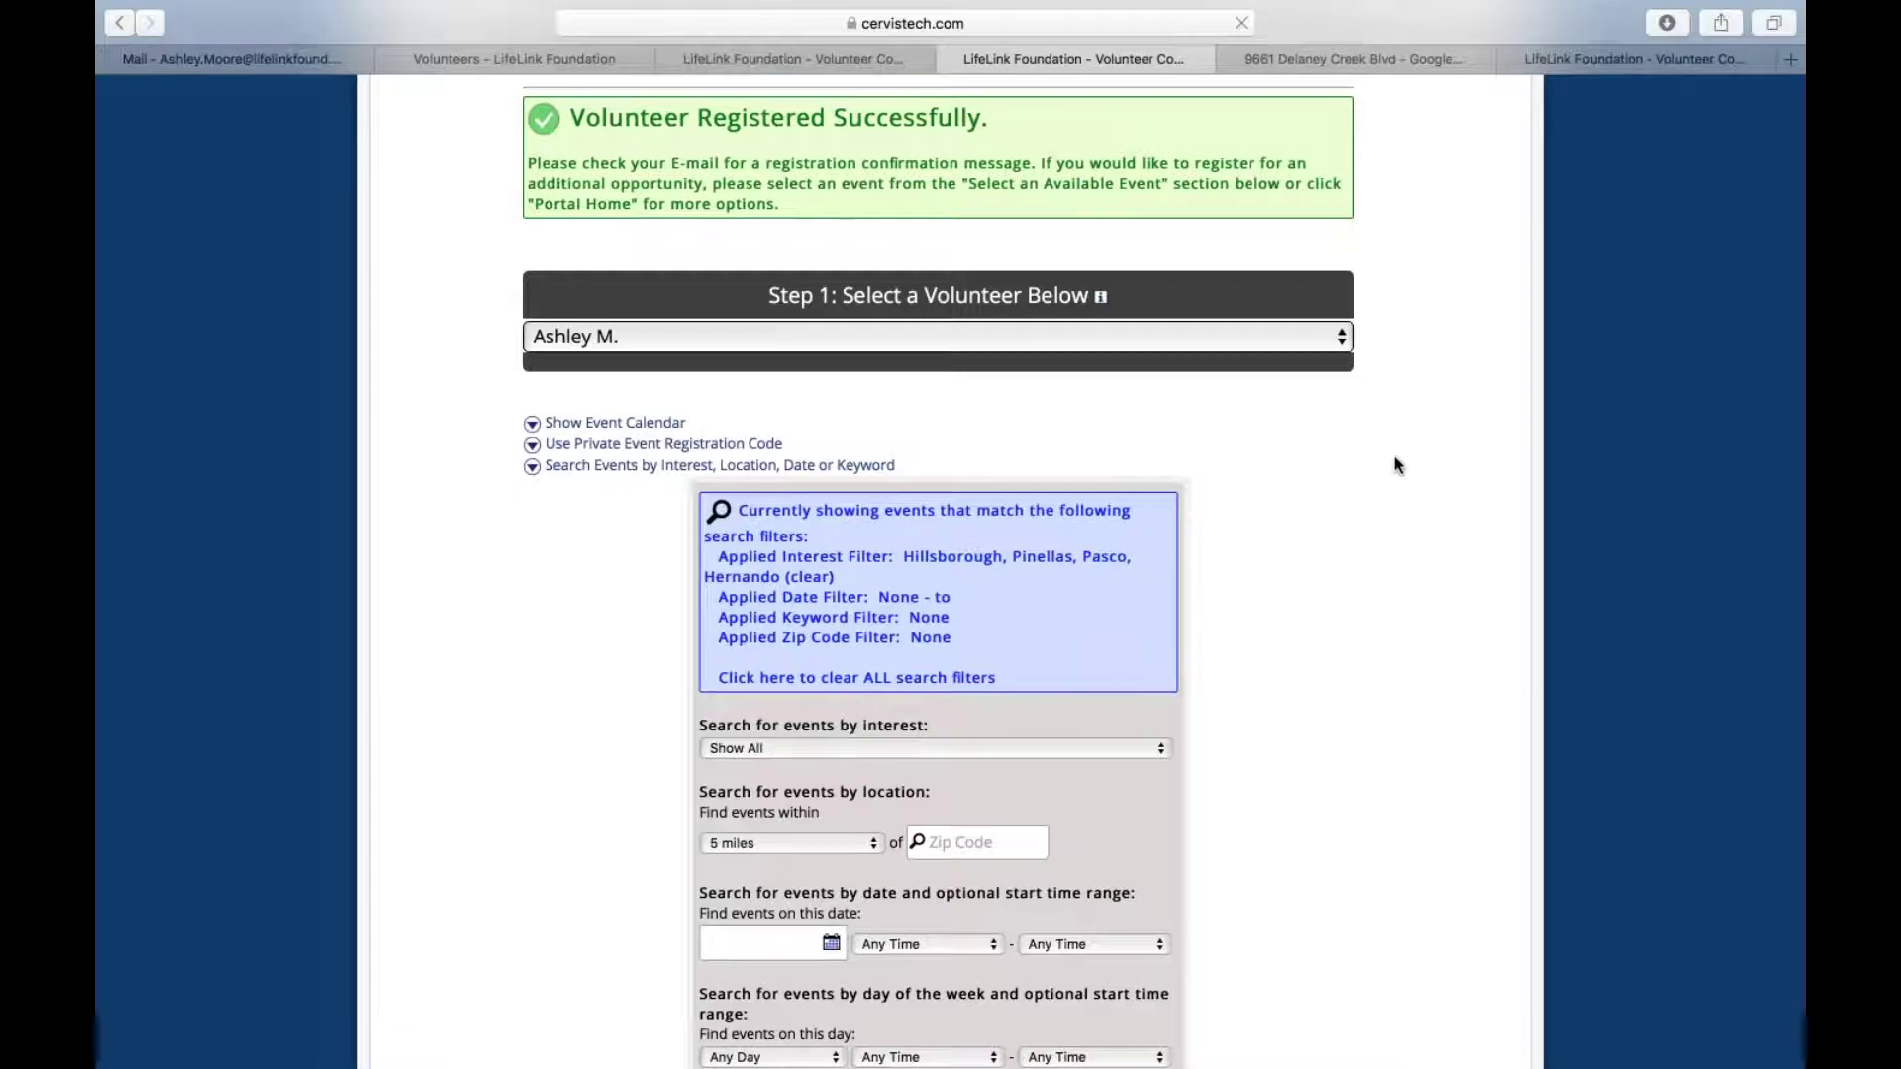
# Use the event calendar to list the events on Saturday, December 7, 2019
pyautogui.click(634, 428)
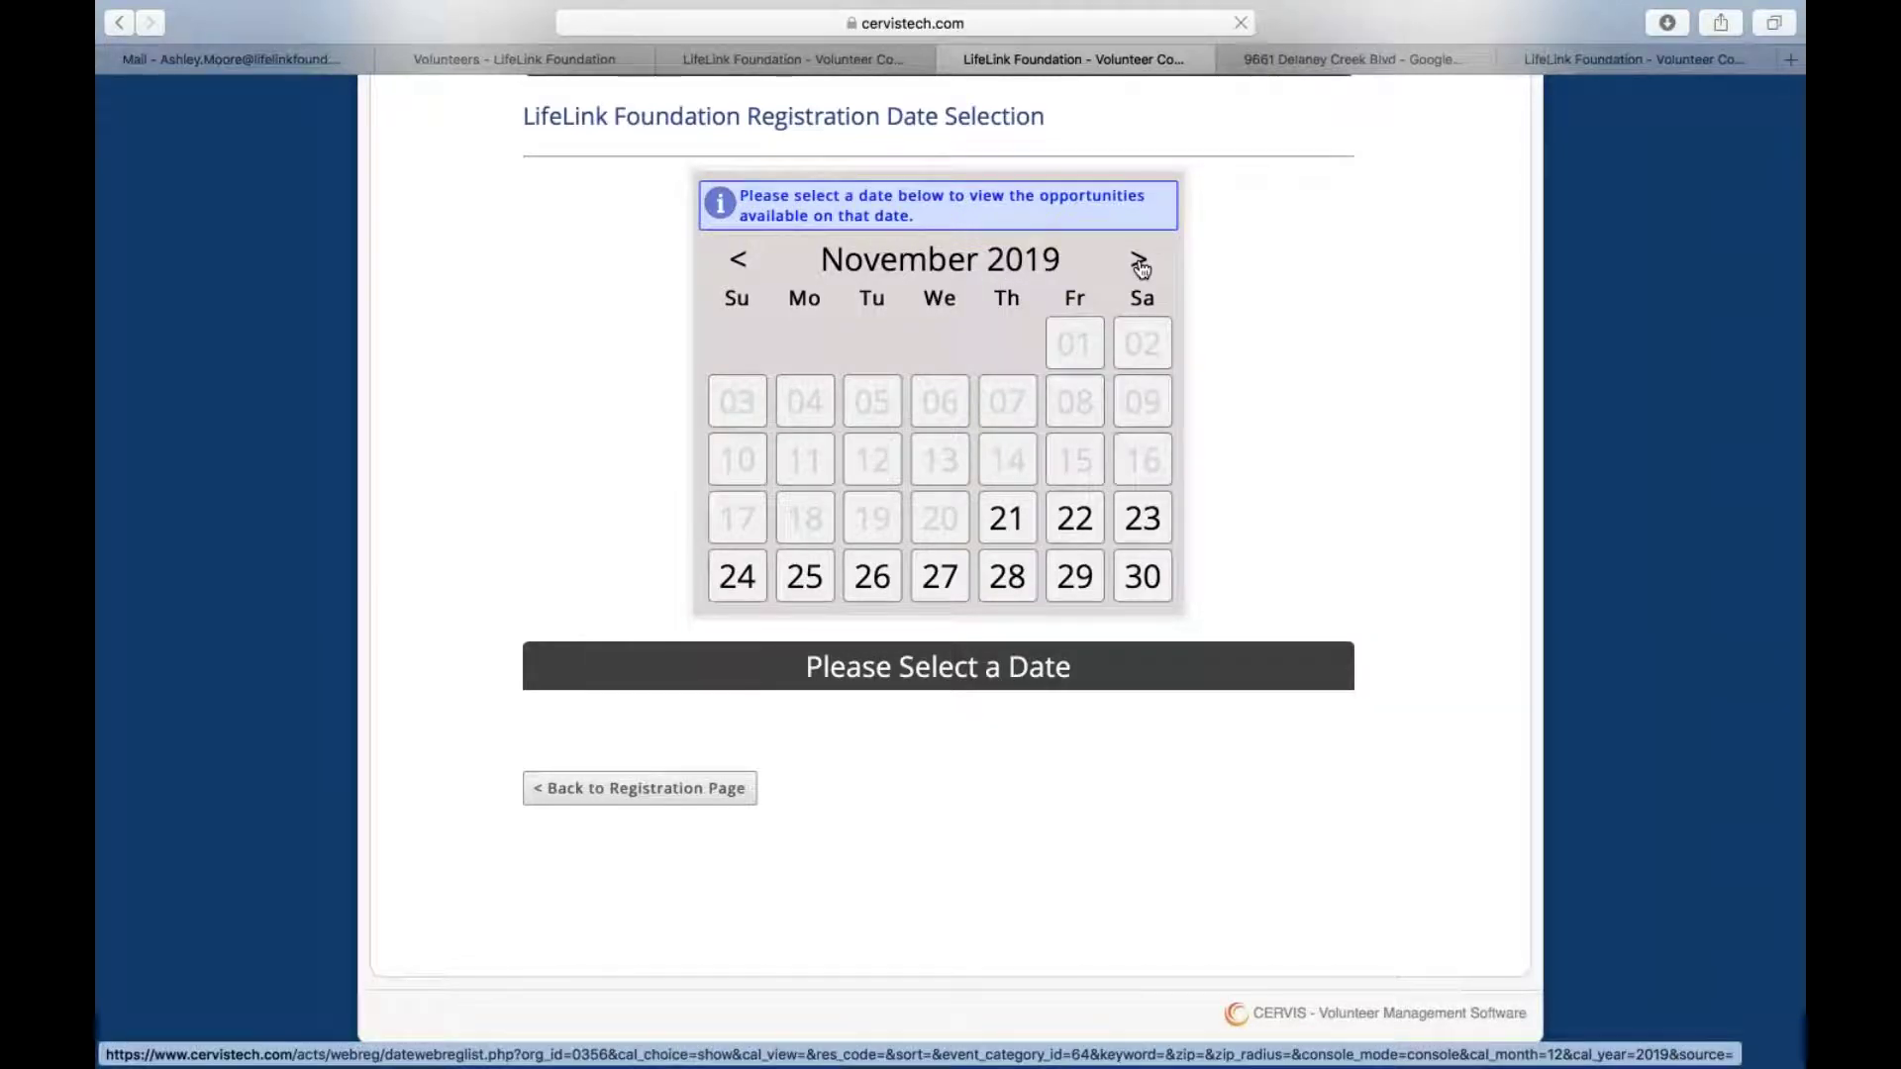
pyautogui.click(1140, 262)
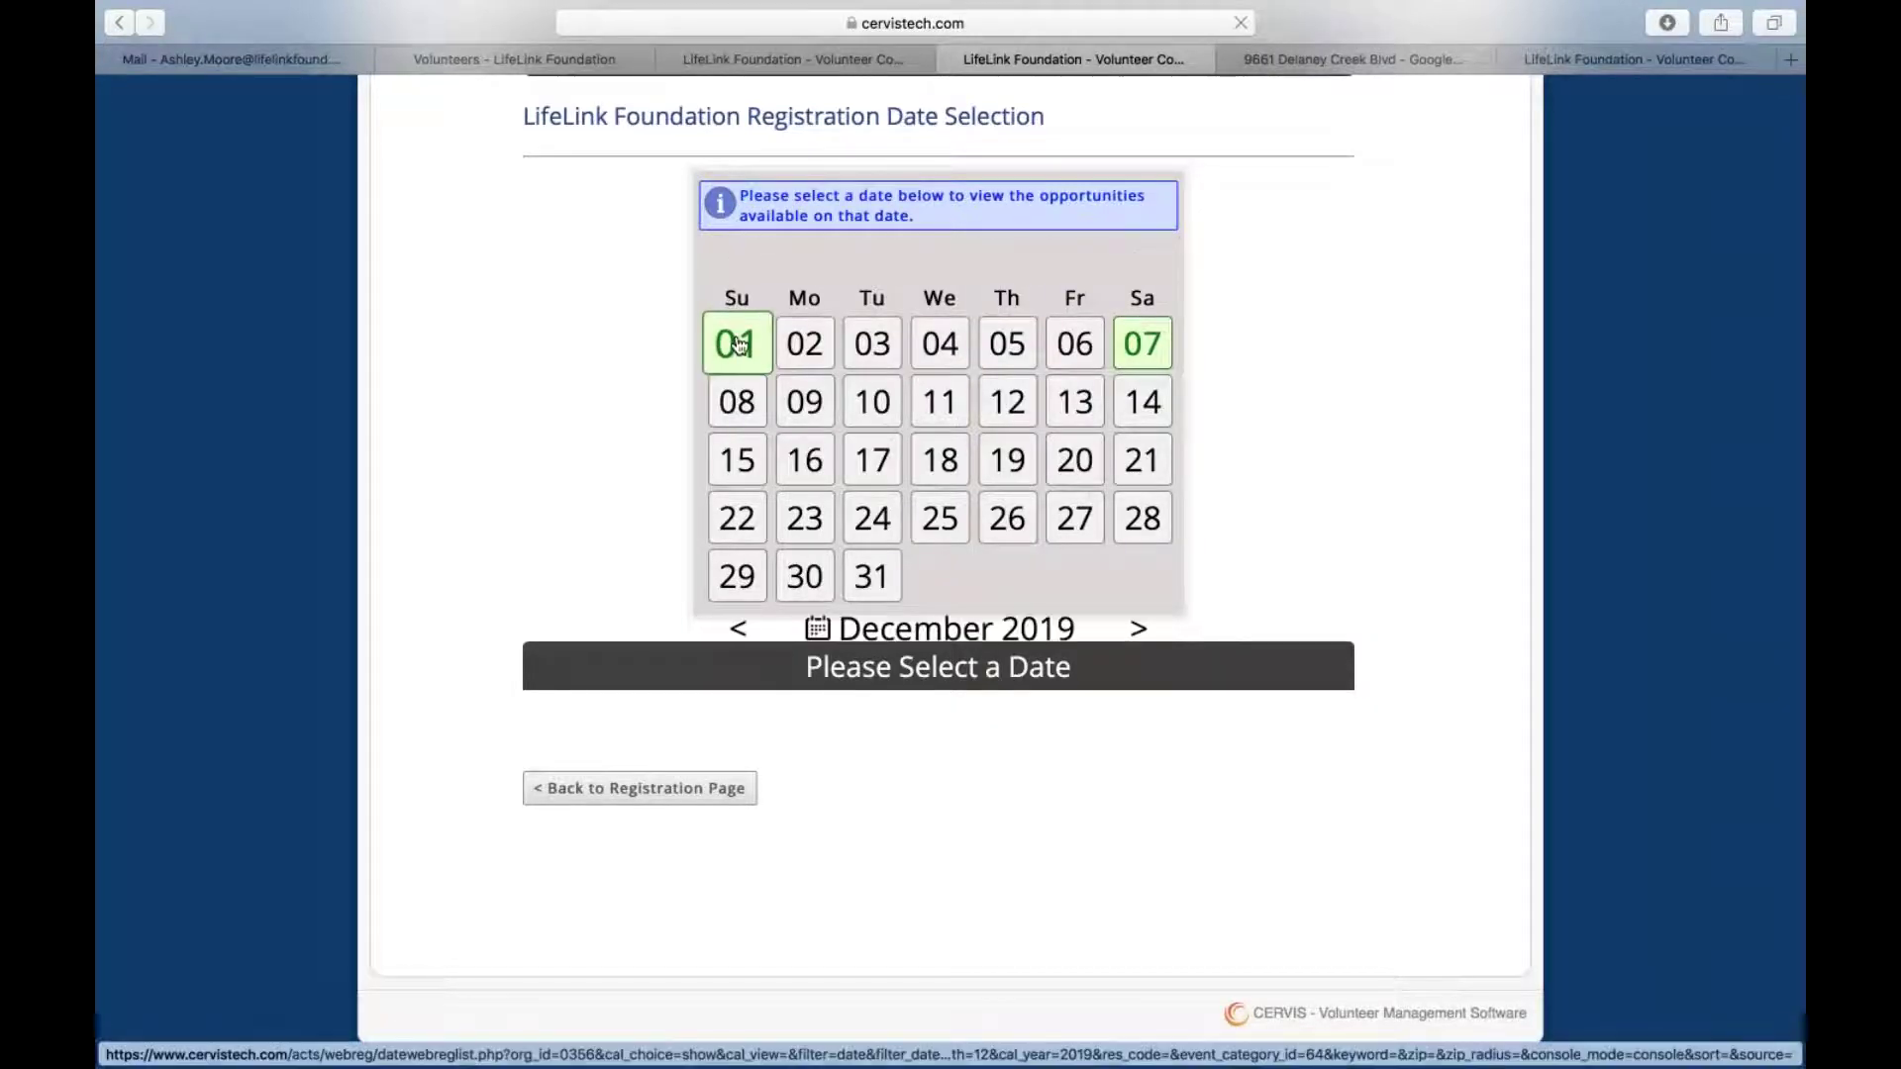
pyautogui.click(1139, 343)
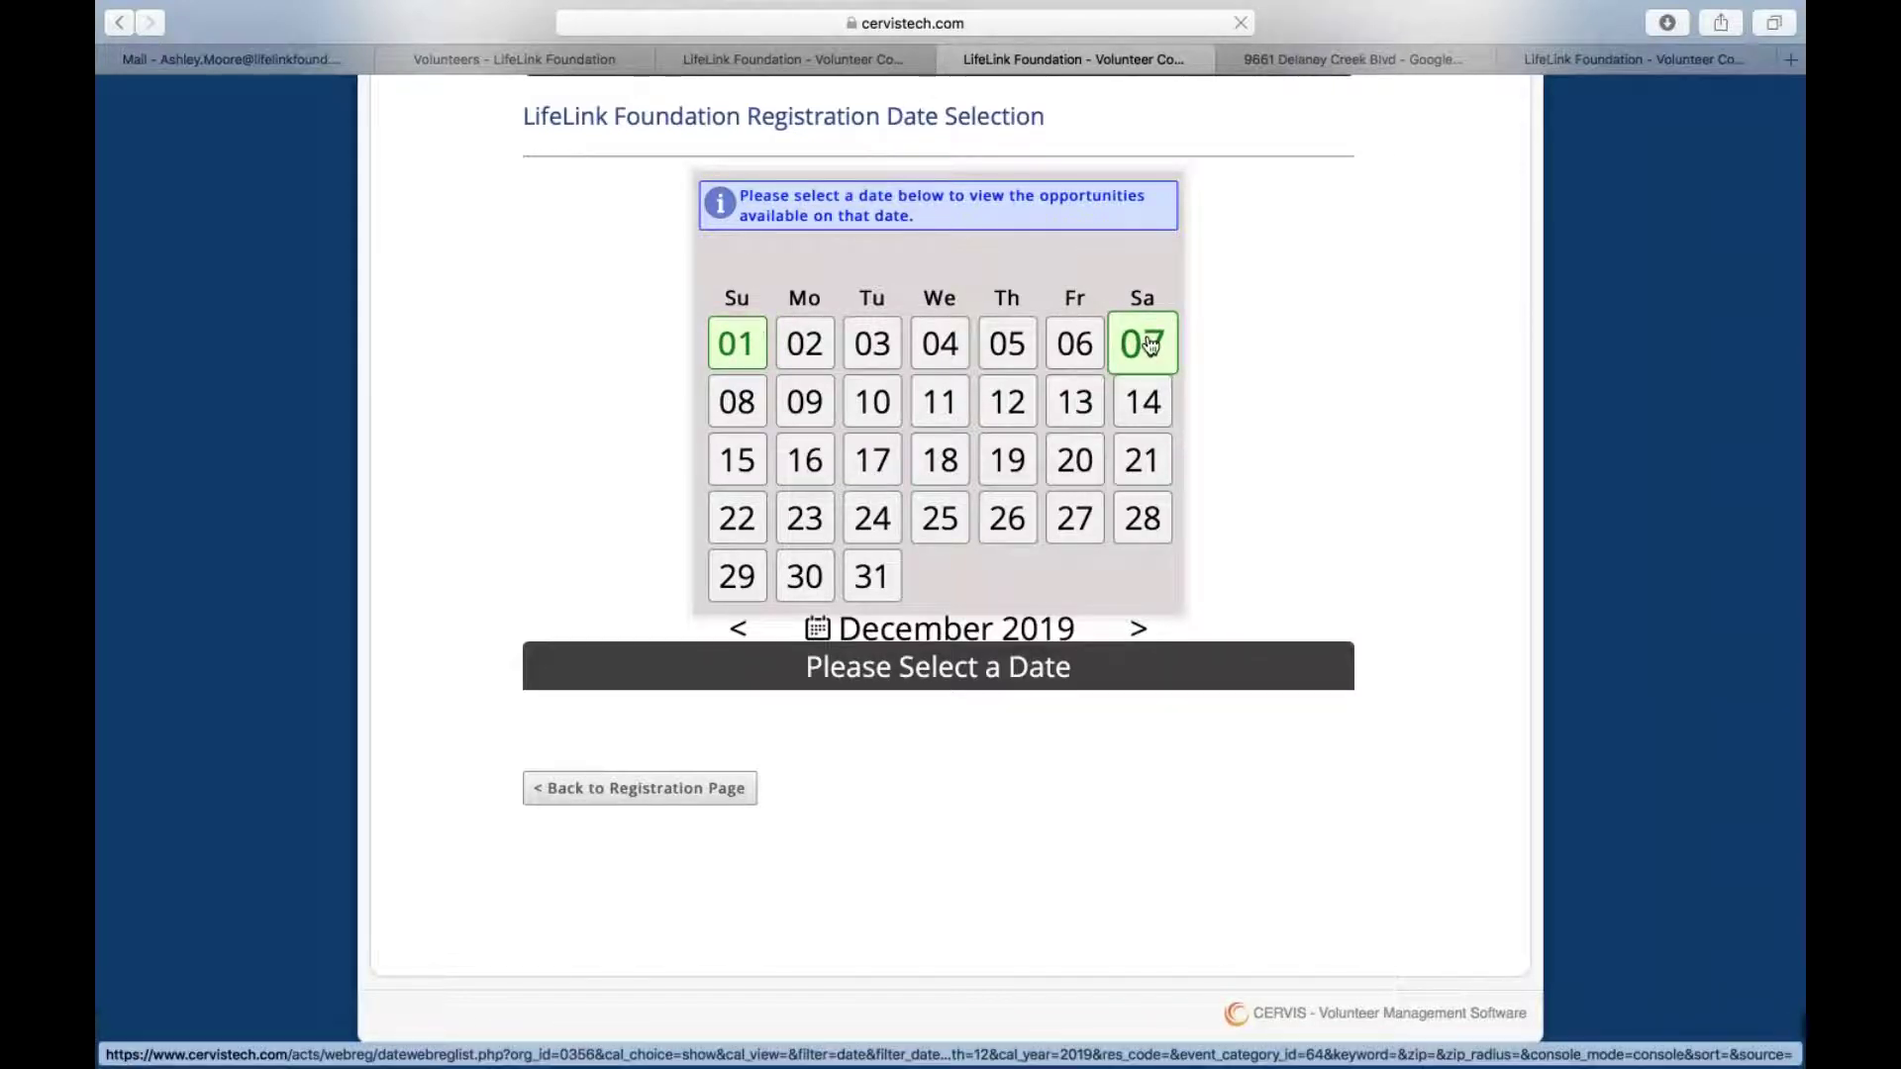
pyautogui.moveTo(705, 782)
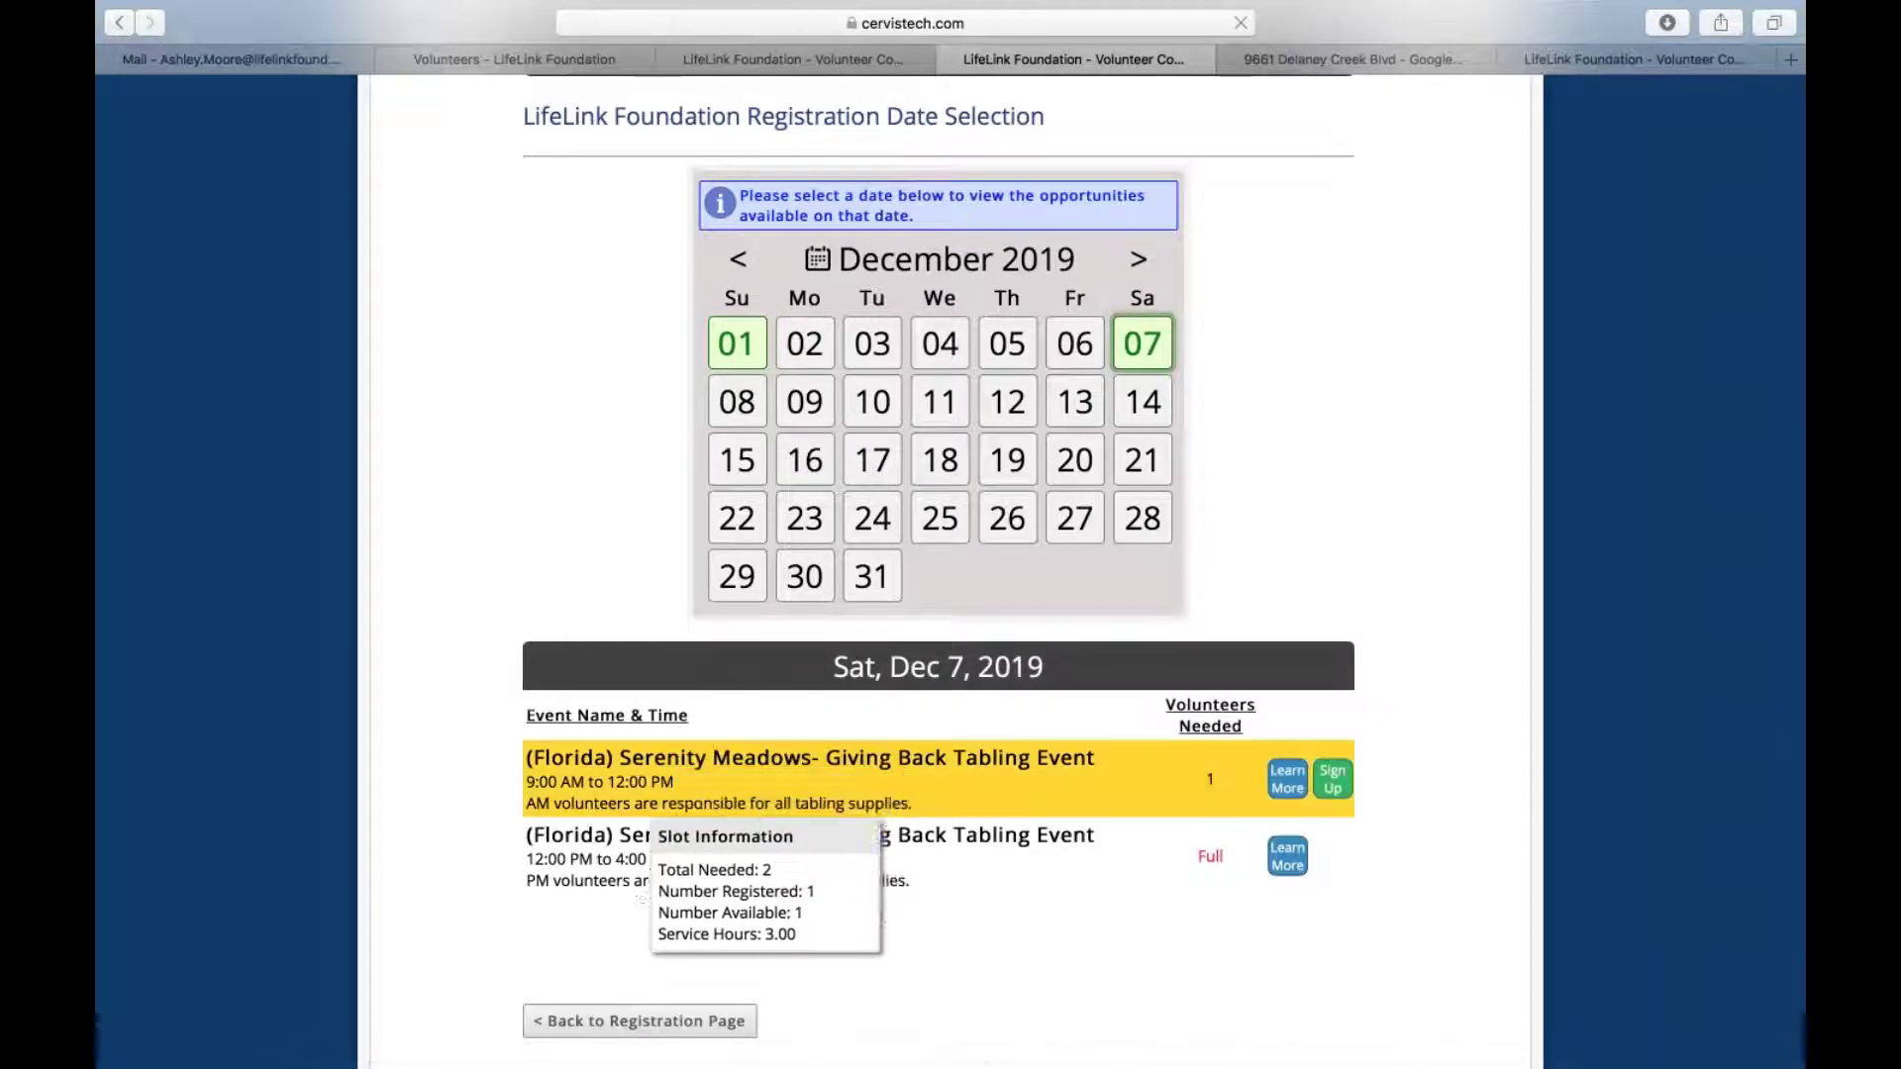
# Open the morning Serenity Meadows Giving Back event details and scroll through its slots and location
pyautogui.click(1287, 779)
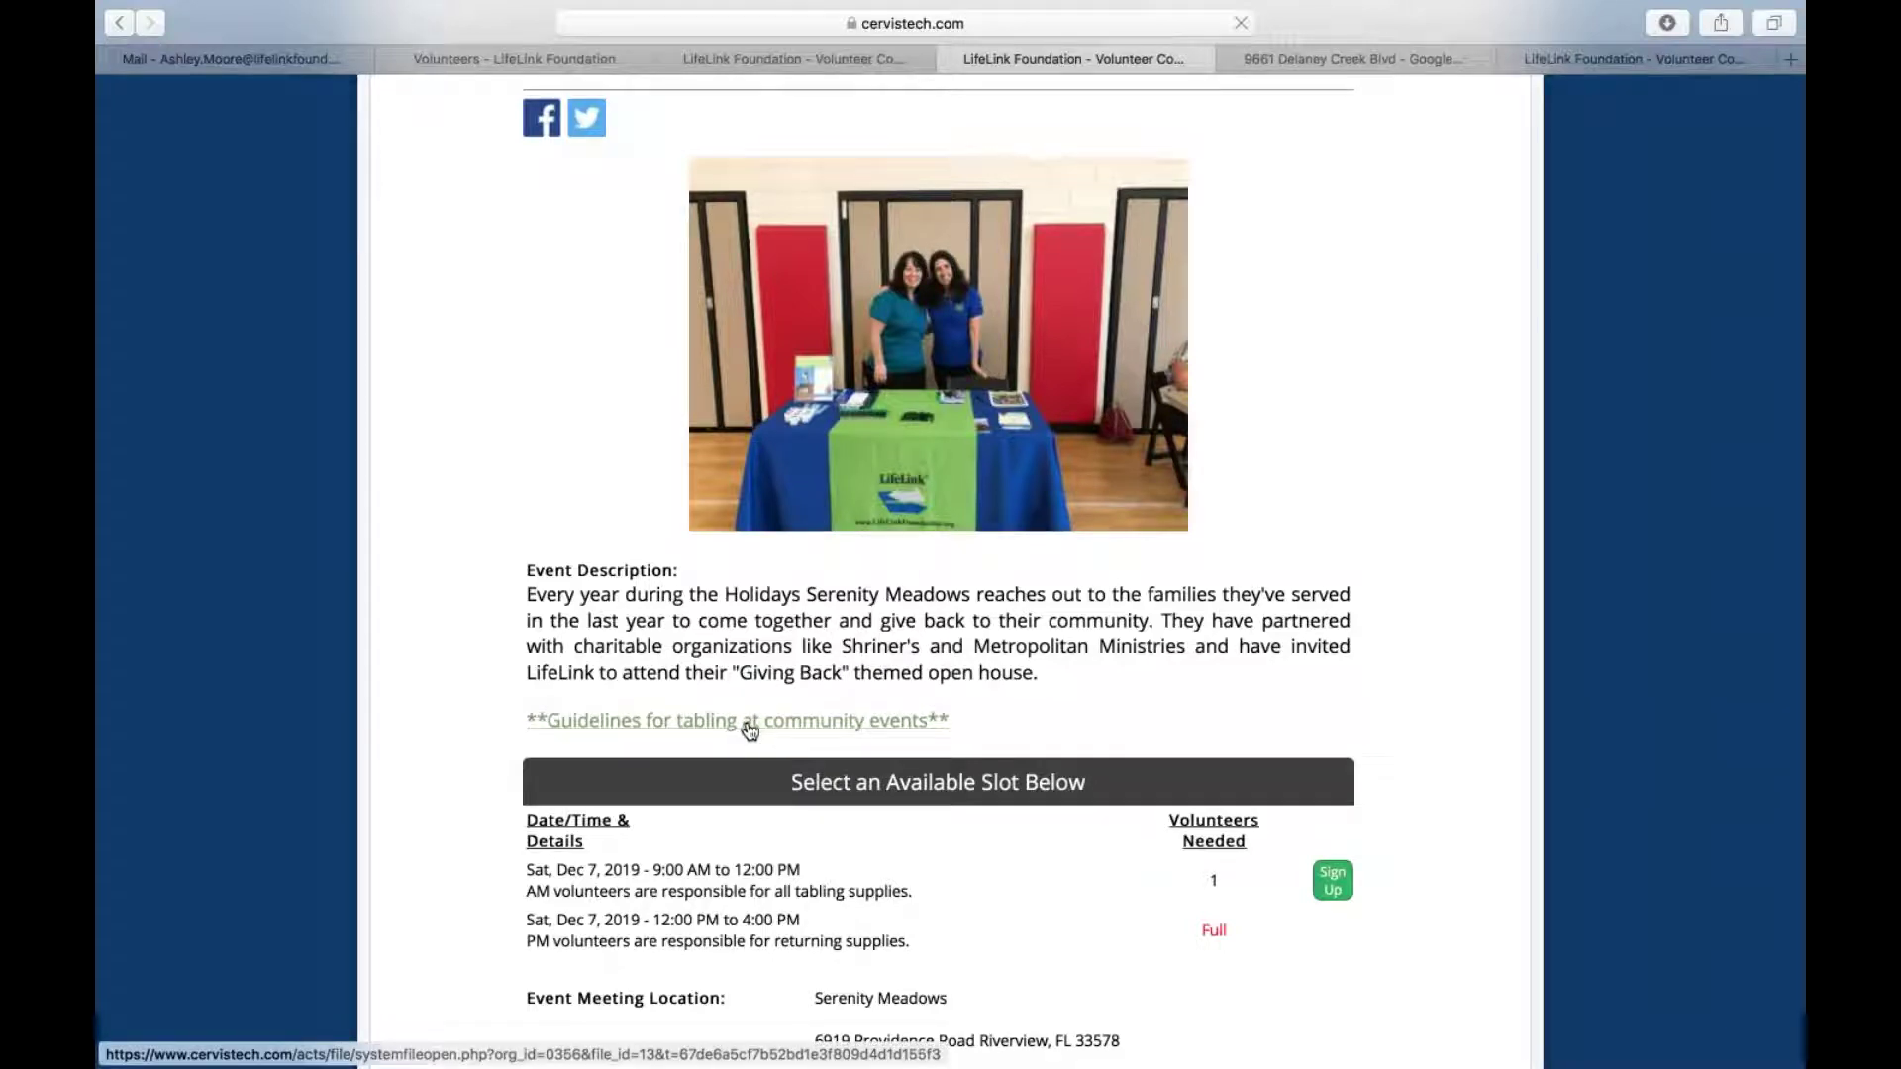
pyautogui.scroll(-5, 749, 729)
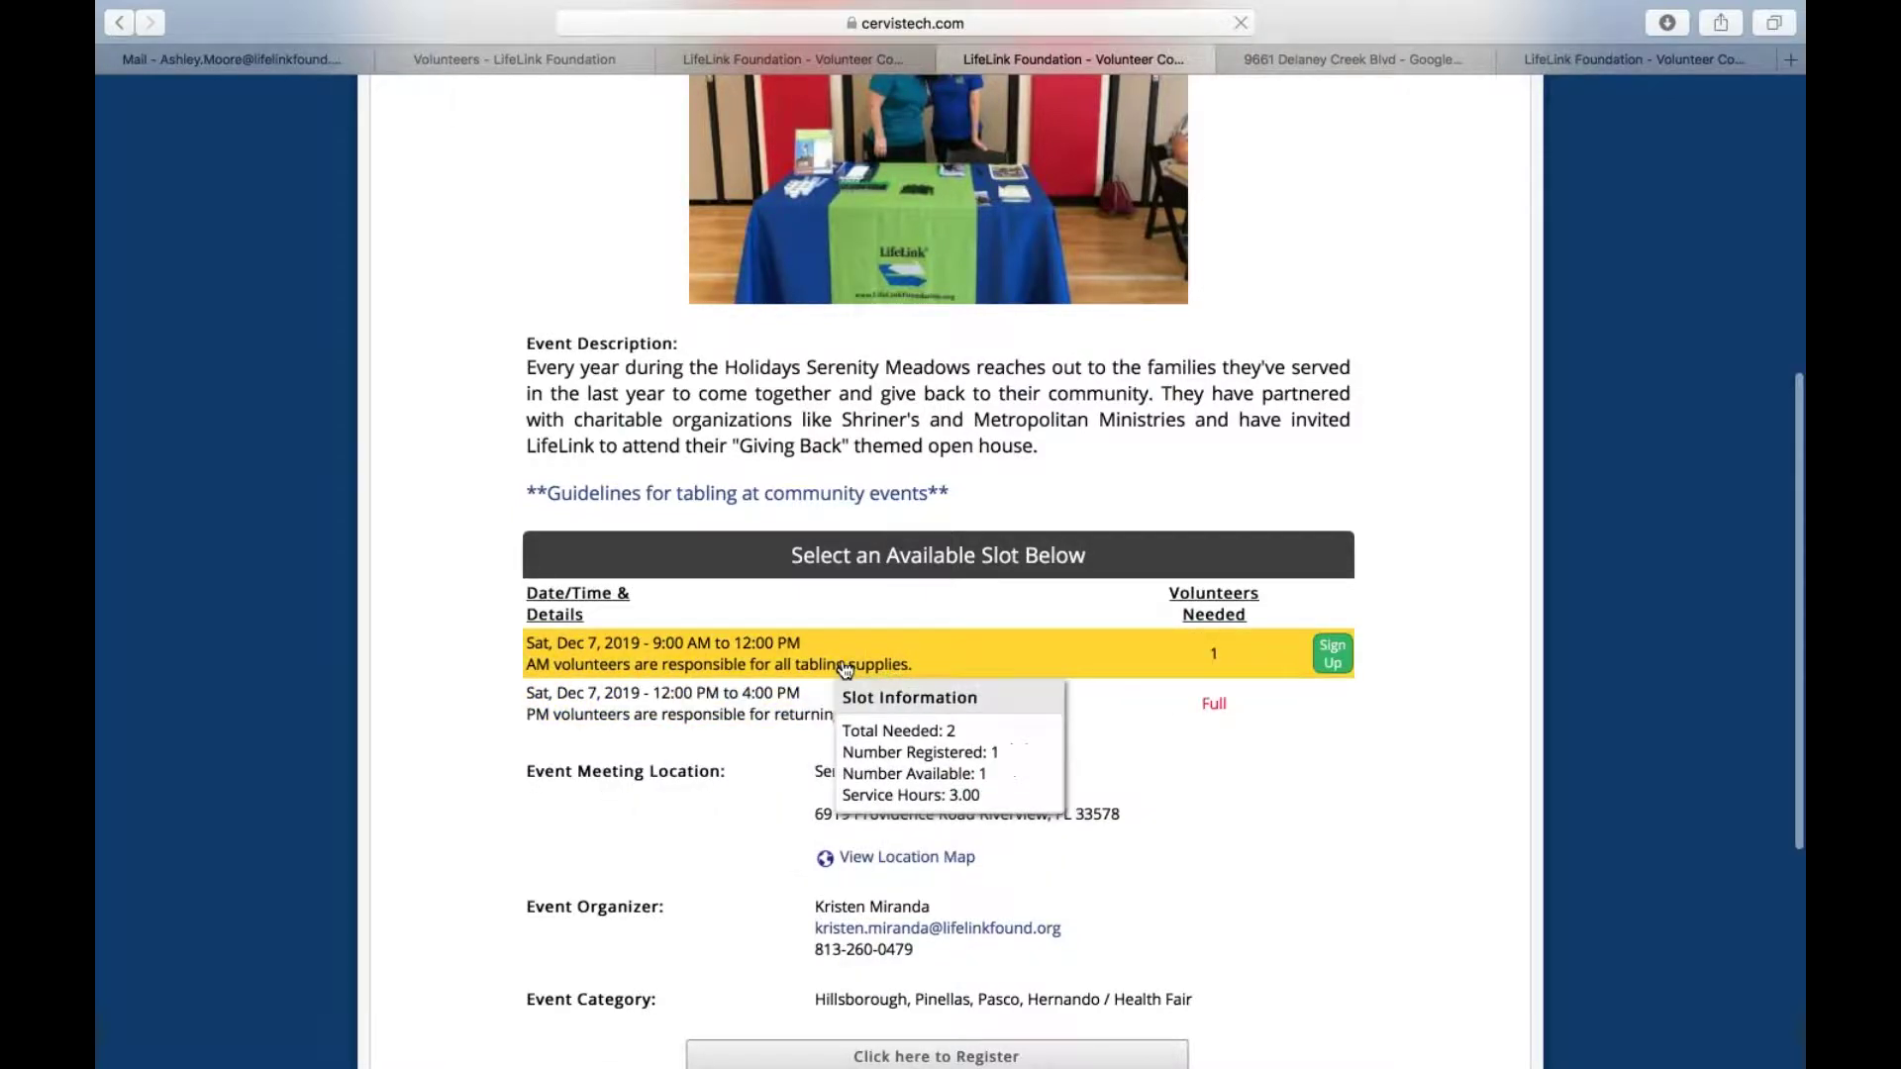
pyautogui.scroll(-3, 1010, 734)
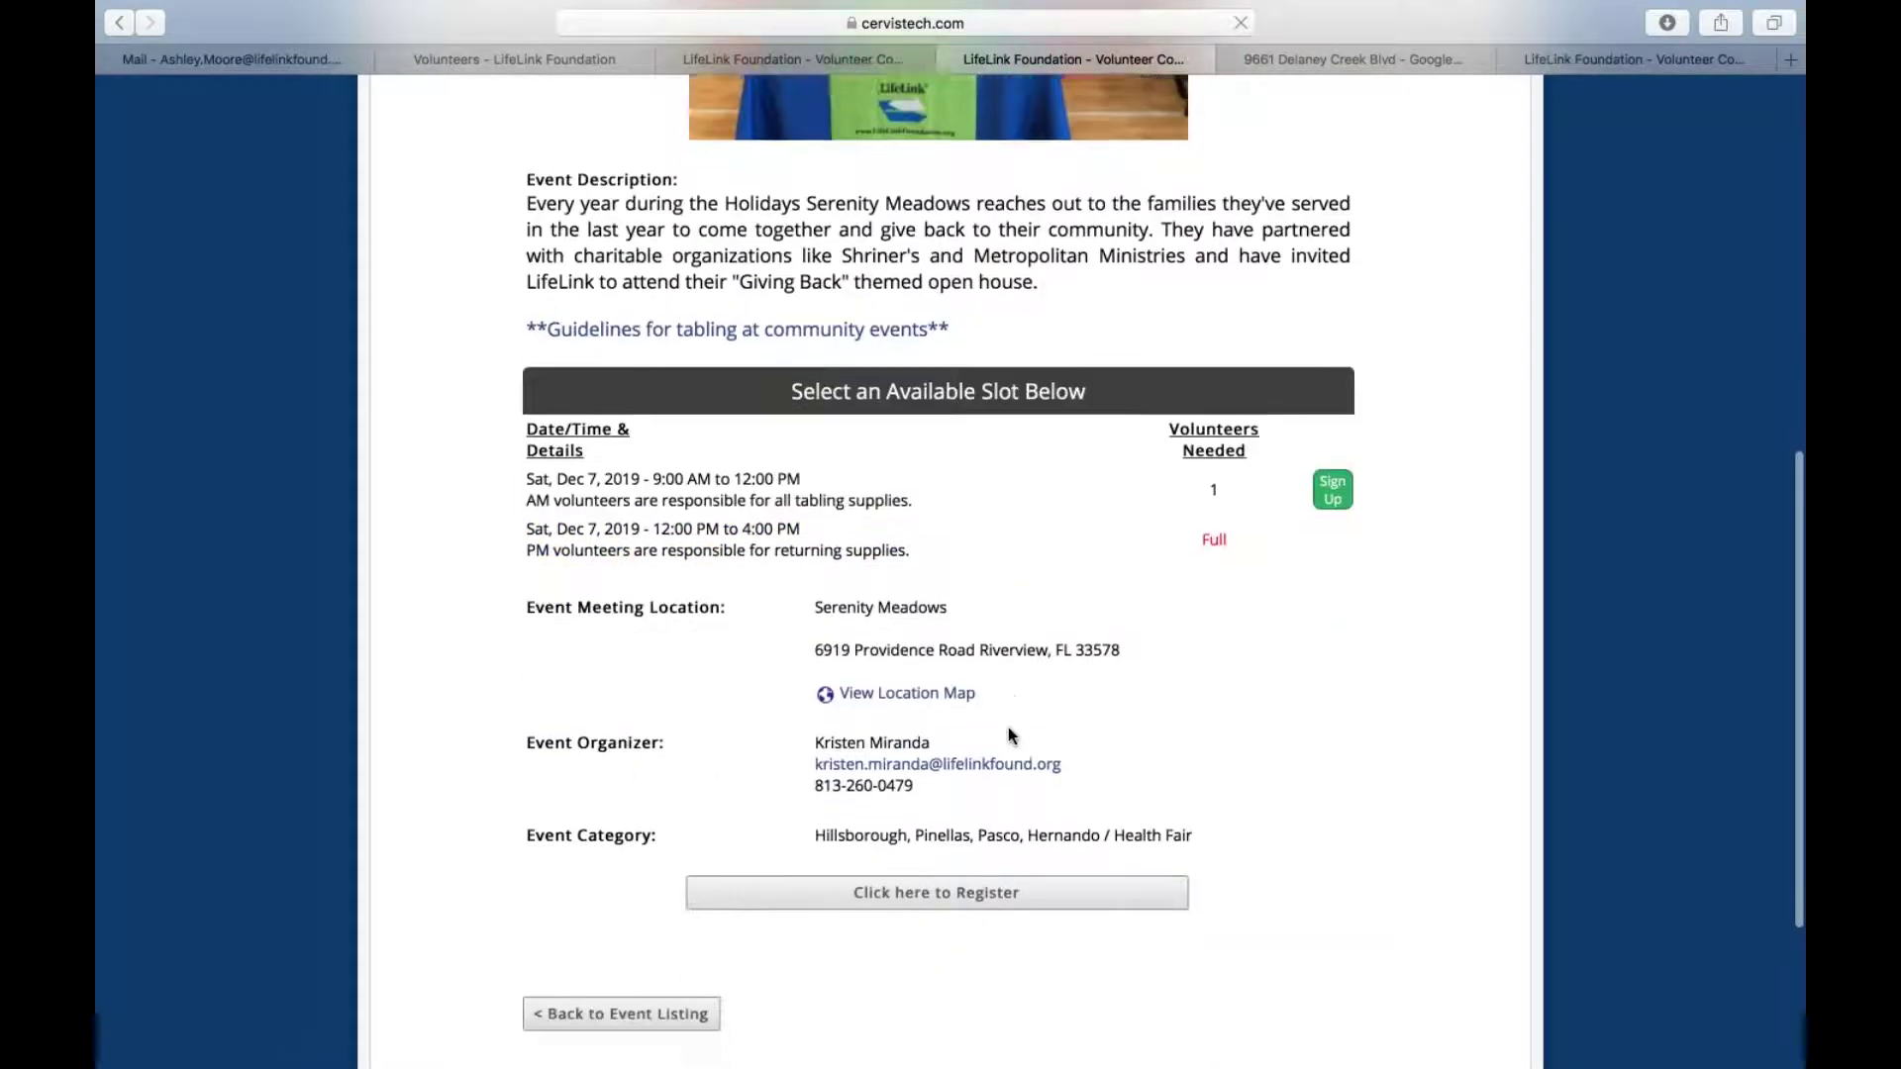
pyautogui.scroll(-1, 1009, 729)
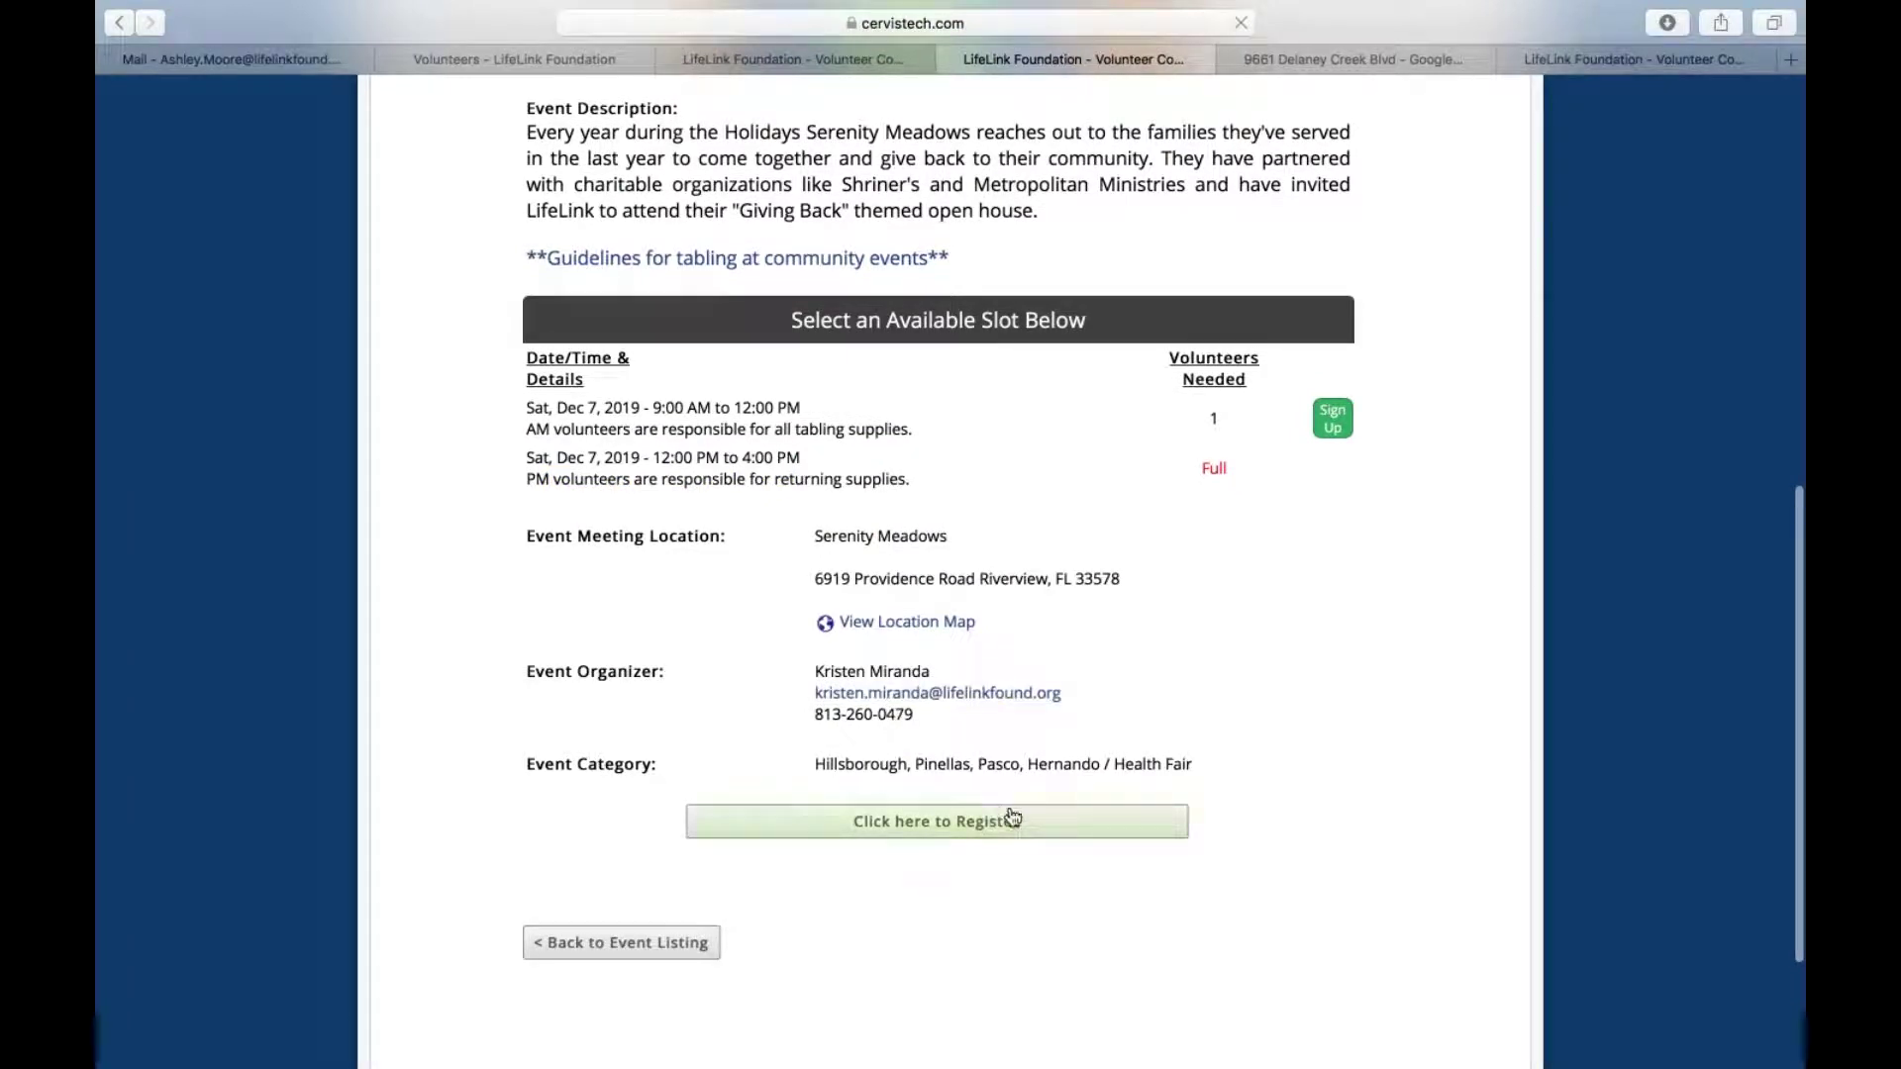
# Go back to the LifeLink Foundation Event Registration page and scroll through its event list
pyautogui.click(880, 836)
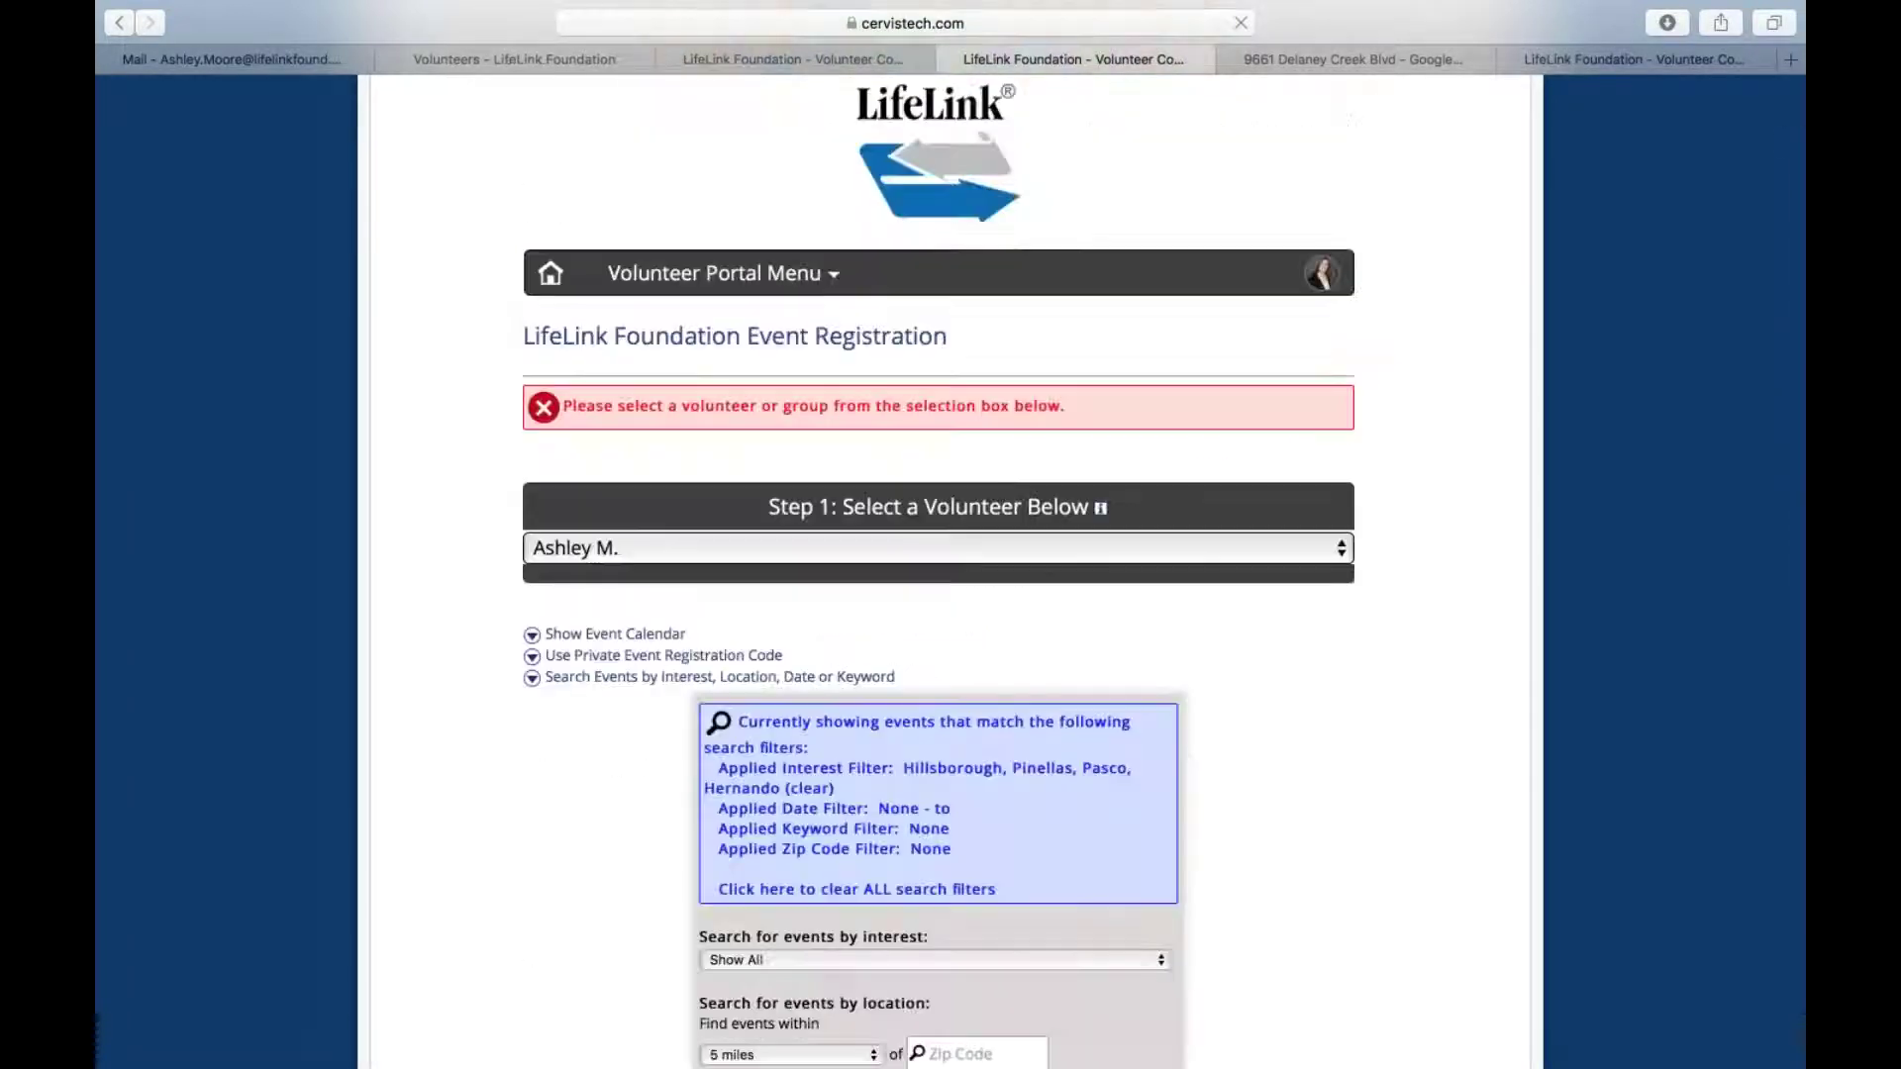
pyautogui.scroll(-10, 950, 575)
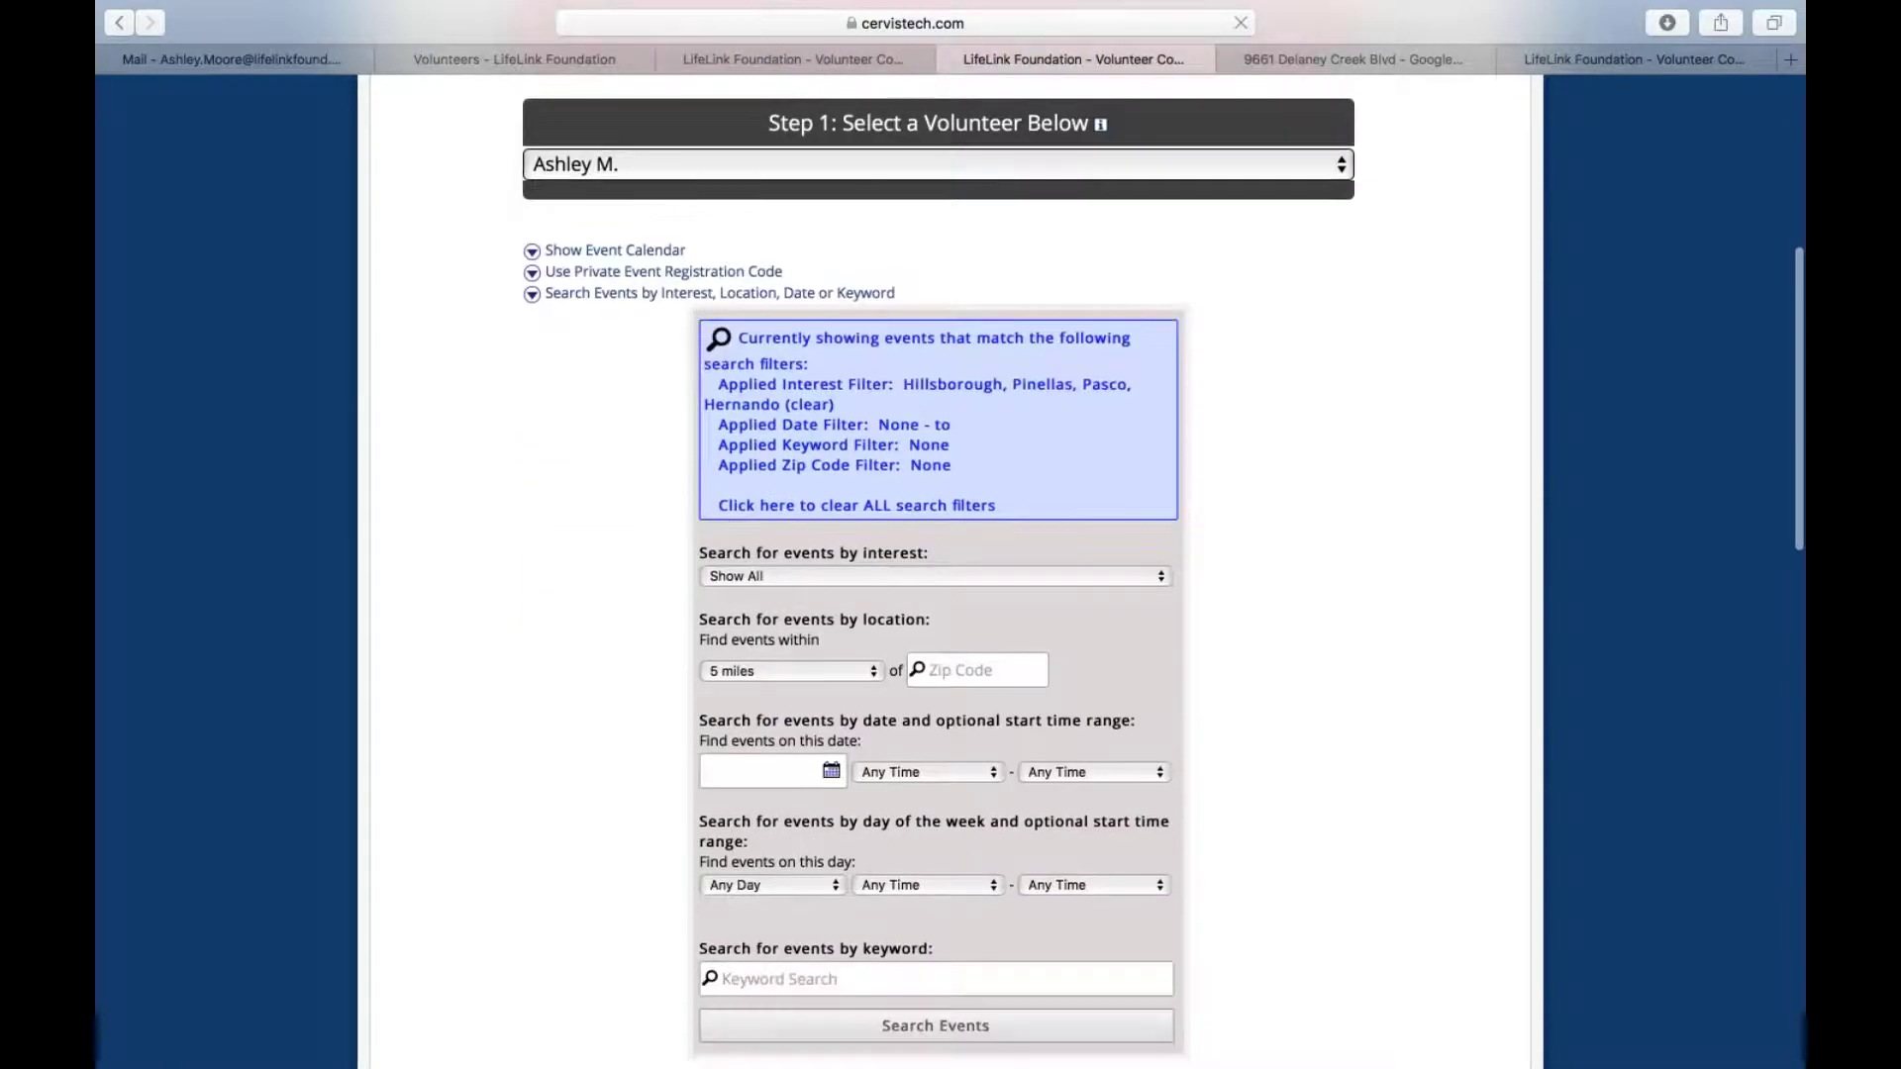
pyautogui.scroll(-5, 950, 693)
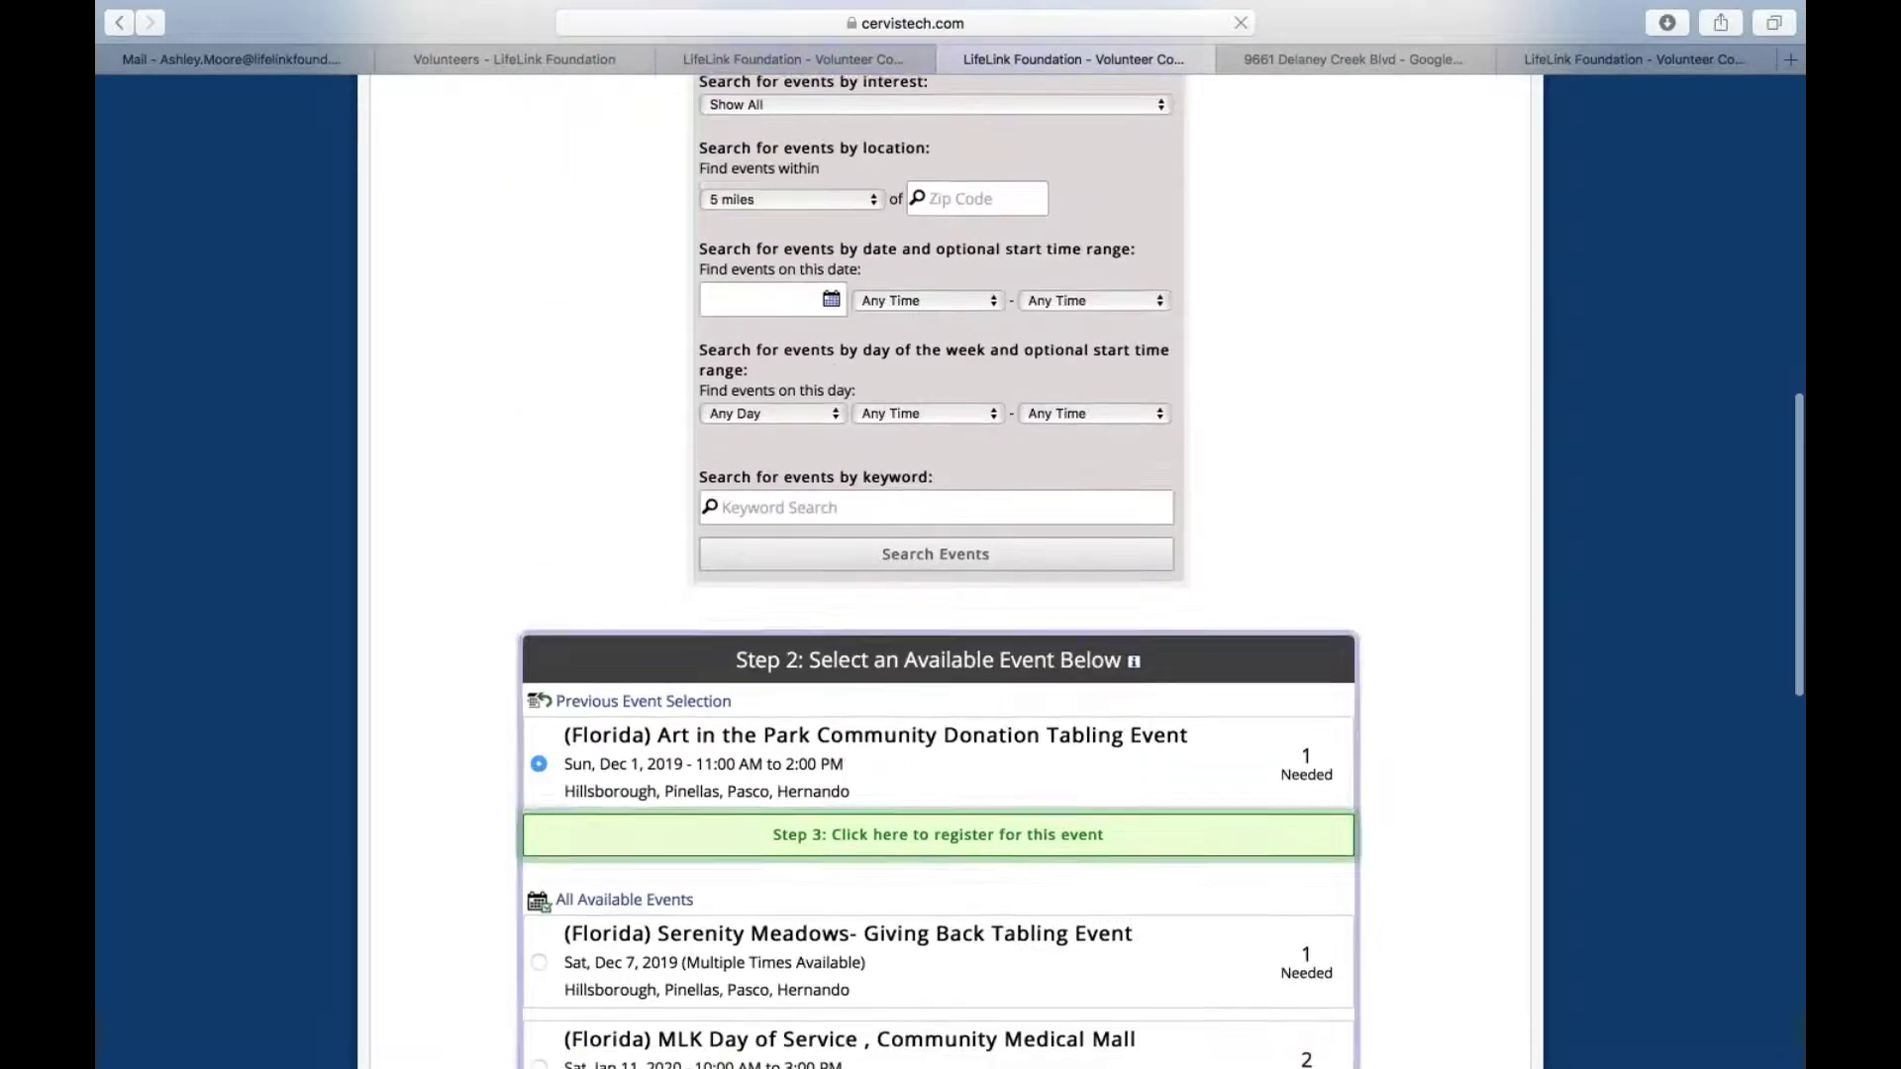
pyautogui.scroll(-4, 950, 693)
pyautogui.scroll(-3, 814, 812)
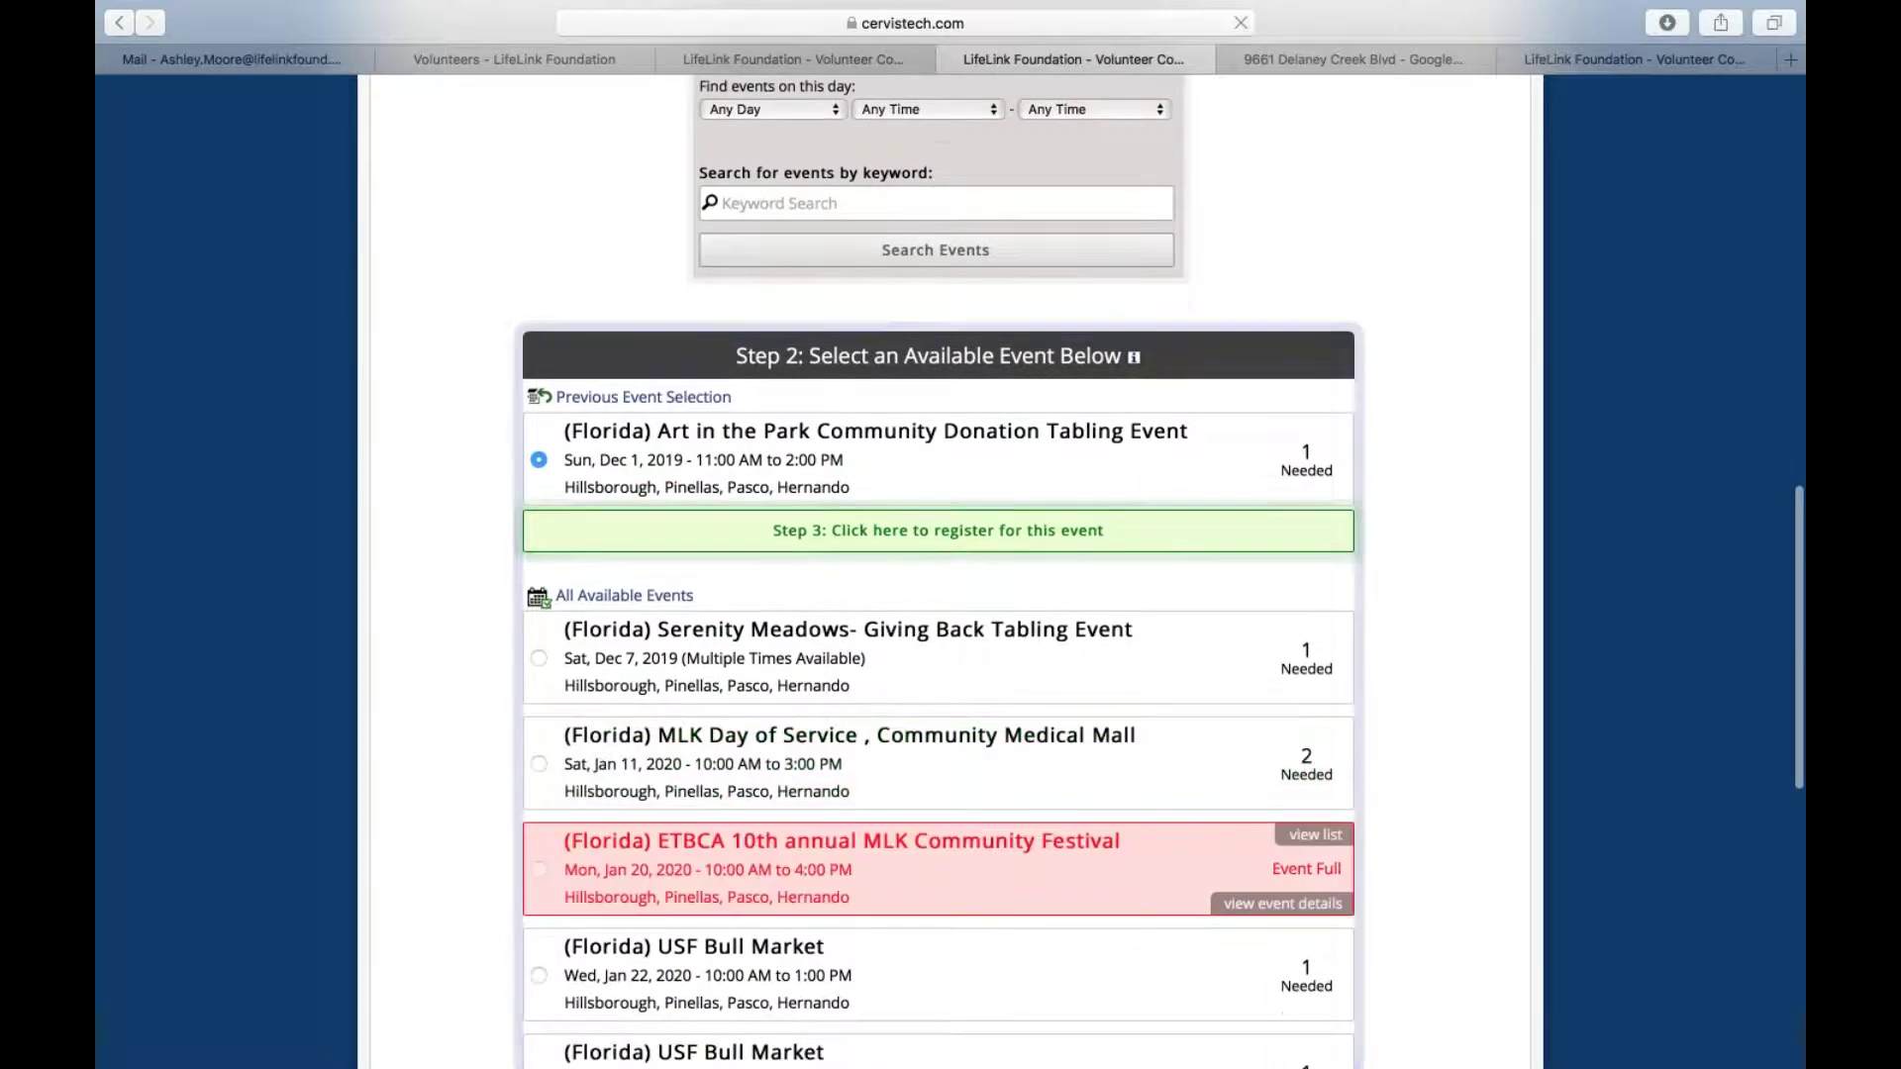
pyautogui.scroll(11, 814, 515)
# Use the event calendar to list the events on Monday, January 20, 2020
pyautogui.click(637, 615)
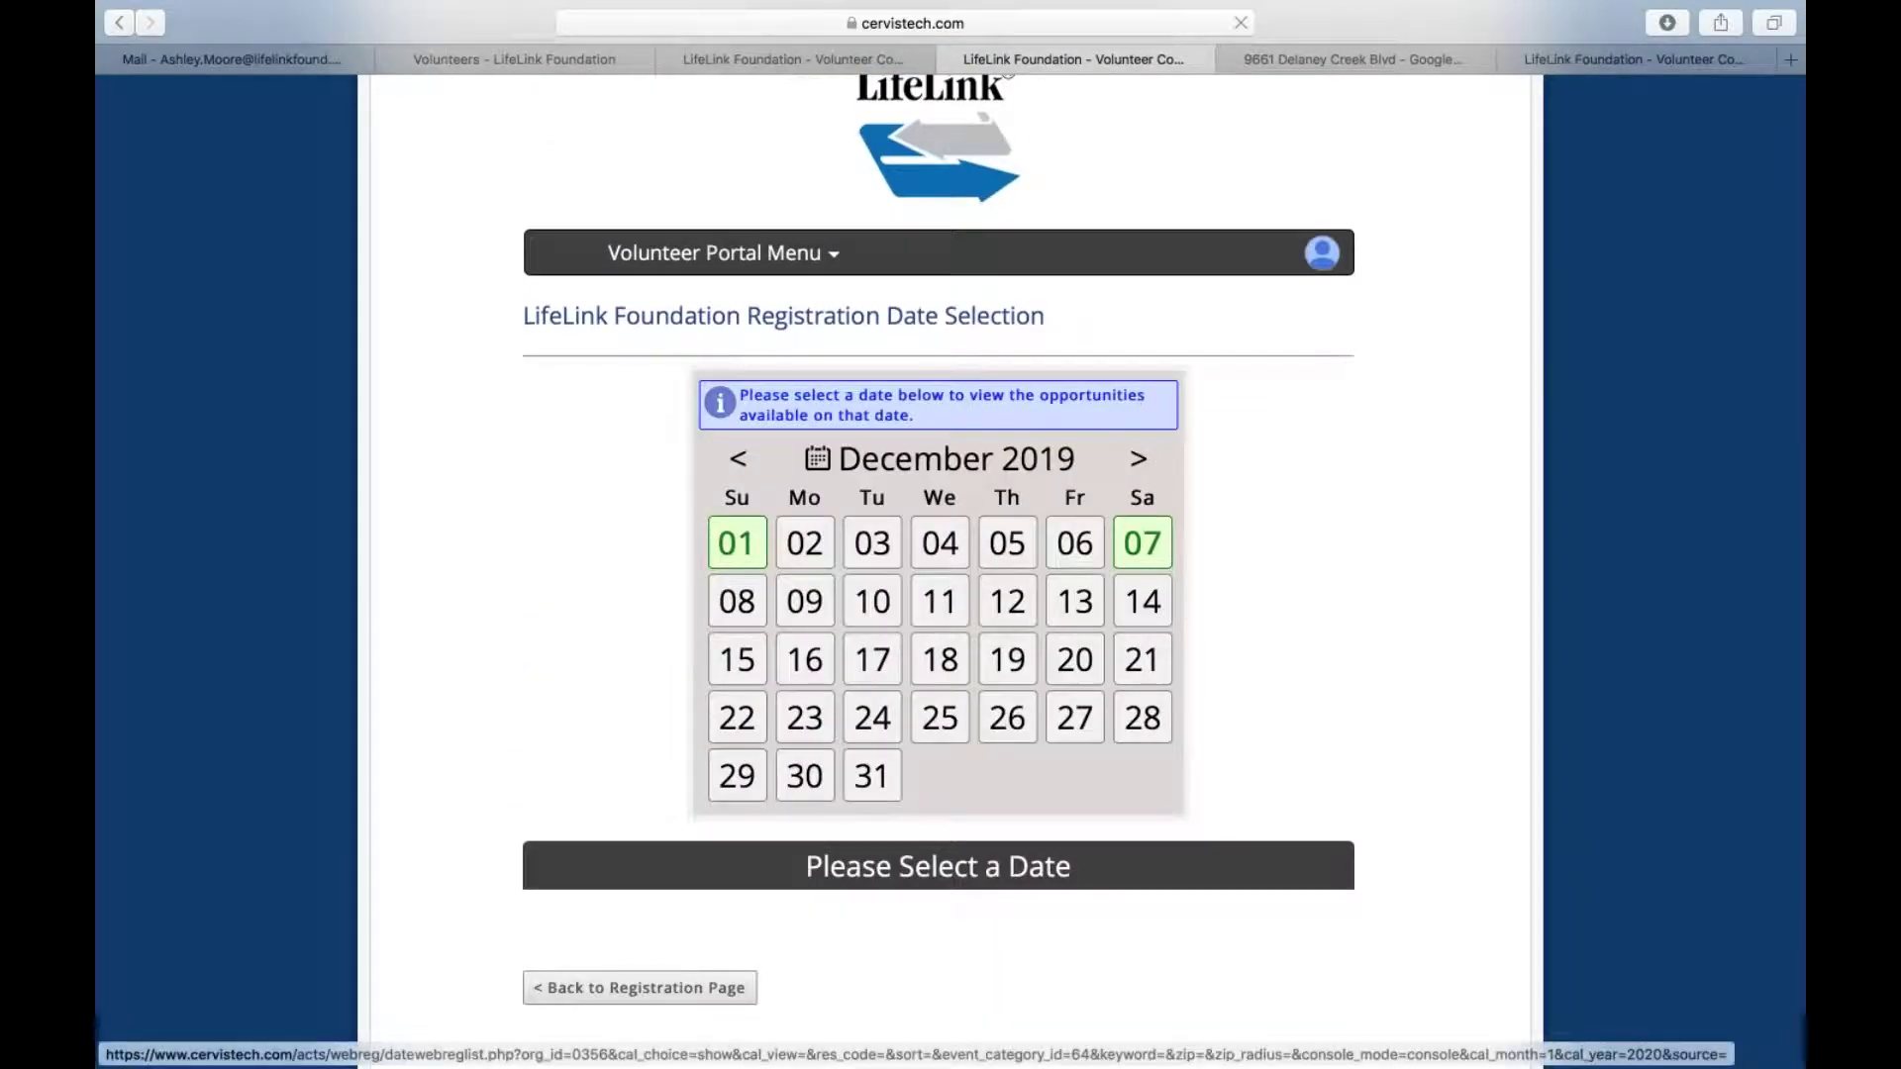
pyautogui.click(1139, 458)
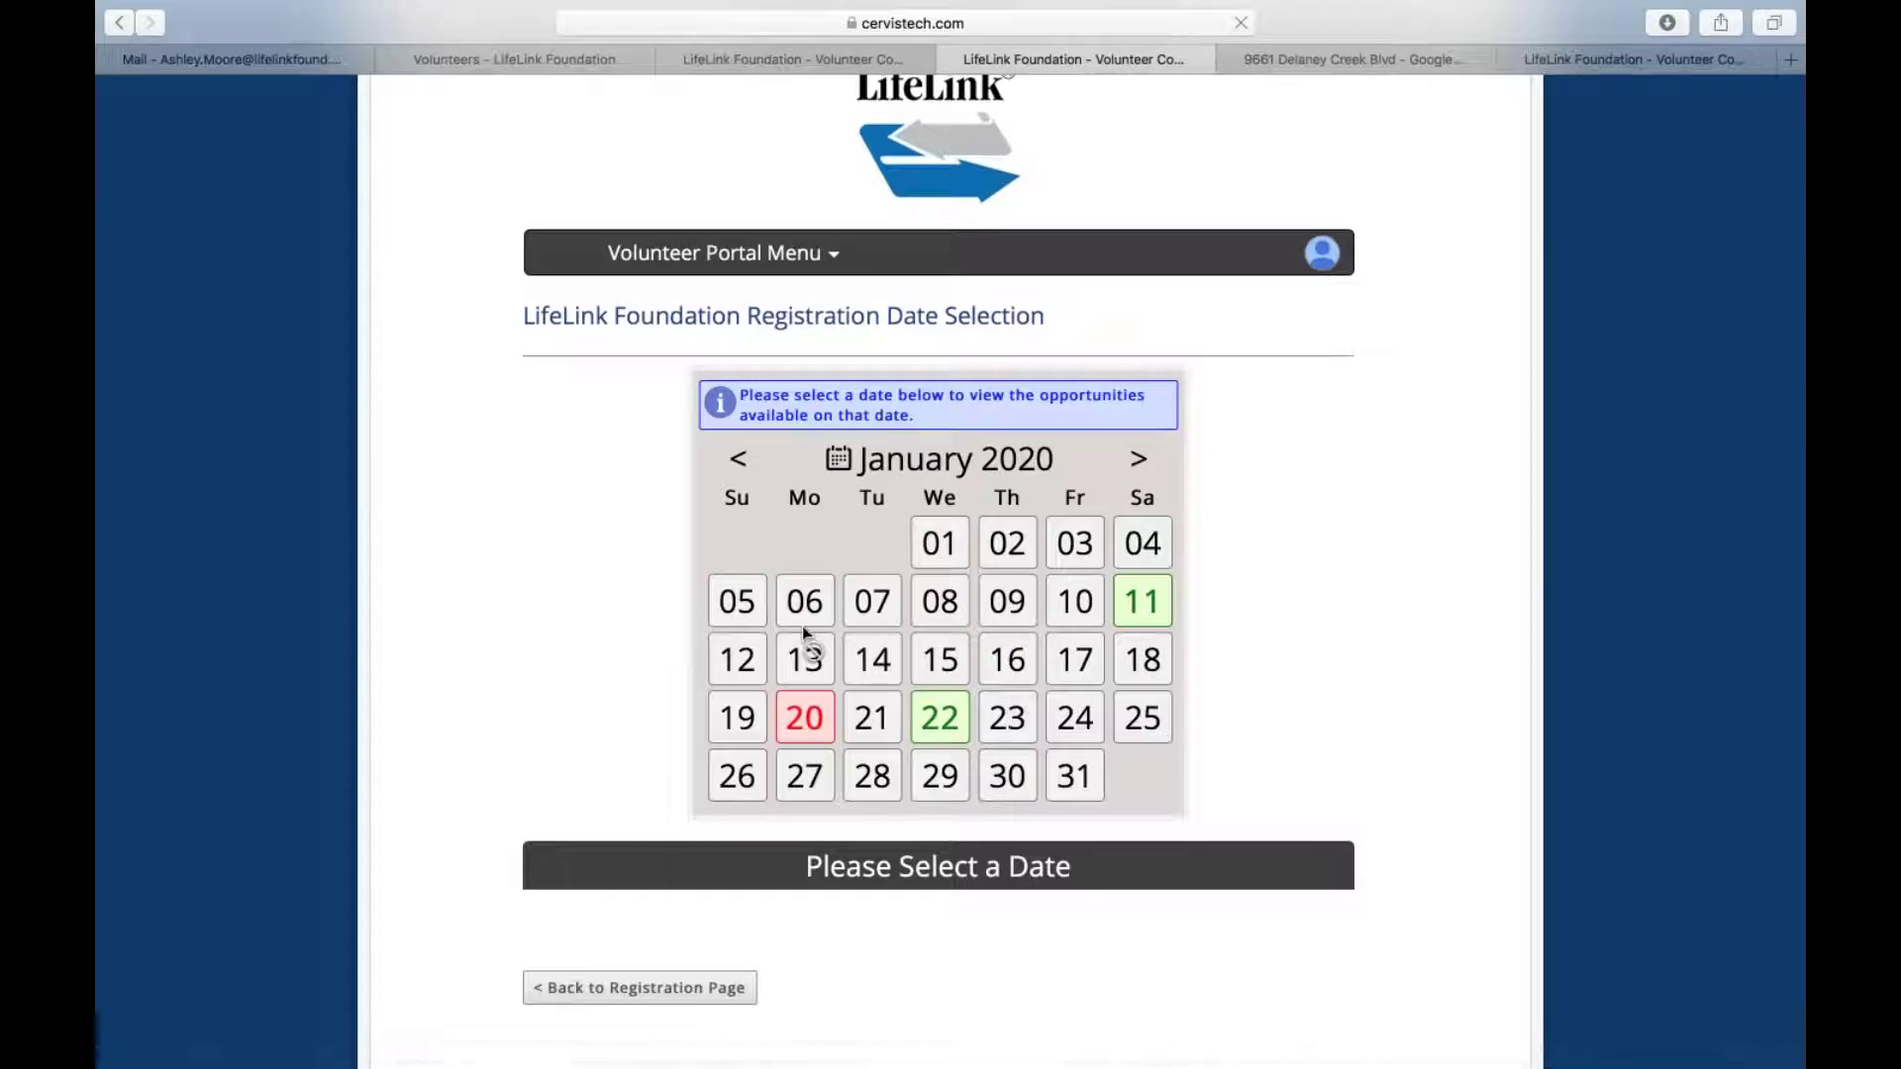
pyautogui.click(801, 719)
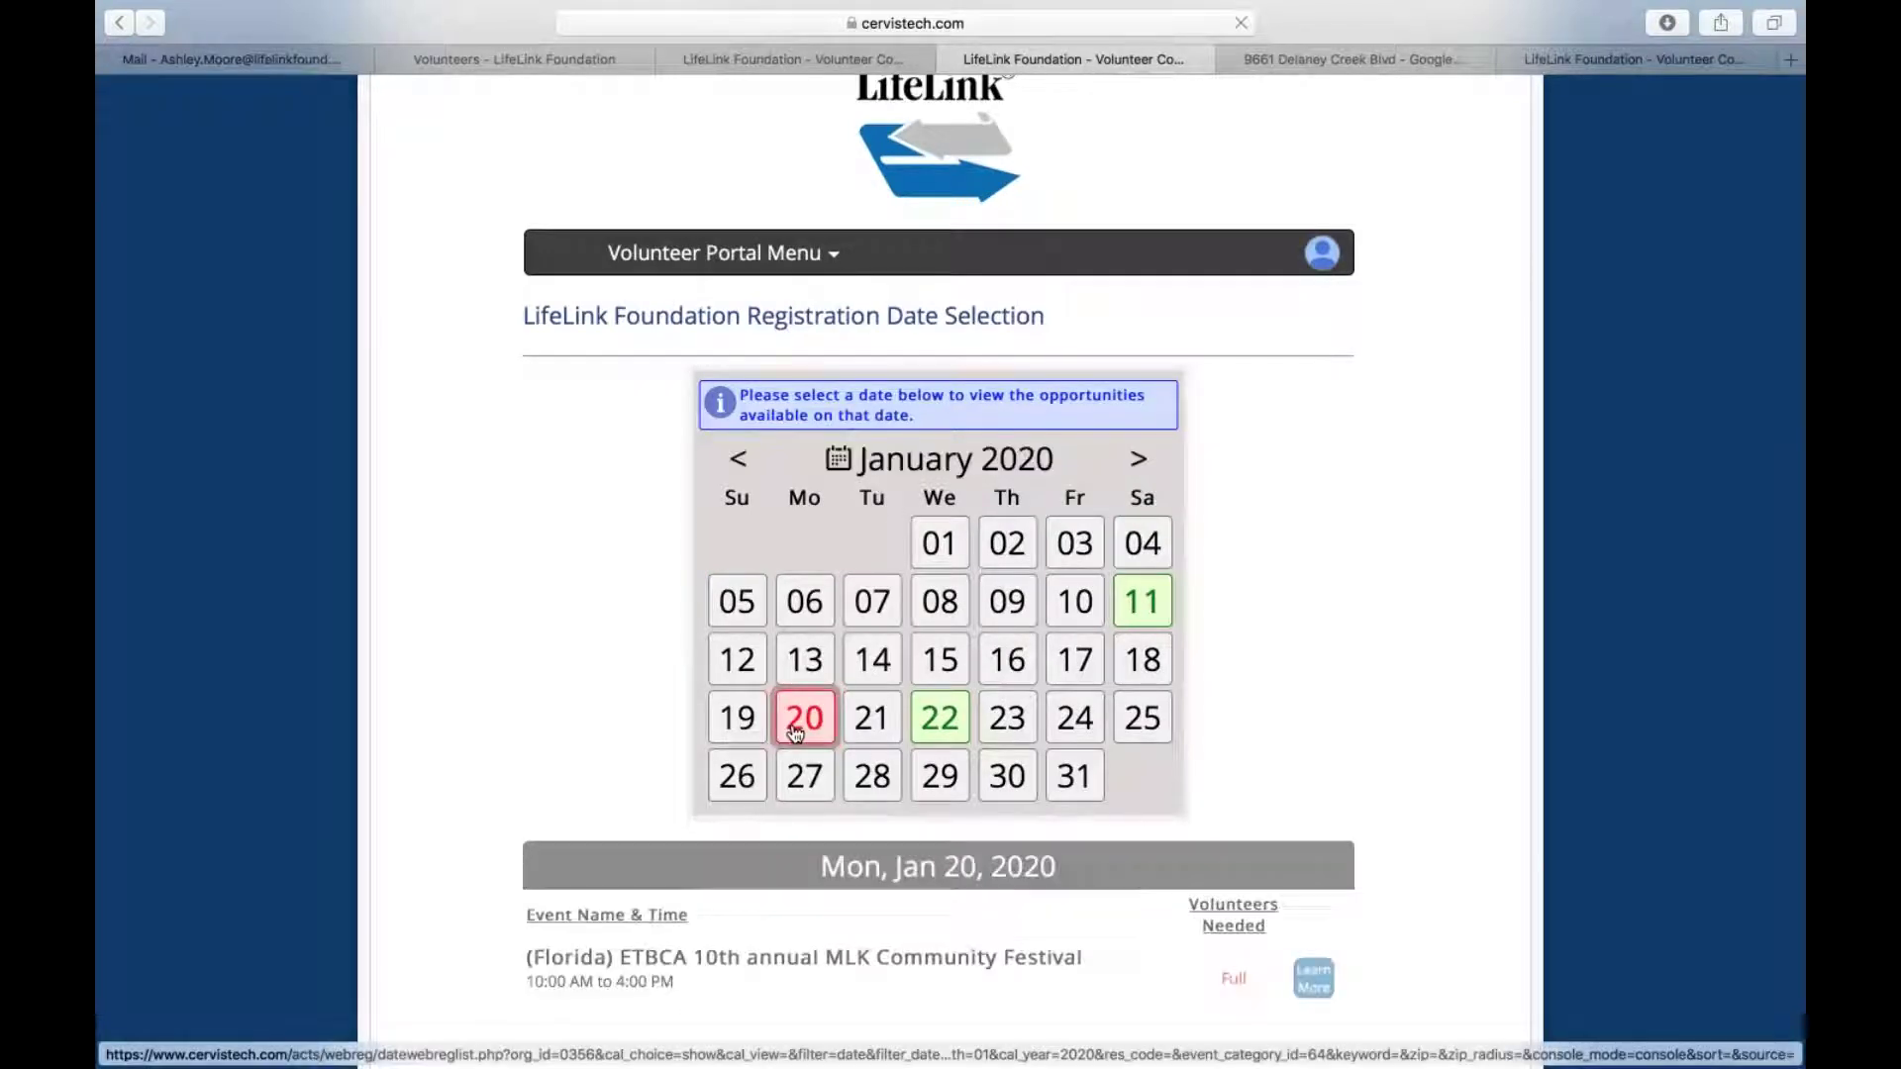
pyautogui.scroll(-5, 797, 731)
pyautogui.moveTo(640, 734)
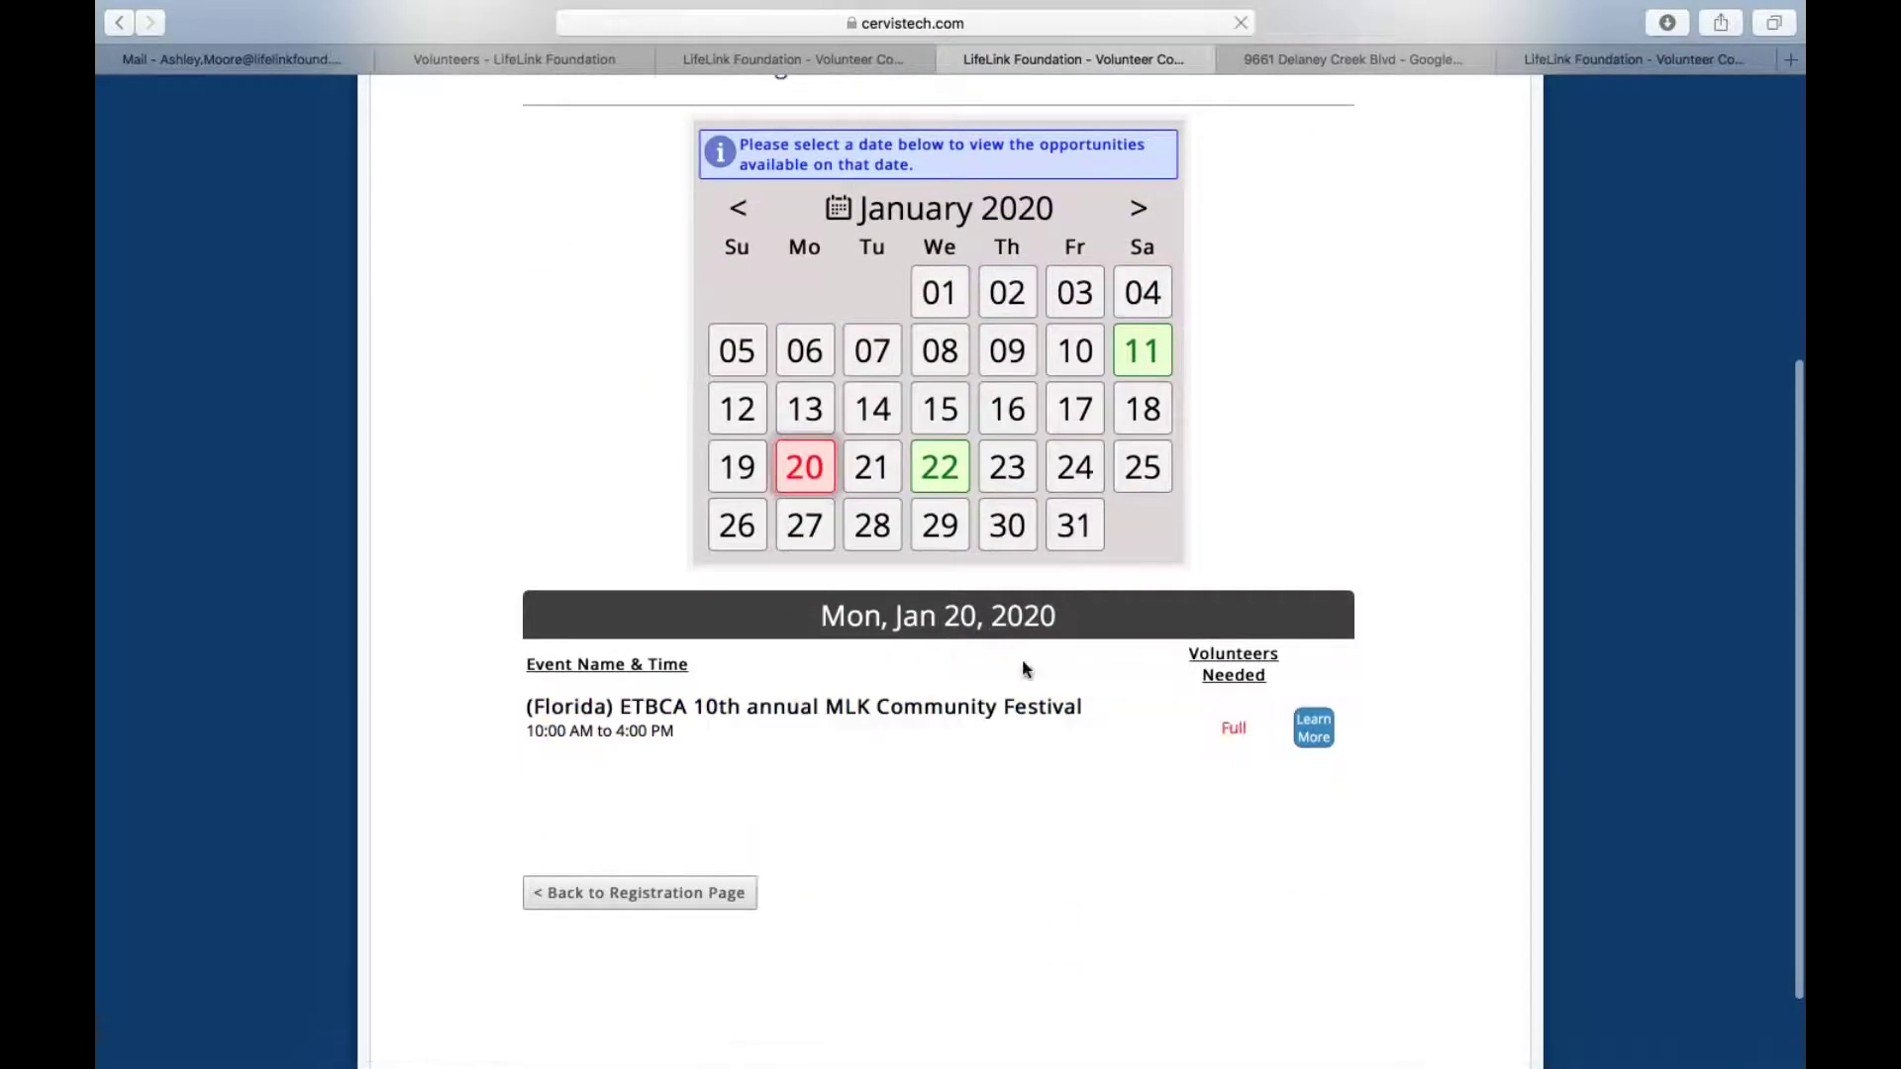
# Open the details for the ETBCA 10th annual MLK Community Festival (Jan 20, 2020, Event Full)
pyautogui.click(1315, 735)
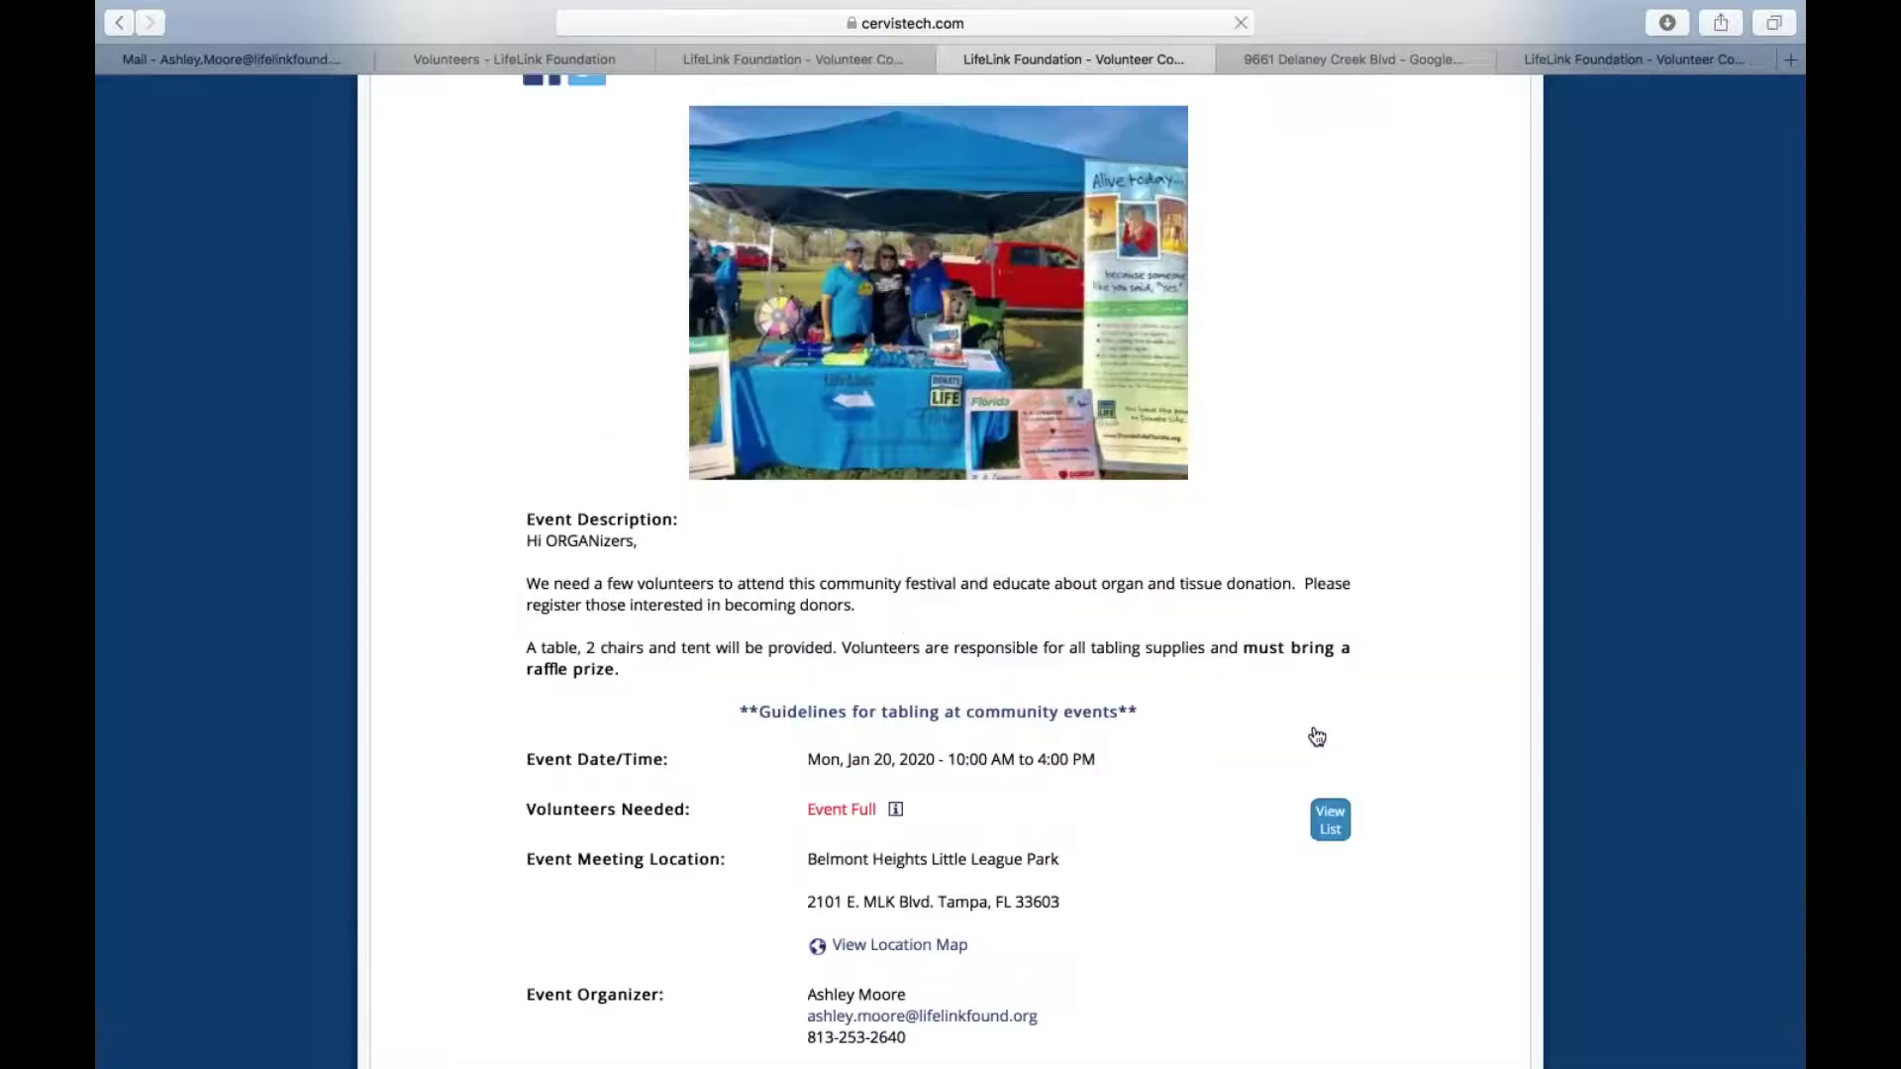
pyautogui.scroll(-2, 1314, 734)
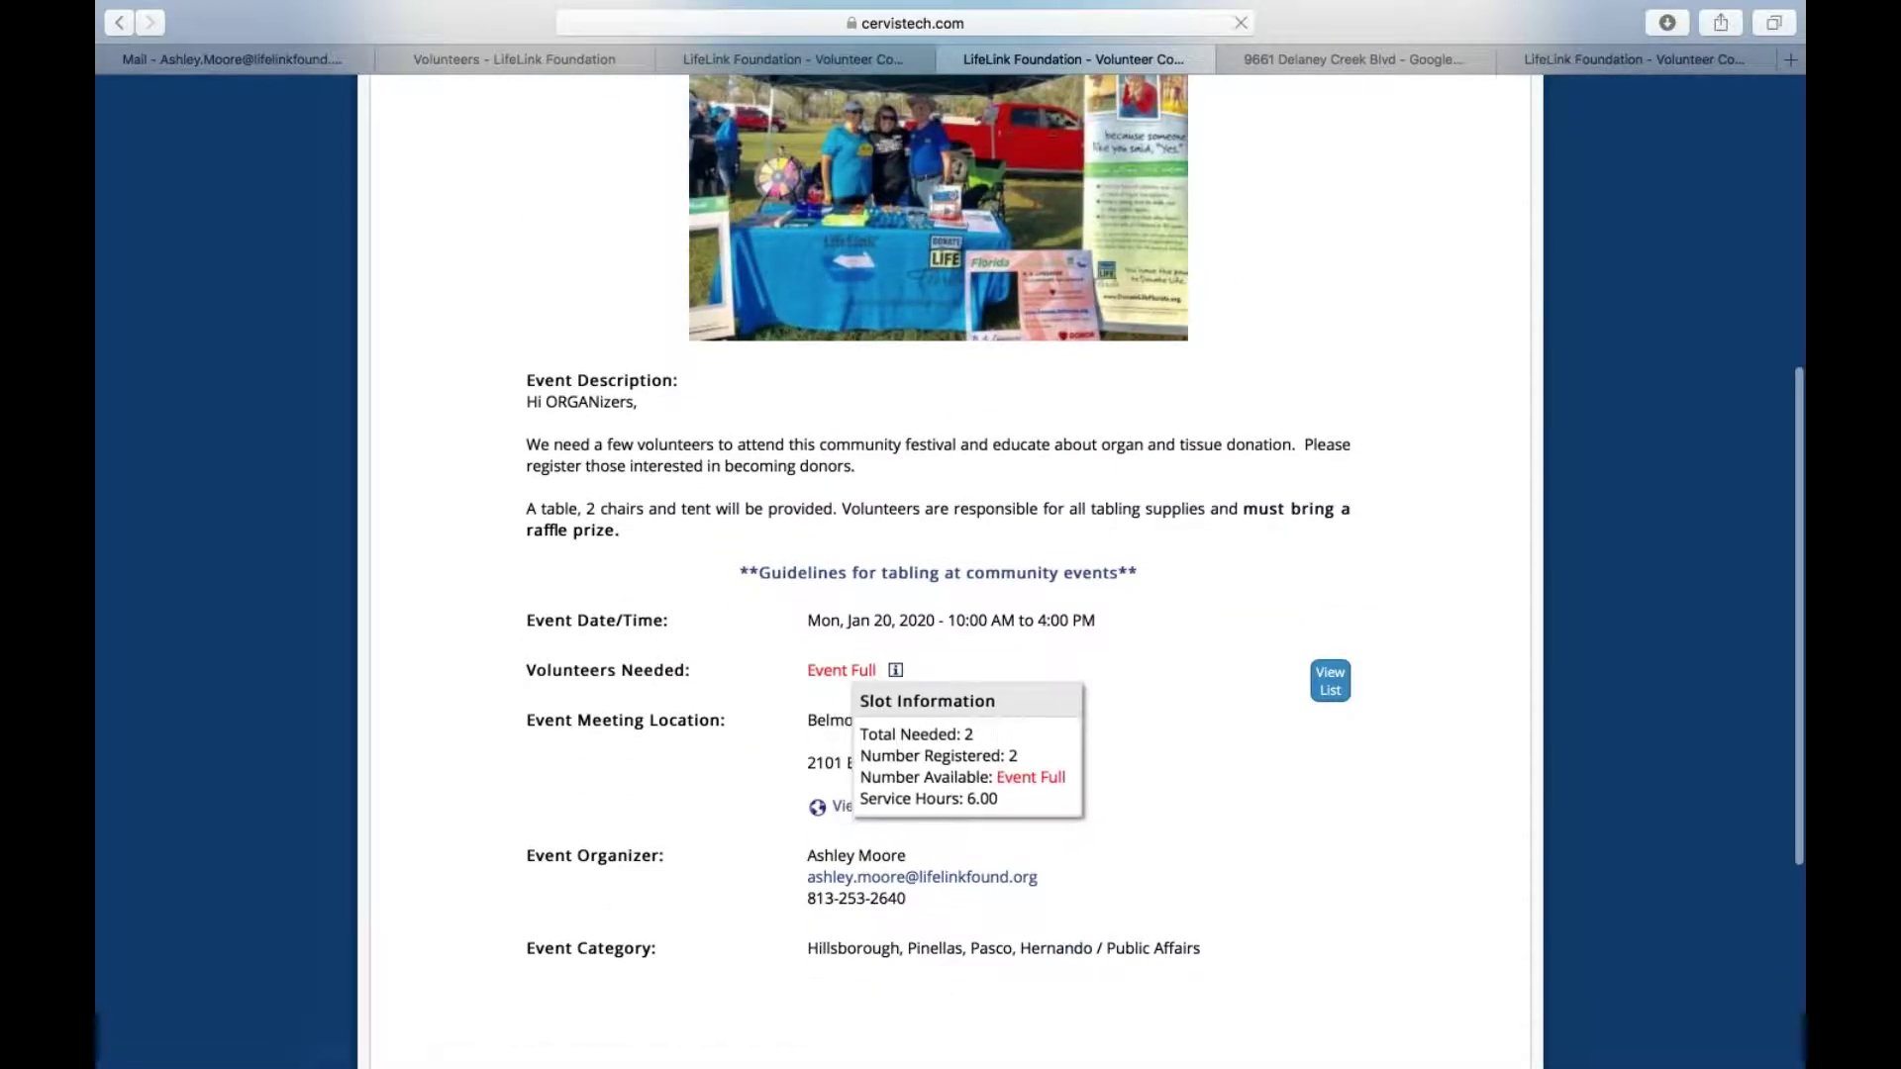
pyautogui.scroll(-3, 899, 685)
pyautogui.scroll(6, 995, 752)
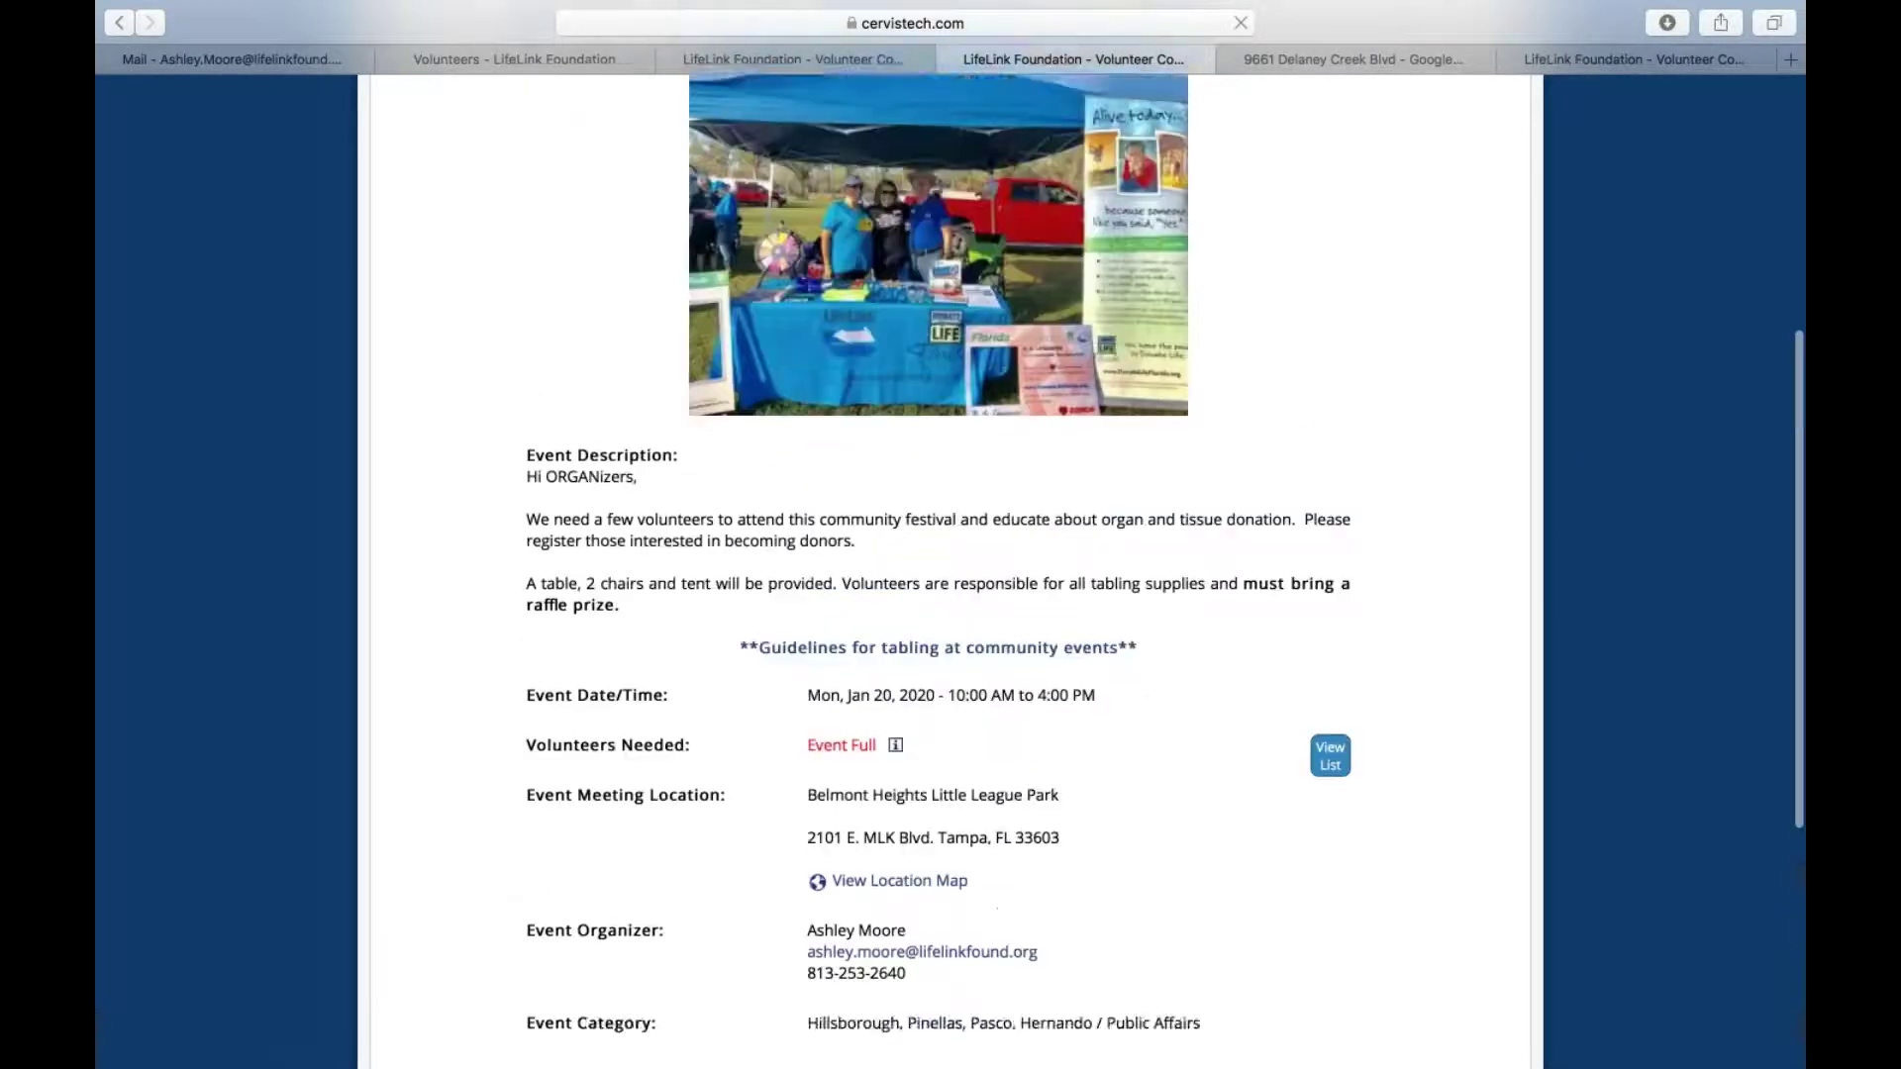
pyautogui.scroll(-3, 995, 753)
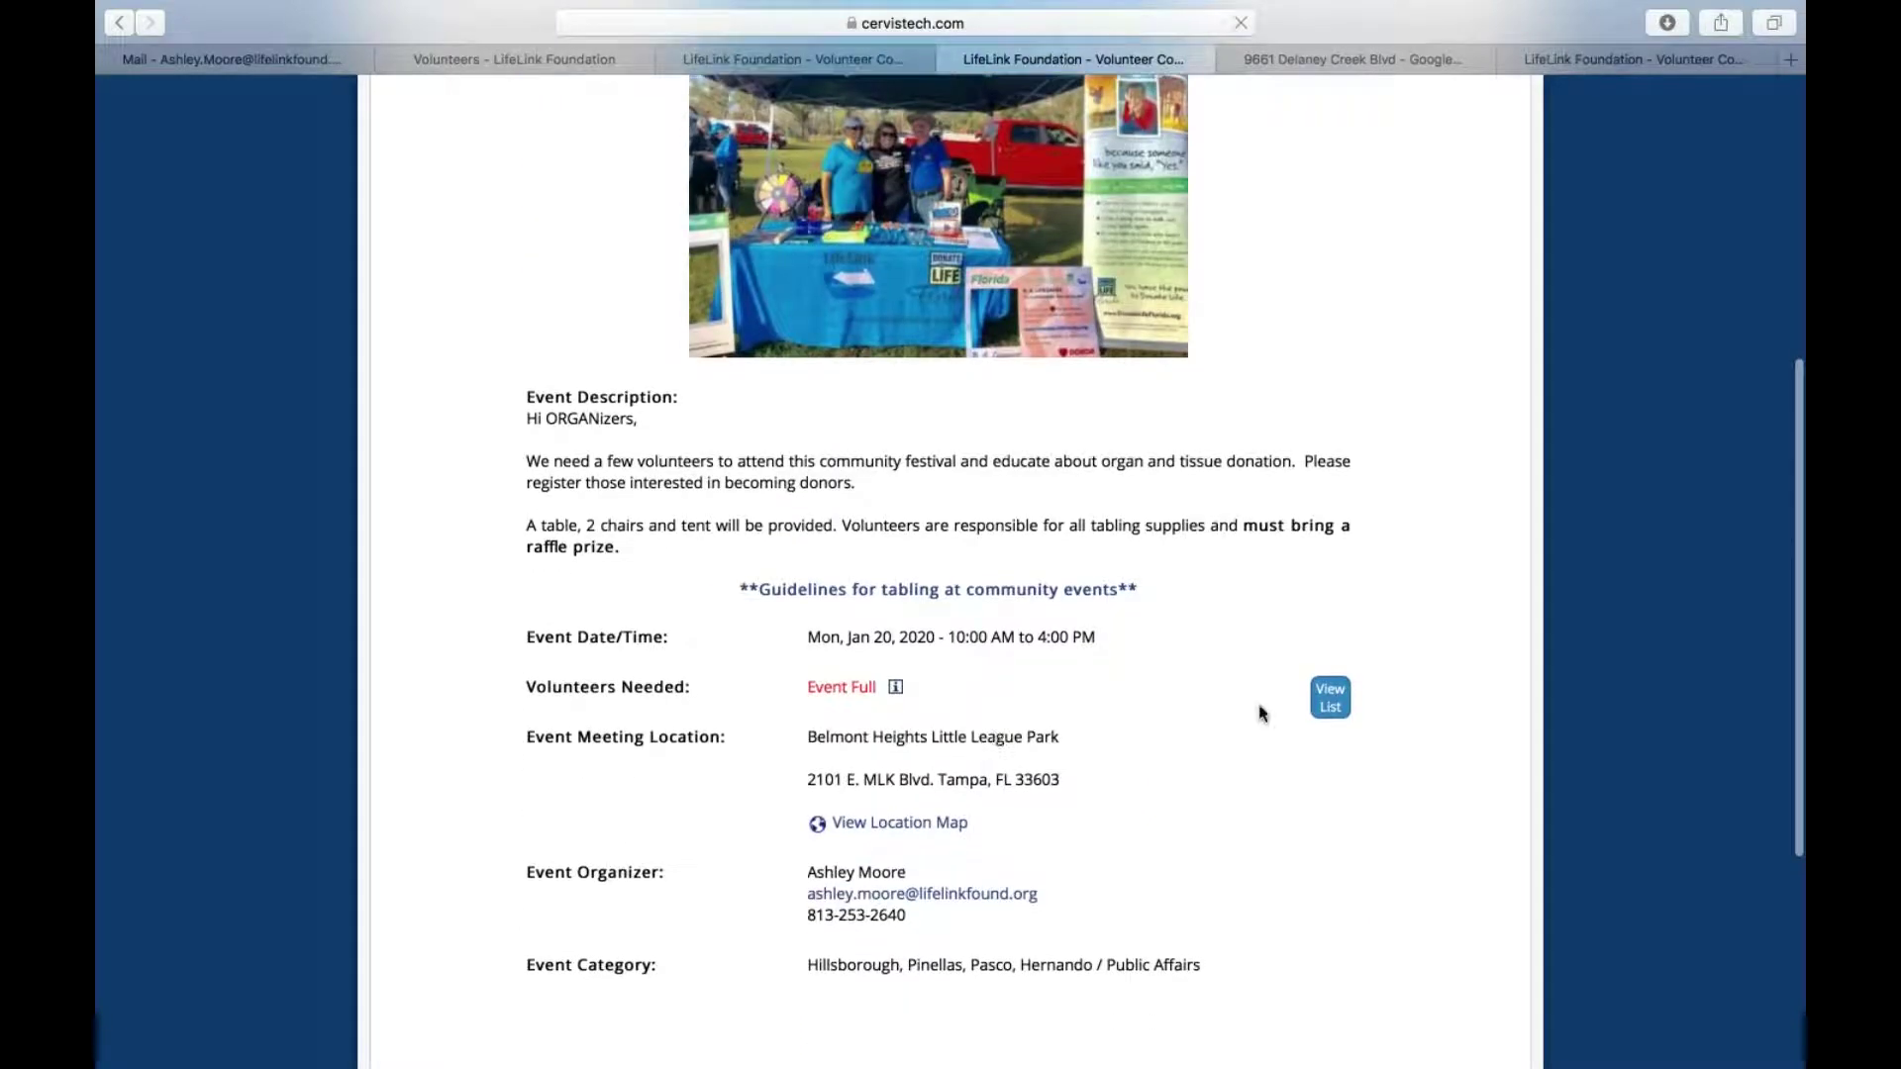
# View the festival's registered volunteers list, close it, and scroll to the bottom of the details
pyautogui.click(1336, 707)
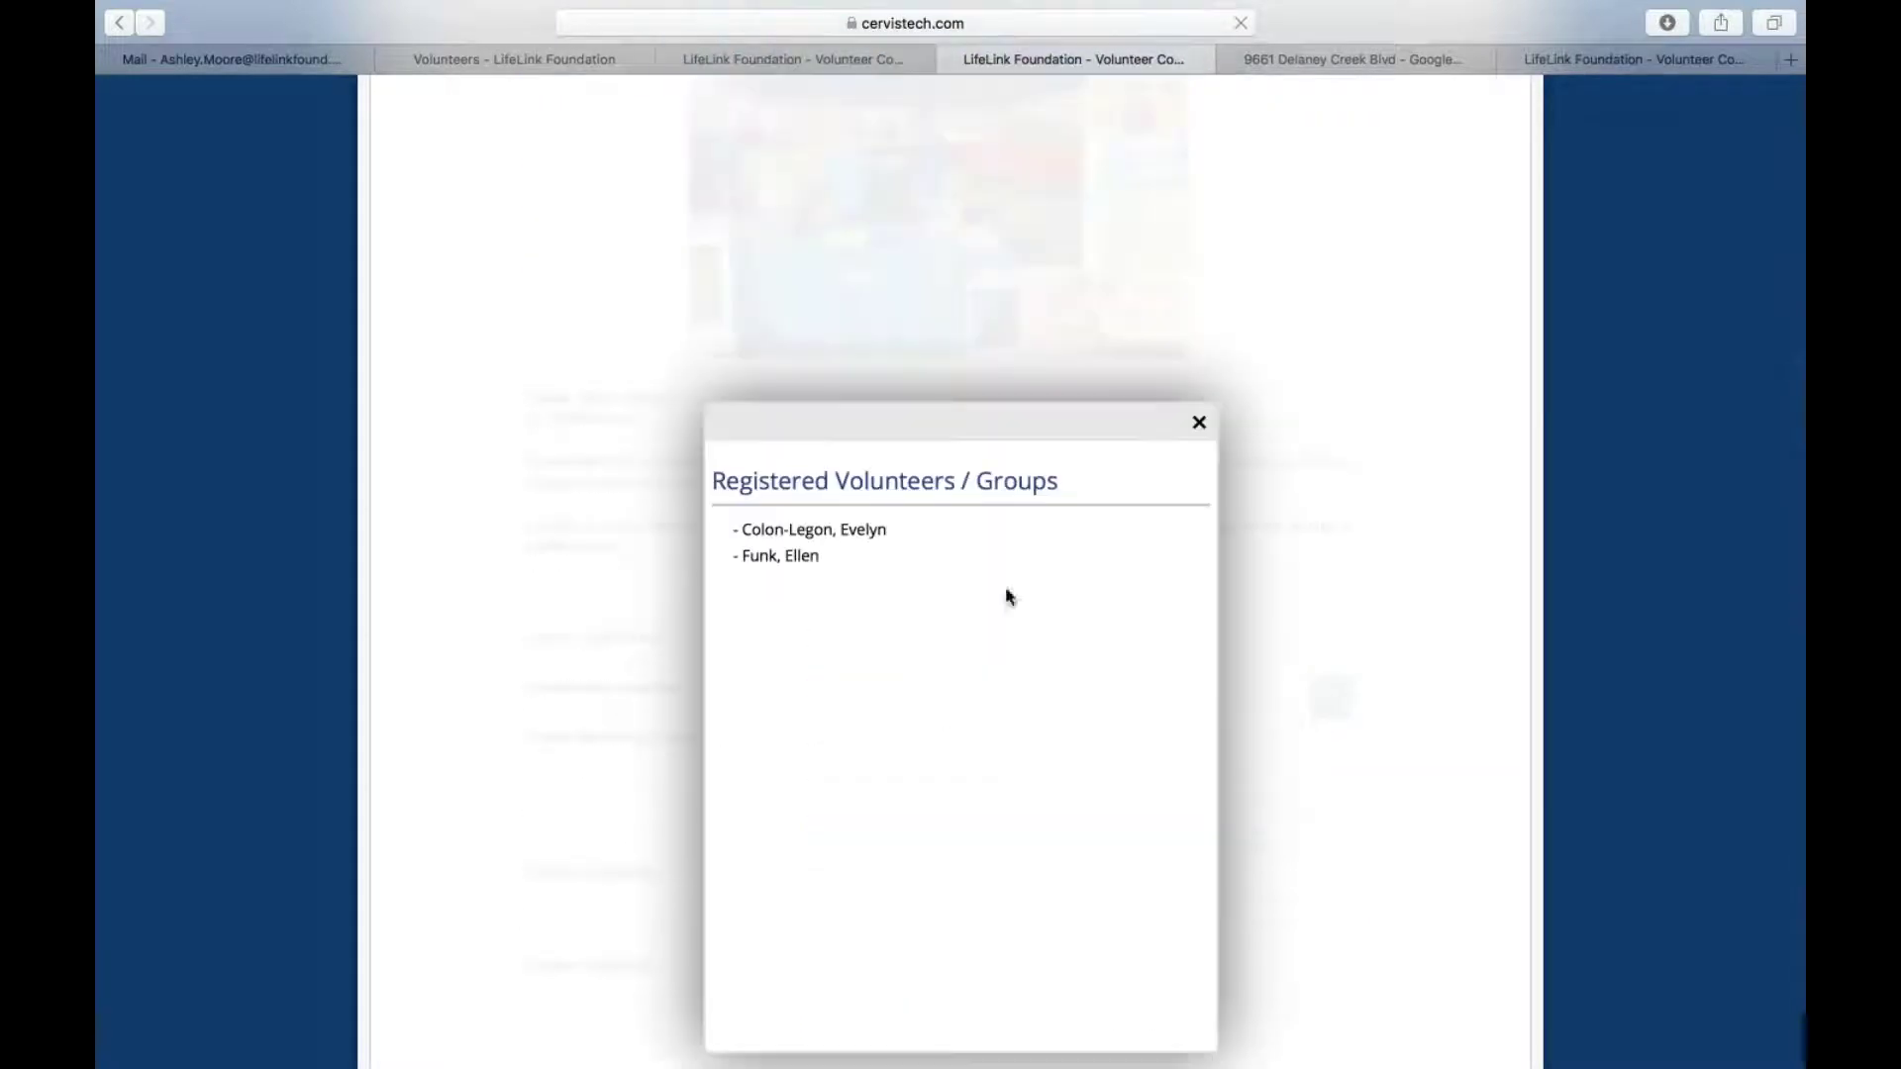
pyautogui.click(1199, 426)
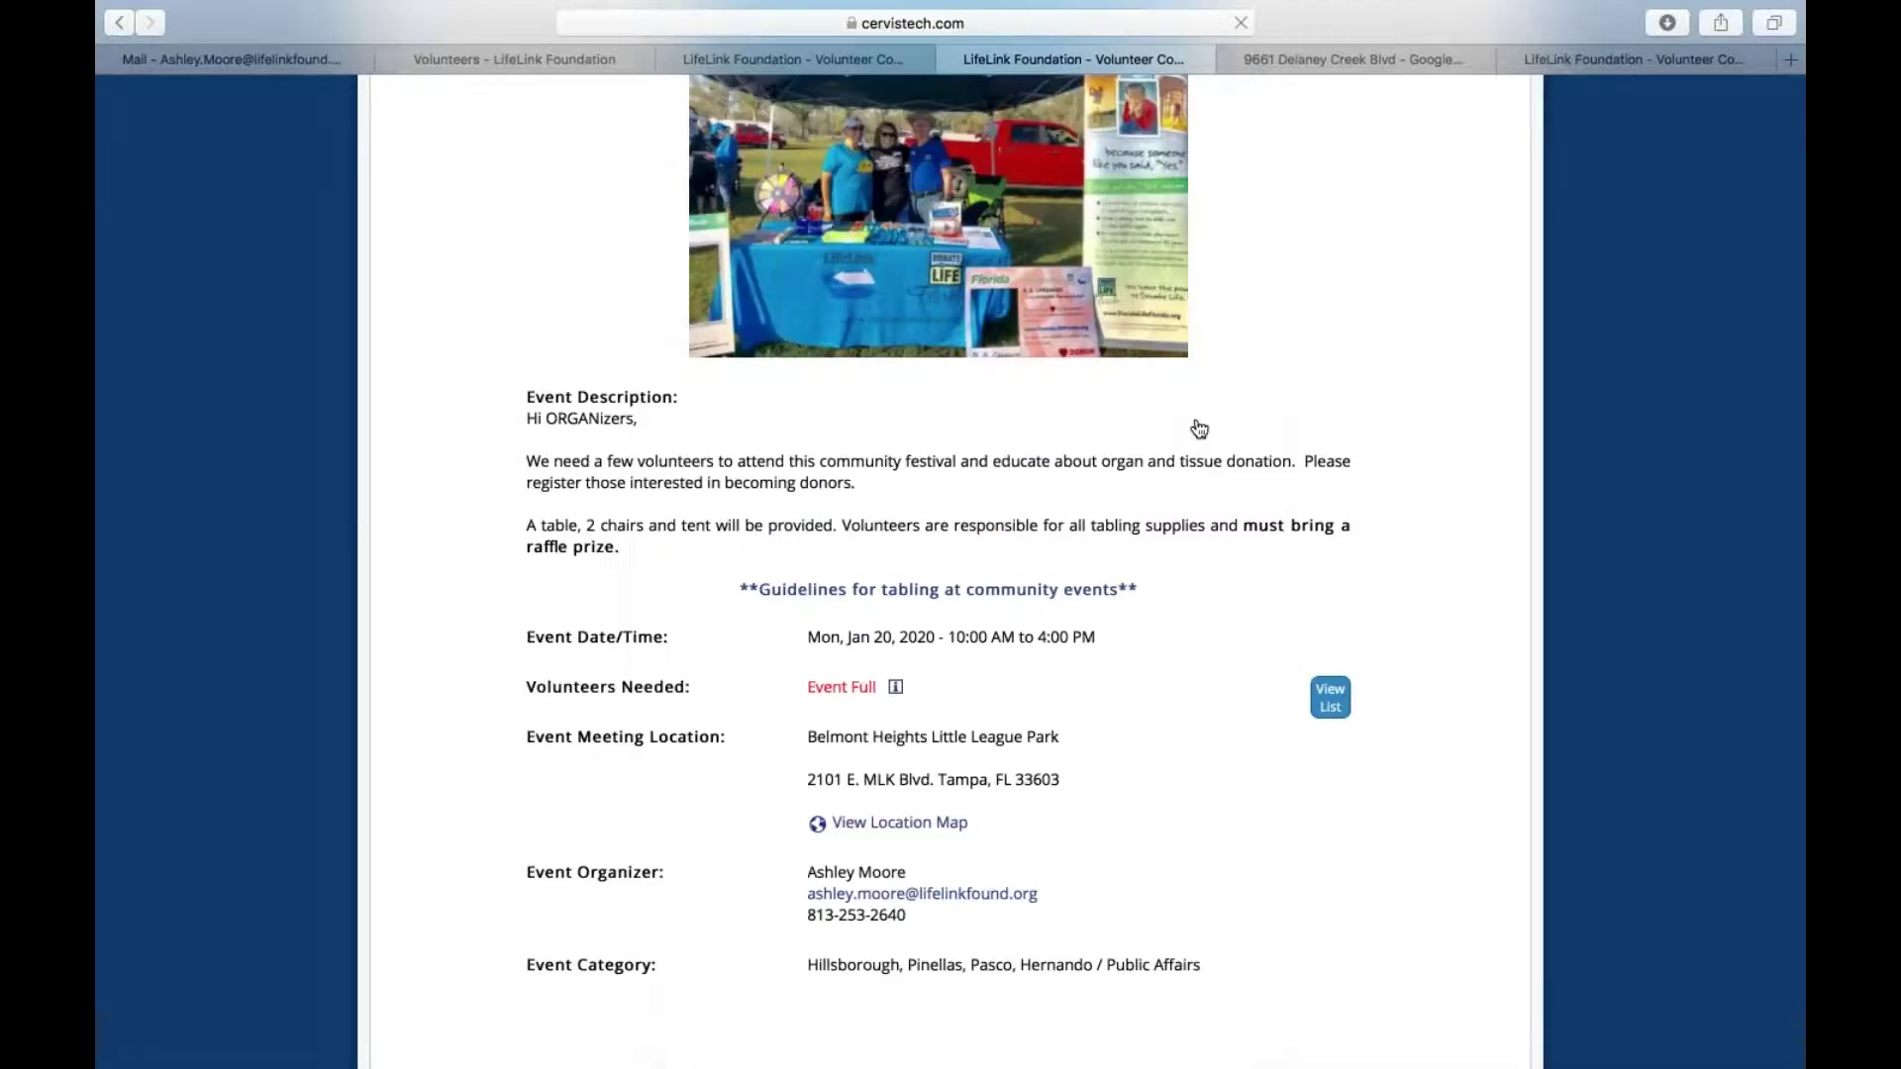
pyautogui.scroll(-5, 1062, 520)
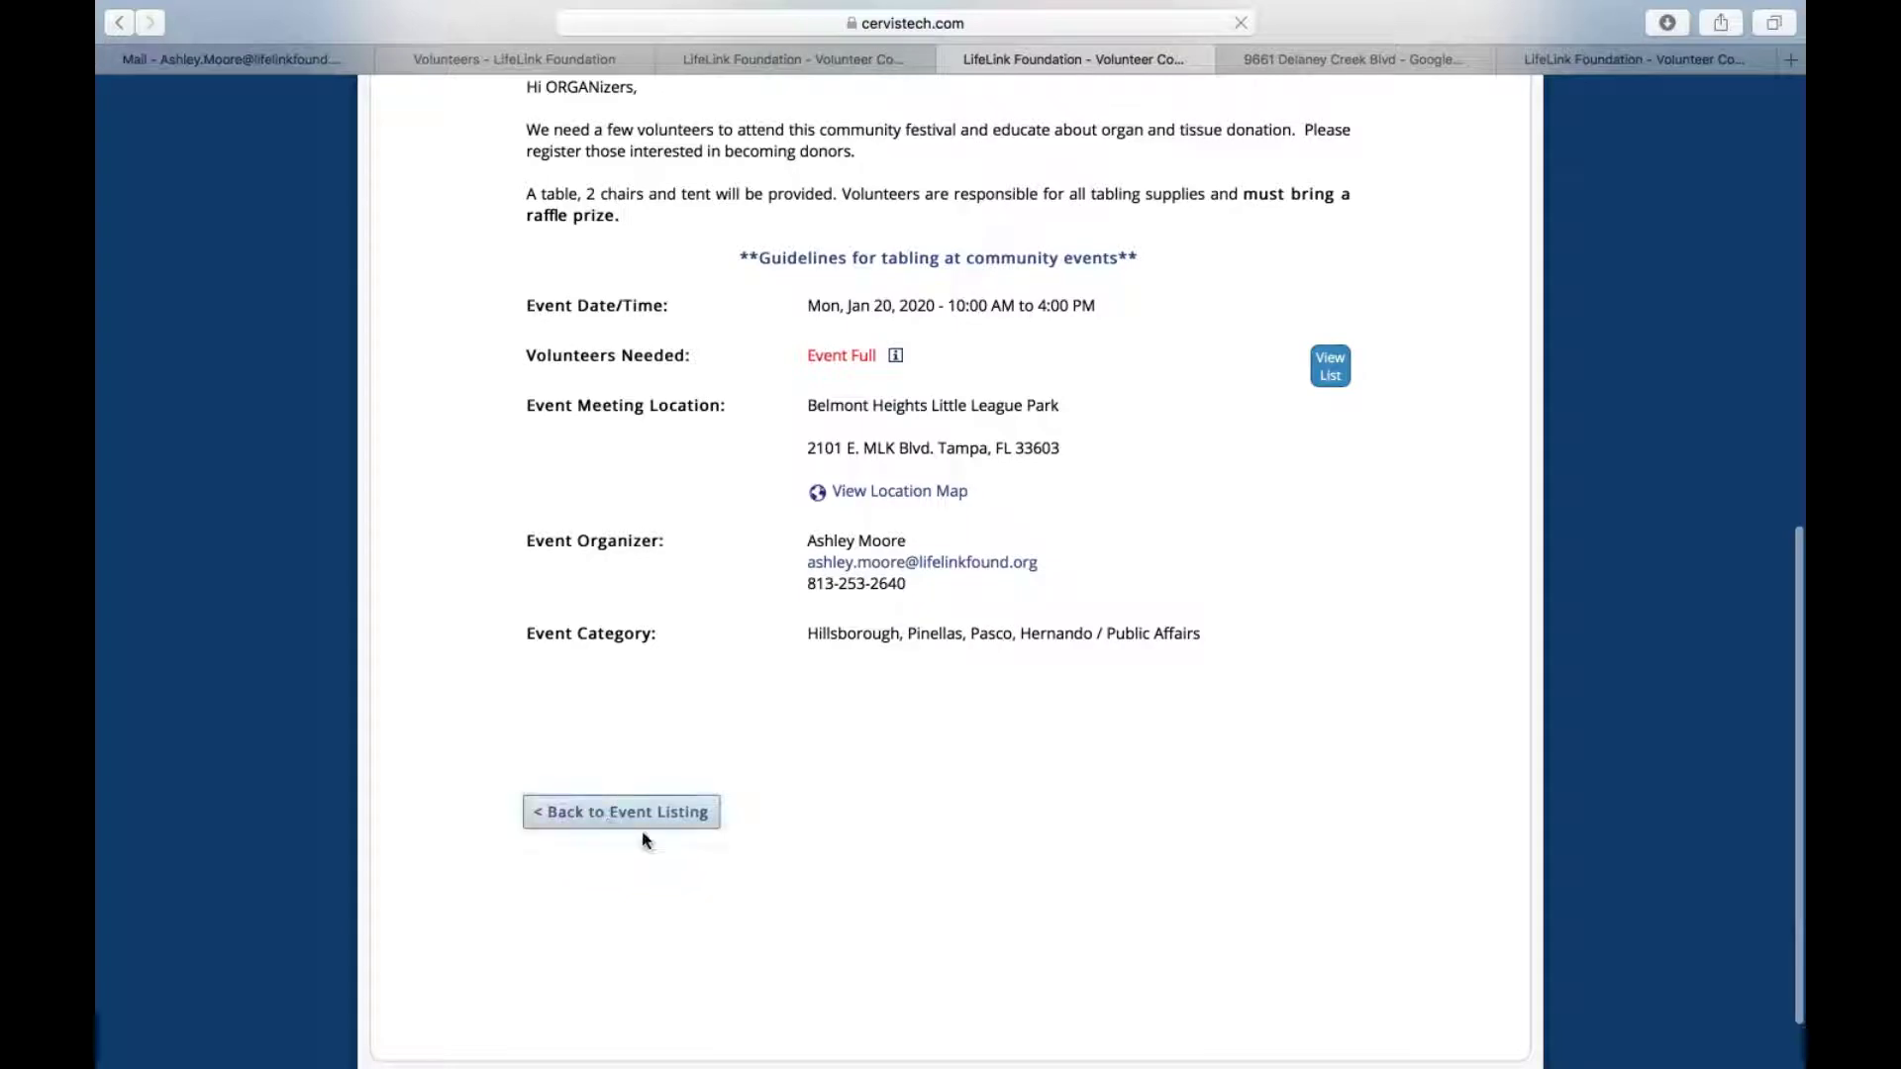
pyautogui.scroll(10, 634, 814)
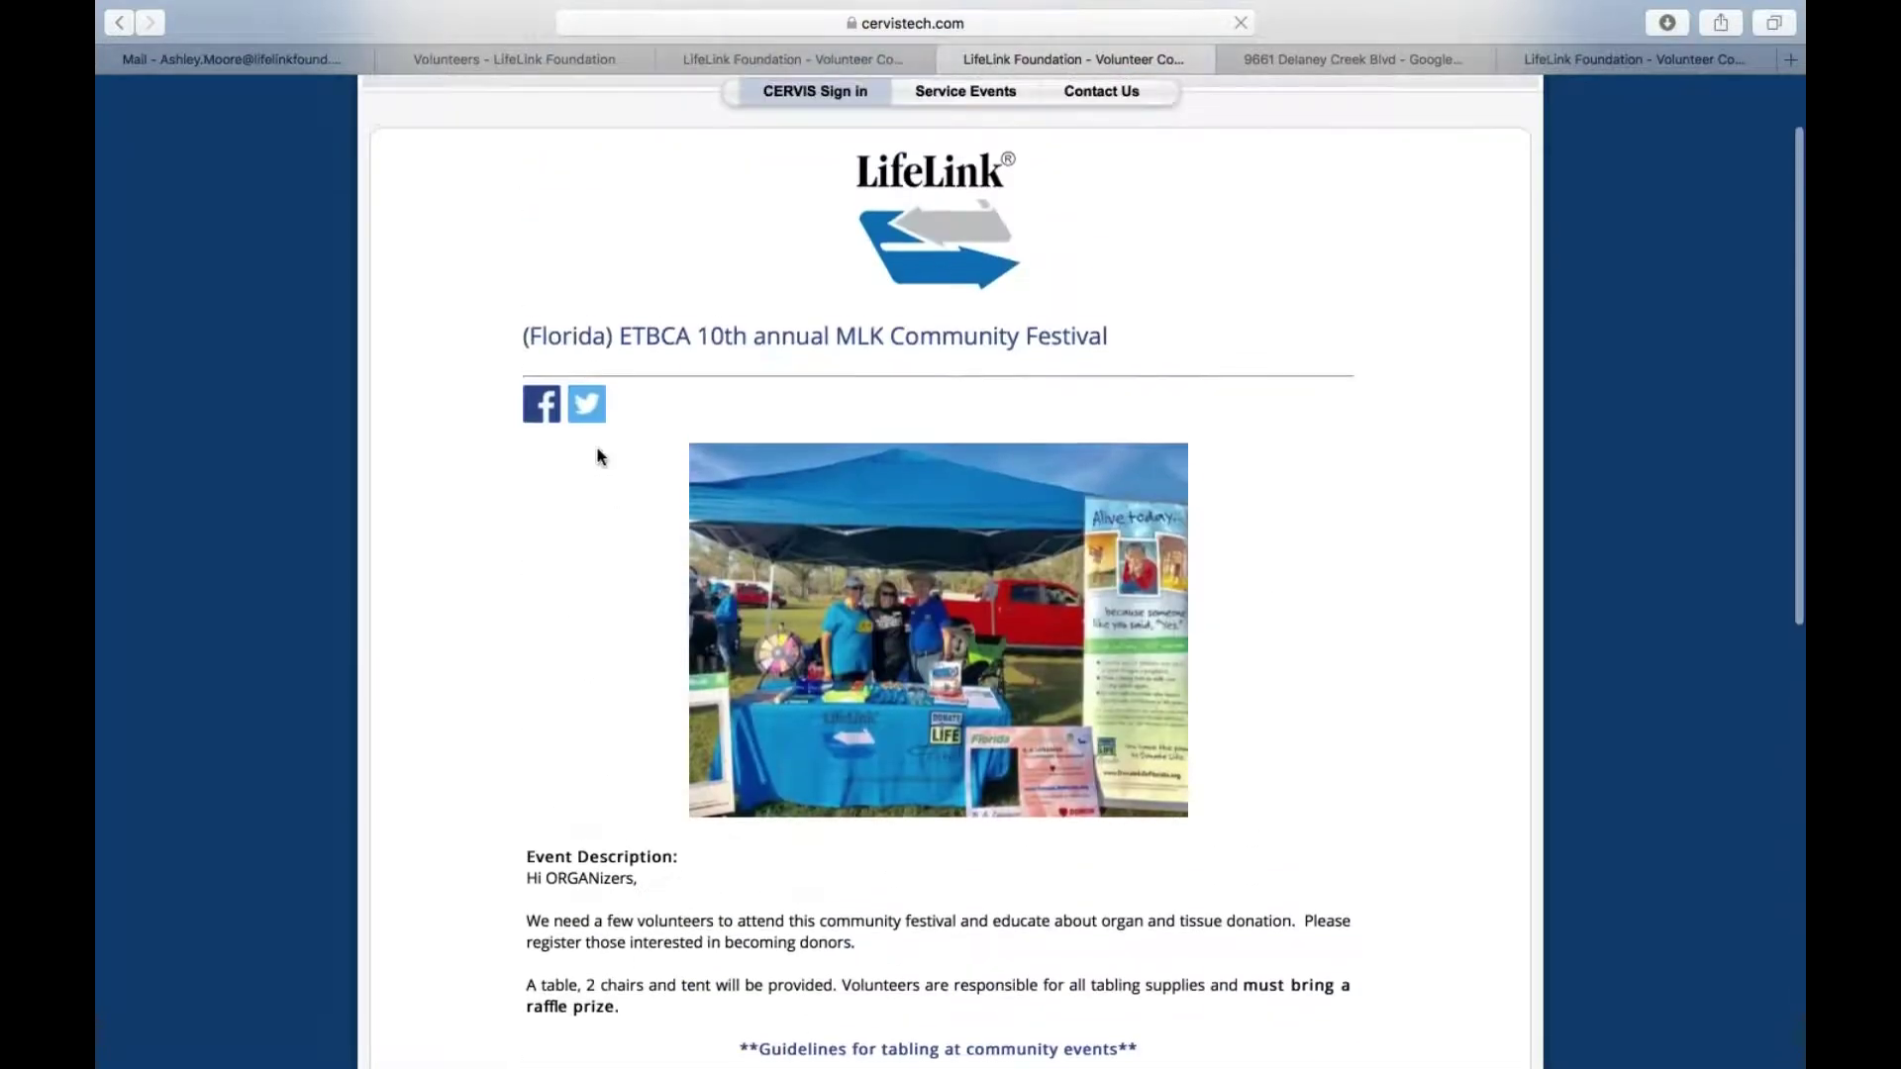
pyautogui.scroll(-10, 951, 575)
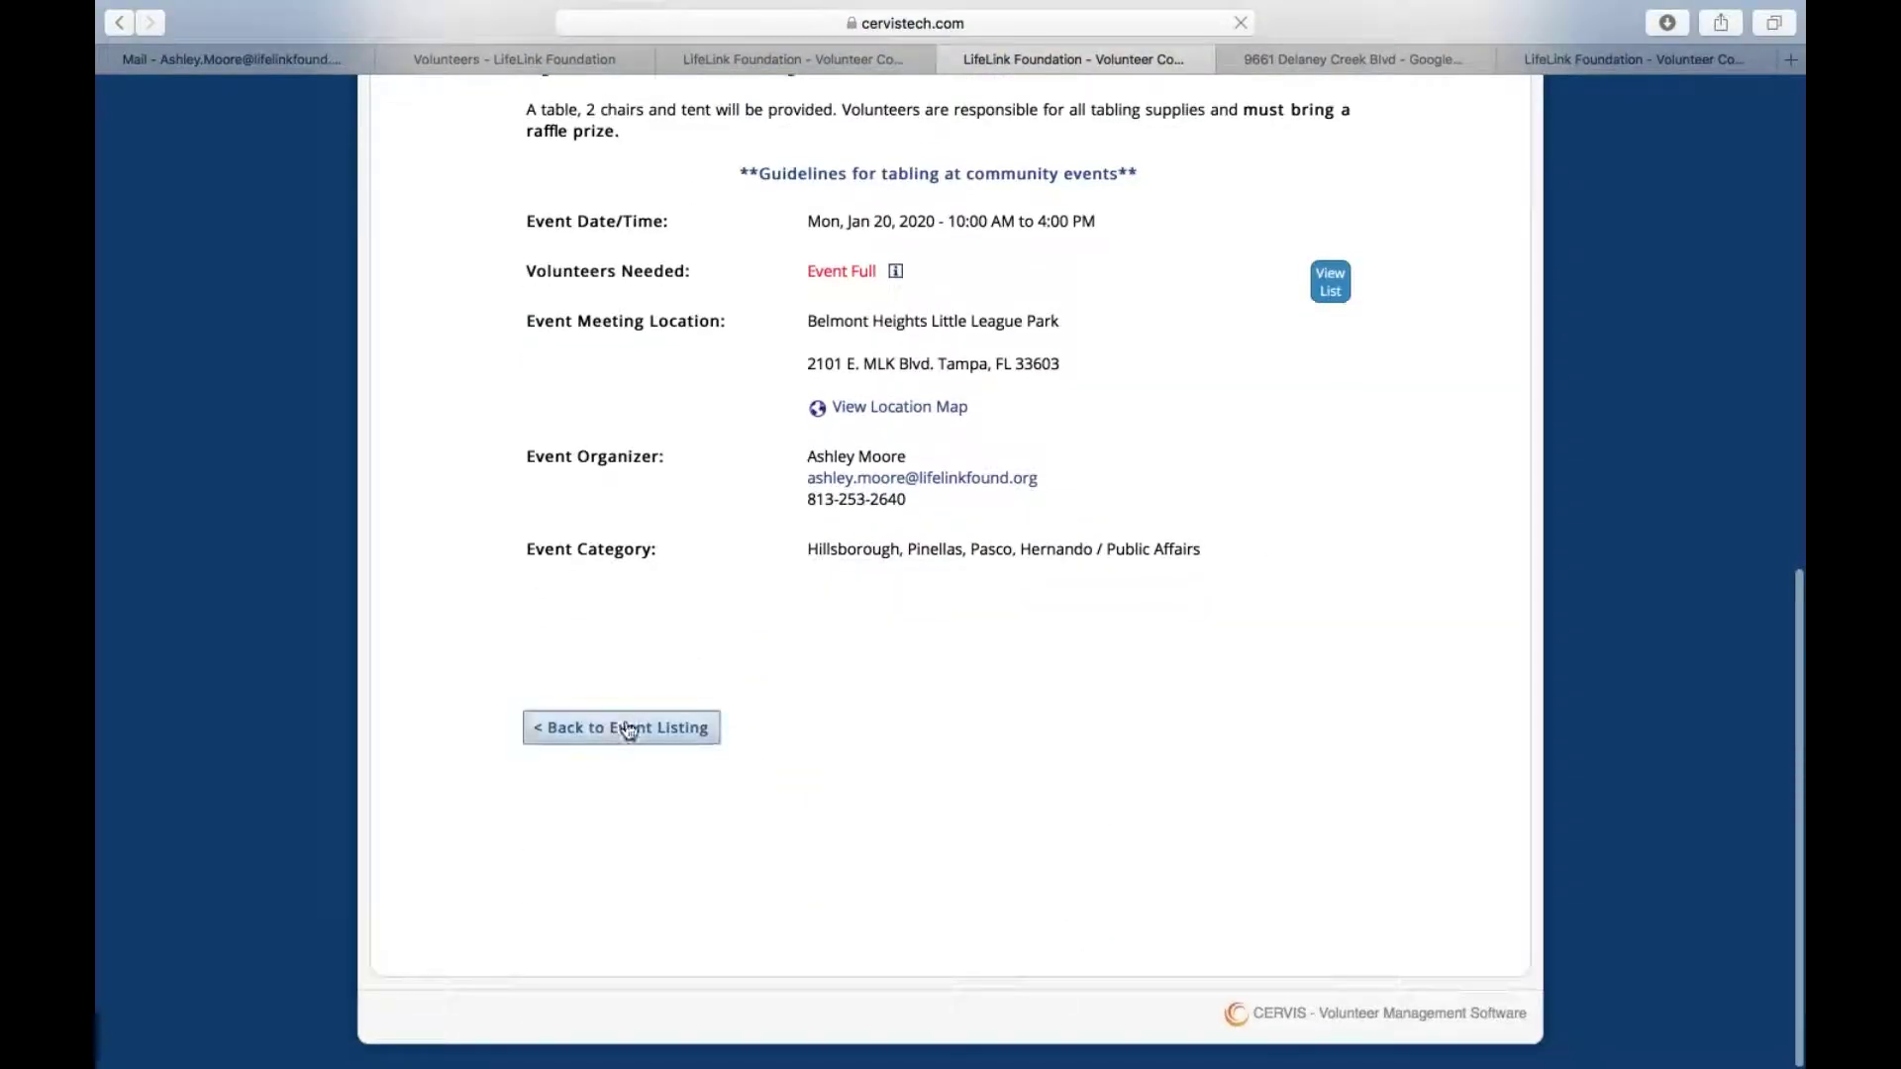
# Return to the event listing, pick Jan 22, 2020, and open the USF Bull Market details
pyautogui.click(628, 728)
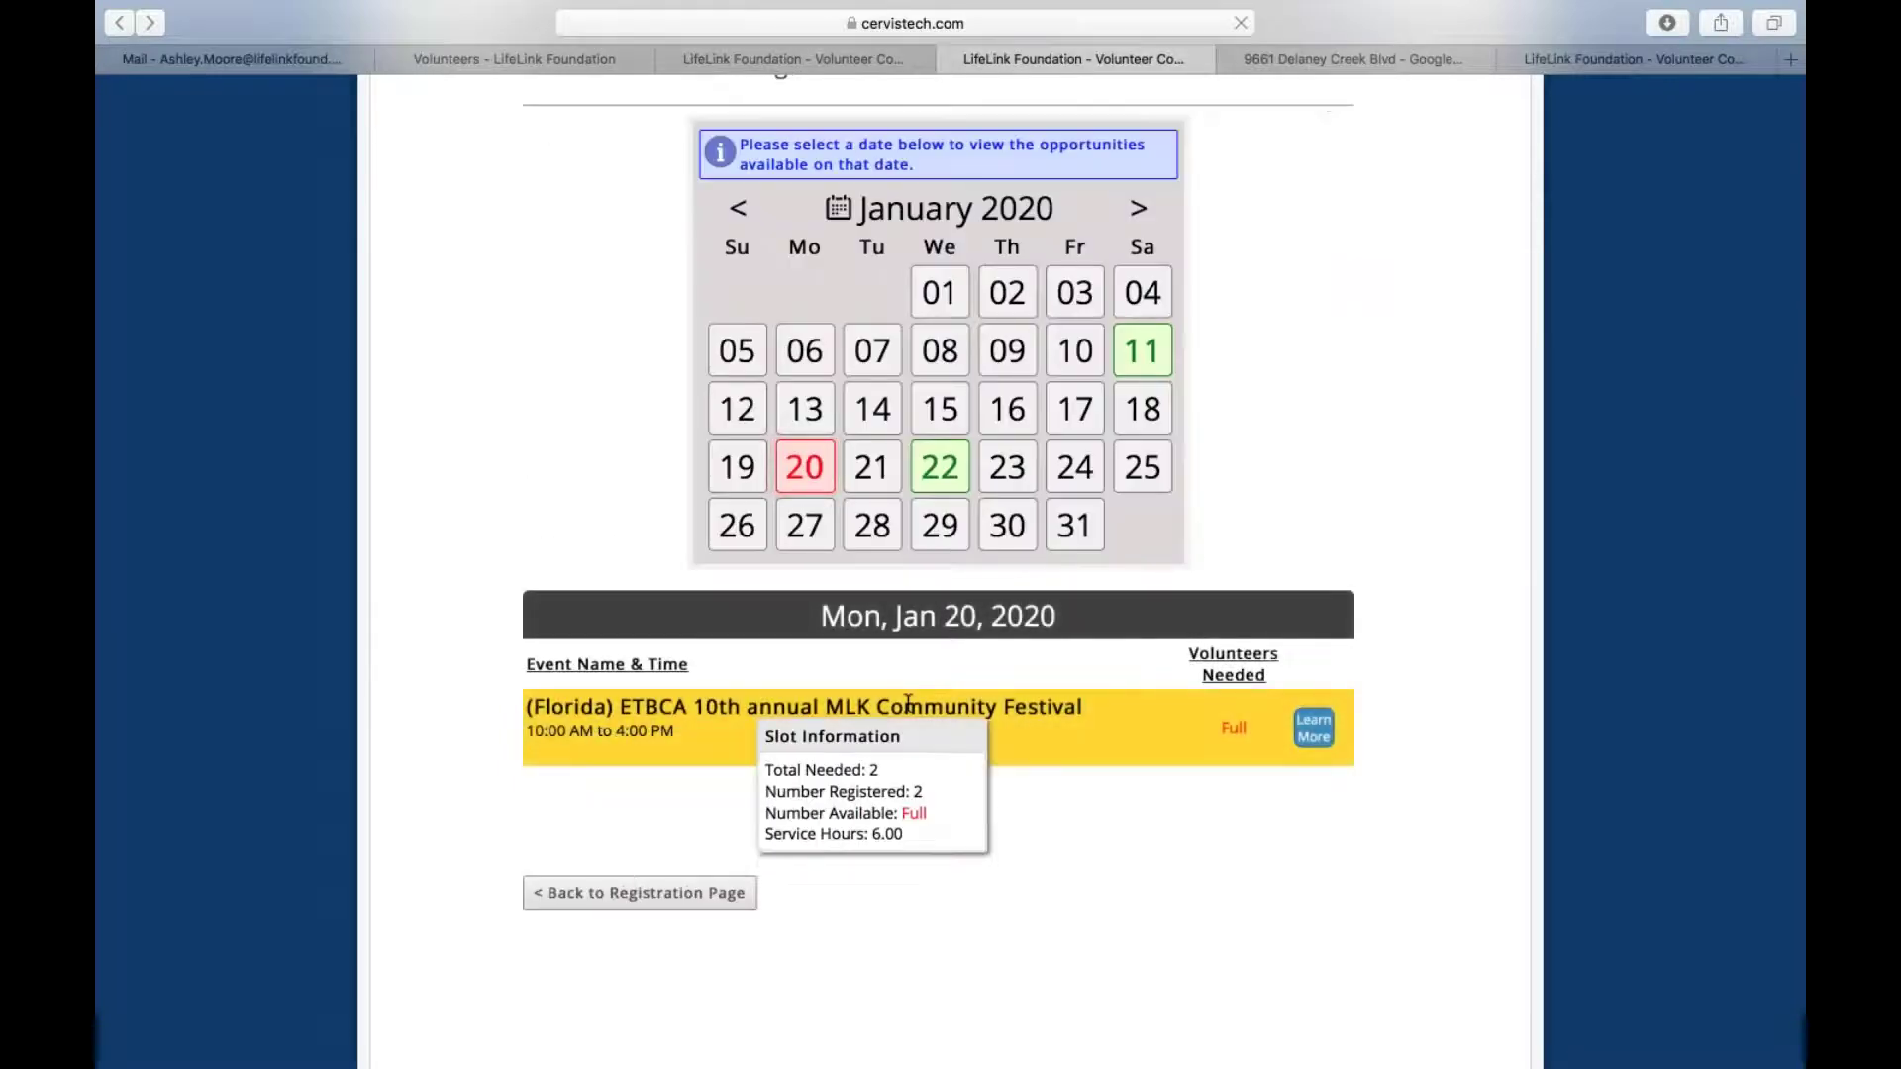
pyautogui.scroll(2, 851, 871)
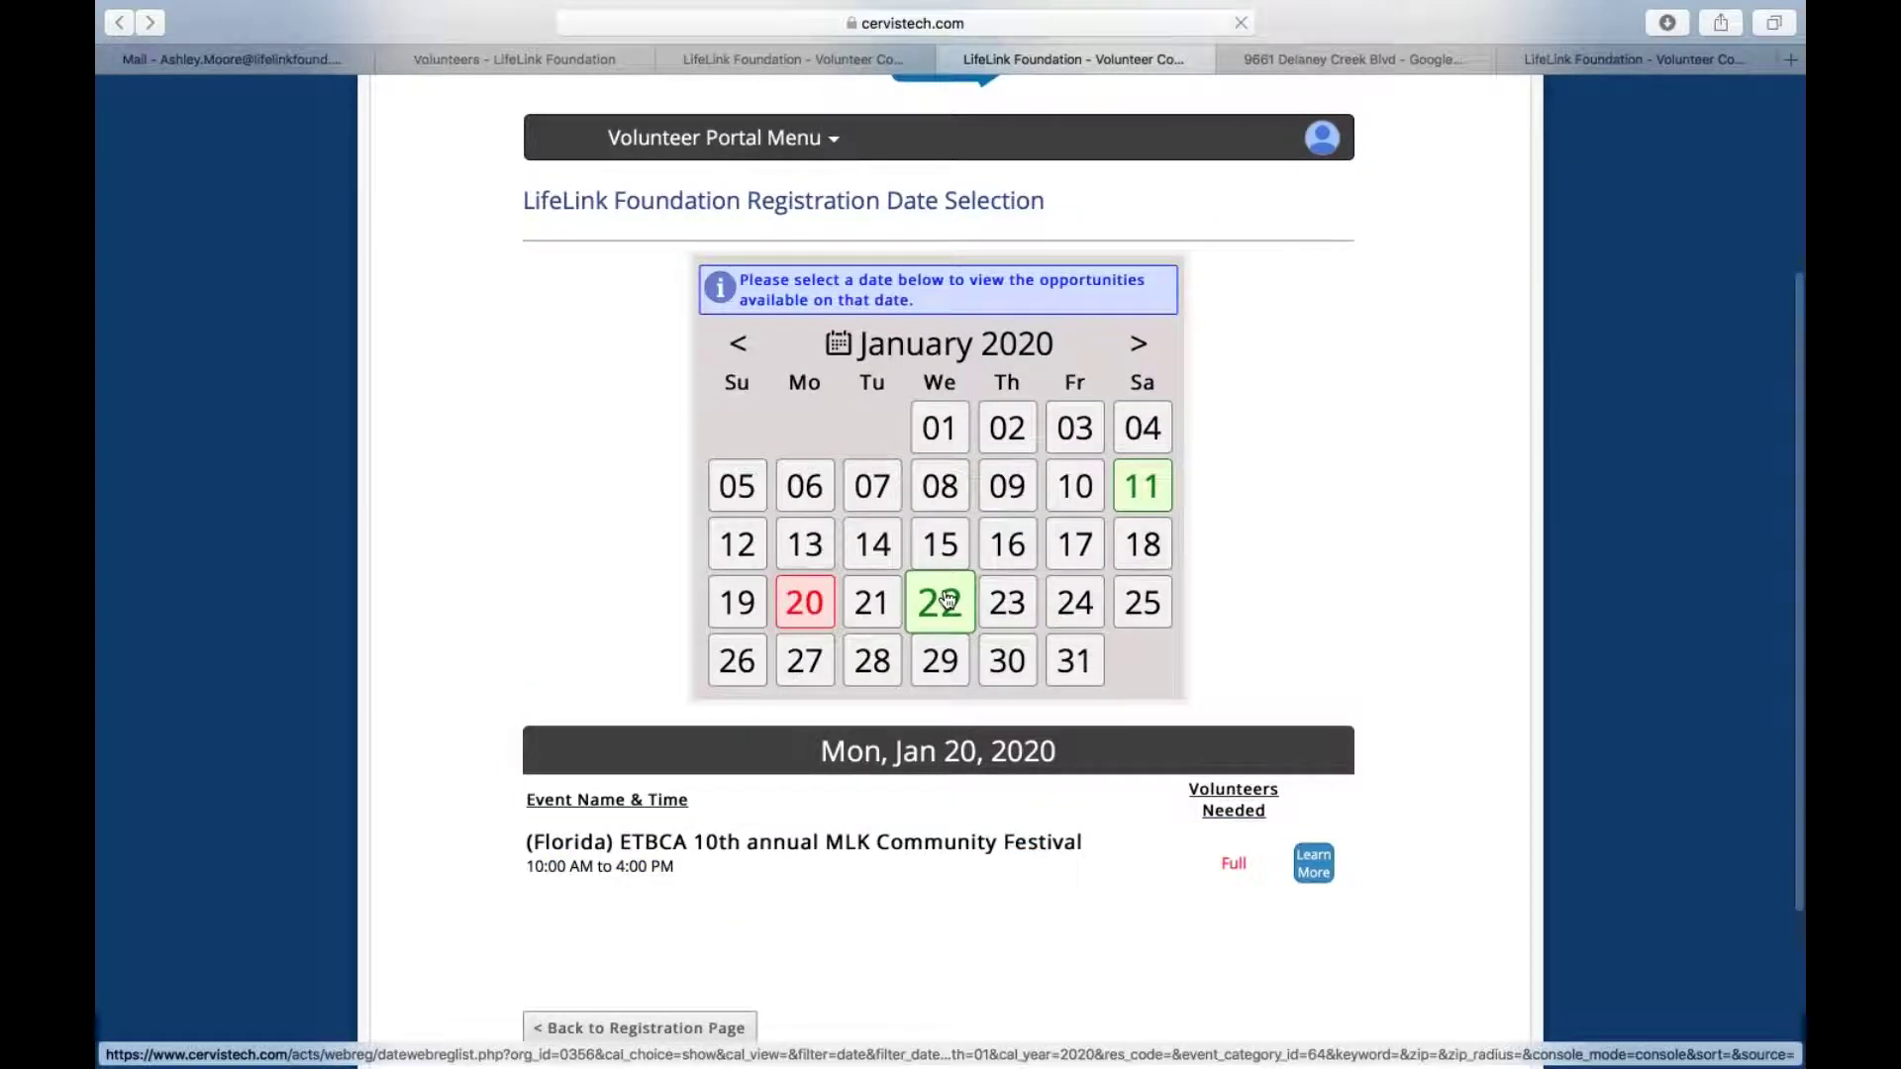
pyautogui.click(942, 600)
pyautogui.moveTo(724, 865)
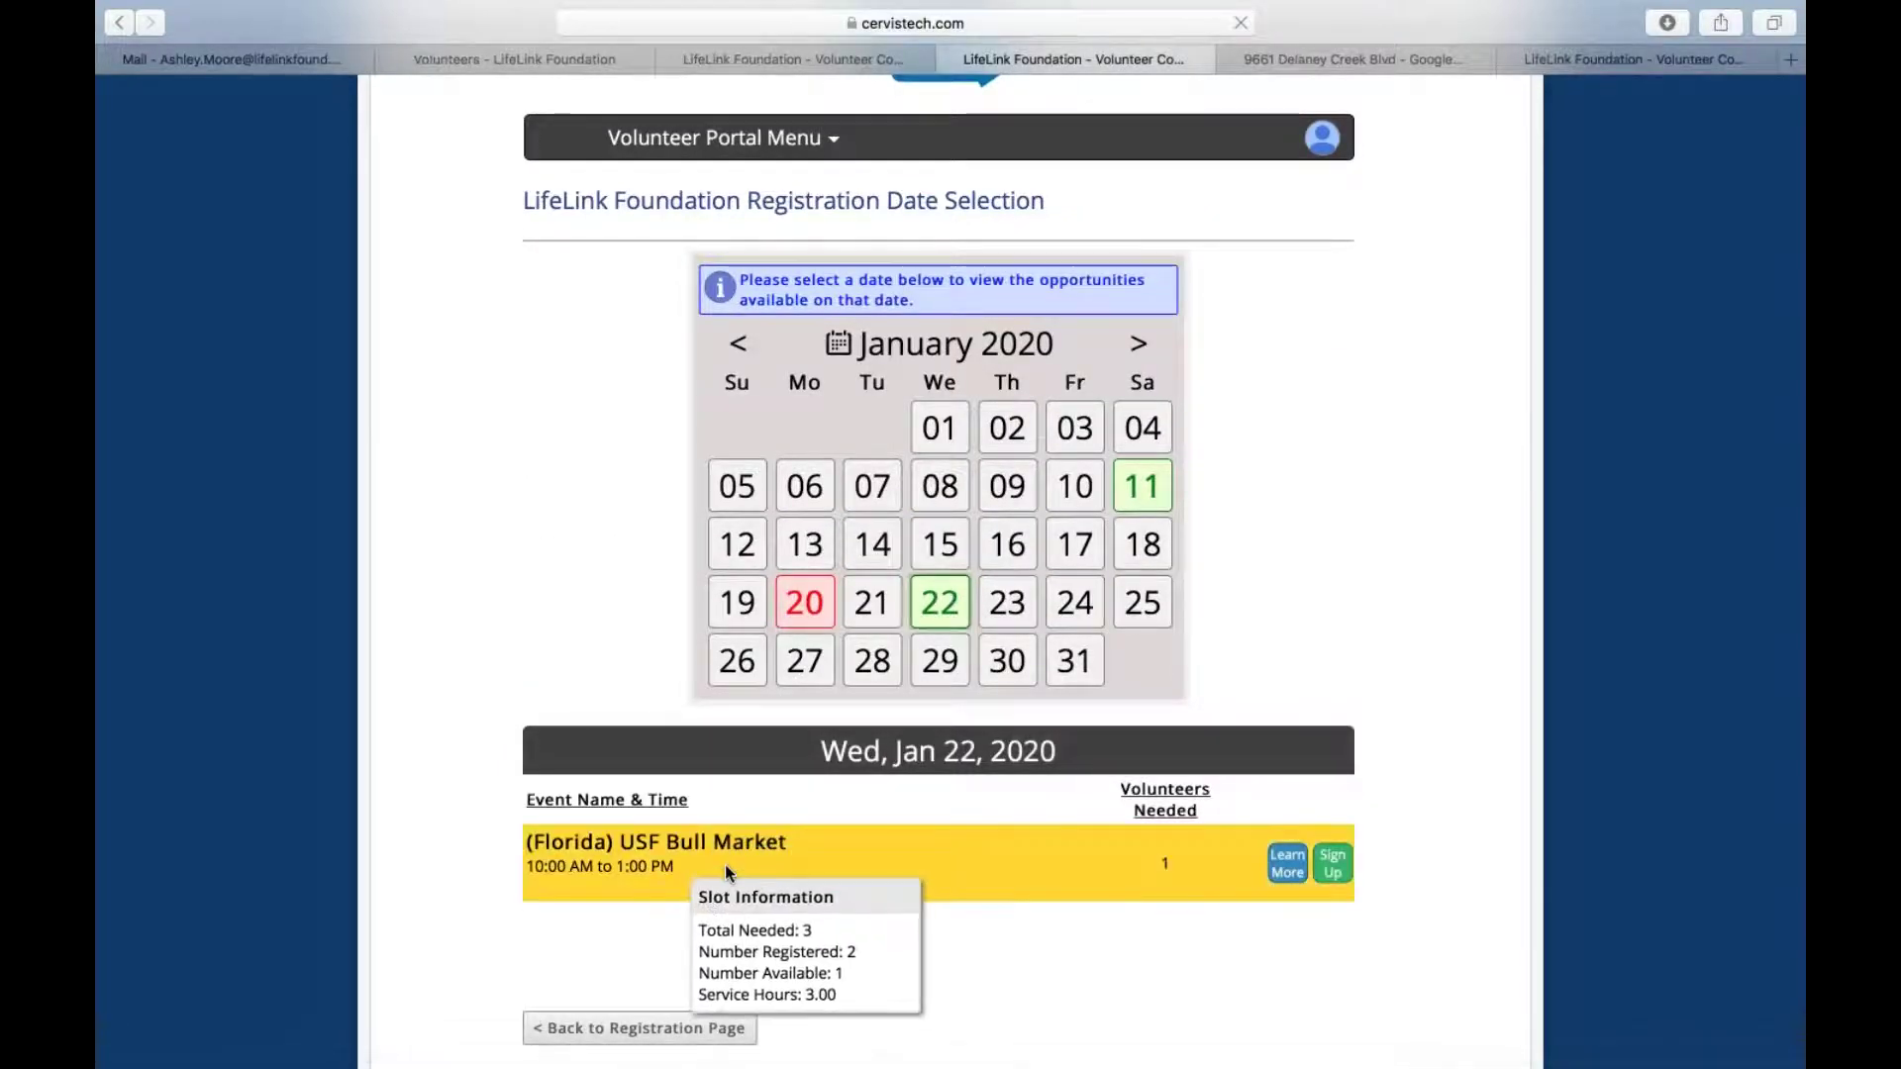
pyautogui.scroll(-3, 725, 864)
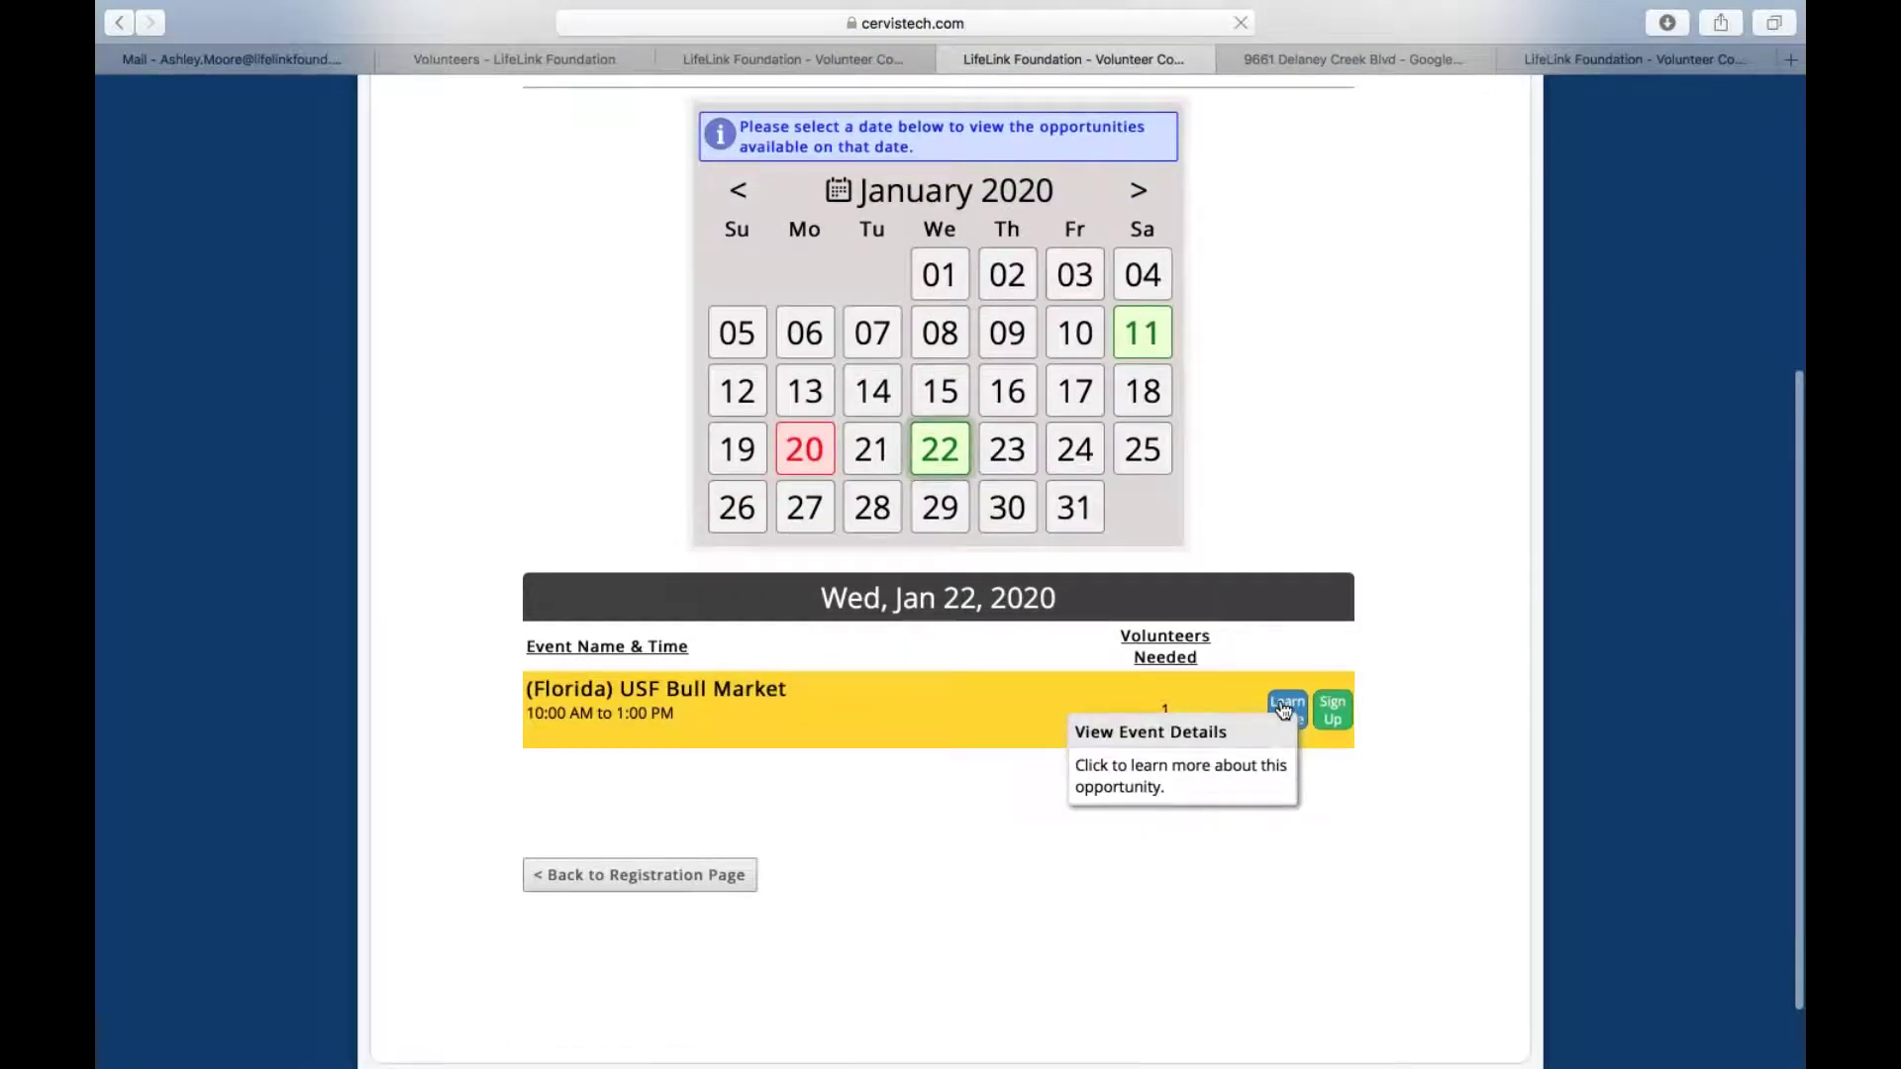
pyautogui.click(1285, 709)
pyautogui.scroll(-5, 1281, 709)
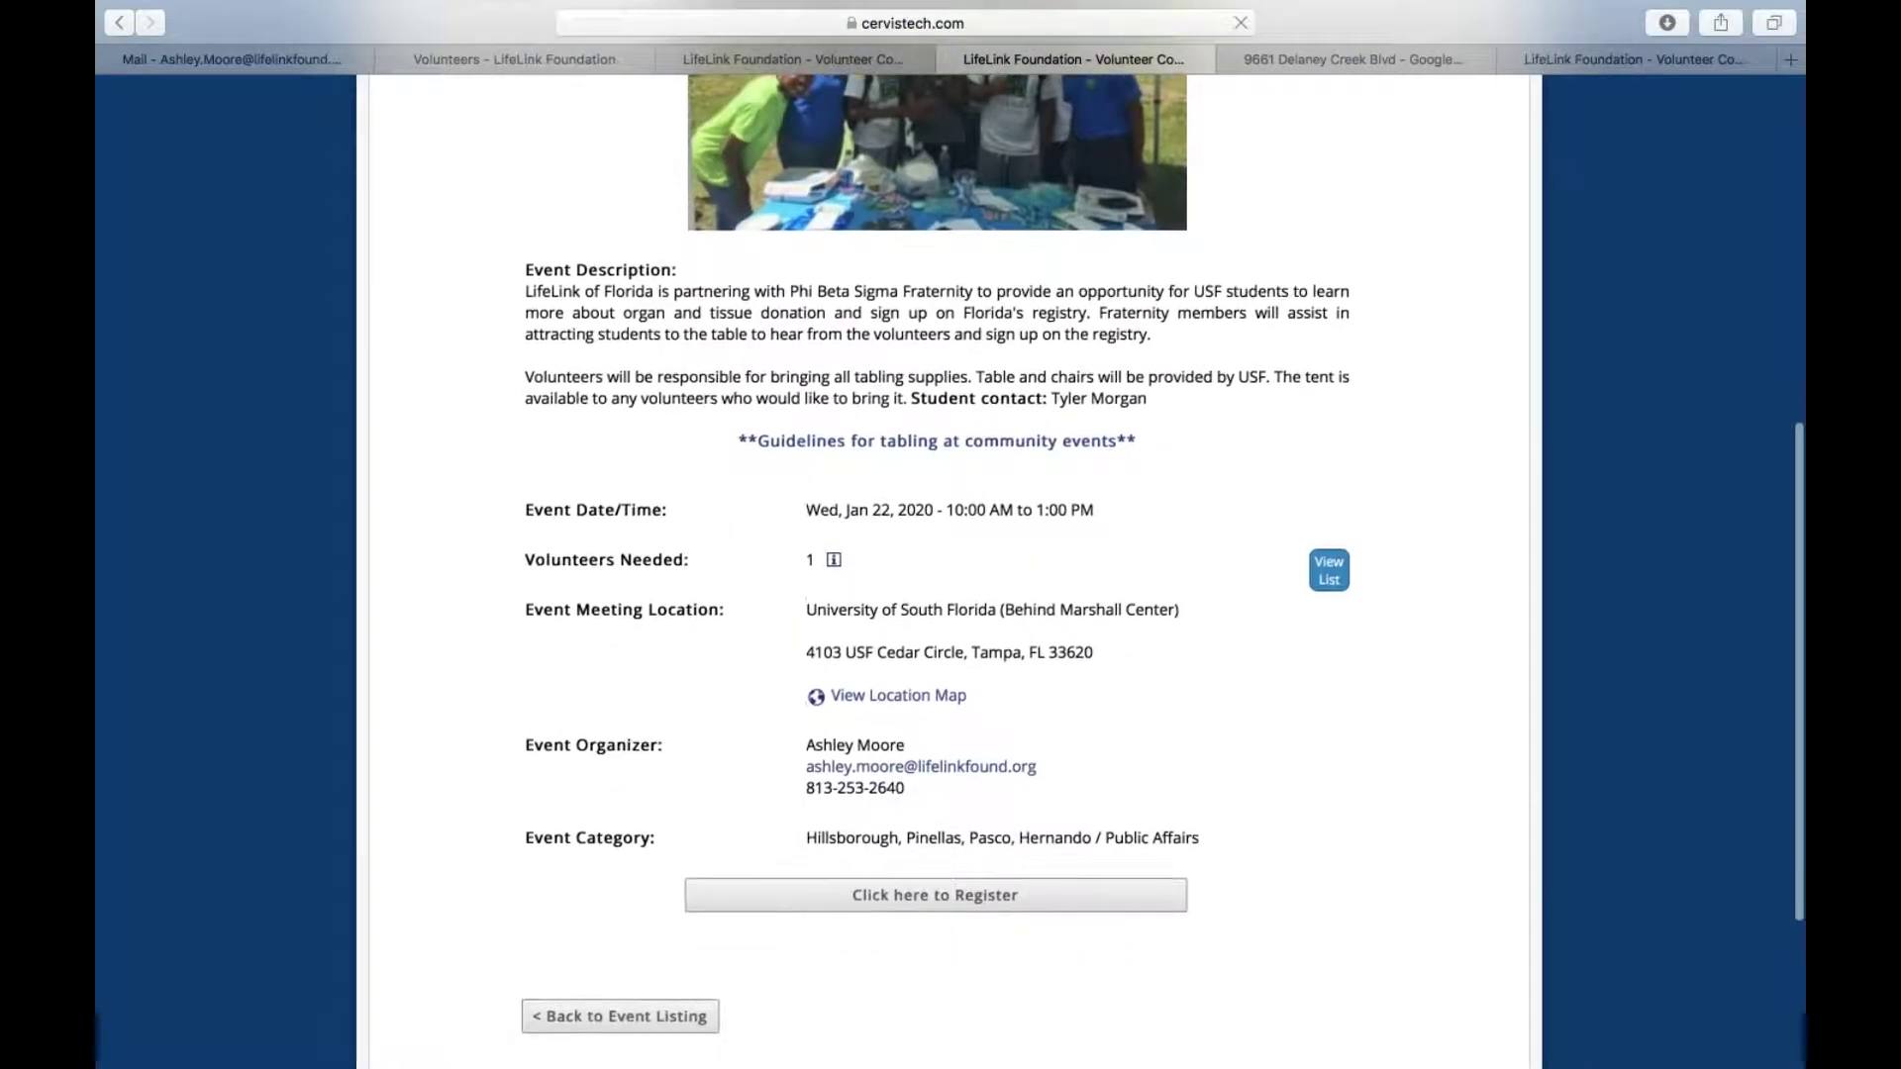
# Start registration from USF Bull Market, keep the same volunteer selected, and scroll the event list
pyautogui.click(883, 897)
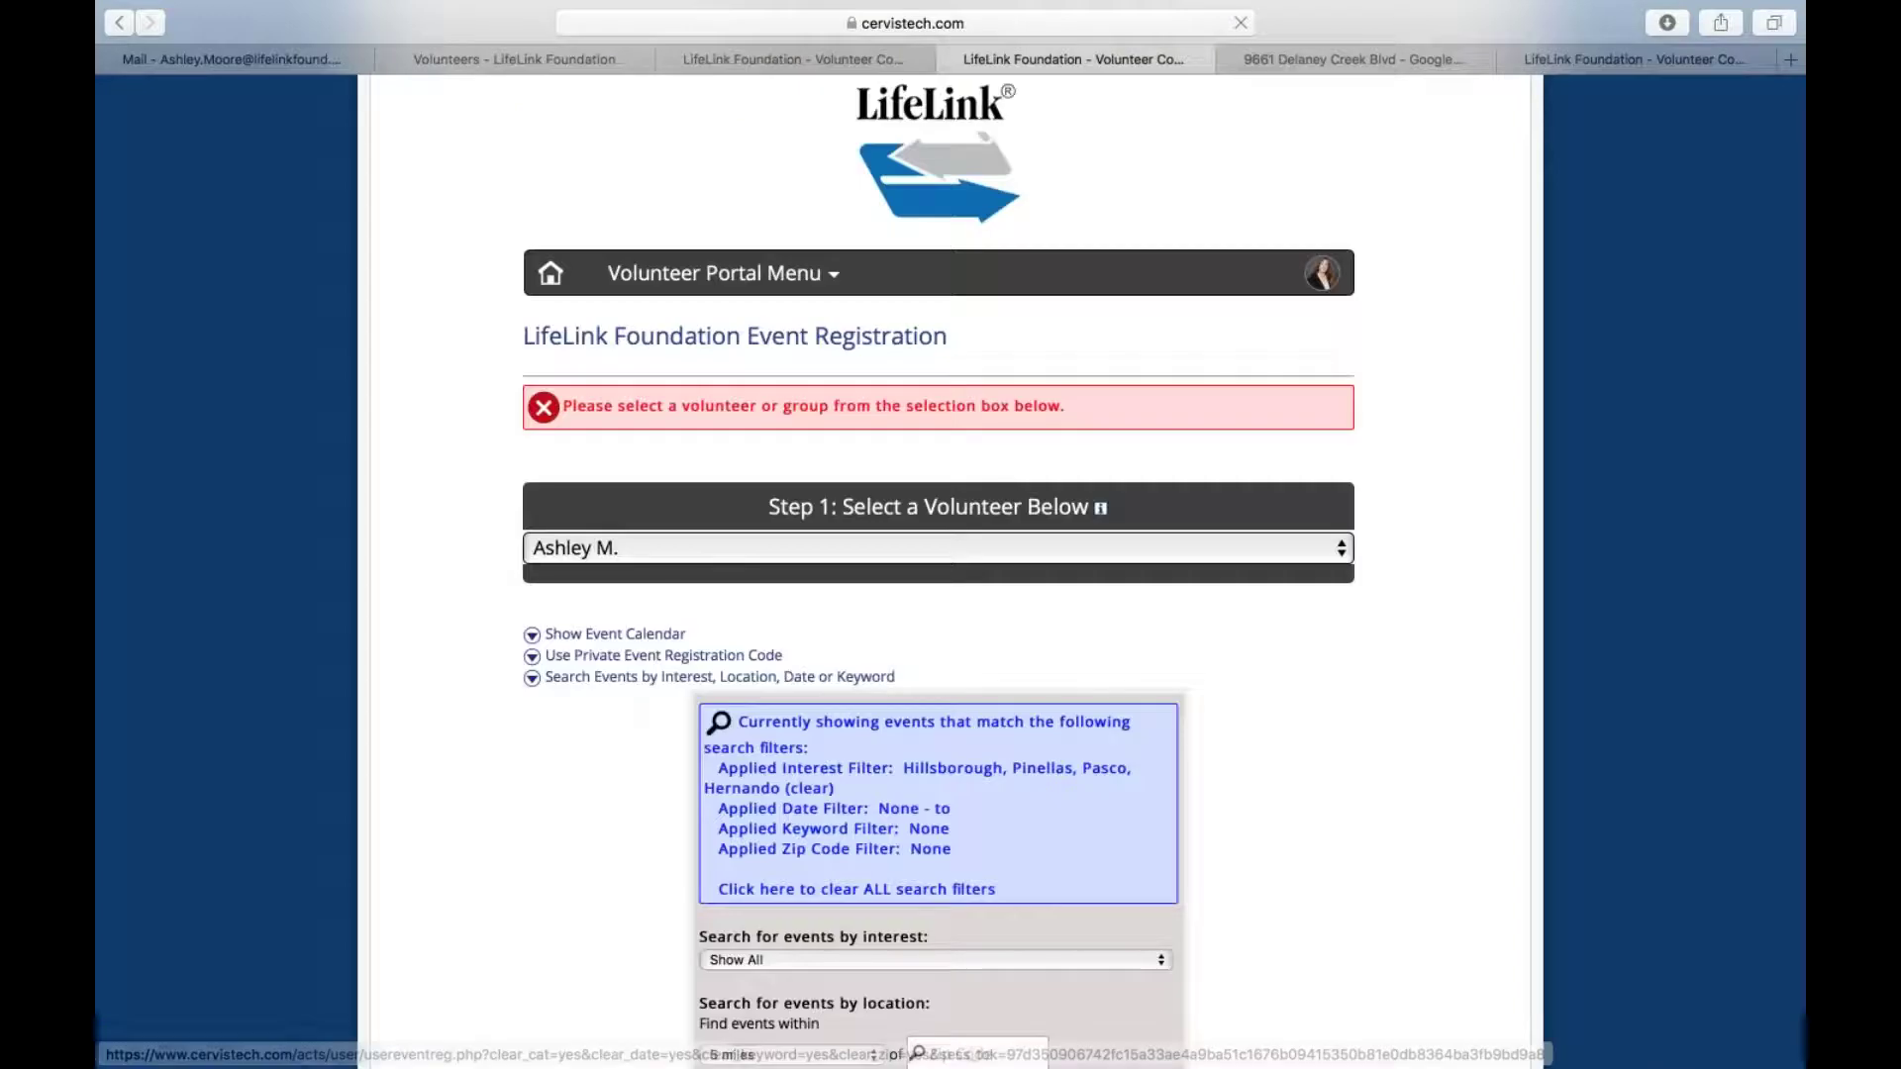
pyautogui.click(931, 549)
pyautogui.click(930, 544)
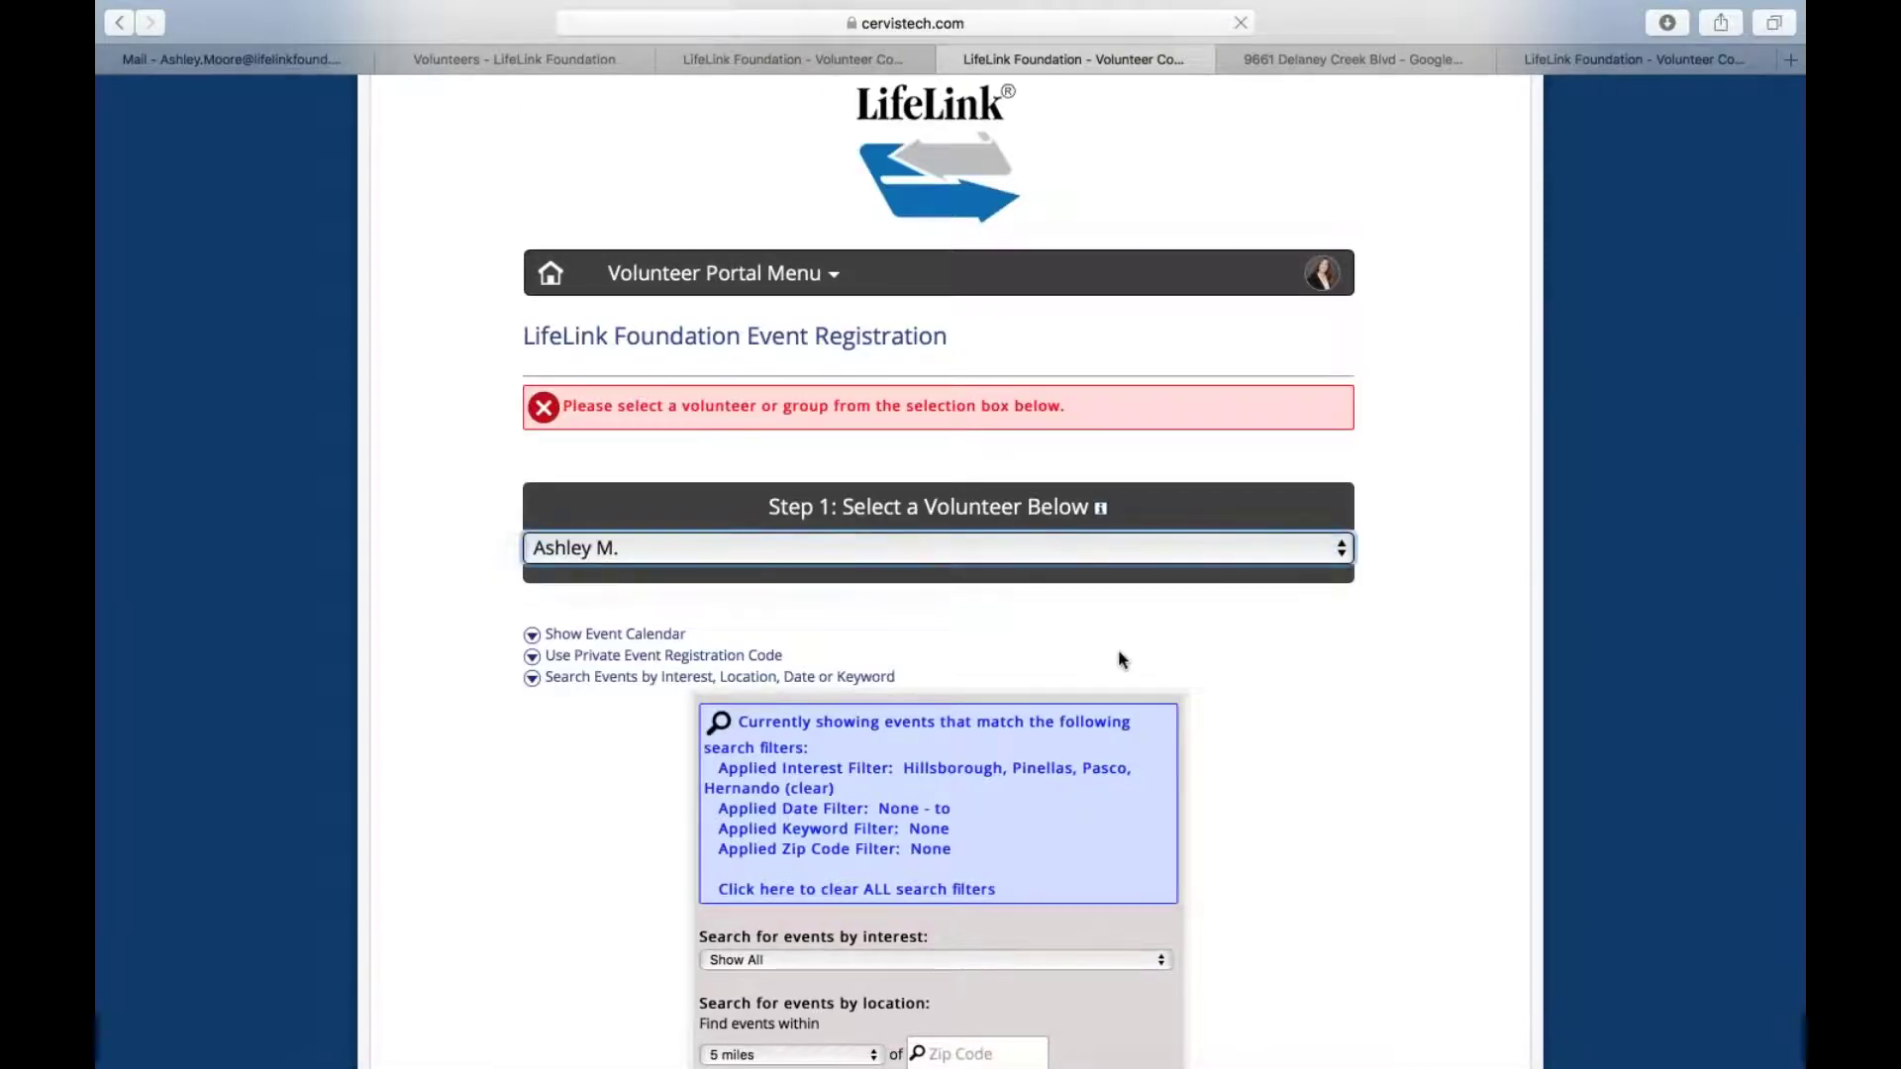
pyautogui.scroll(-3, 1132, 661)
pyautogui.scroll(2, 1133, 668)
pyautogui.scroll(-5, 1133, 668)
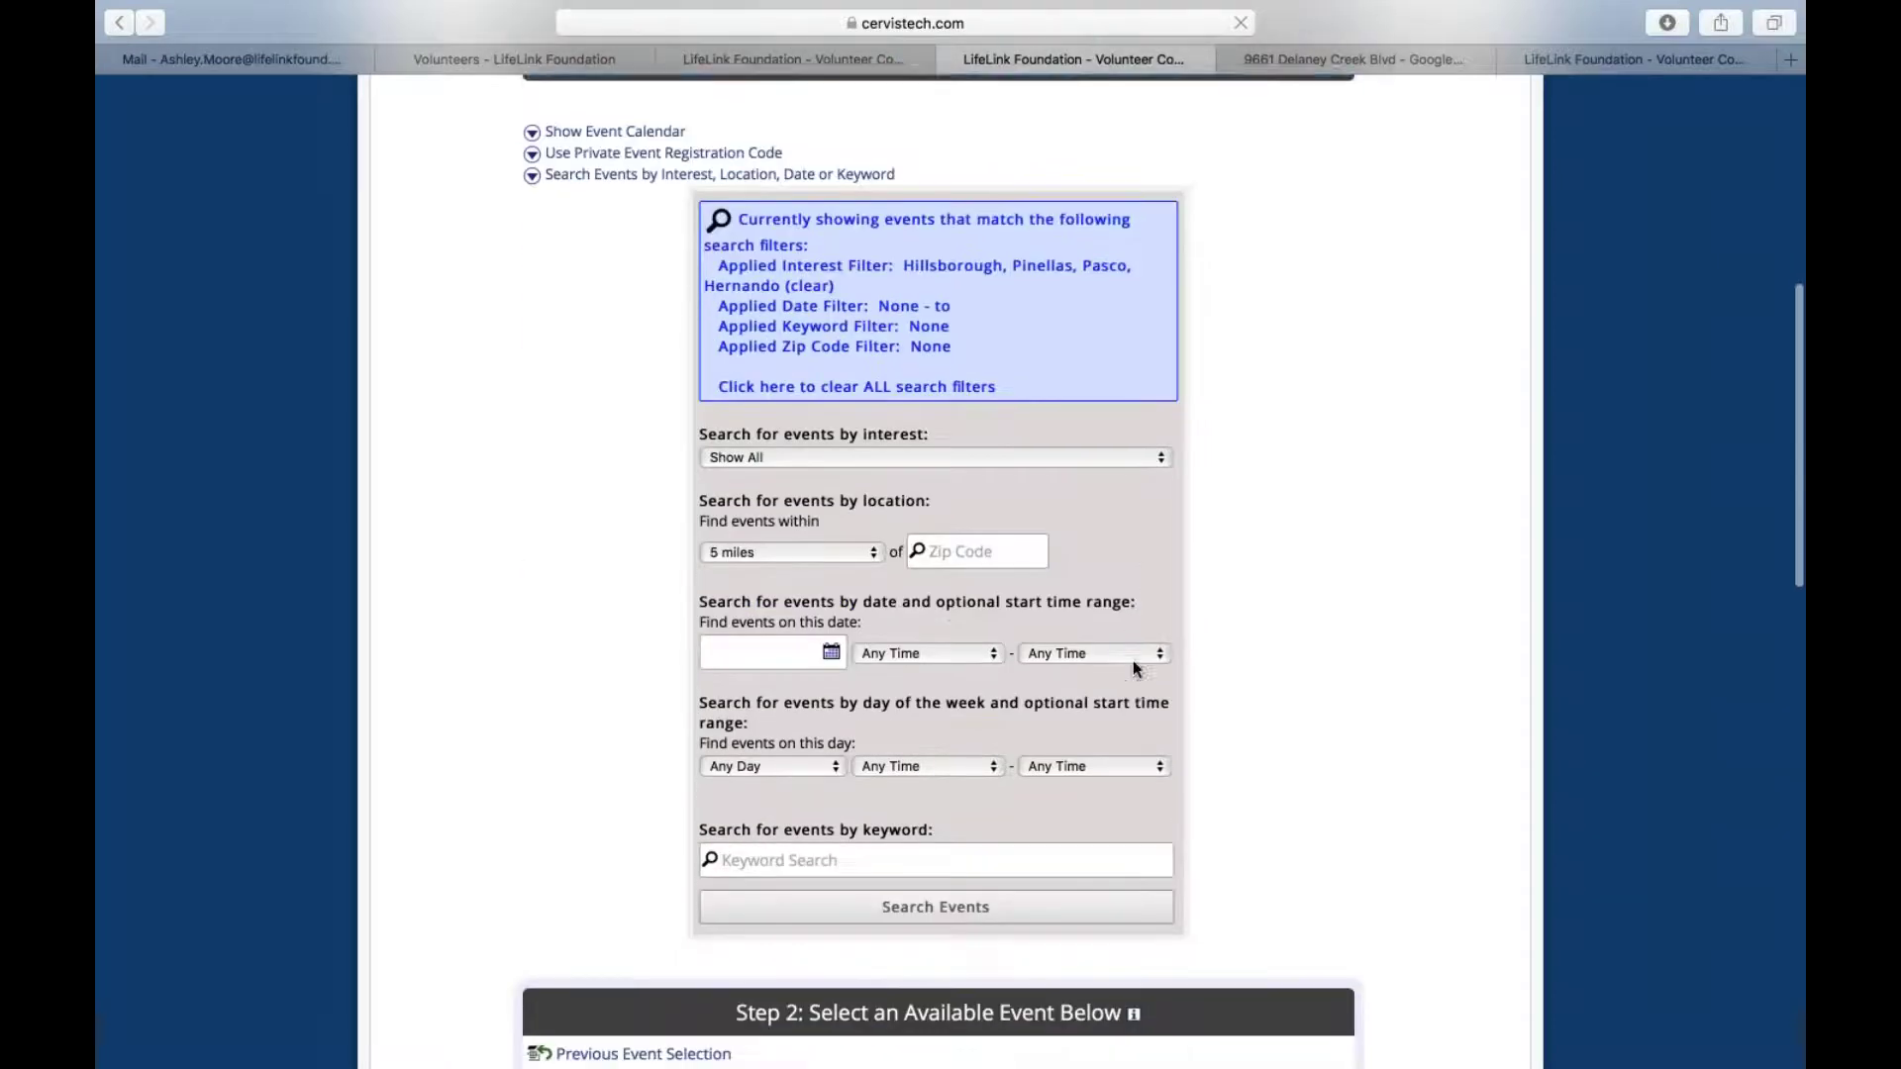
pyautogui.scroll(-7, 1132, 661)
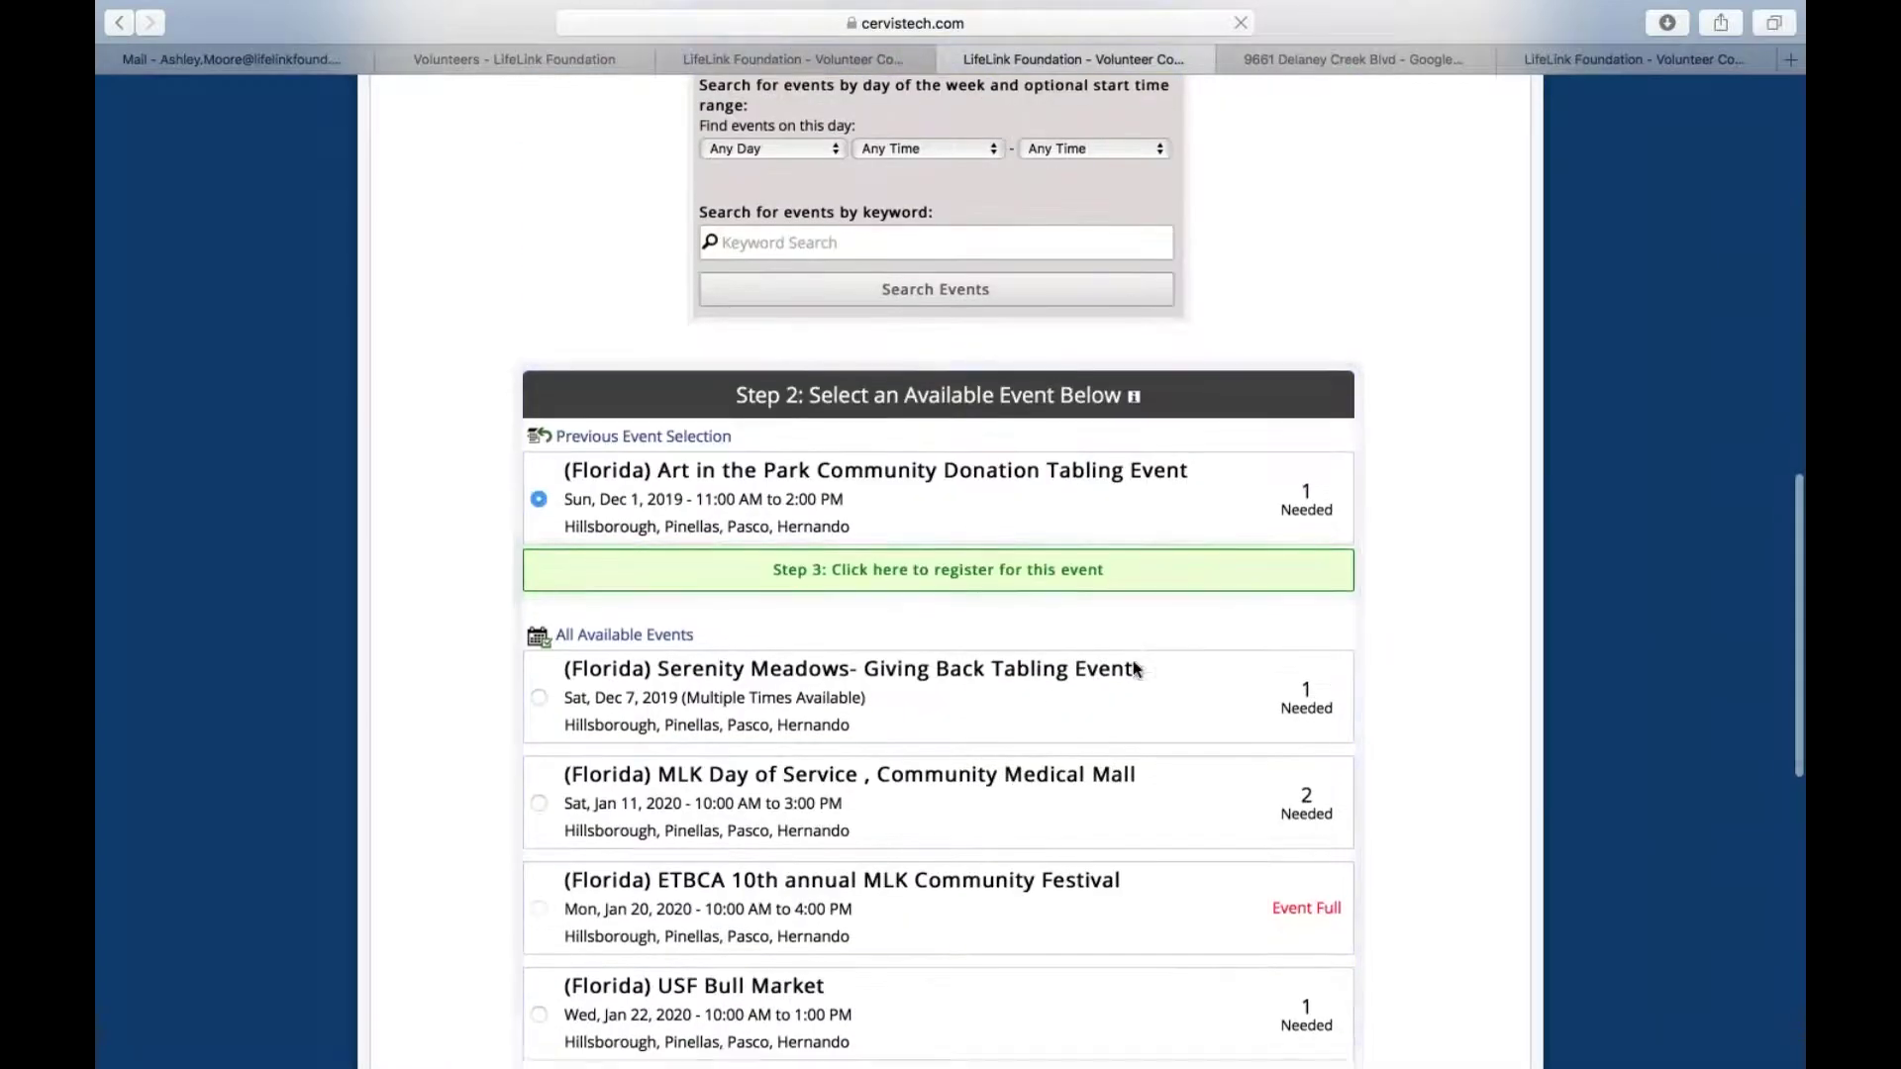
pyautogui.scroll(-5, 1132, 662)
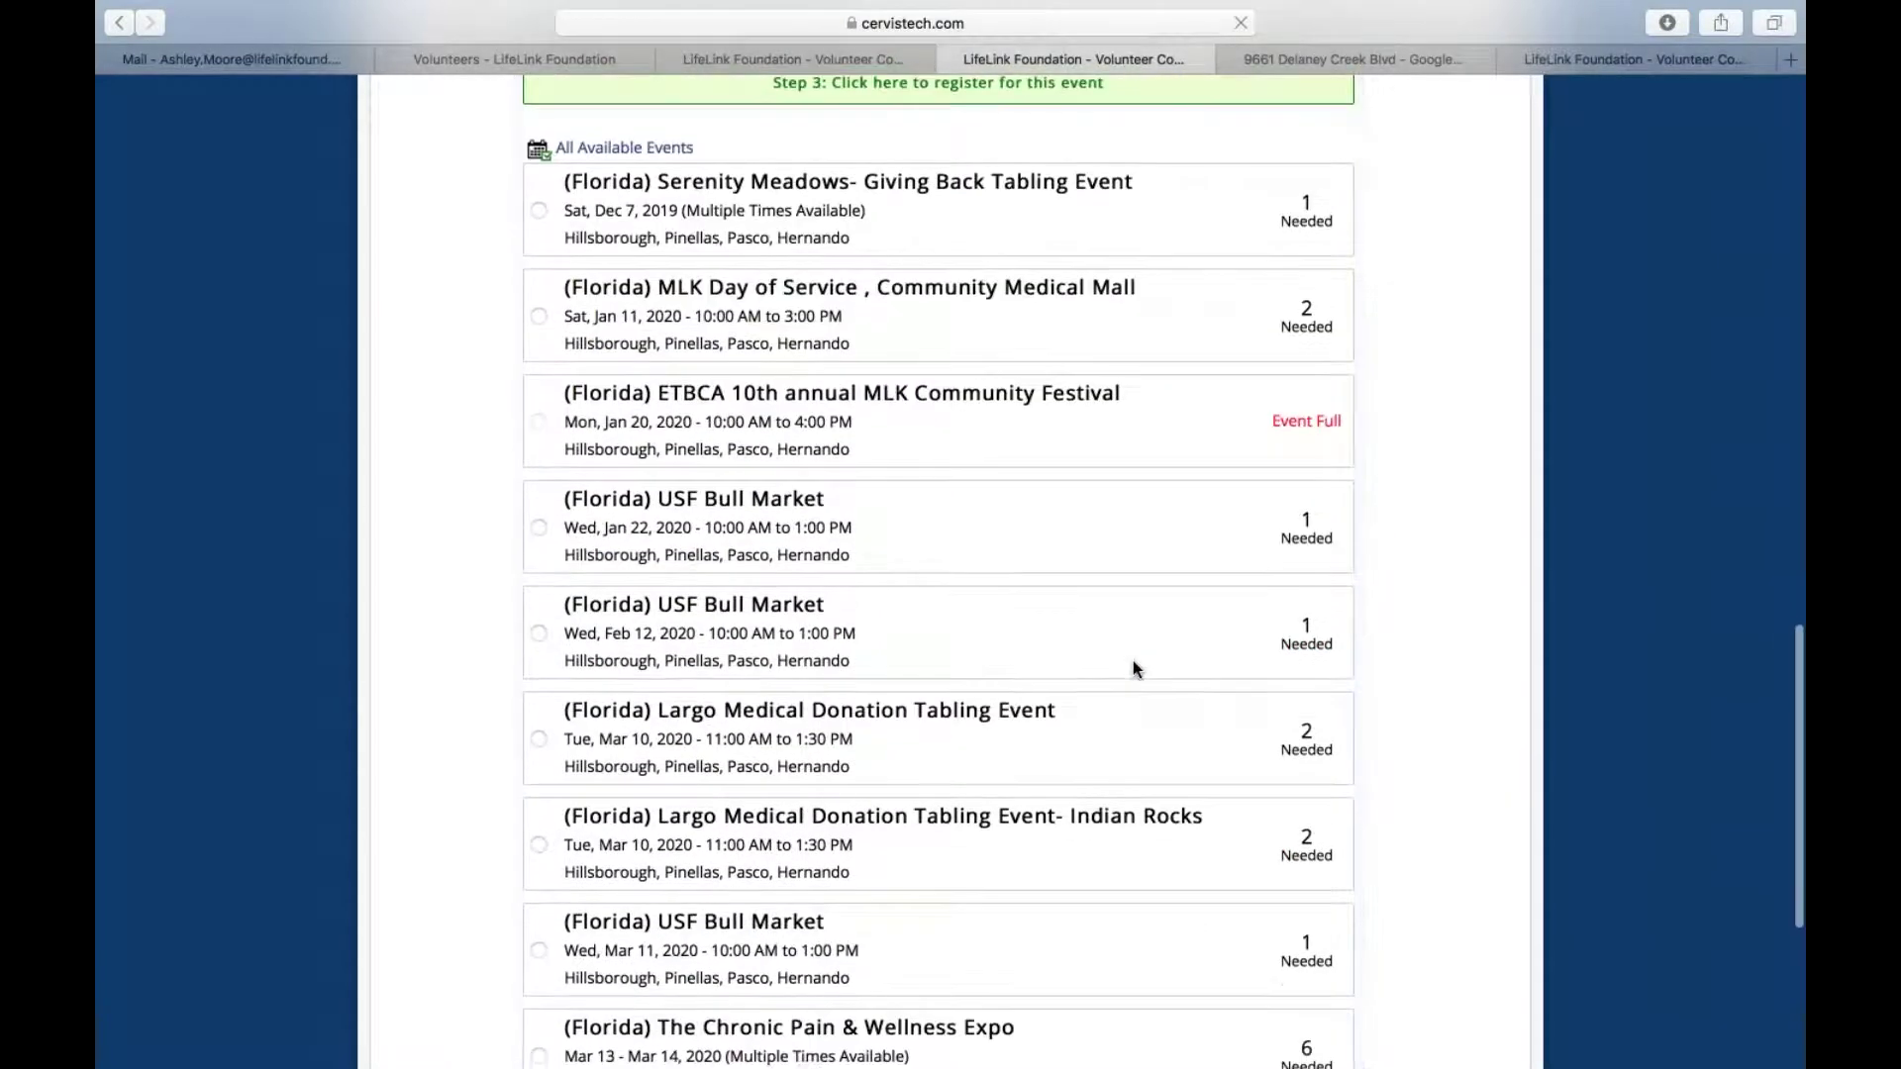
pyautogui.scroll(15, 1132, 668)
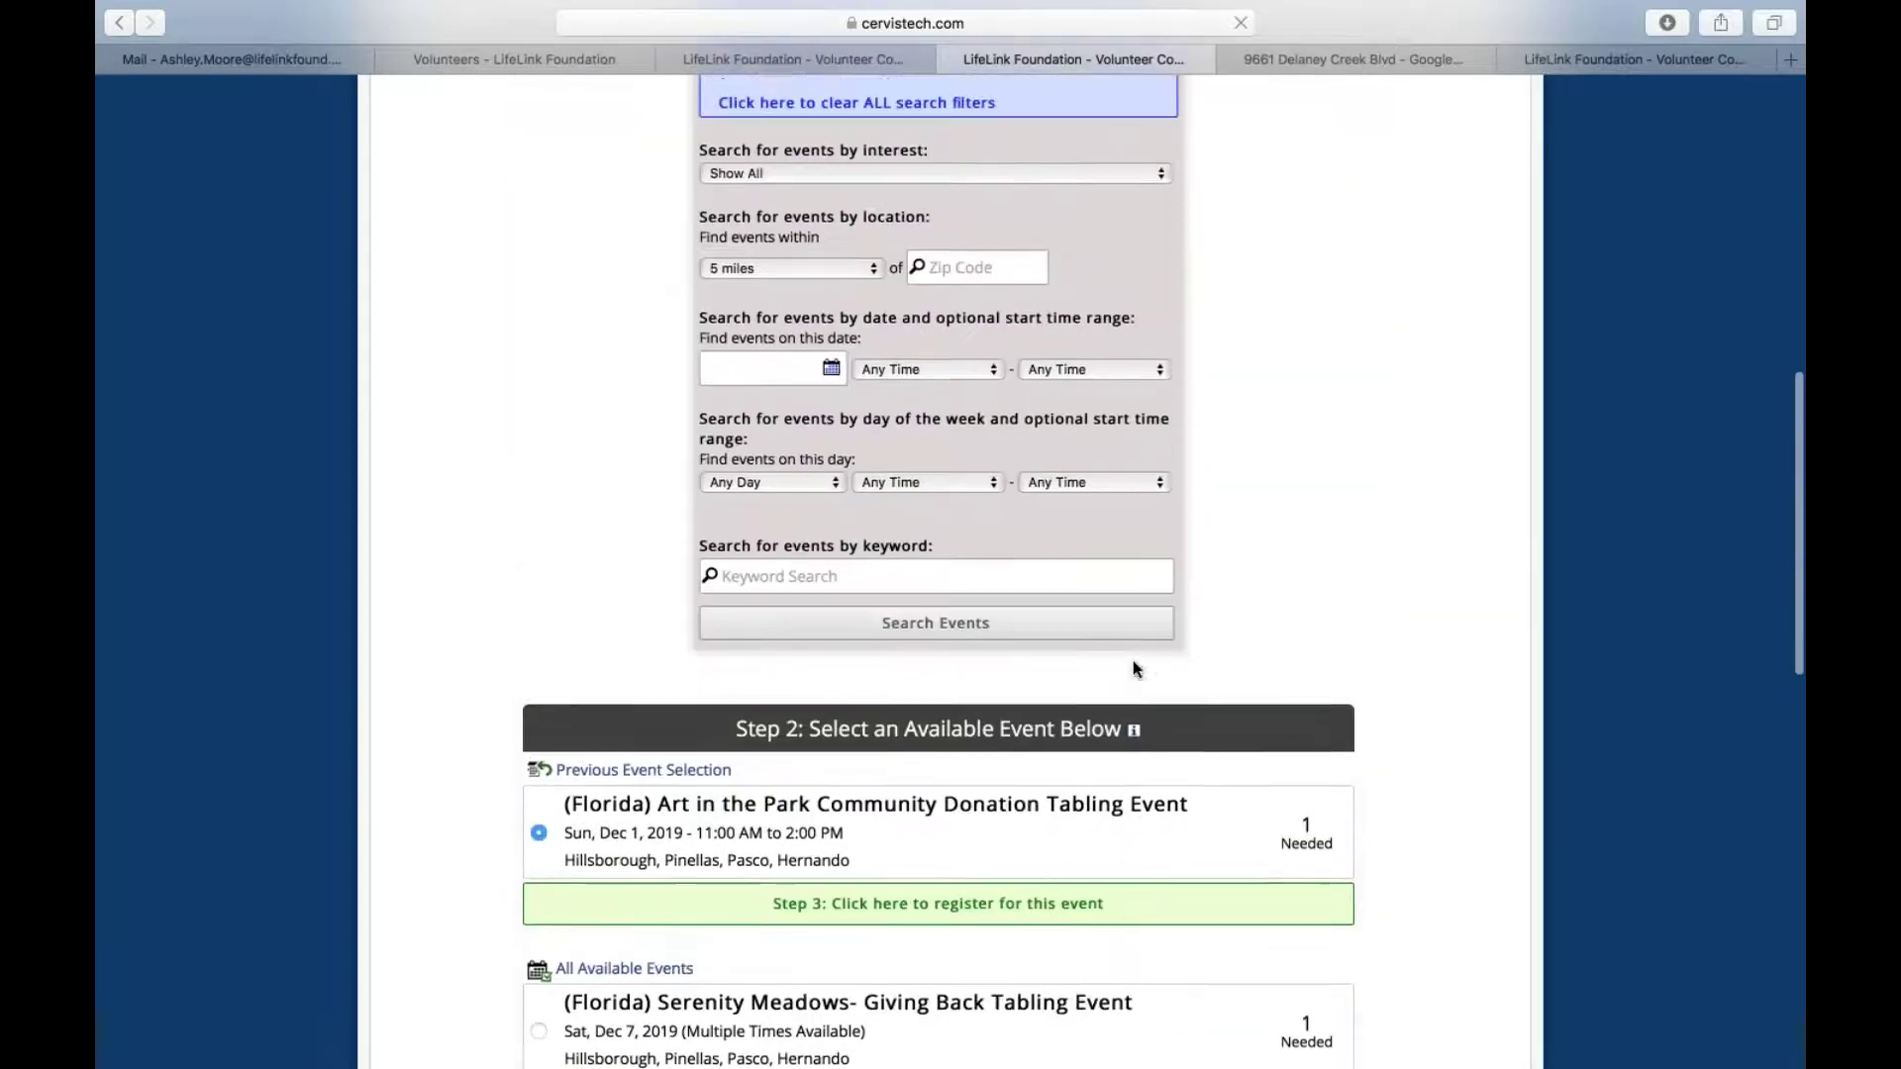
pyautogui.scroll(1, 1134, 663)
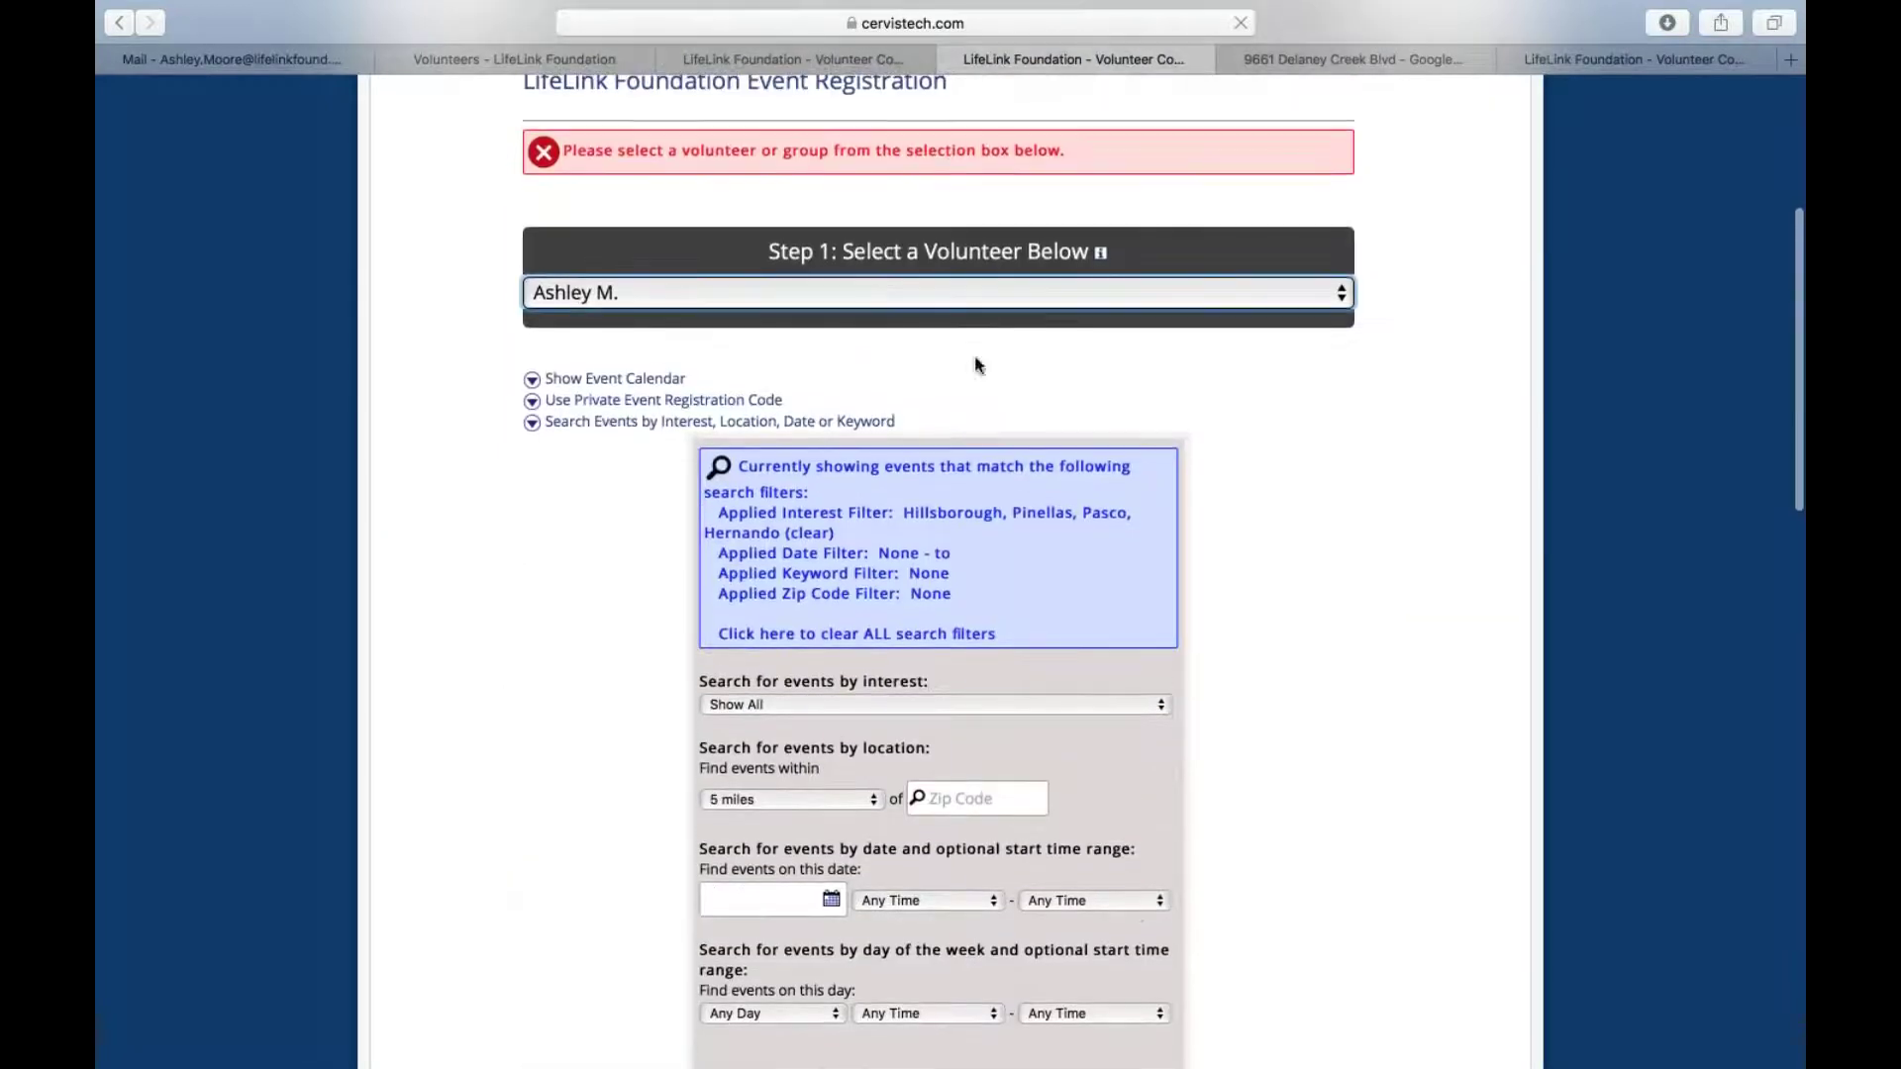
# Pick January 11, 2020 on the calendar and open the MLK Day of Service, Community Medical Mall details
pyautogui.click(612, 384)
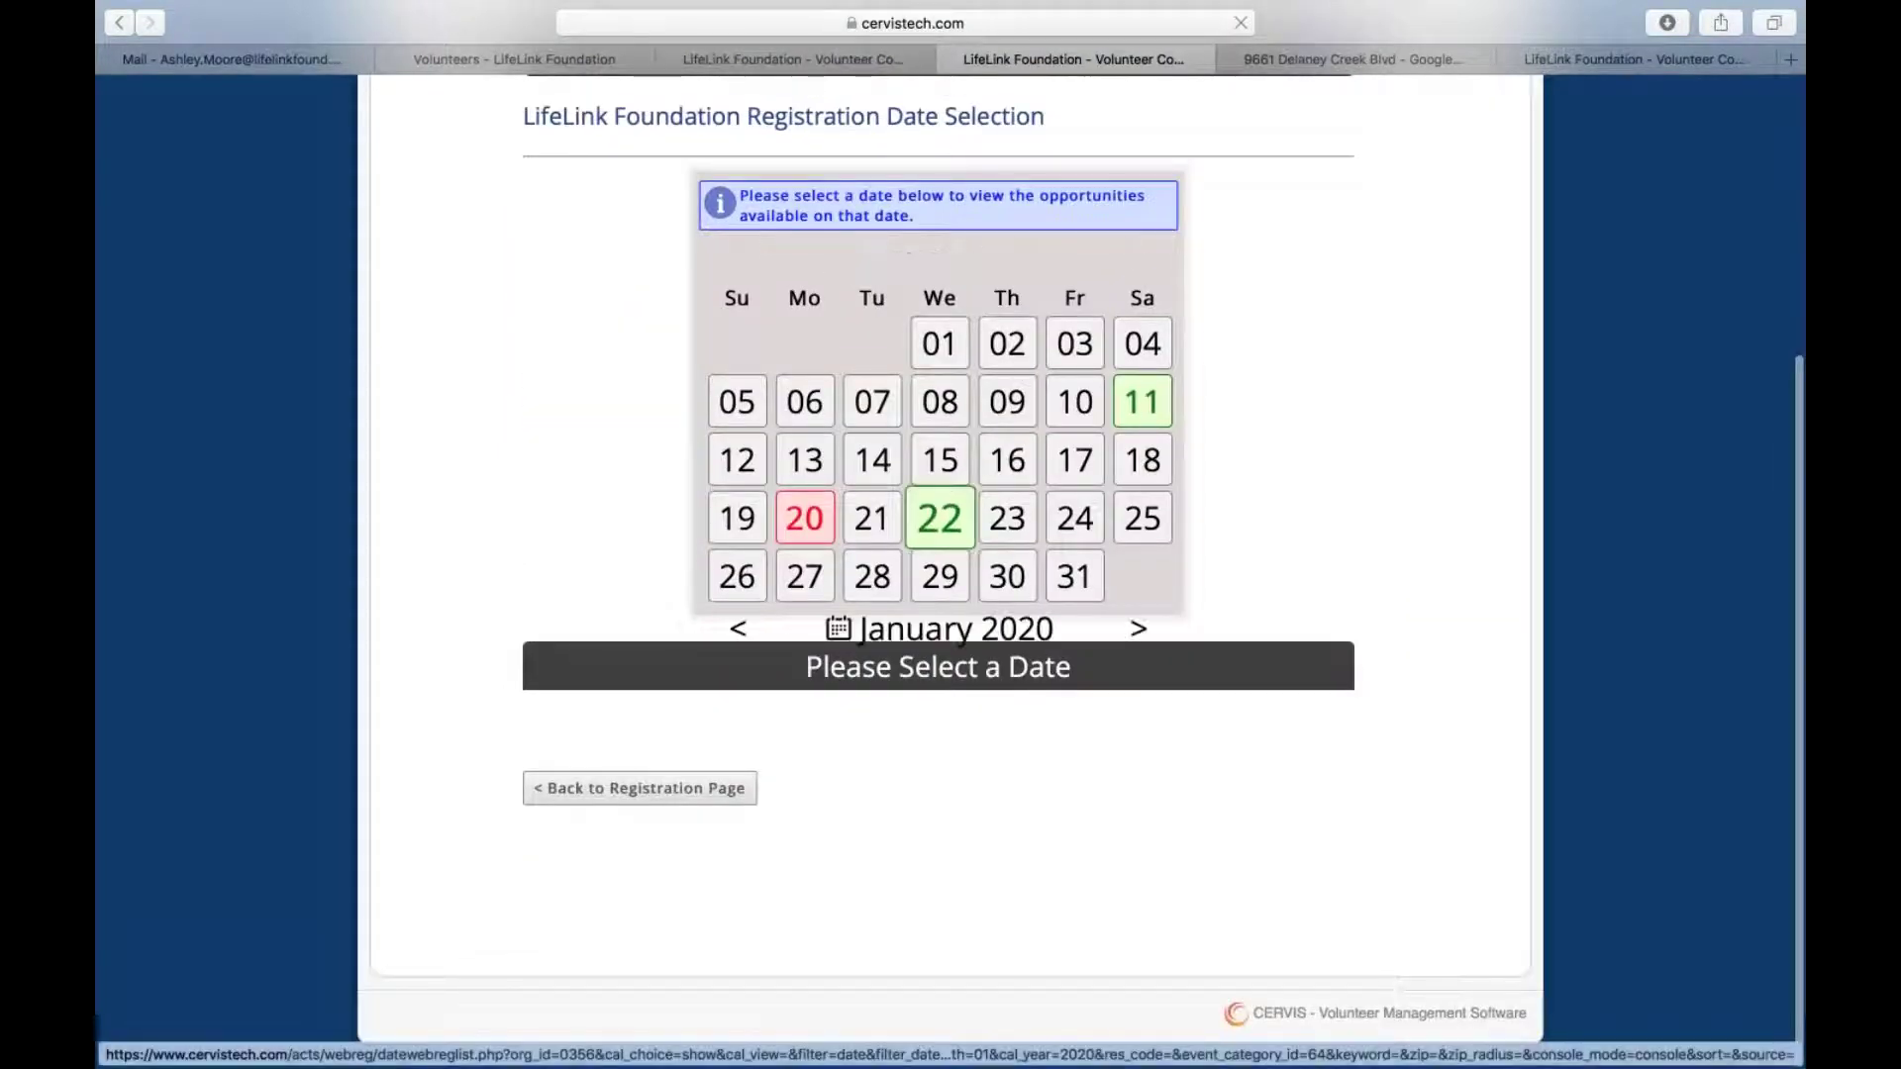
pyautogui.click(1148, 410)
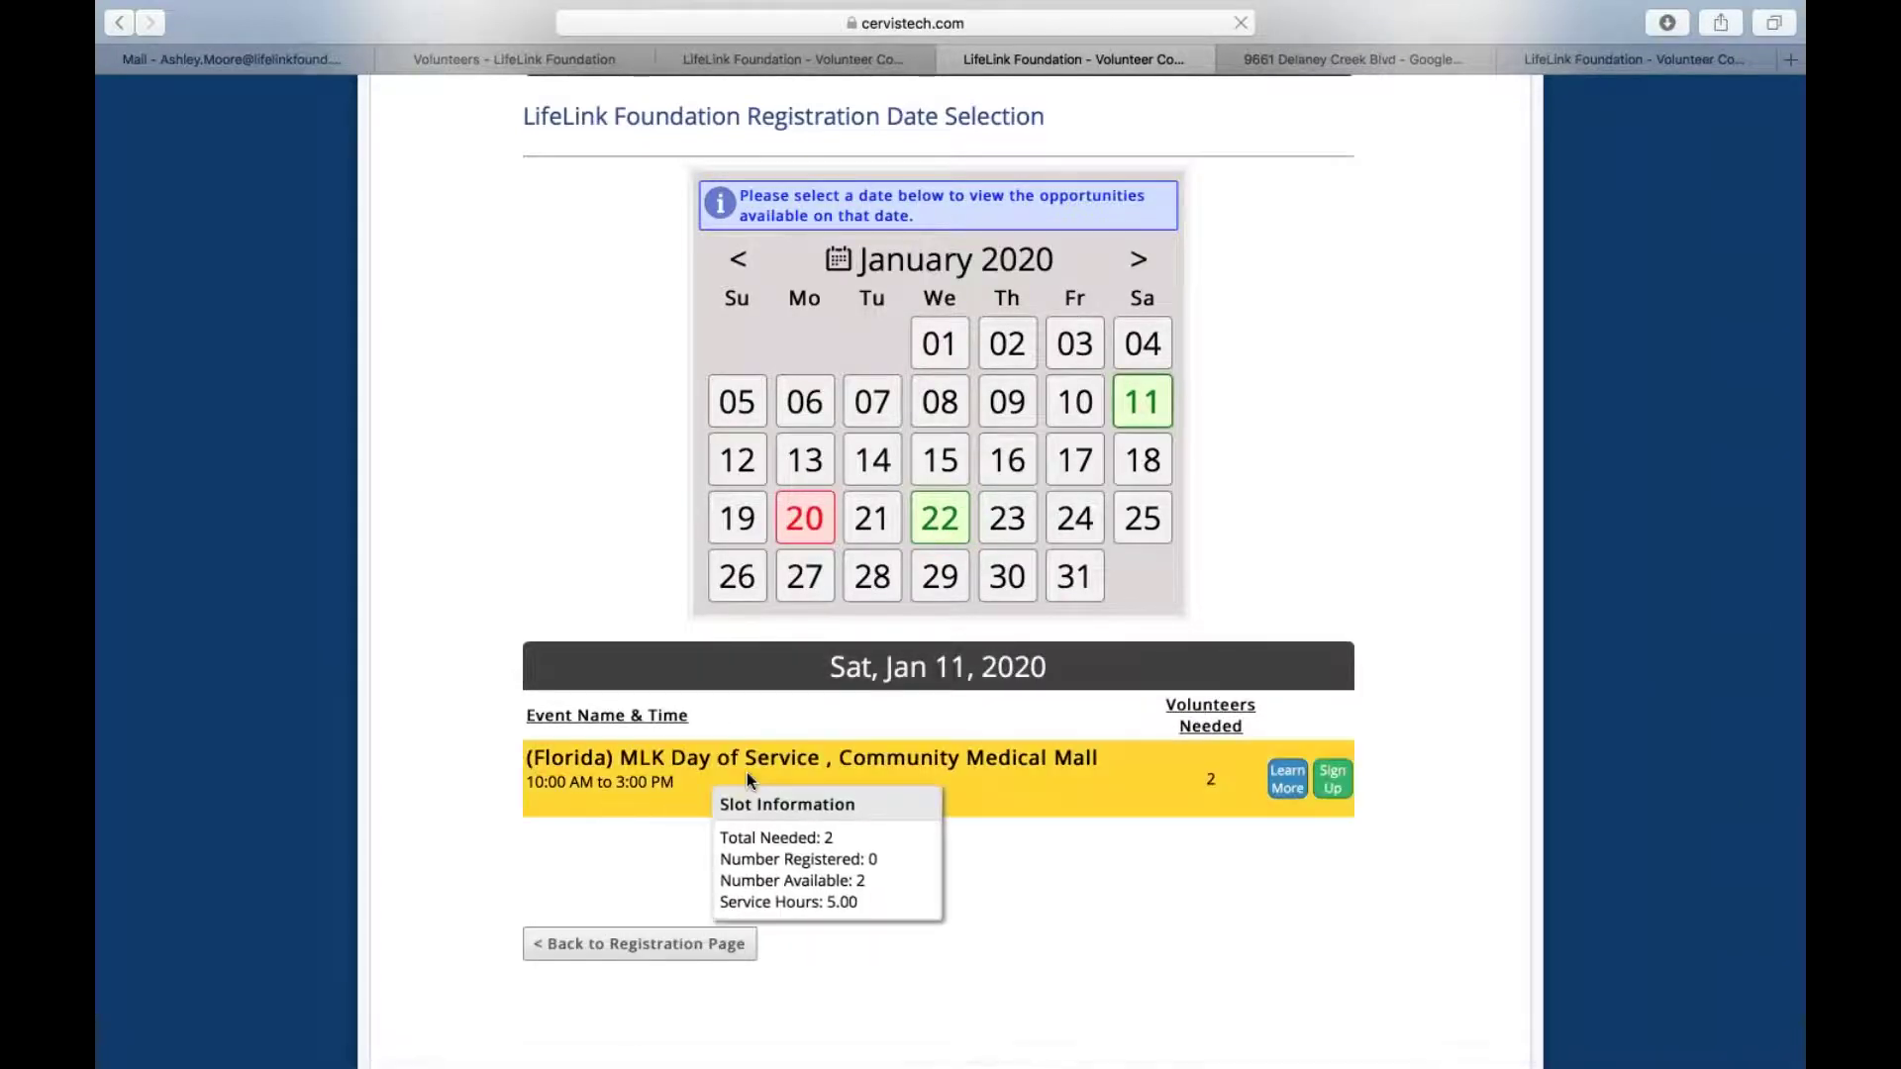
pyautogui.click(1280, 782)
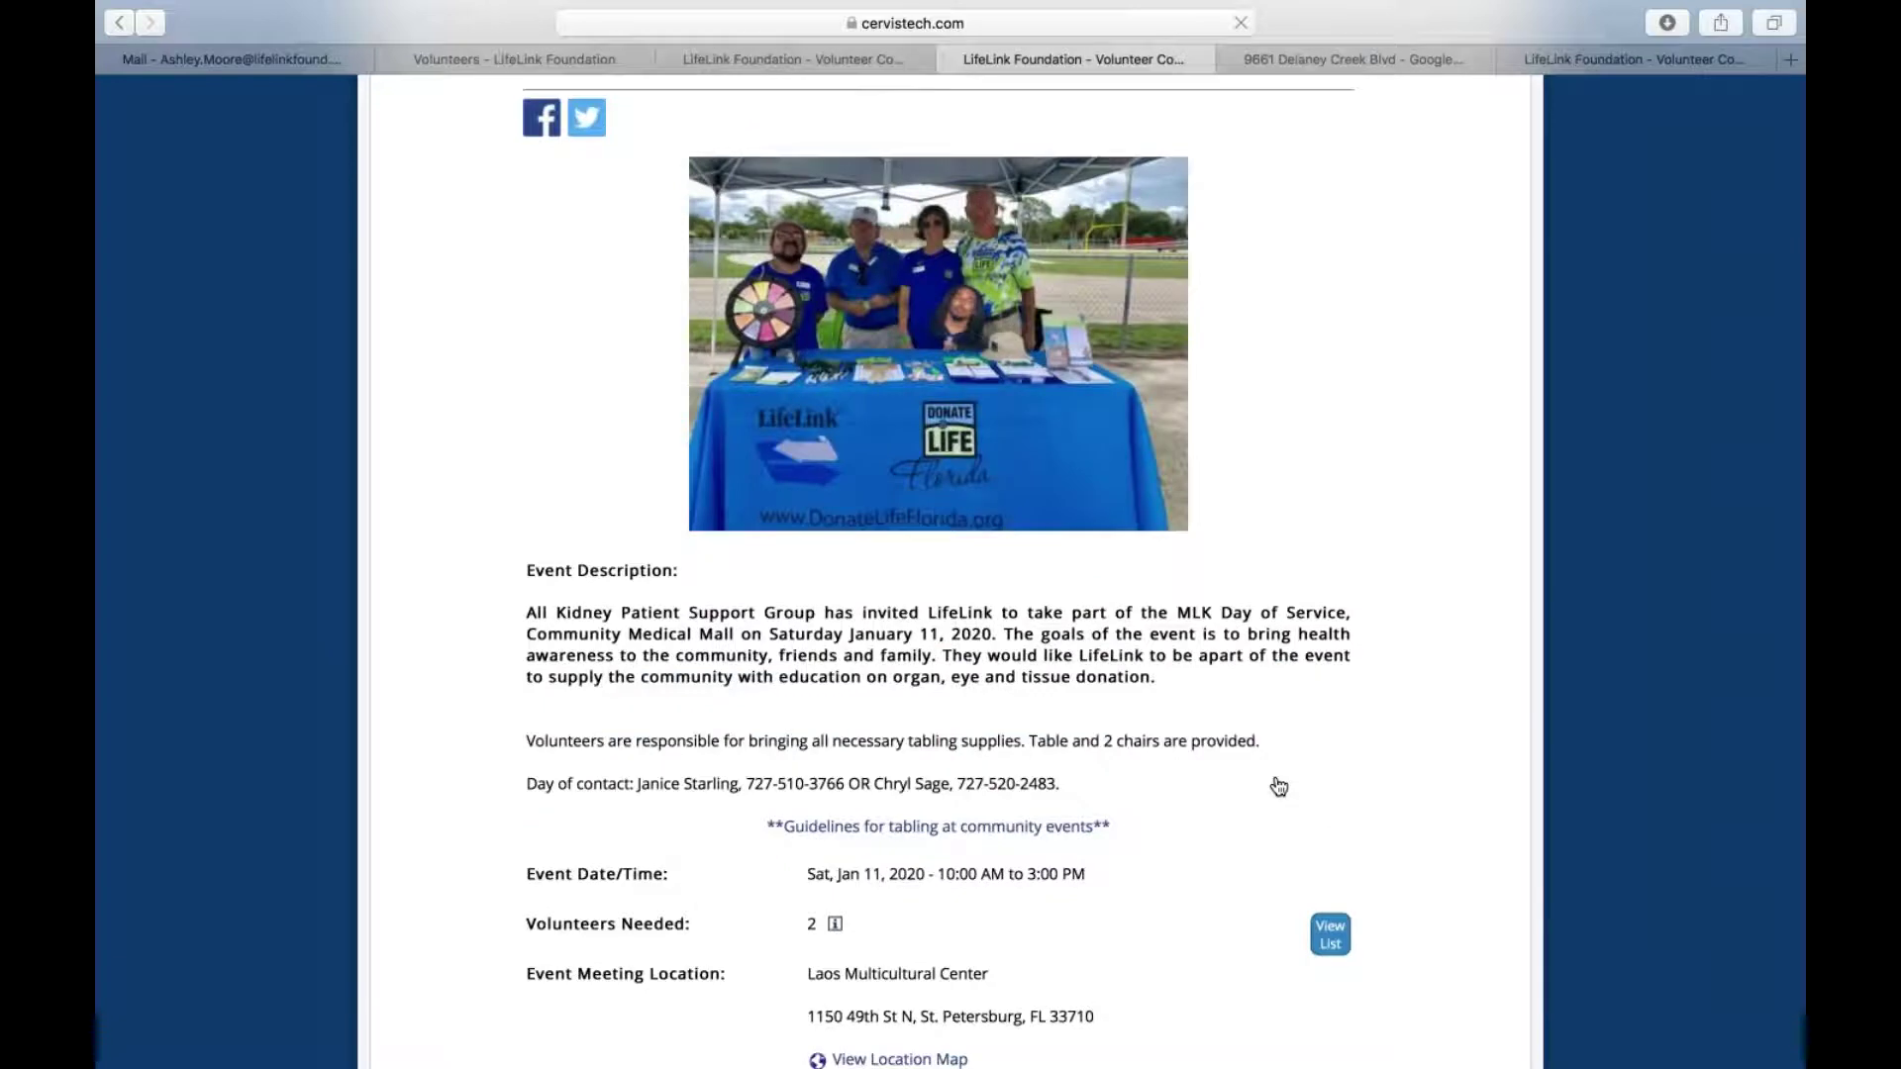
pyautogui.scroll(-5, 1277, 786)
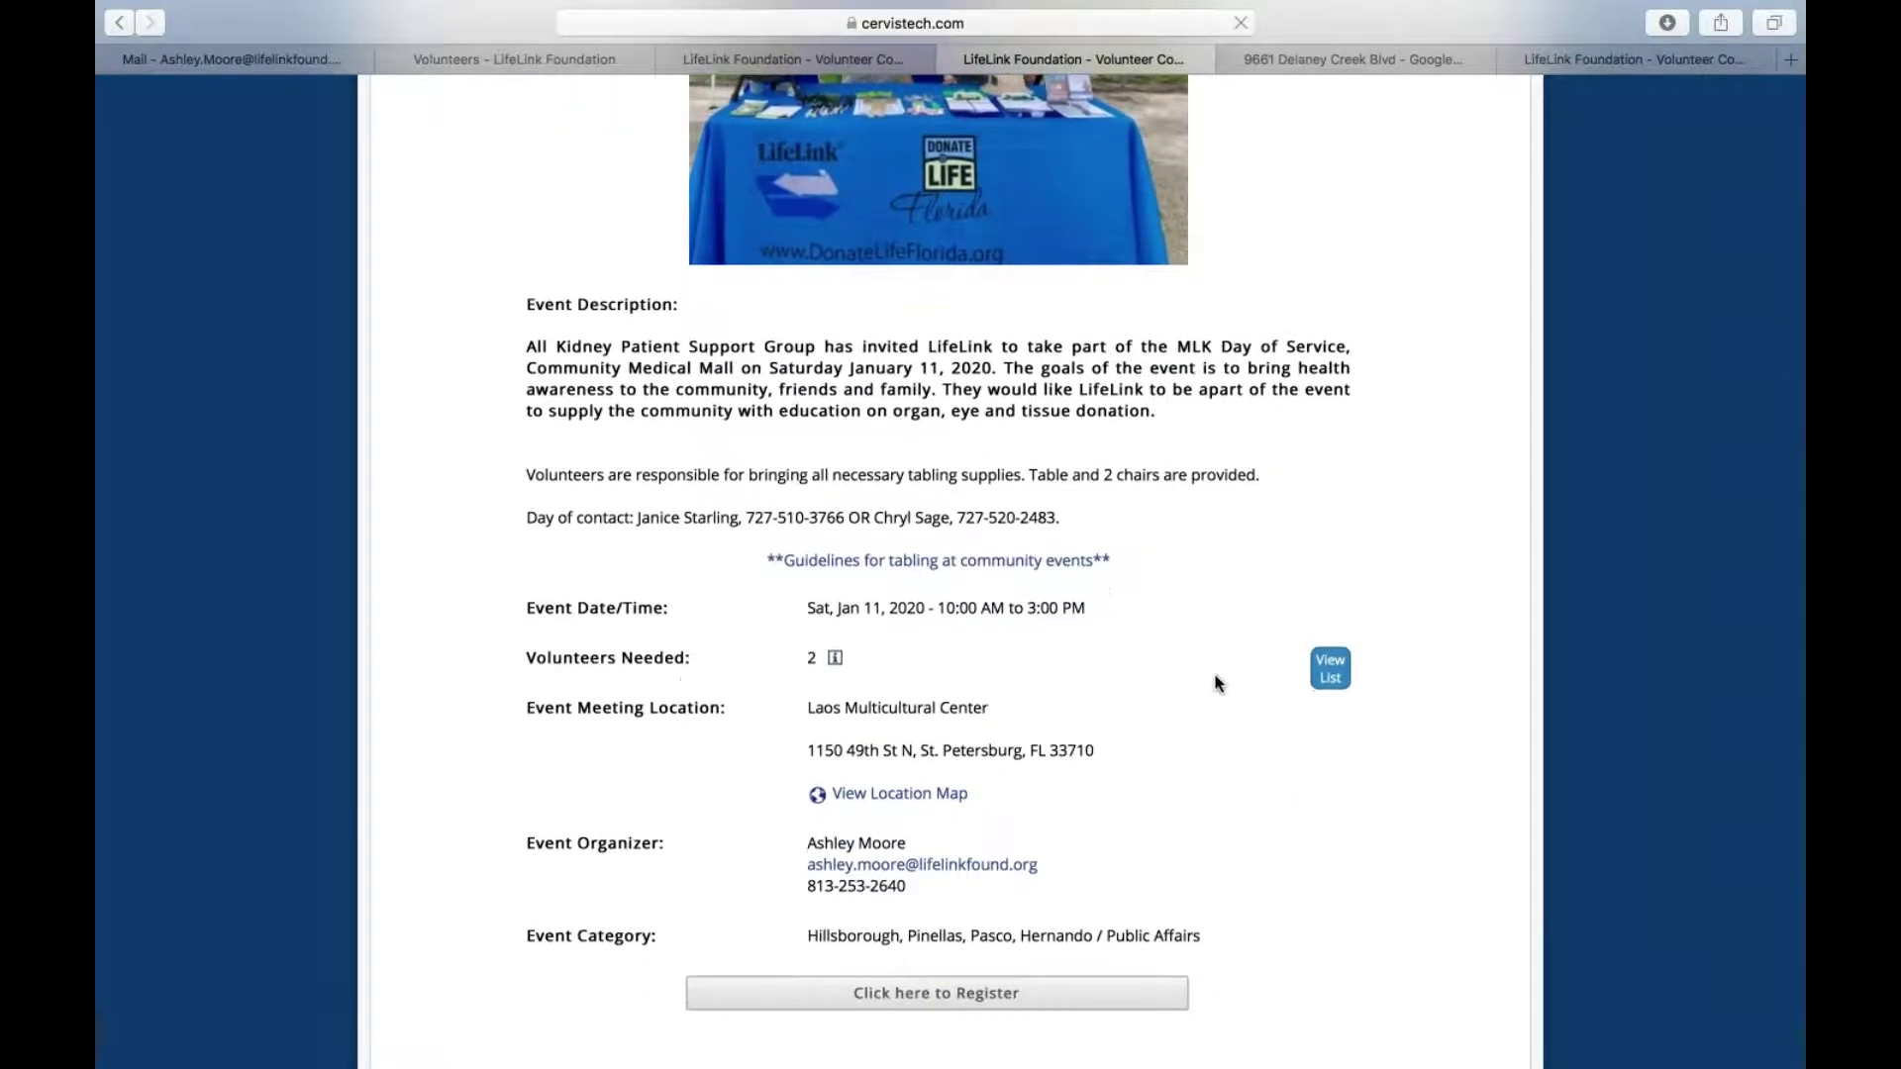
pyautogui.scroll(-1, 1217, 683)
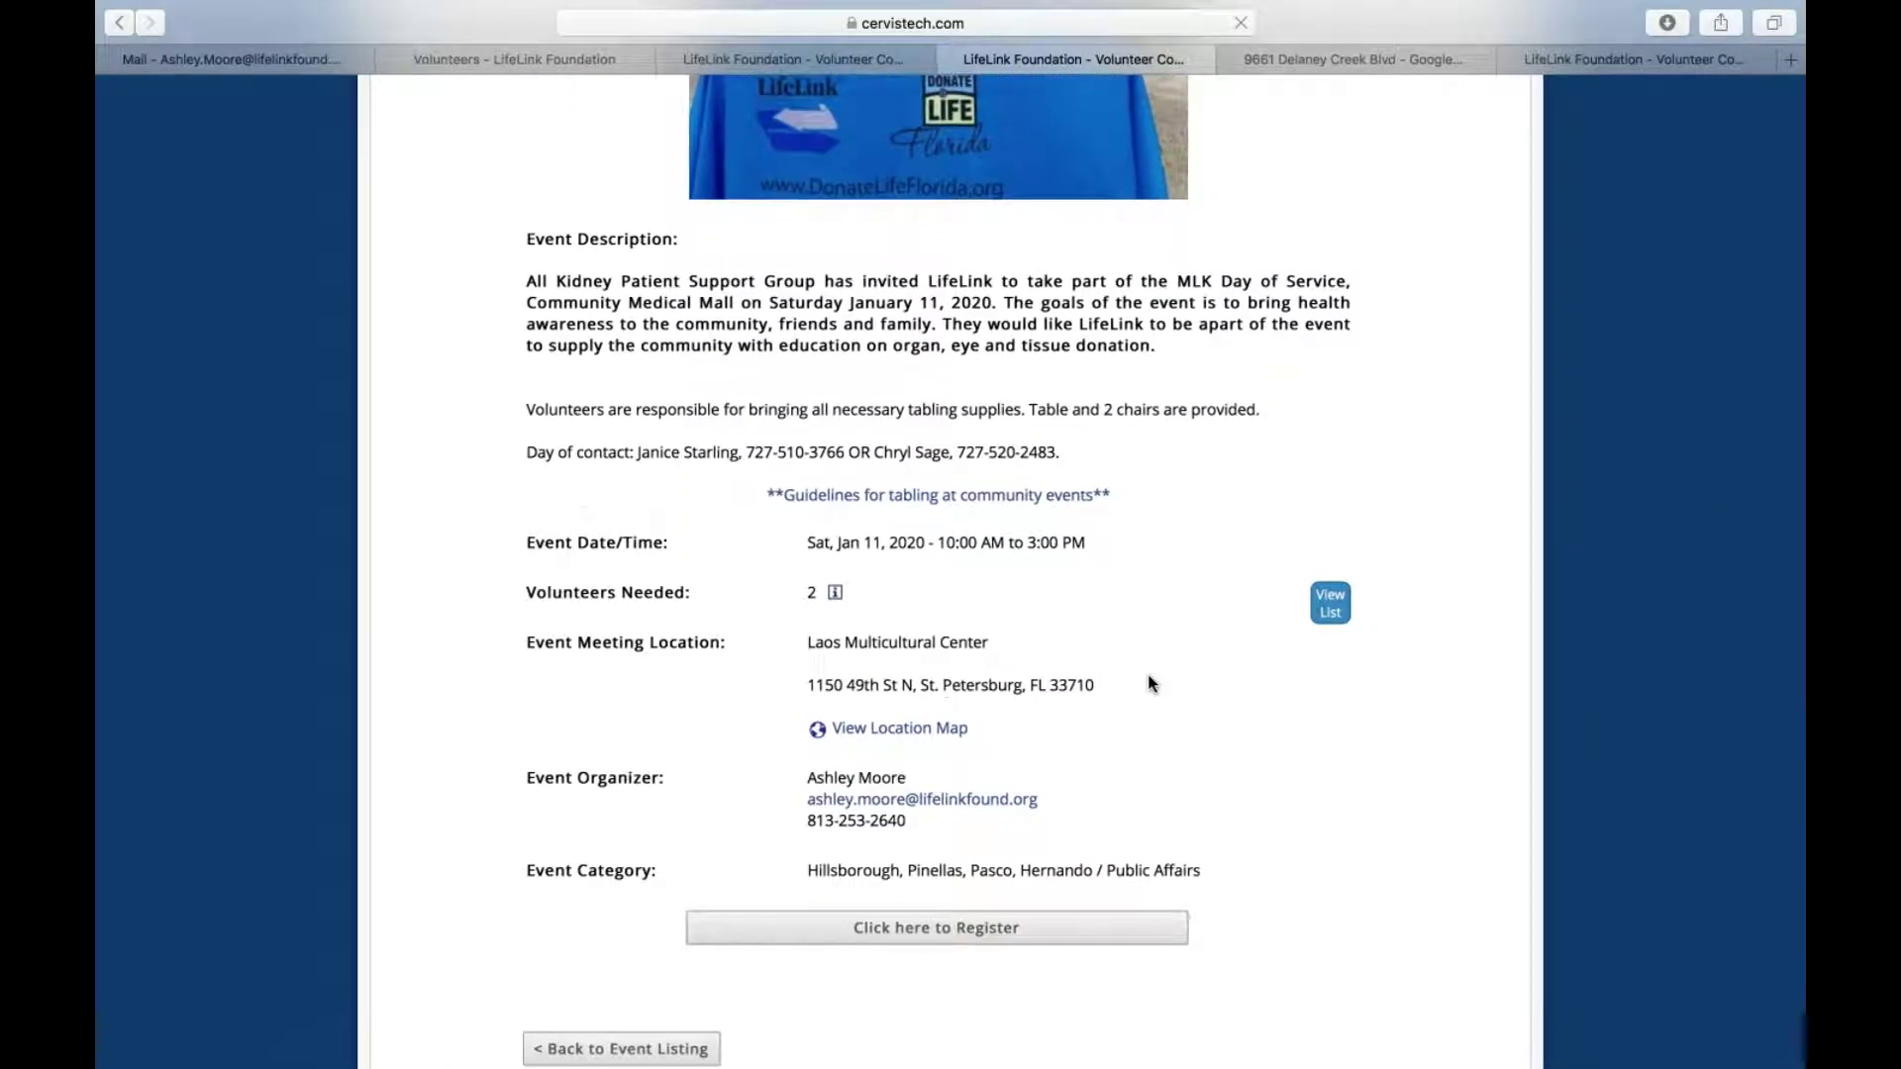
# Start registration and choose the volunteer in the Step 1 dropdown
pyautogui.click(948, 936)
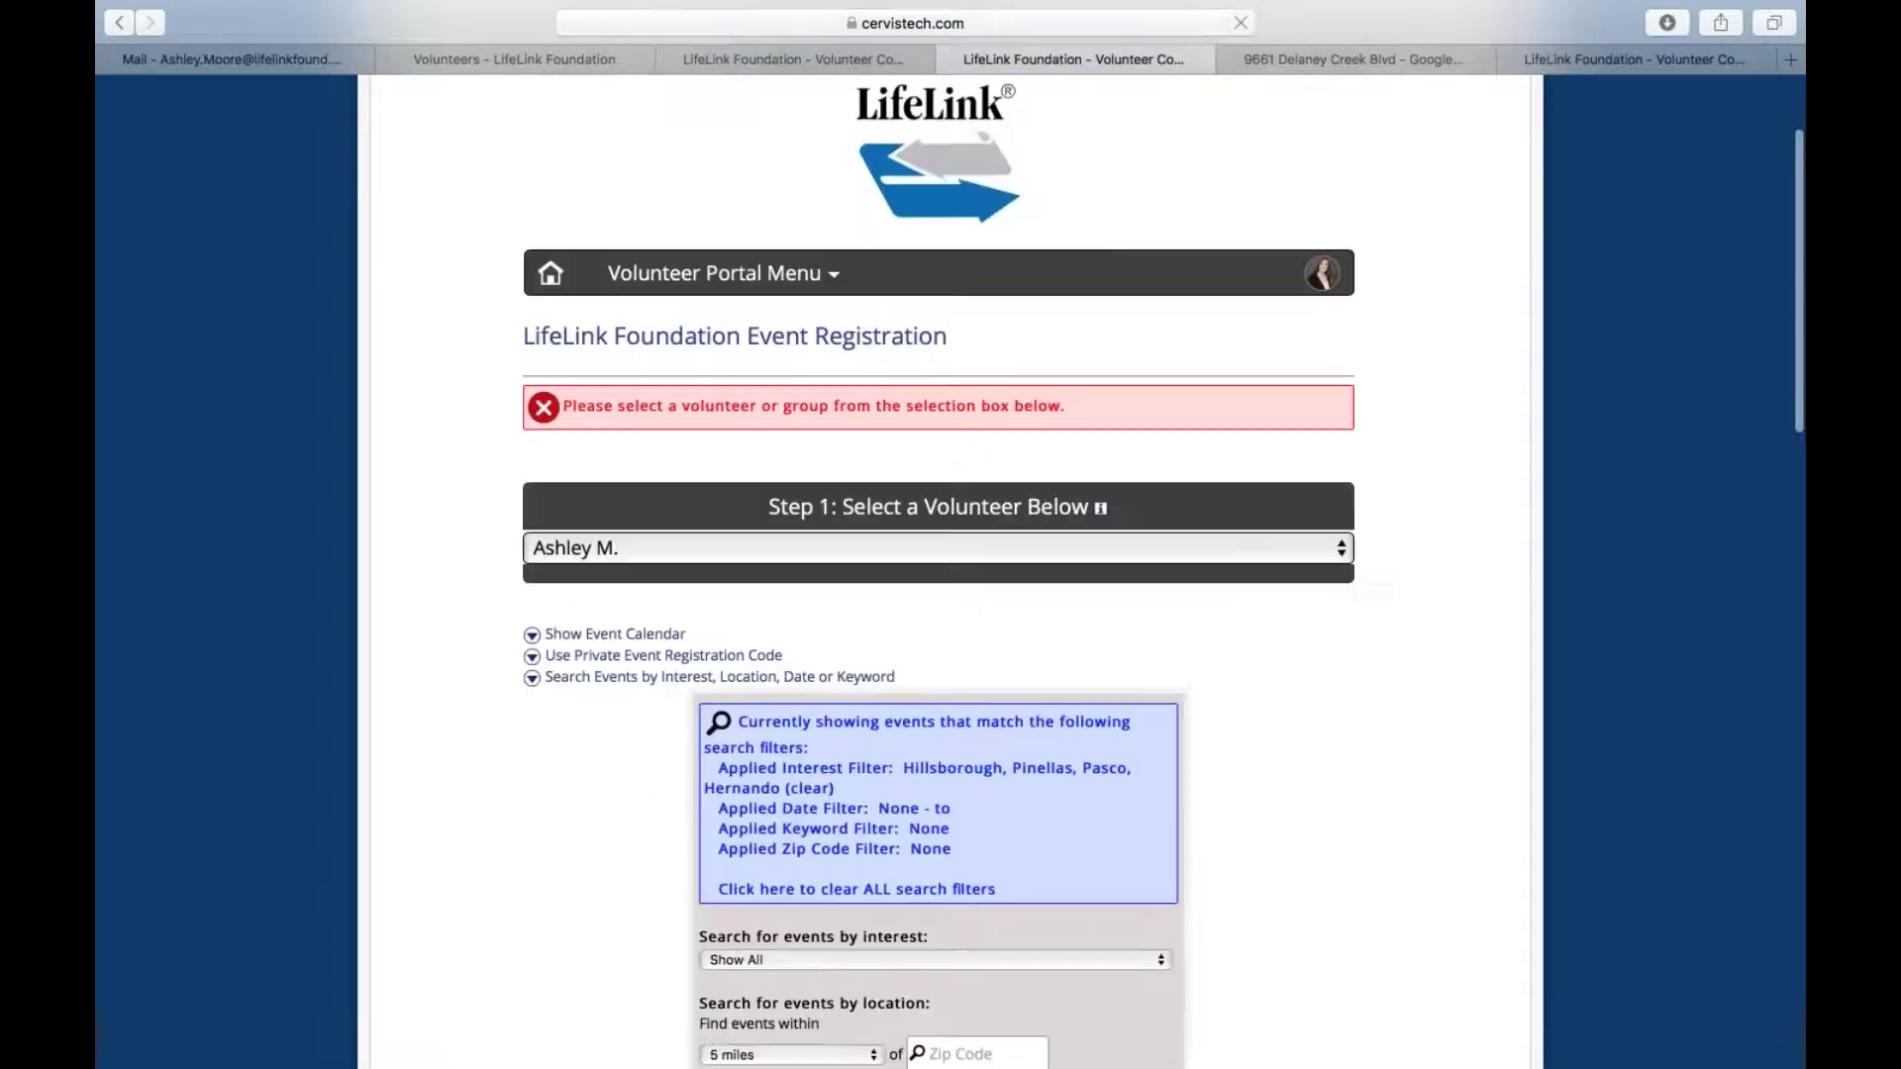
pyautogui.click(1047, 547)
pyautogui.click(1037, 550)
pyautogui.scroll(-10, 1038, 552)
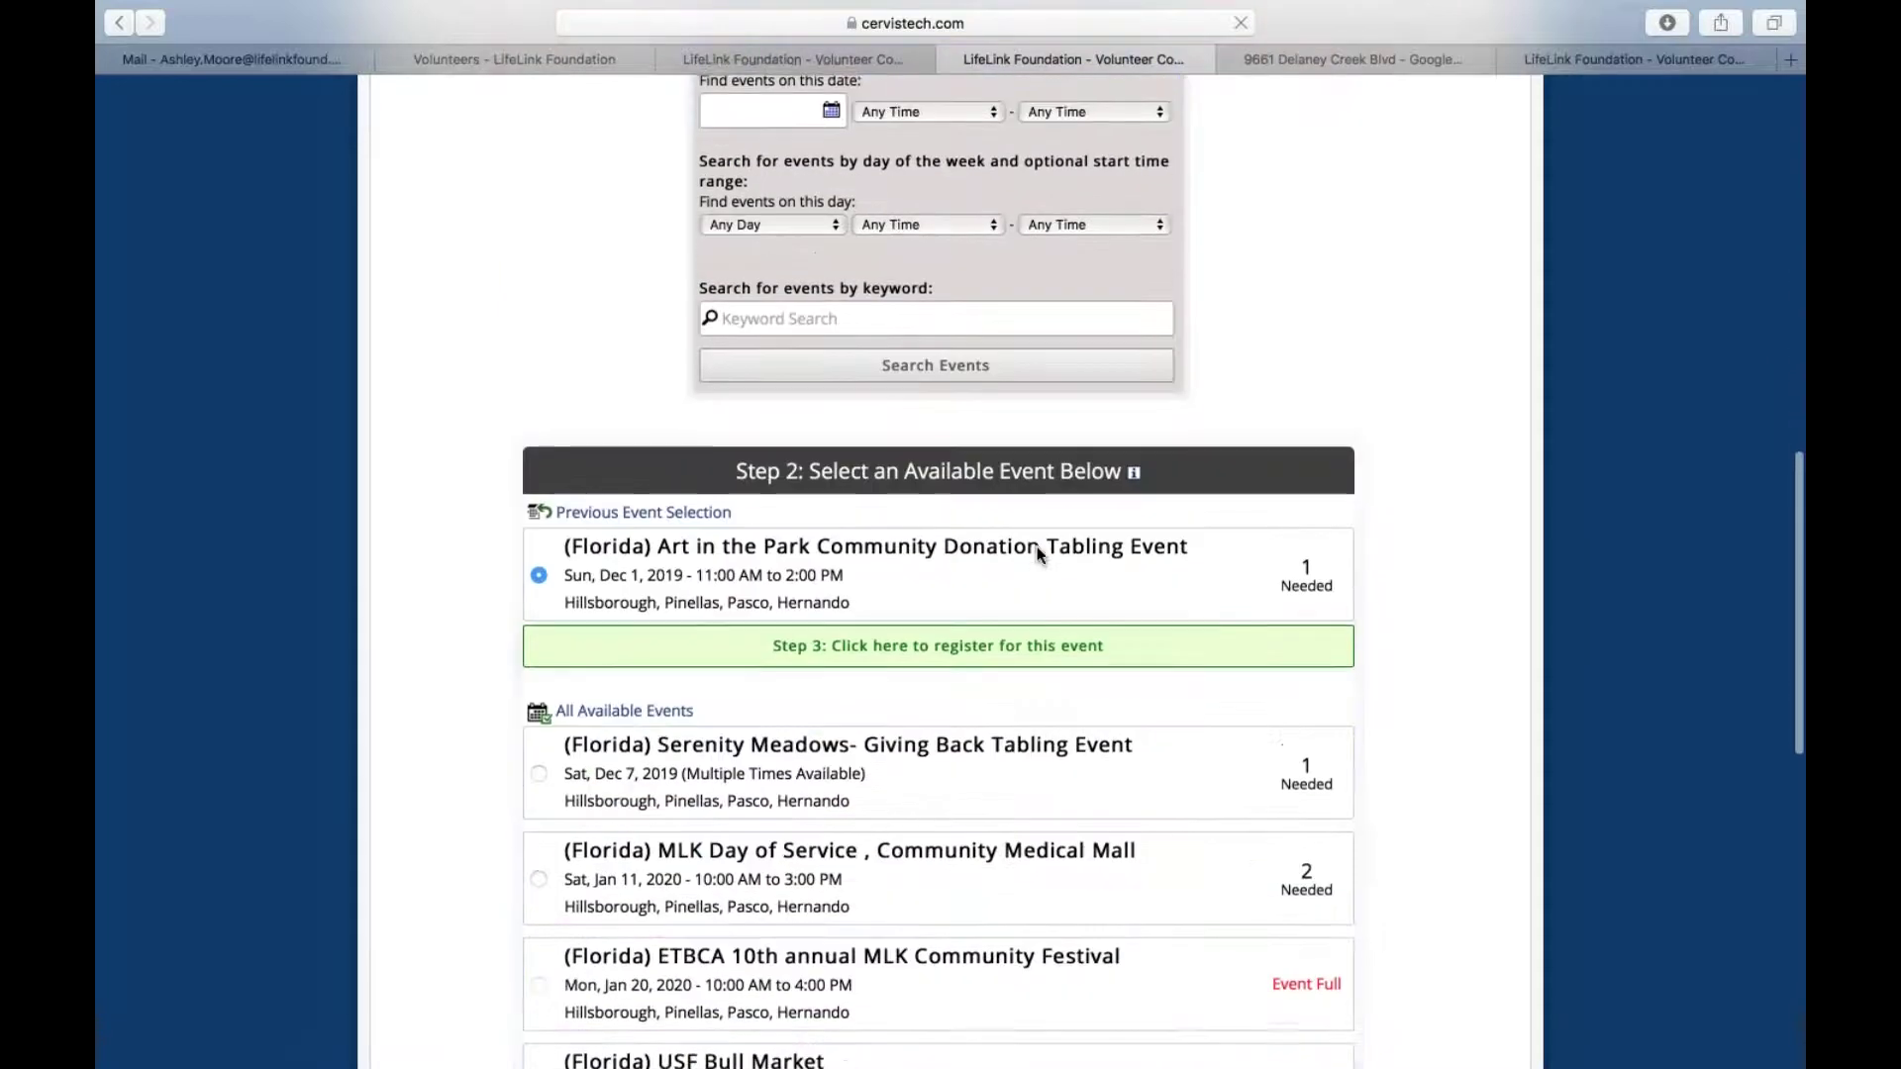
# Find the Largo Medical Donation Tabling Event (Tue, Mar 10, 2020) and view its details
pyautogui.moveTo(1008, 658)
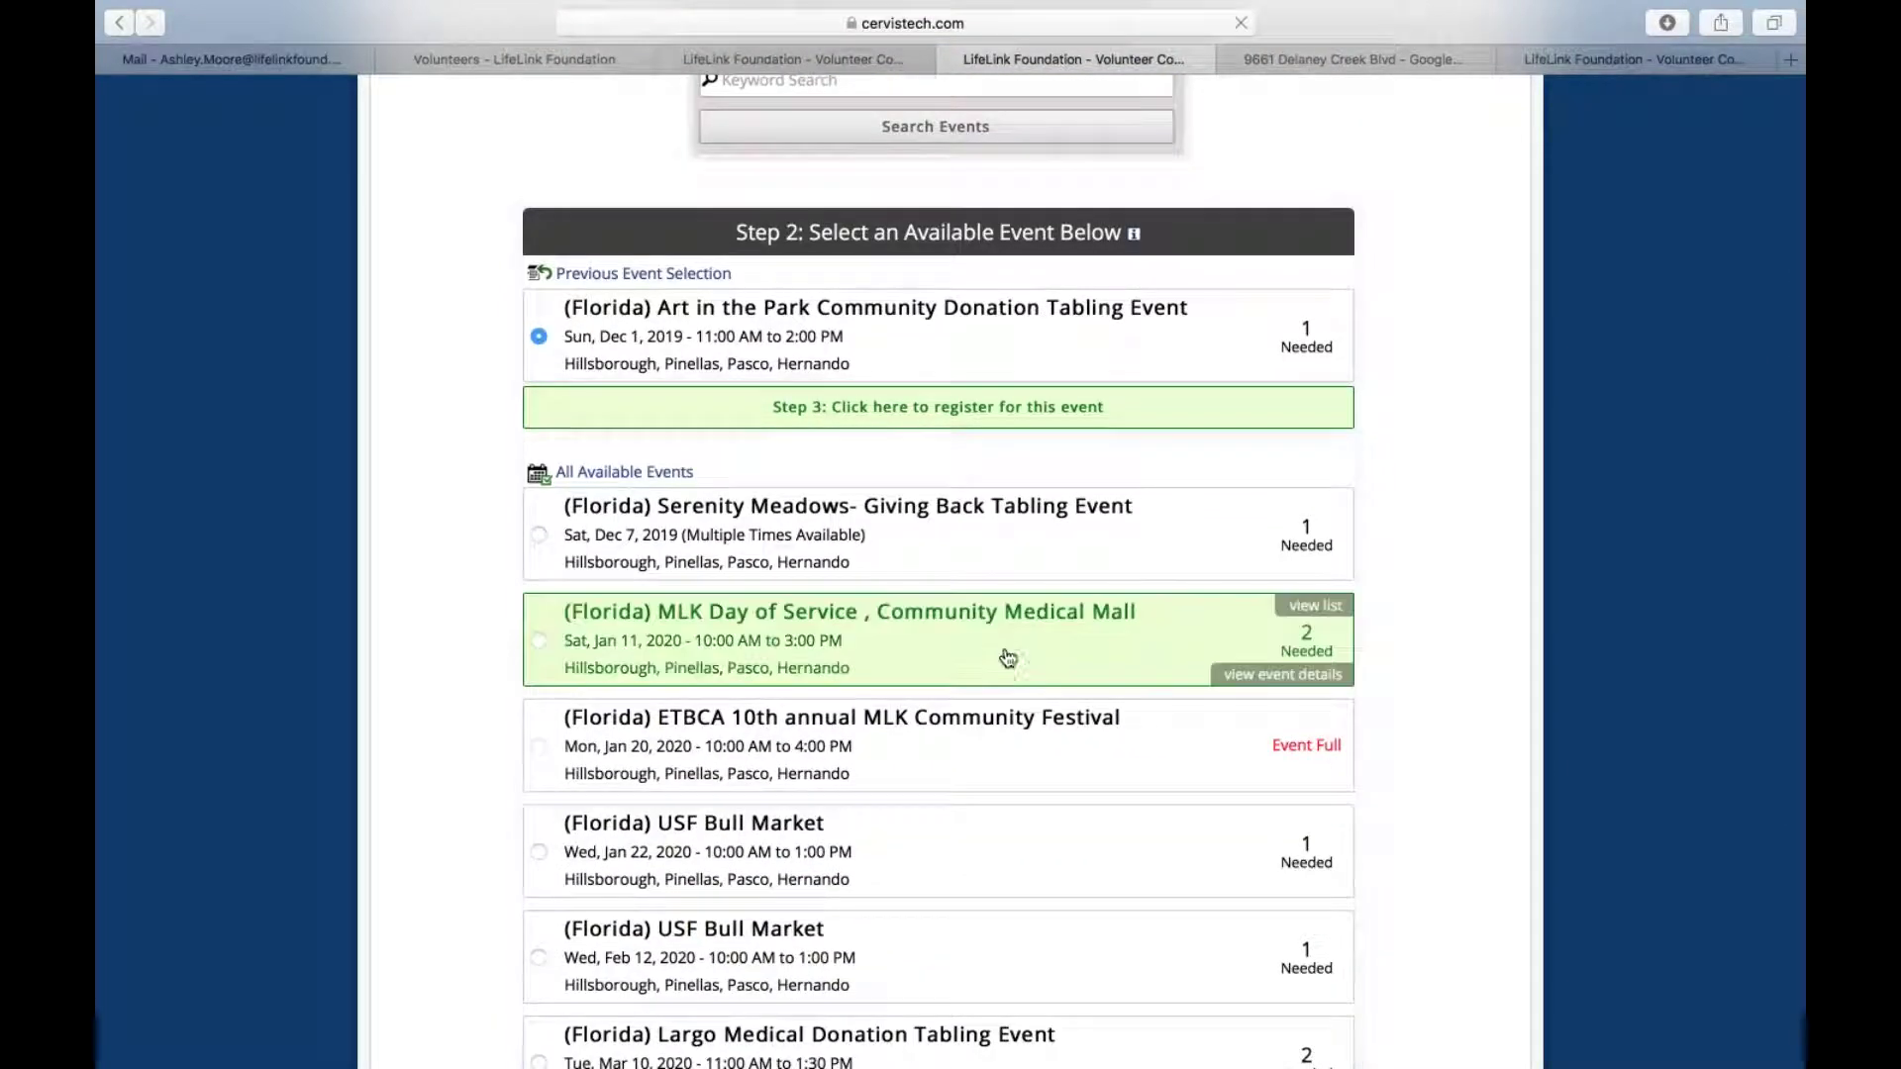
pyautogui.scroll(-10, 1006, 672)
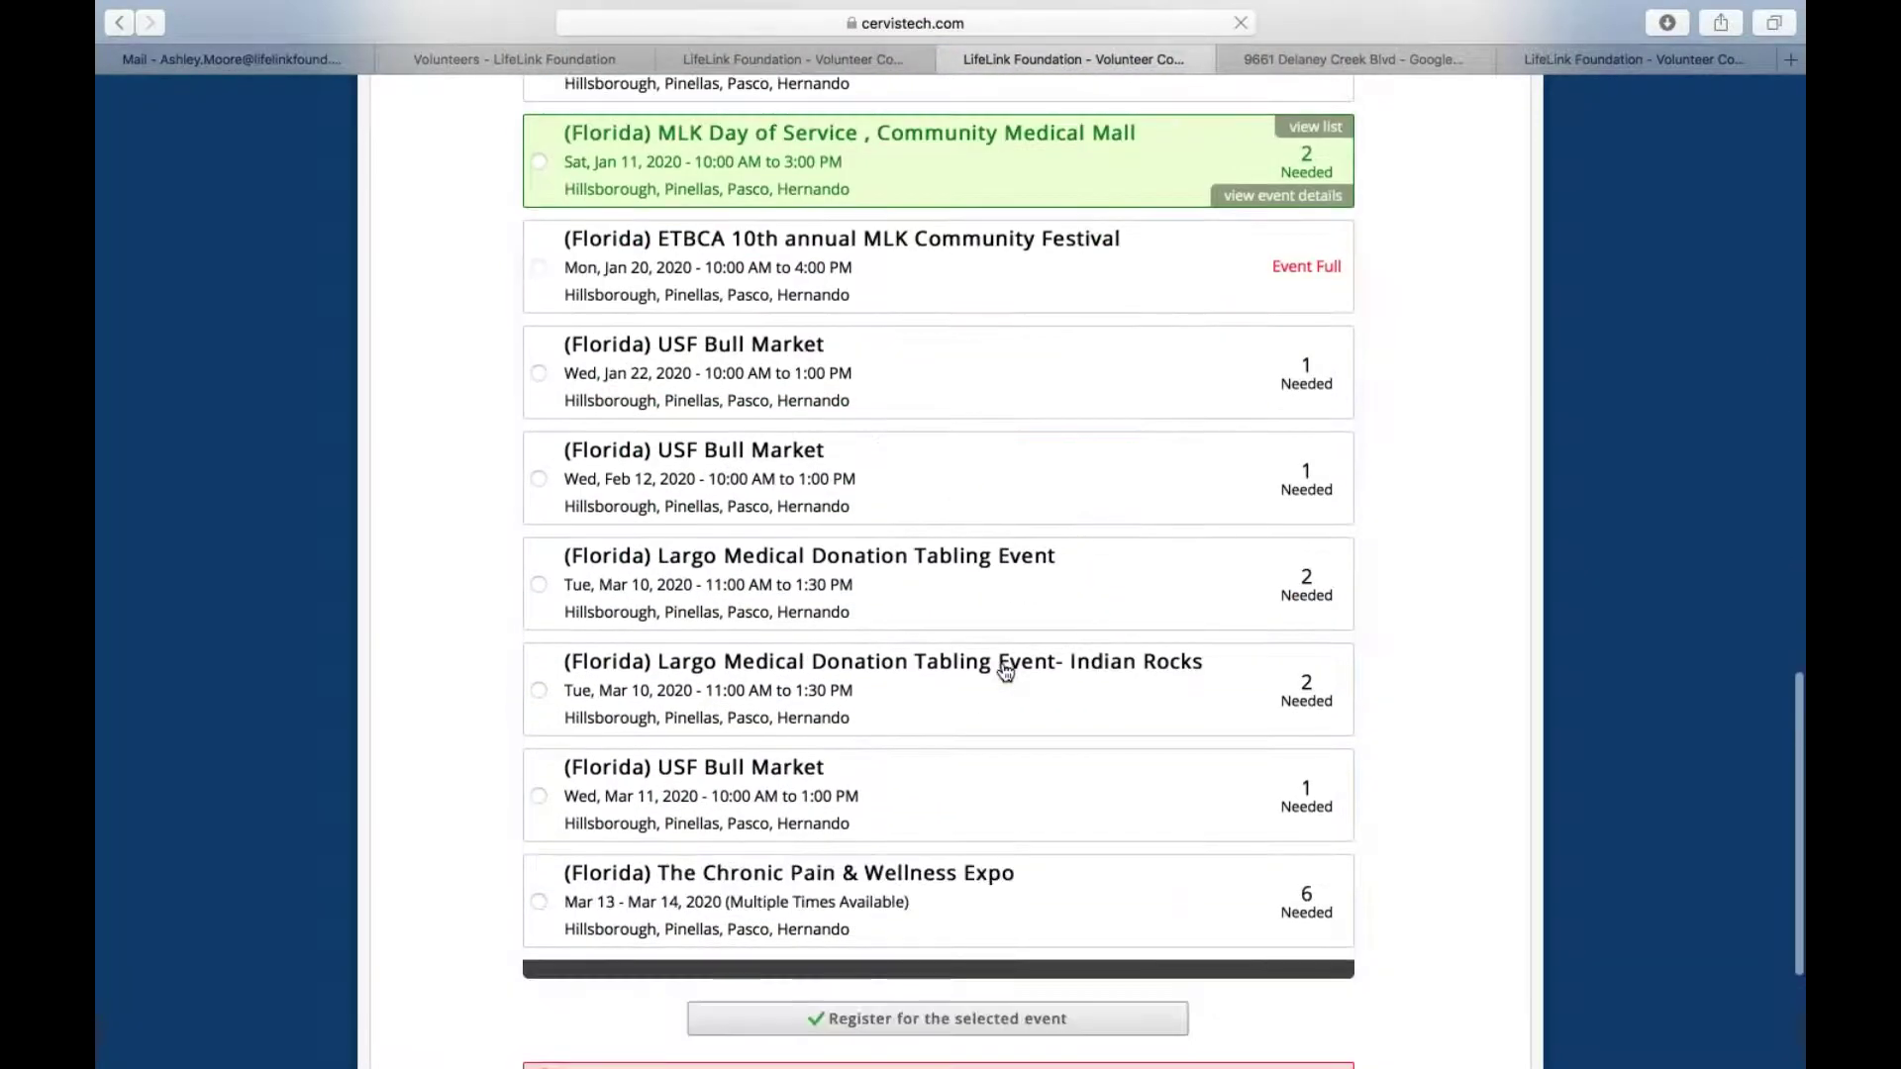
pyautogui.scroll(15, 1006, 672)
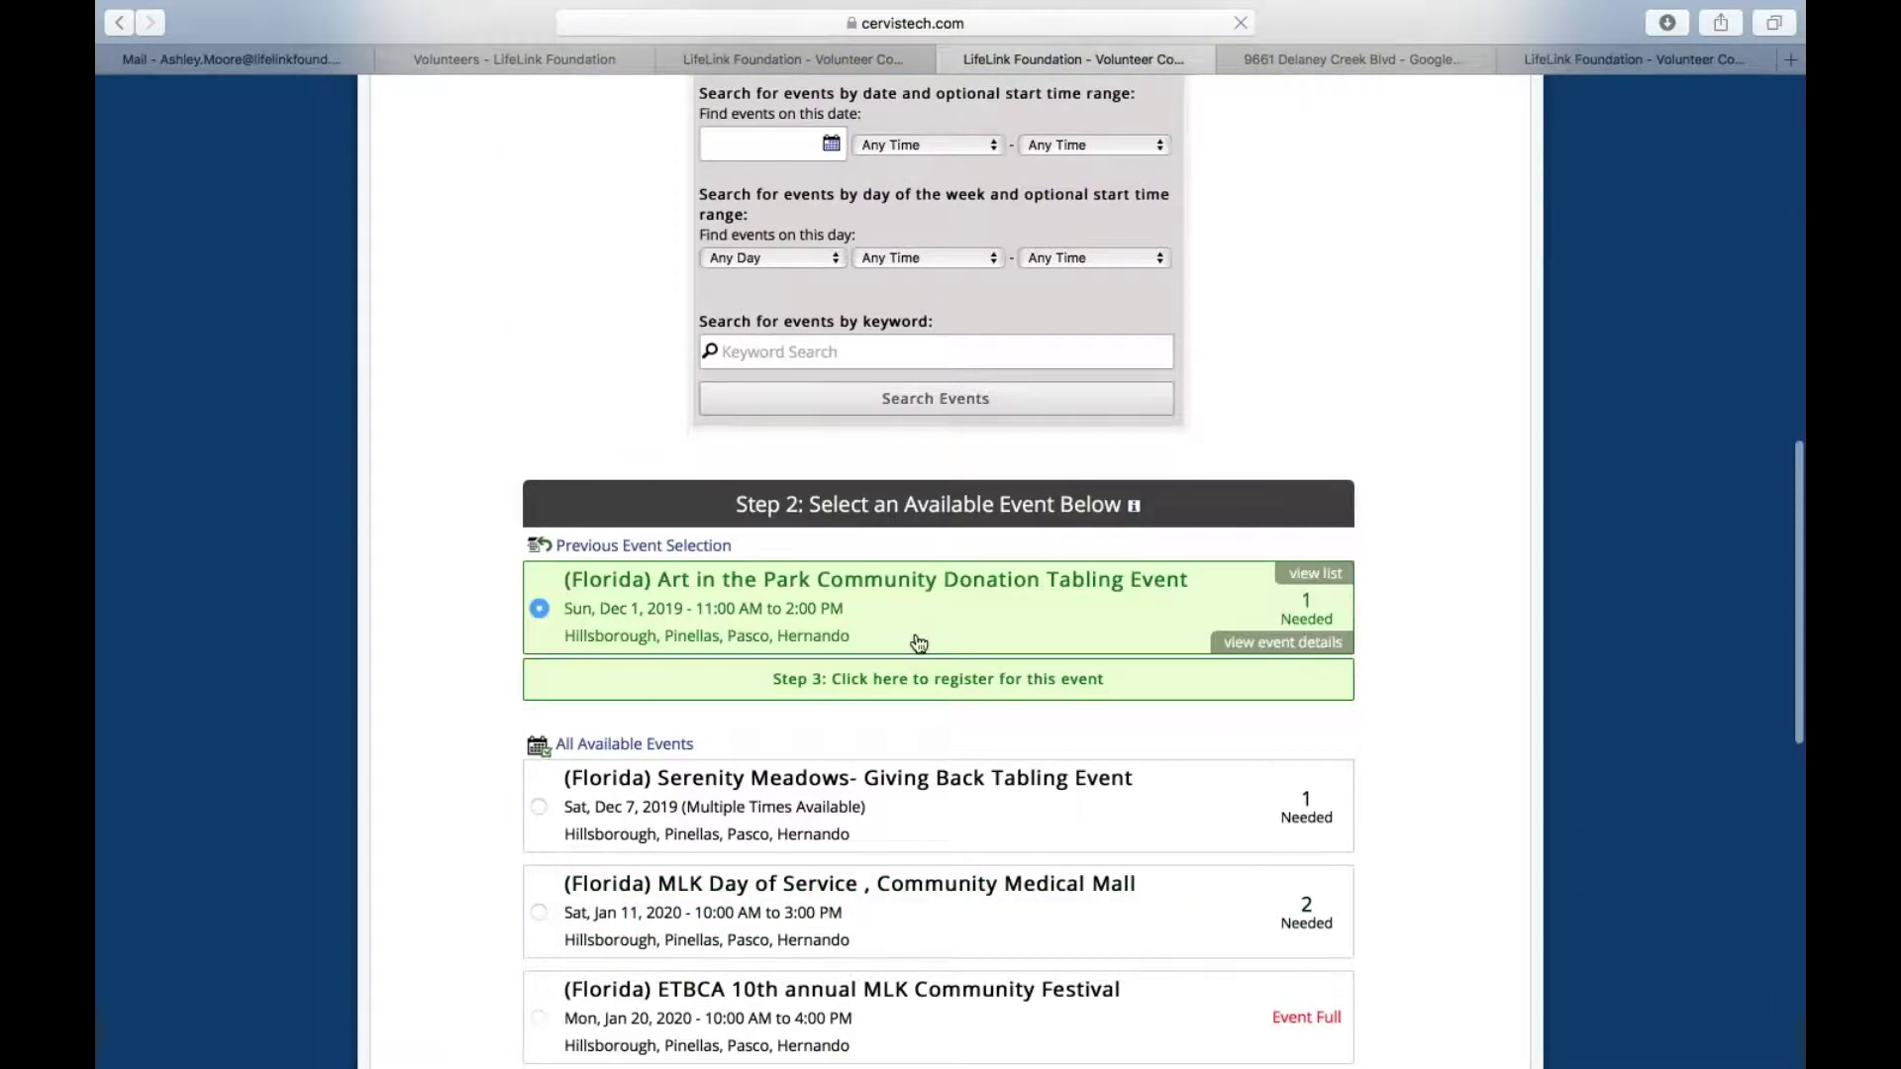
pyautogui.scroll(-4, 916, 645)
pyautogui.scroll(-1, 919, 644)
pyautogui.moveTo(820, 593)
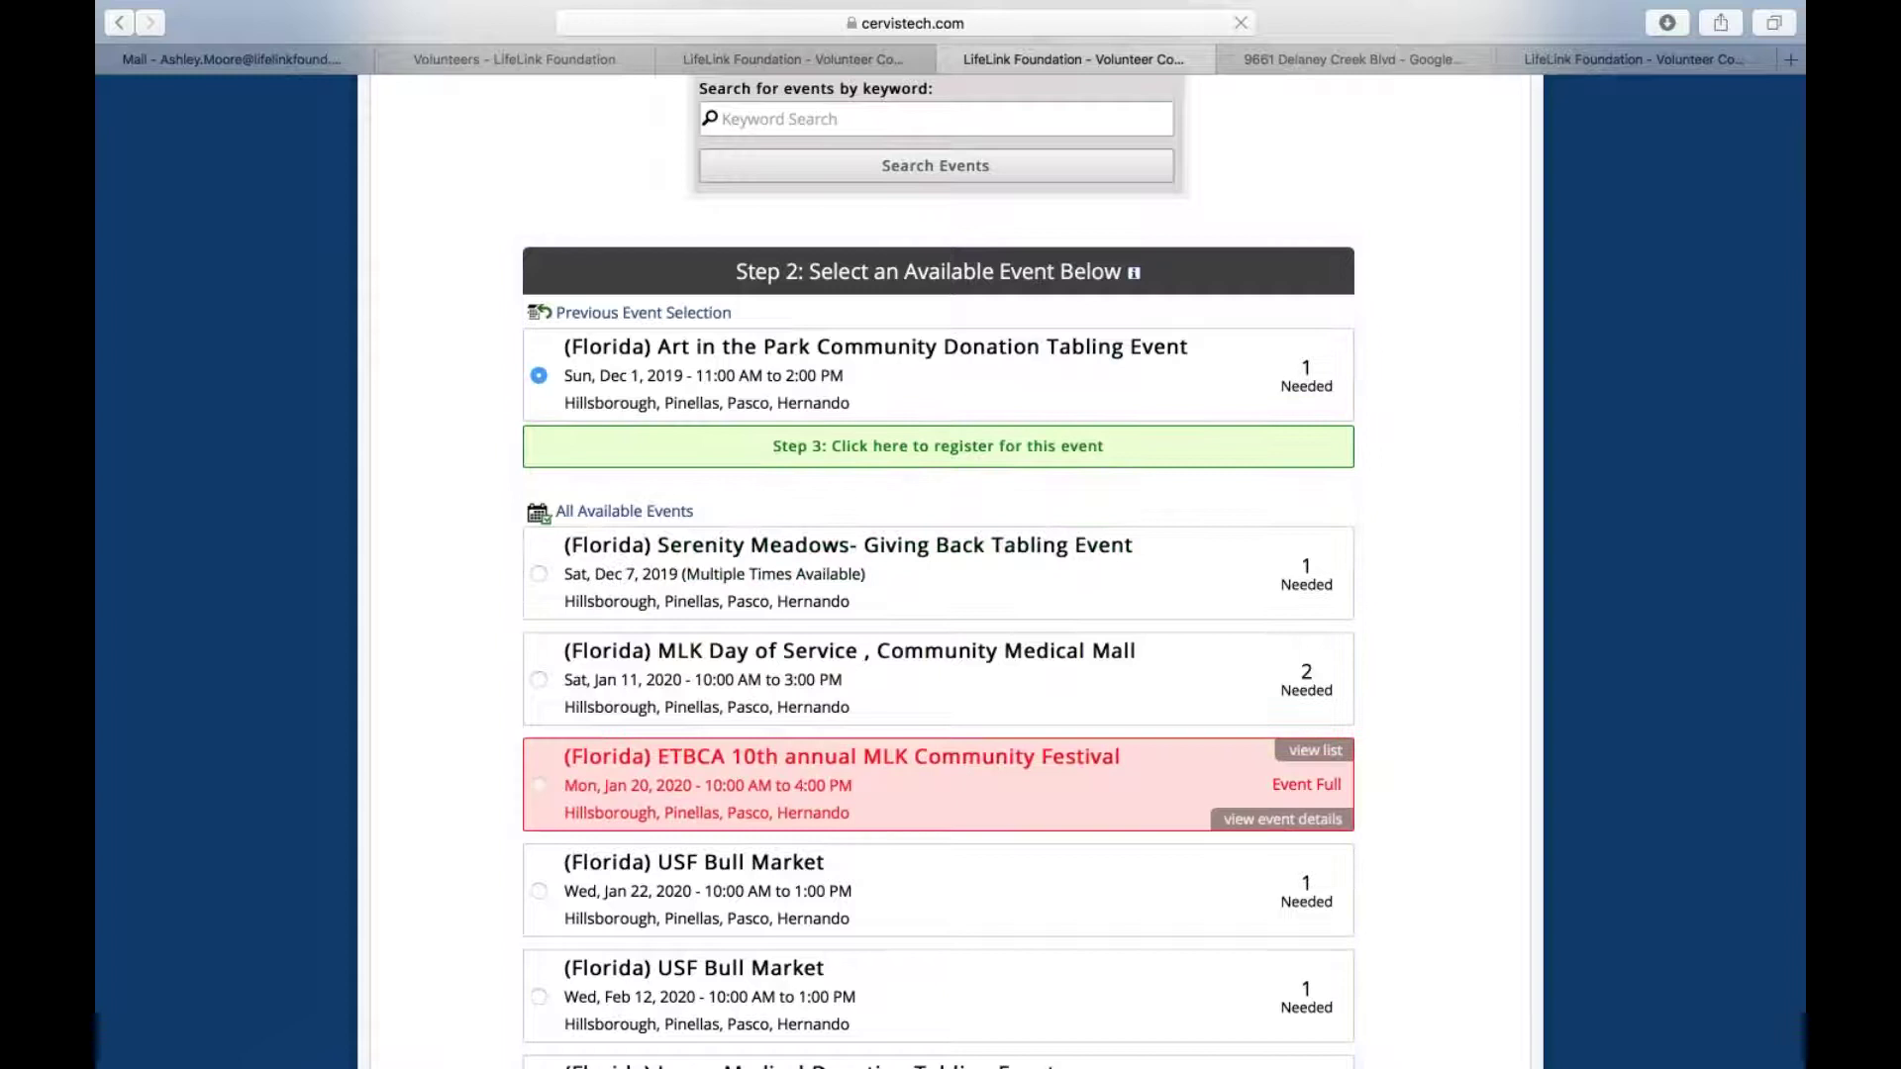
pyautogui.scroll(-5, 812, 728)
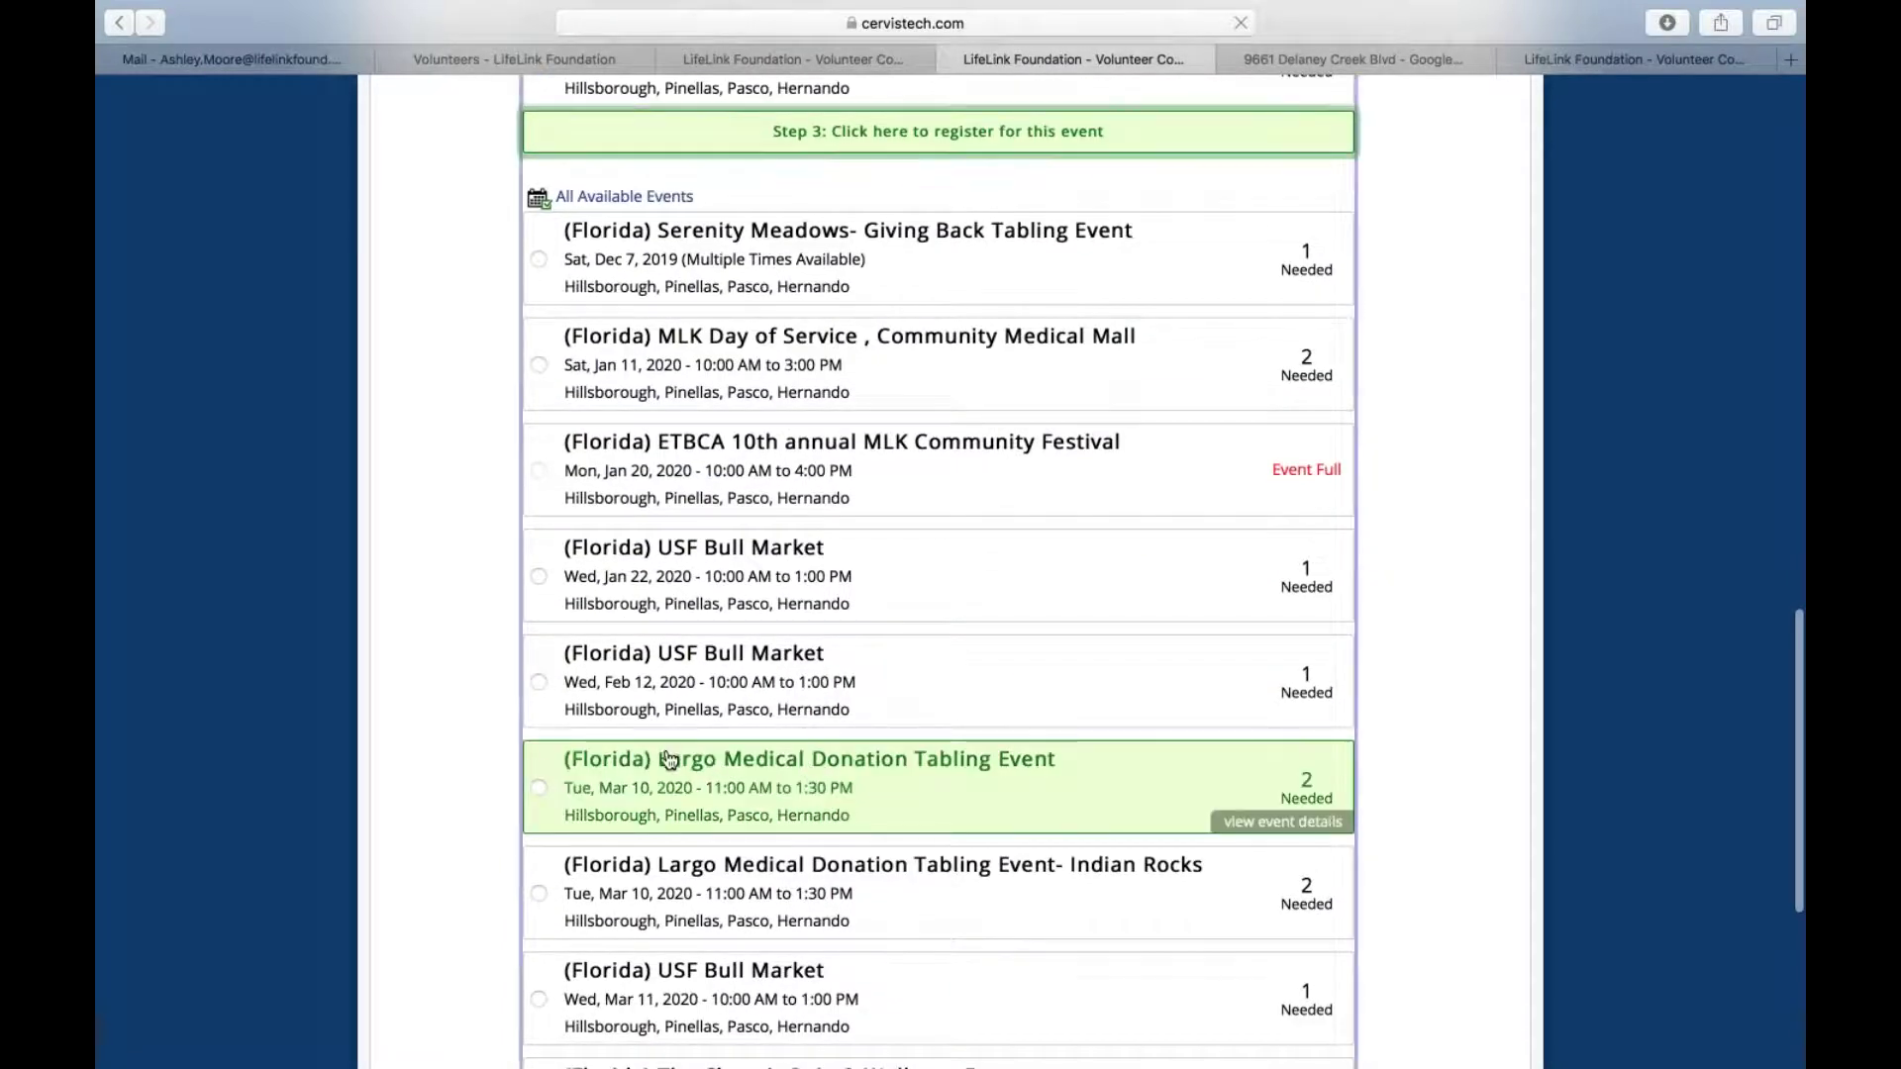
pyautogui.click(1267, 830)
pyautogui.scroll(-5, 1268, 832)
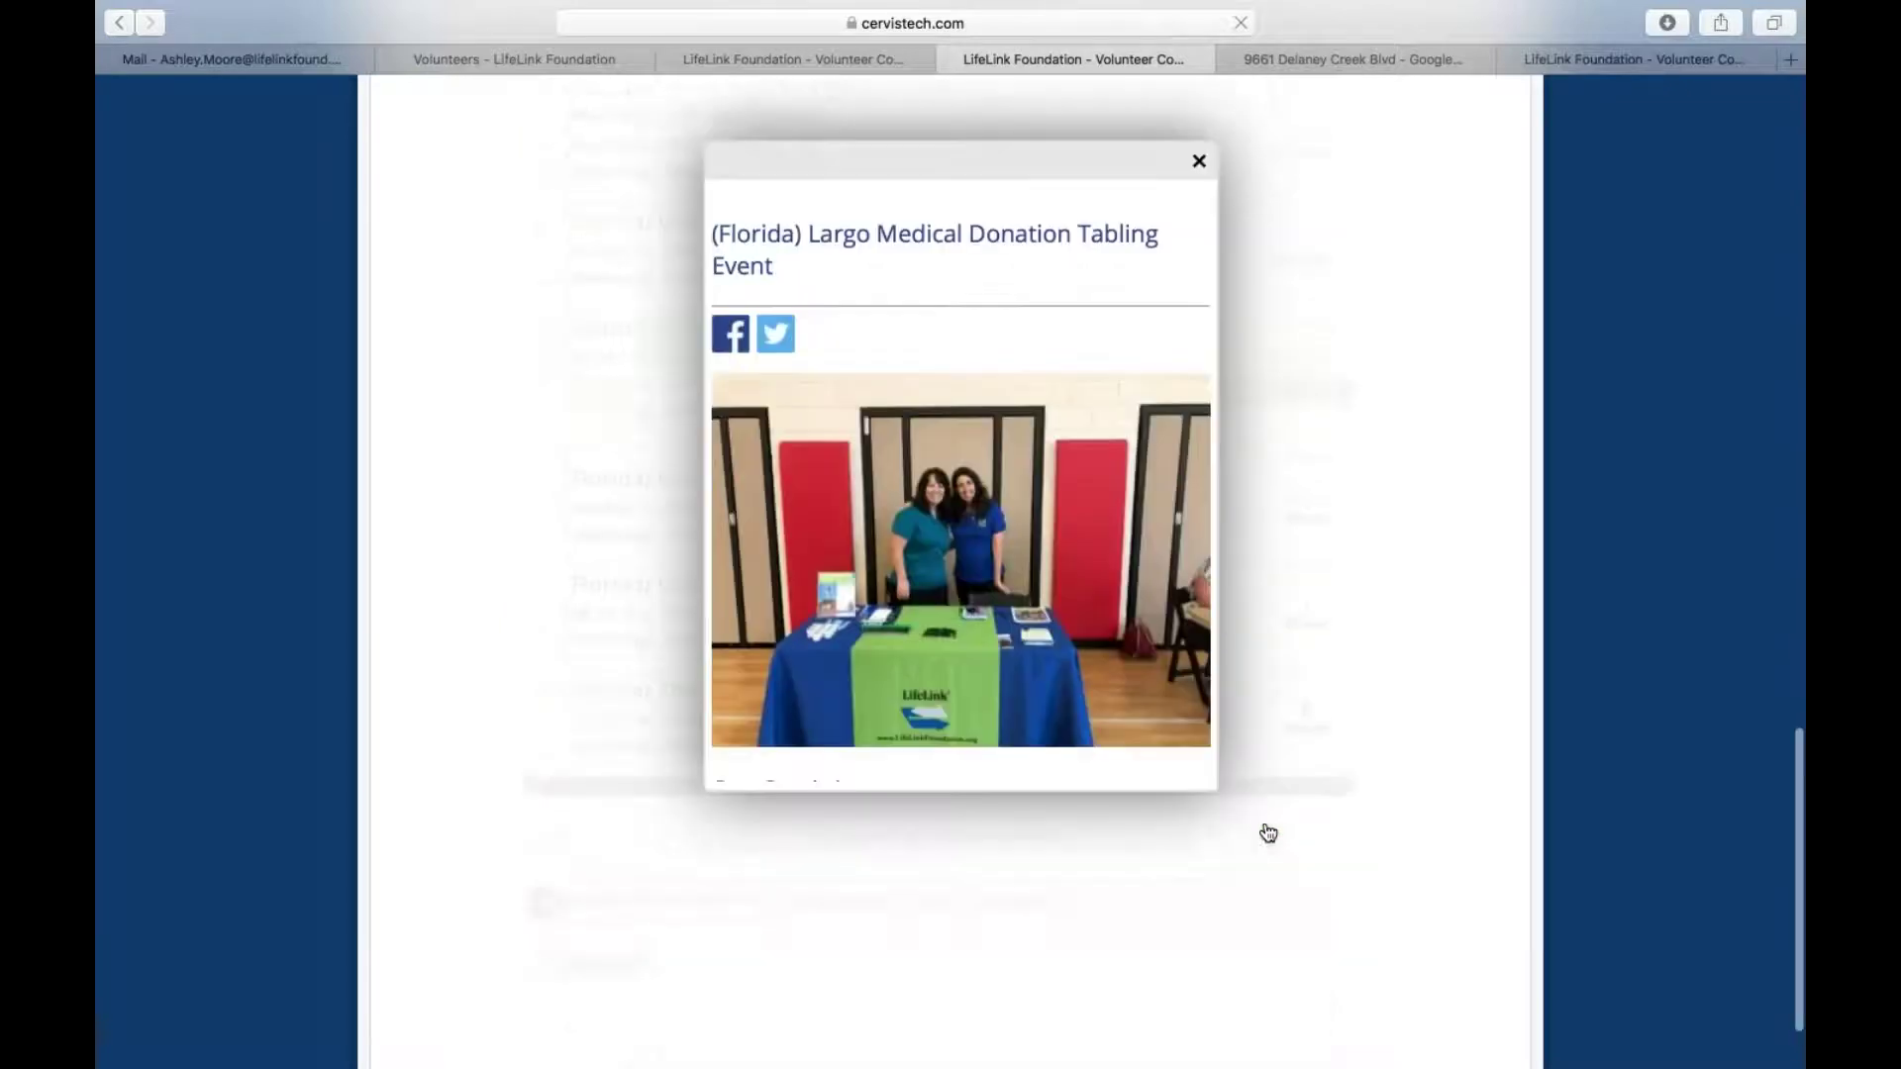
pyautogui.scroll(-10, 1052, 341)
pyautogui.scroll(-3, 1051, 344)
pyautogui.scroll(15, 1052, 341)
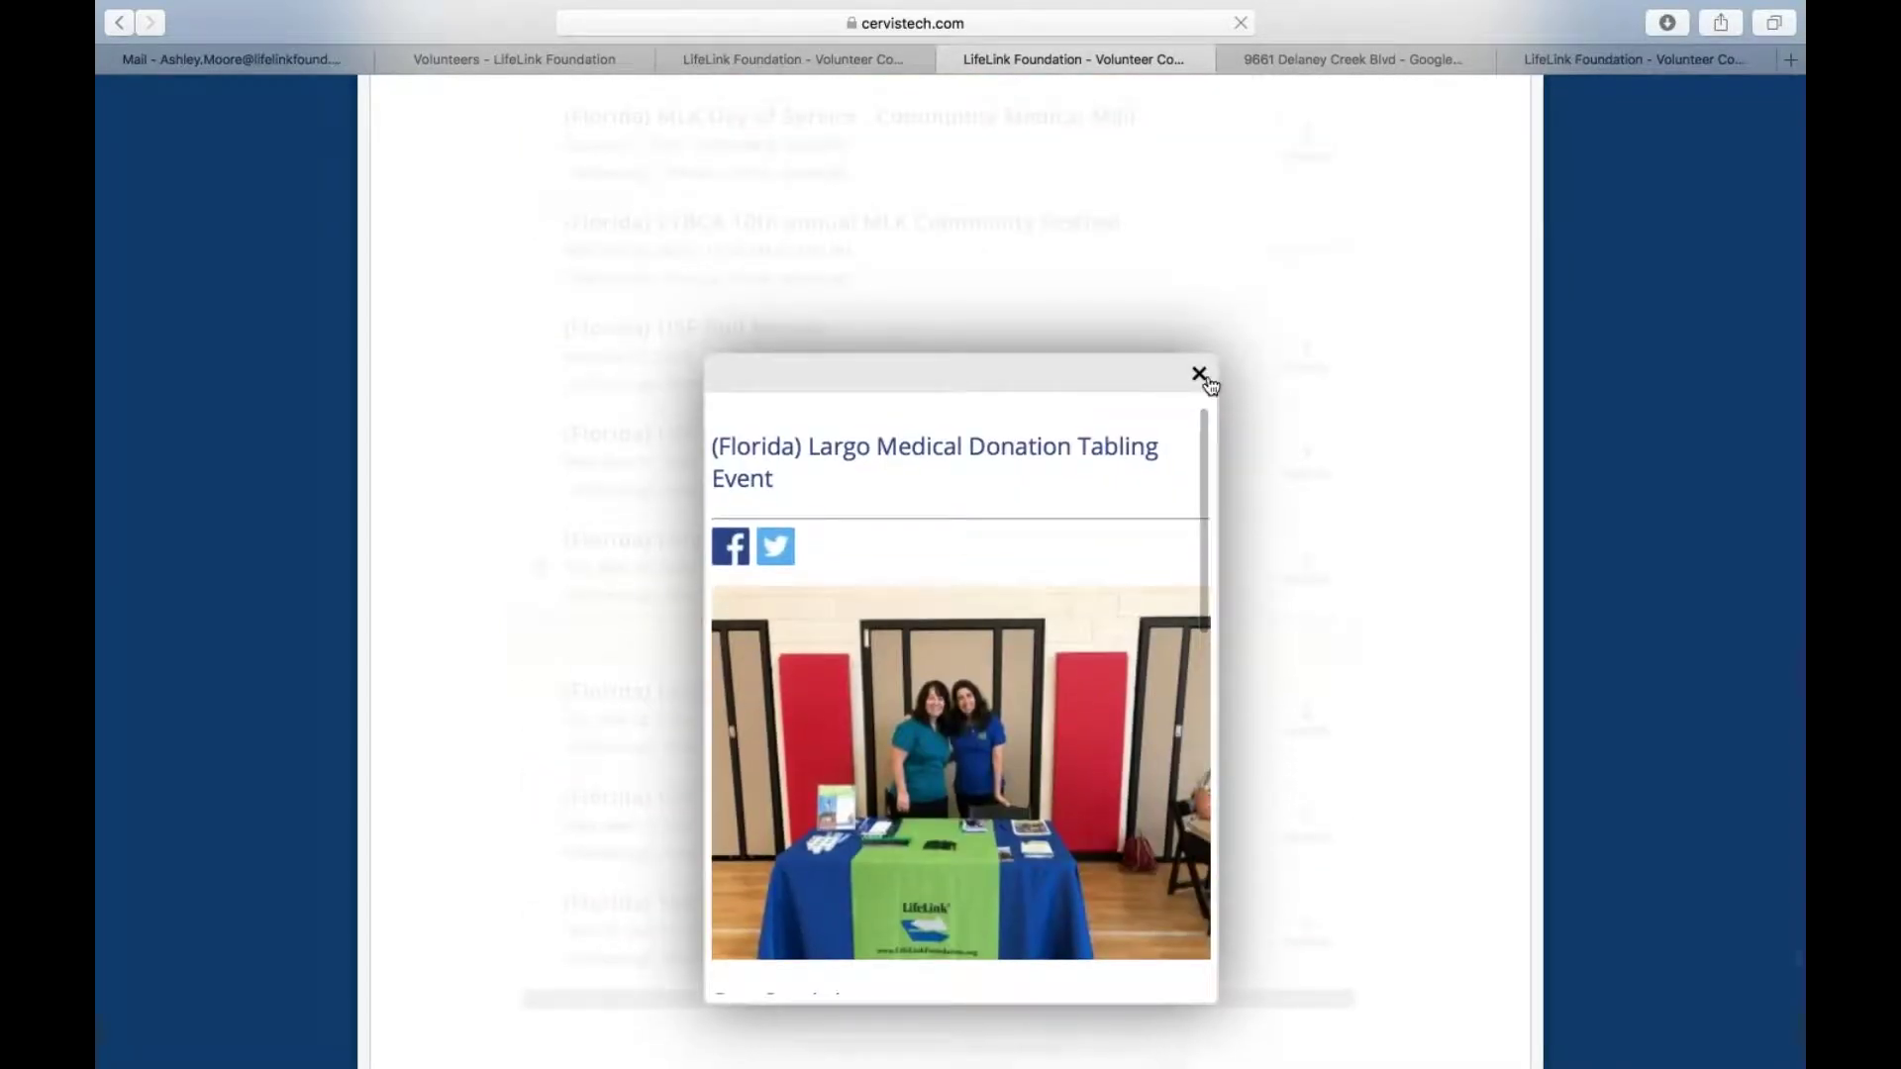
# Close the event popup and register the volunteer for the Largo Medical Donation Tabling Event
pyautogui.click(1199, 375)
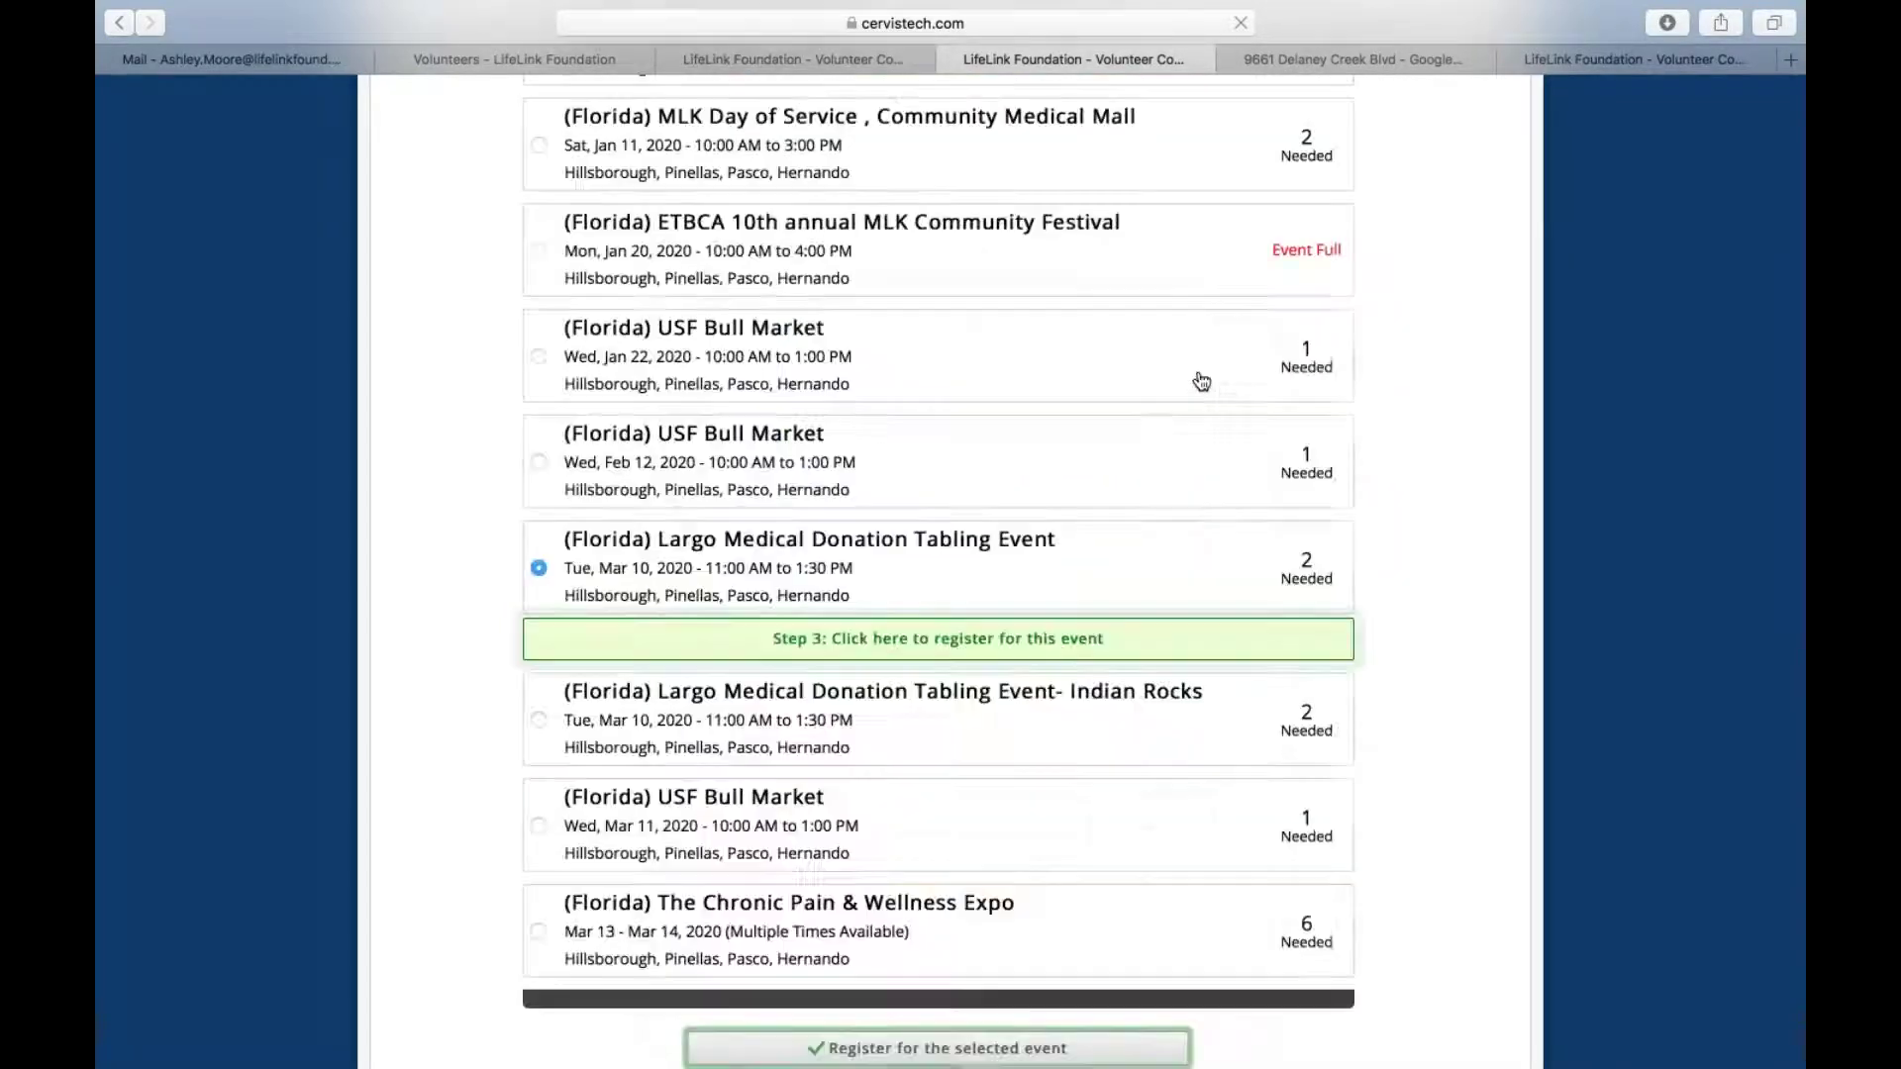
pyautogui.click(912, 642)
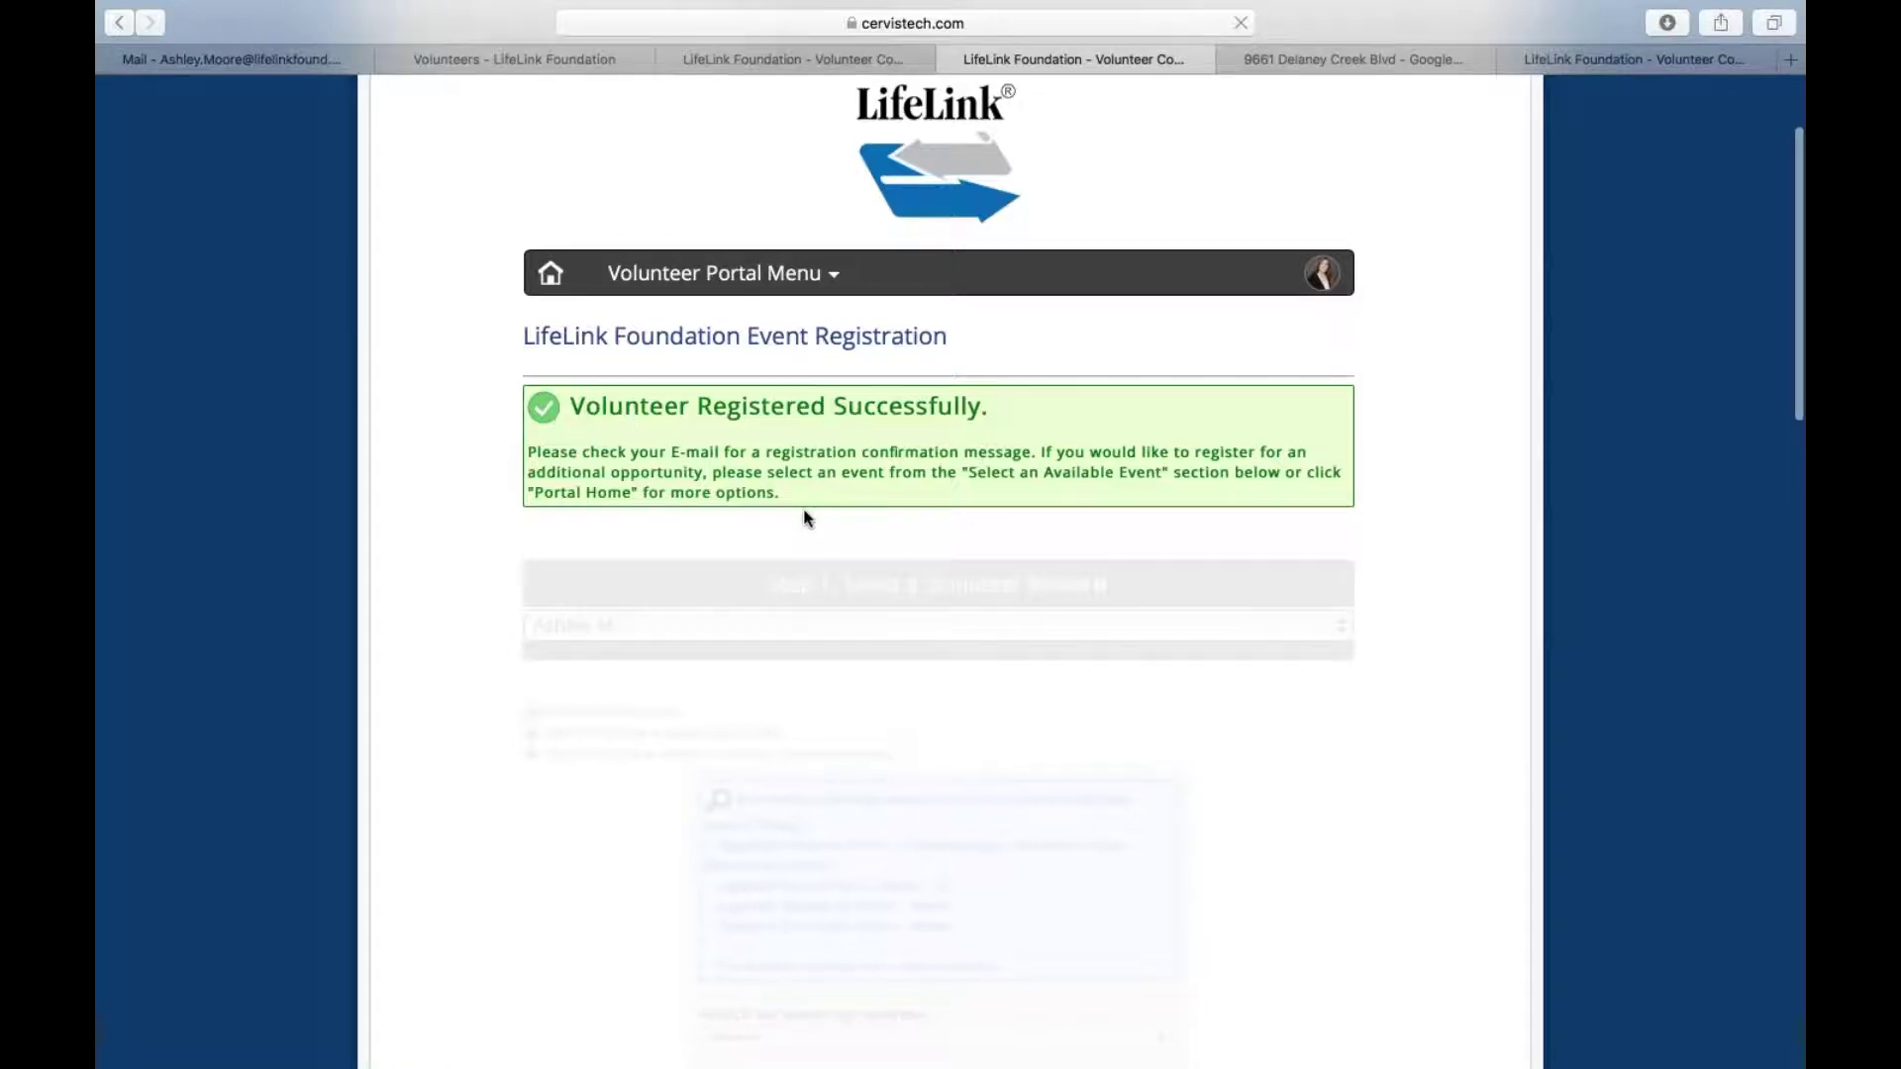
# Expand the event search filters, leaving the interest filter at Show All
pyautogui.scroll(-3, 804, 508)
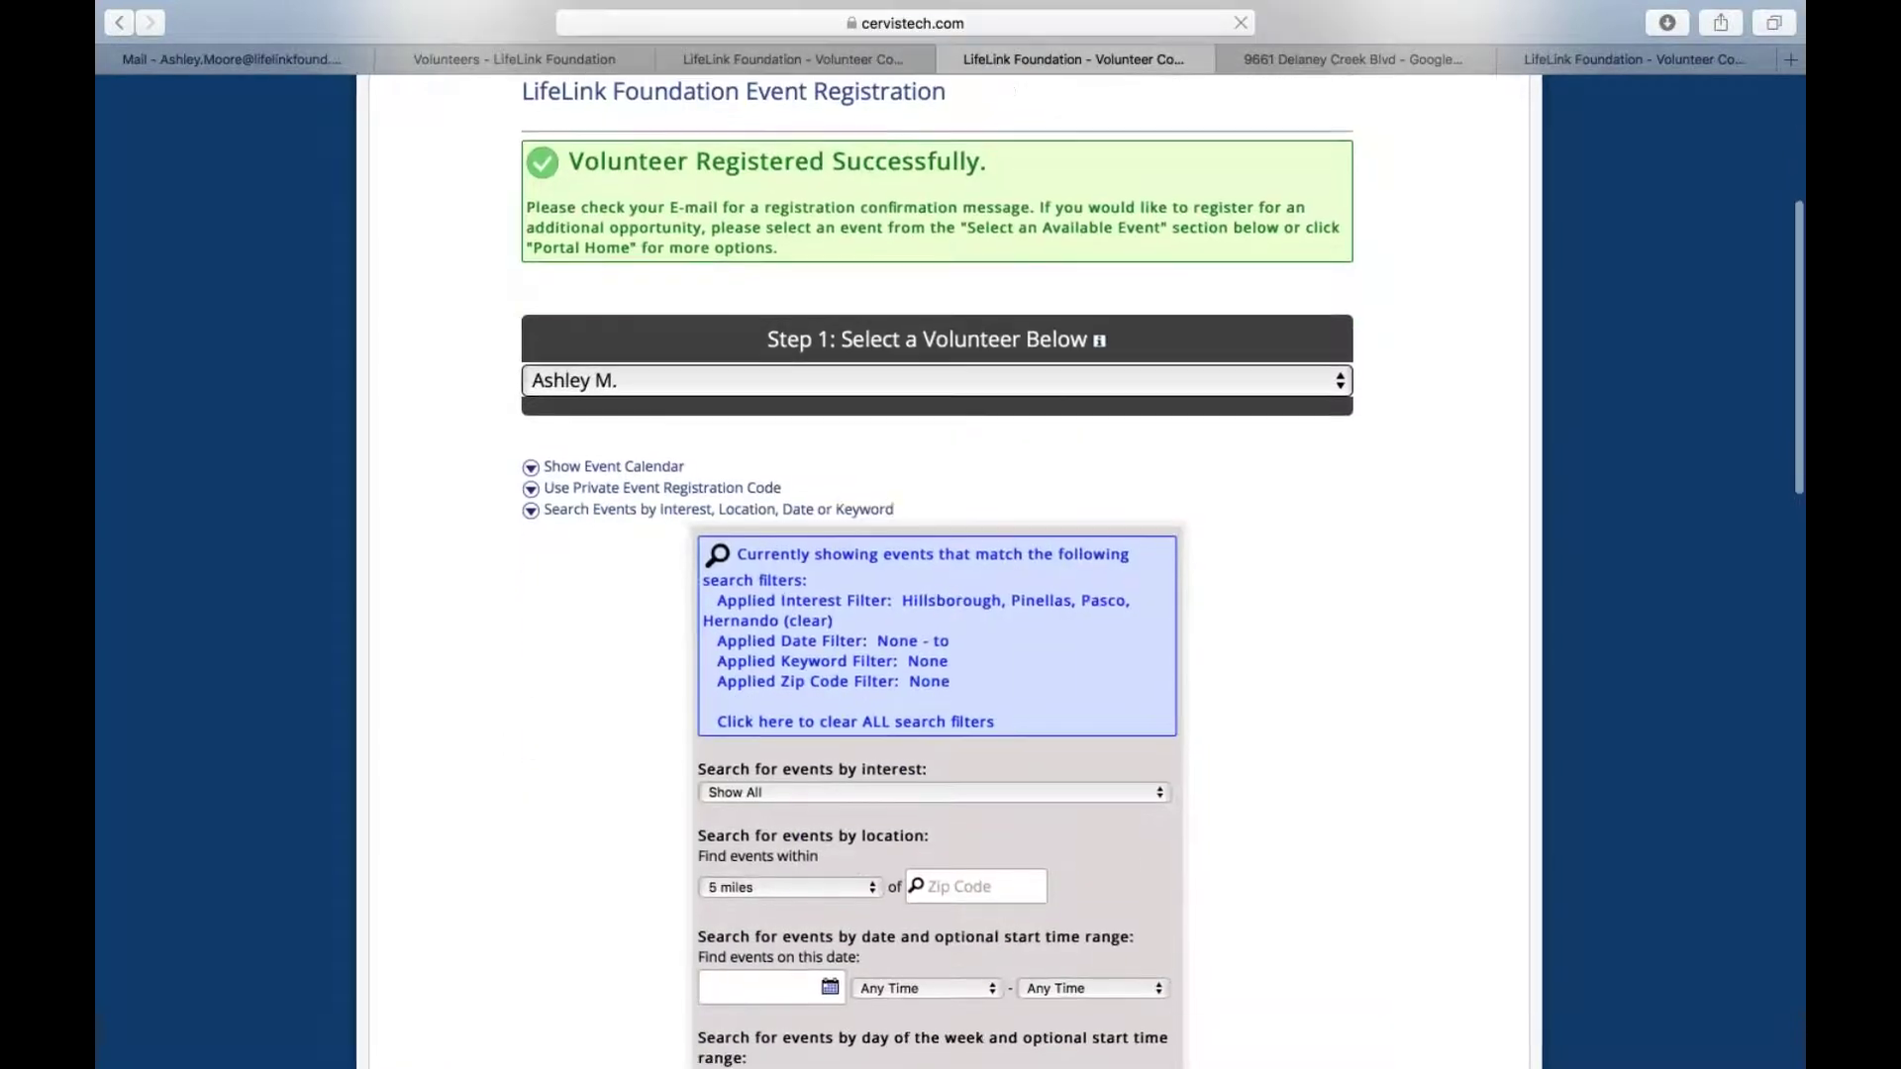
pyautogui.scroll(-3, 804, 508)
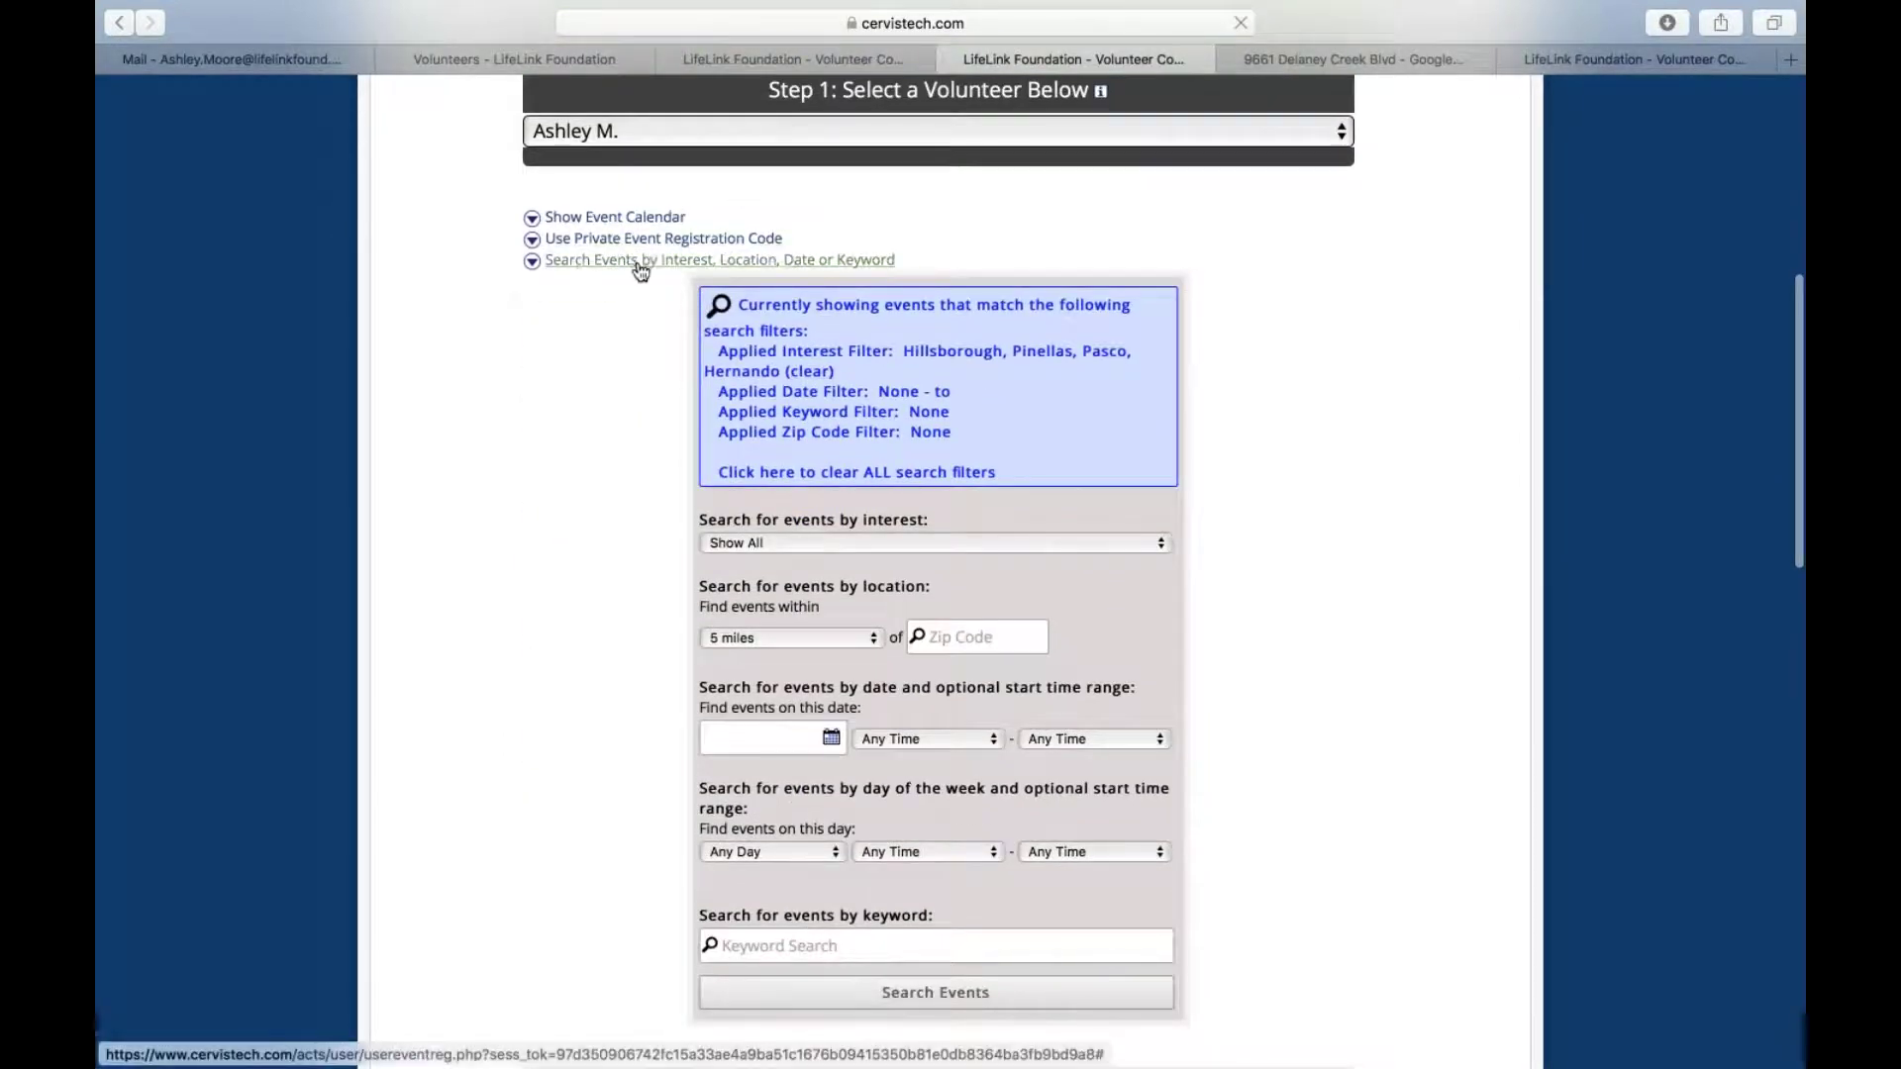
pyautogui.click(638, 263)
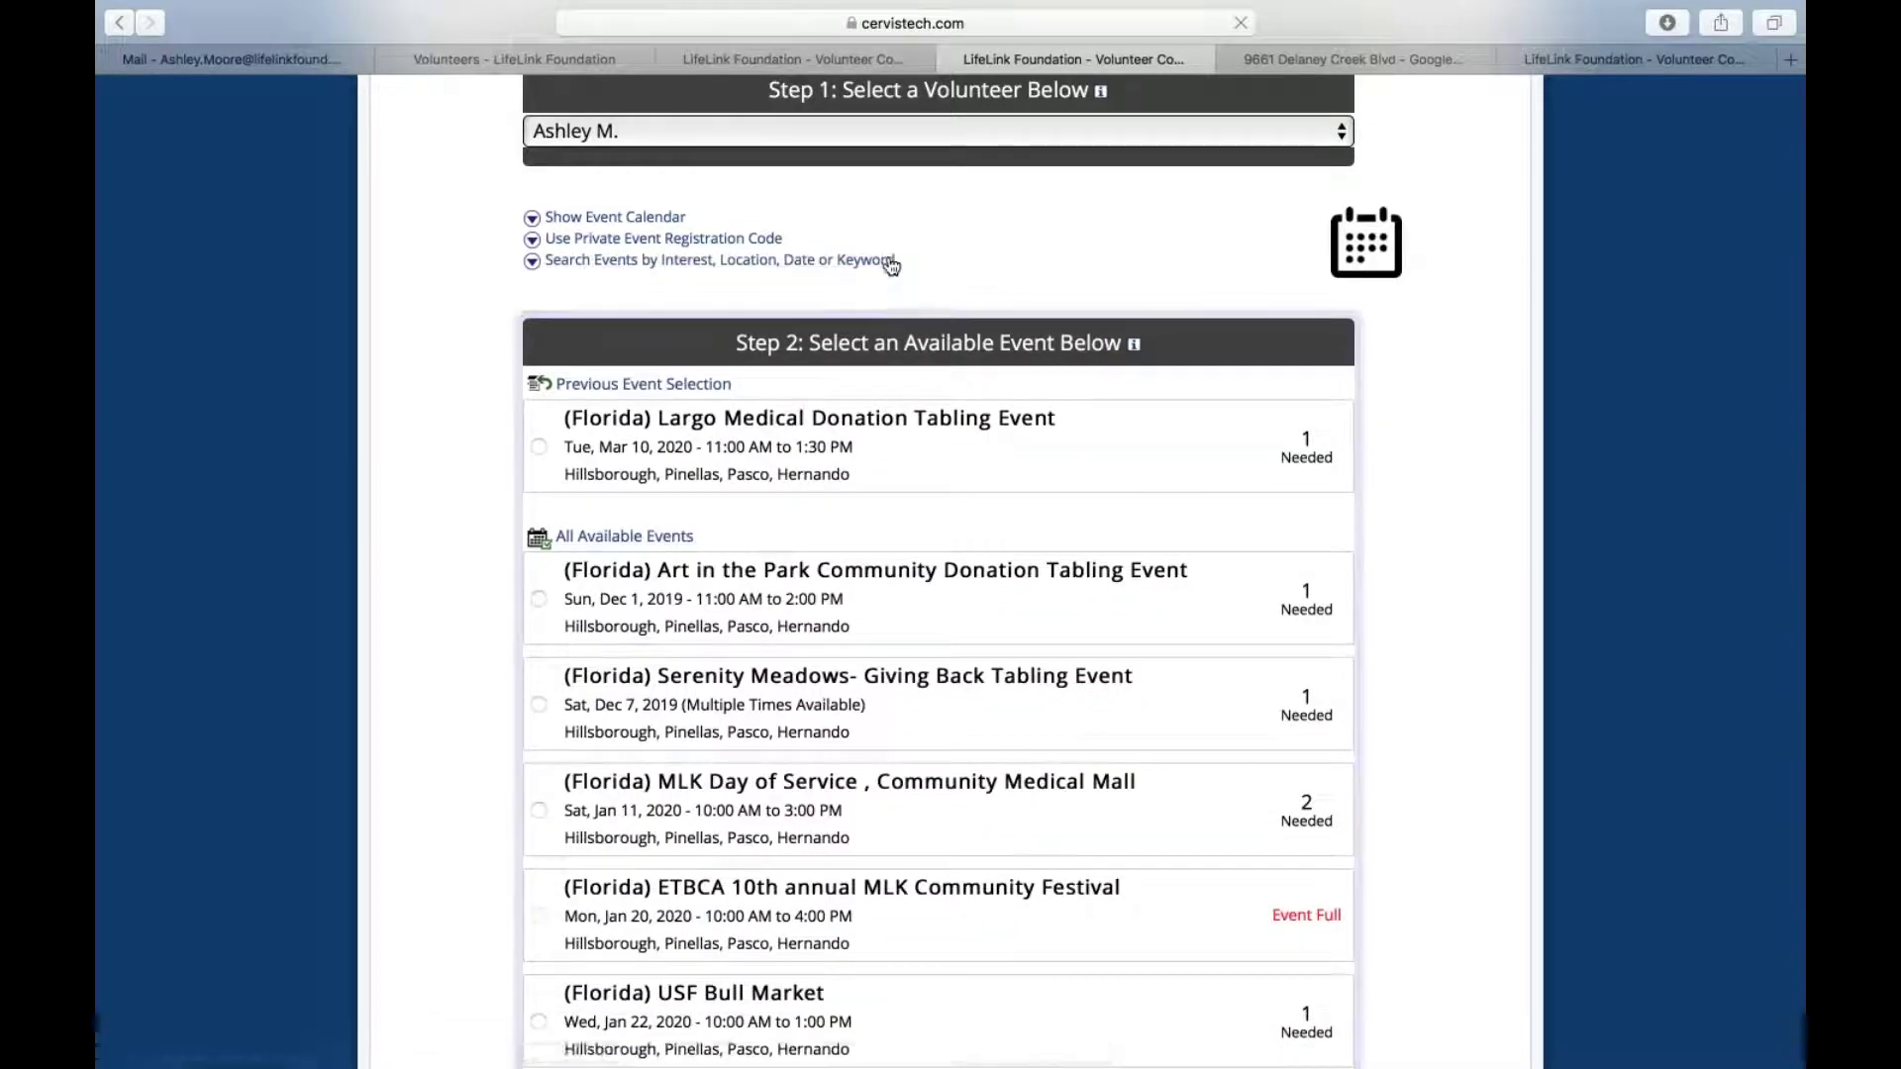
pyautogui.click(623, 264)
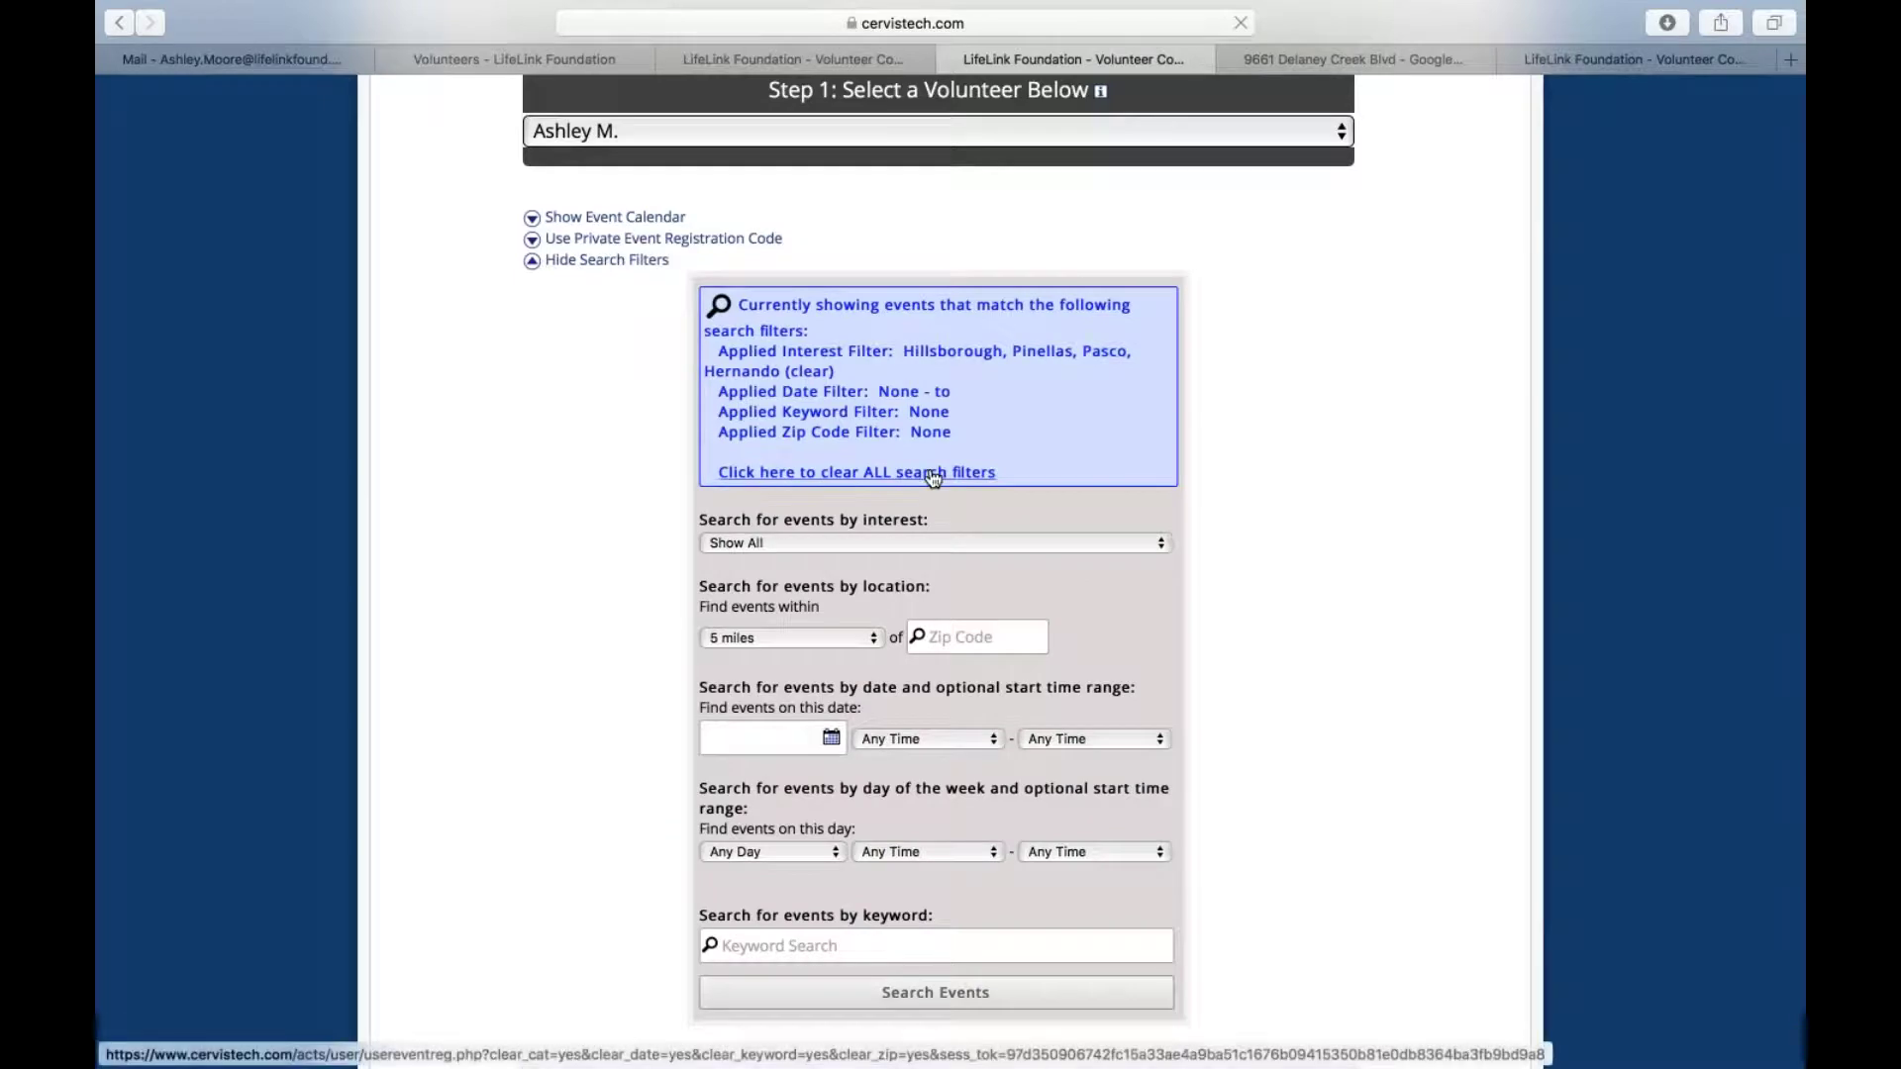
pyautogui.scroll(-2, 886, 412)
pyautogui.click(885, 408)
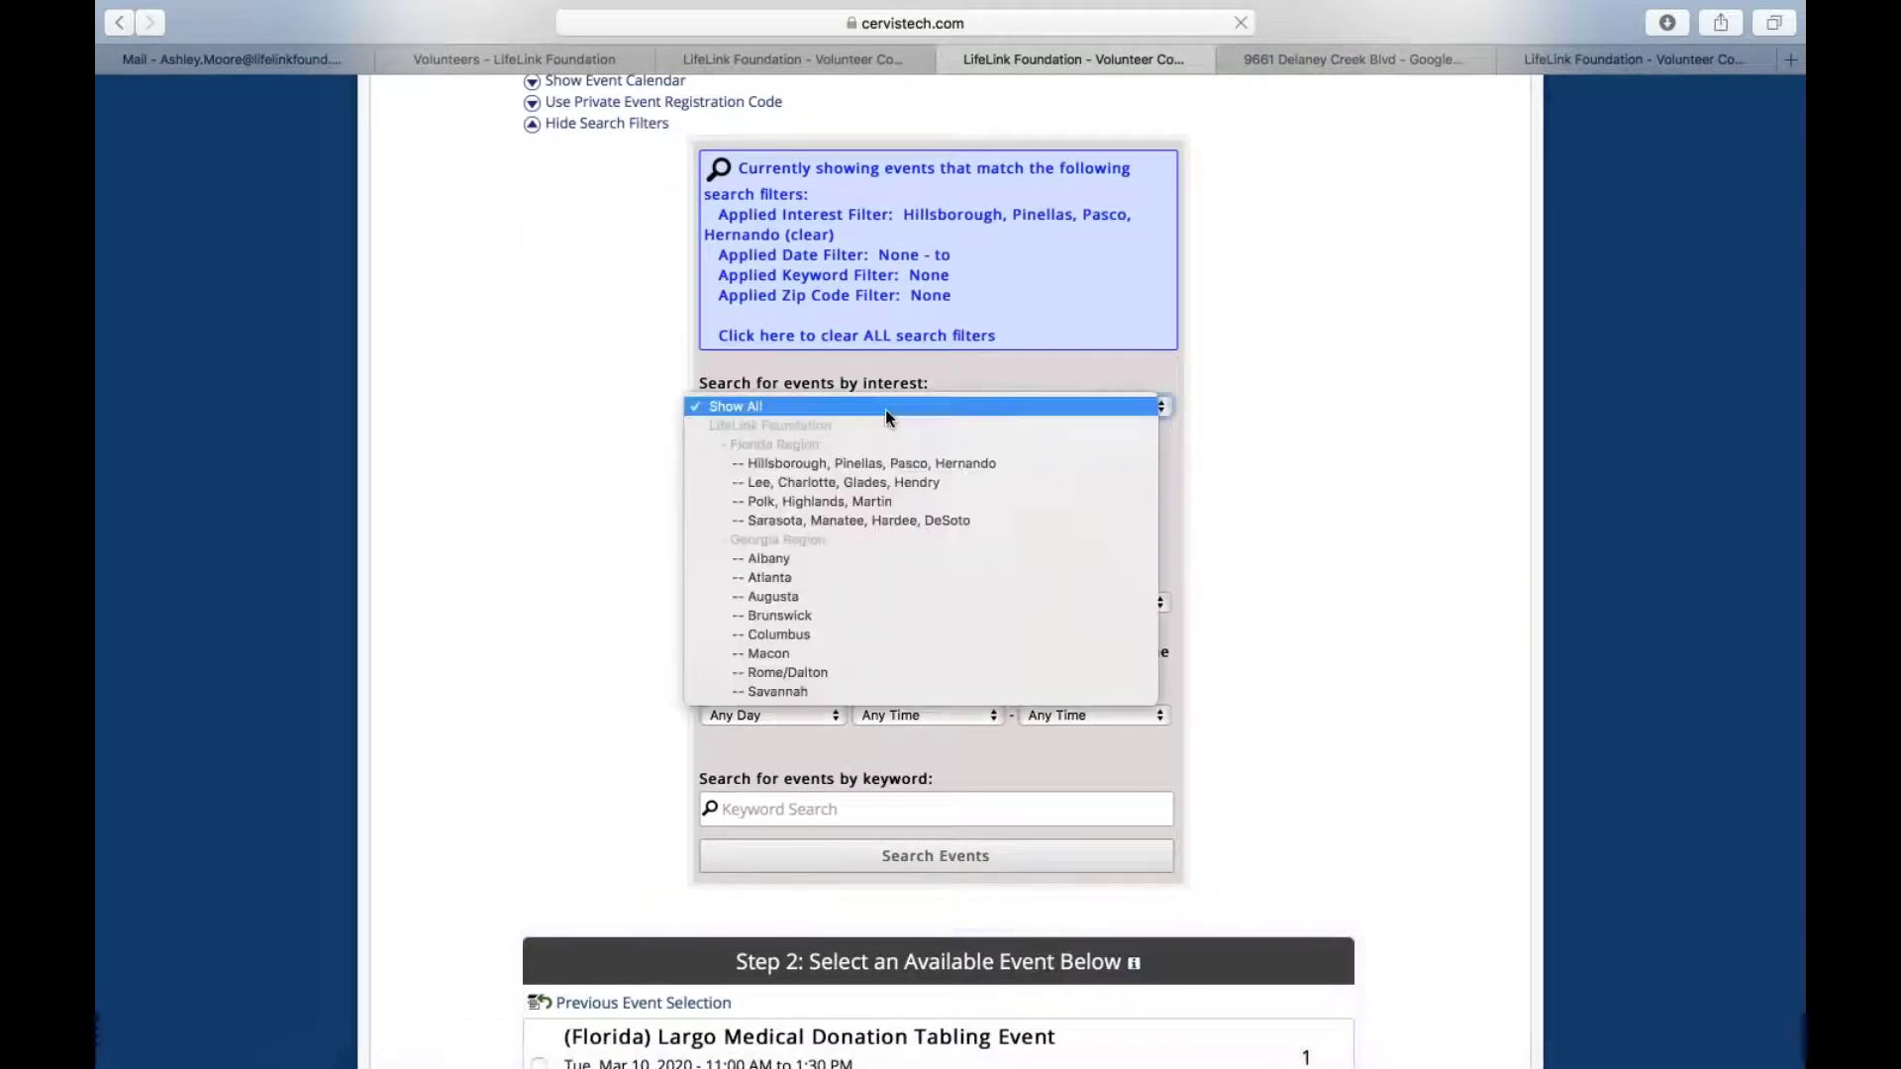
pyautogui.click(631, 472)
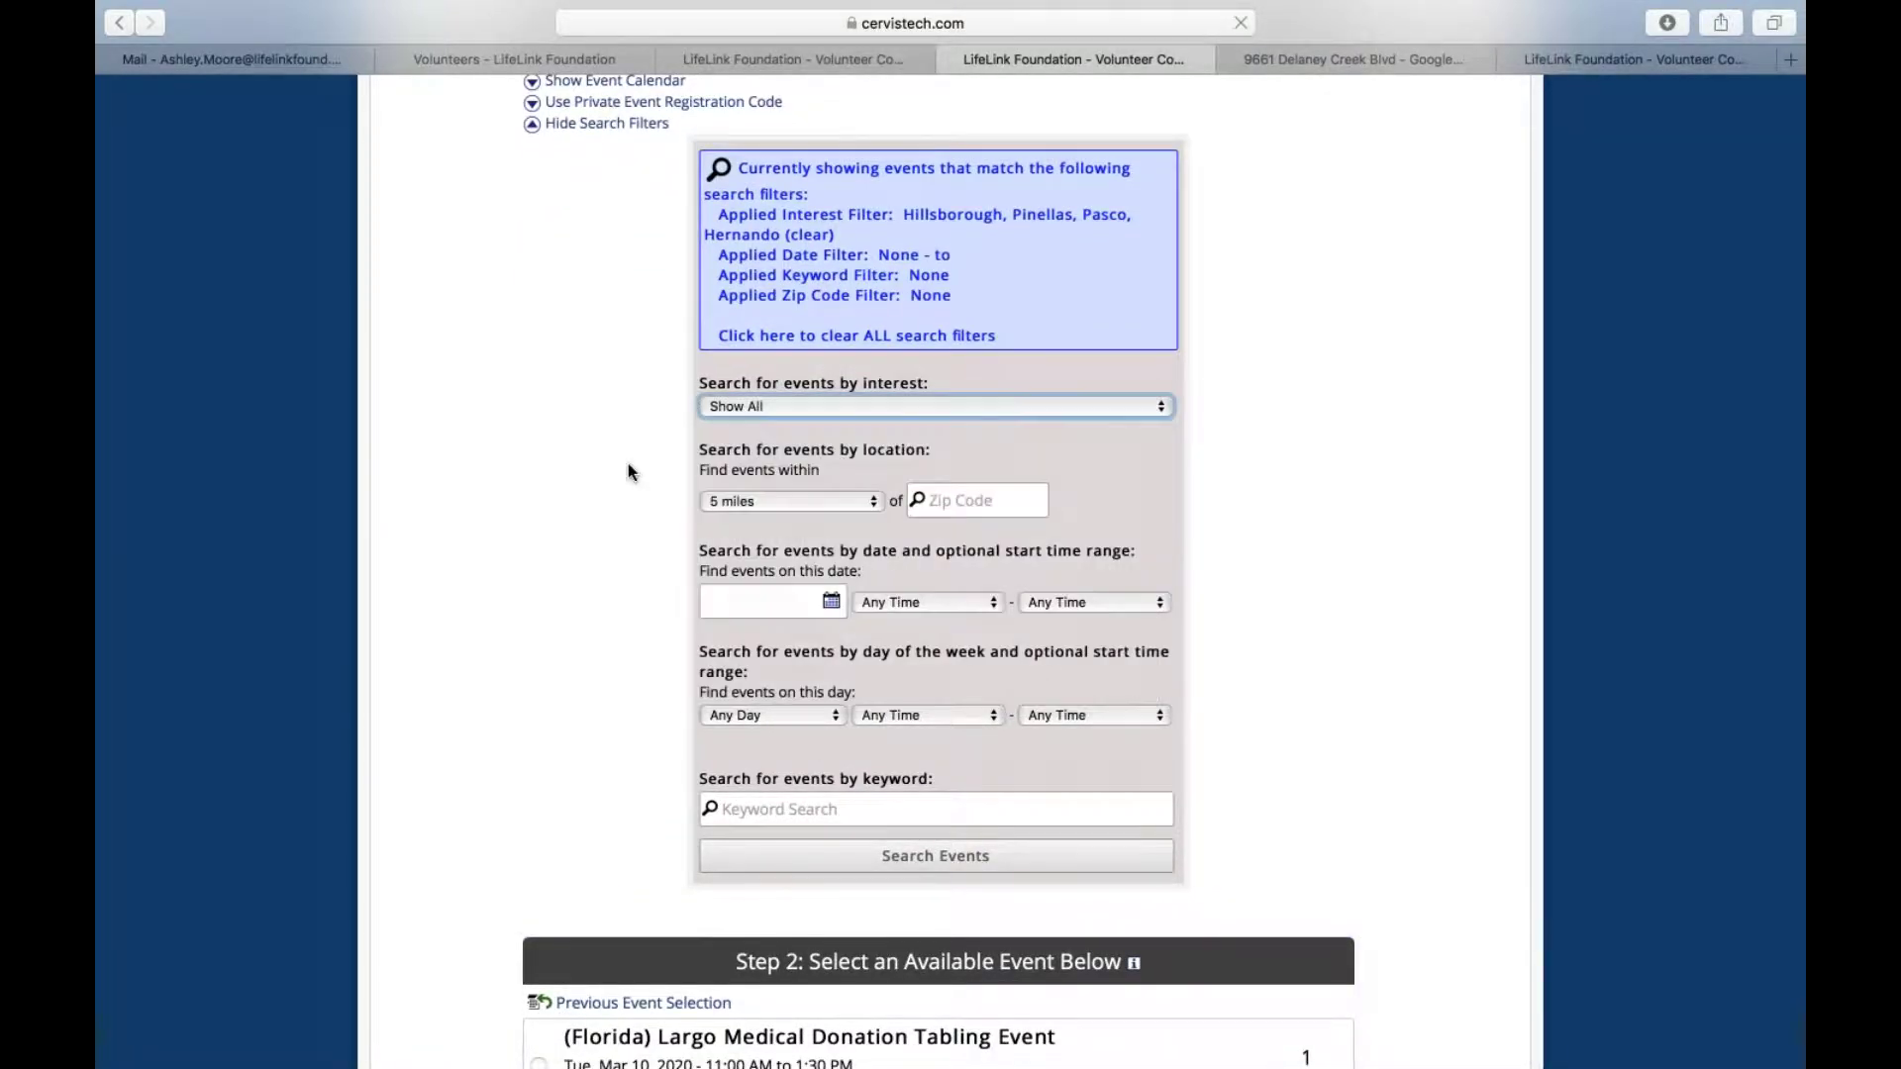
# Set the search radius to 50 miles around zip 33611 and run the search
pyautogui.click(735, 502)
pyautogui.click(960, 509)
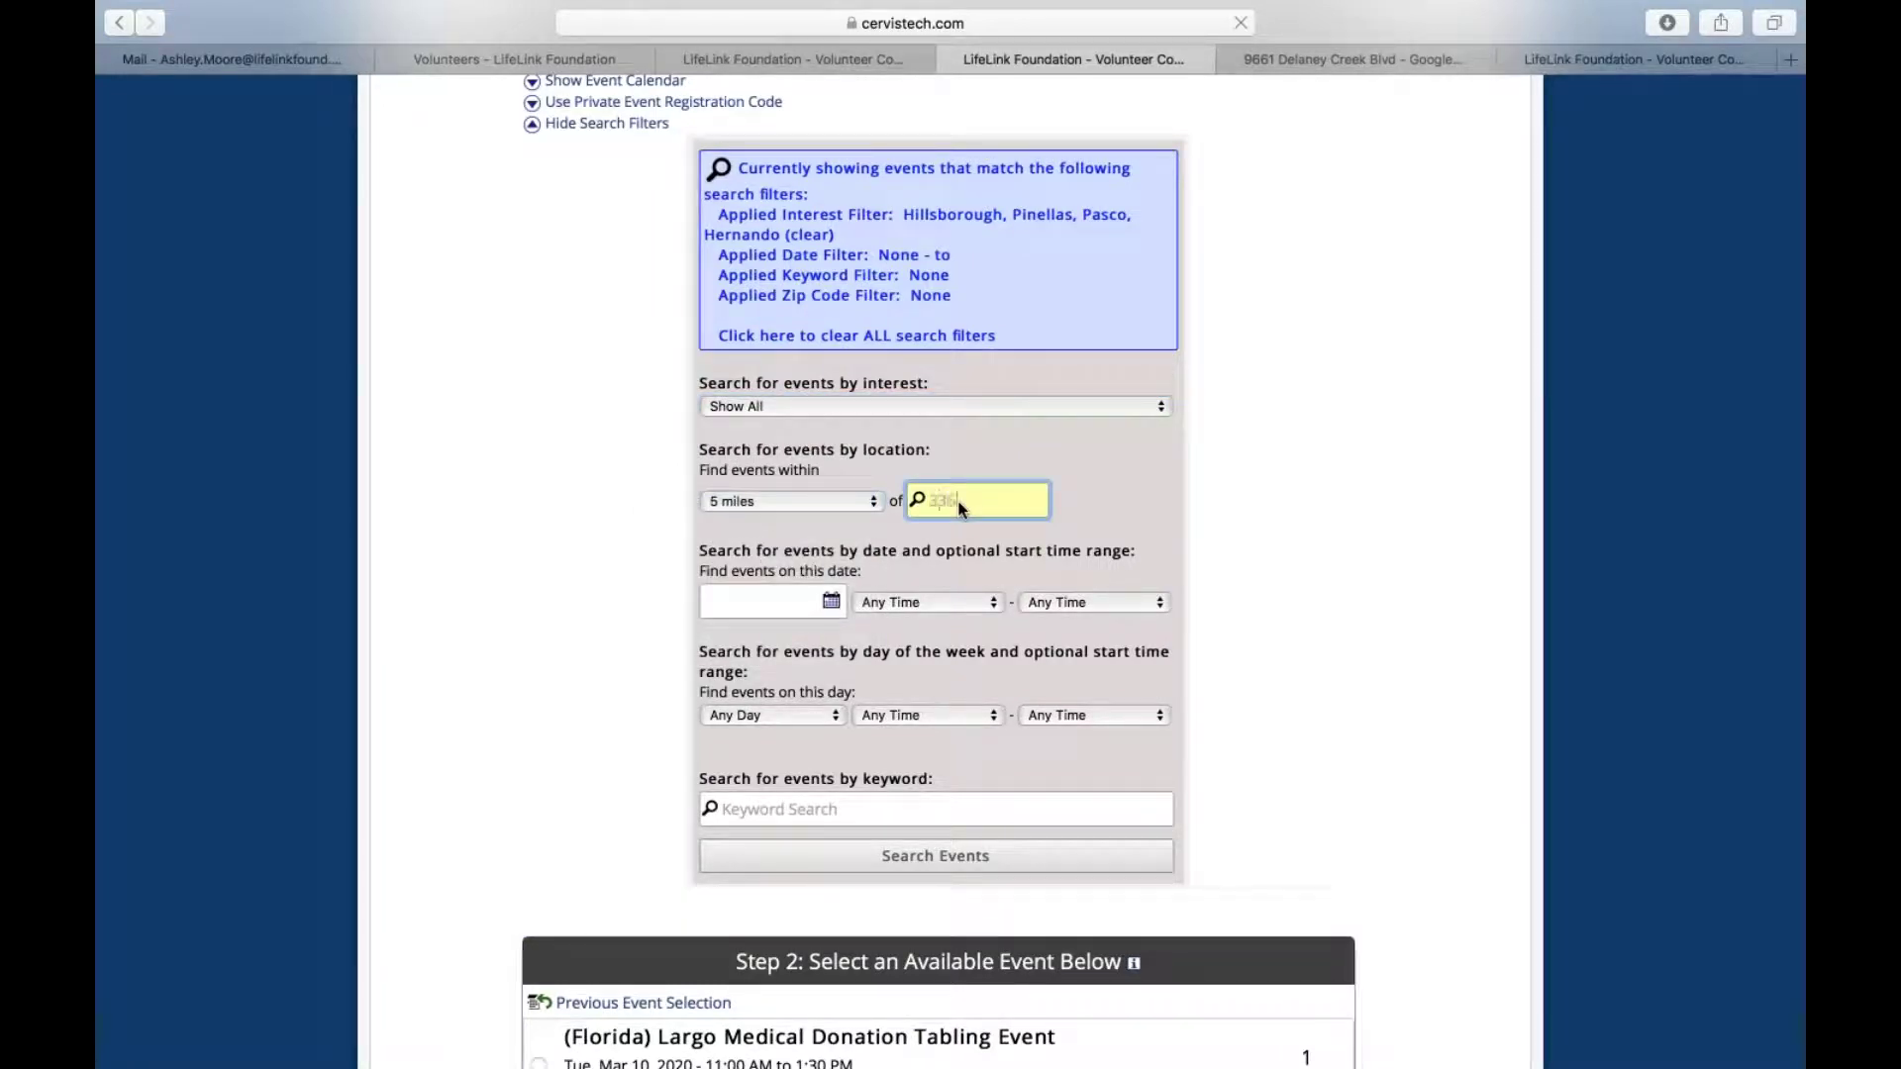
pyautogui.click(830, 507)
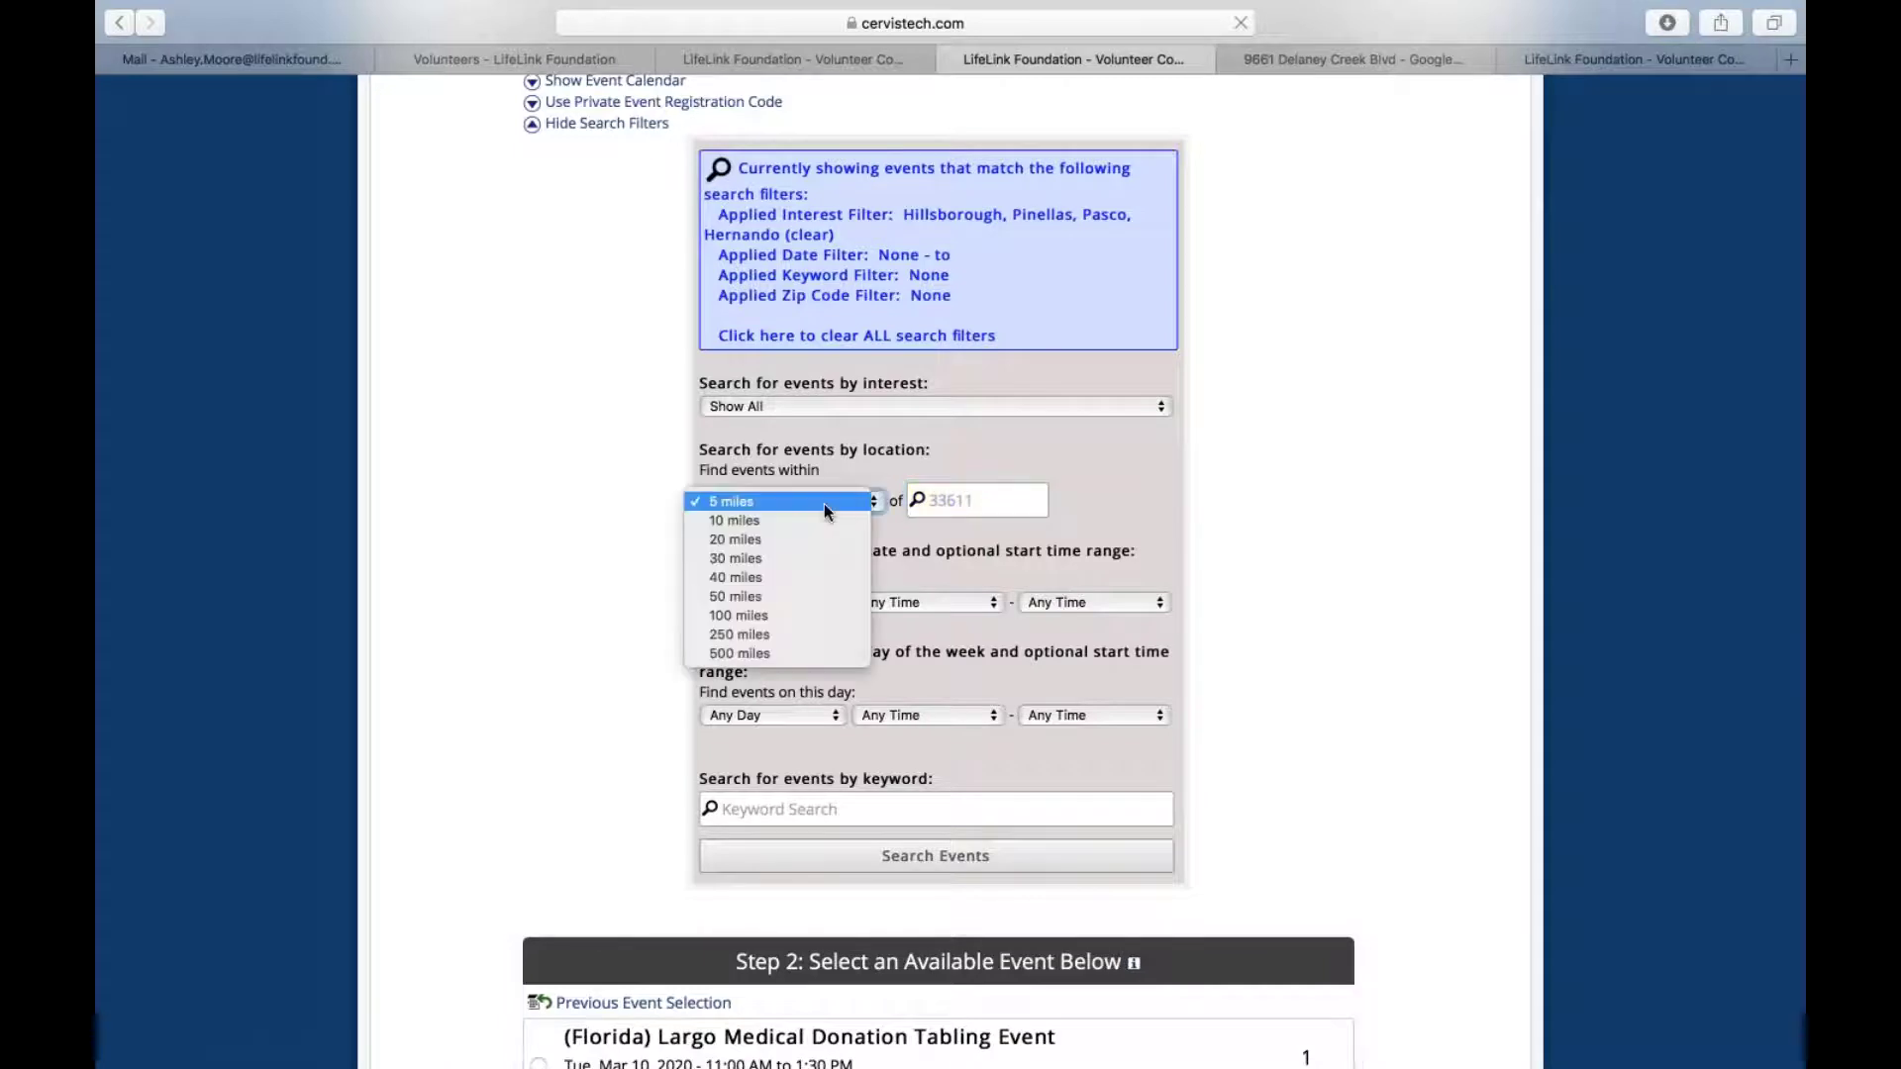
pyautogui.click(764, 596)
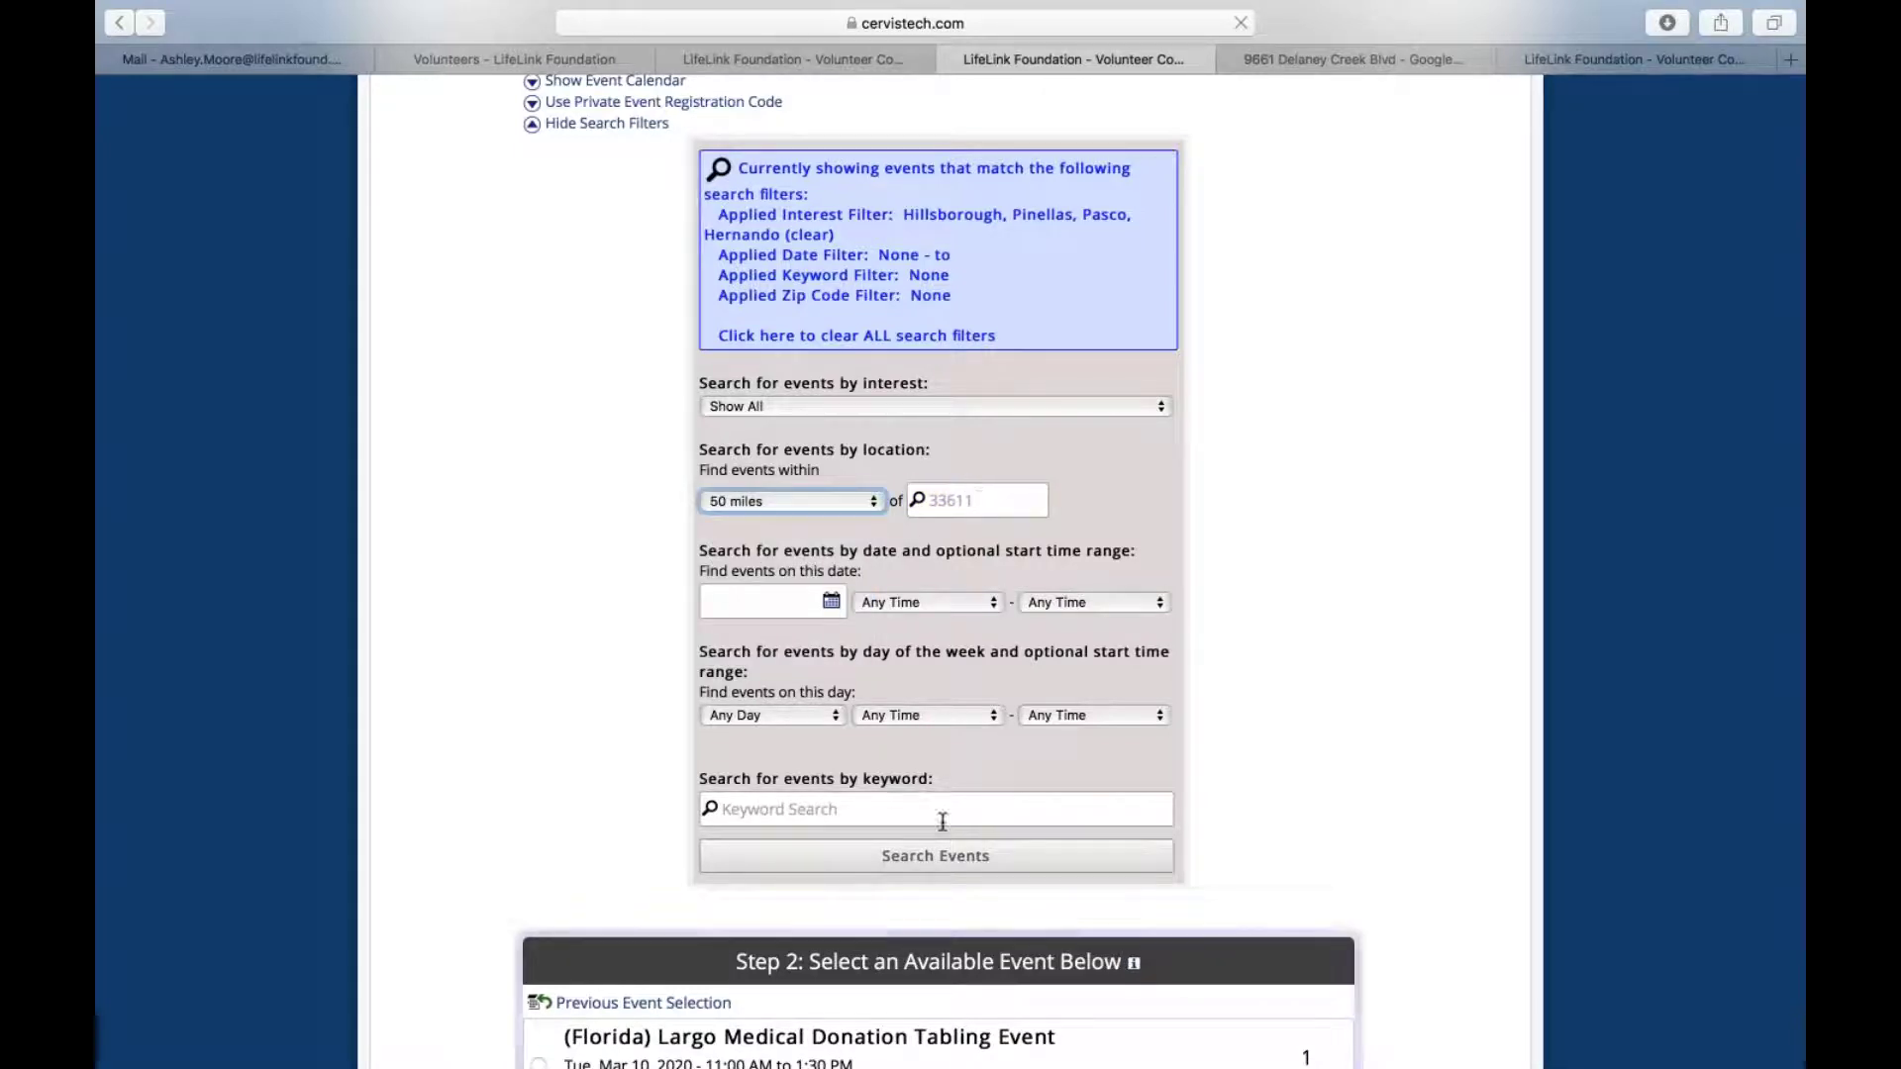
pyautogui.click(951, 863)
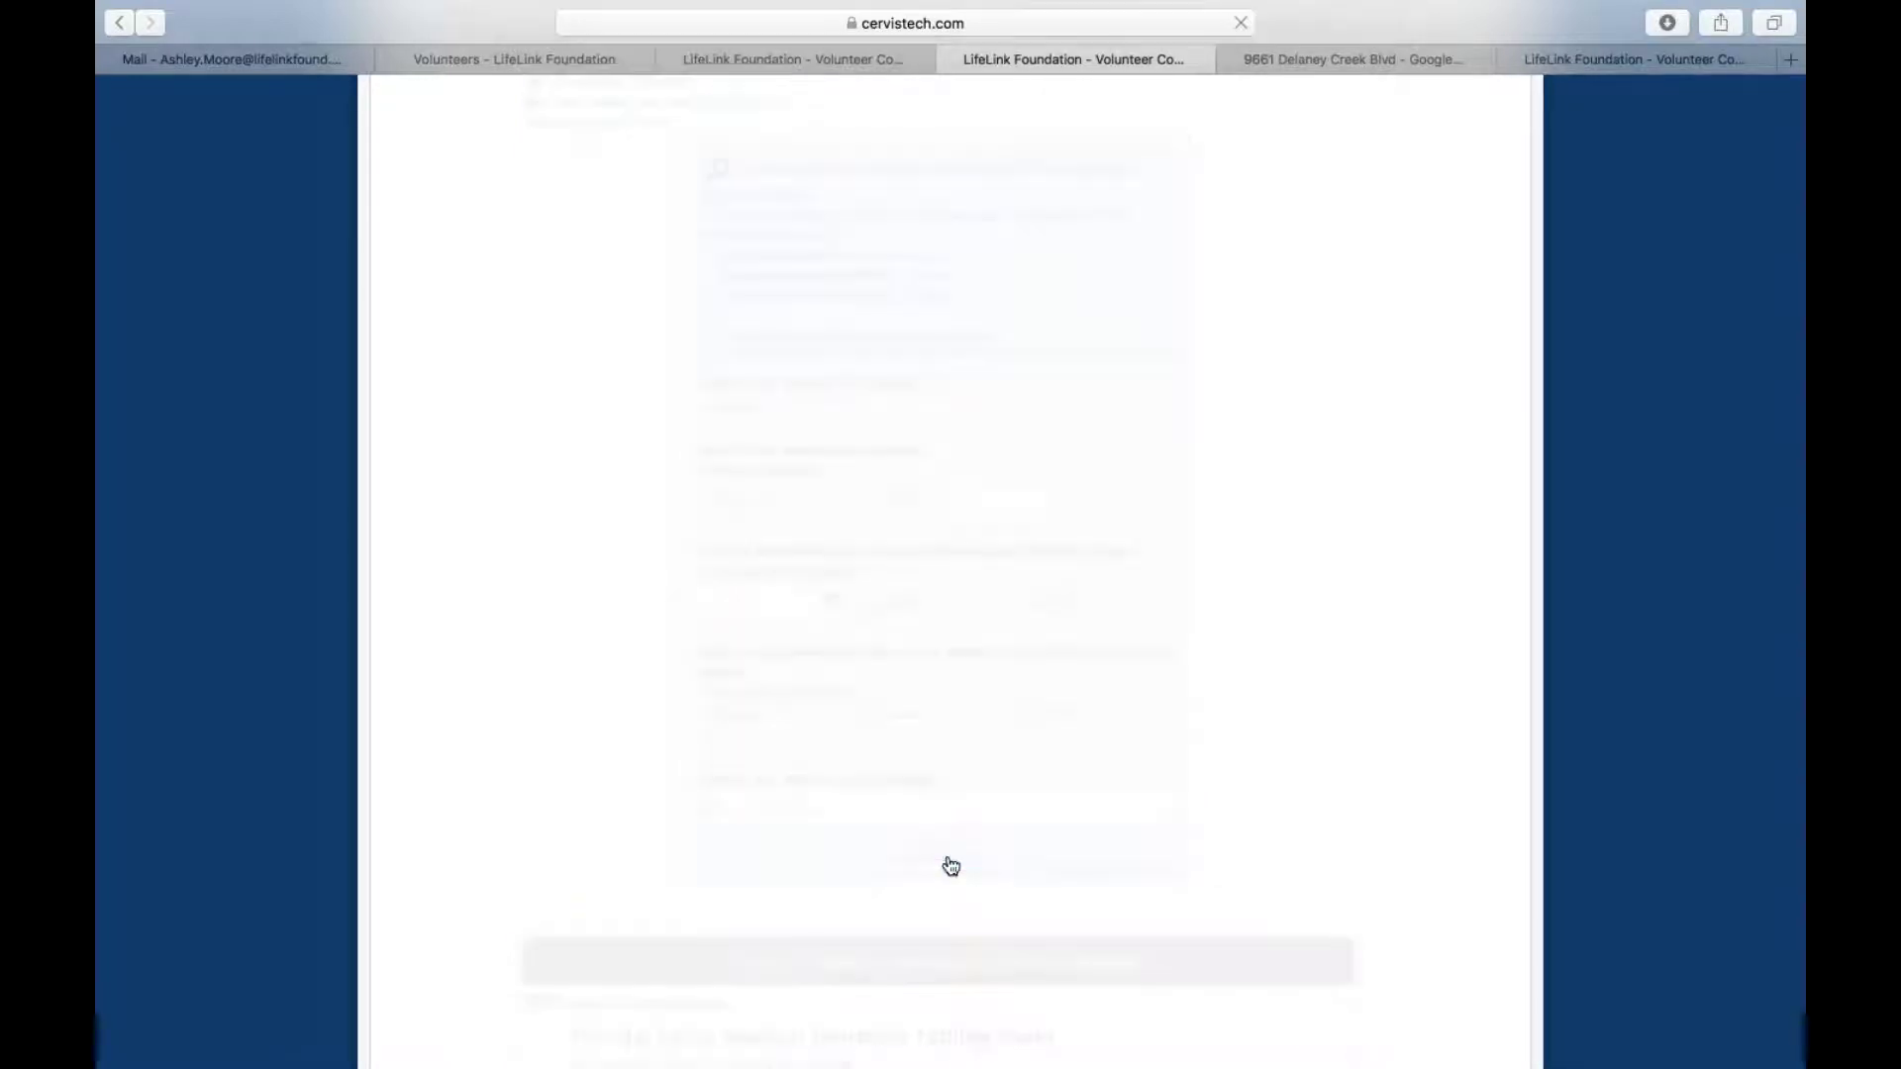
pyautogui.scroll(-12, 936, 538)
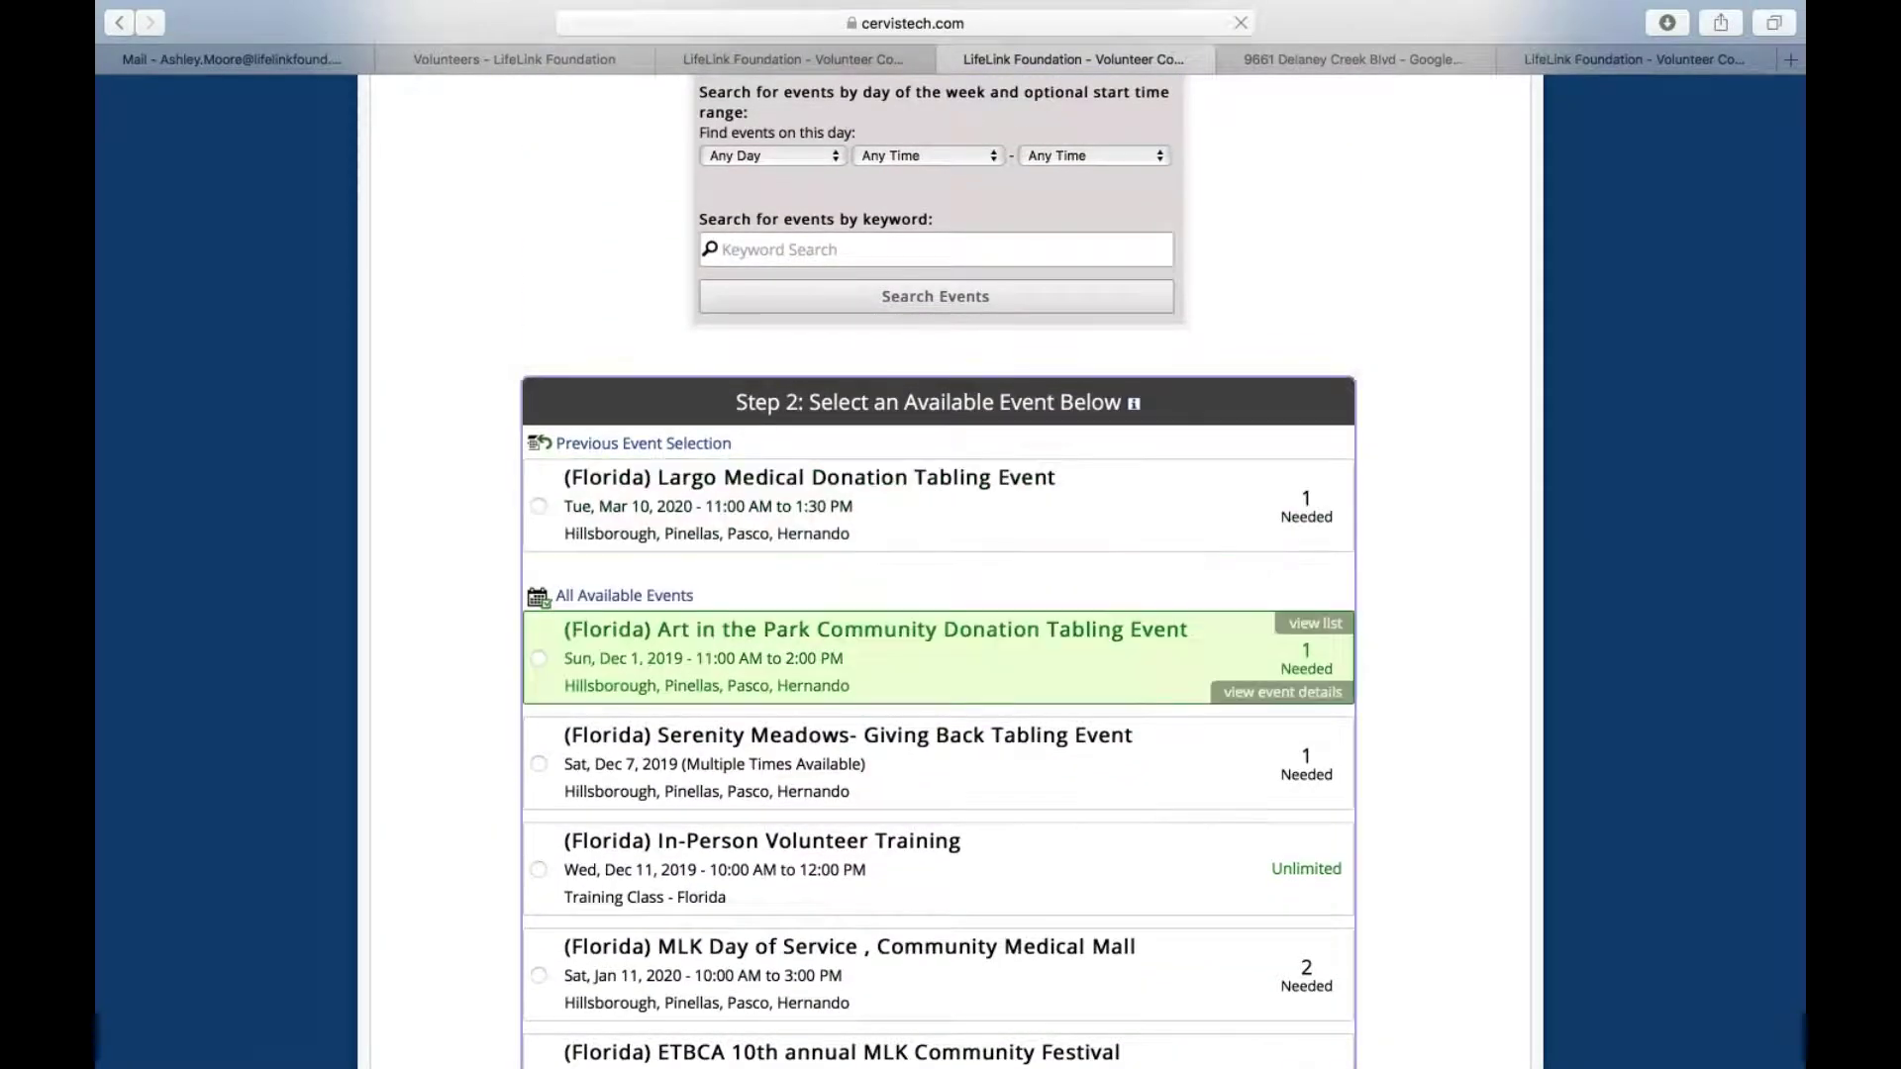
pyautogui.scroll(-5, 935, 693)
pyautogui.scroll(6, 935, 693)
pyautogui.scroll(2, 822, 337)
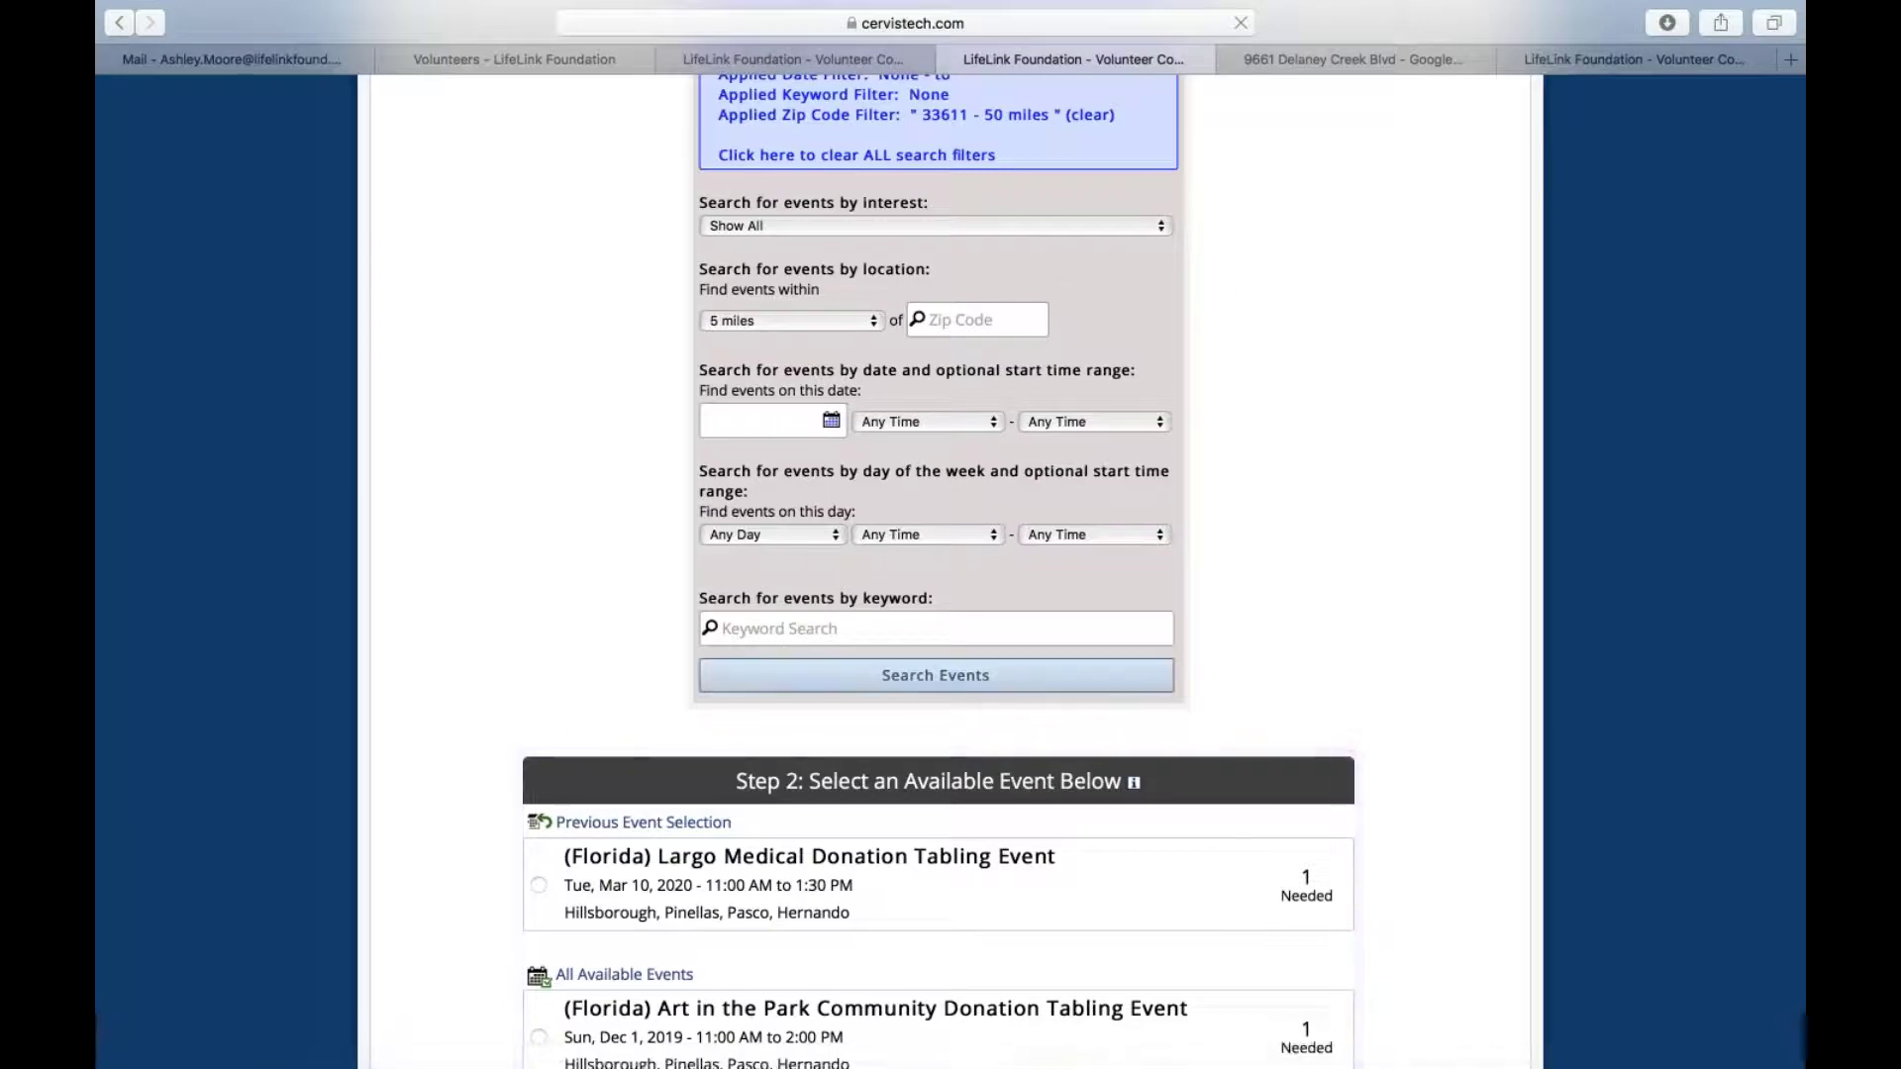
pyautogui.scroll(3, 884, 245)
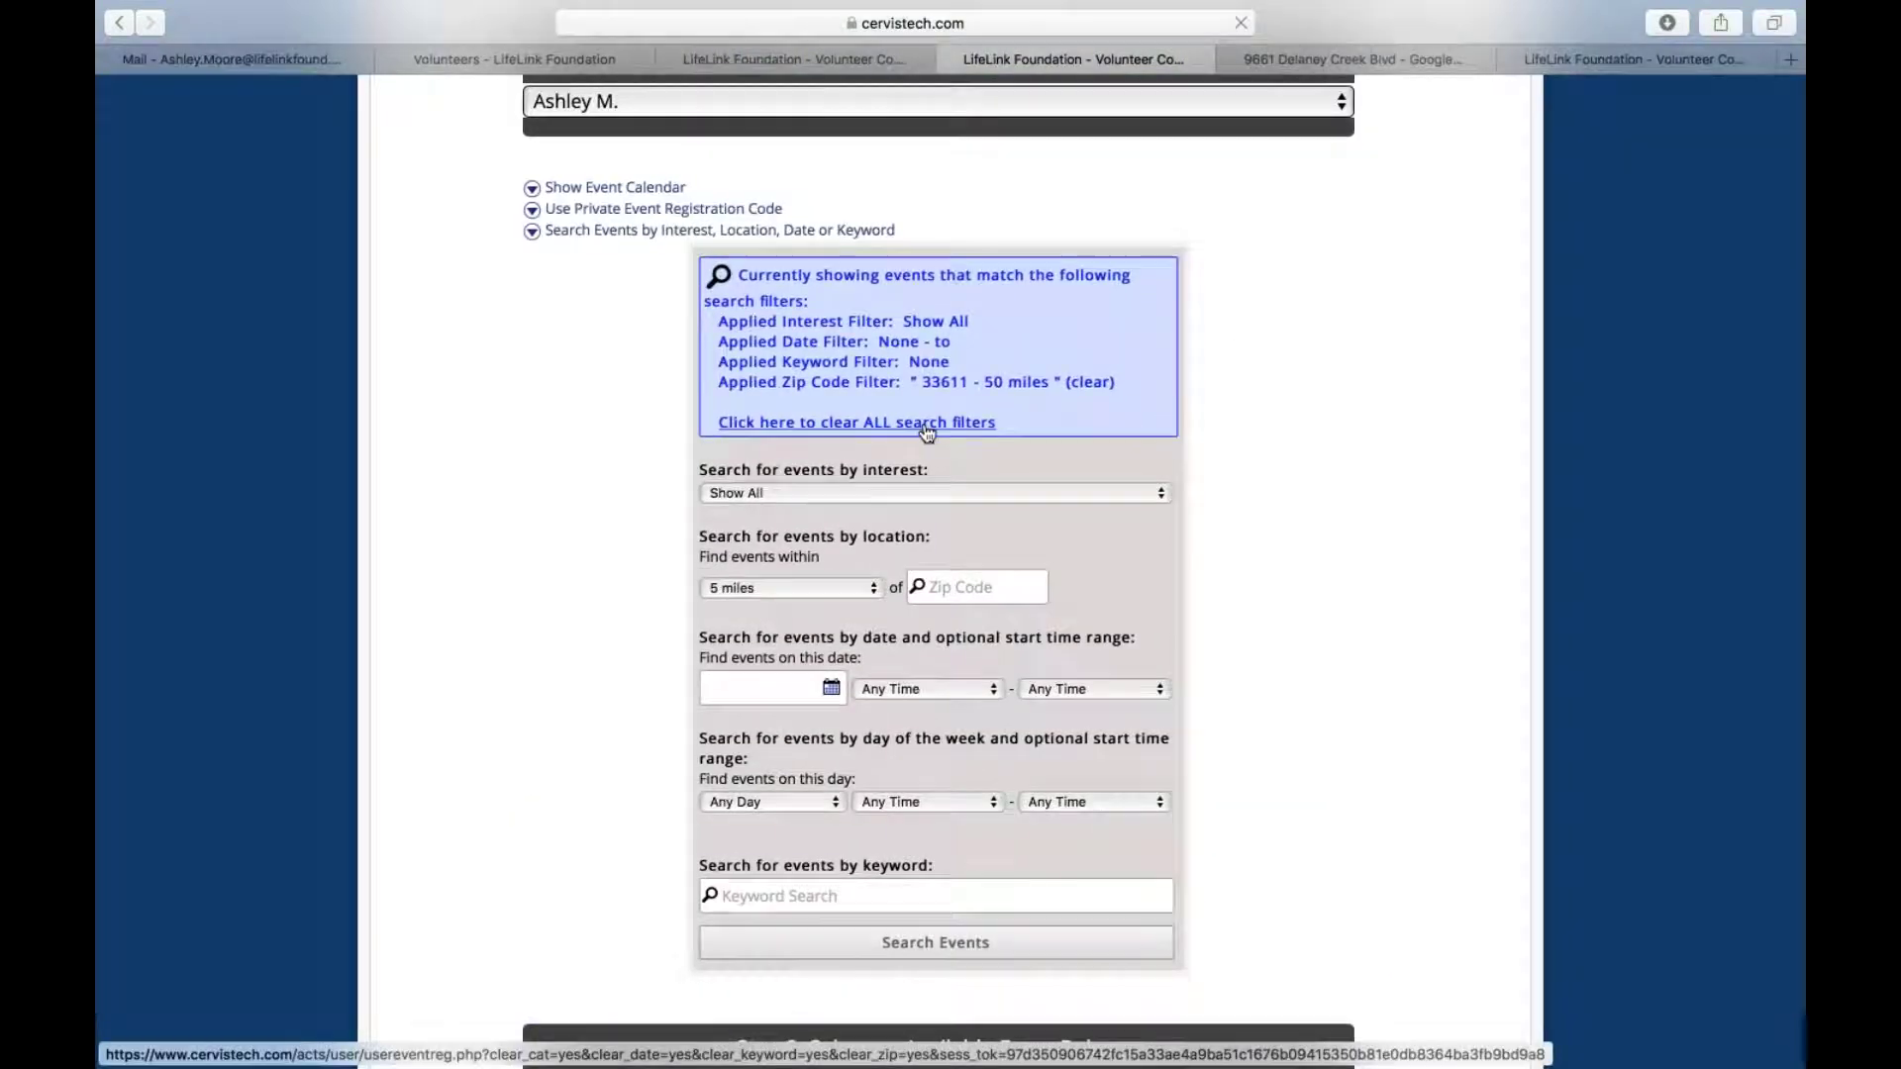
# Clear all currently applied search filters
pyautogui.click(830, 426)
pyautogui.scroll(-9, 938, 416)
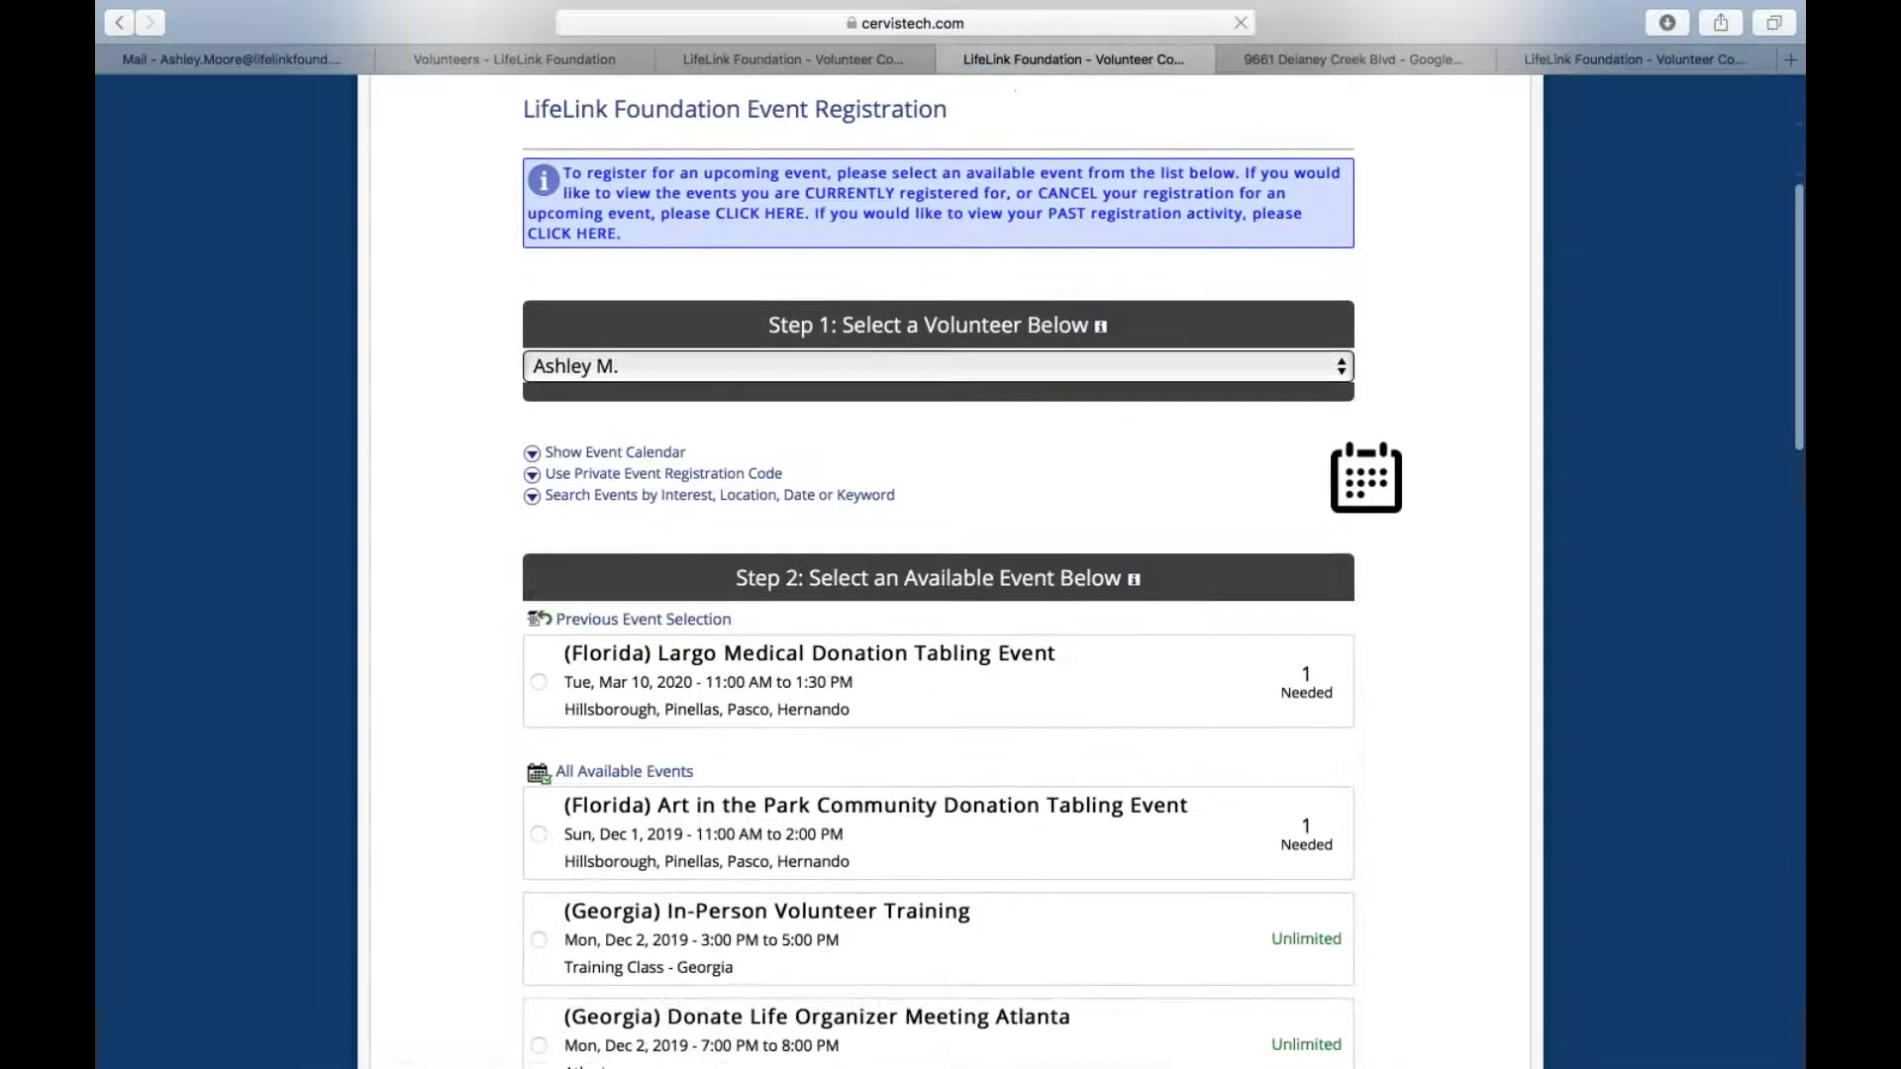
pyautogui.scroll(-3, 938, 534)
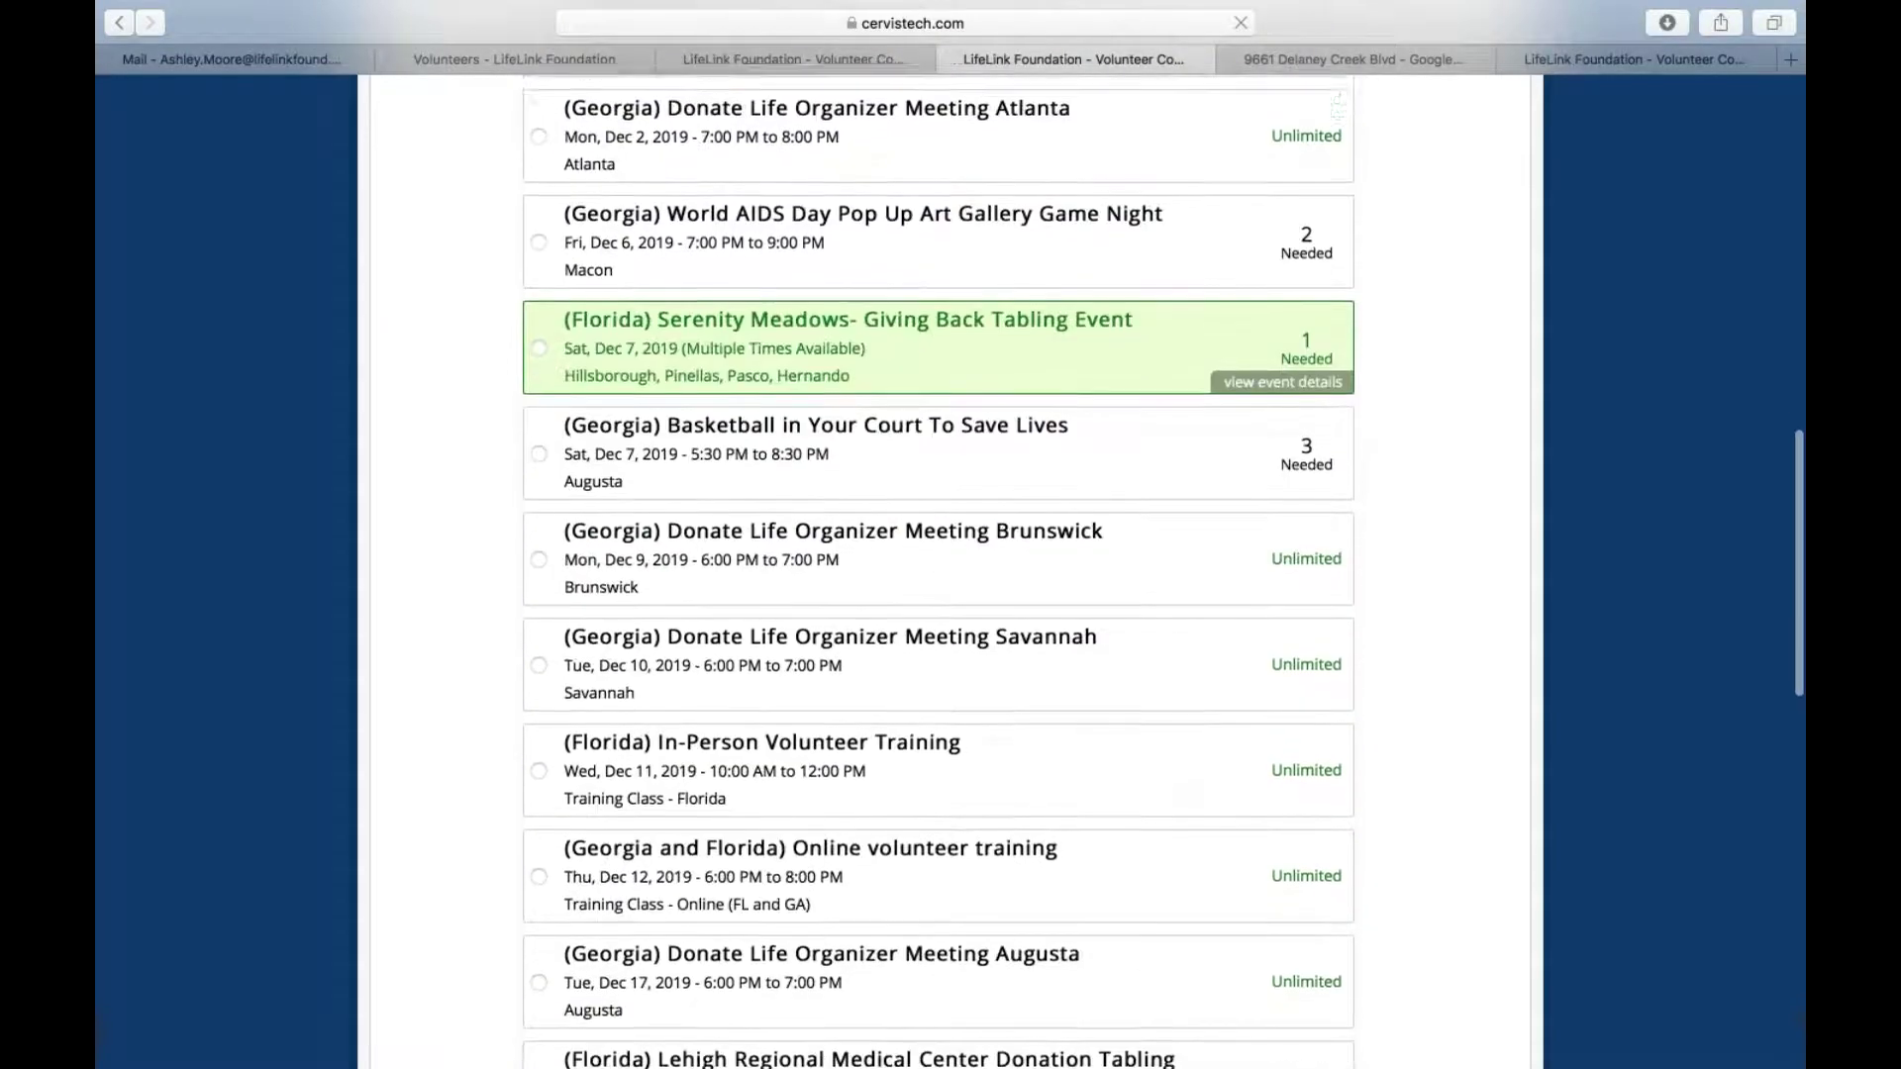
pyautogui.scroll(8, 939, 534)
pyautogui.scroll(2, 664, 525)
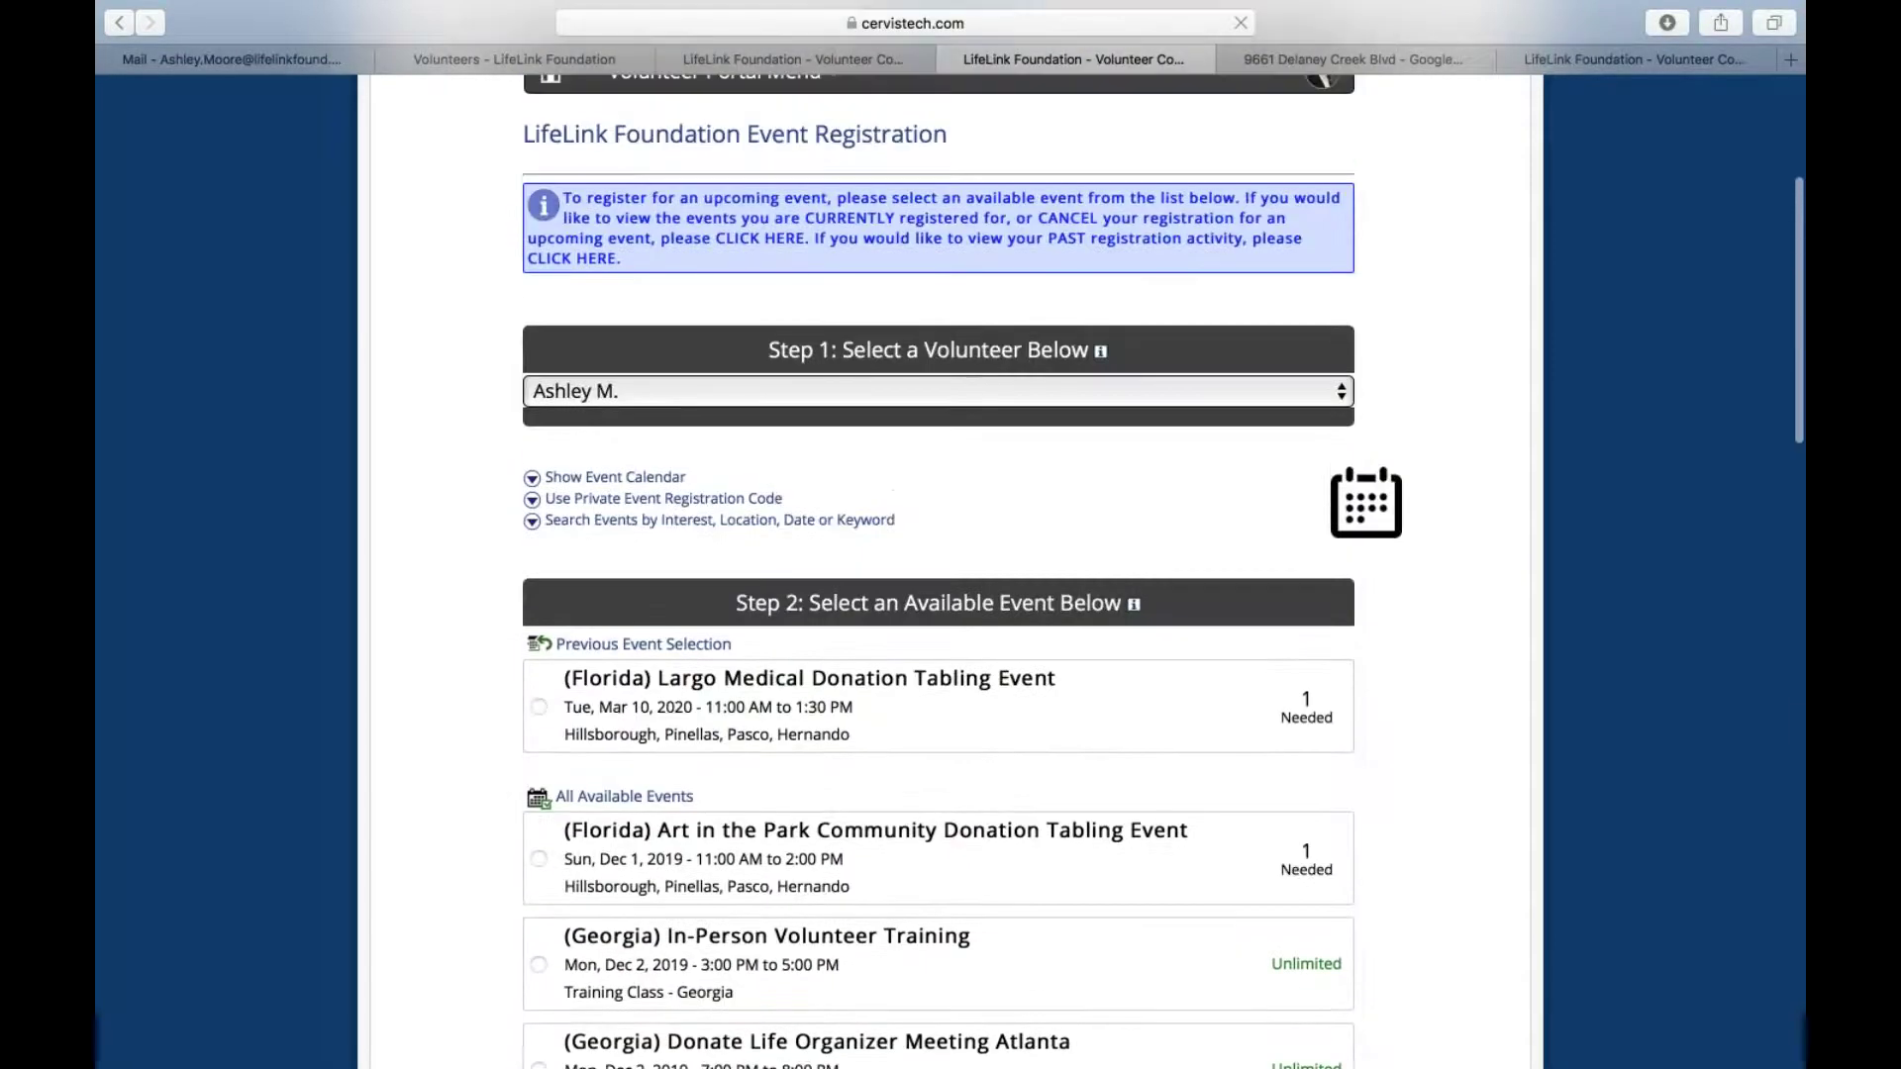
# Filter events by the '-- Hillsborough, Pinellas, Pasco, Hernando' interest area and search
pyautogui.click(659, 524)
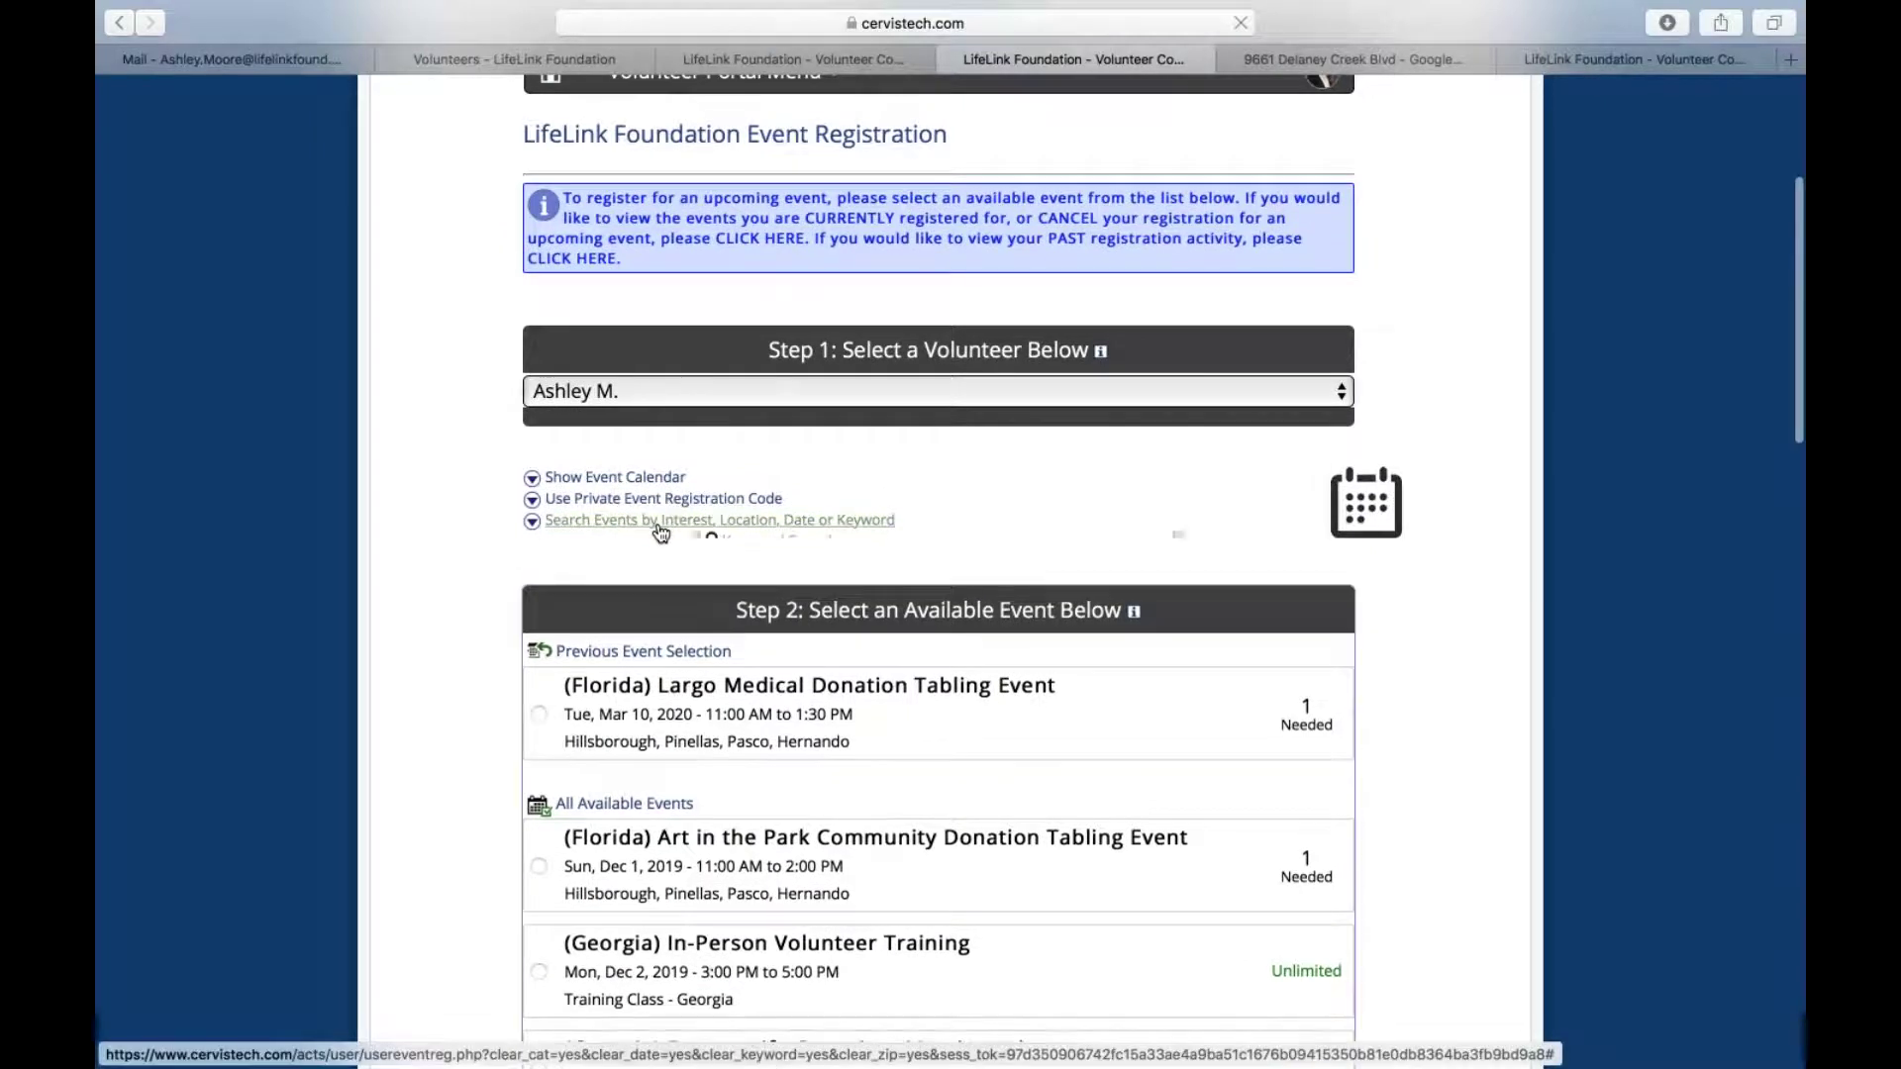
pyautogui.click(774, 655)
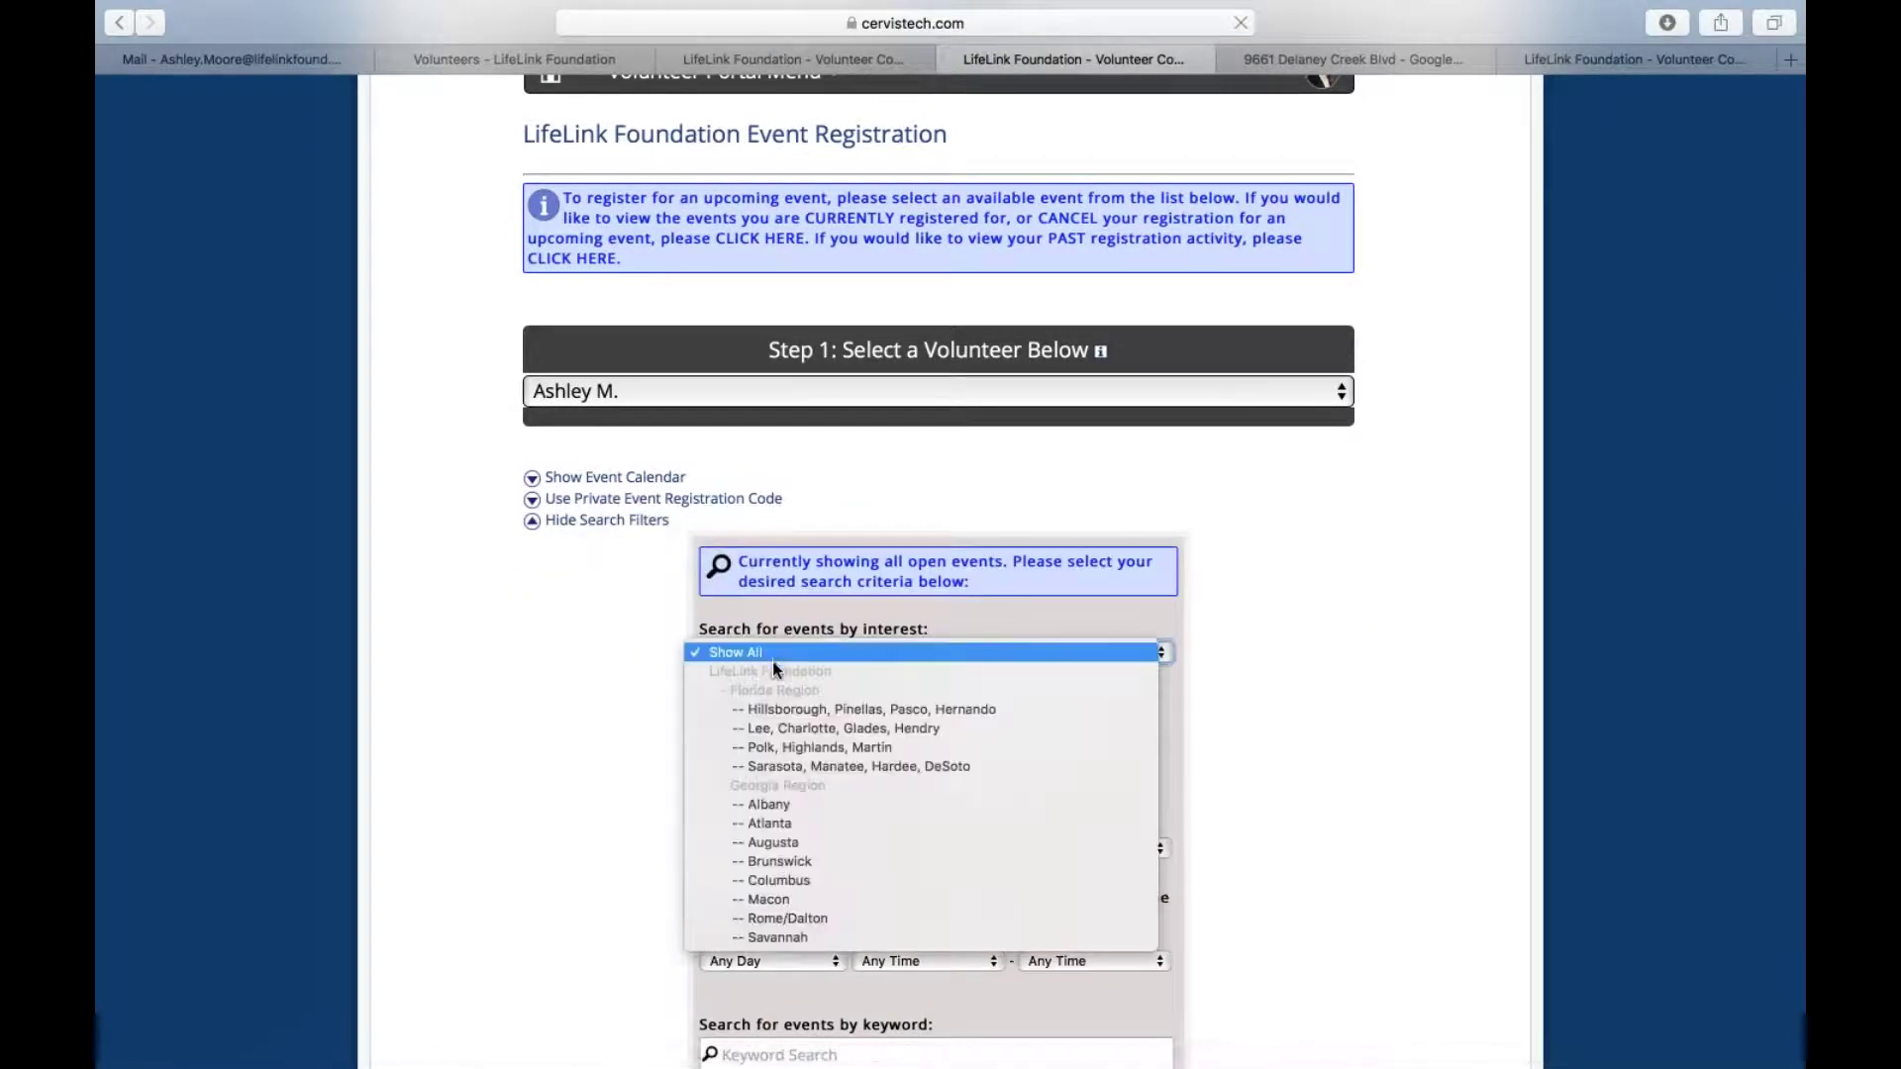
pyautogui.click(900, 710)
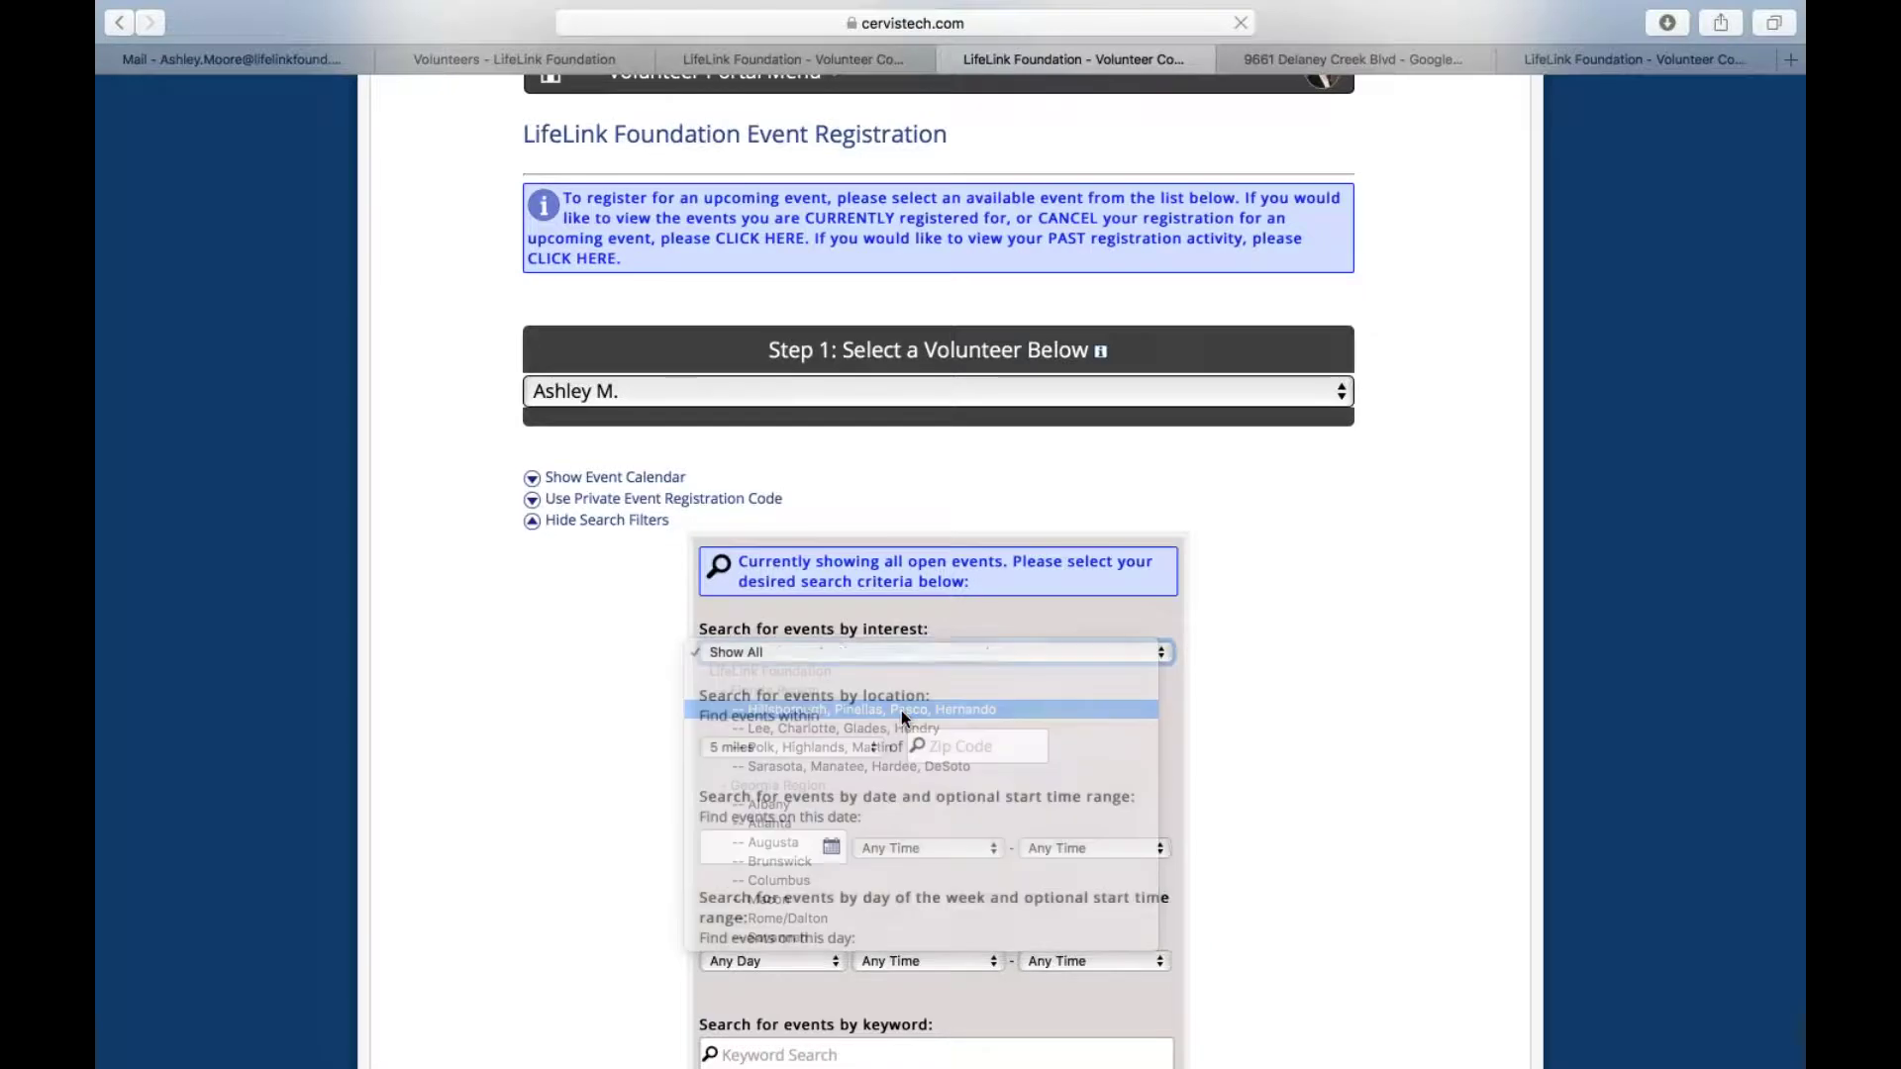
pyautogui.scroll(-5, 830, 662)
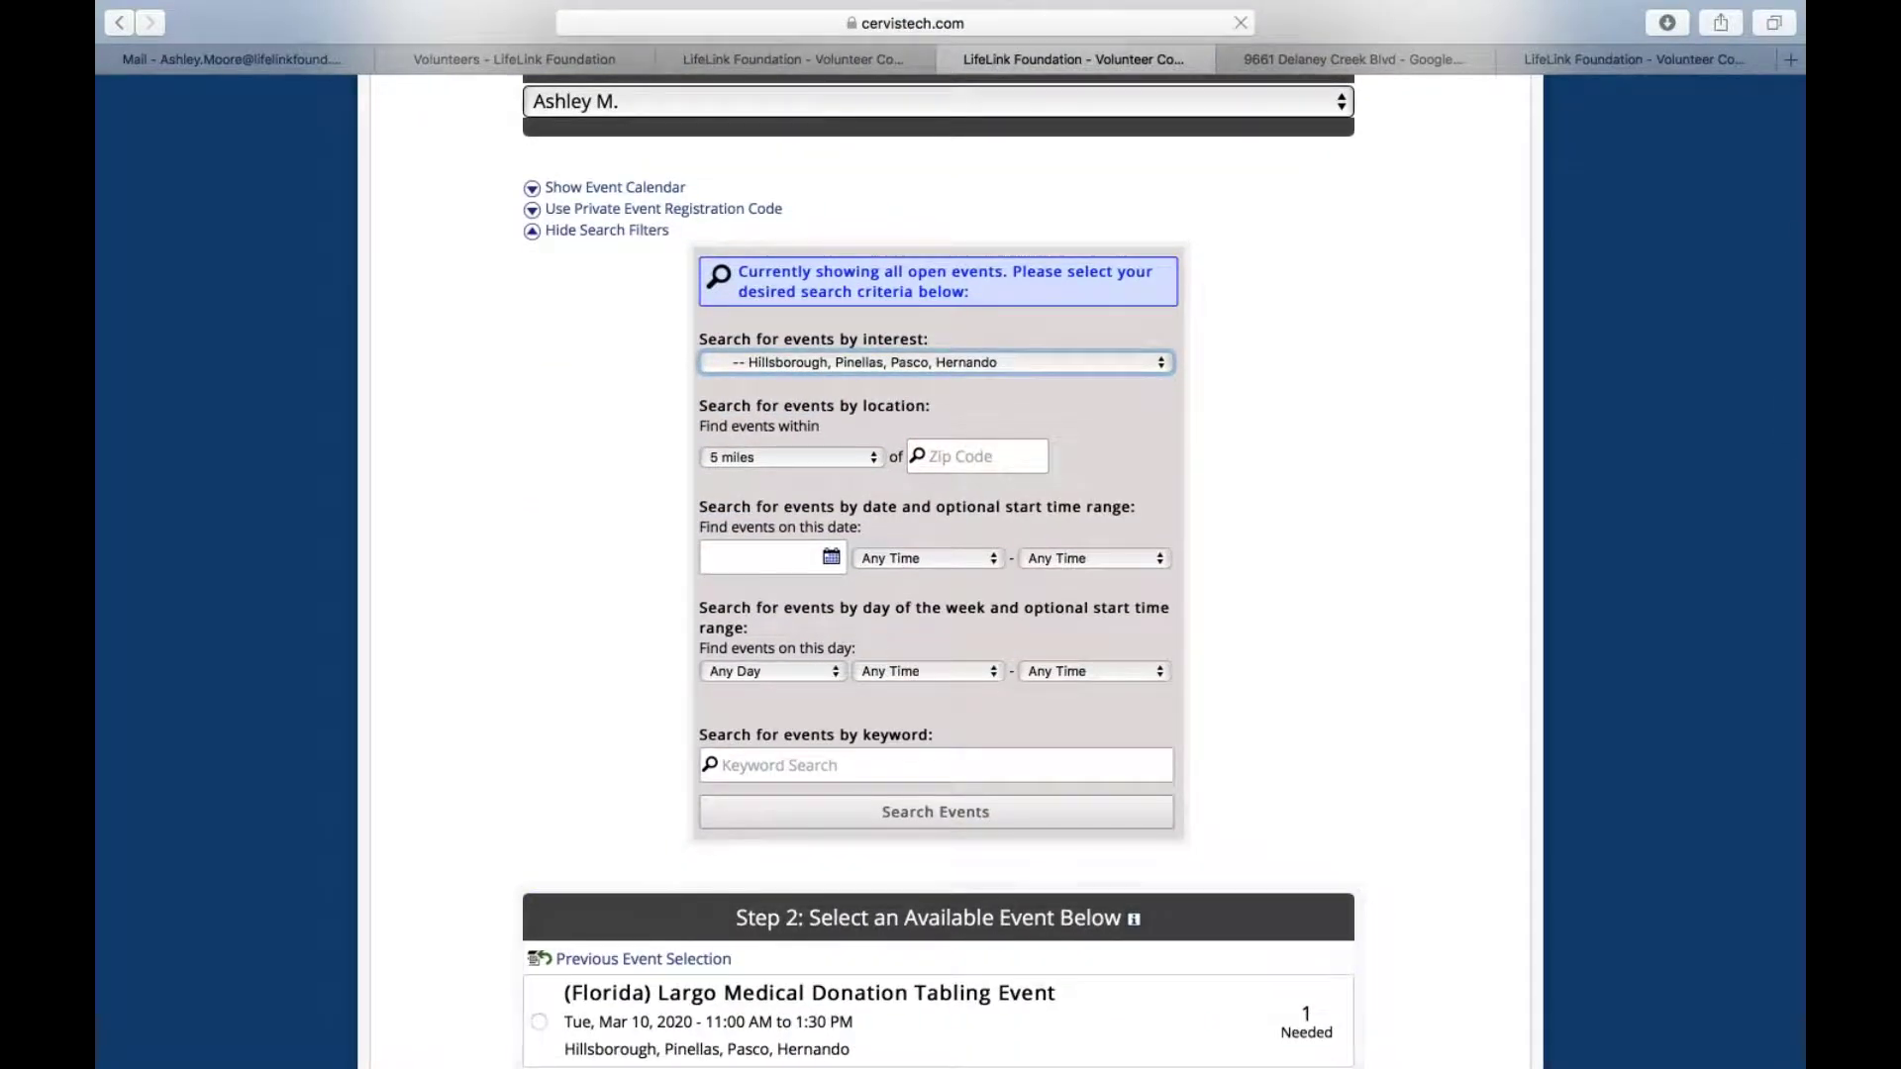
pyautogui.click(930, 814)
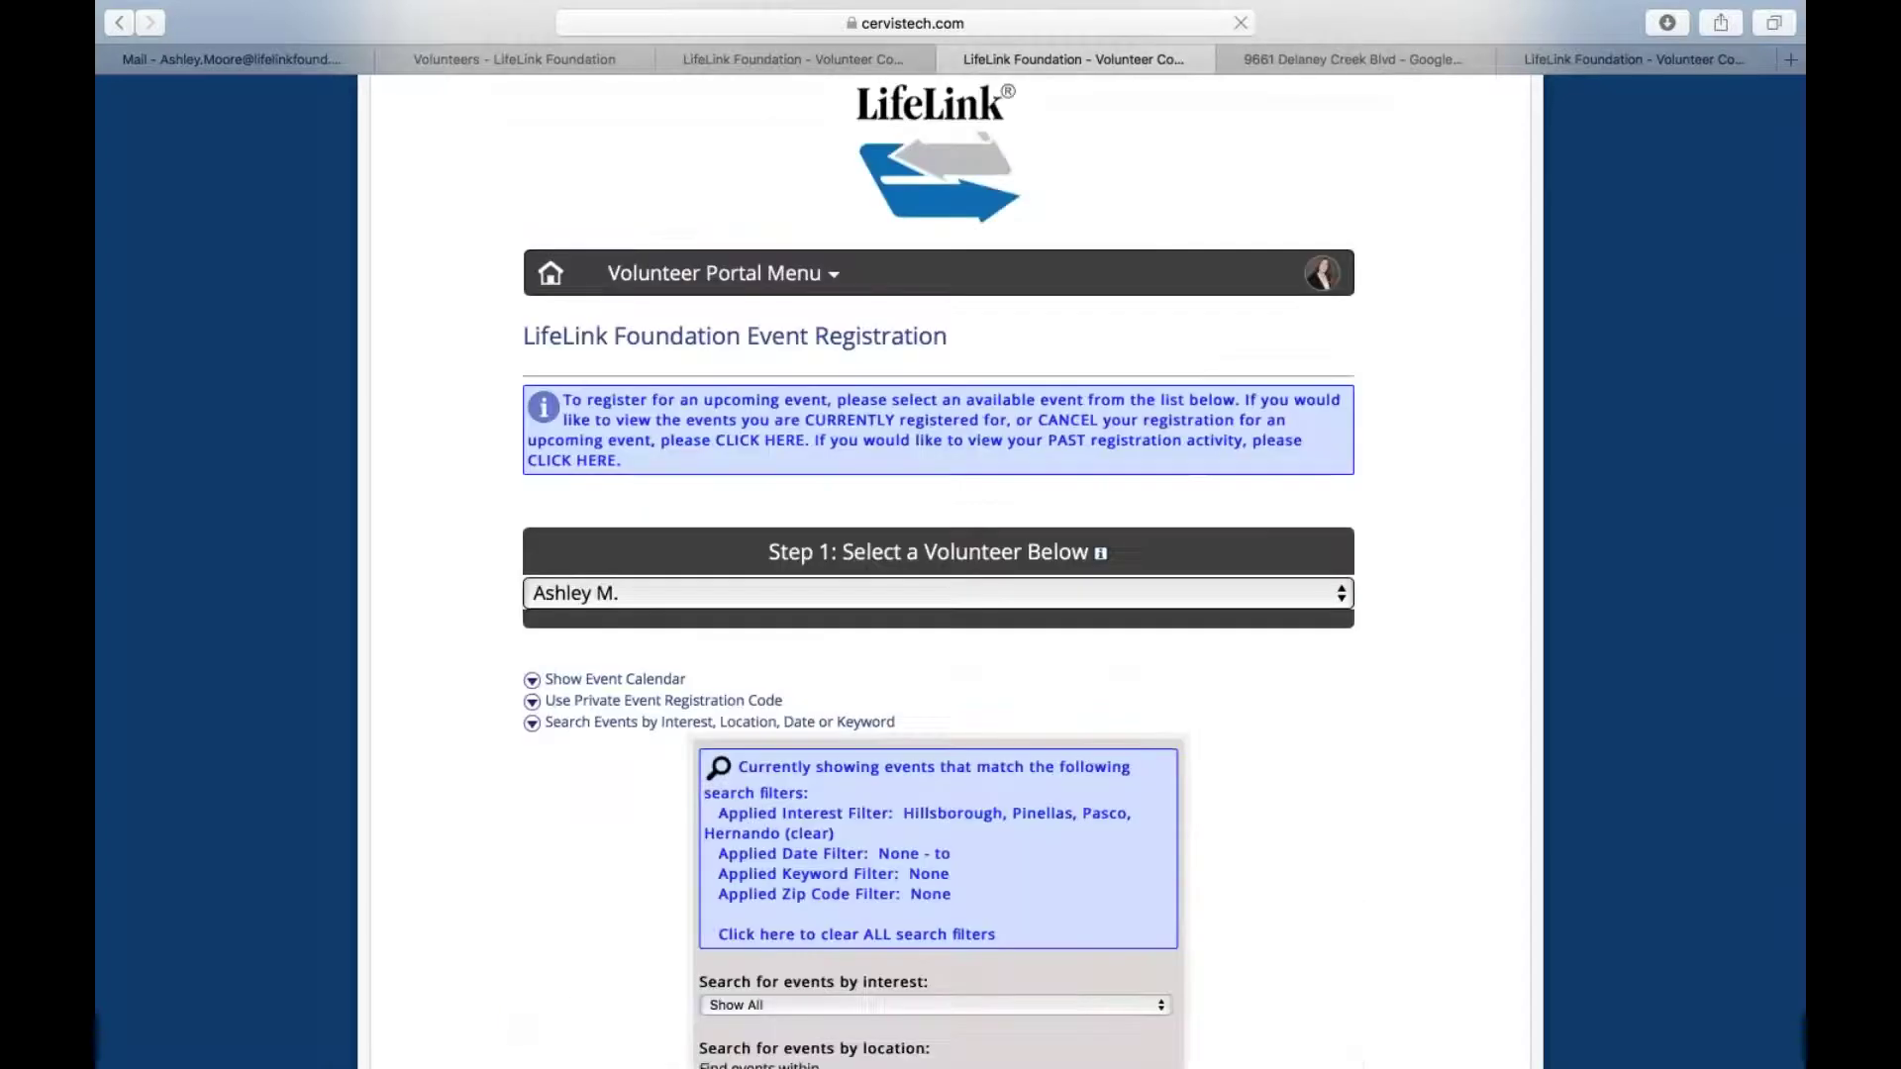
pyautogui.scroll(-10, 1131, 666)
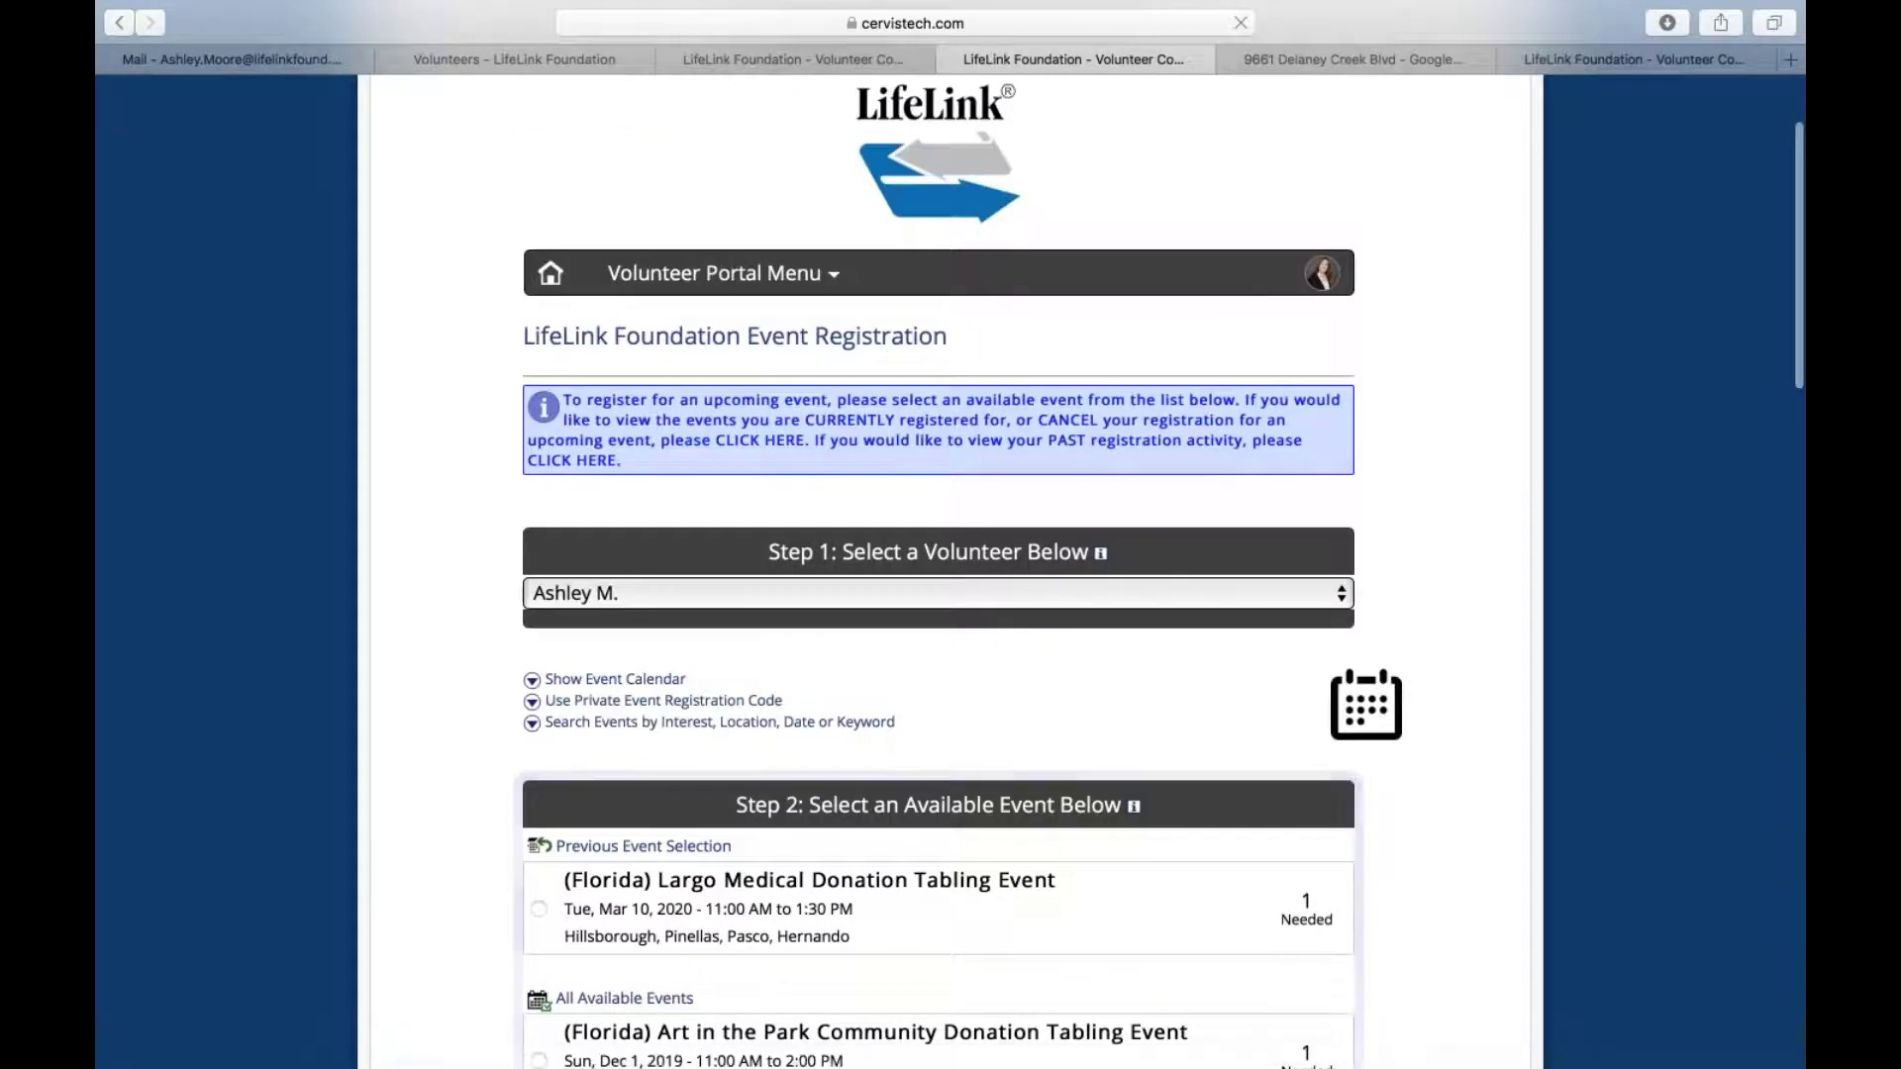
pyautogui.scroll(-3, 815, 539)
# Search events for 'meeting' and register for the Donate Life Organizer Meeting Atlanta on Dec 2, 2019
pyautogui.click(814, 525)
pyautogui.scroll(-5, 814, 530)
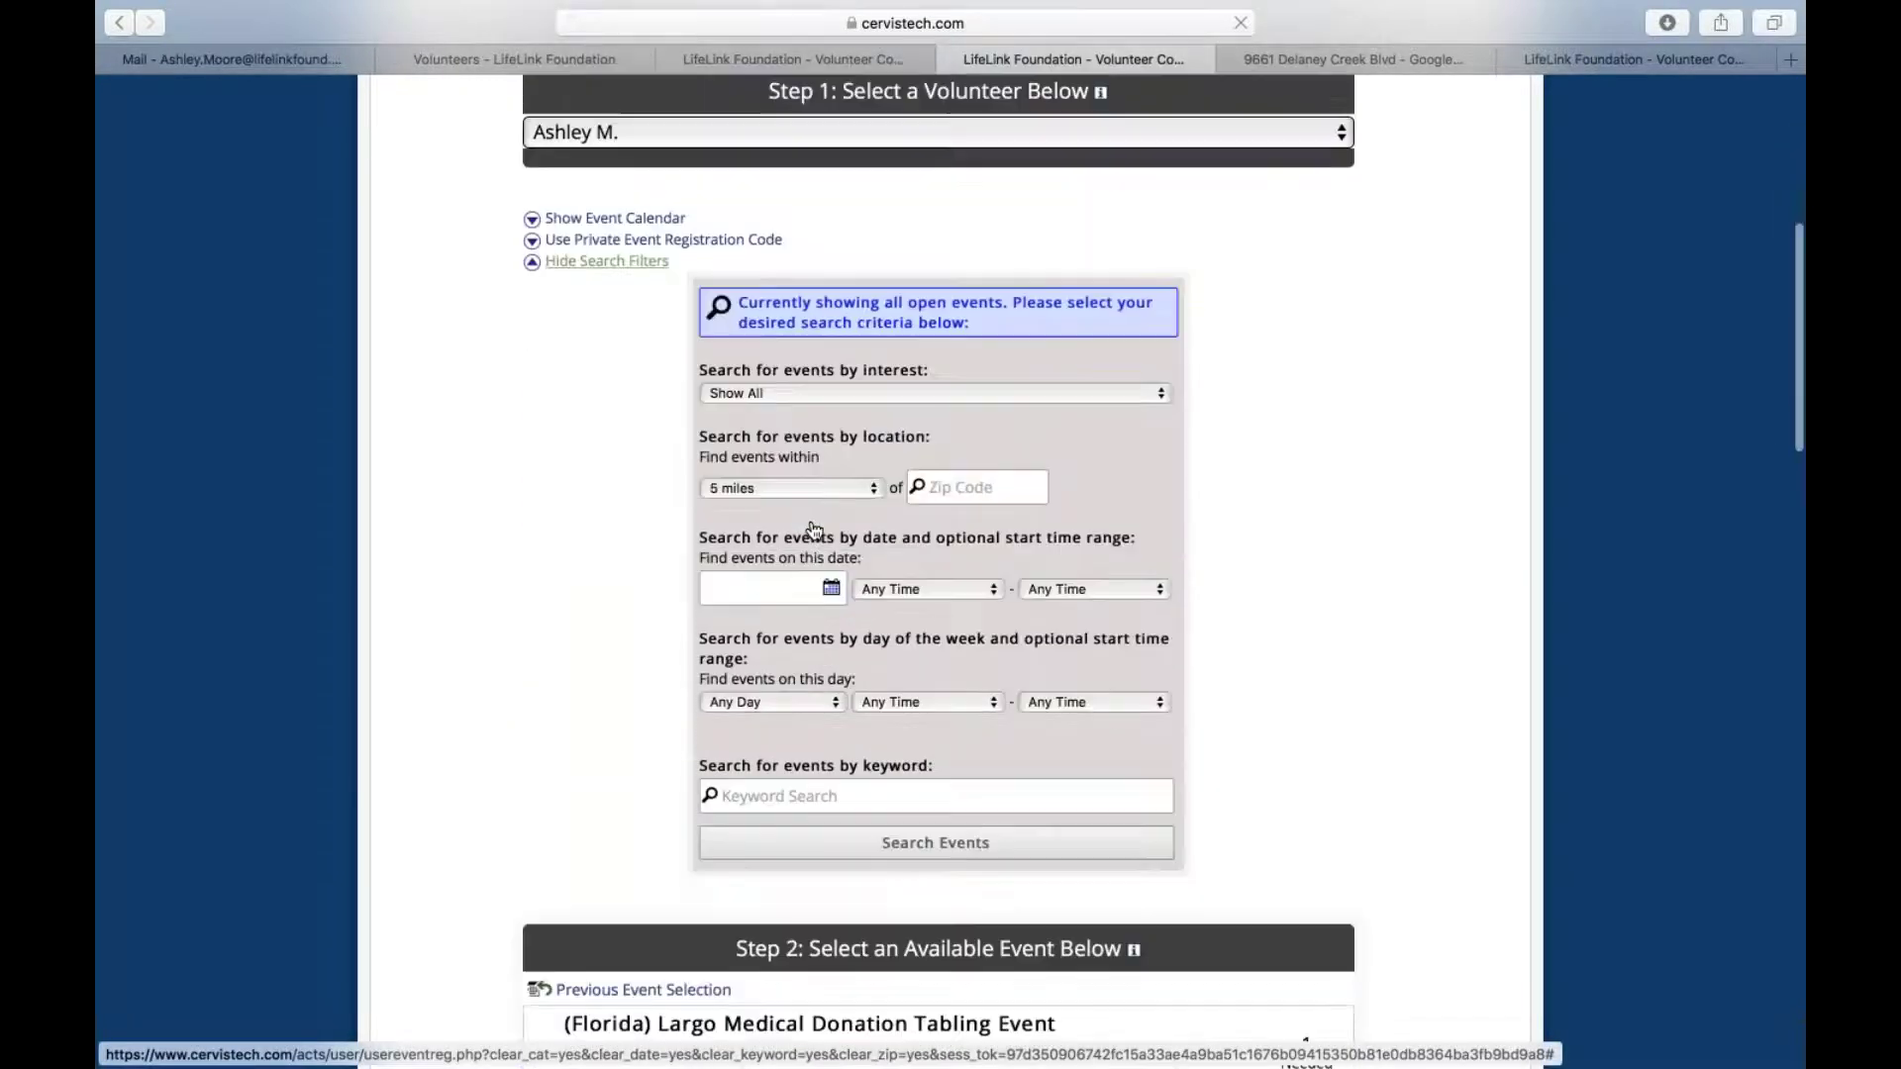
pyautogui.click(780, 708)
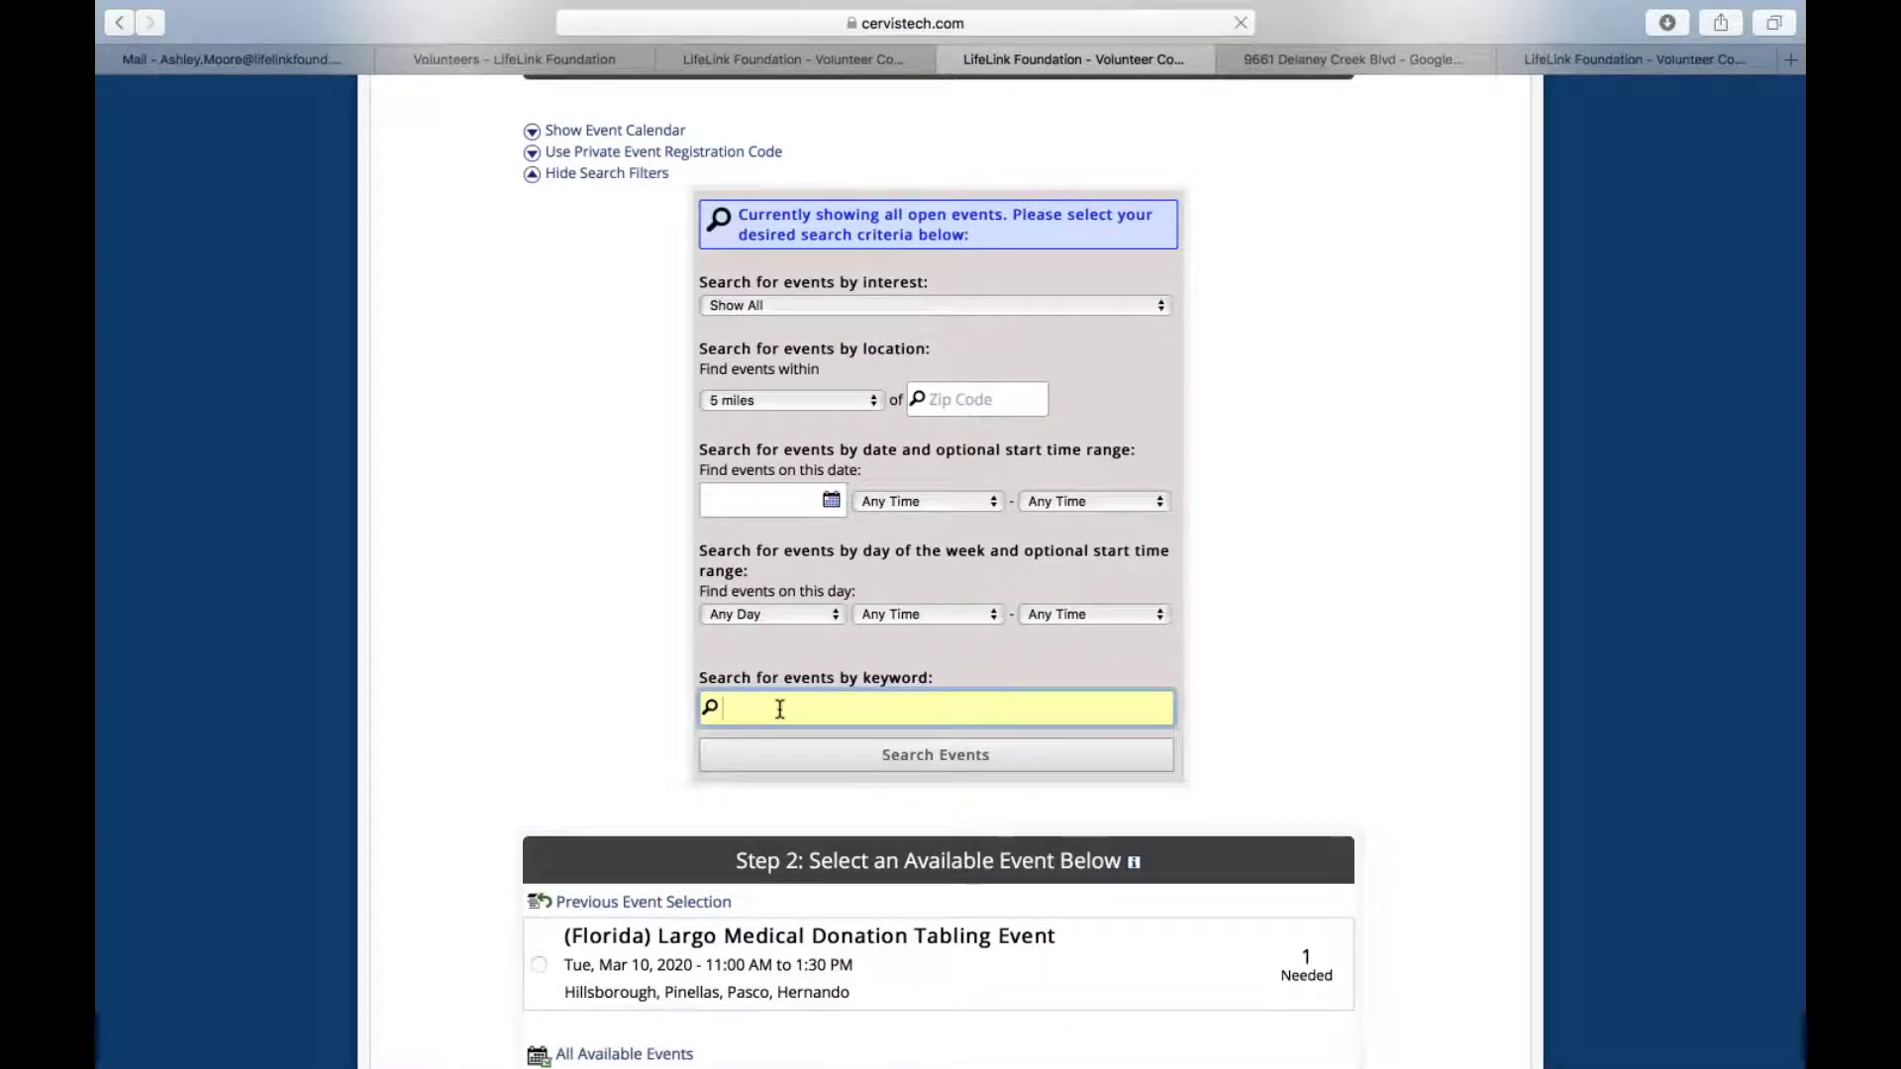
pyautogui.write('meeting')
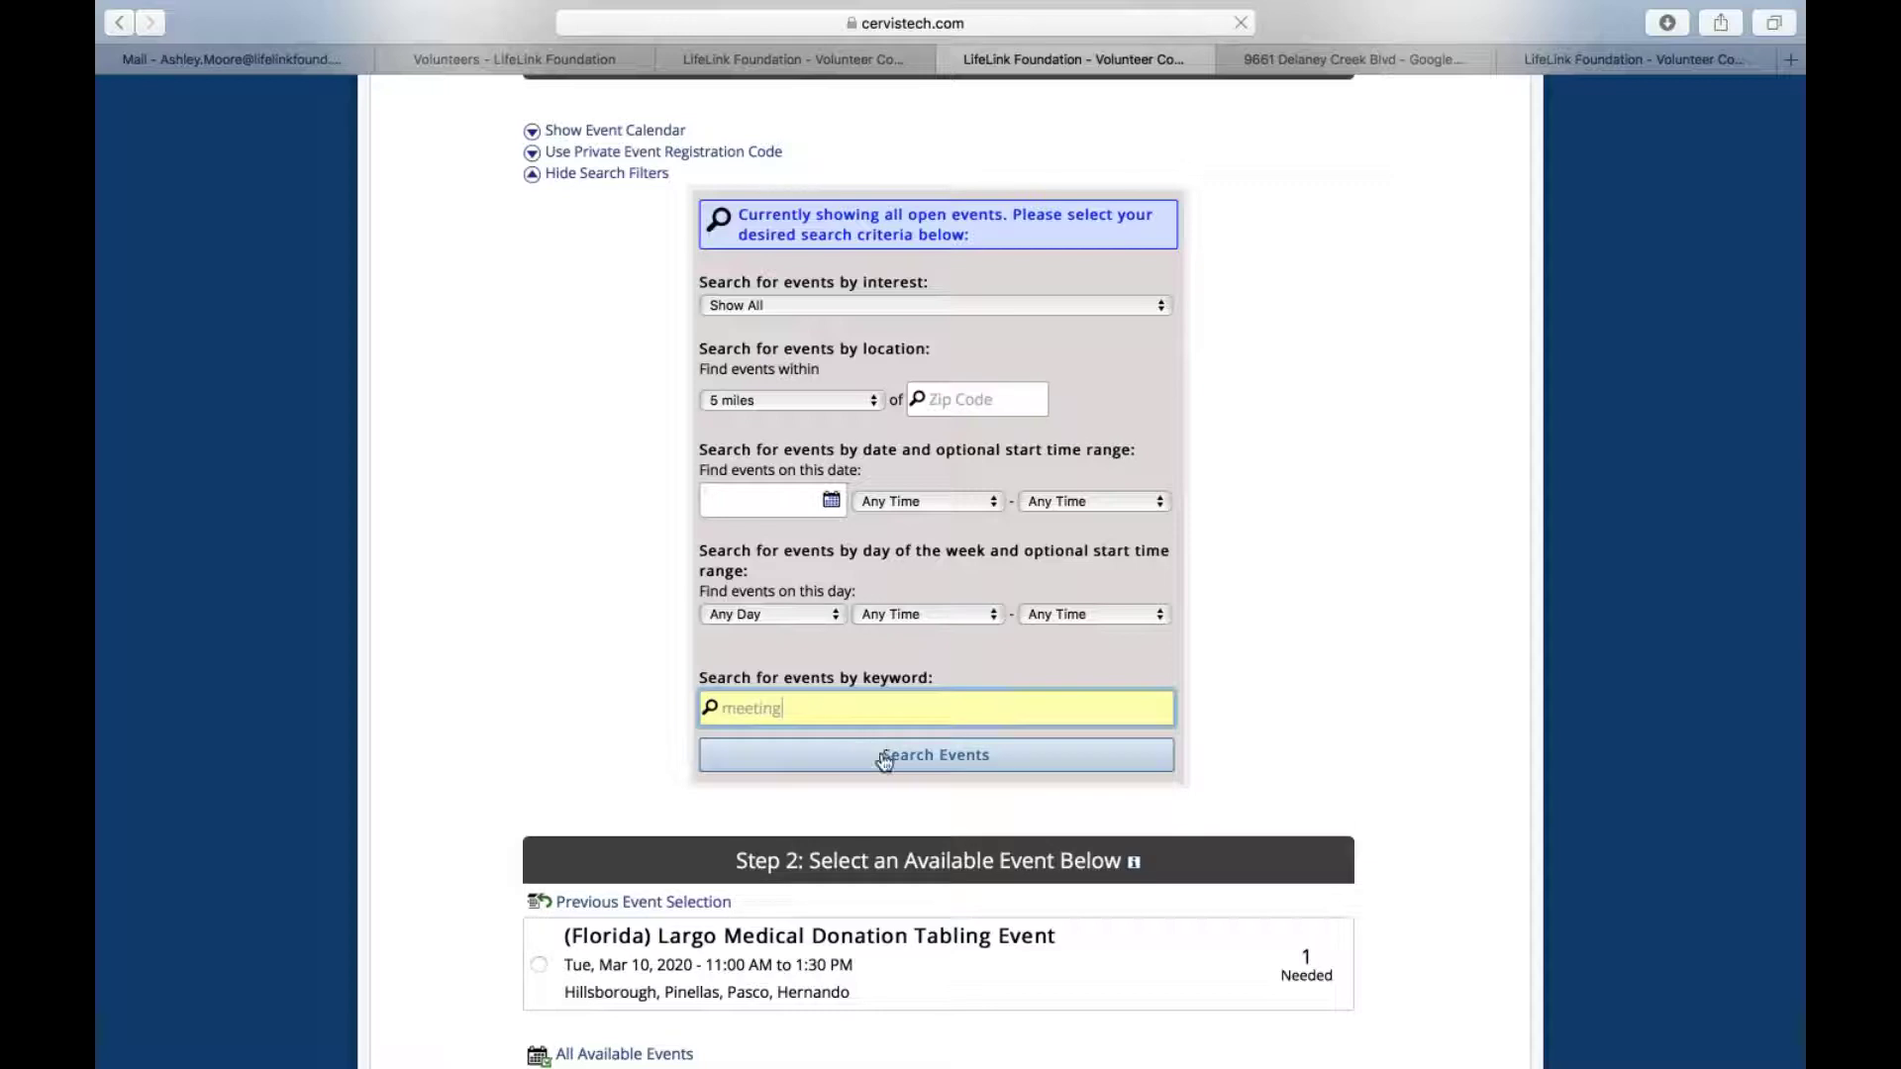
pyautogui.click(884, 755)
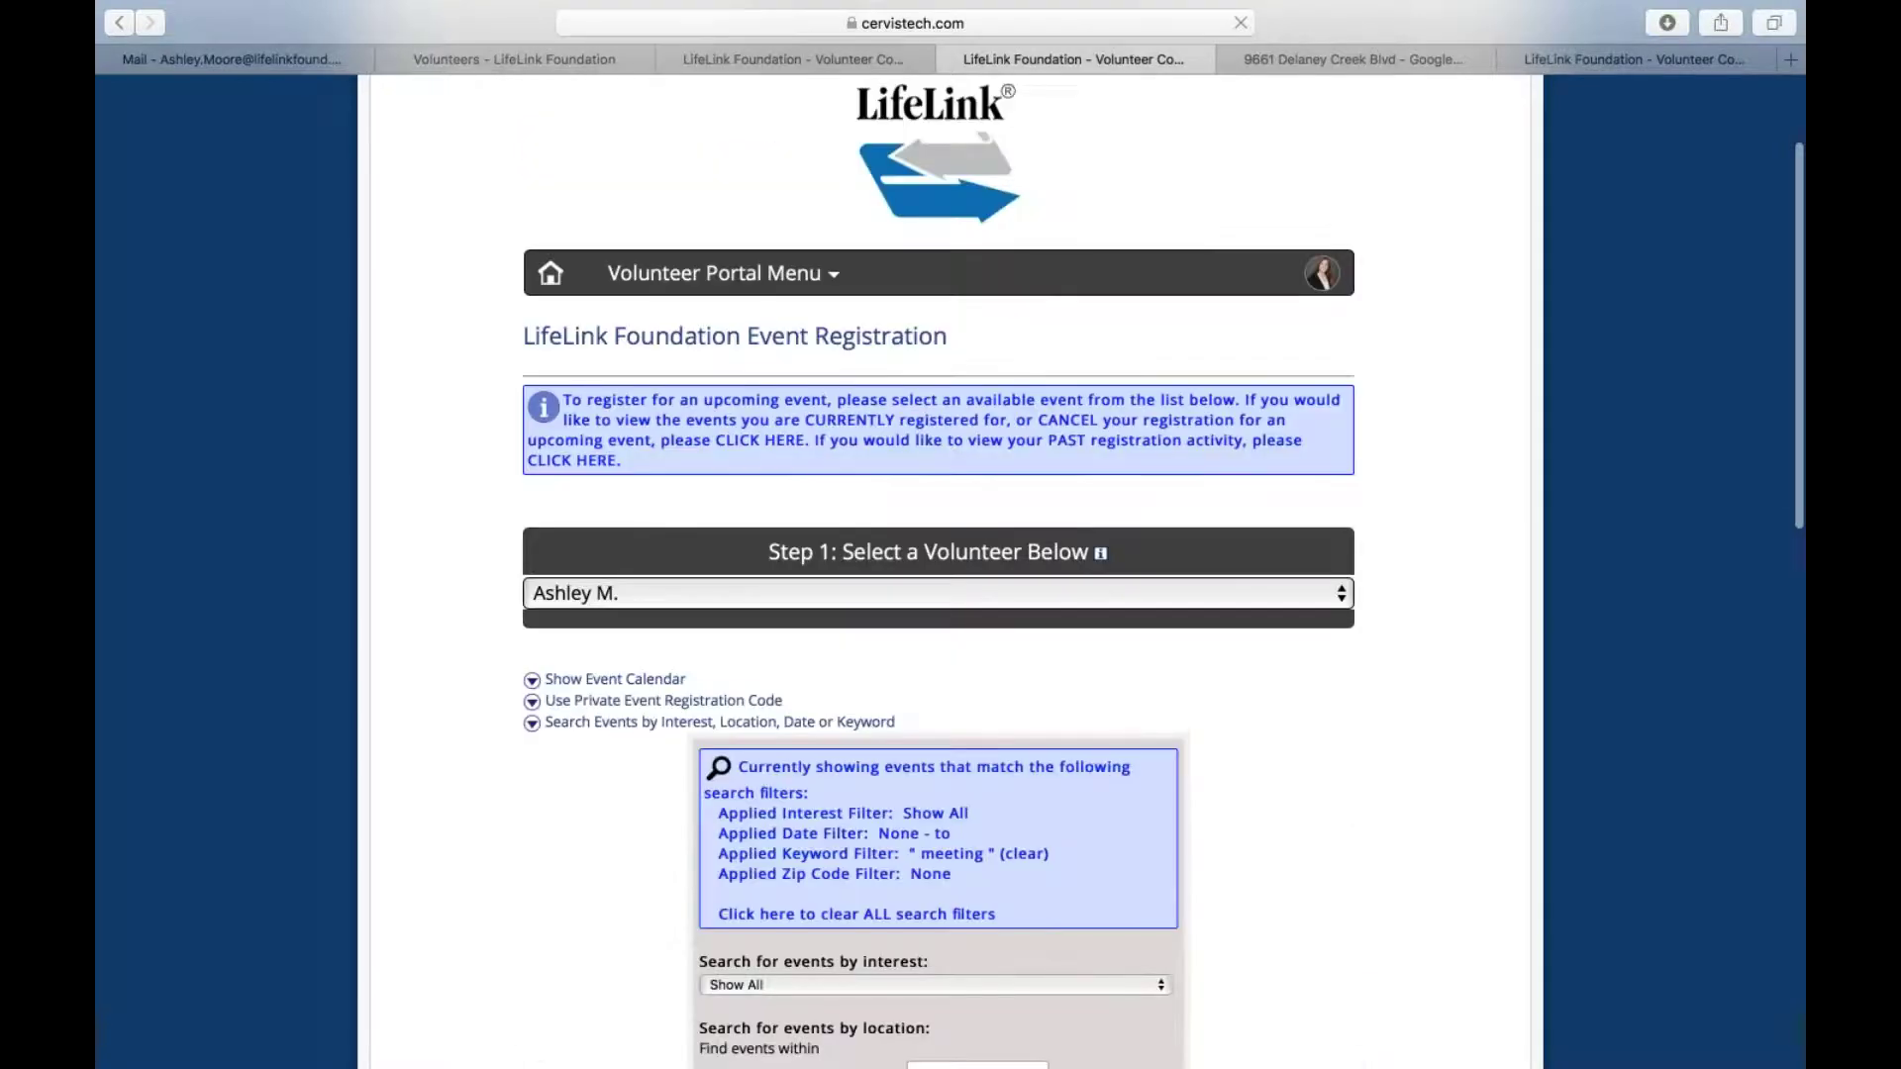
pyautogui.scroll(-10, 939, 571)
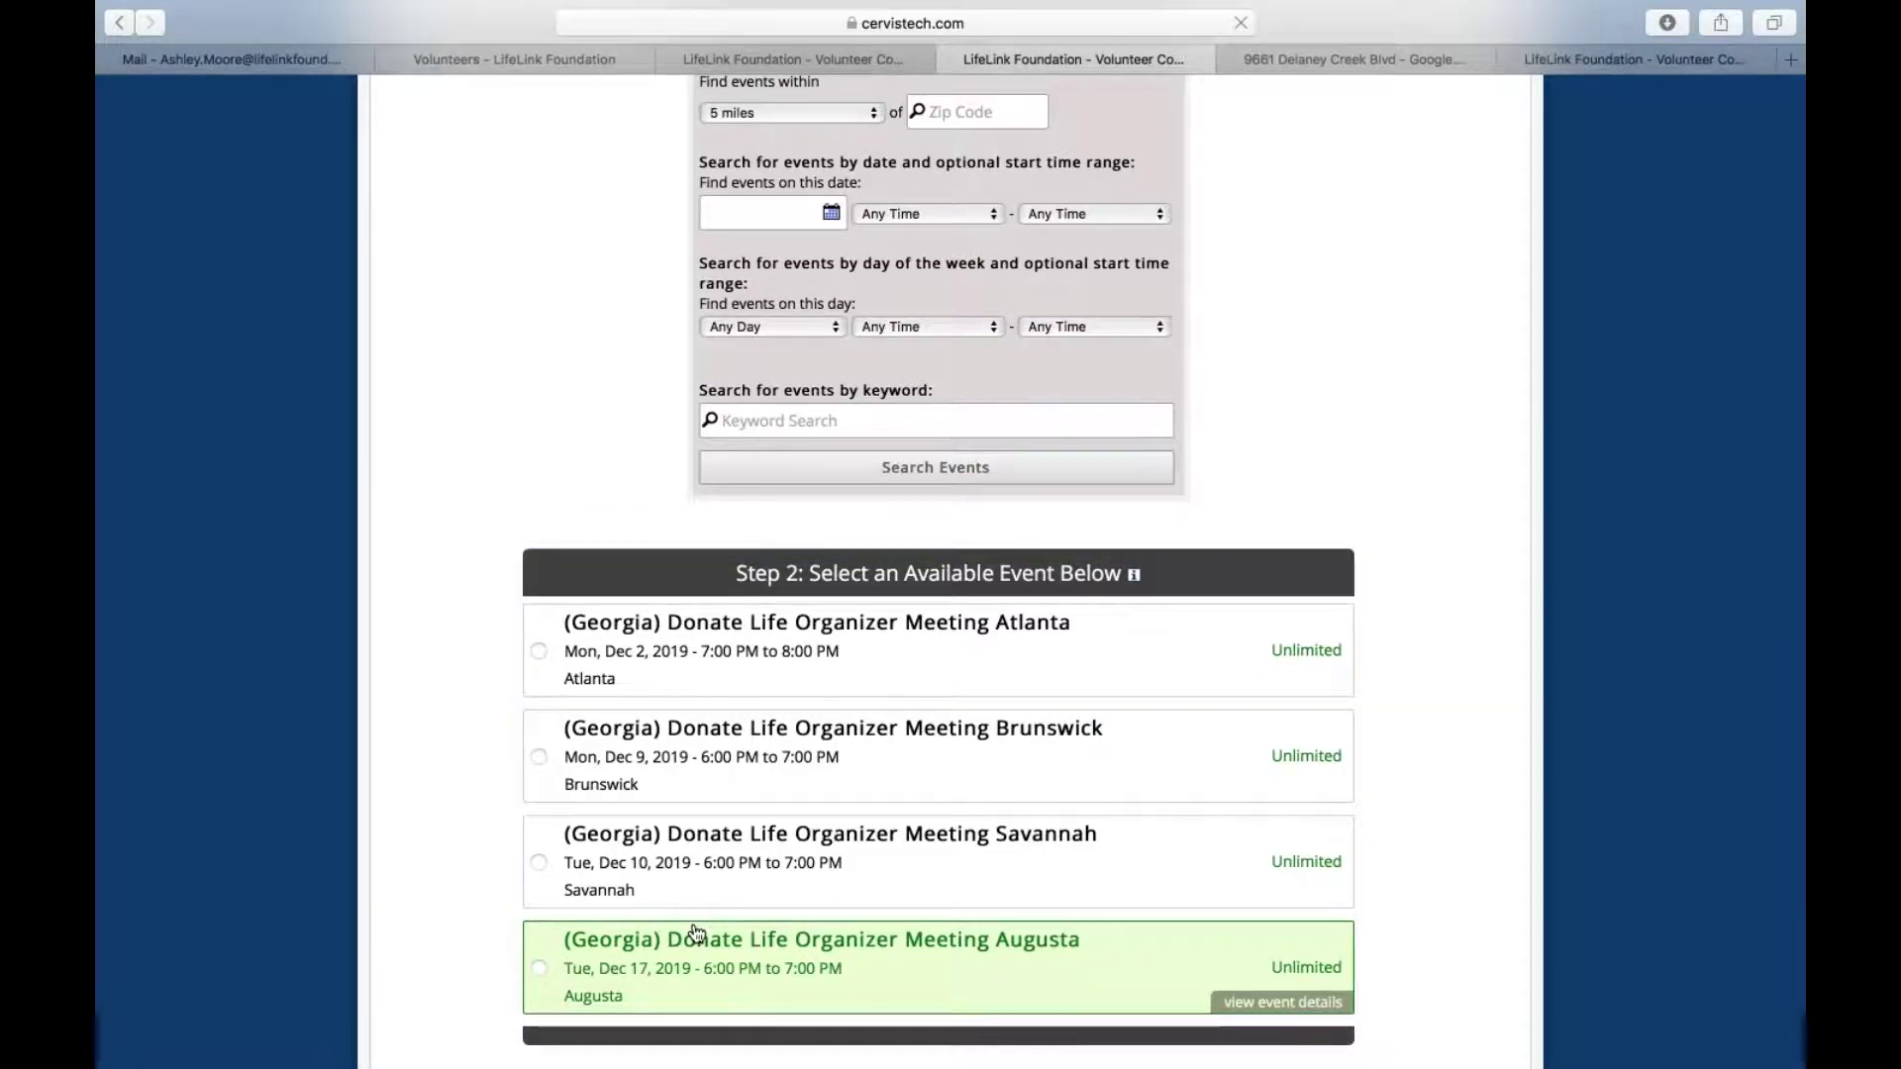
pyautogui.click(1015, 644)
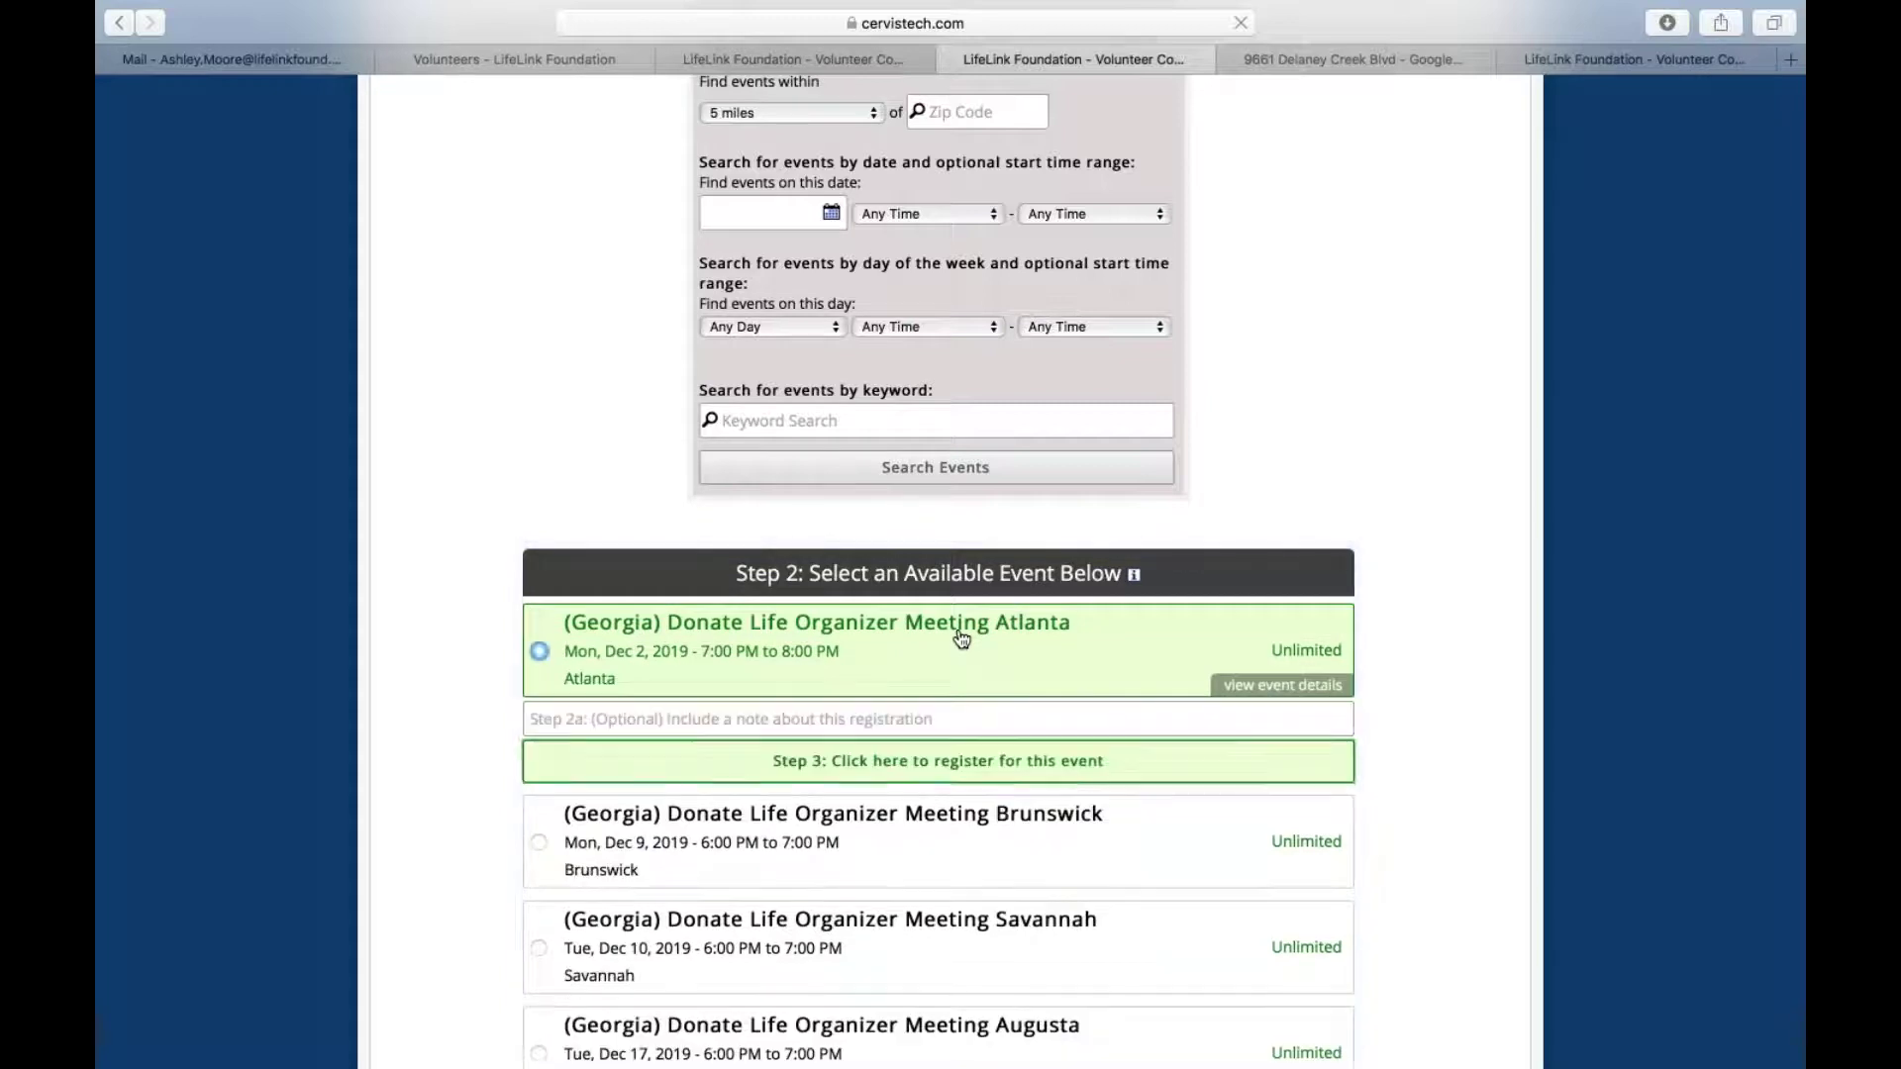
pyautogui.click(967, 773)
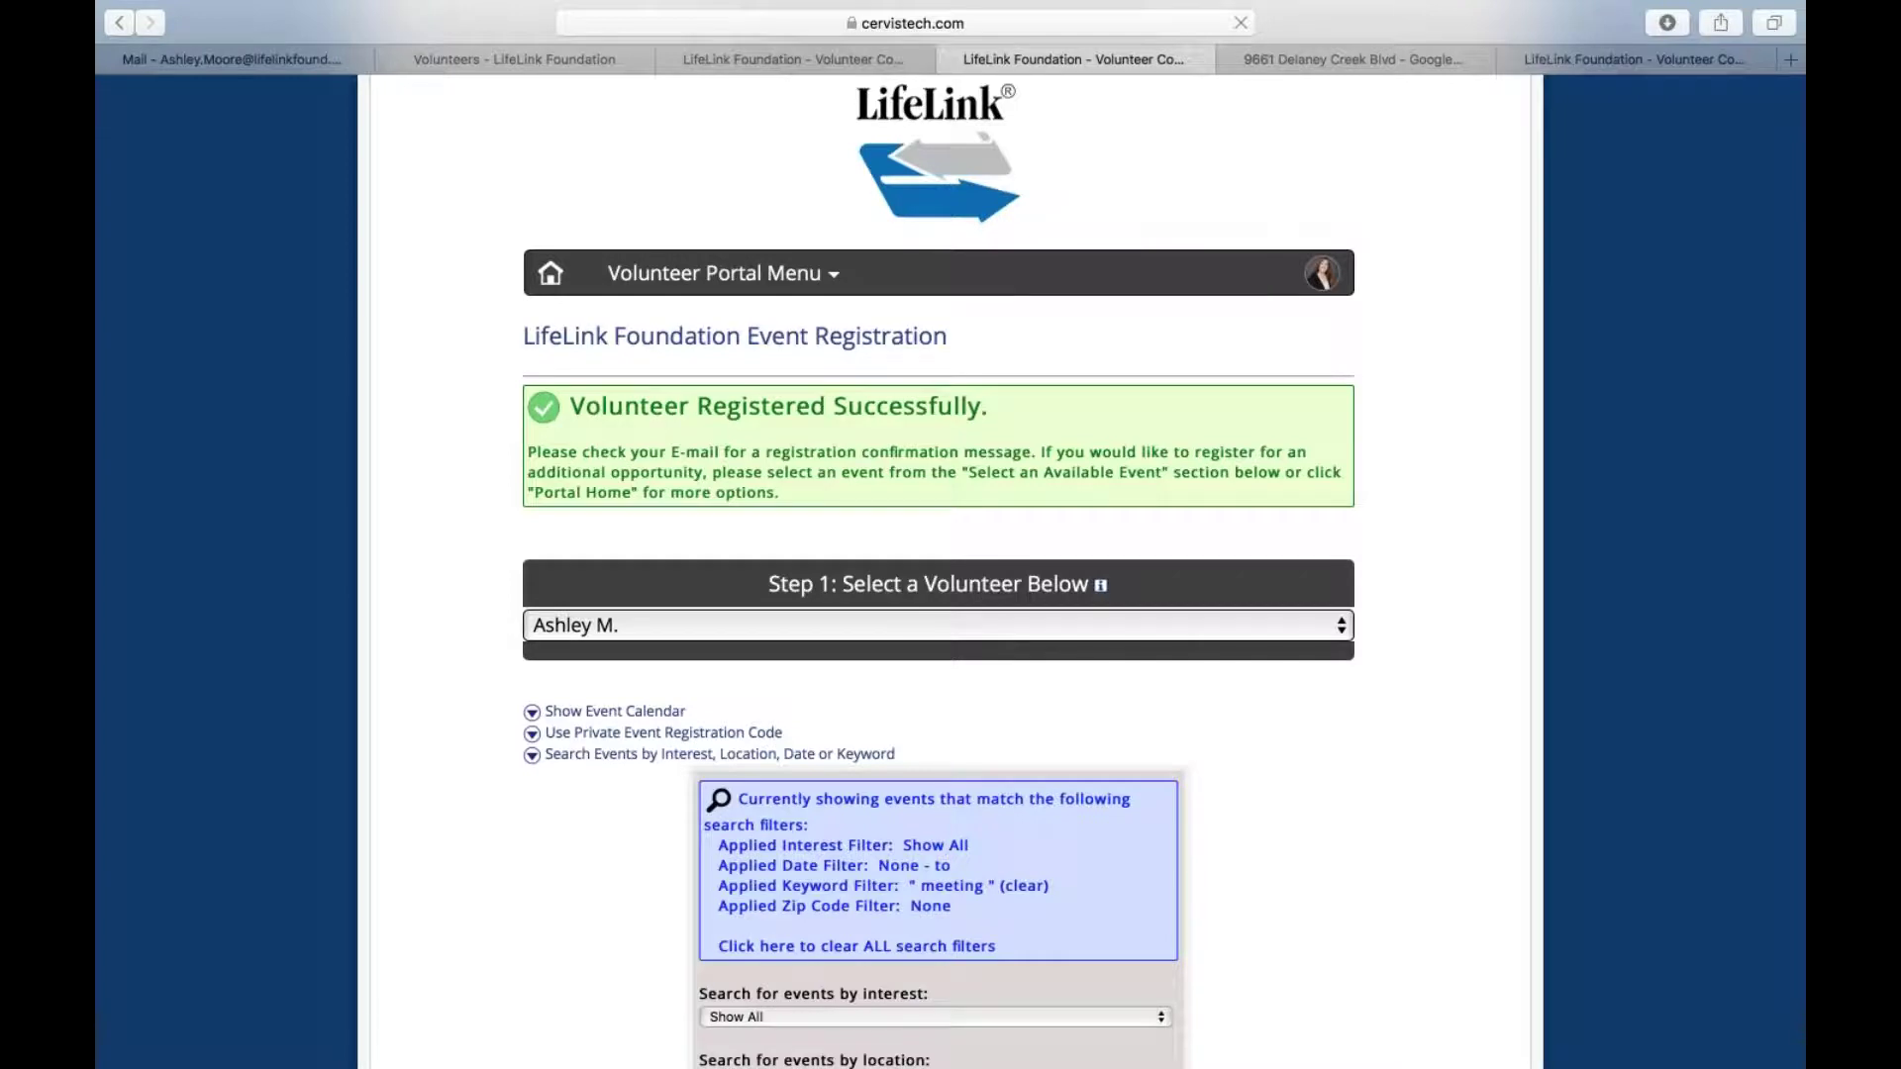
# Reopen the search filters and clear all of them
pyautogui.click(641, 756)
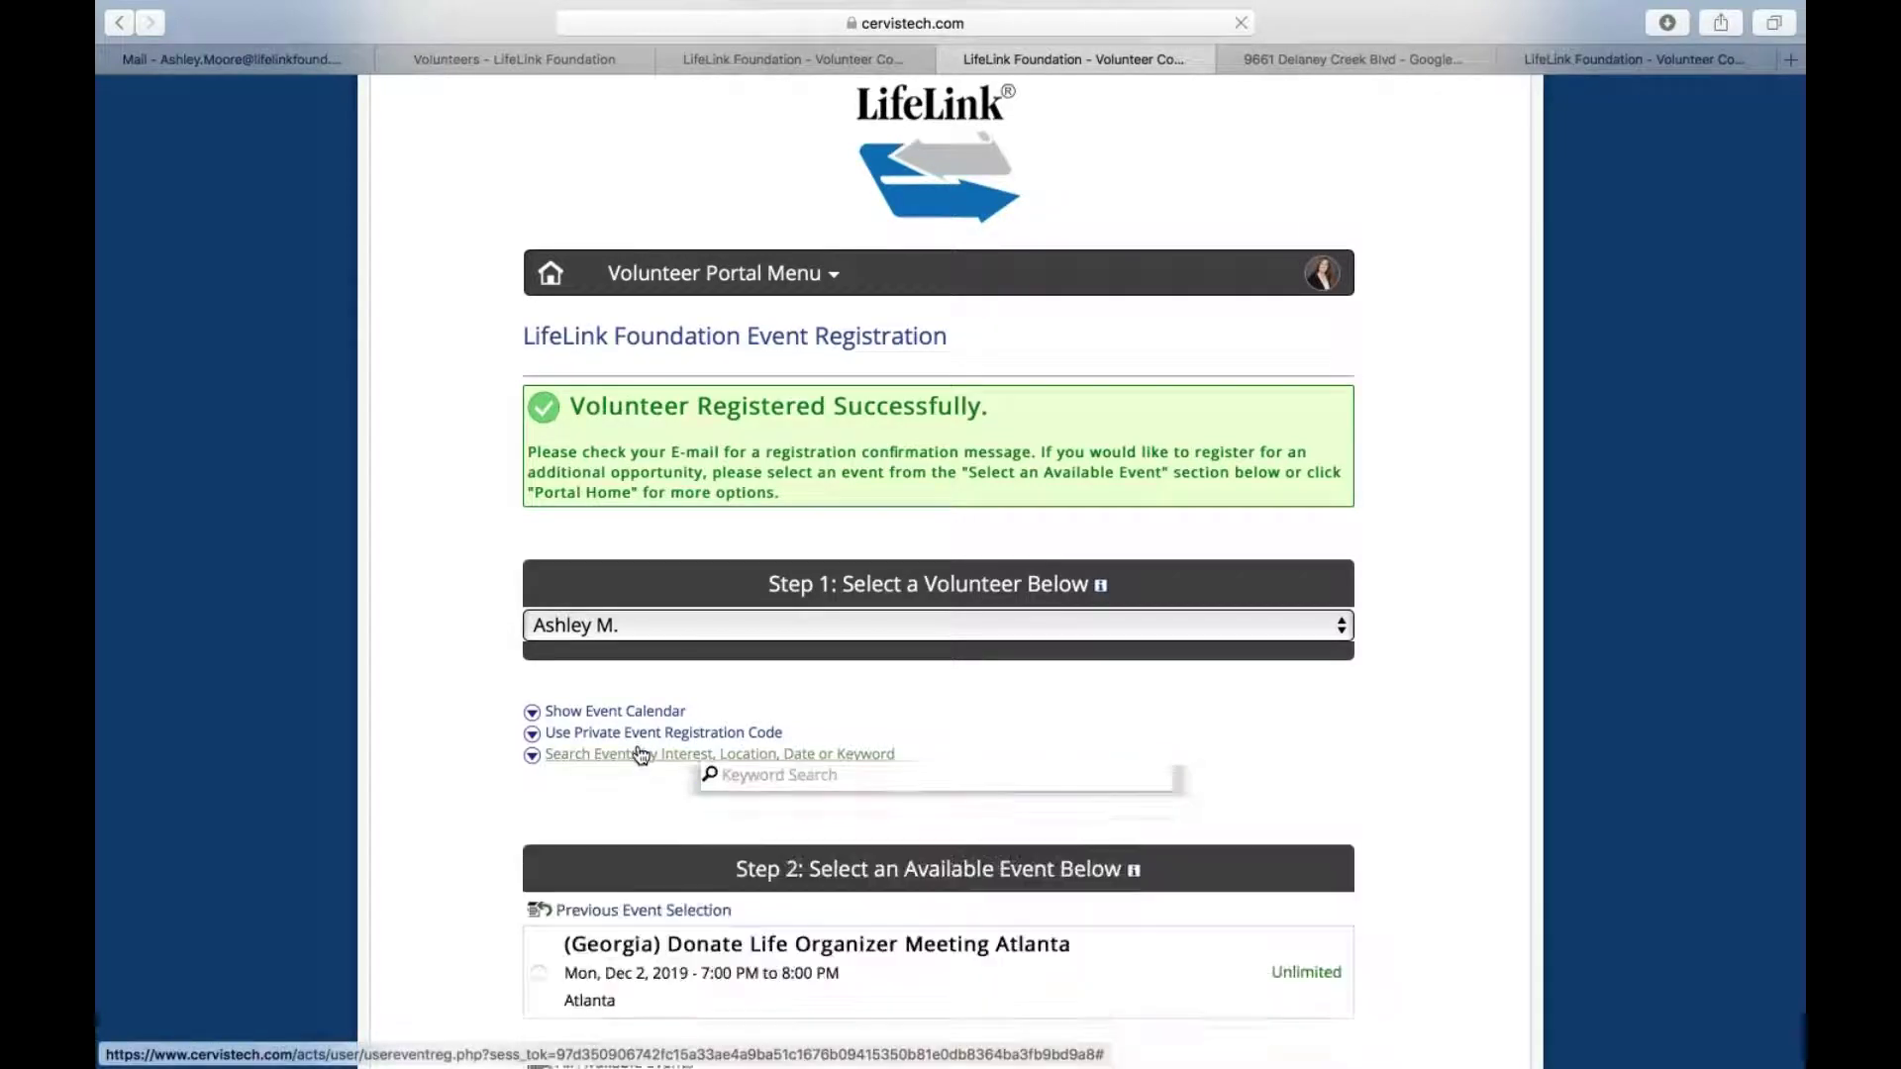
pyautogui.scroll(-4, 581, 755)
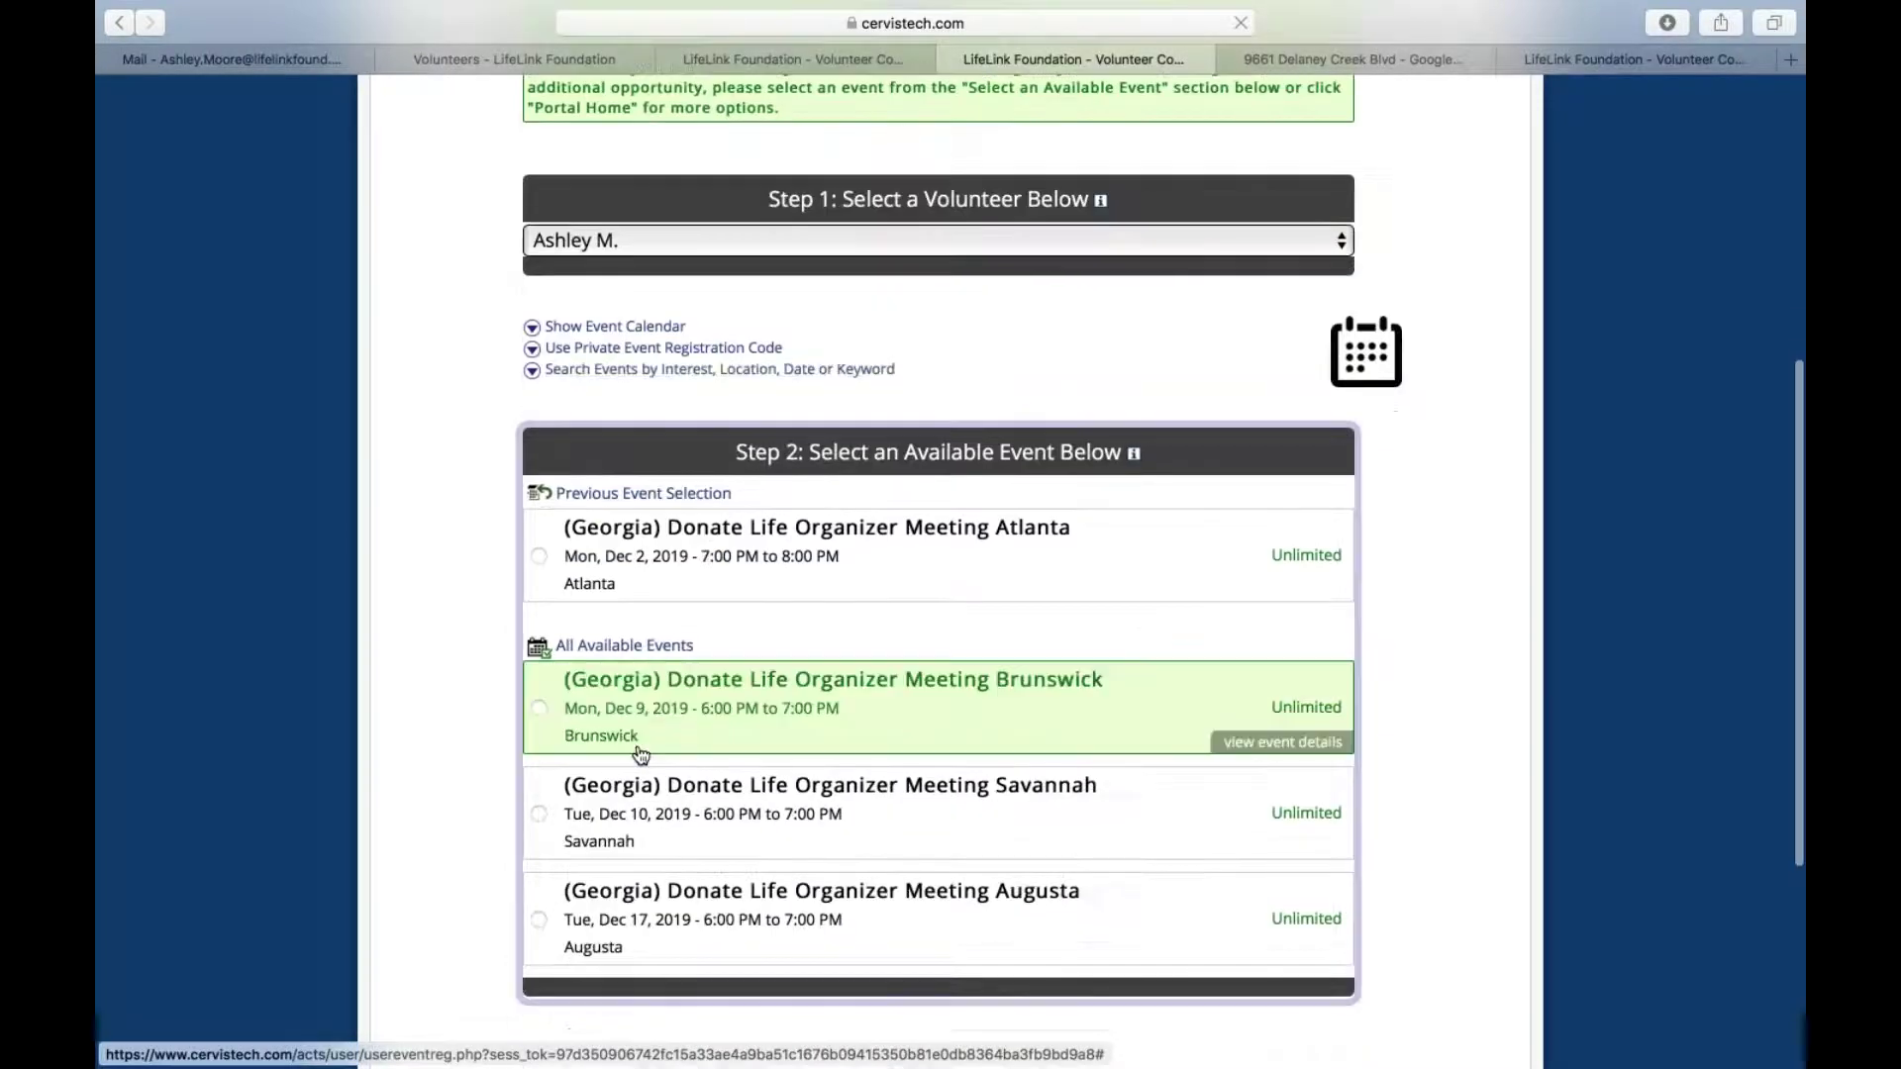
pyautogui.click(848, 369)
pyautogui.scroll(-2, 884, 911)
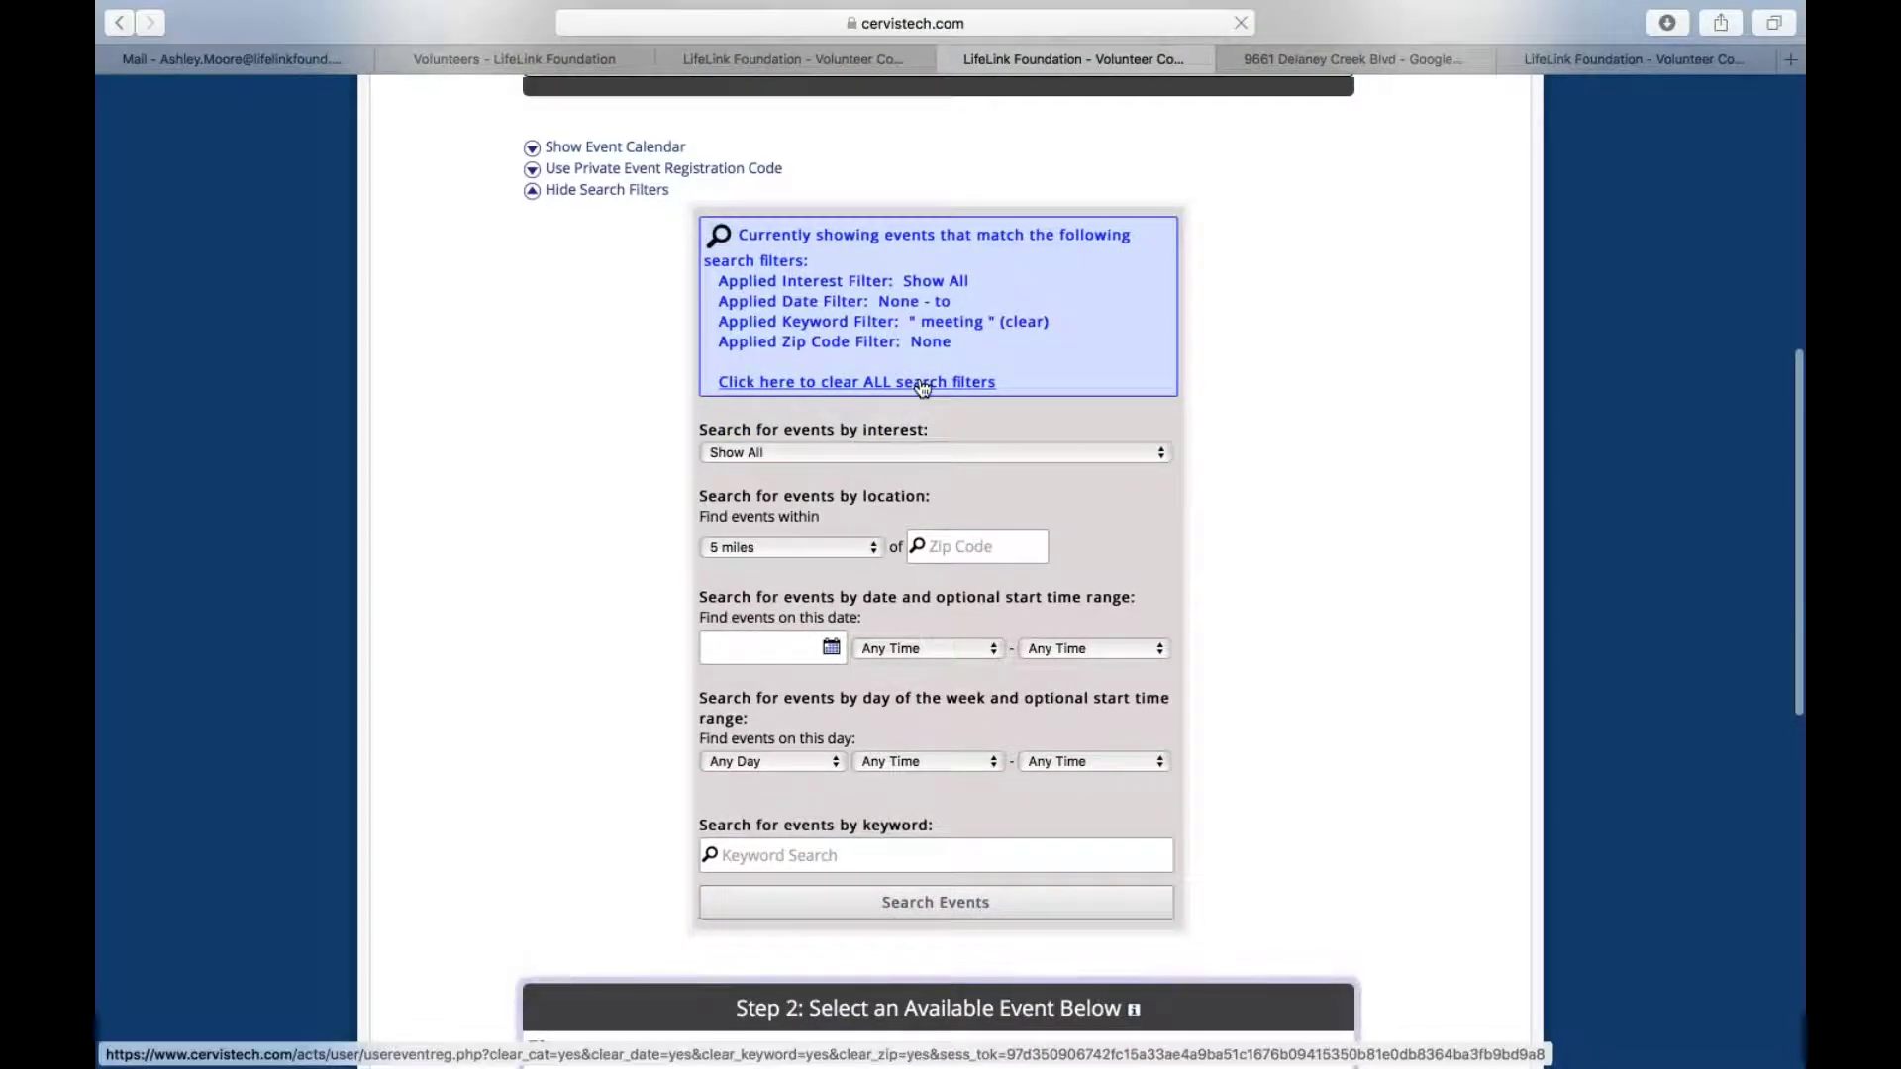
pyautogui.click(856, 382)
# Scroll through the complete list of available Georgia and Florida events
pyautogui.scroll(-6, 938, 594)
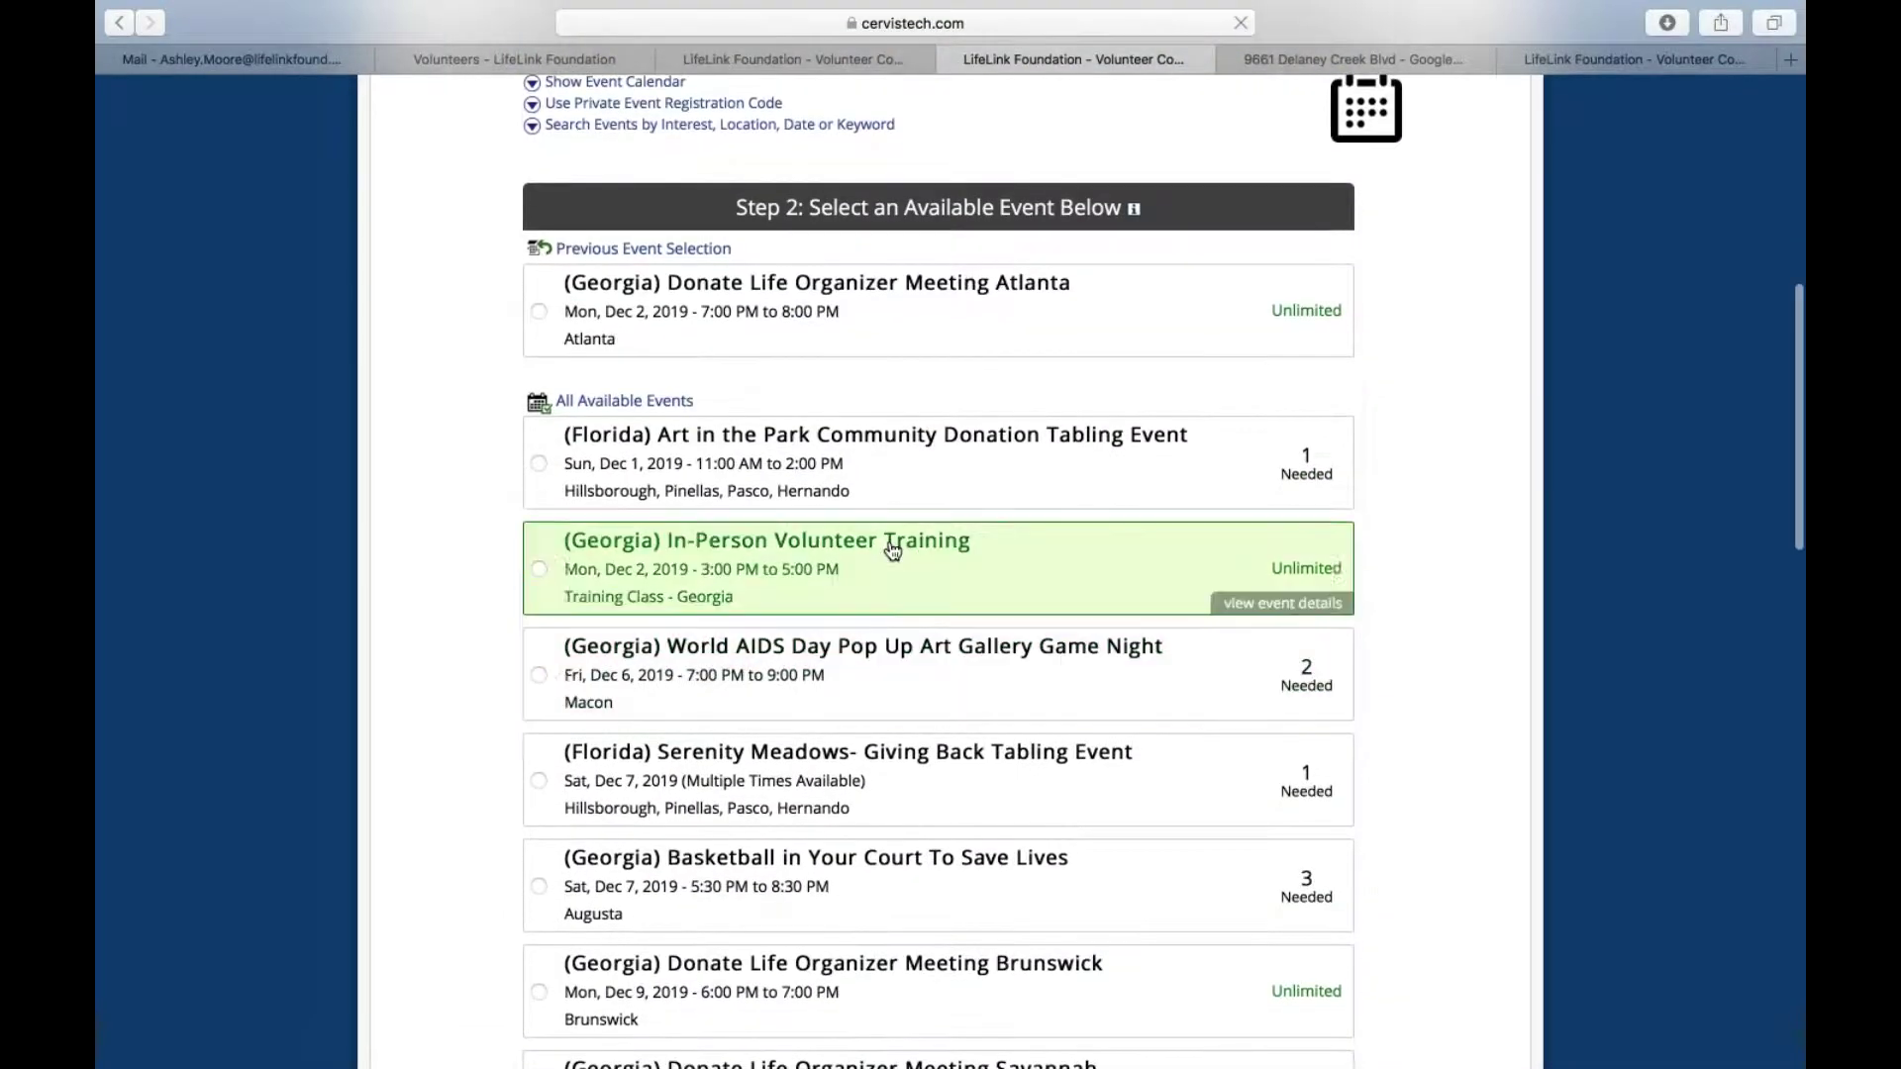
pyautogui.scroll(-3, 891, 543)
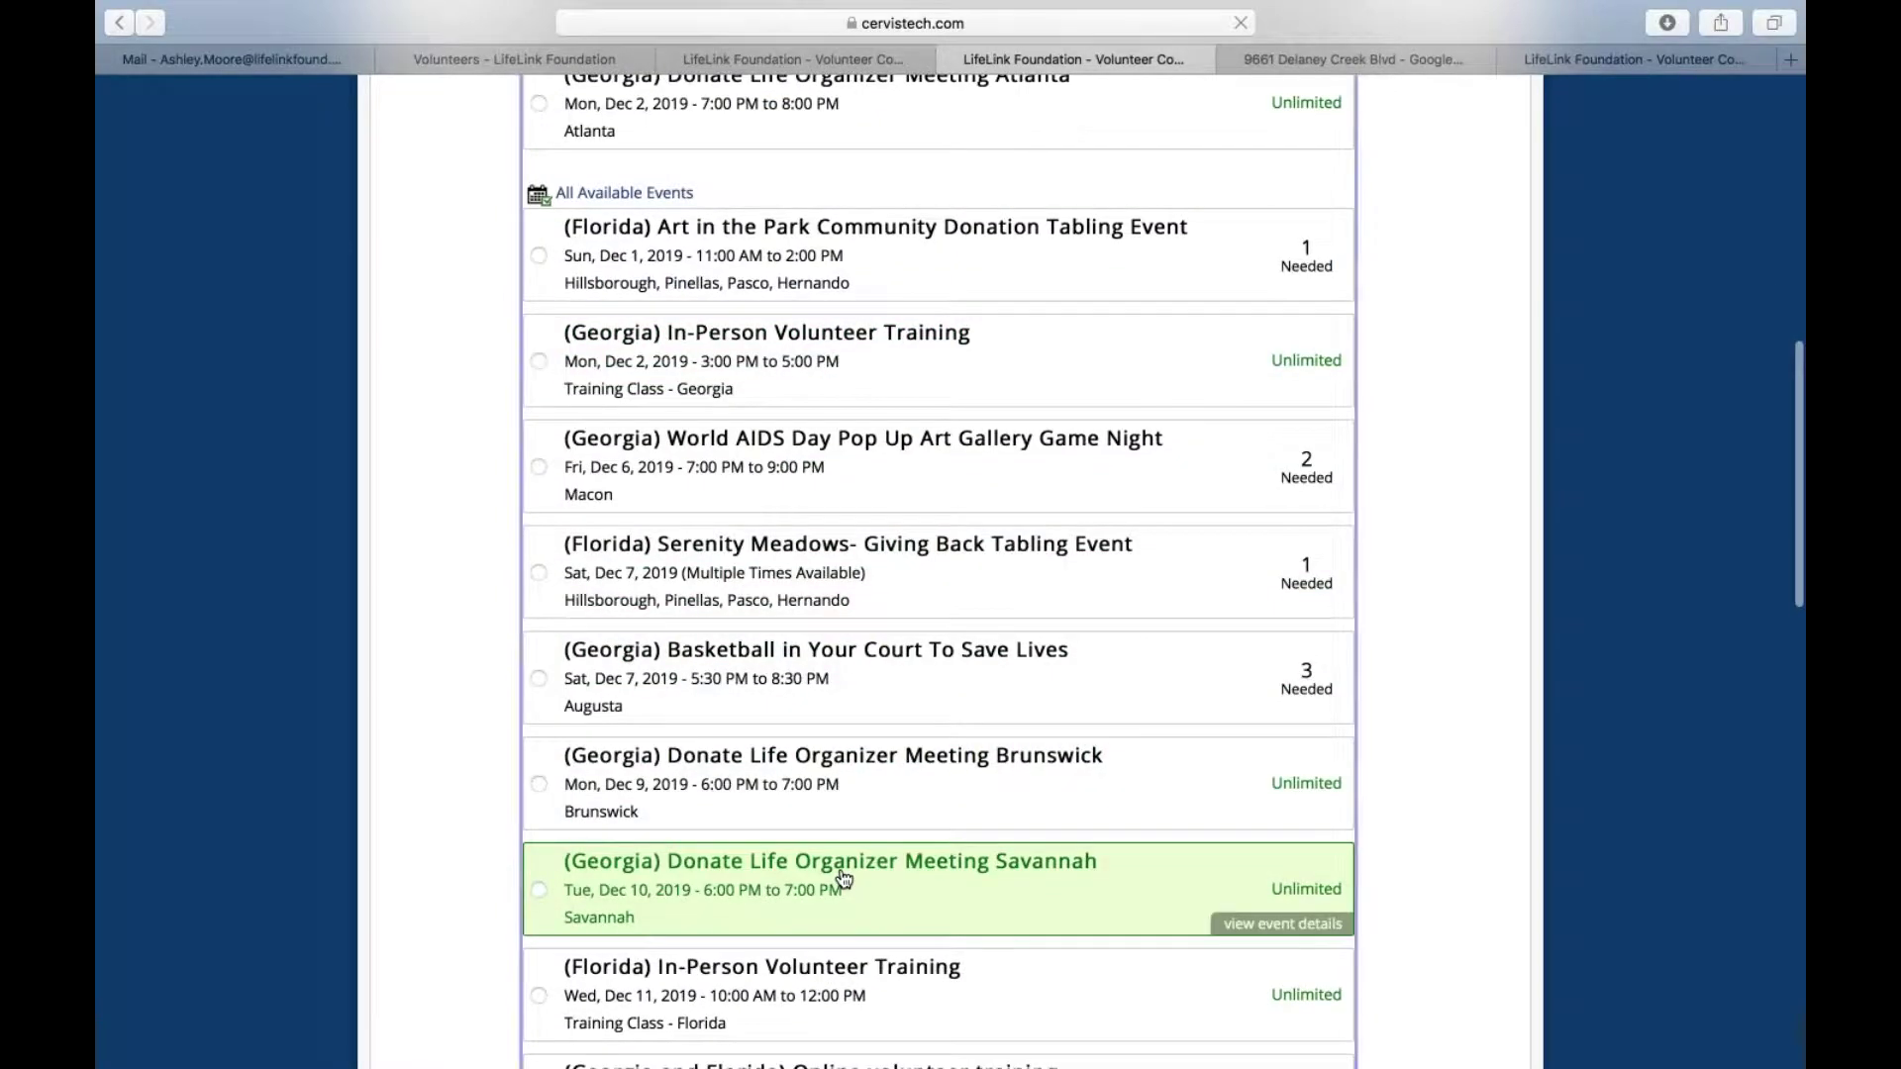
pyautogui.scroll(-2, 841, 878)
pyautogui.scroll(-2, 840, 878)
pyautogui.scroll(-1, 842, 878)
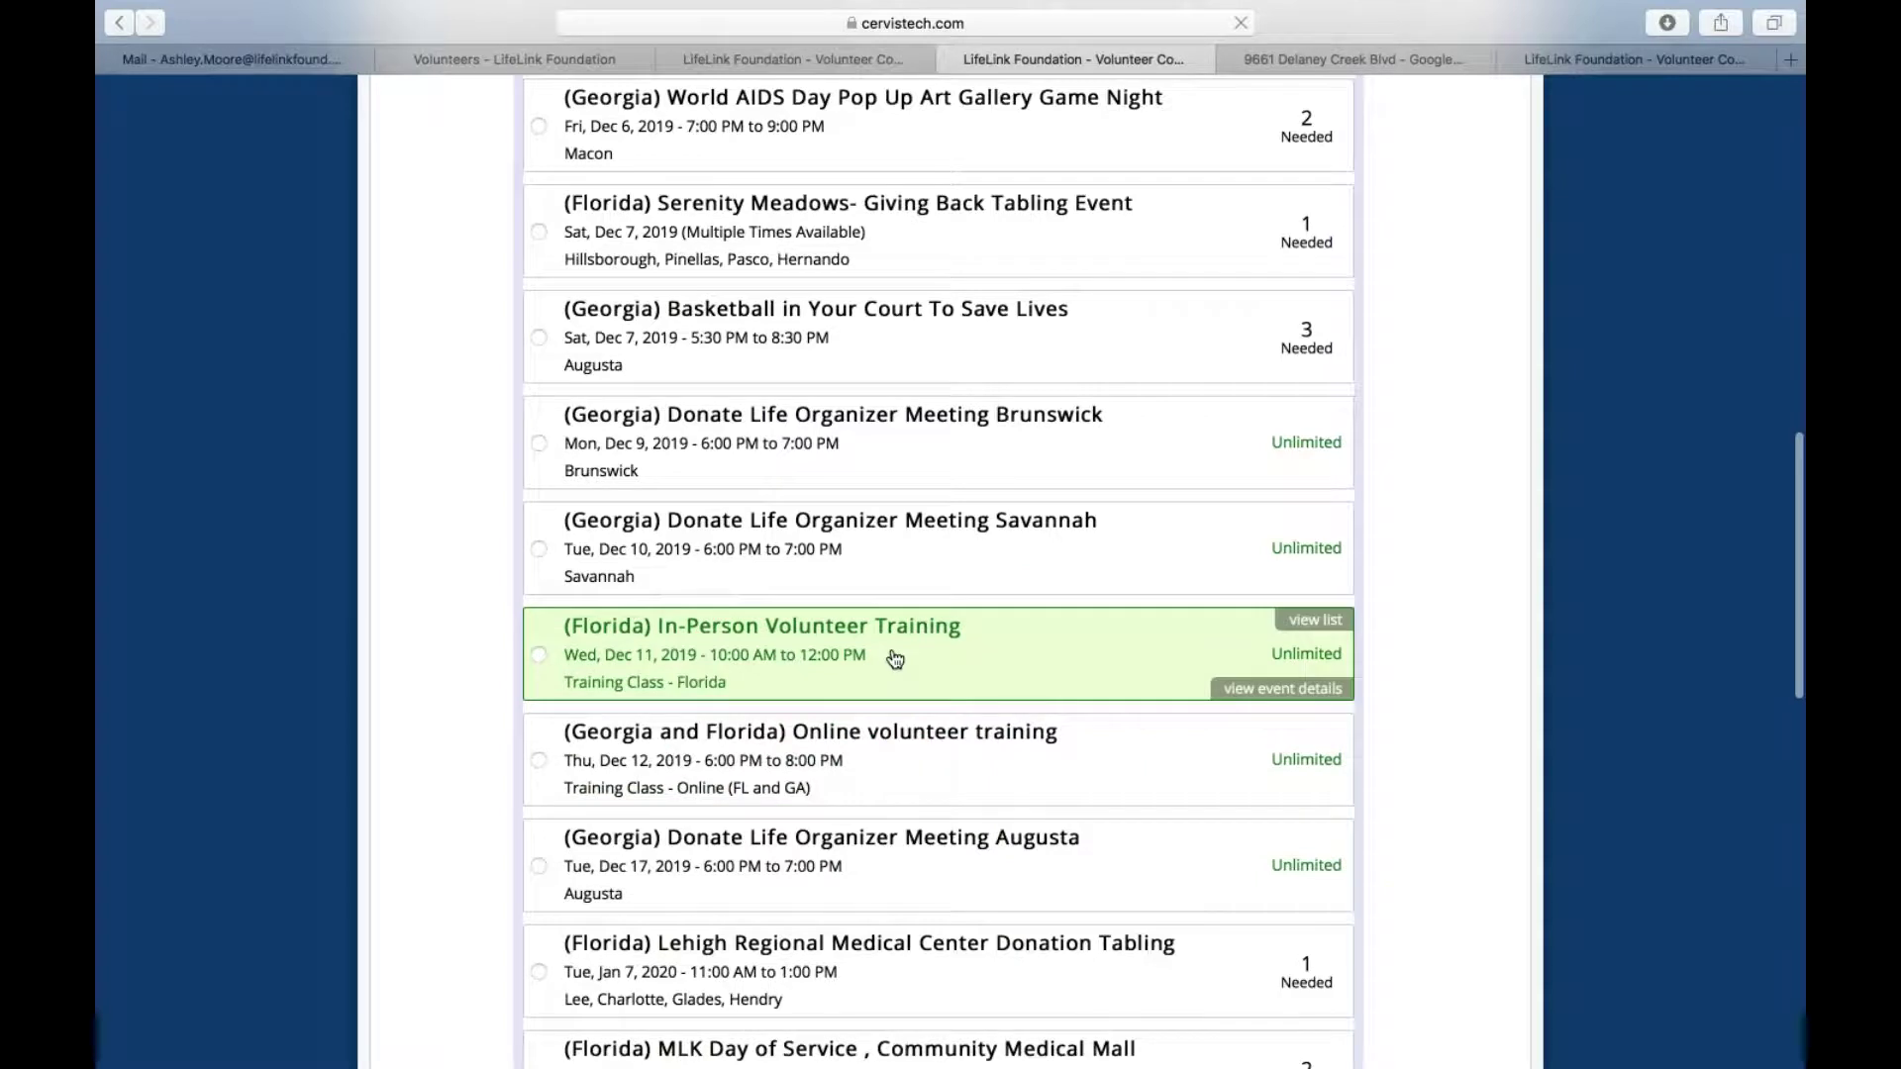
pyautogui.scroll(9, 879, 528)
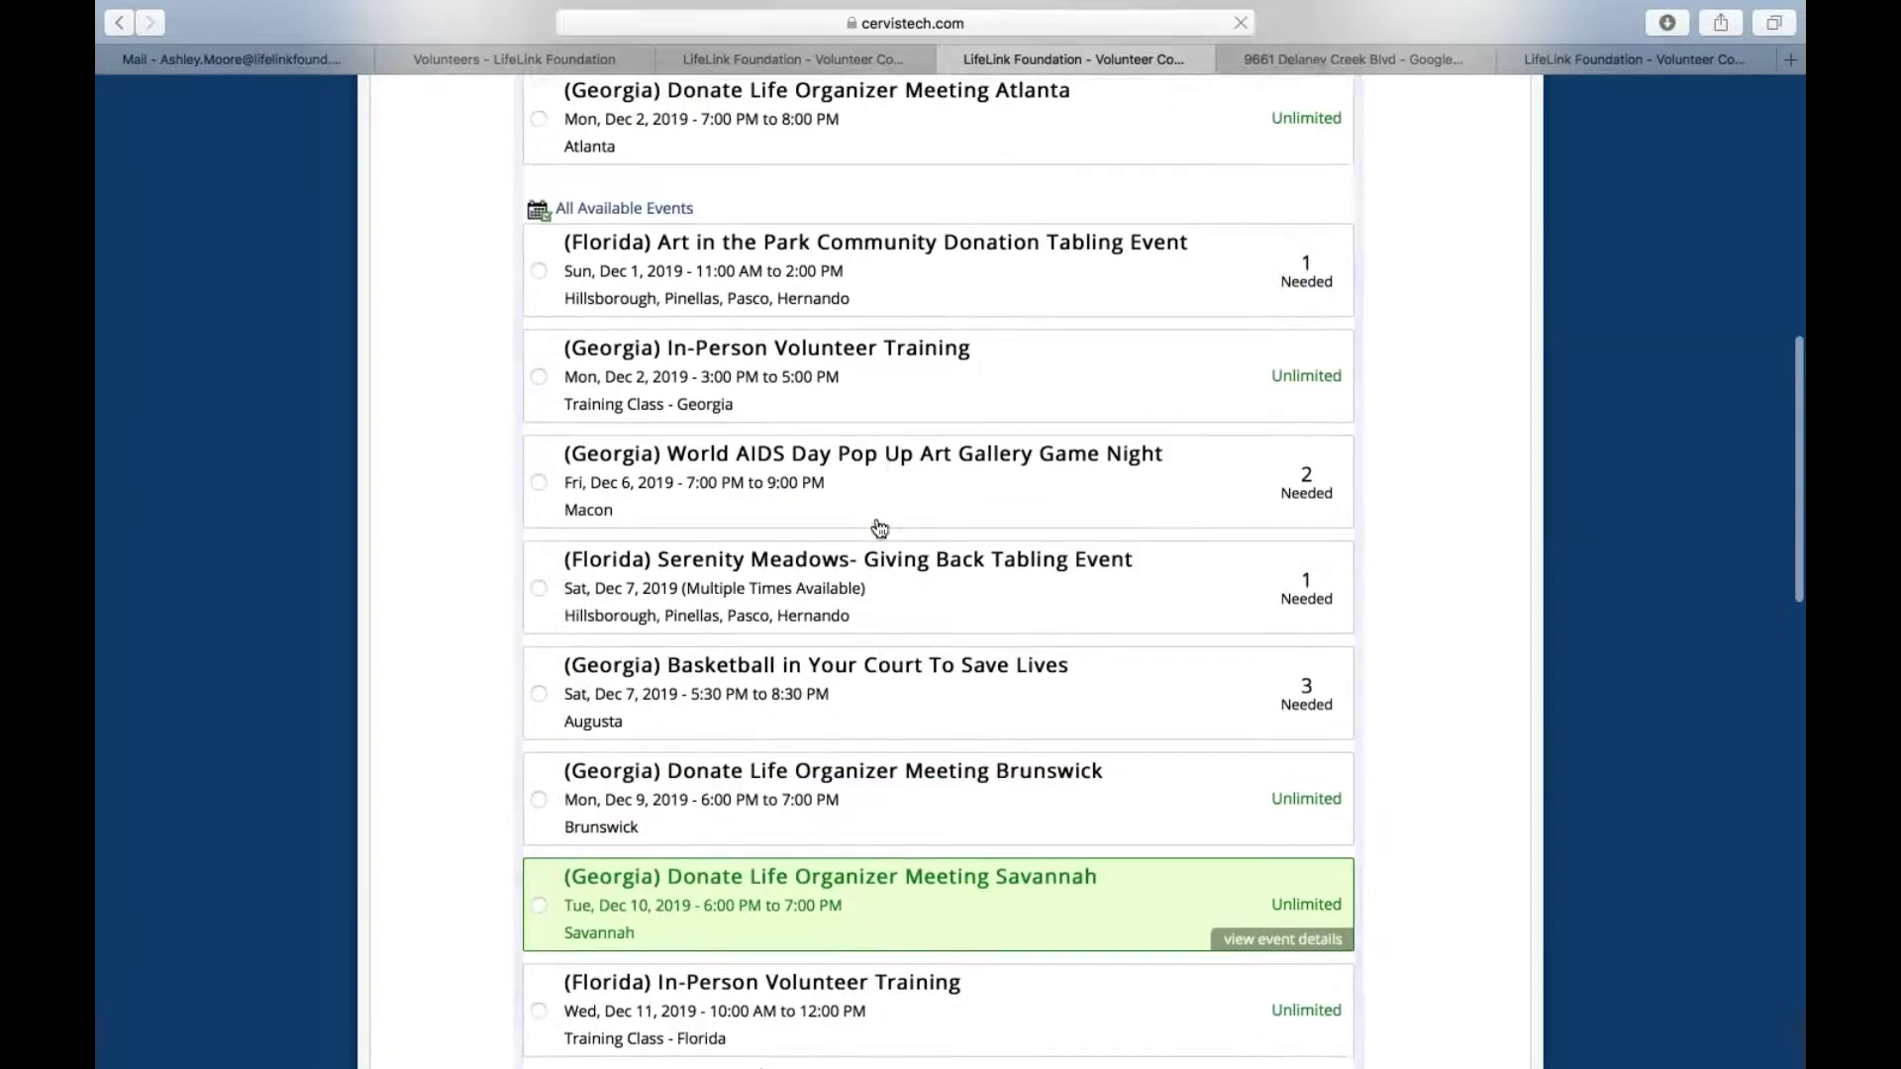
pyautogui.scroll(-2, 843, 990)
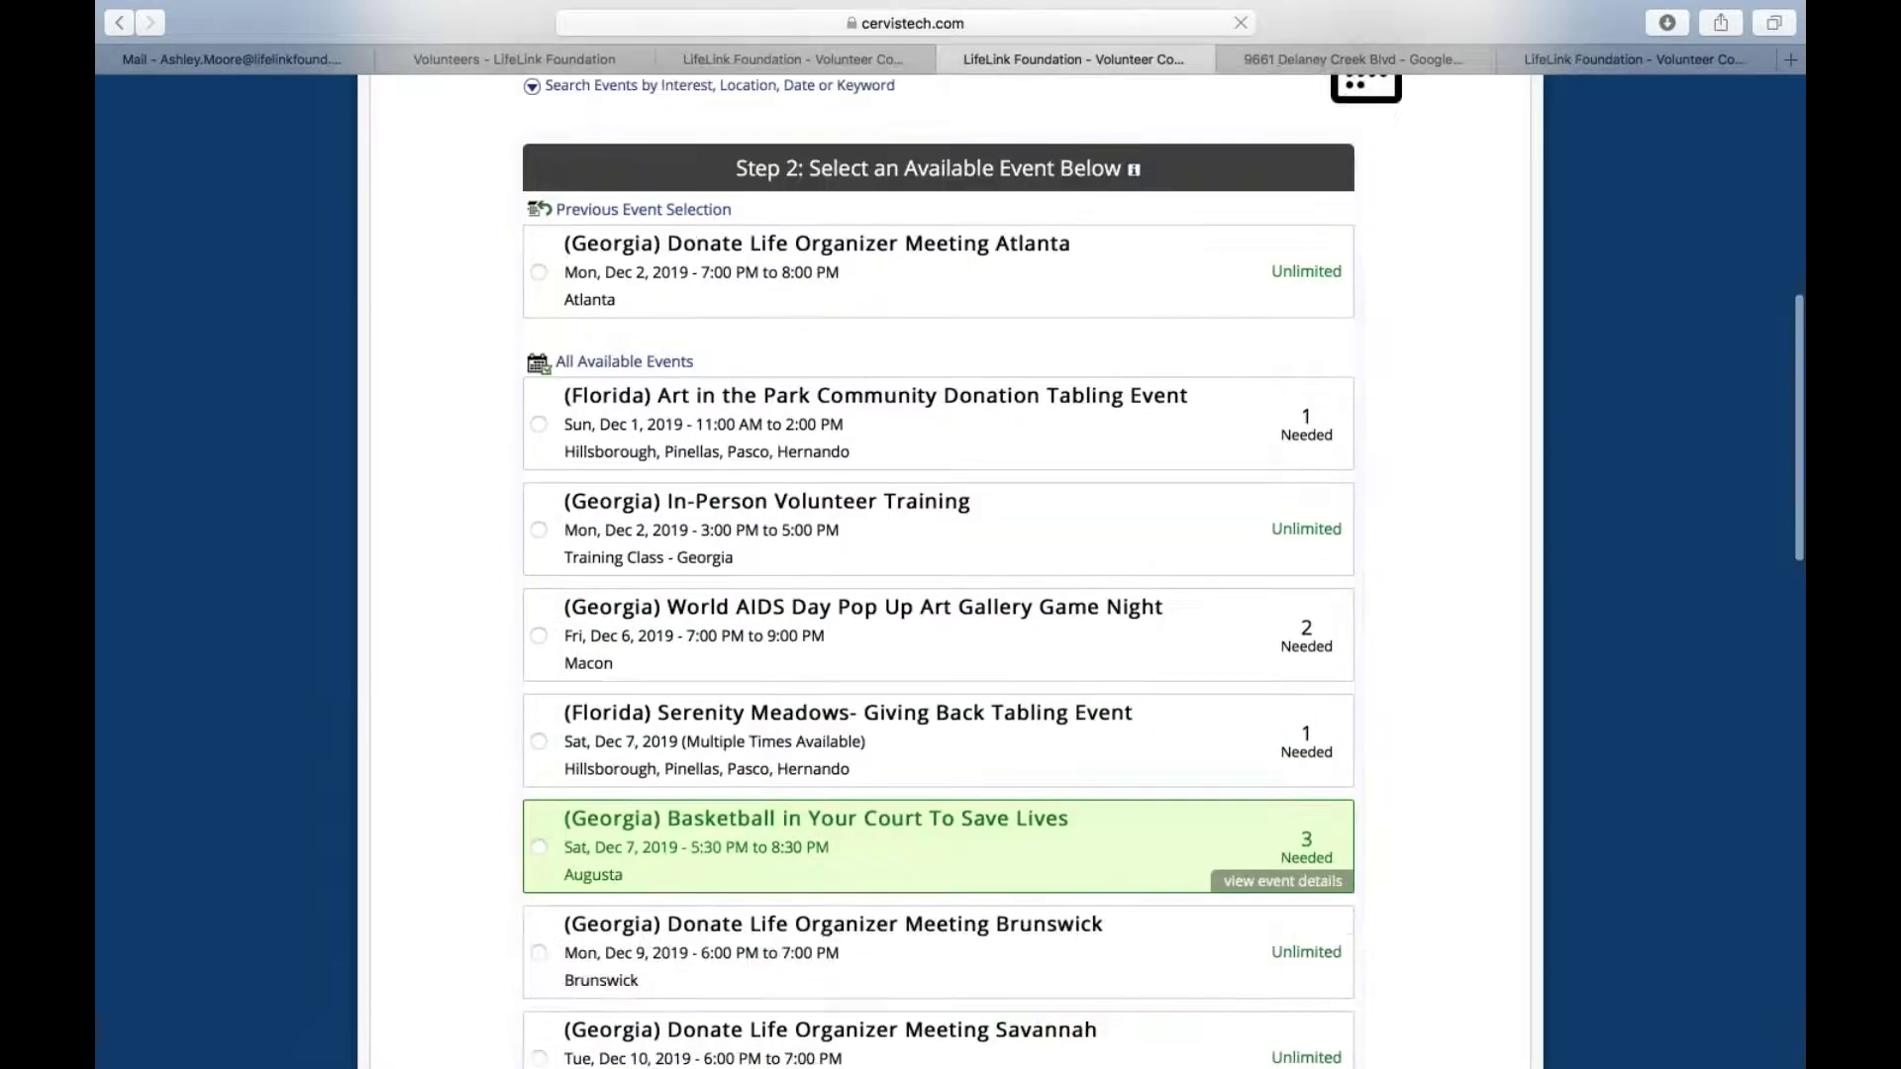
pyautogui.scroll(6, 843, 980)
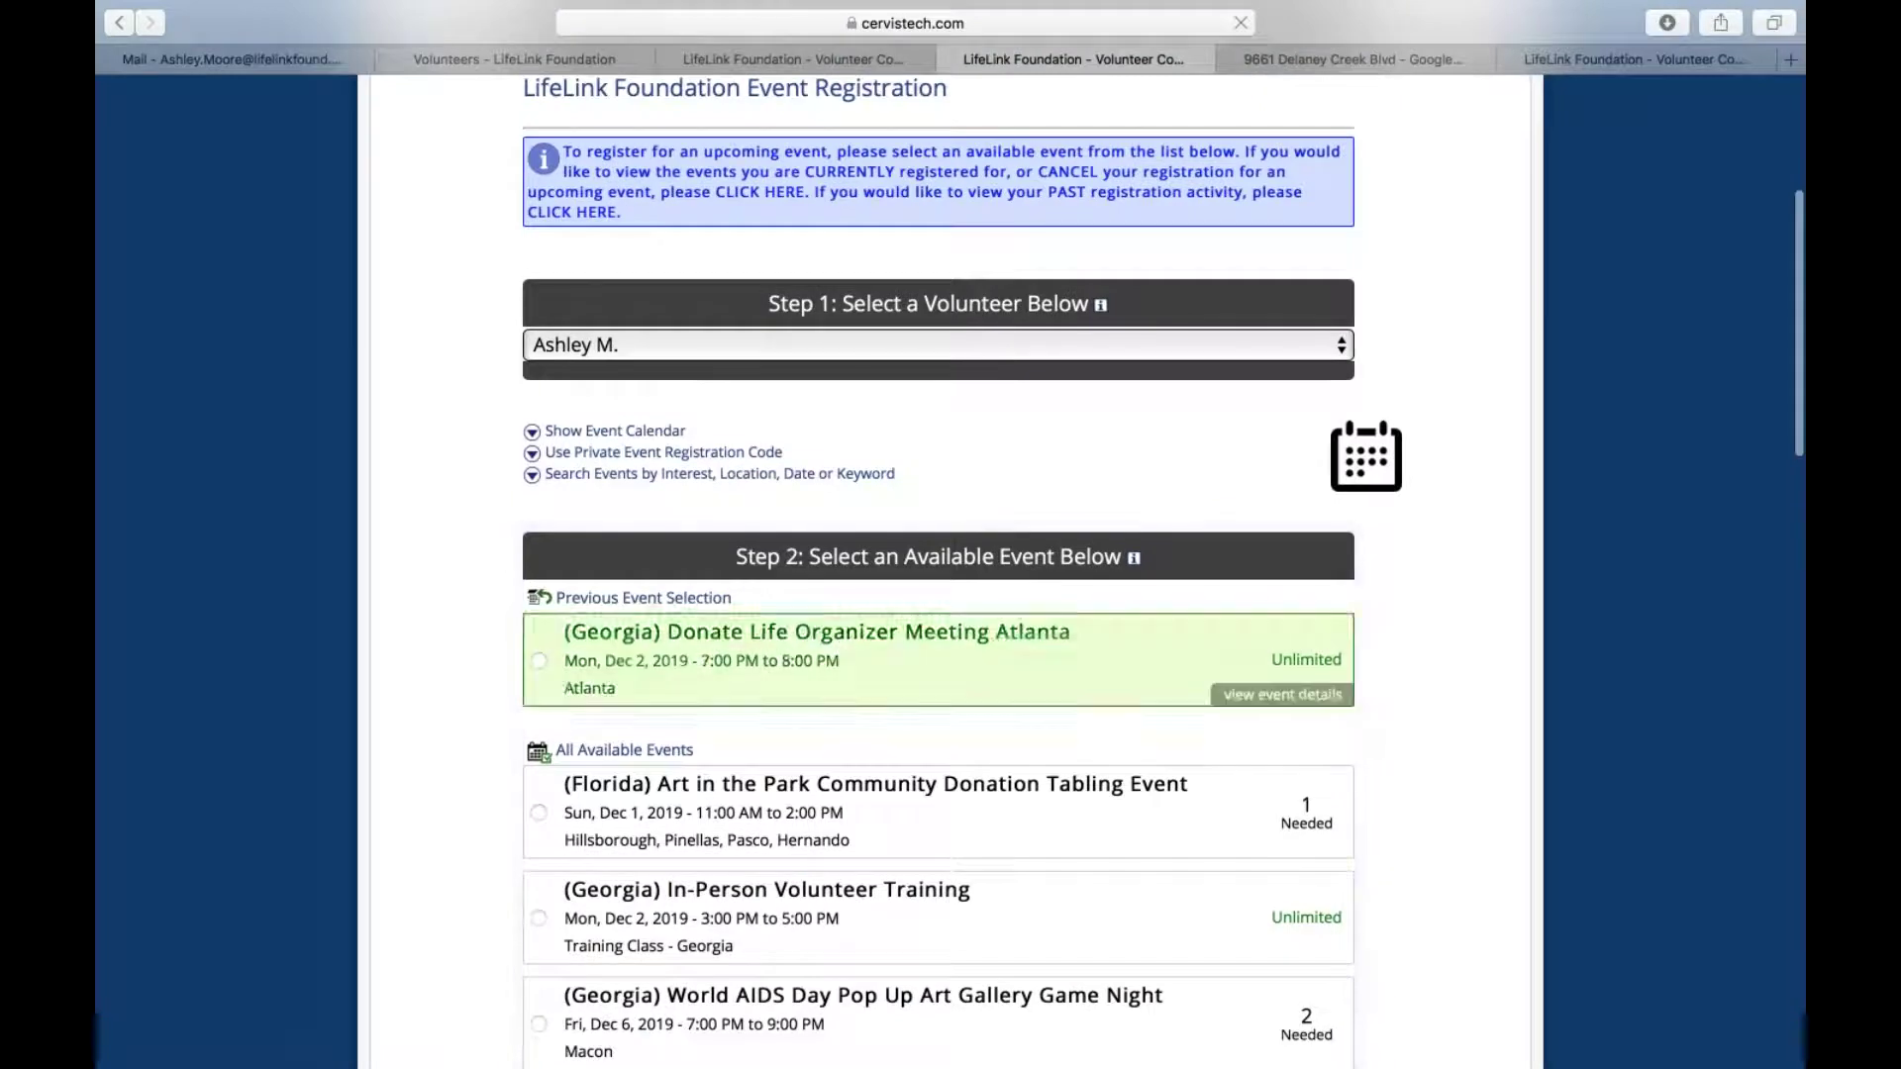
pyautogui.scroll(2, 808, 908)
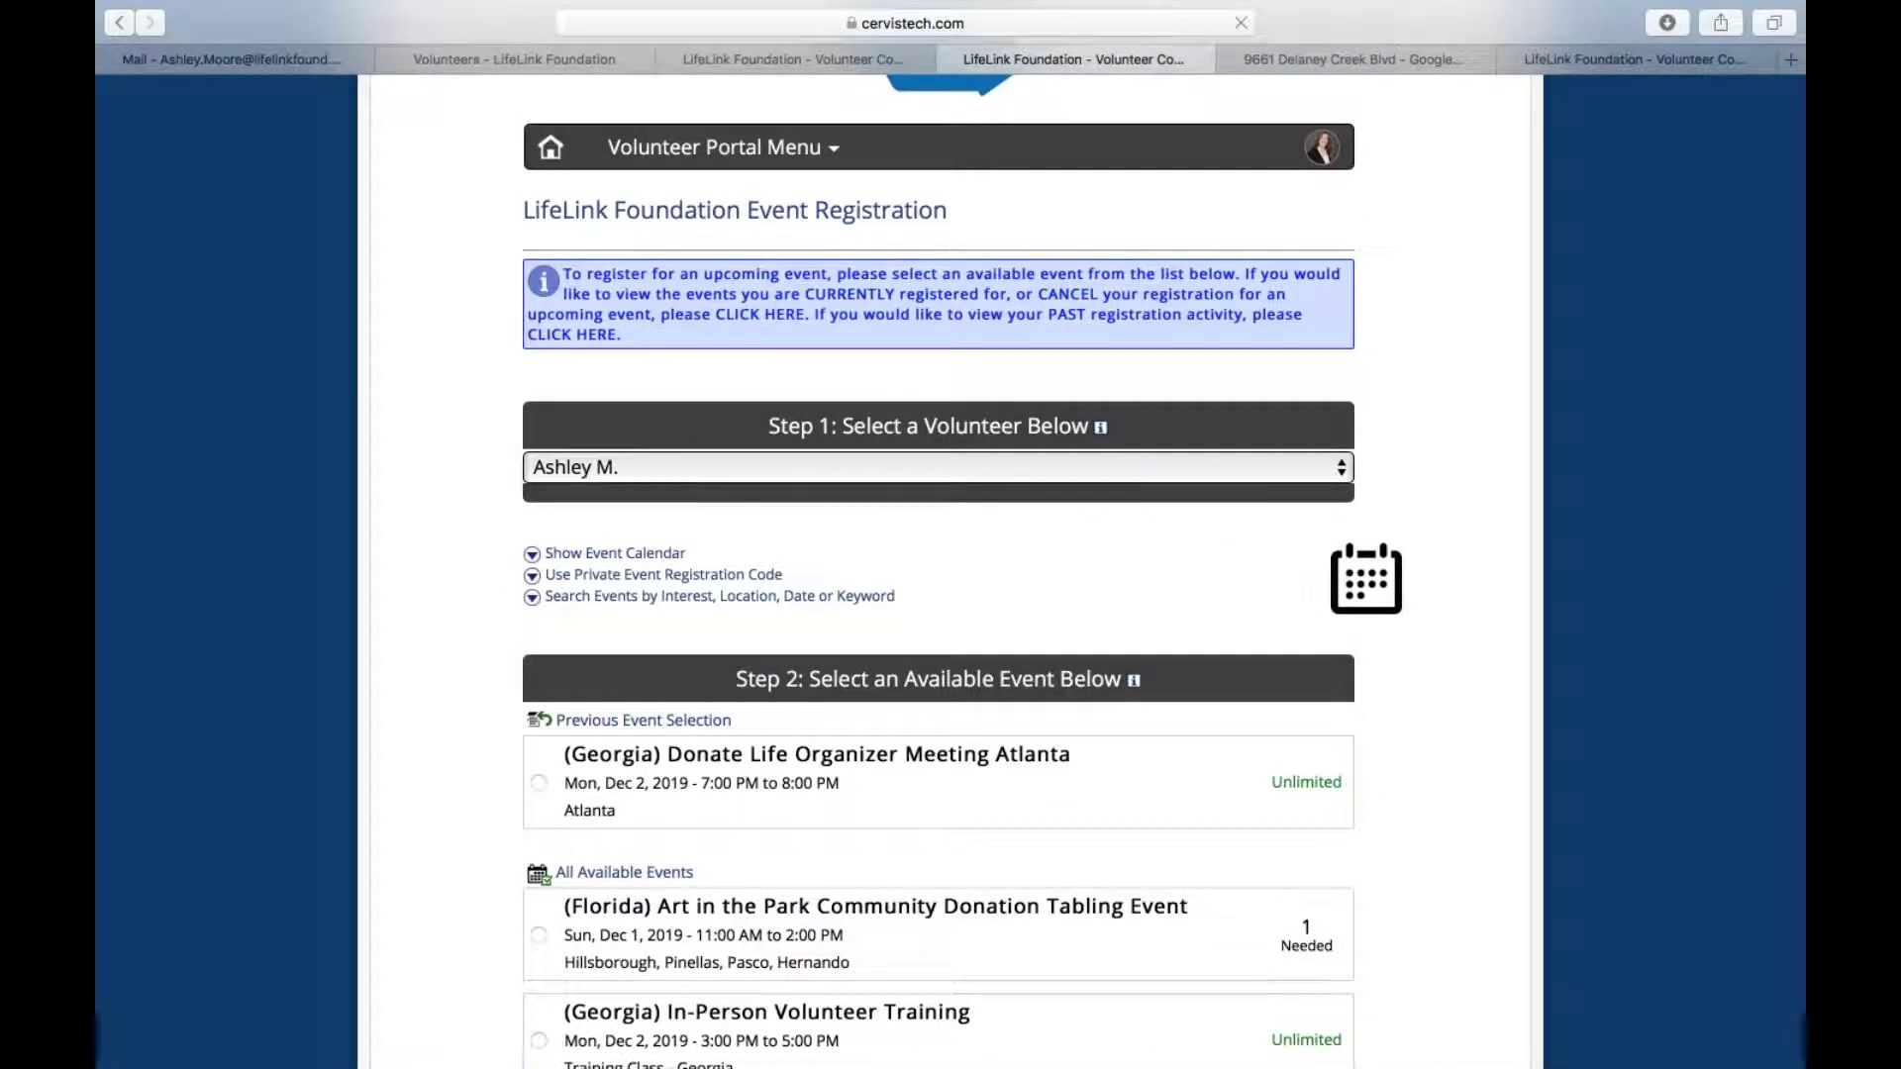
# Show the event calendar, look at February 2020, then return to January 2020
pyautogui.click(637, 550)
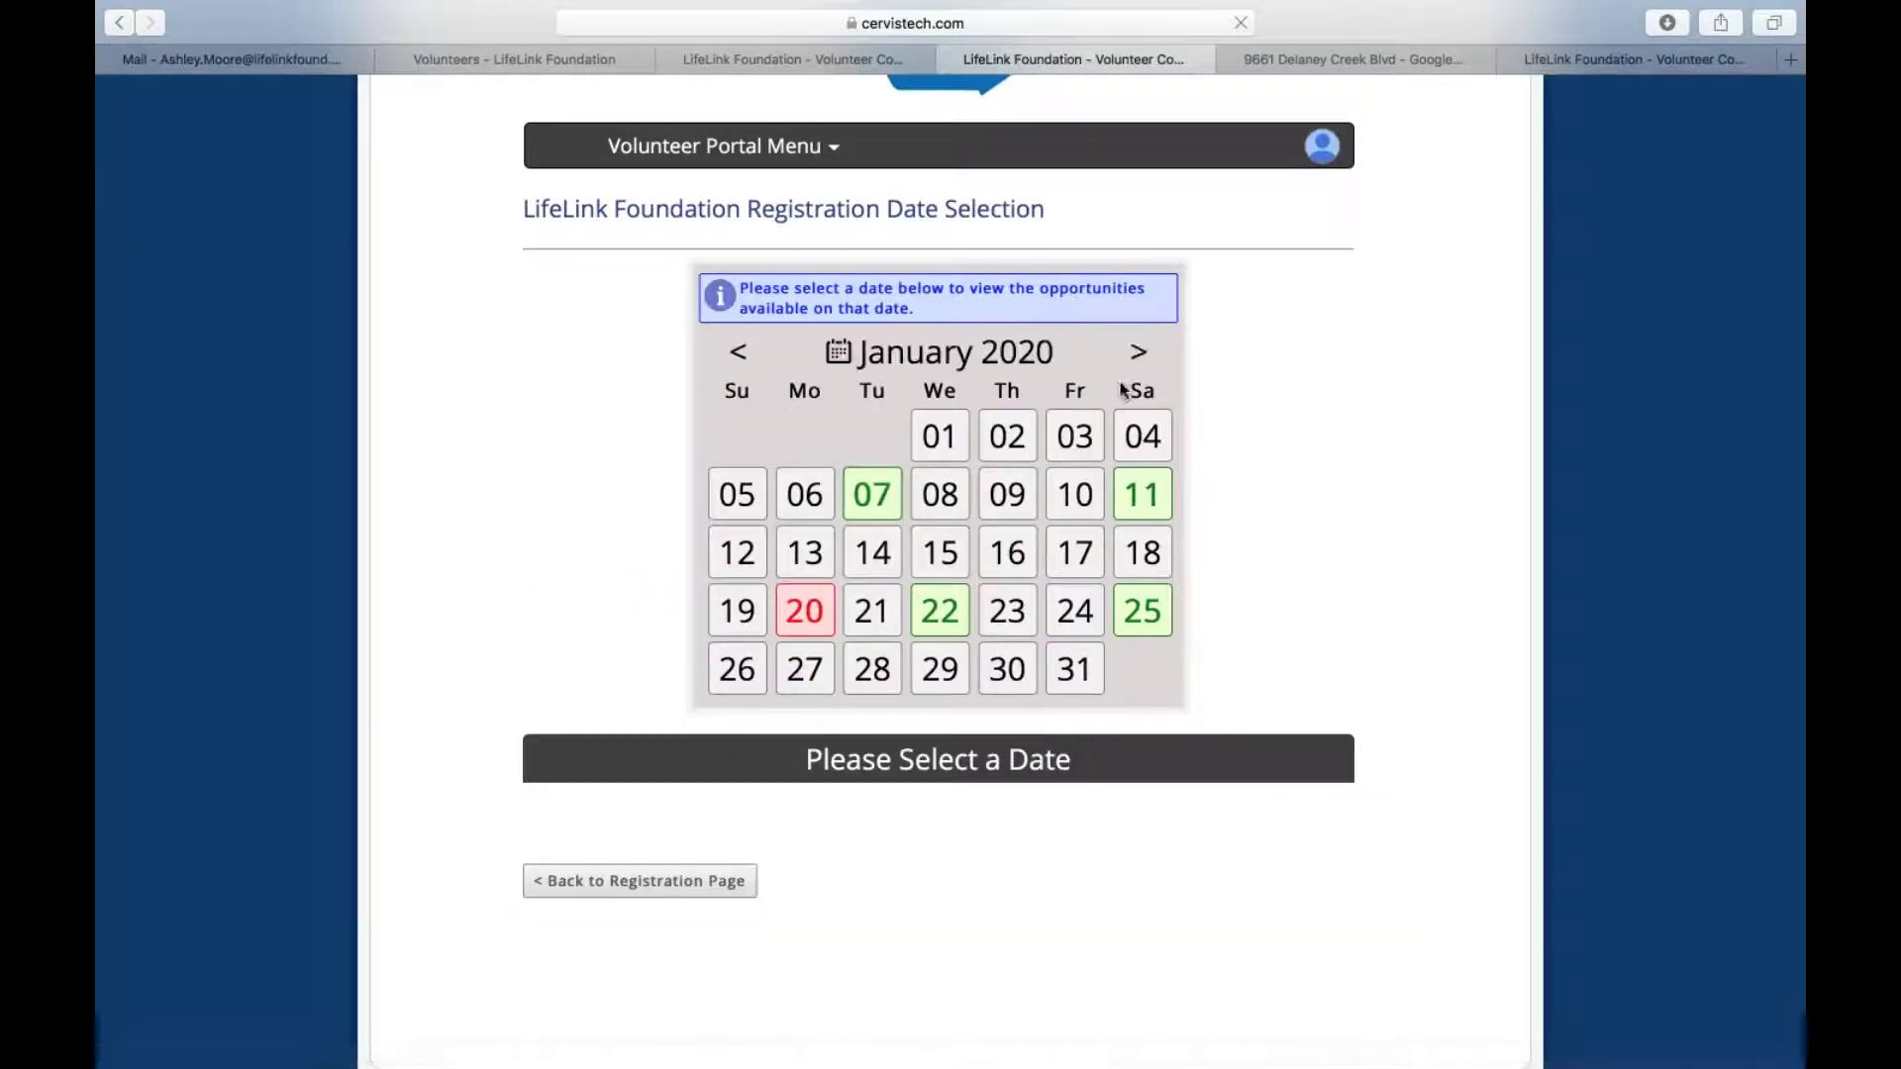
pyautogui.click(1140, 353)
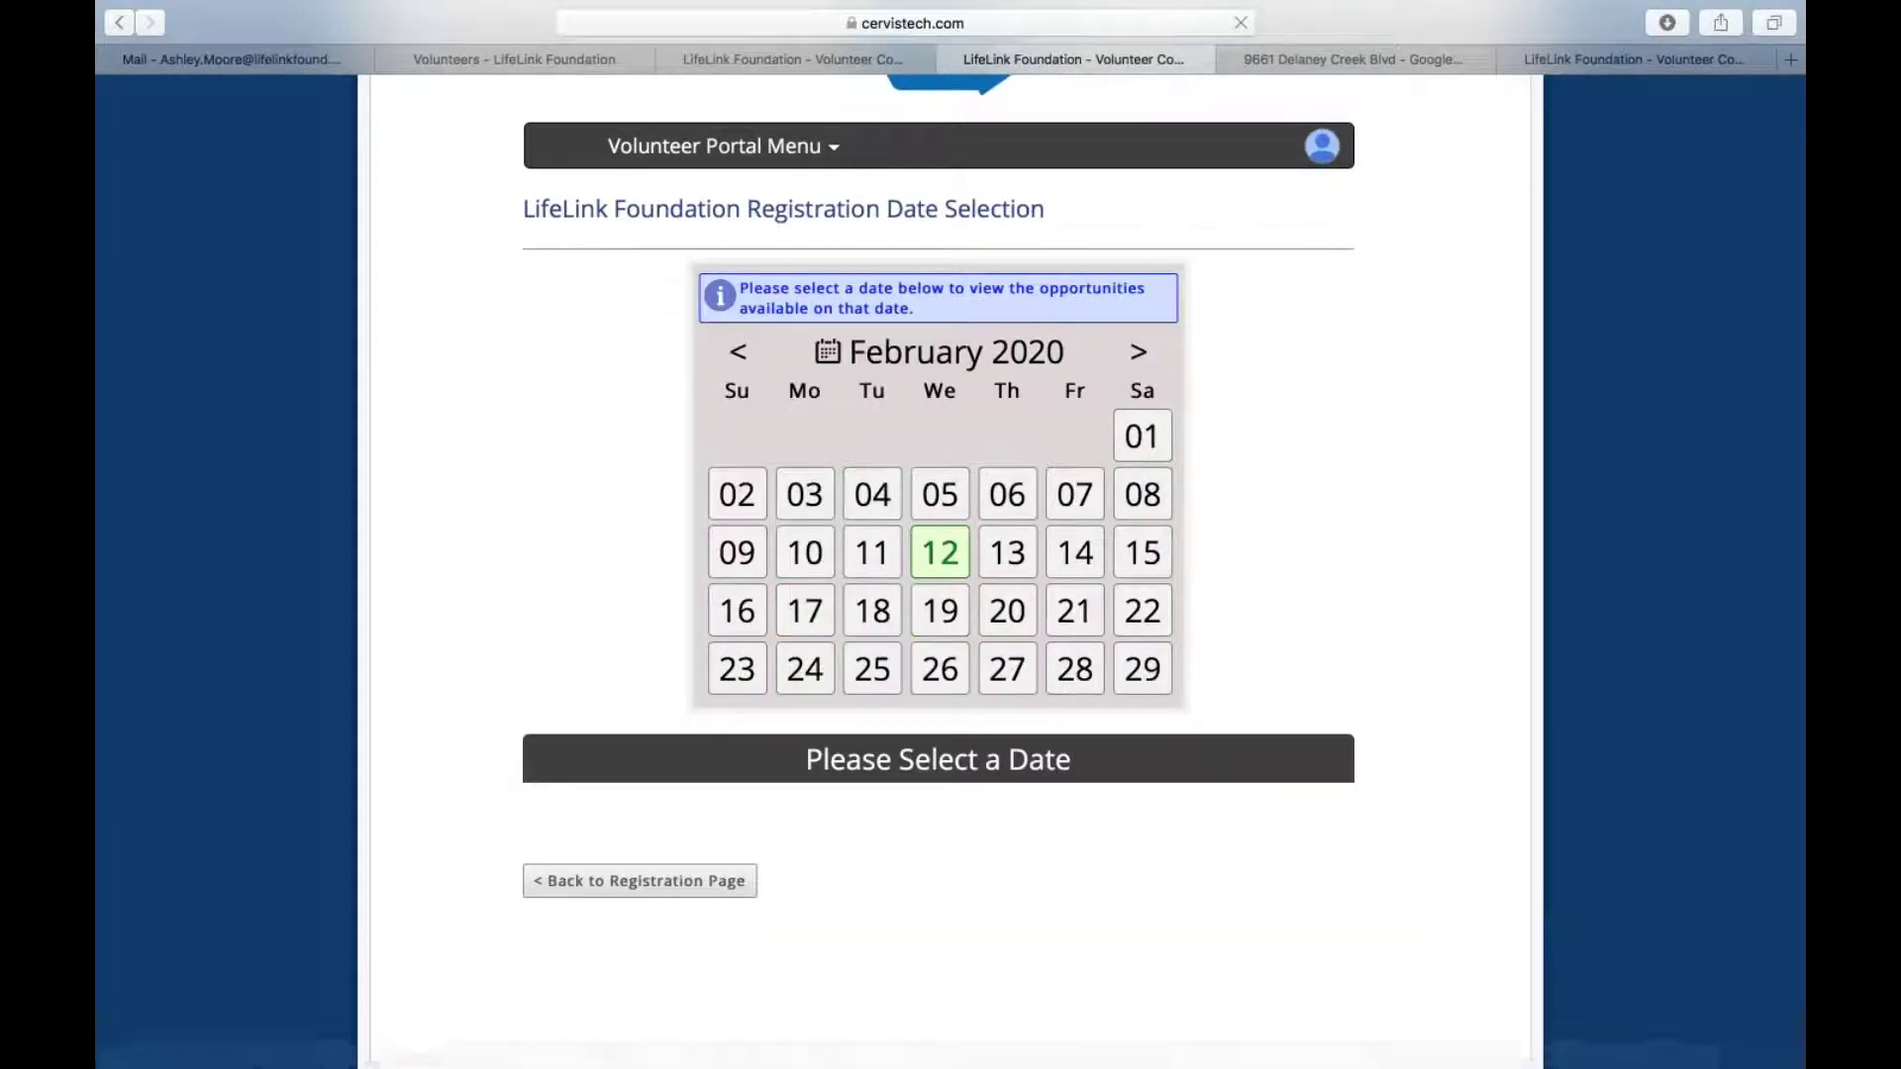
pyautogui.click(739, 361)
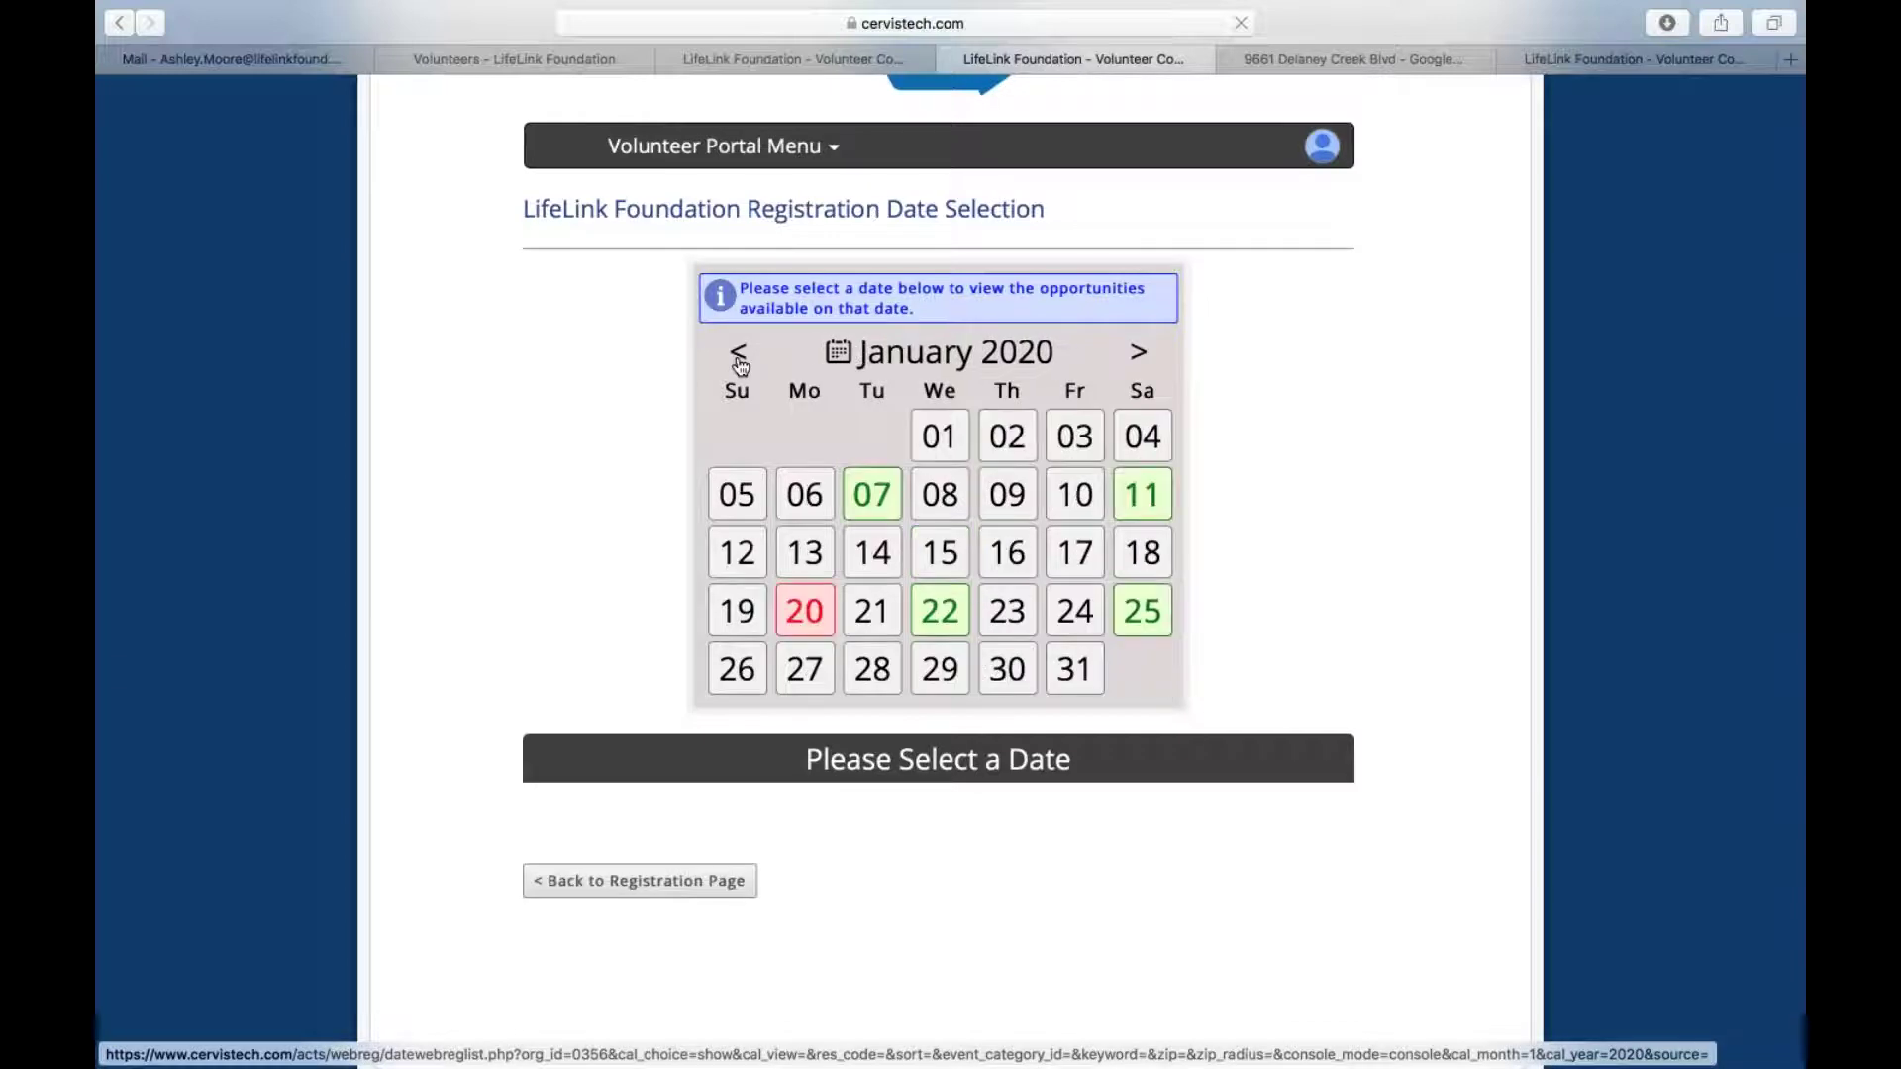
pyautogui.click(675, 896)
pyautogui.scroll(-3, 680, 891)
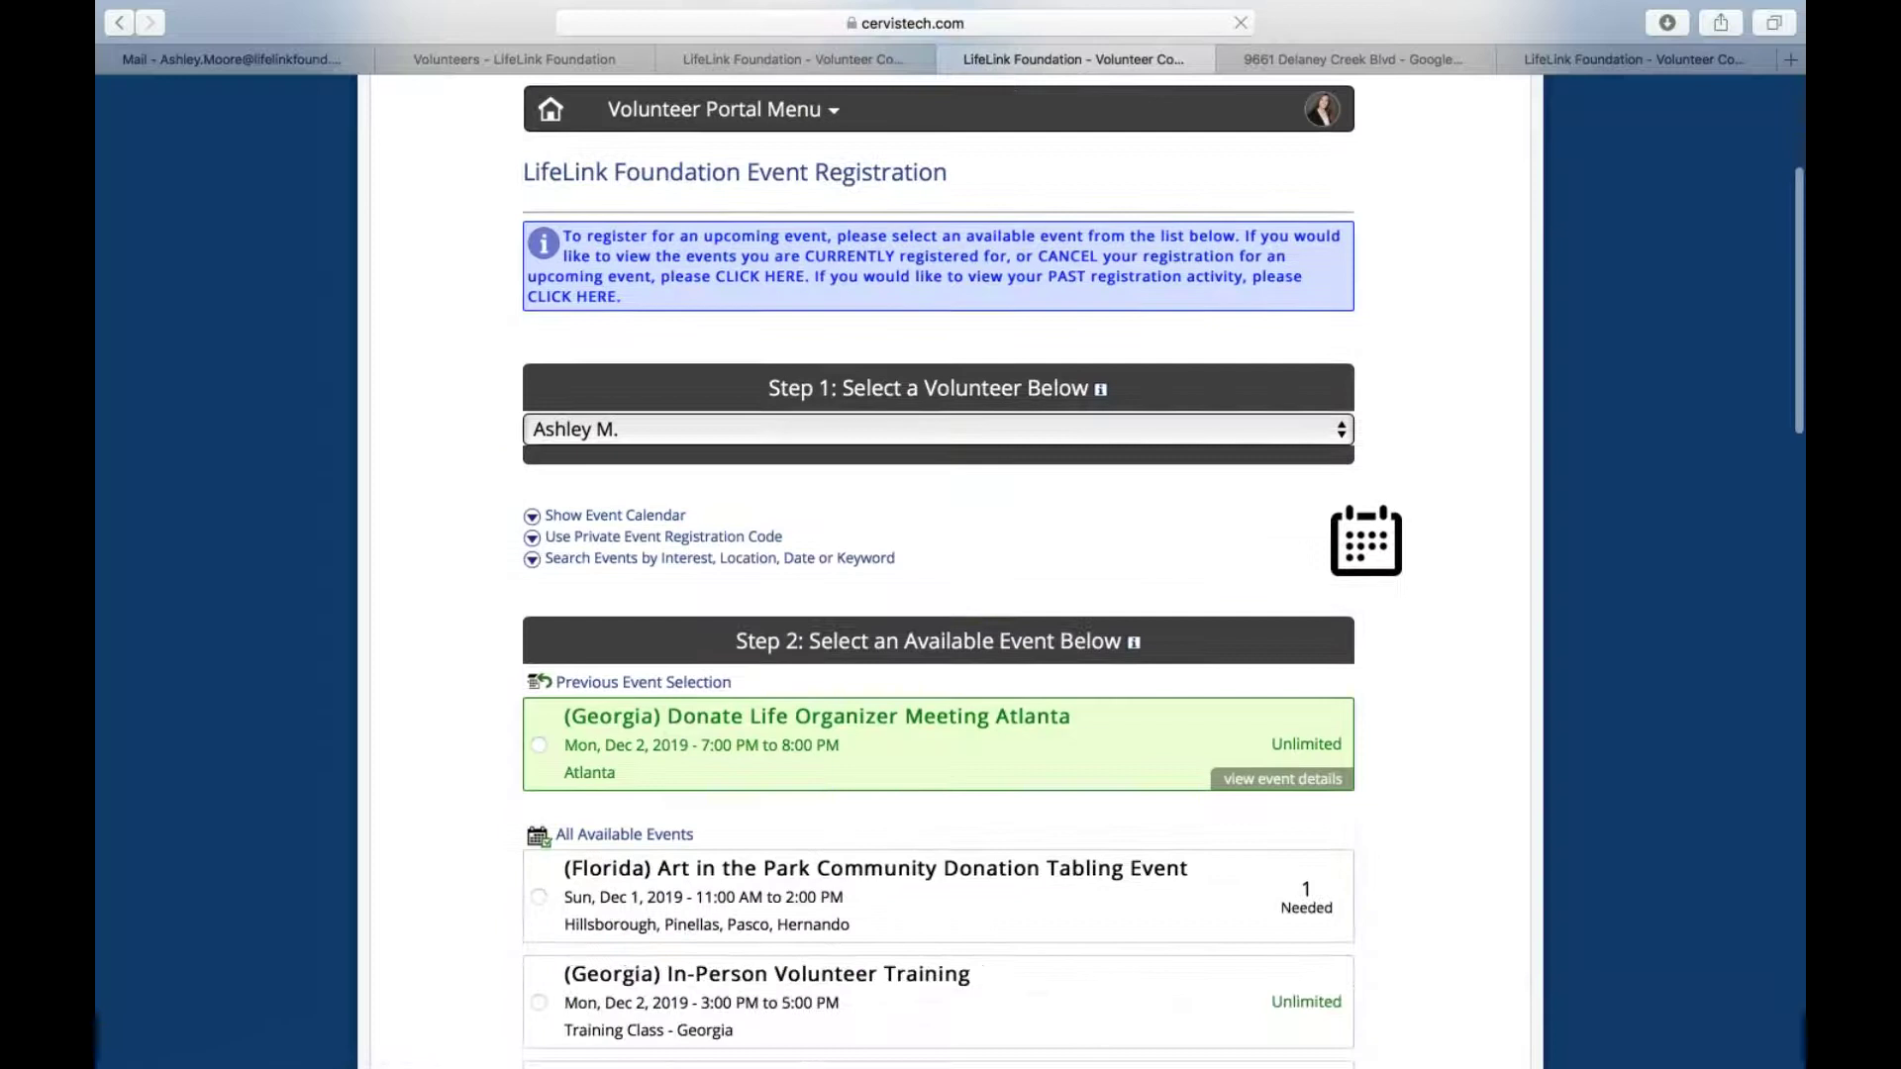
pyautogui.click(792, 550)
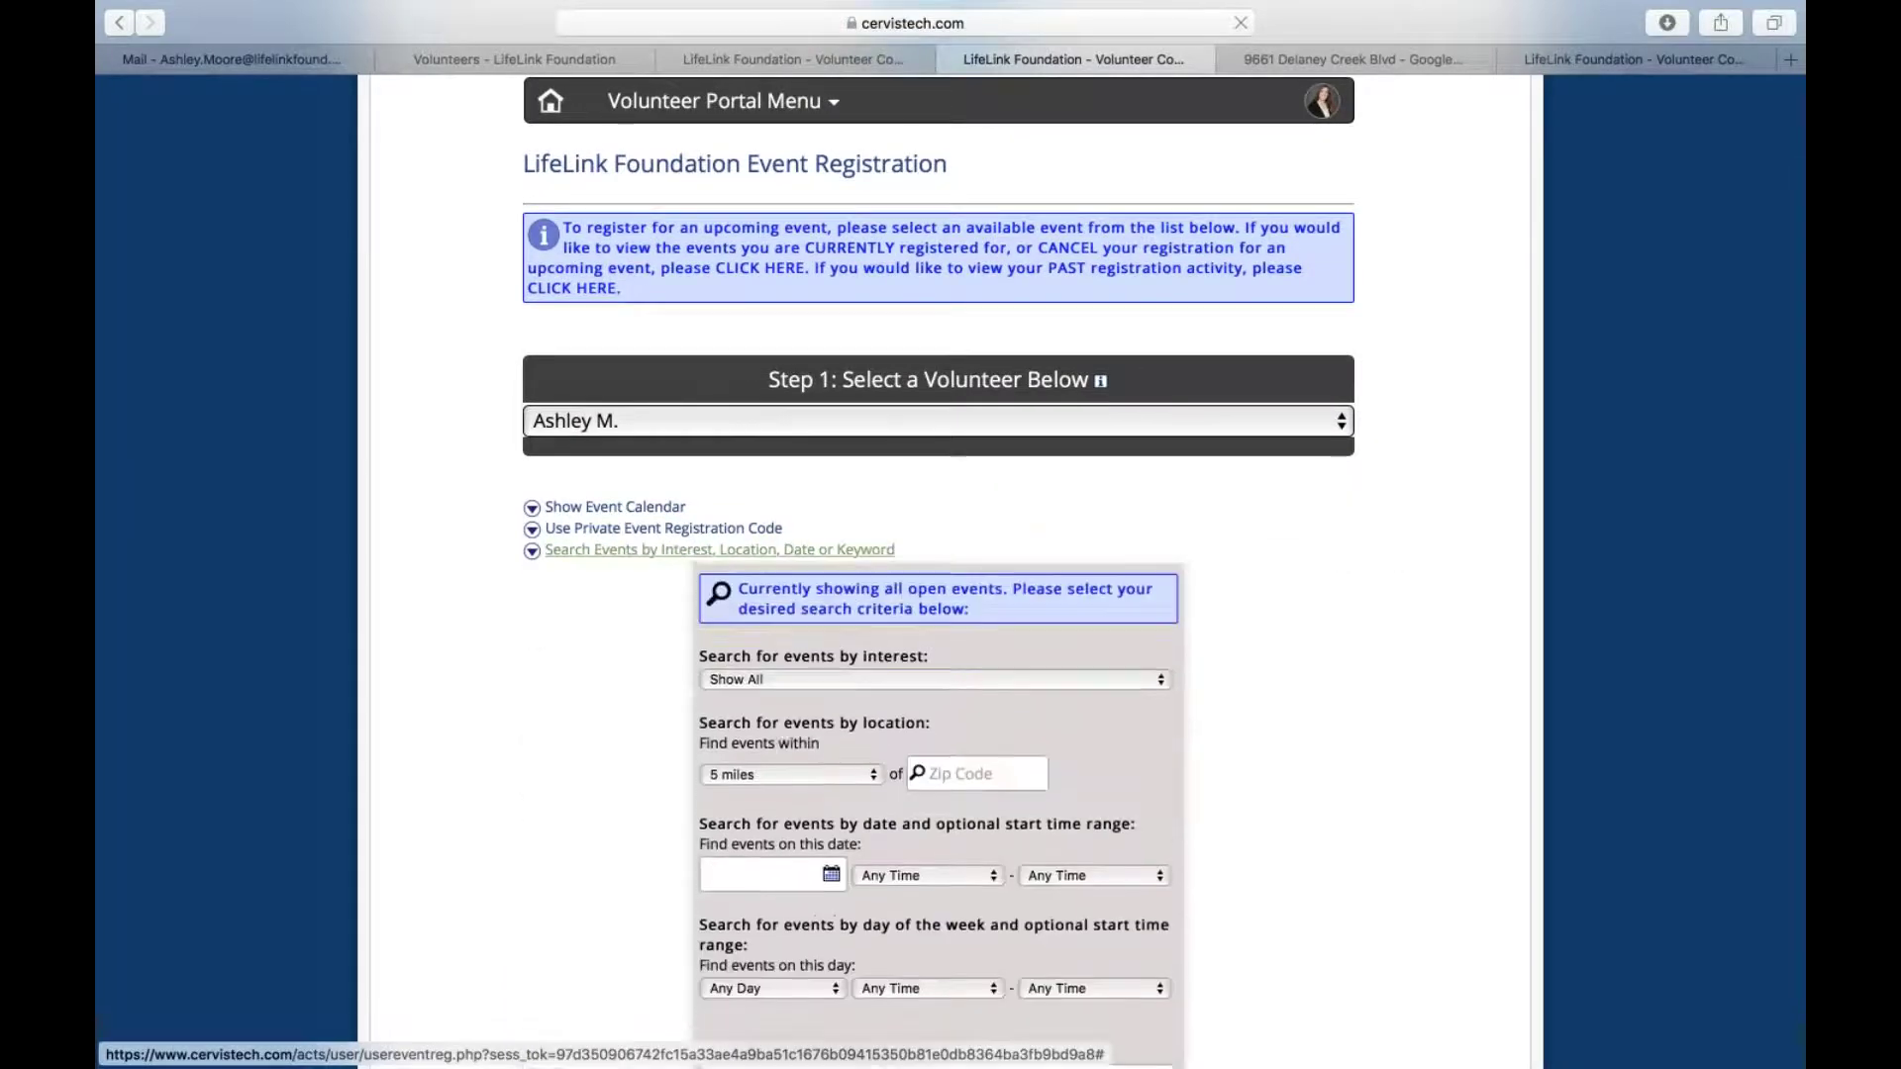
pyautogui.scroll(-5, 831, 617)
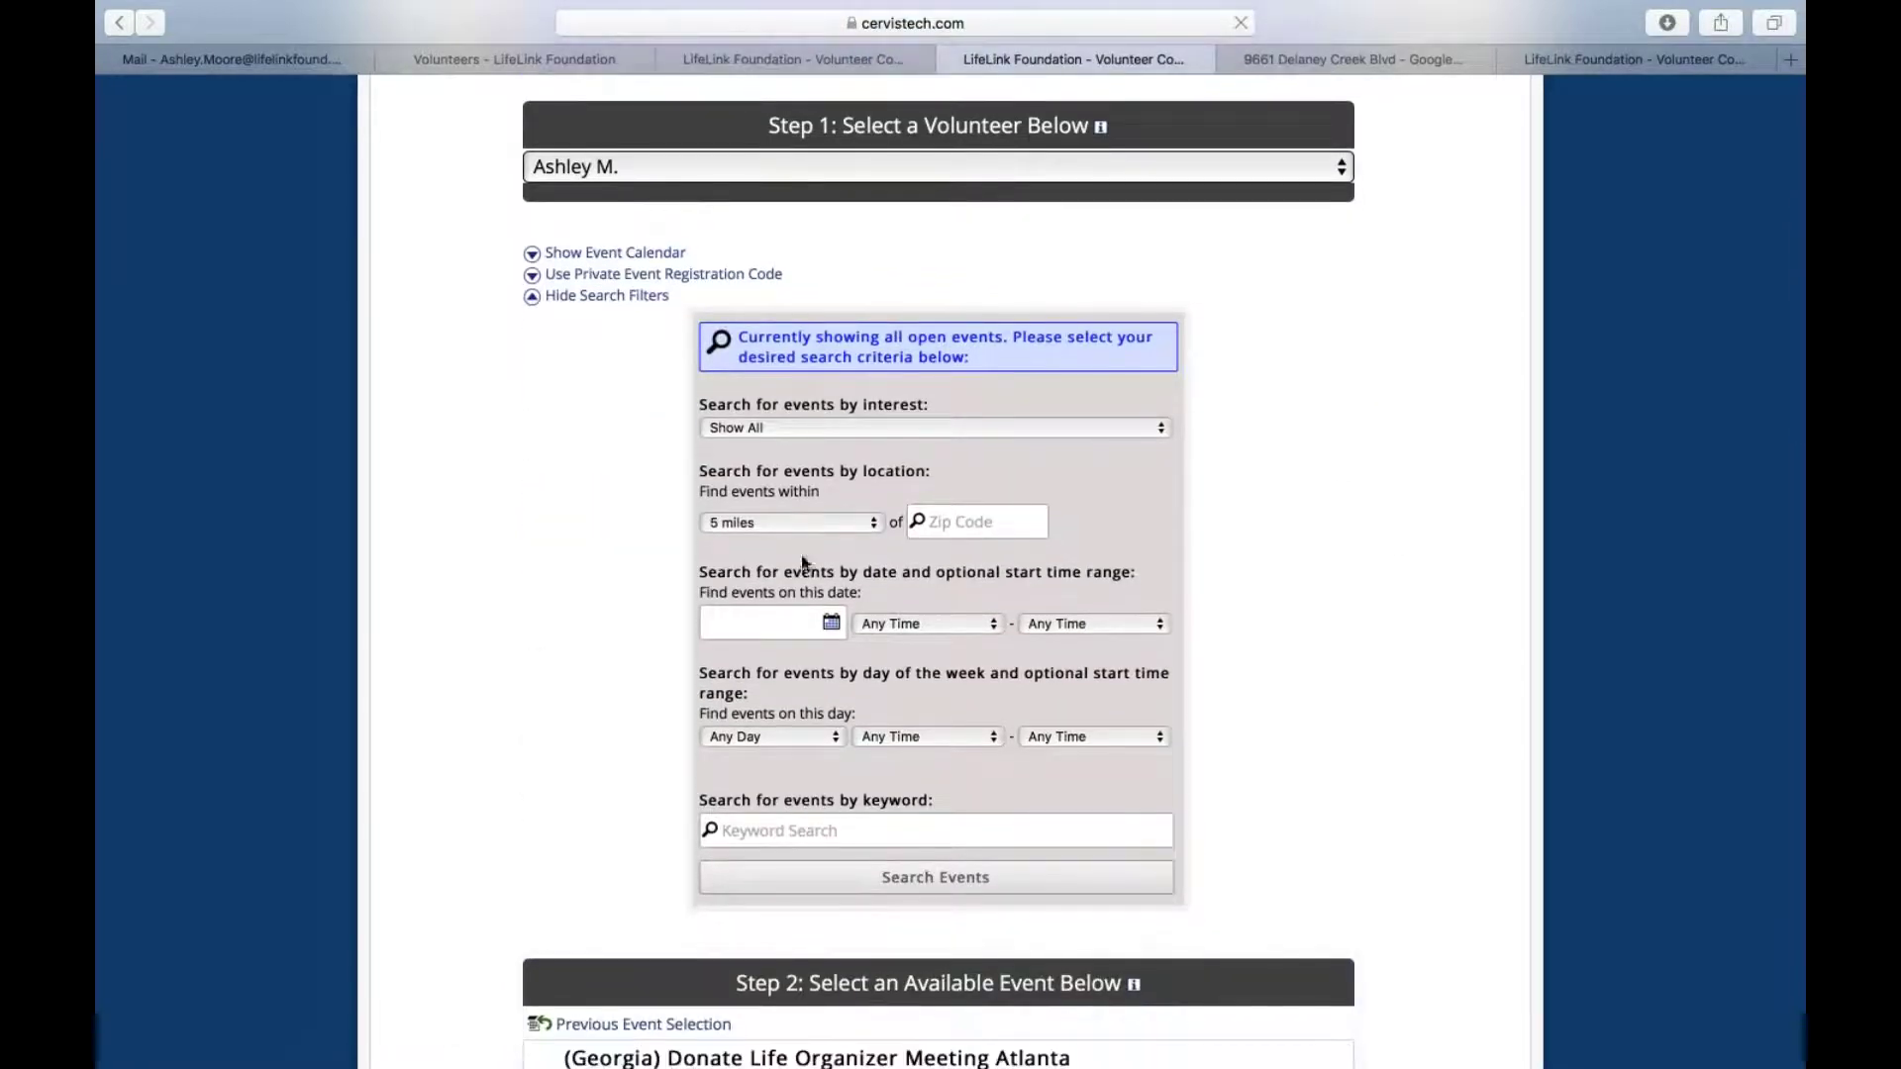
pyautogui.click(830, 620)
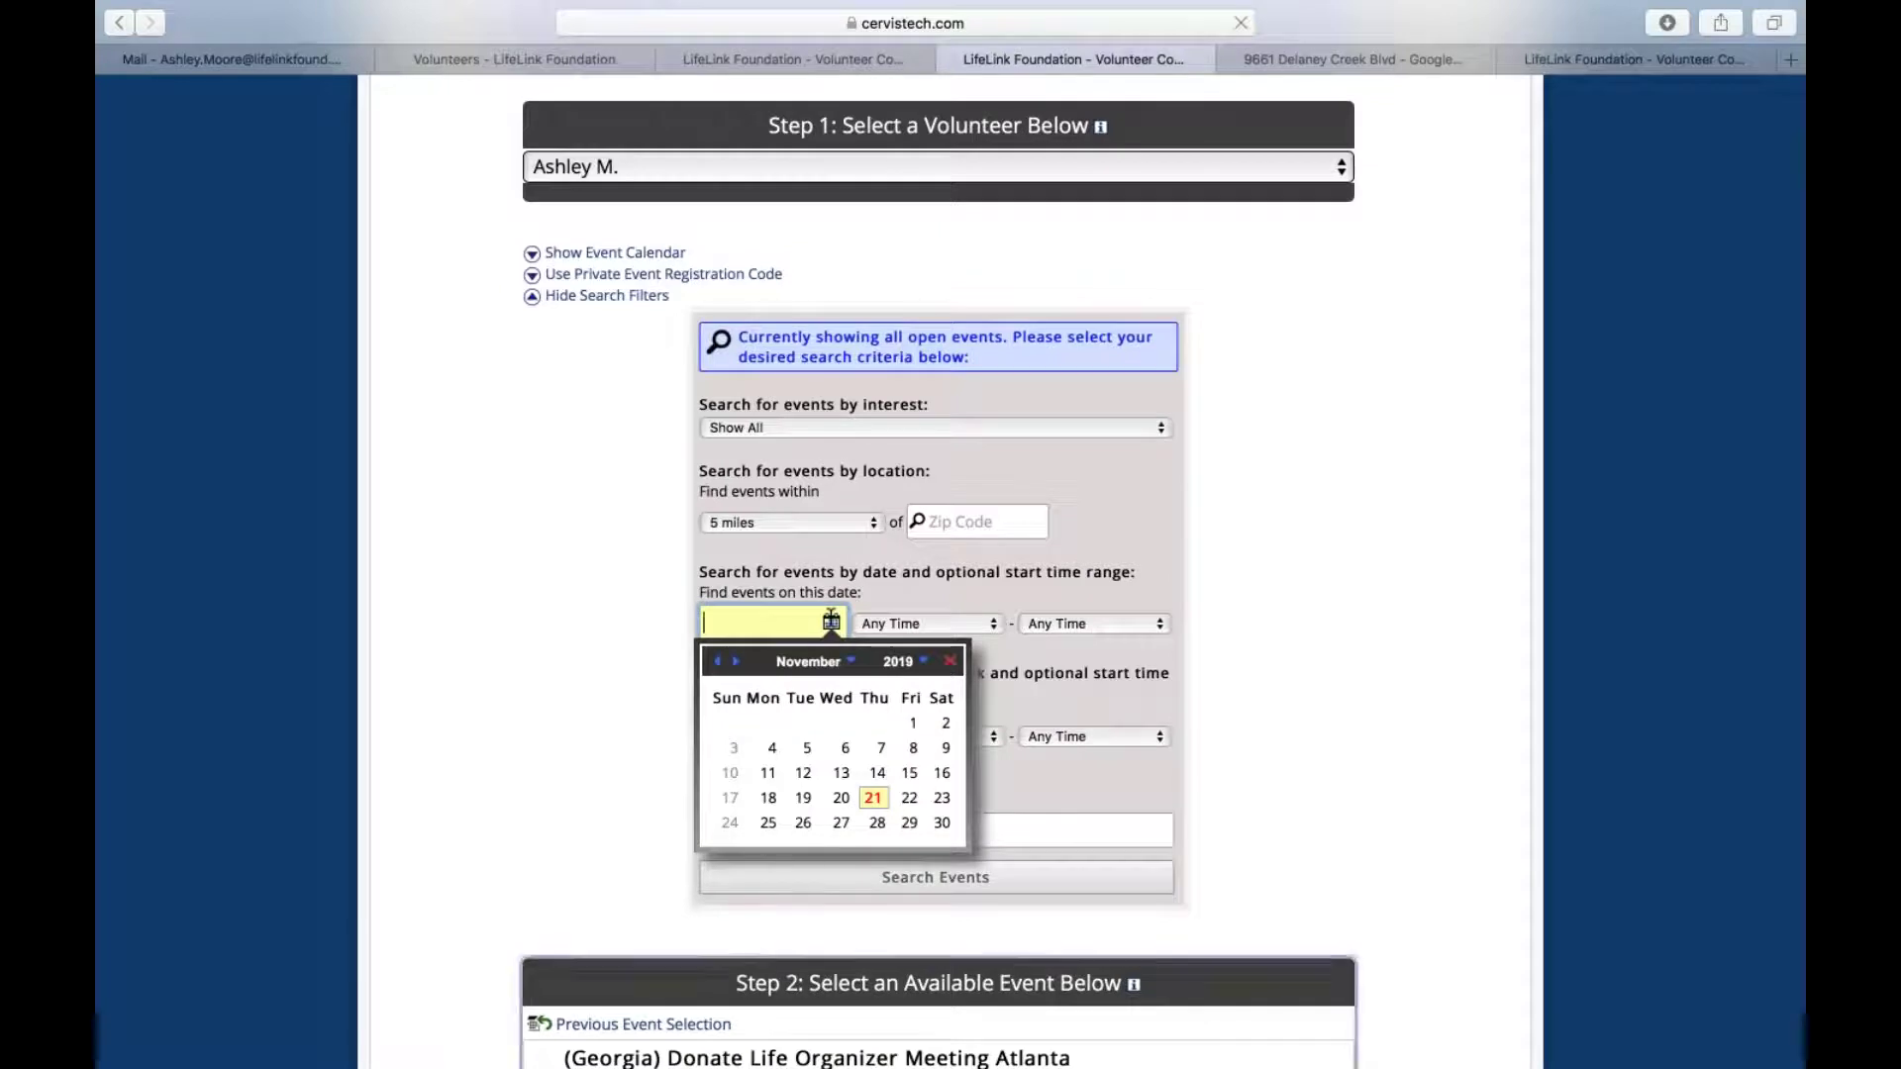
pyautogui.click(830, 619)
pyautogui.scroll(-3, 831, 619)
pyautogui.scroll(2, 831, 619)
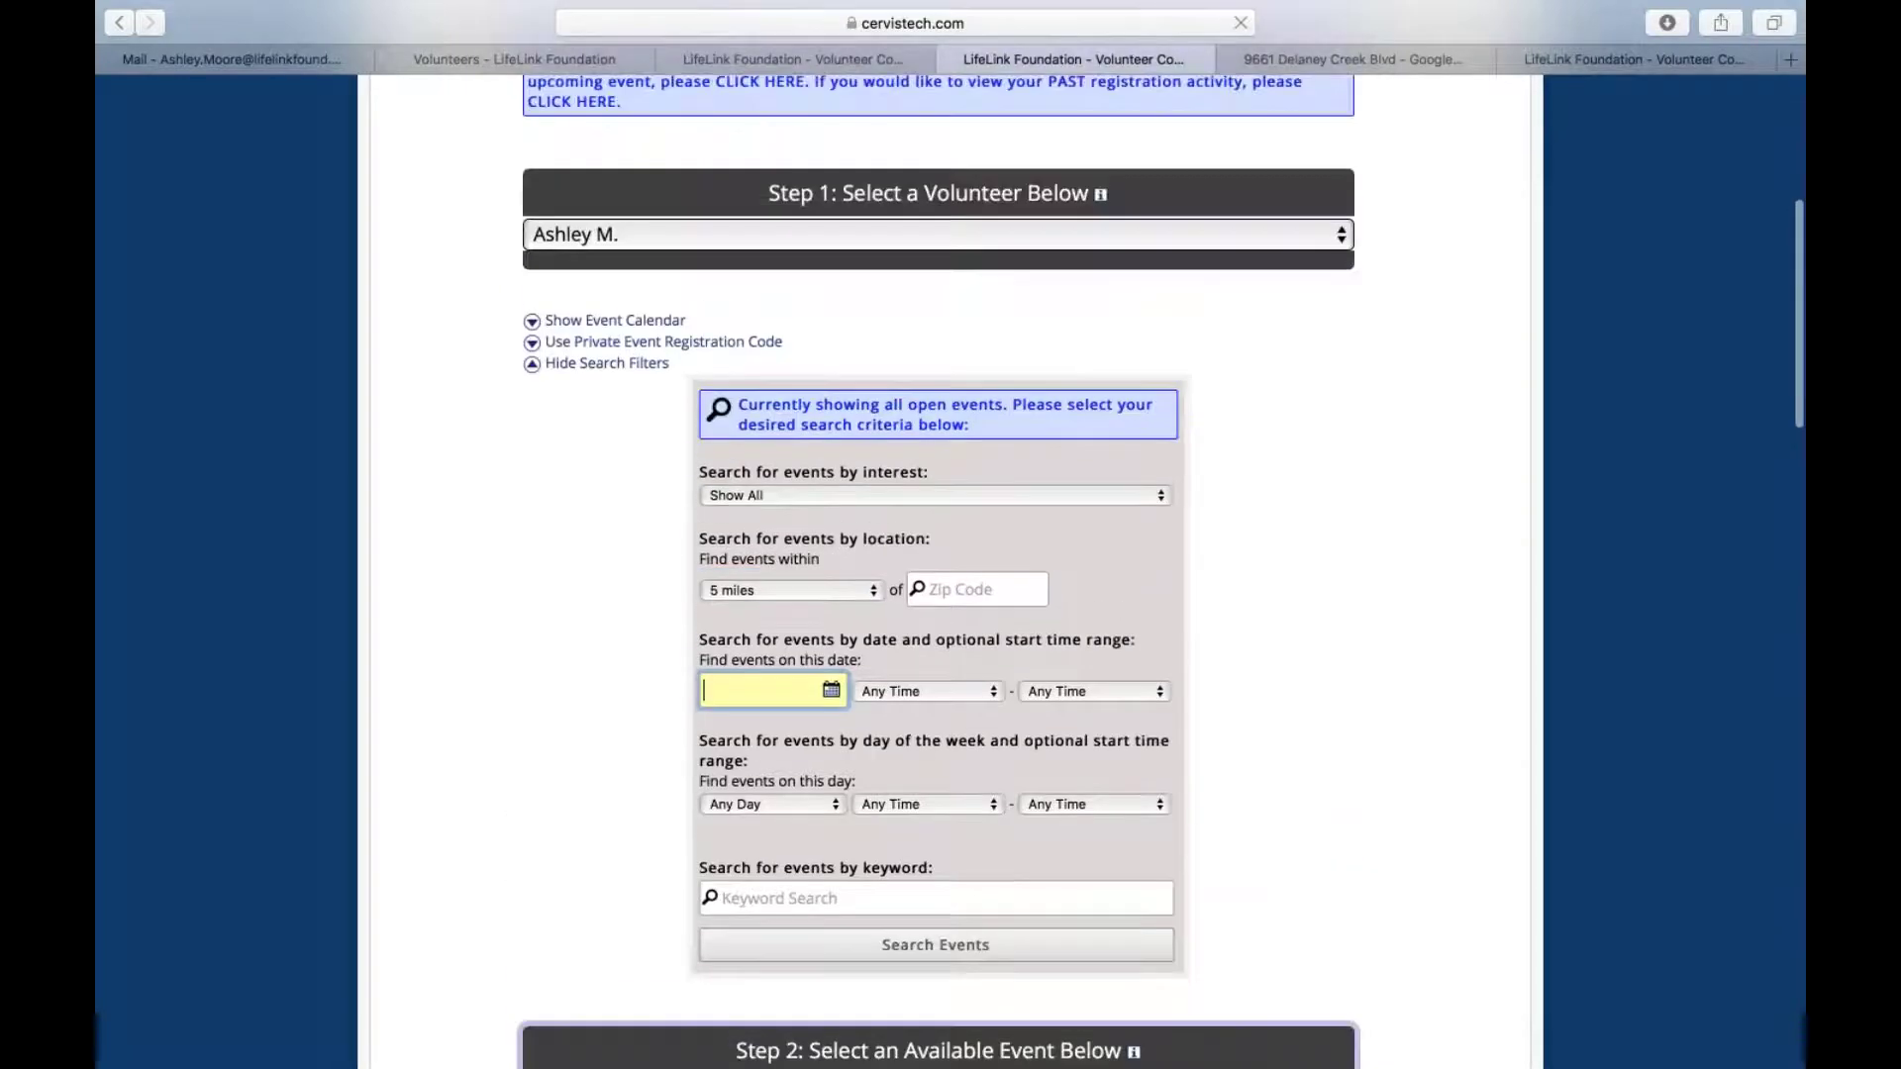
pyautogui.scroll(-7, 831, 619)
pyautogui.scroll(7, 830, 620)
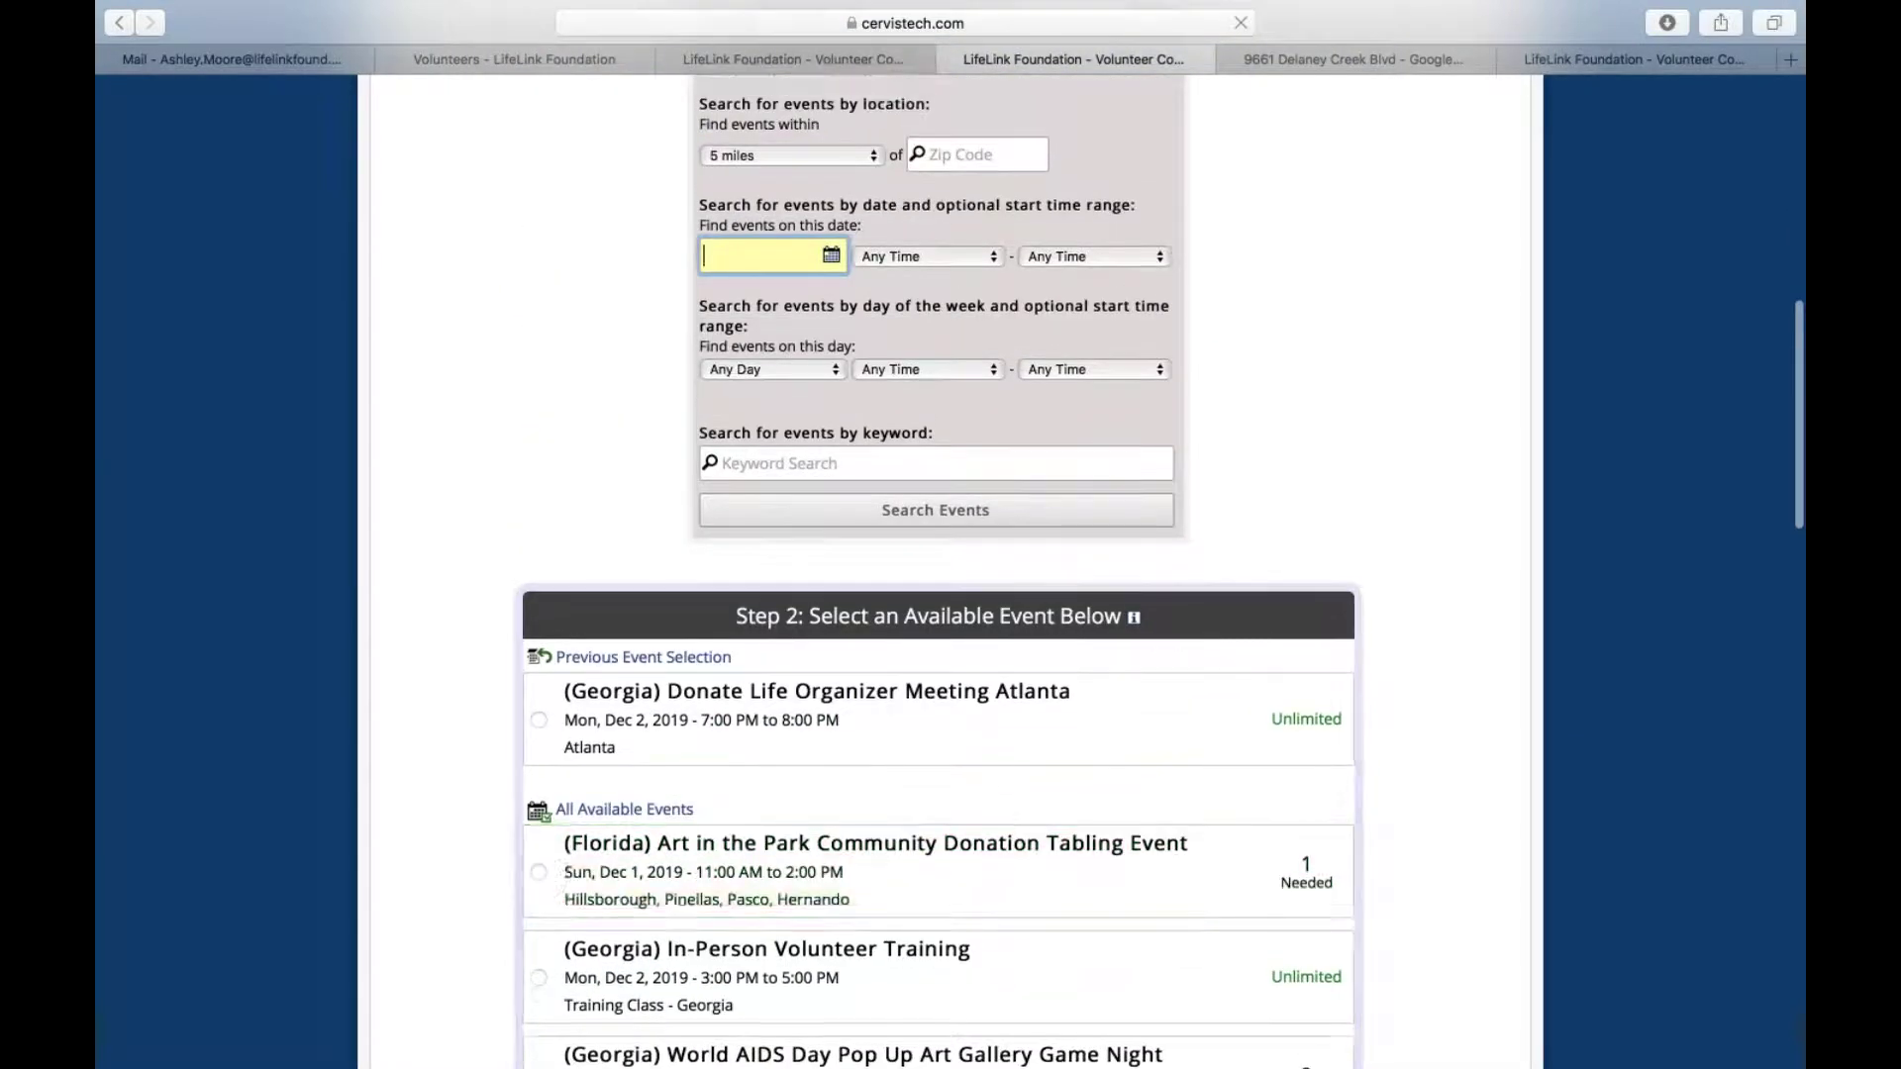
pyautogui.click(619, 391)
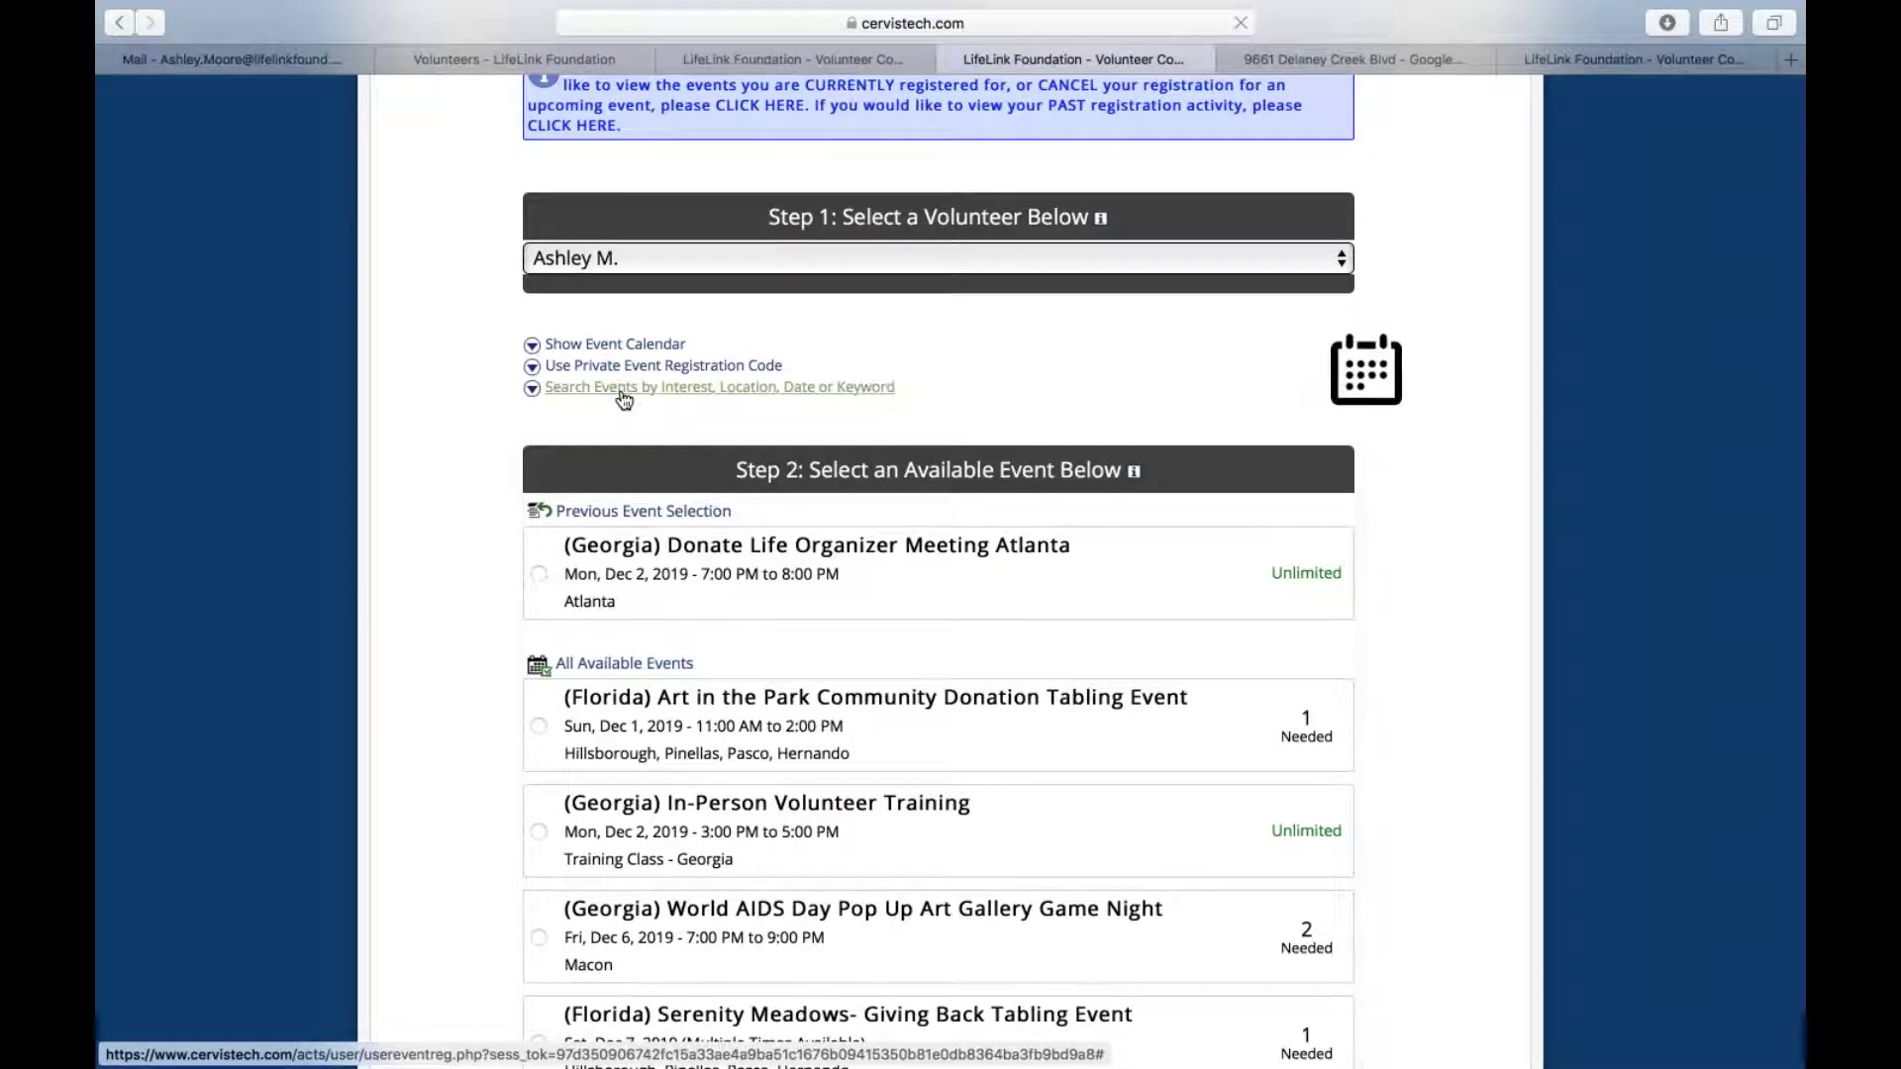
pyautogui.scroll(2, 623, 399)
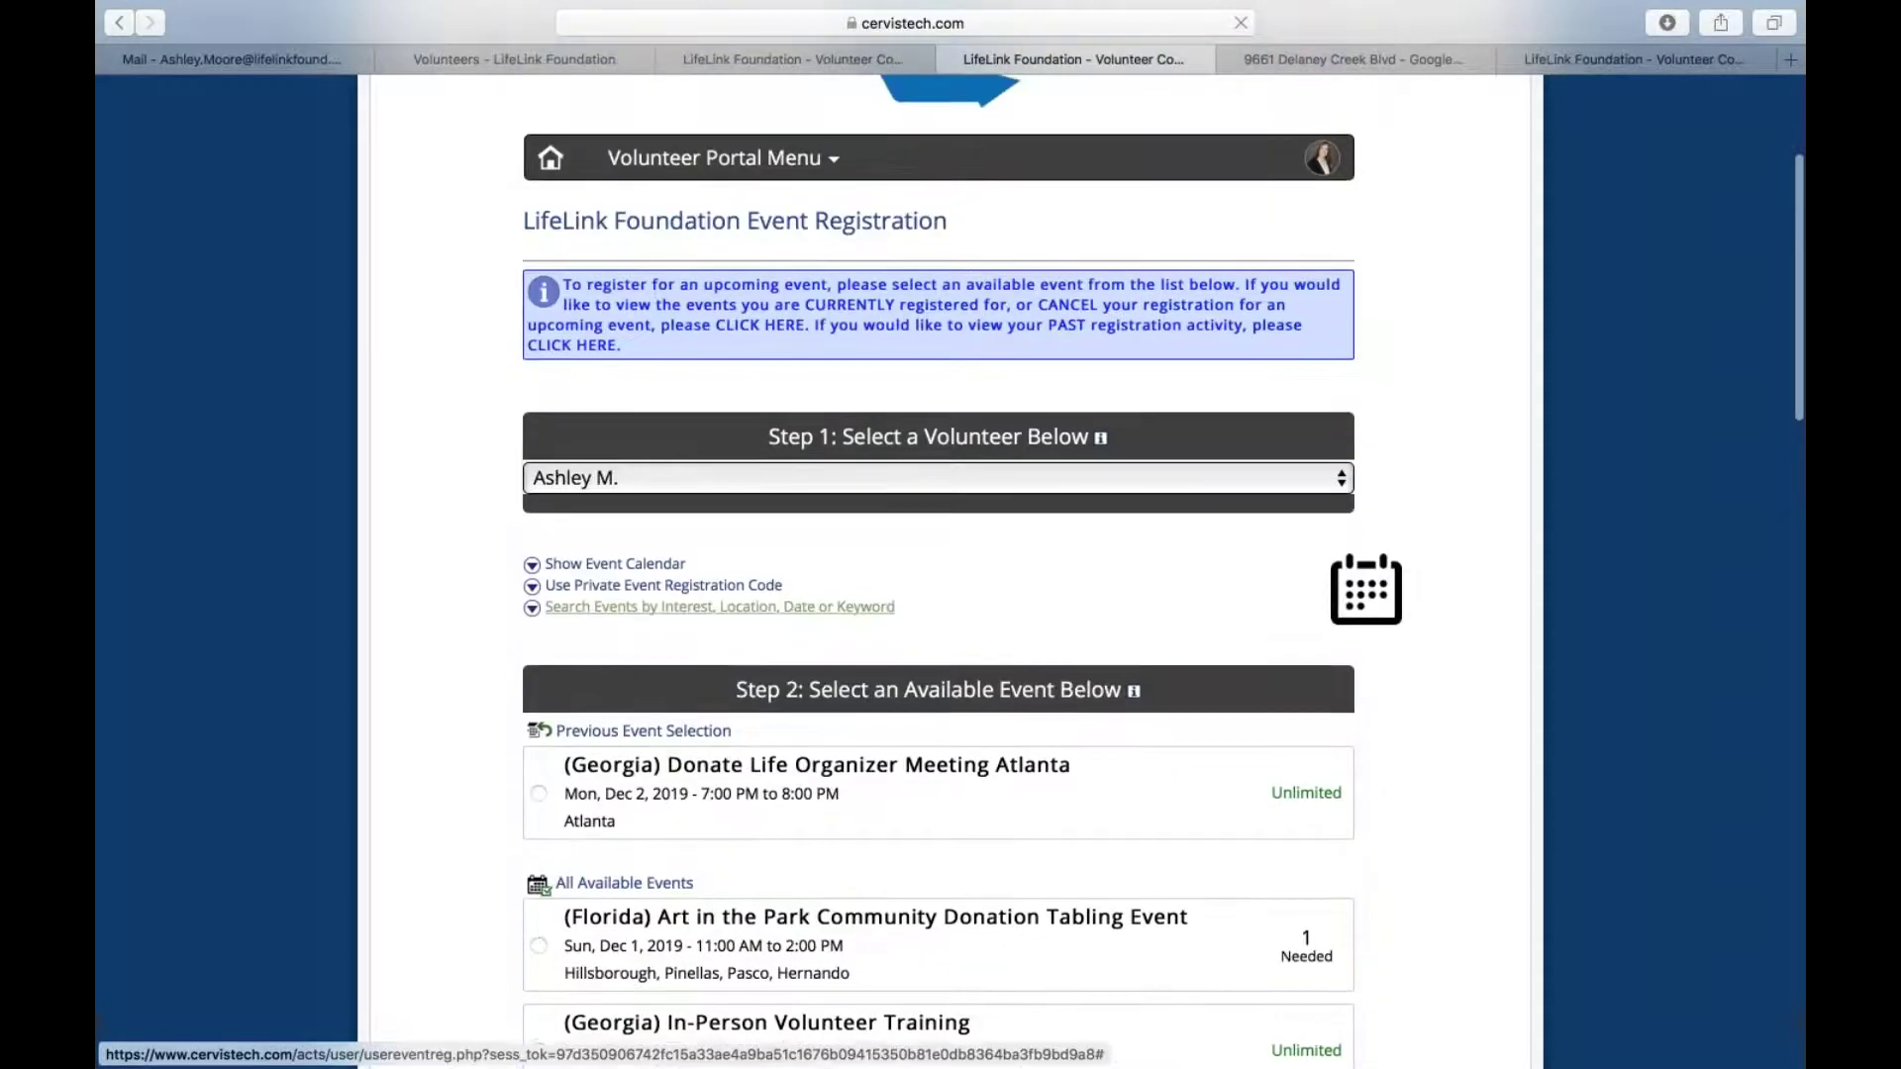
pyautogui.scroll(1, 715, 222)
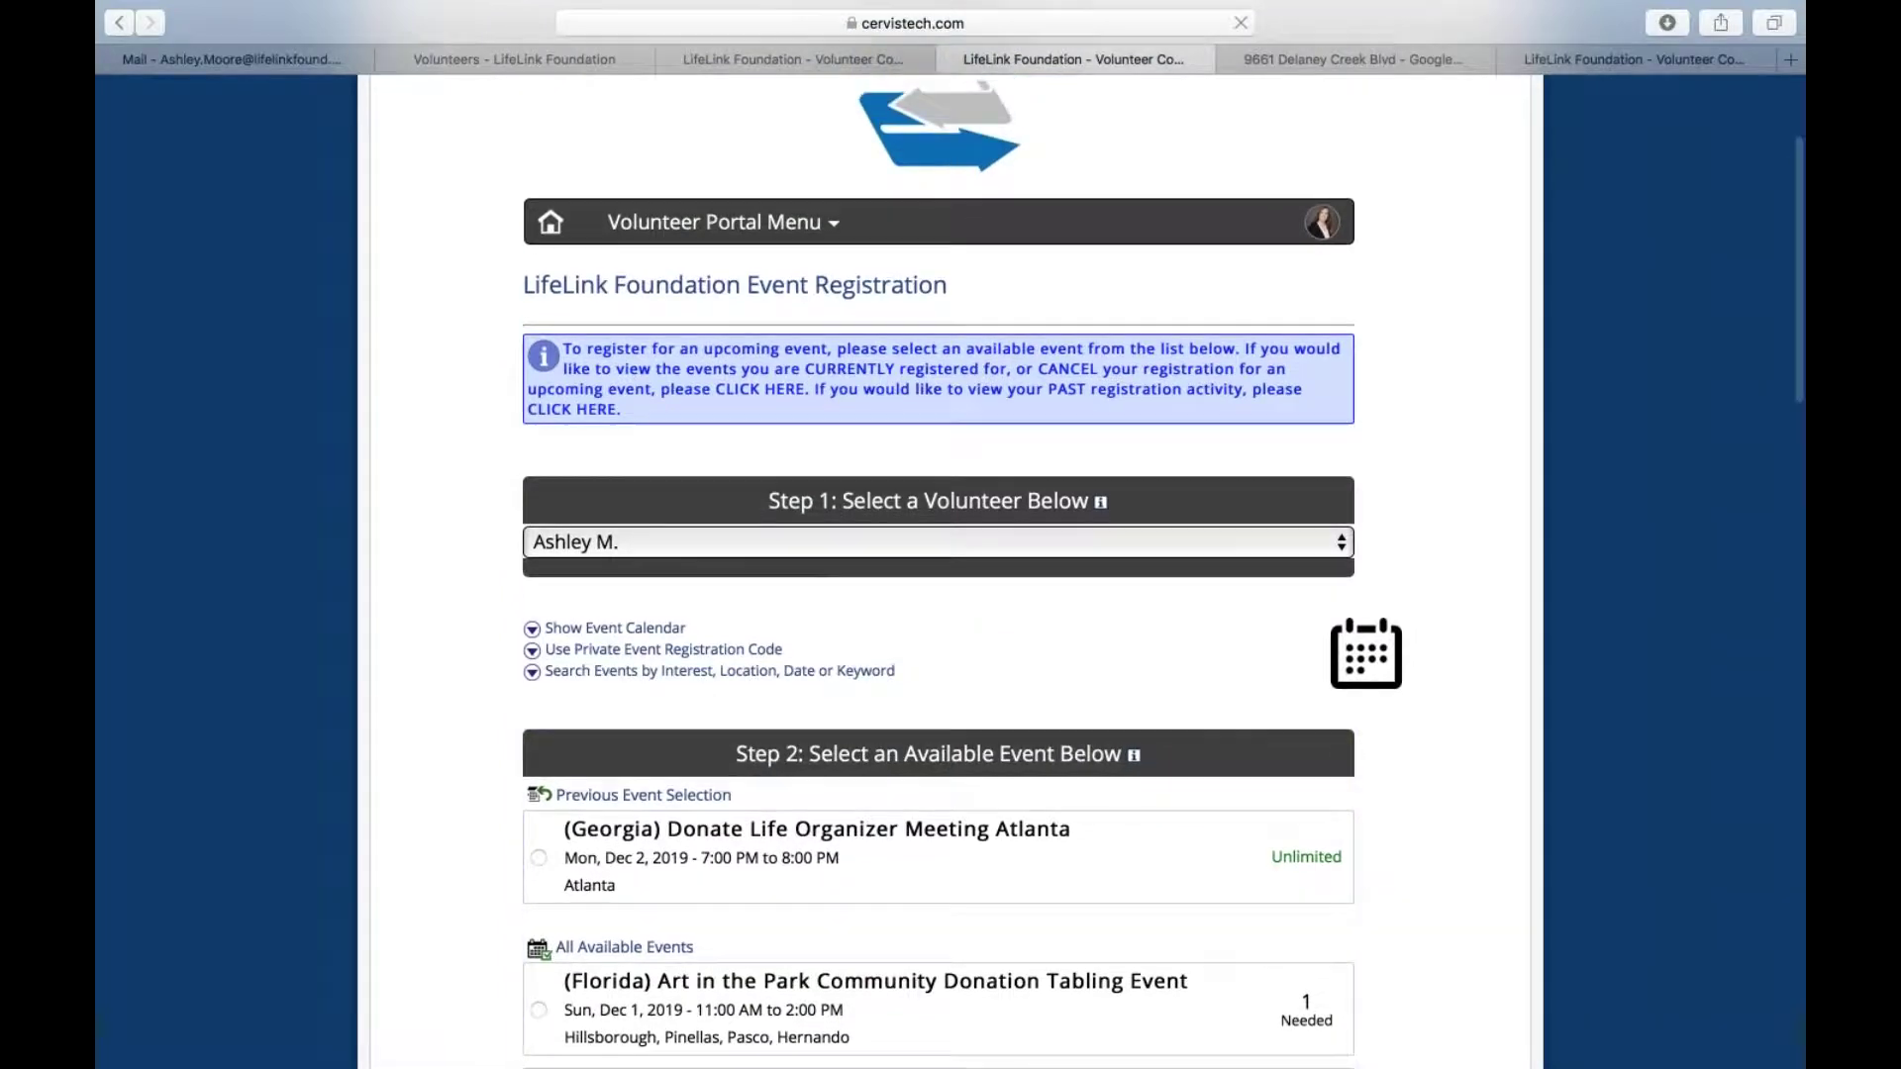
pyautogui.click(714, 222)
pyautogui.click(638, 727)
pyautogui.scroll(-15, 638, 728)
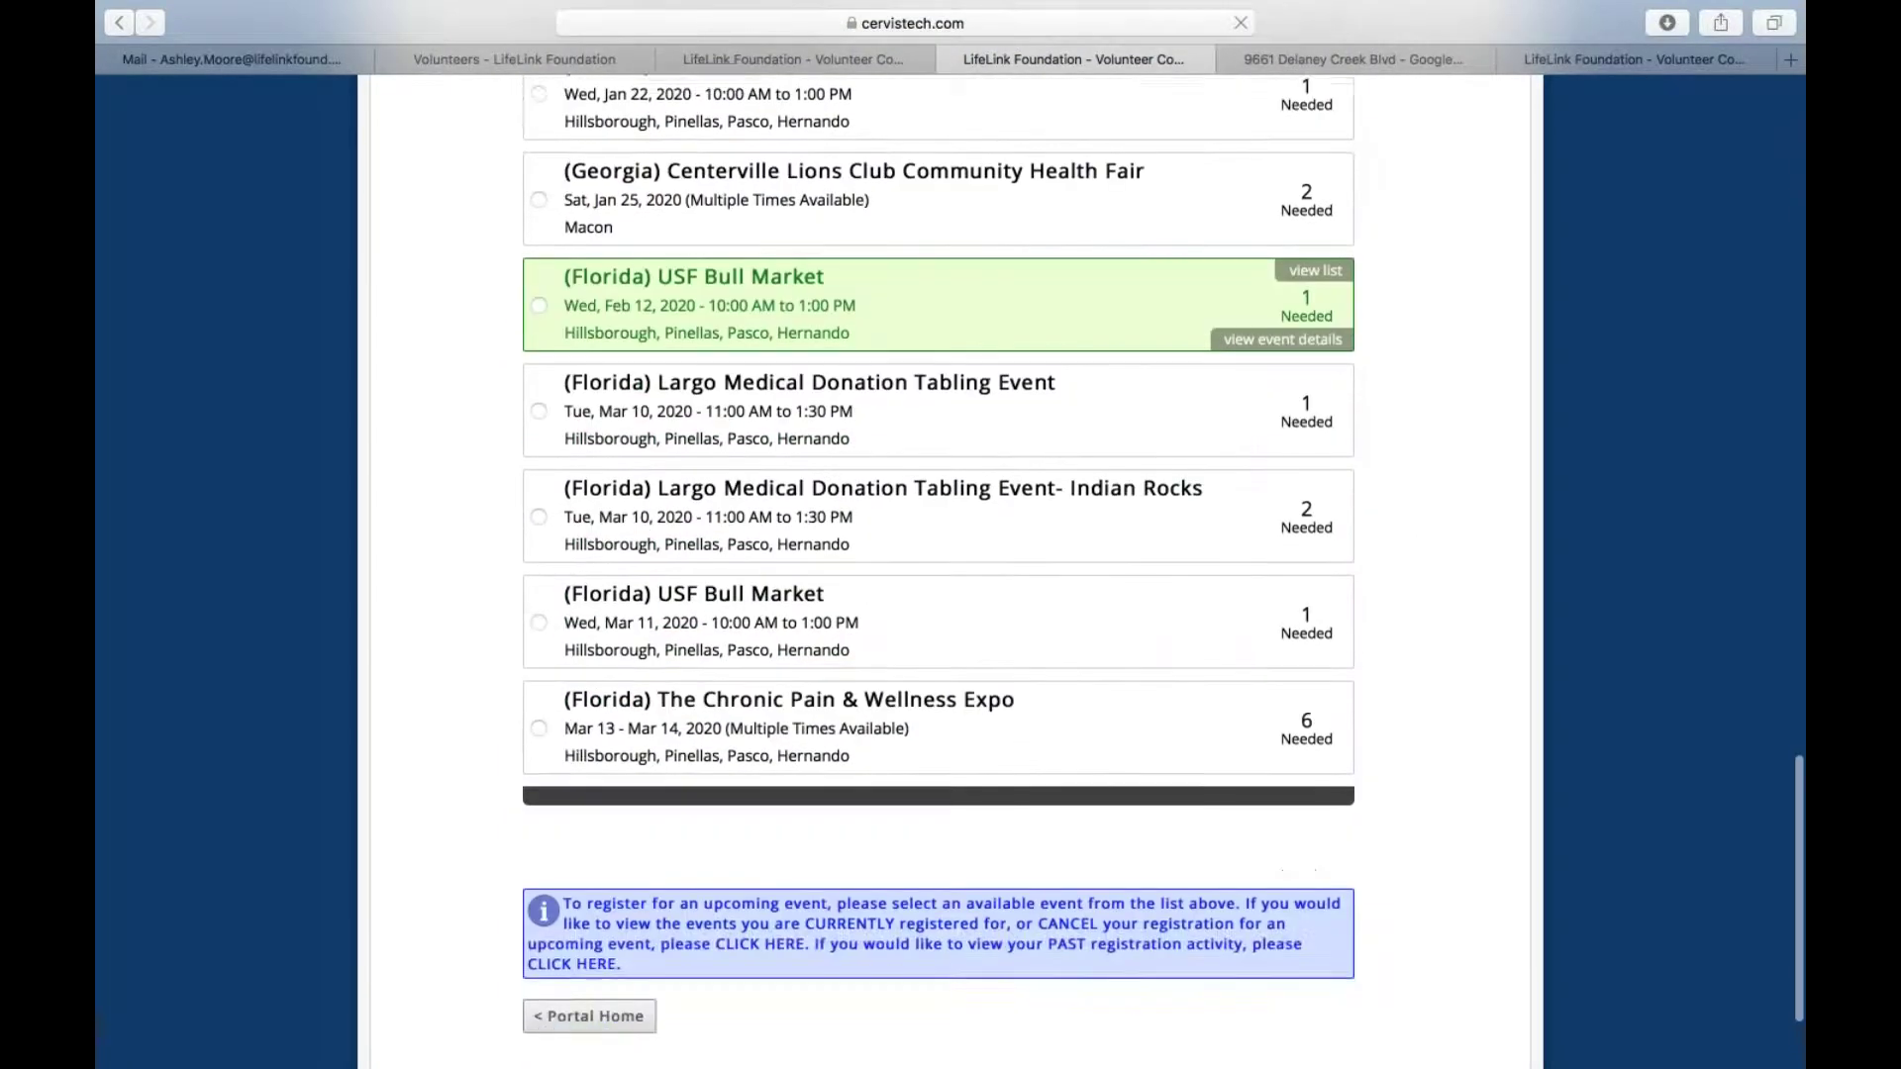
pyautogui.click(592, 849)
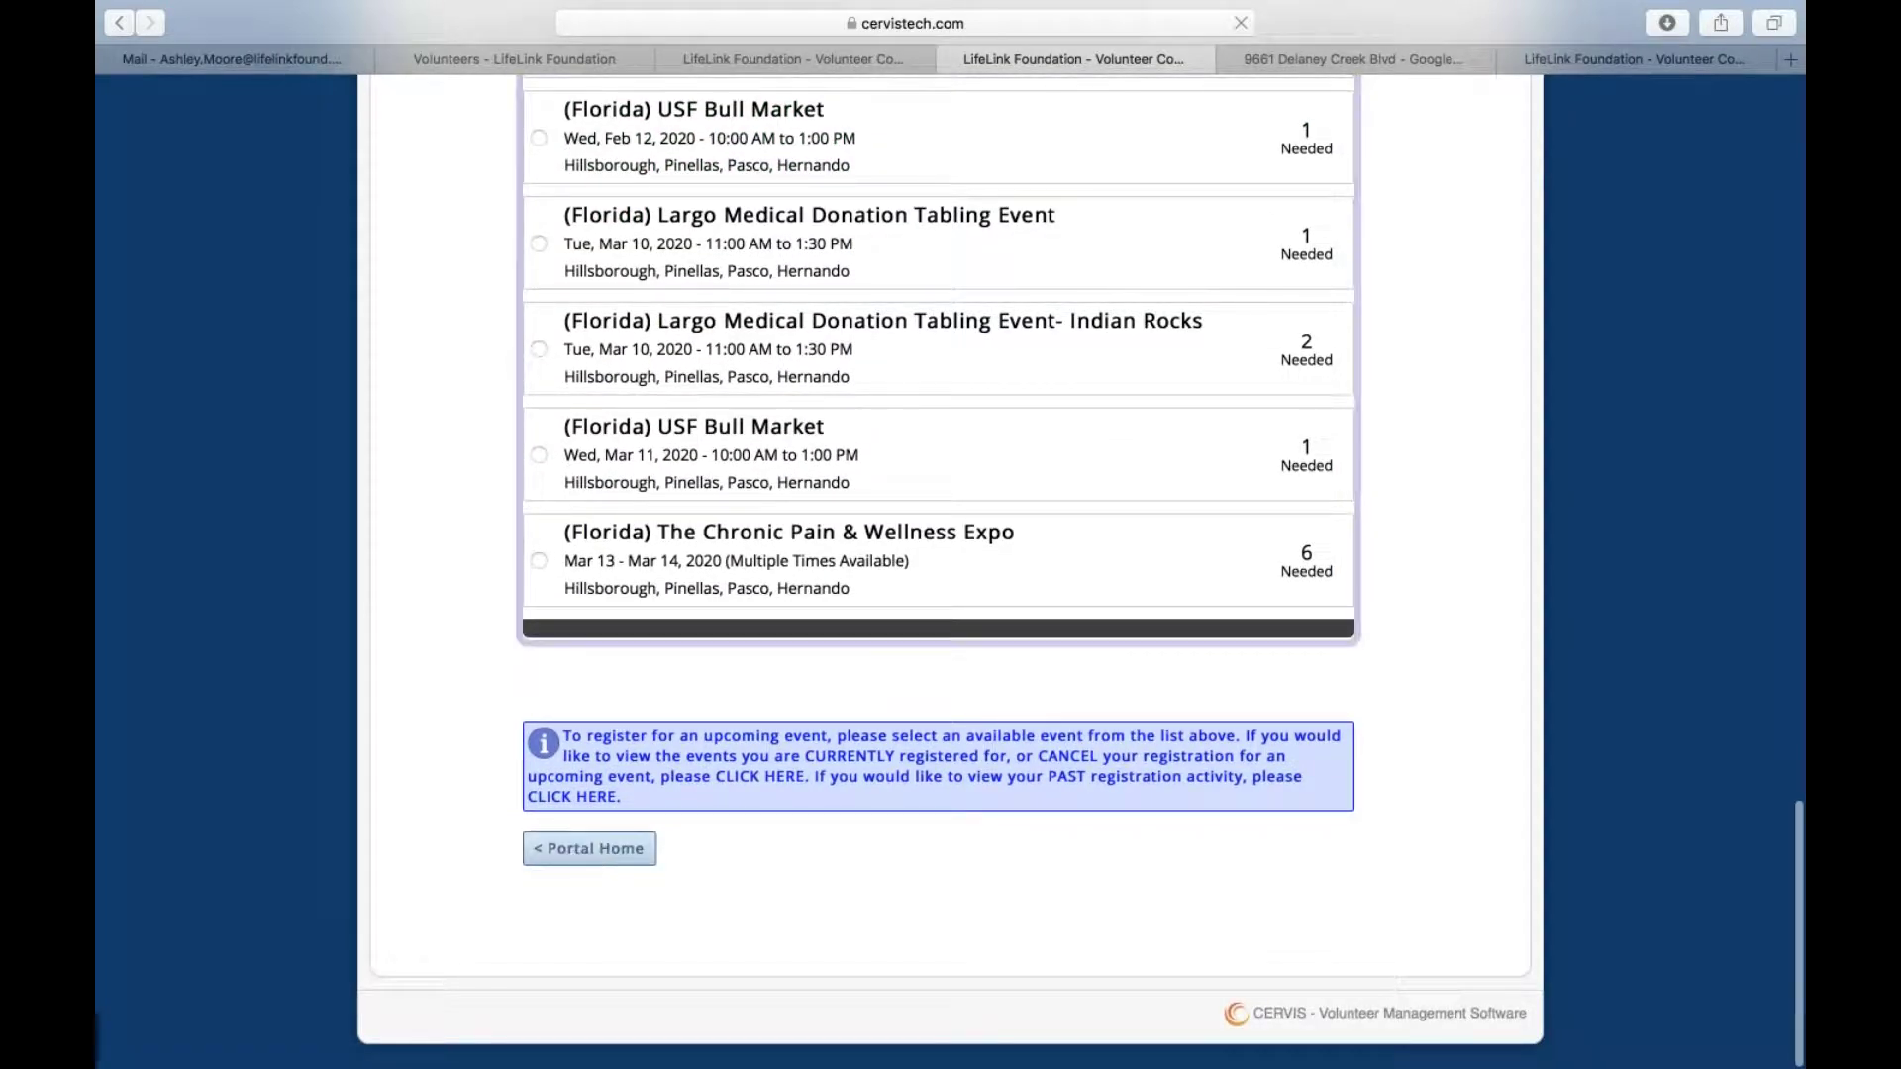
pyautogui.scroll(10, 589, 854)
pyautogui.scroll(15, 558, 452)
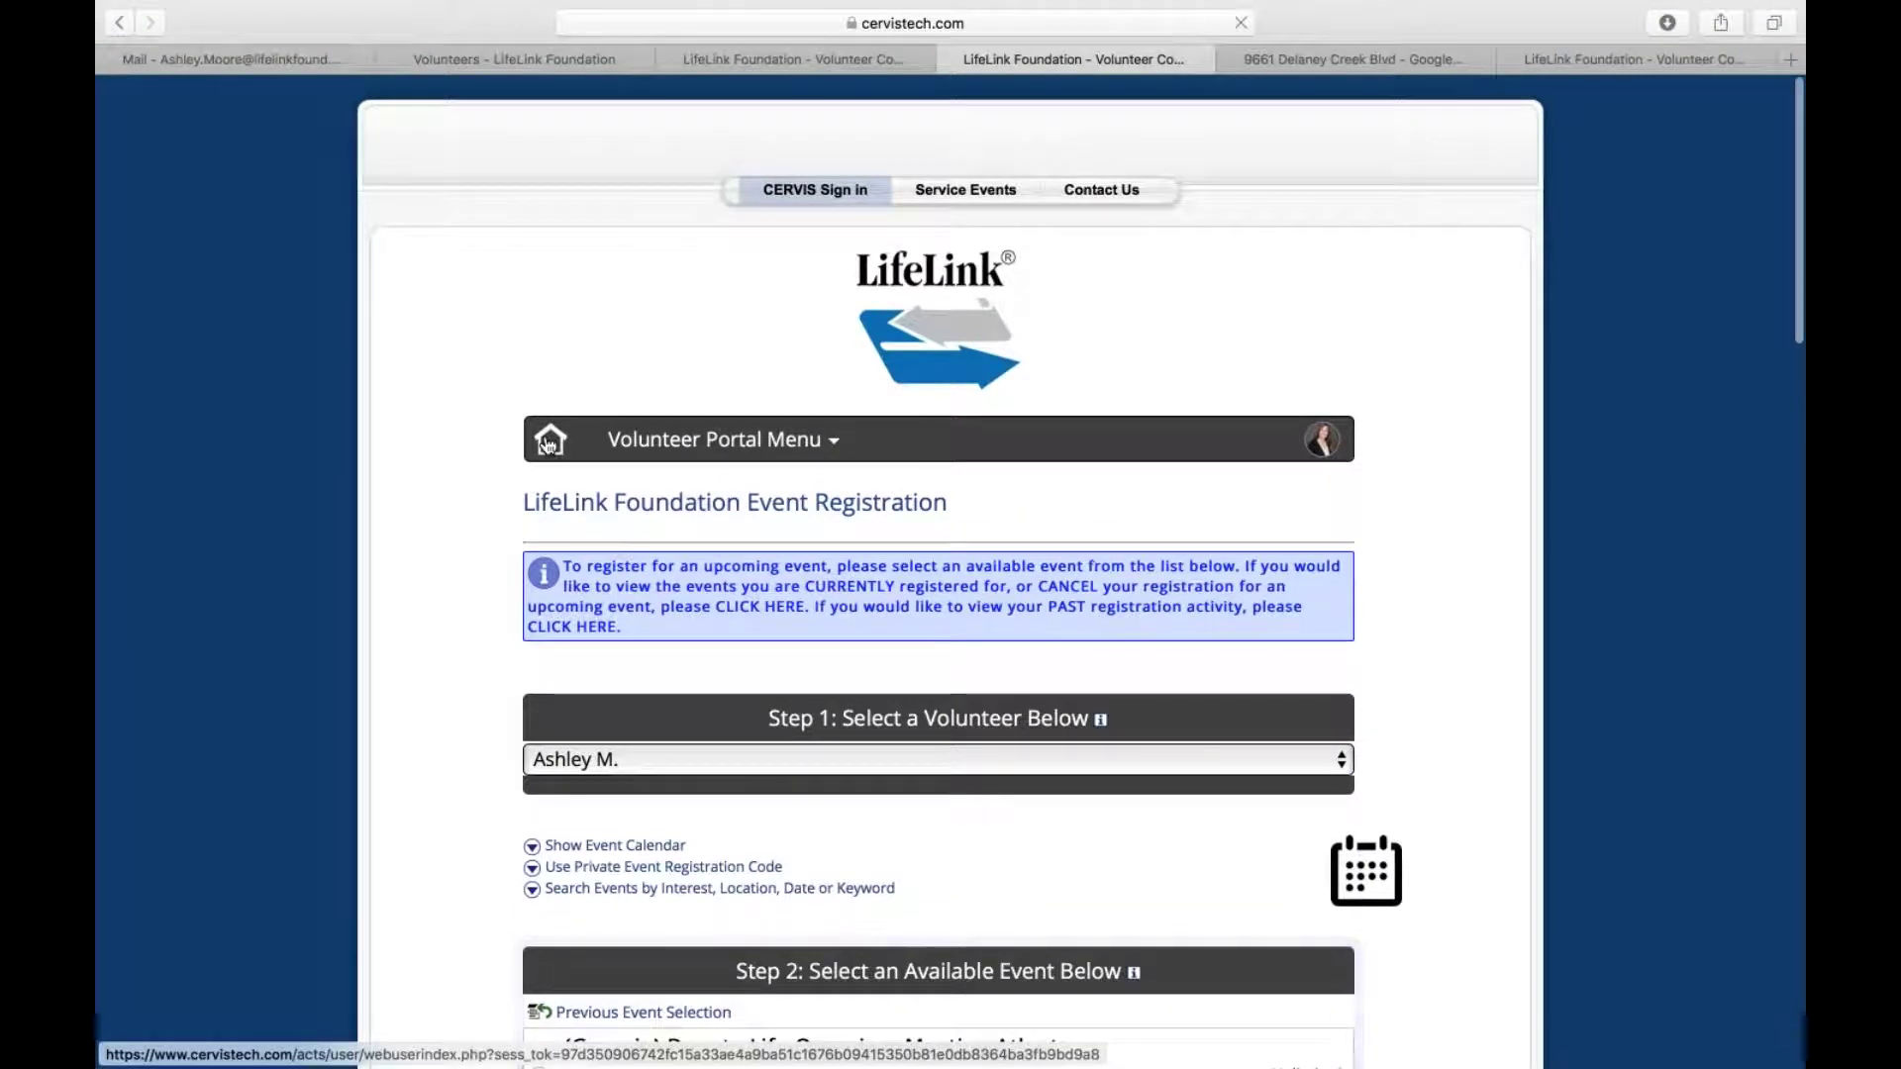
# Go from the portal home to the View or Cancel Registration list
pyautogui.click(547, 444)
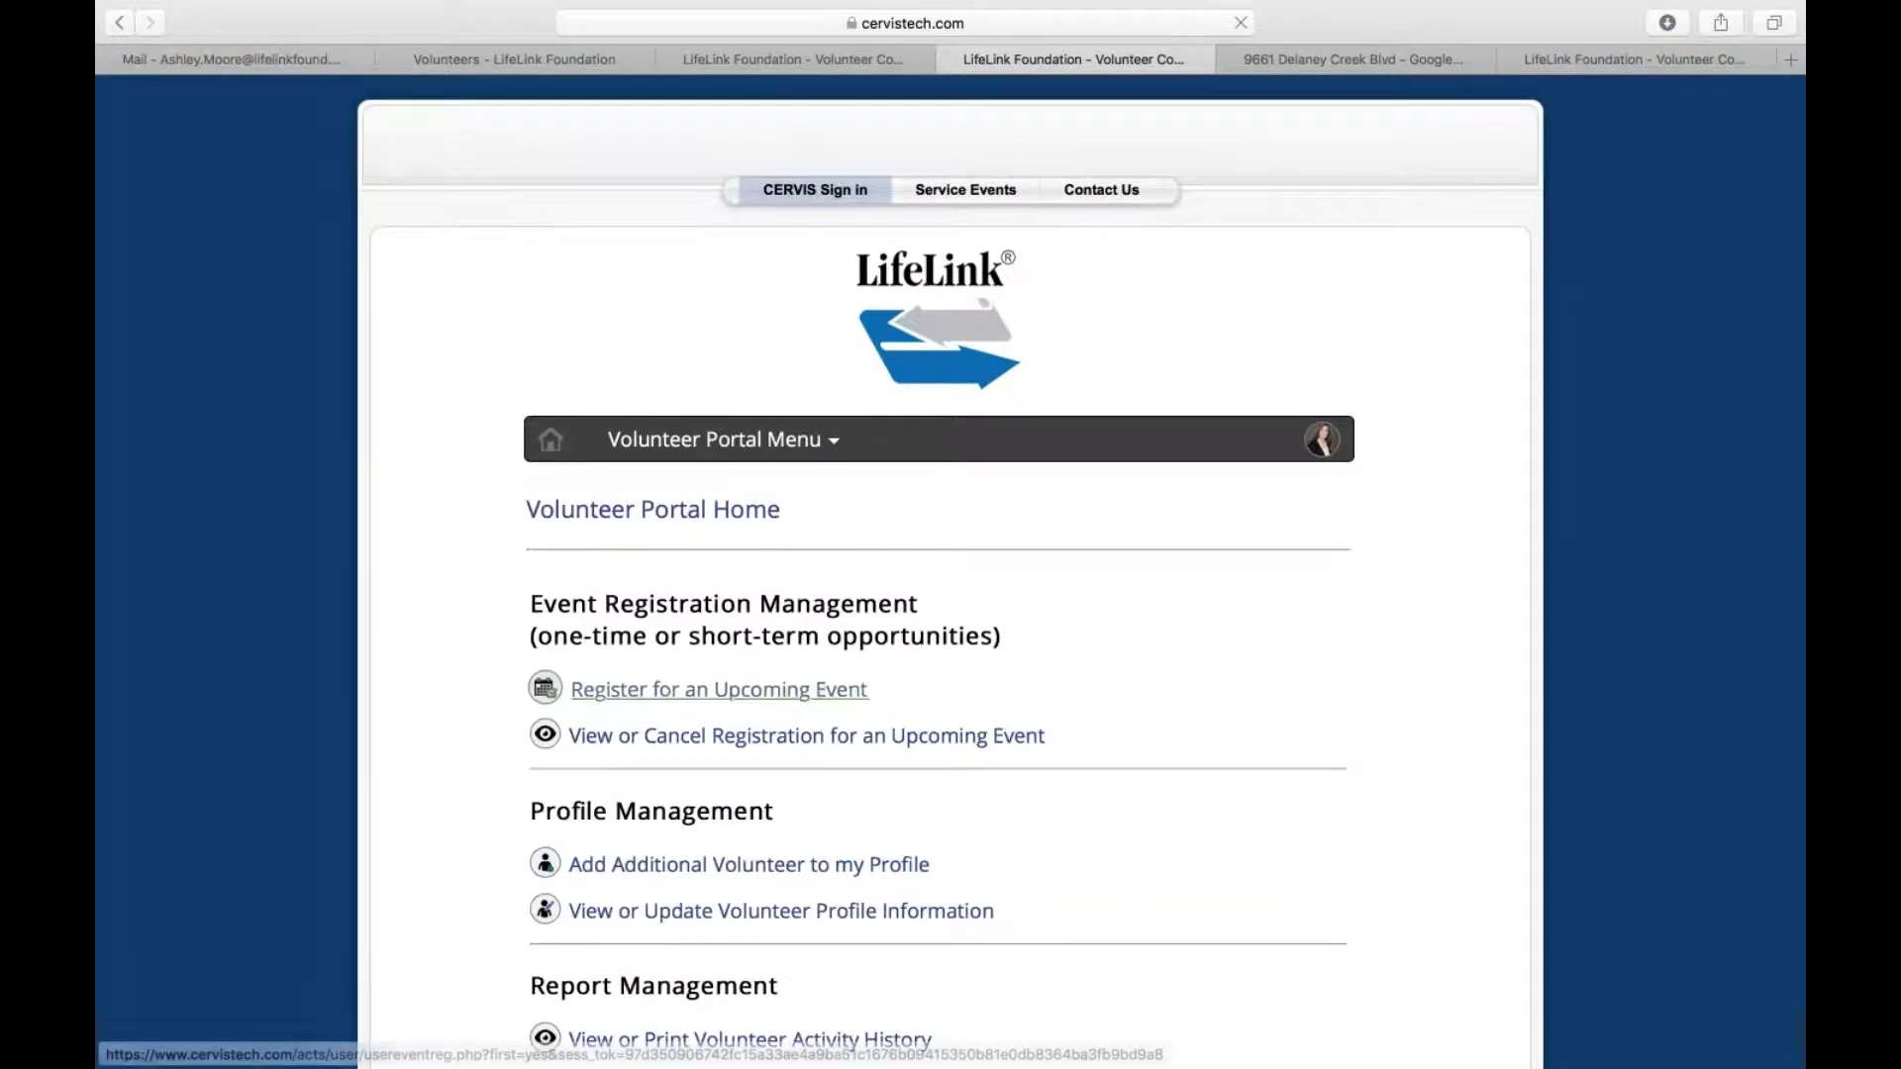
pyautogui.scroll(-3, 713, 692)
pyautogui.scroll(-2, 713, 594)
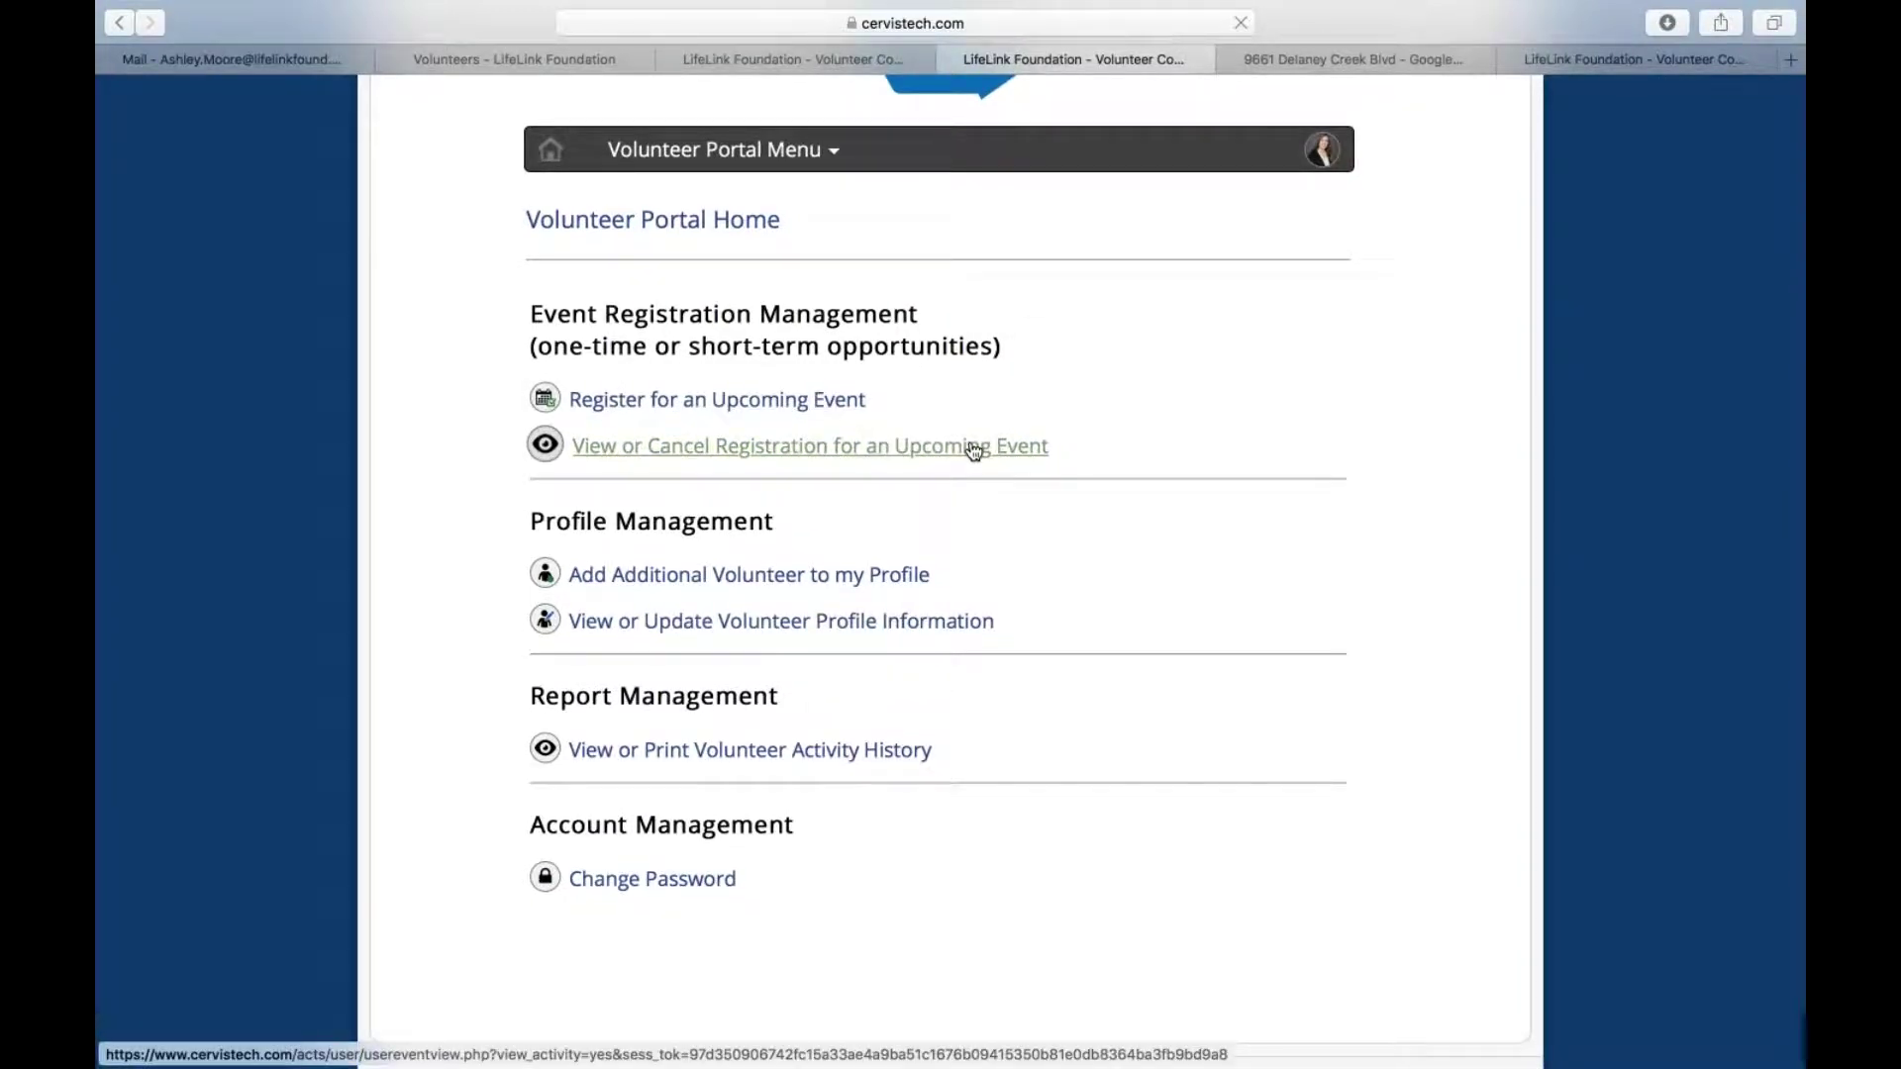
pyautogui.click(667, 452)
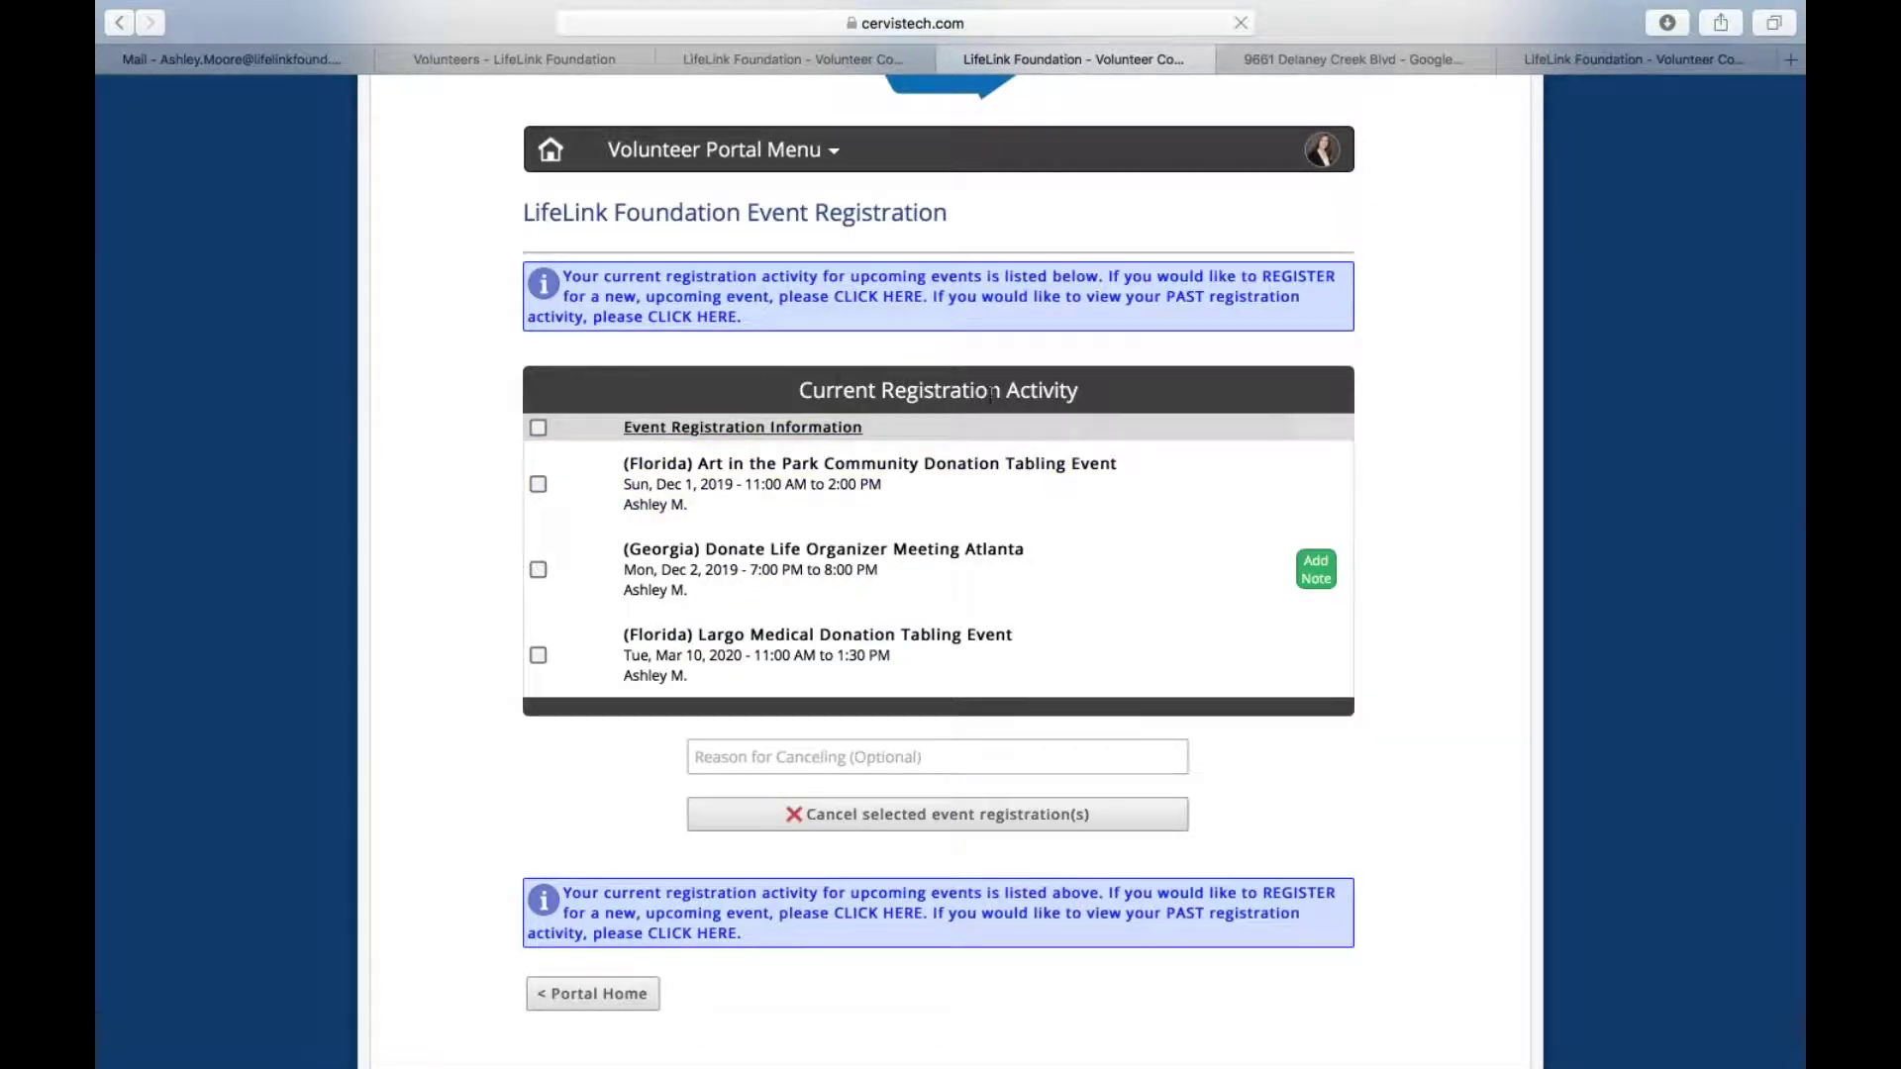
pyautogui.scroll(2, 1042, 396)
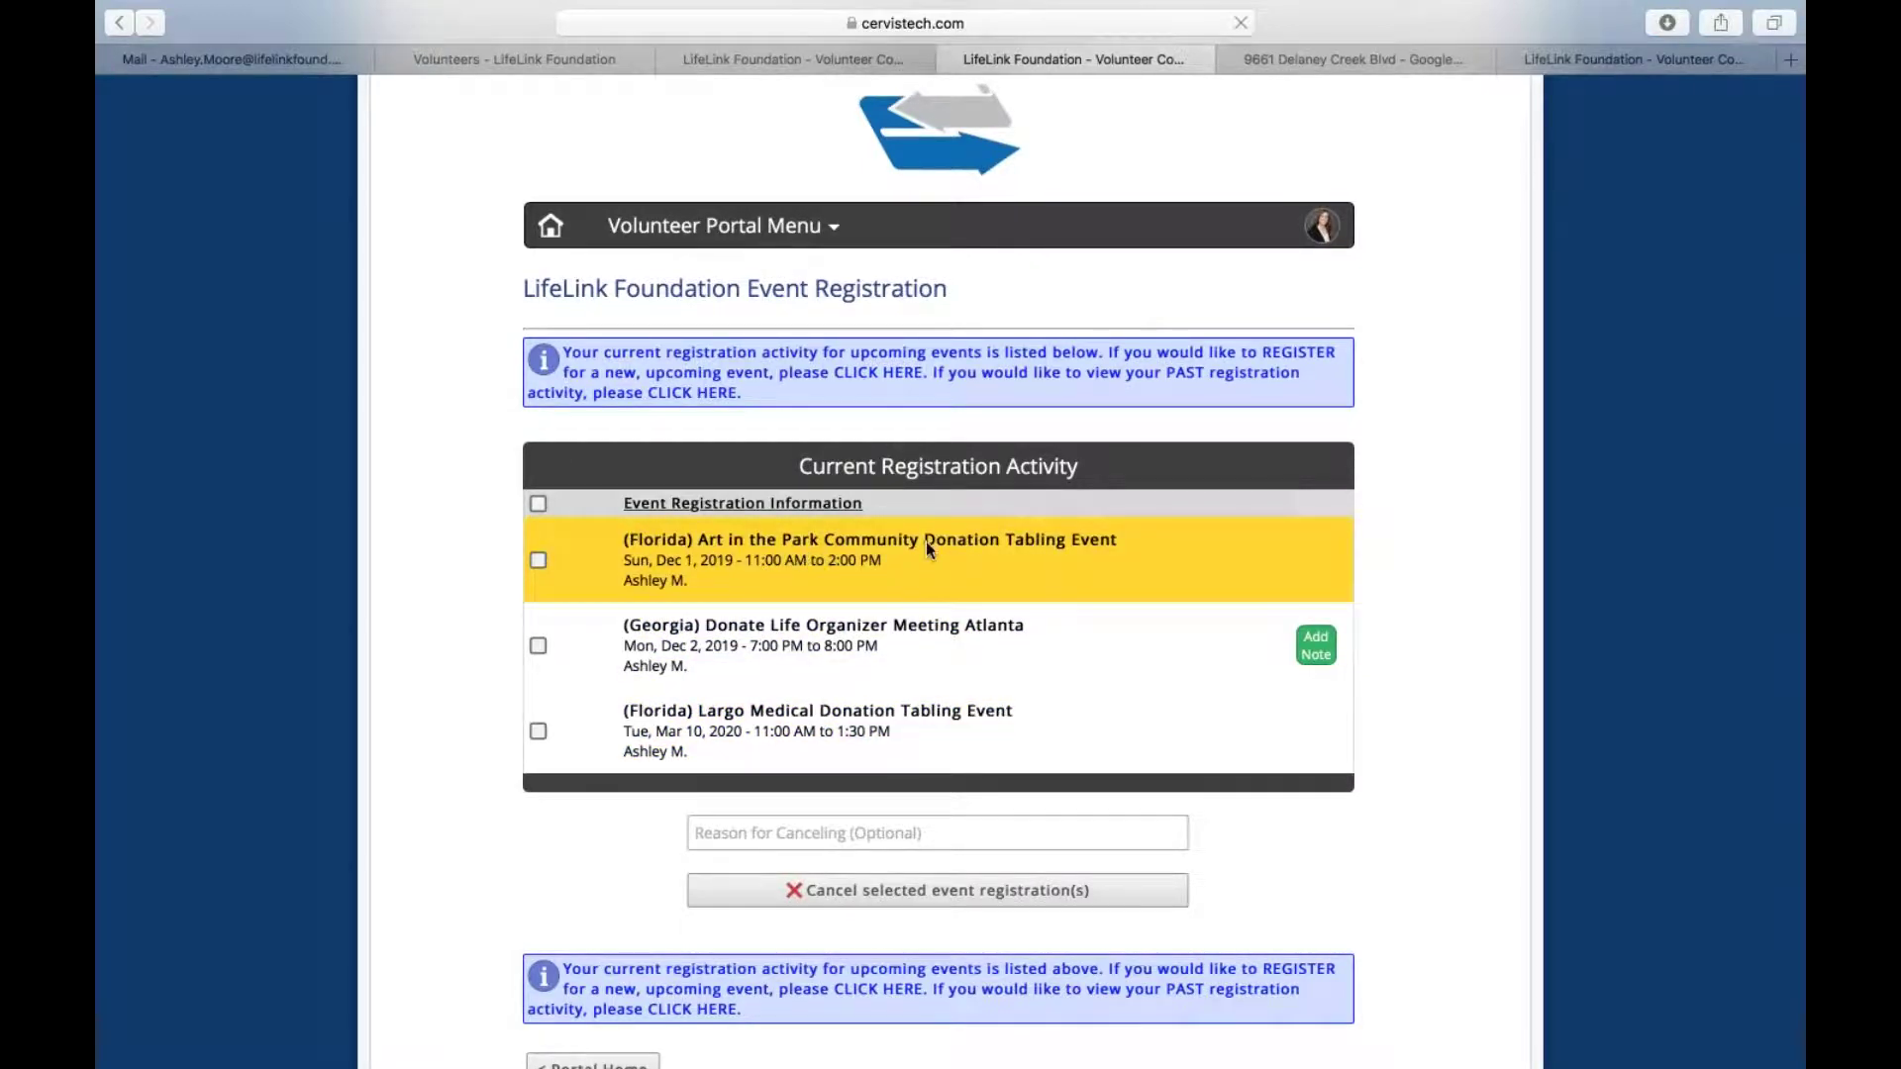
# Tick the Art in the Park registration and enter 'sick' as the cancellation reason
pyautogui.click(539, 563)
pyautogui.click(788, 837)
pyautogui.write('sick')
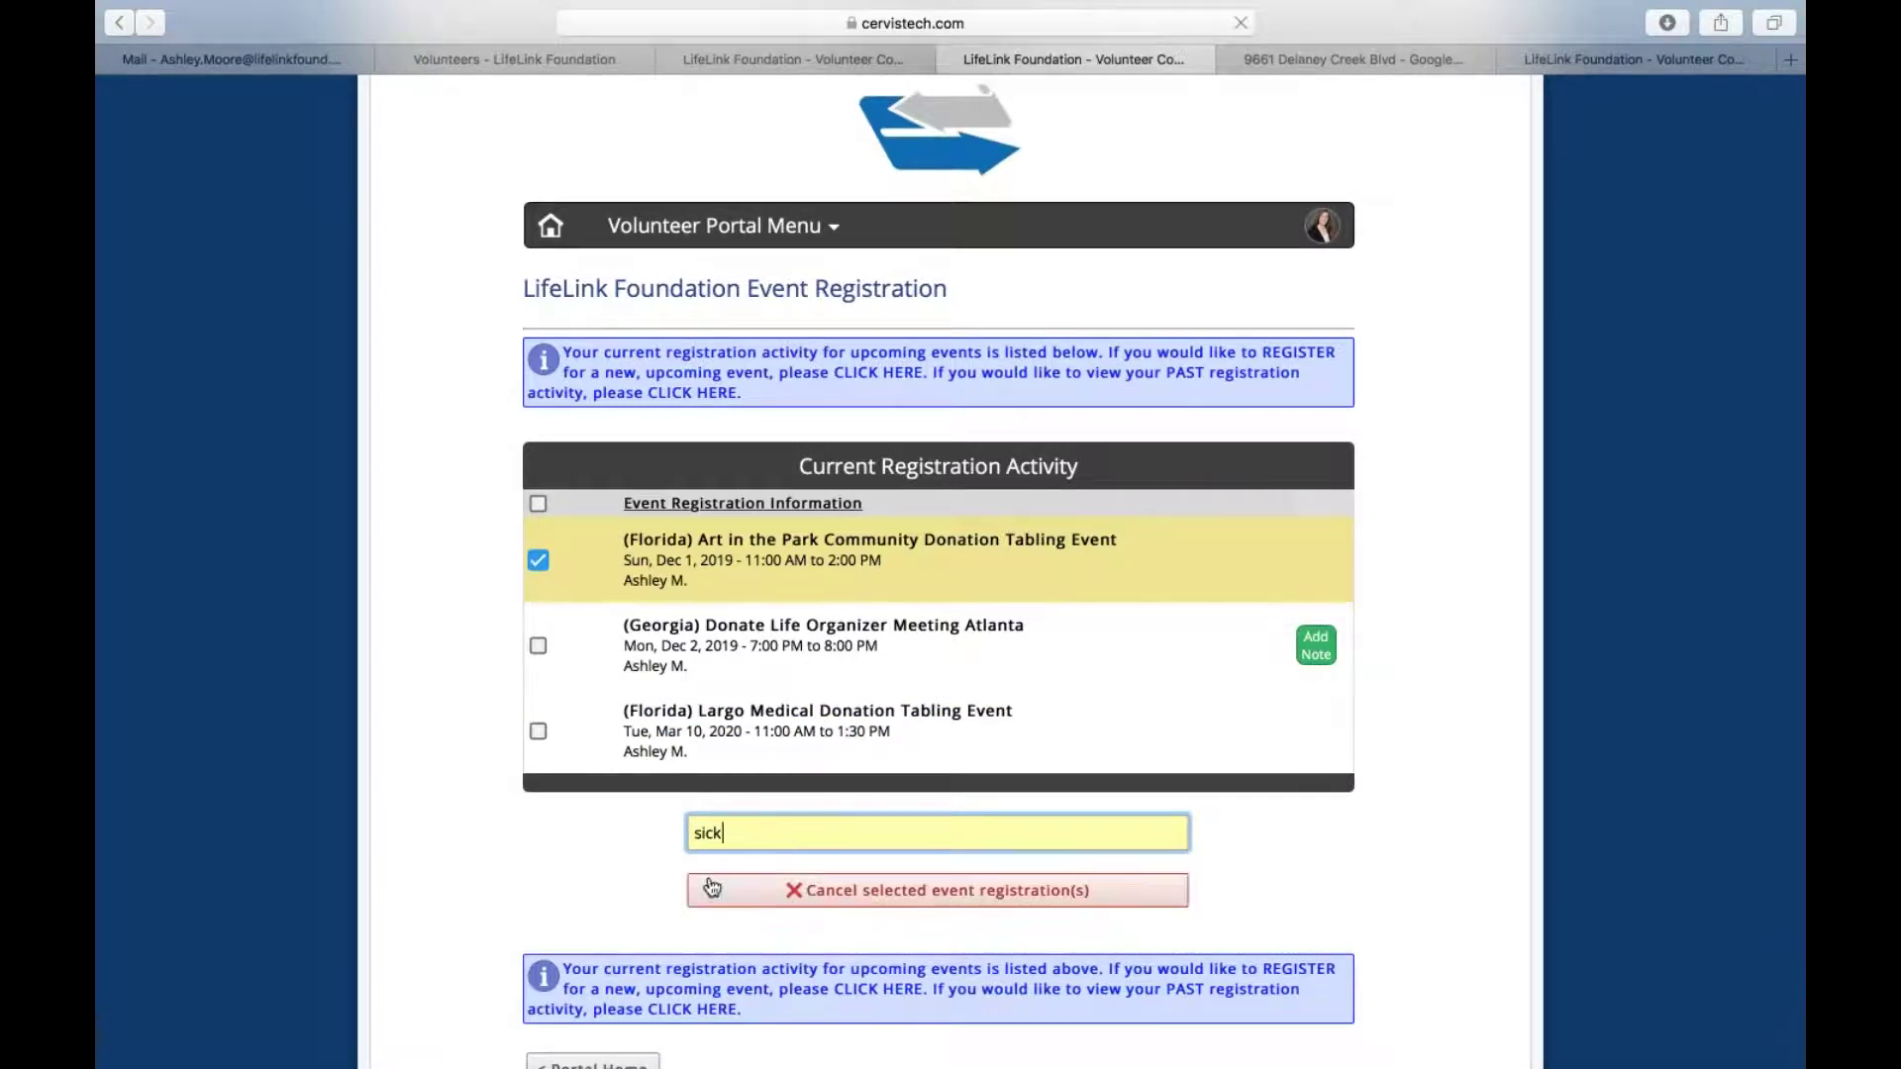
# Cancel the selected Art in the Park registration and confirm the cancellation
pyautogui.click(867, 894)
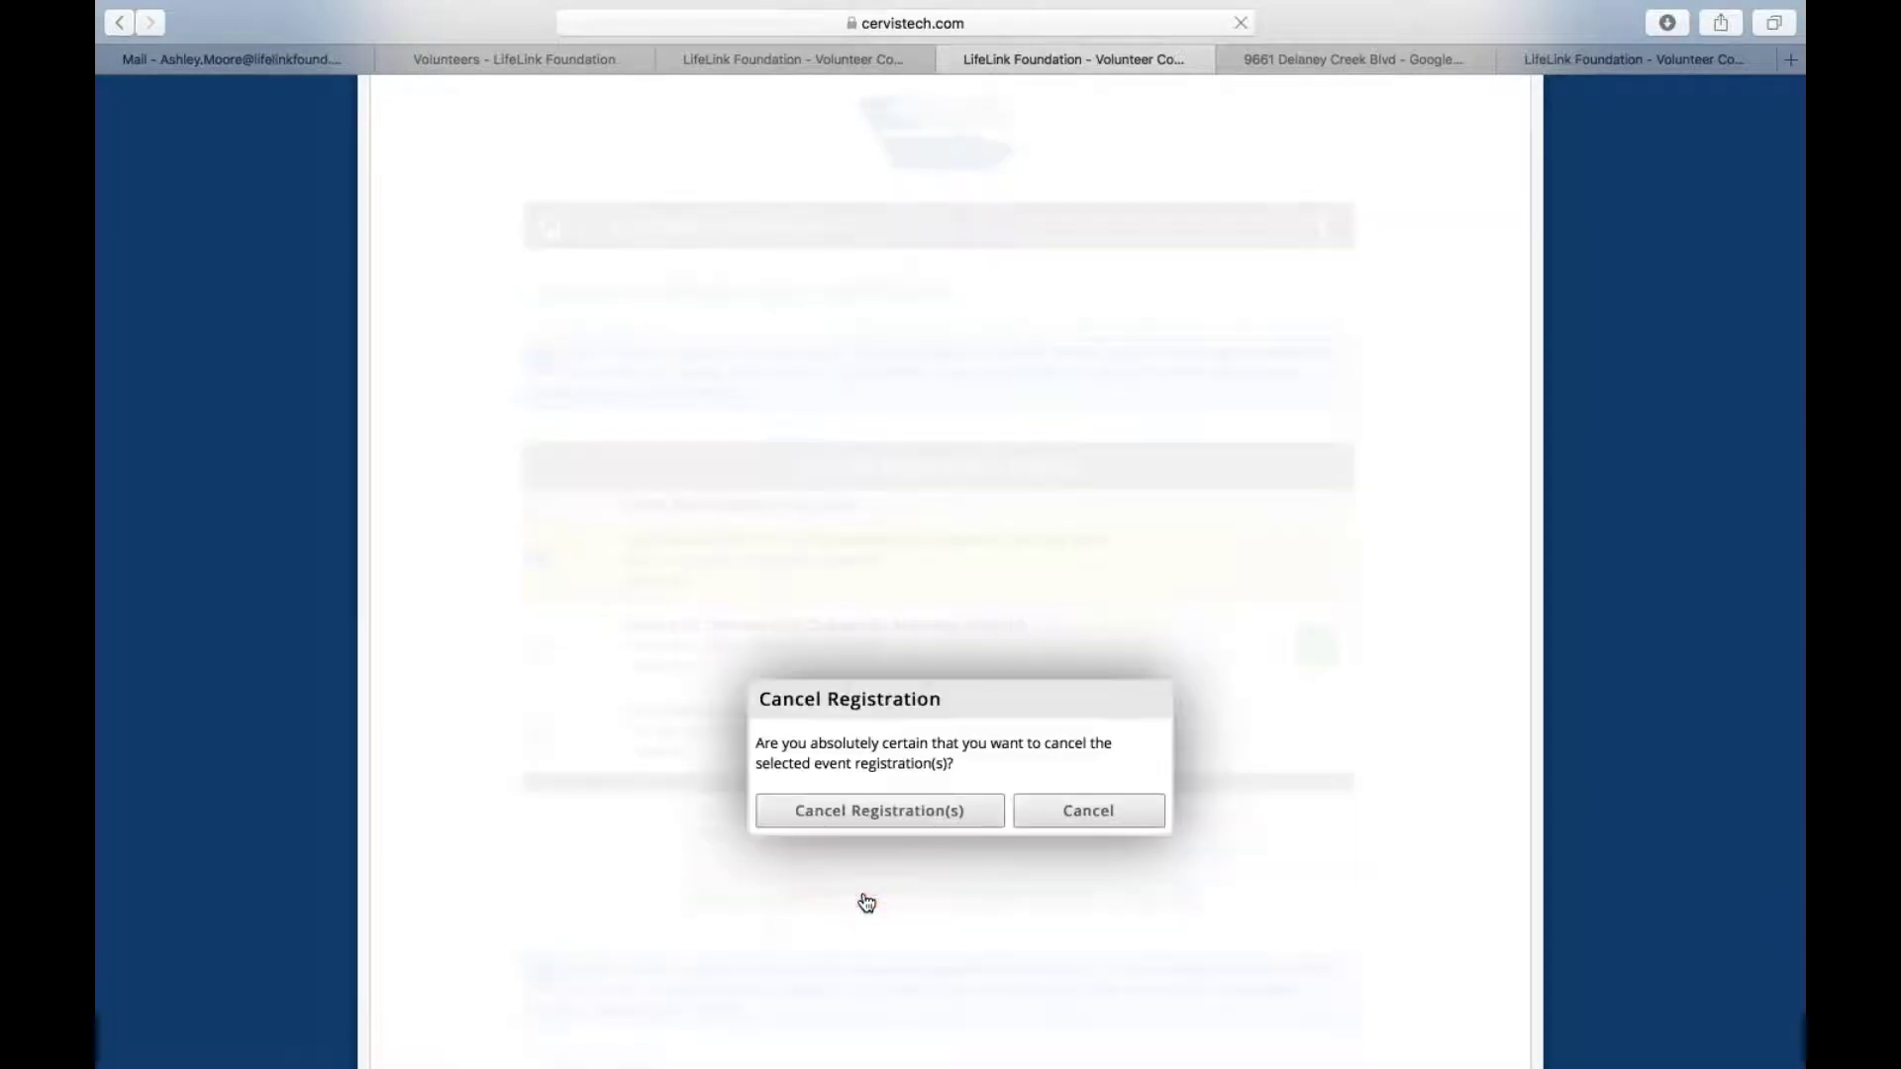
pyautogui.click(863, 812)
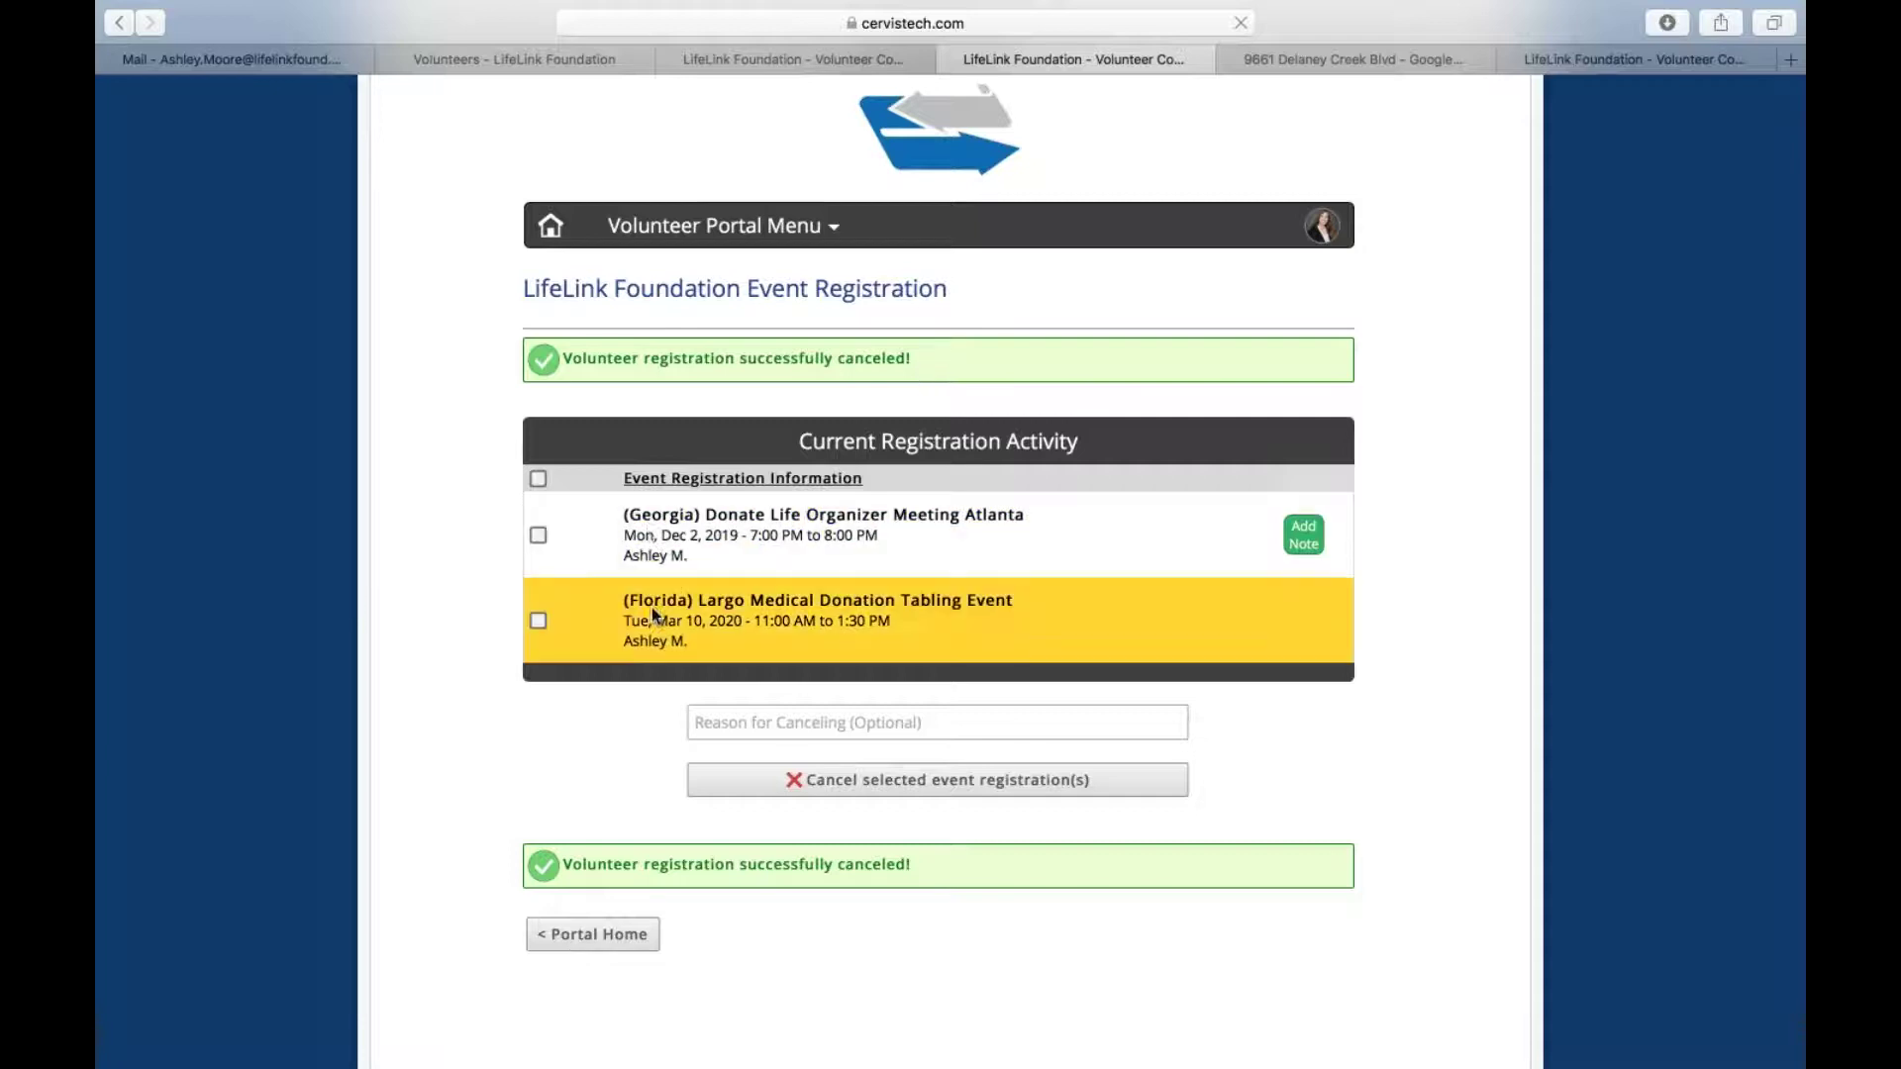
# Select both remaining registrations: the Atlanta organizer meeting and the Largo tabling event
pyautogui.click(538, 482)
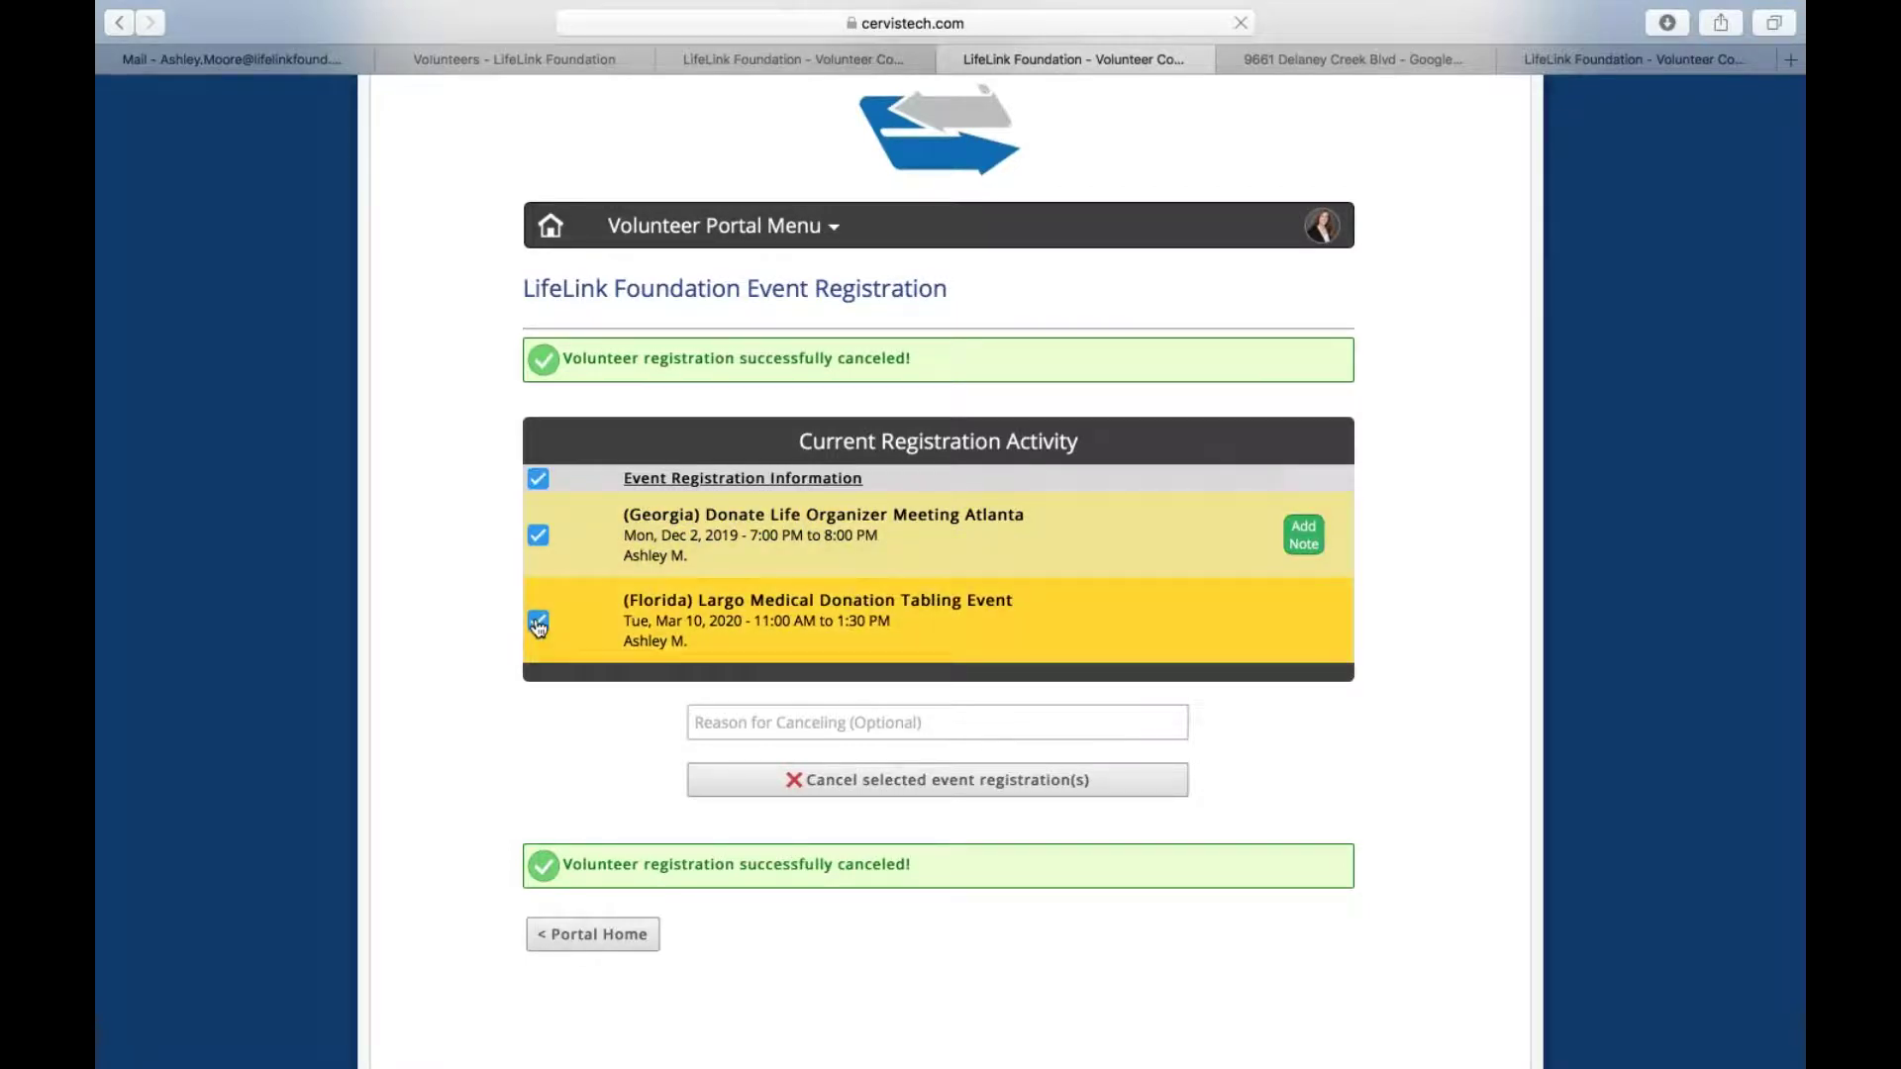
pyautogui.click(538, 622)
pyautogui.click(539, 536)
pyautogui.click(539, 536)
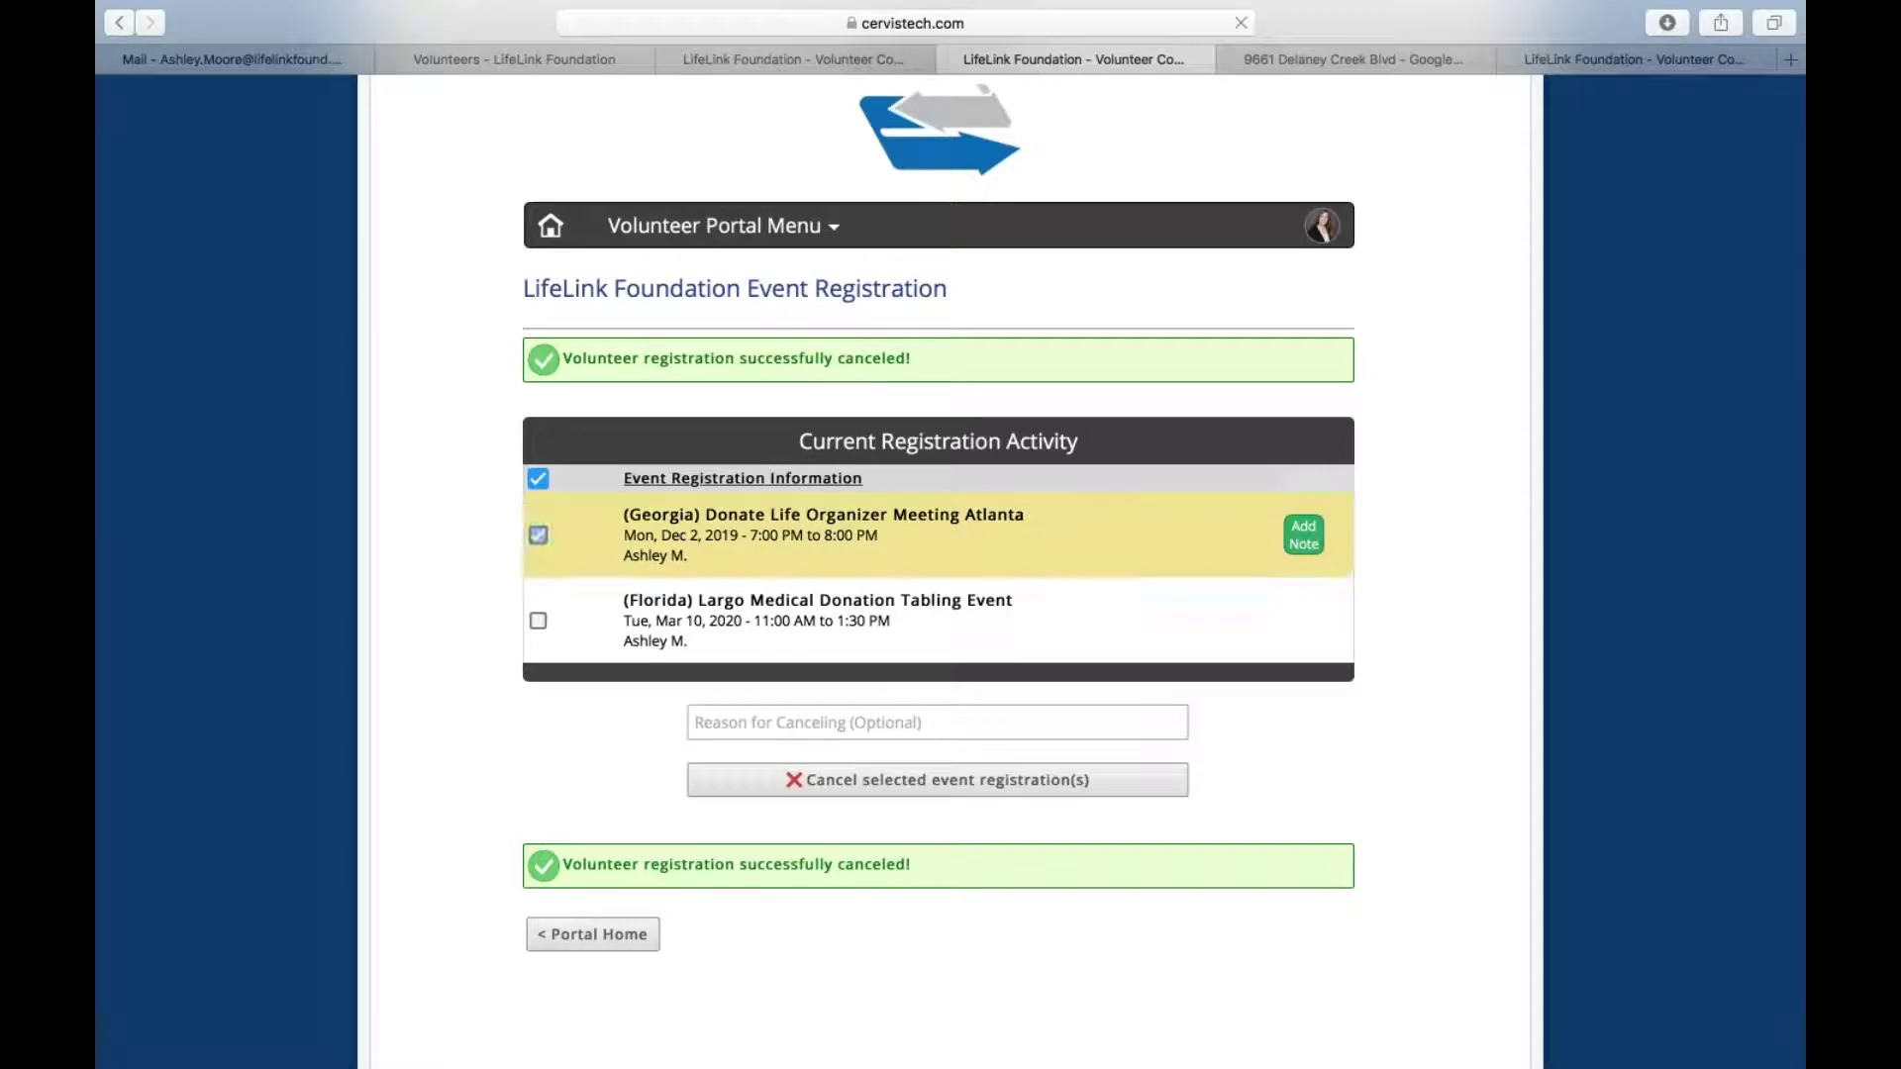
pyautogui.click(539, 622)
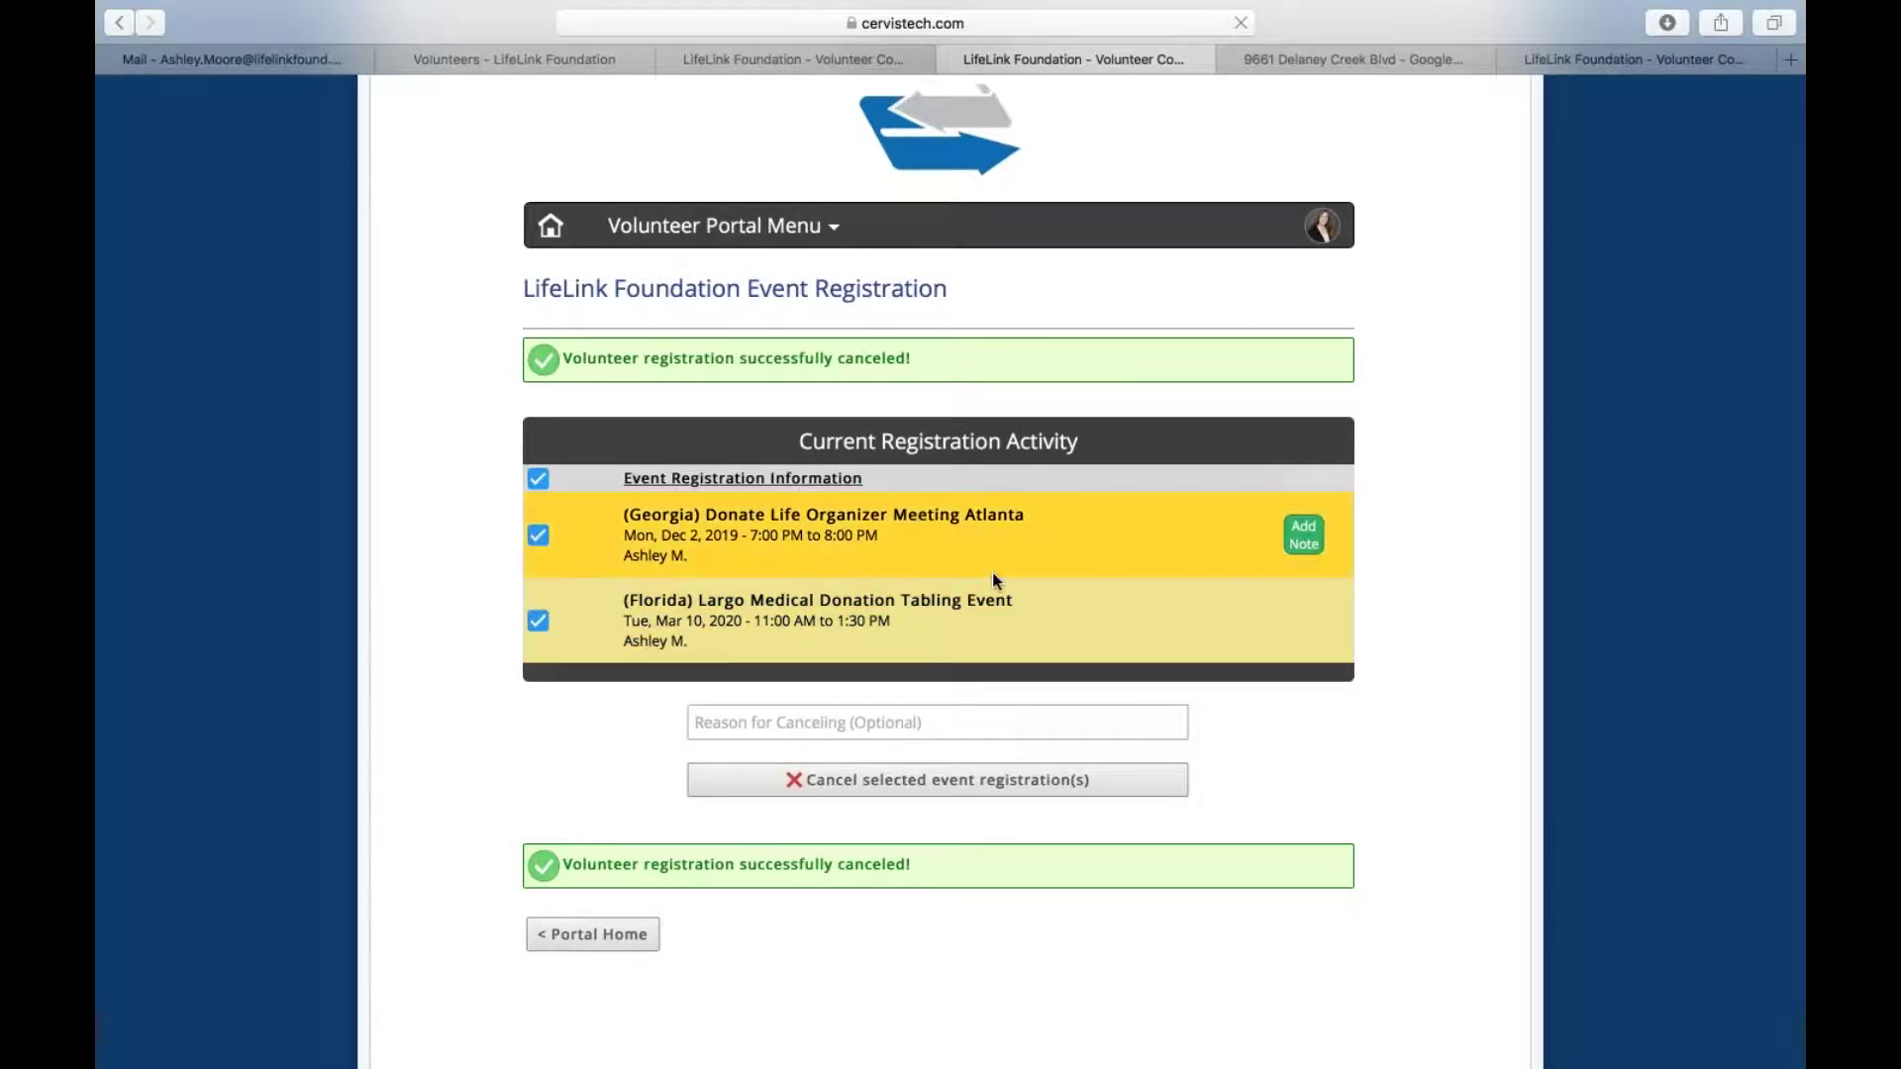
# Enter 'accidentally' as the cancellation reason and confirm cancelling both registrations
pyautogui.click(833, 721)
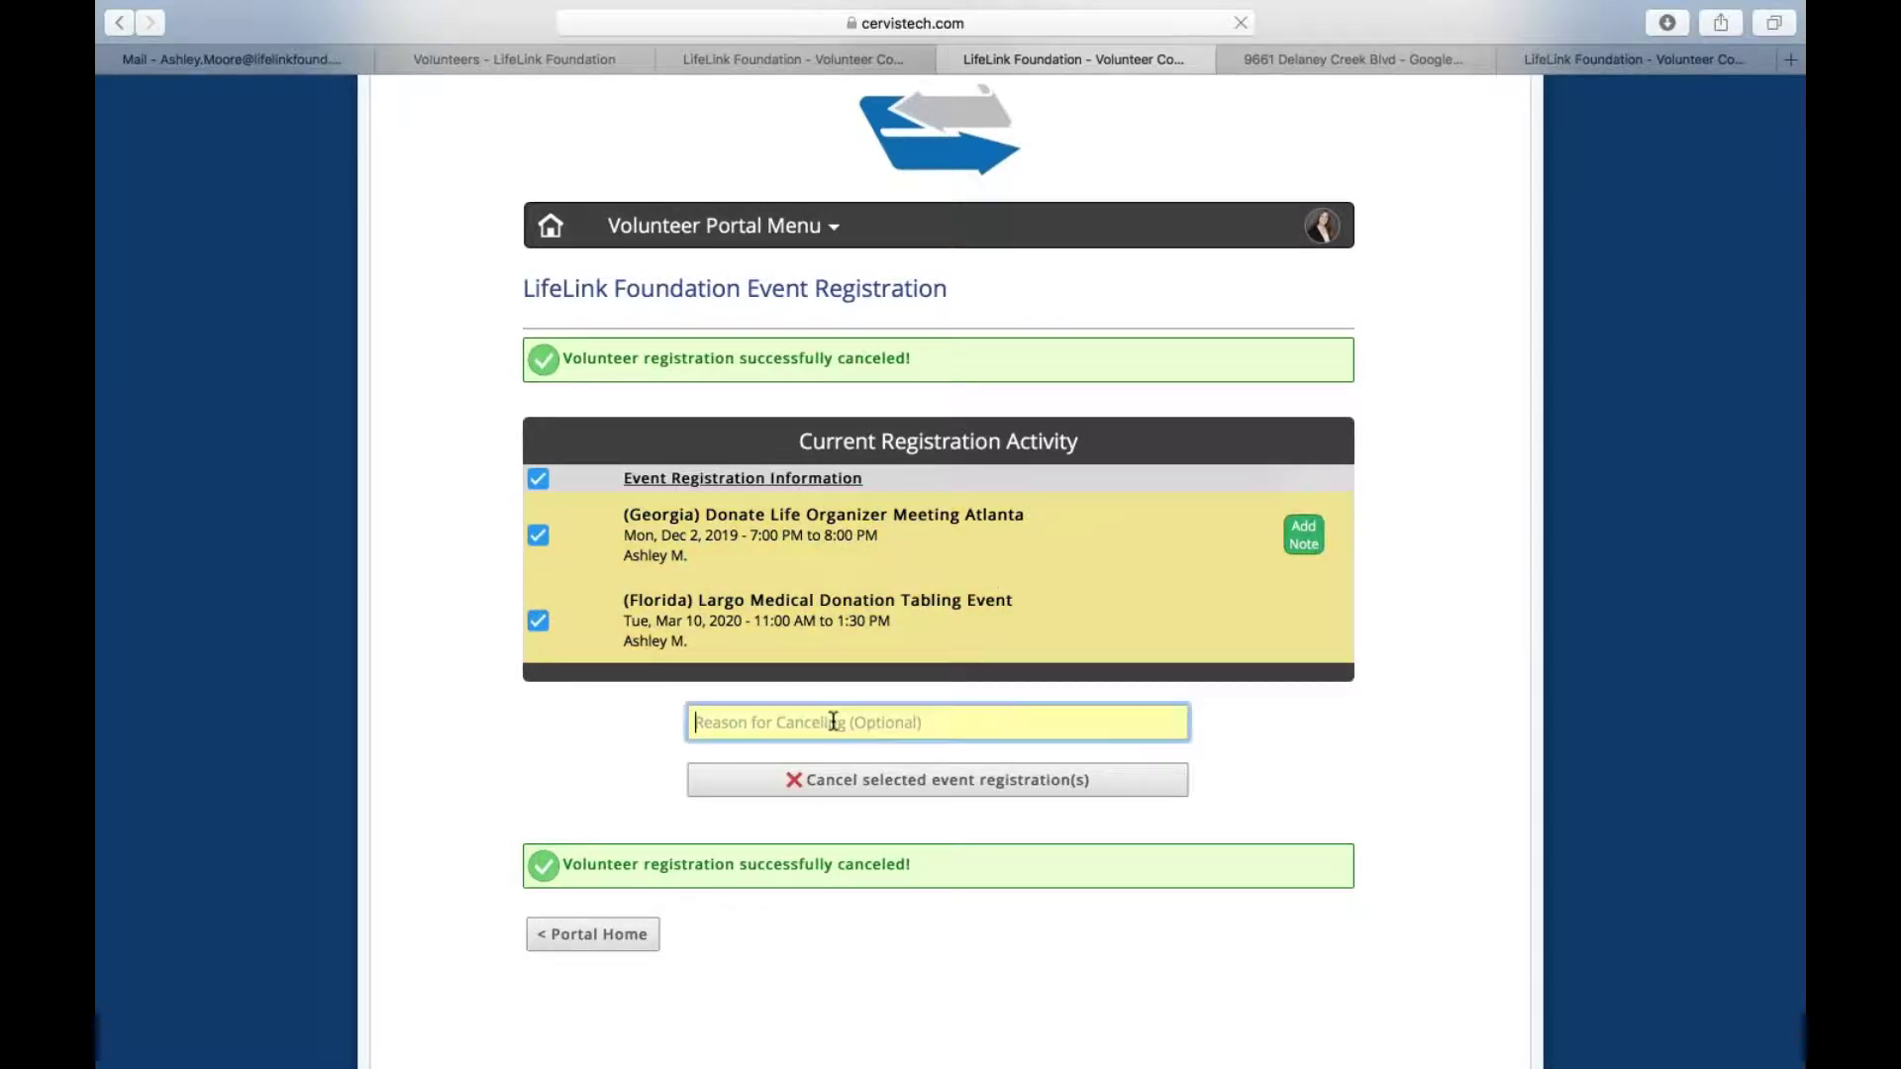
pyautogui.write('accidentally')
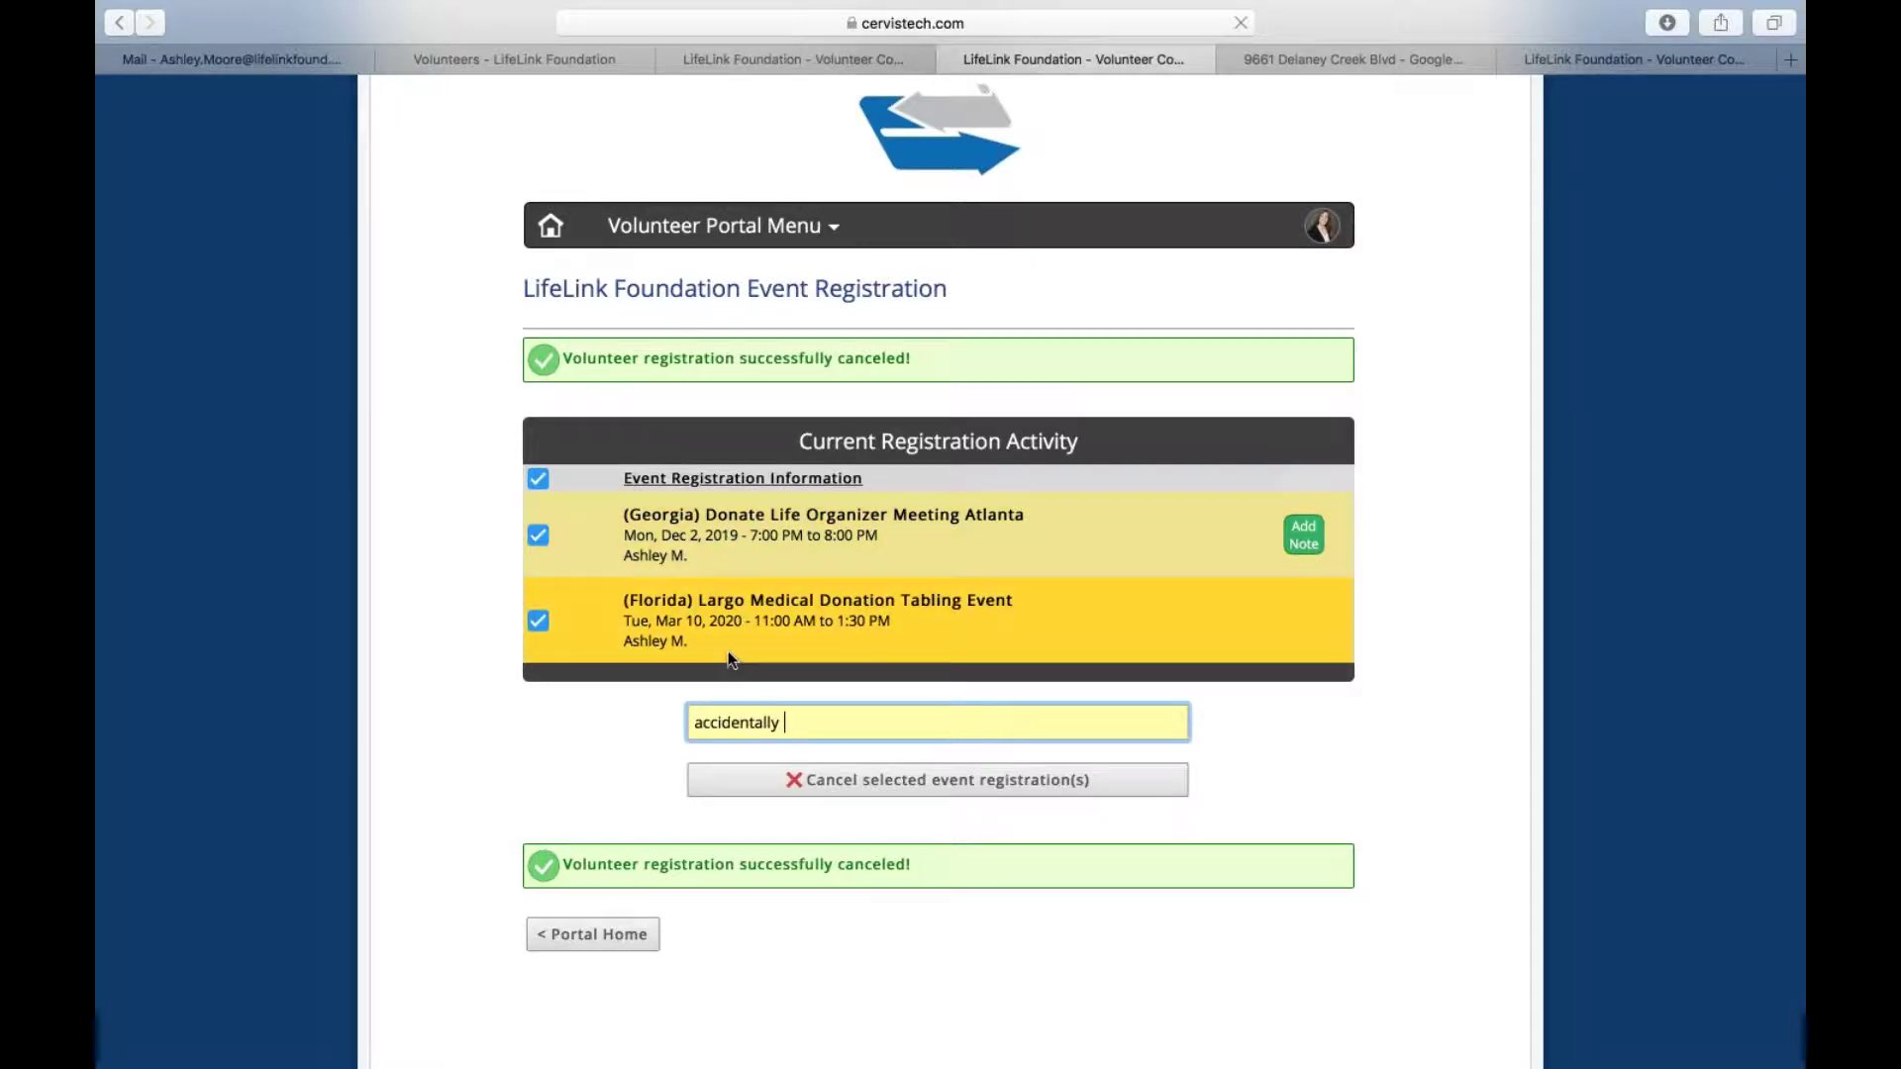
pyautogui.click(875, 784)
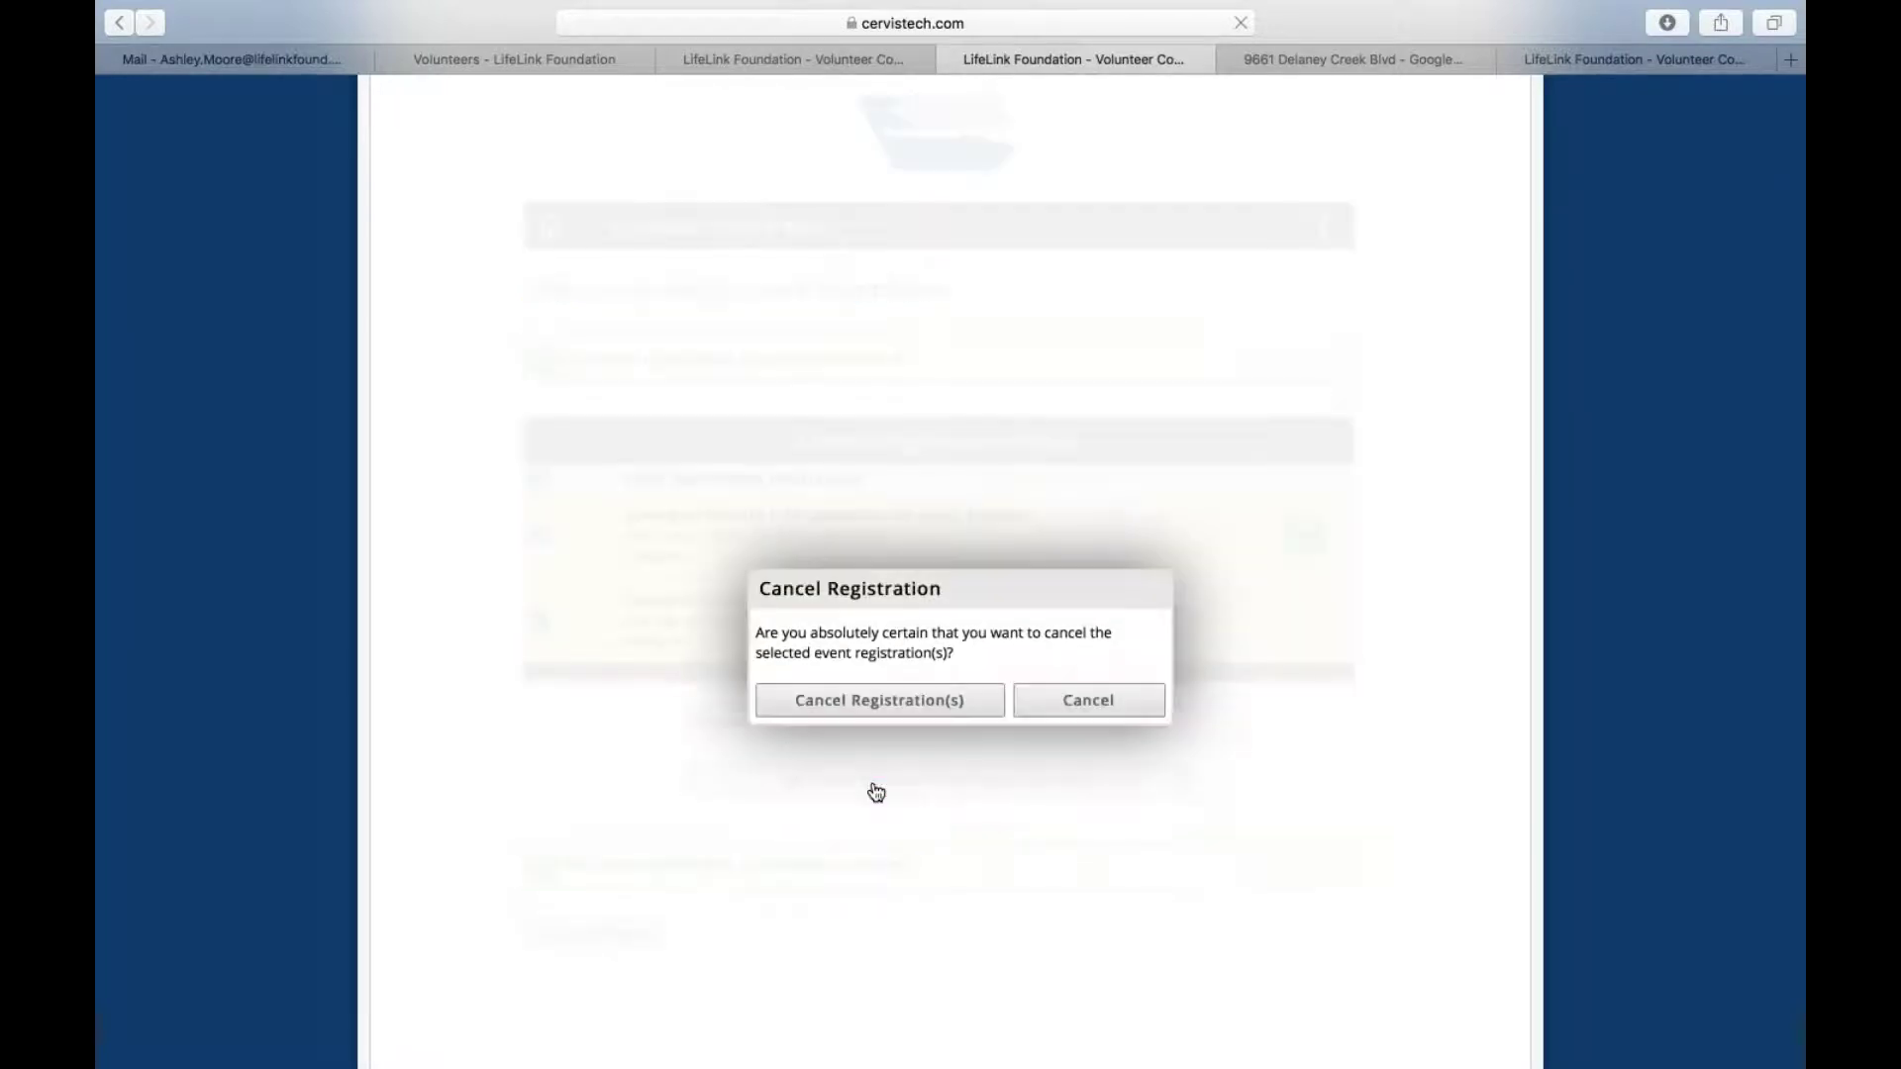
pyautogui.click(870, 702)
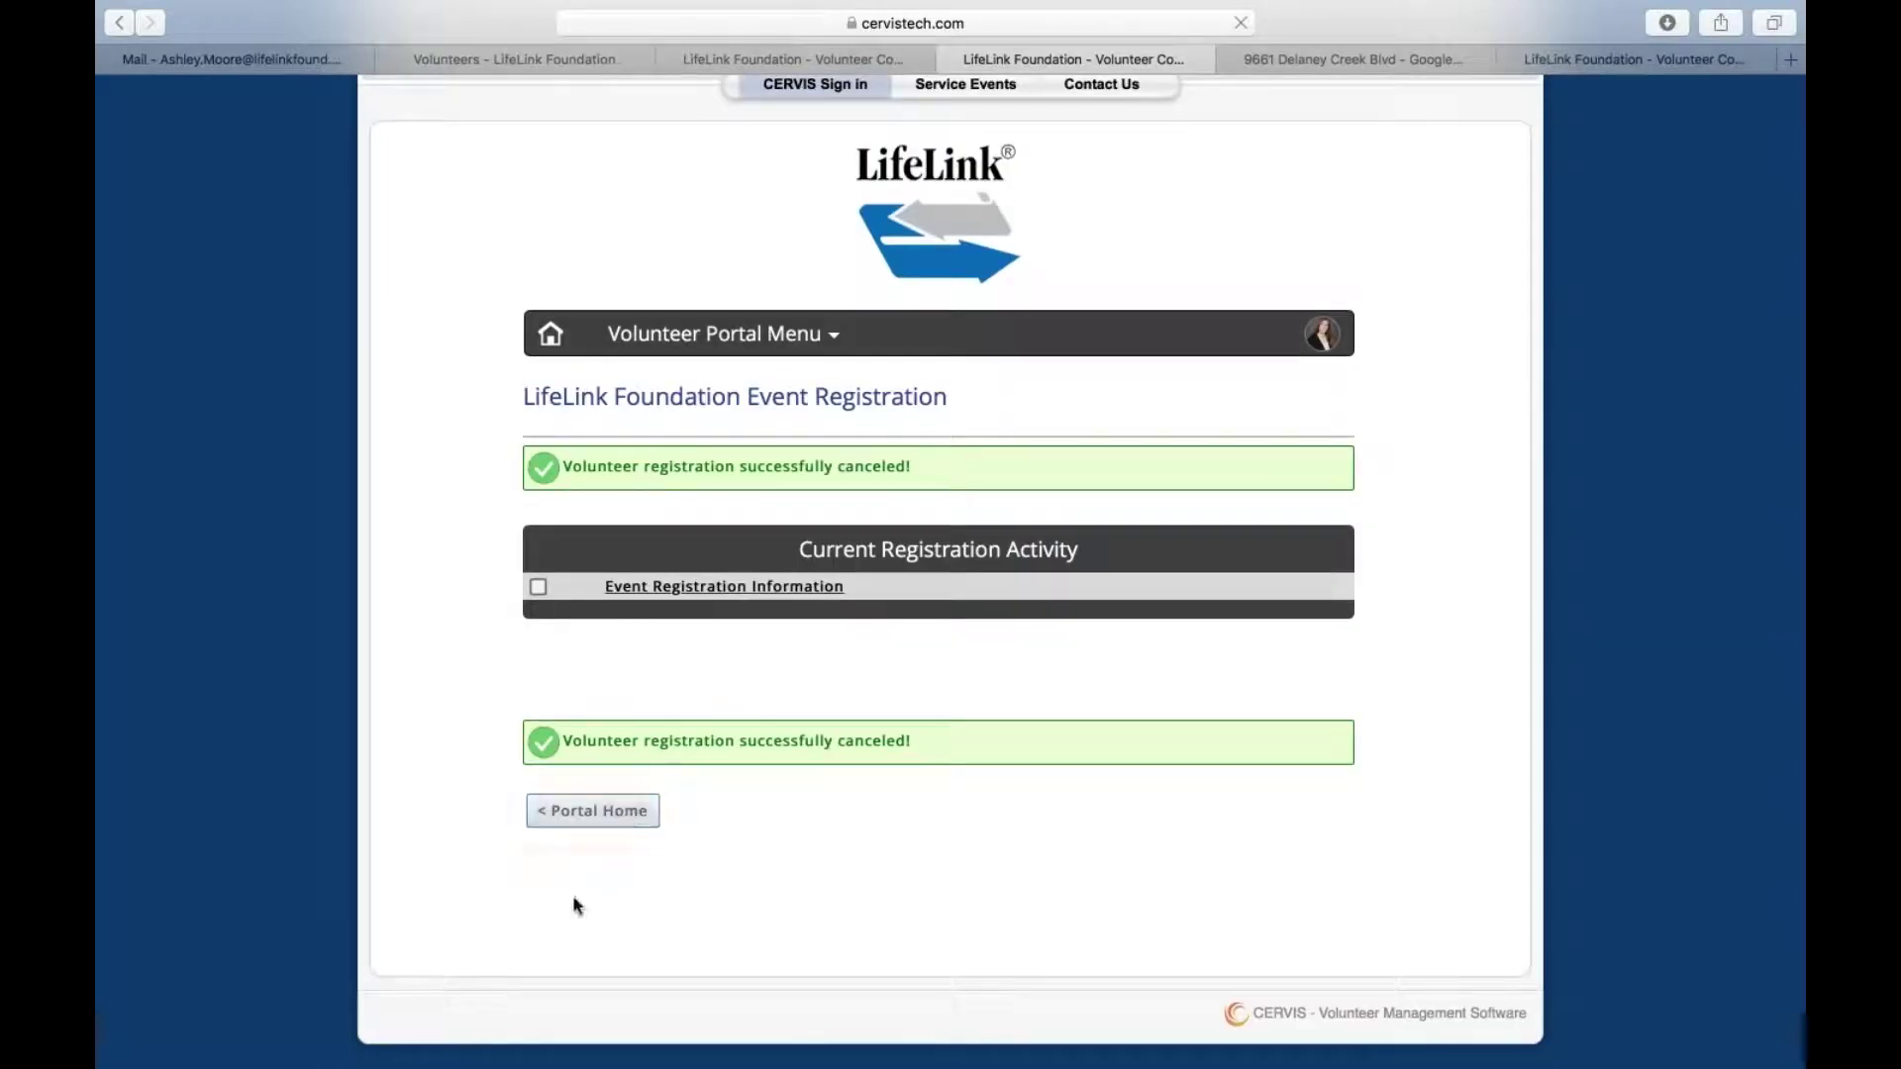
# Return to the Volunteer Portal Home from the now-empty registration list
pyautogui.click(591, 810)
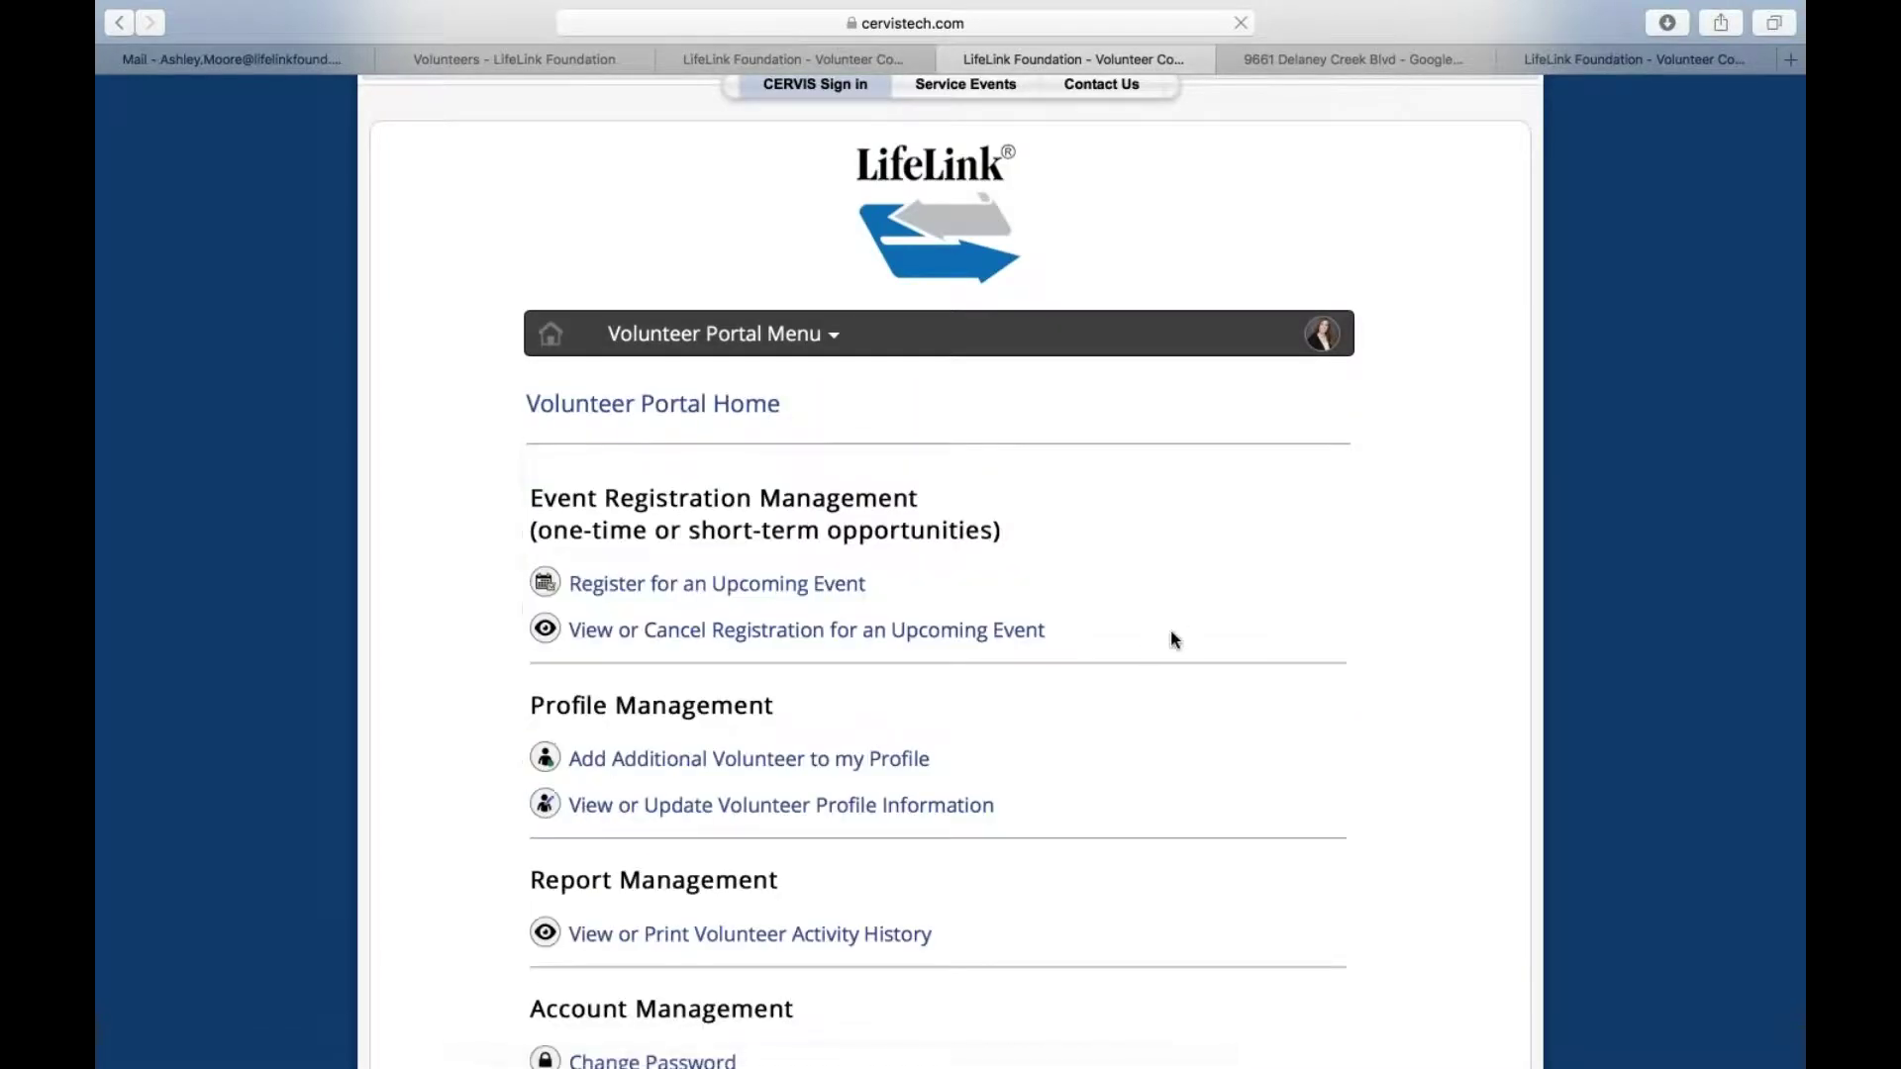
pyautogui.scroll(3, 1168, 632)
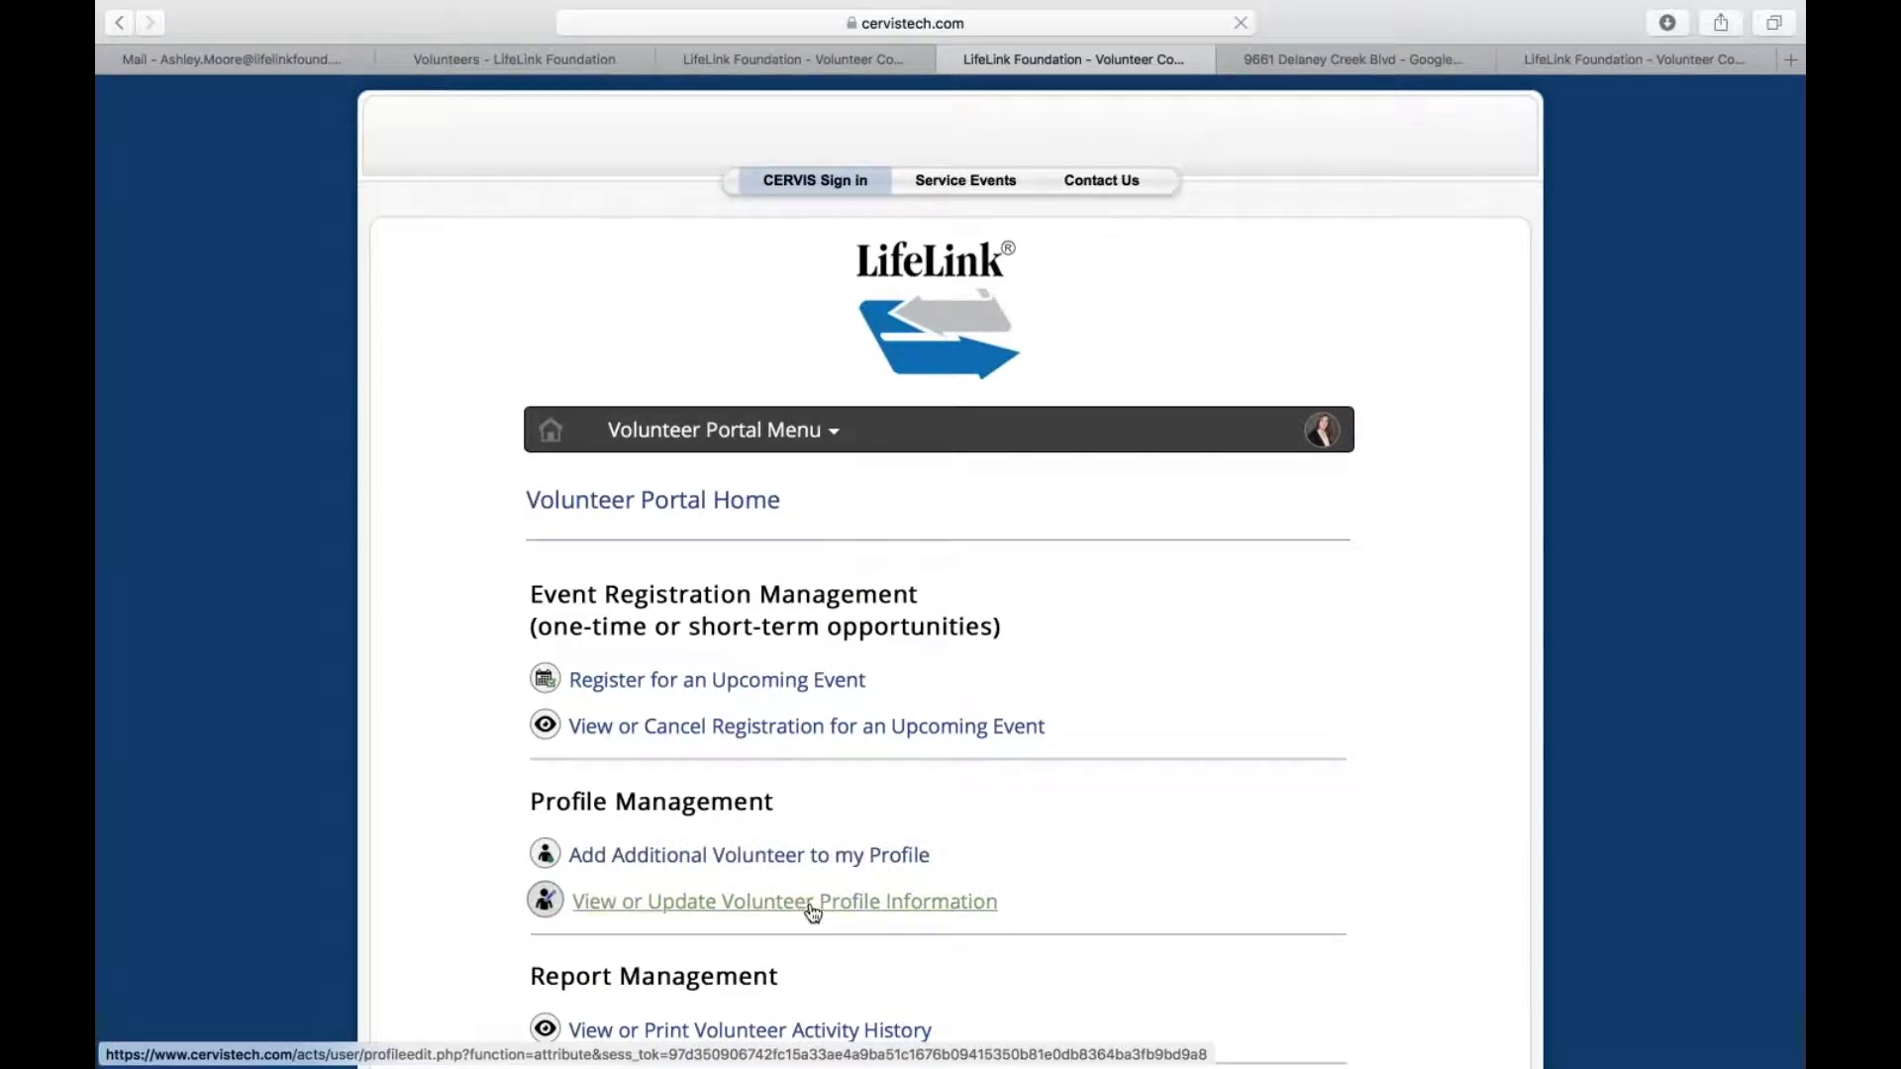
# Open the profile photo management page from the volunteer information form
pyautogui.click(813, 903)
pyautogui.click(934, 679)
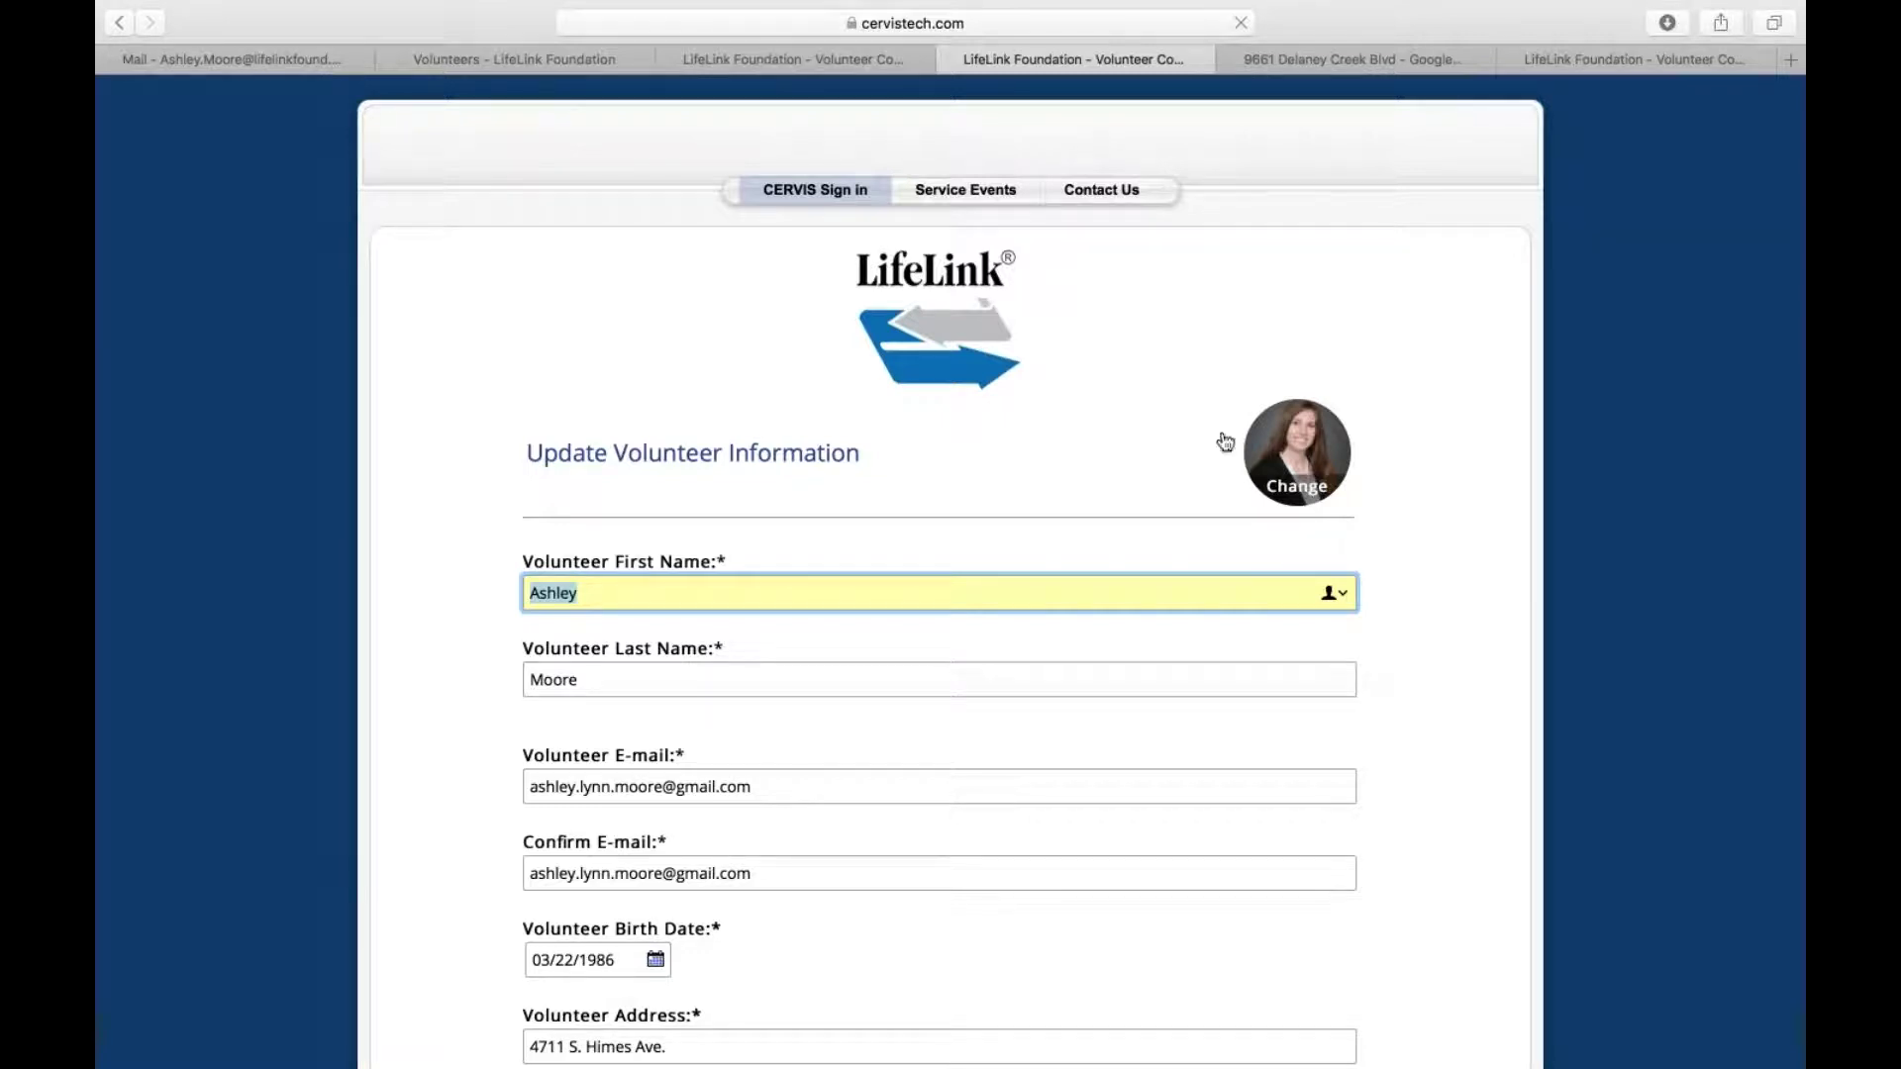
pyautogui.click(1308, 499)
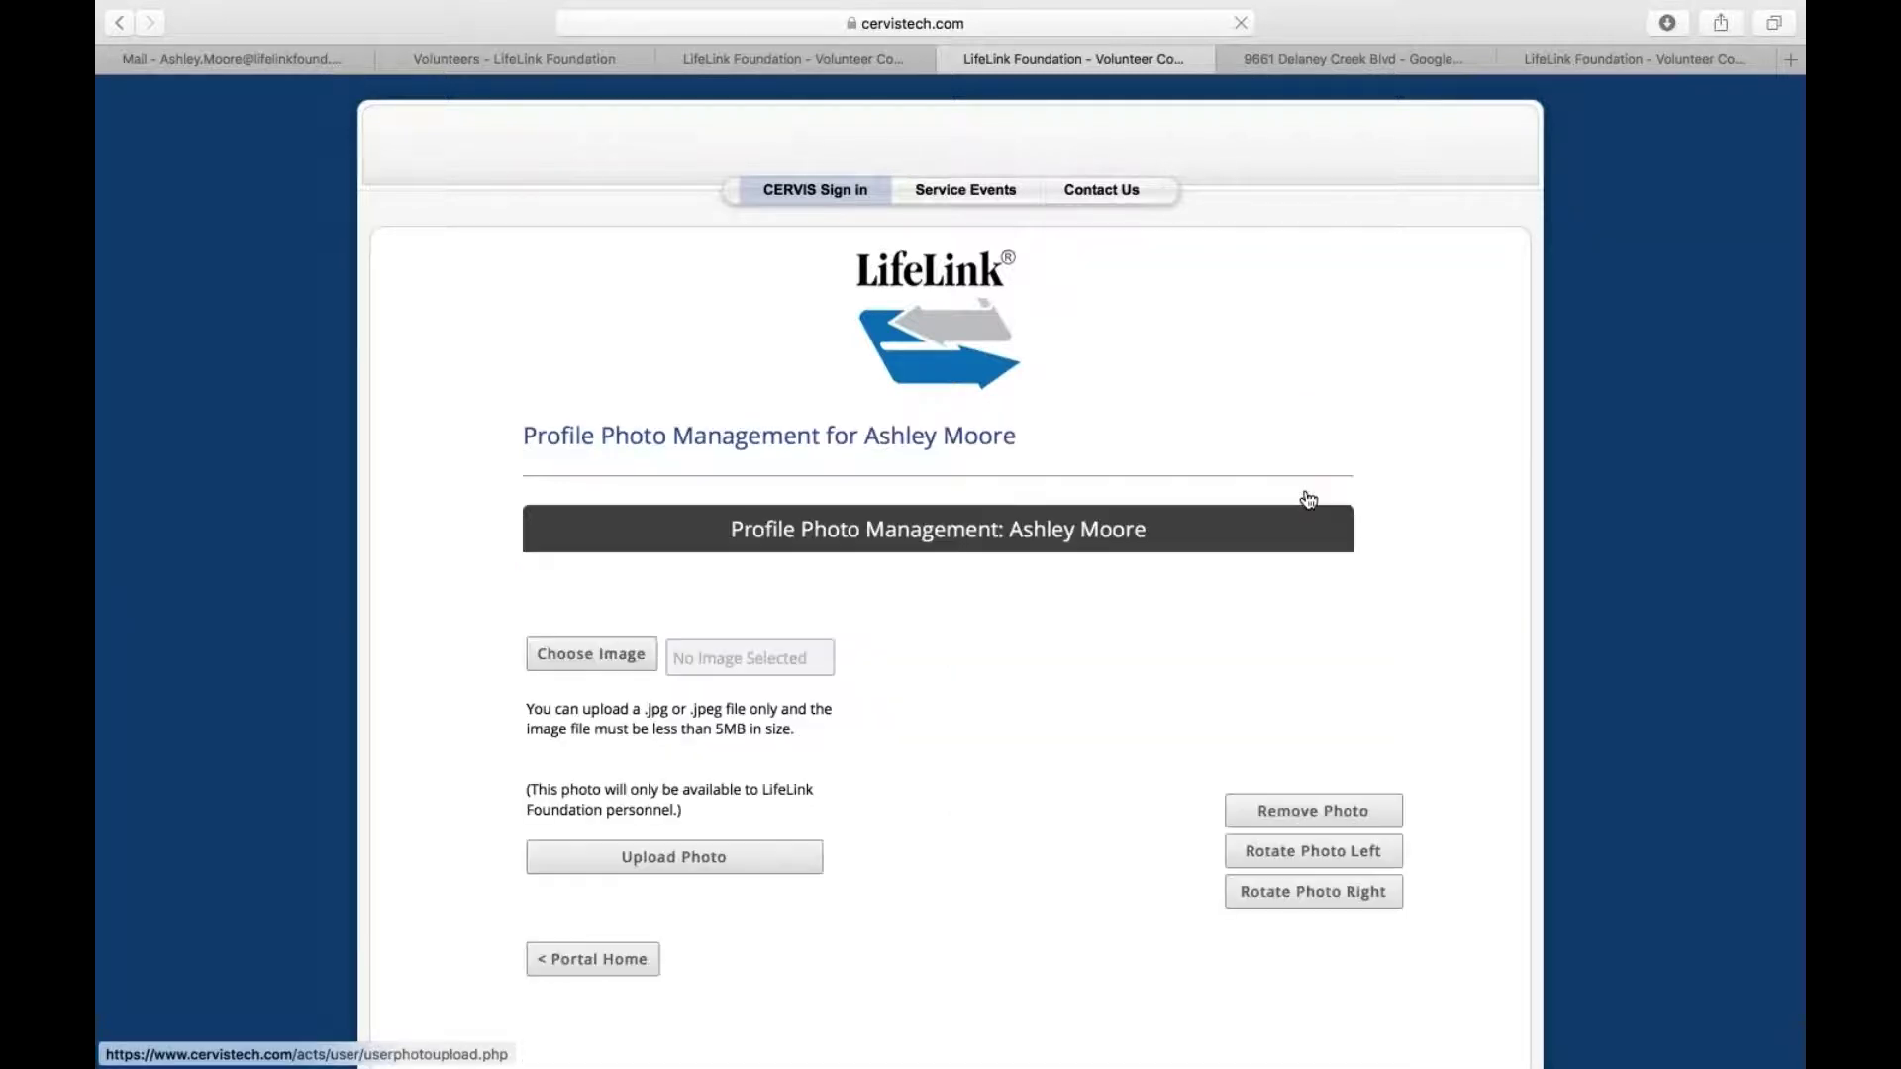
pyautogui.scroll(-2, 891, 594)
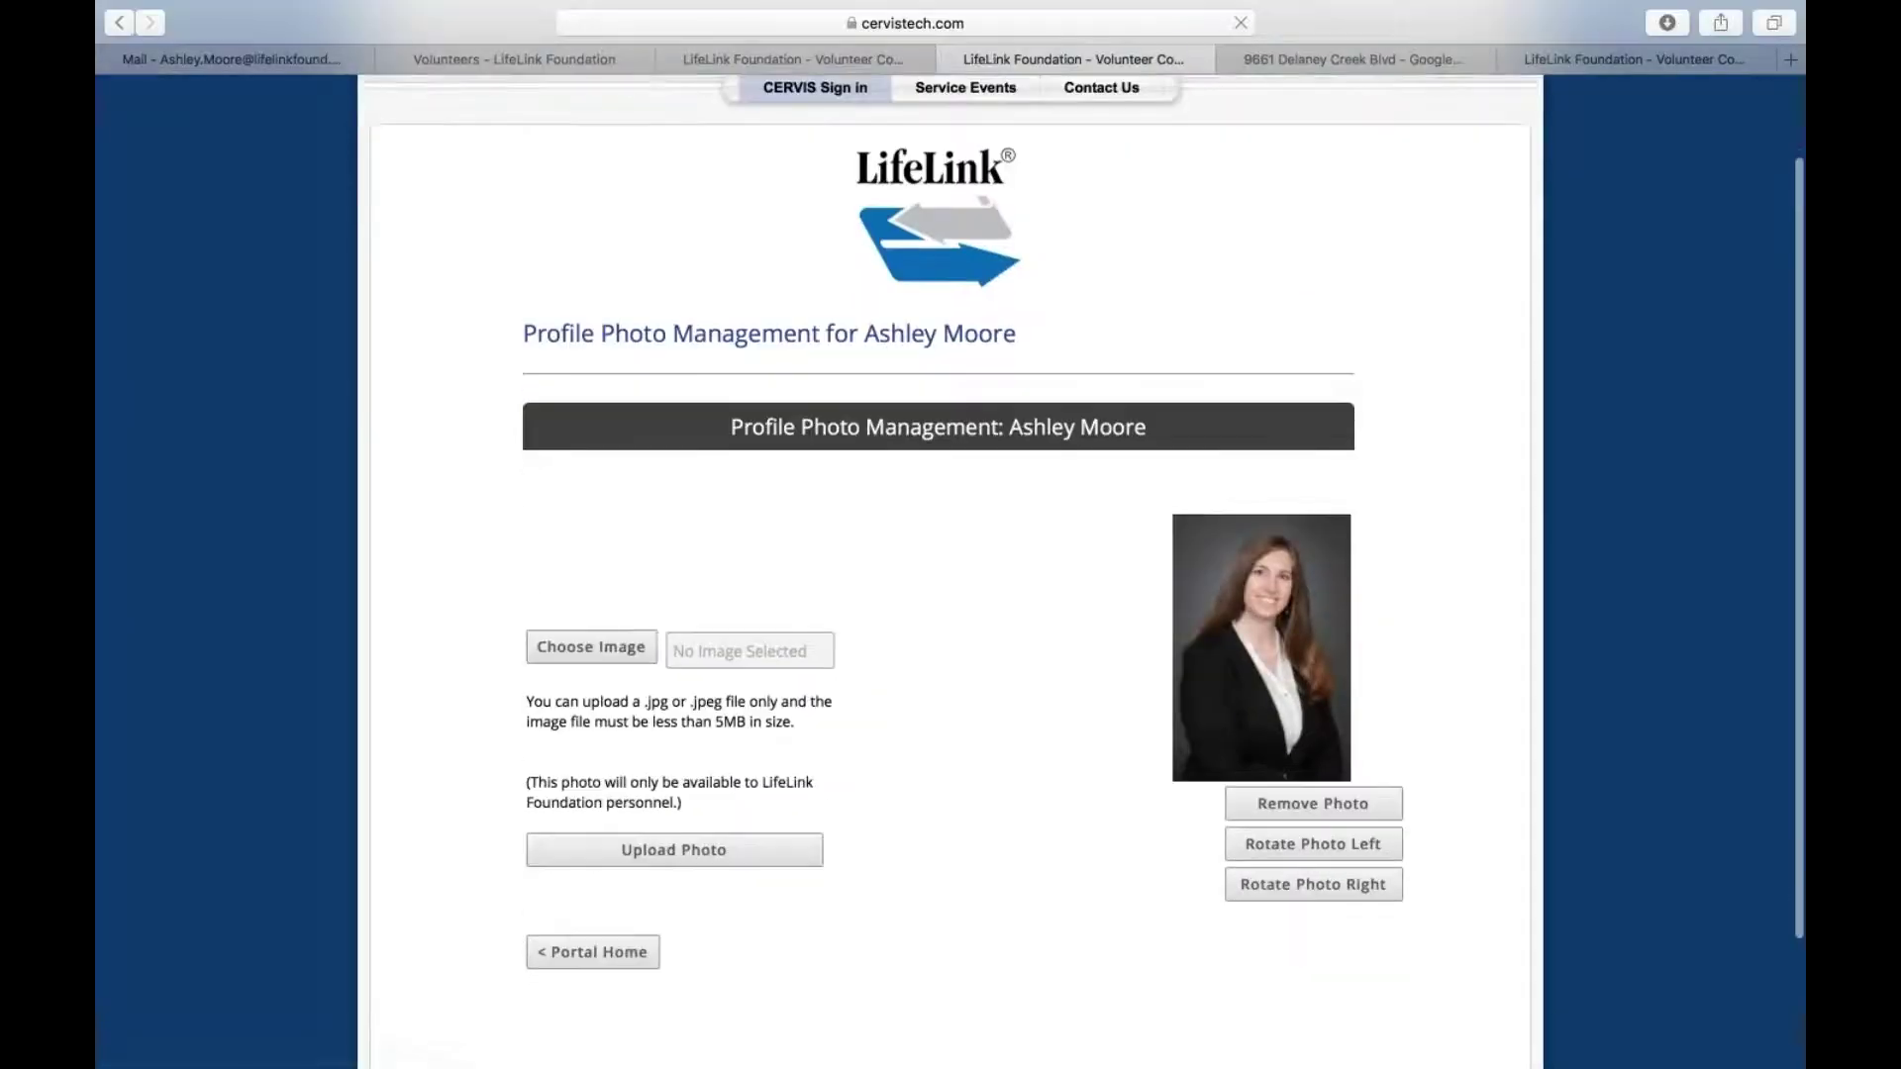
# Start choosing a new image, cancel the file chooser, and return to Portal Home
pyautogui.click(587, 636)
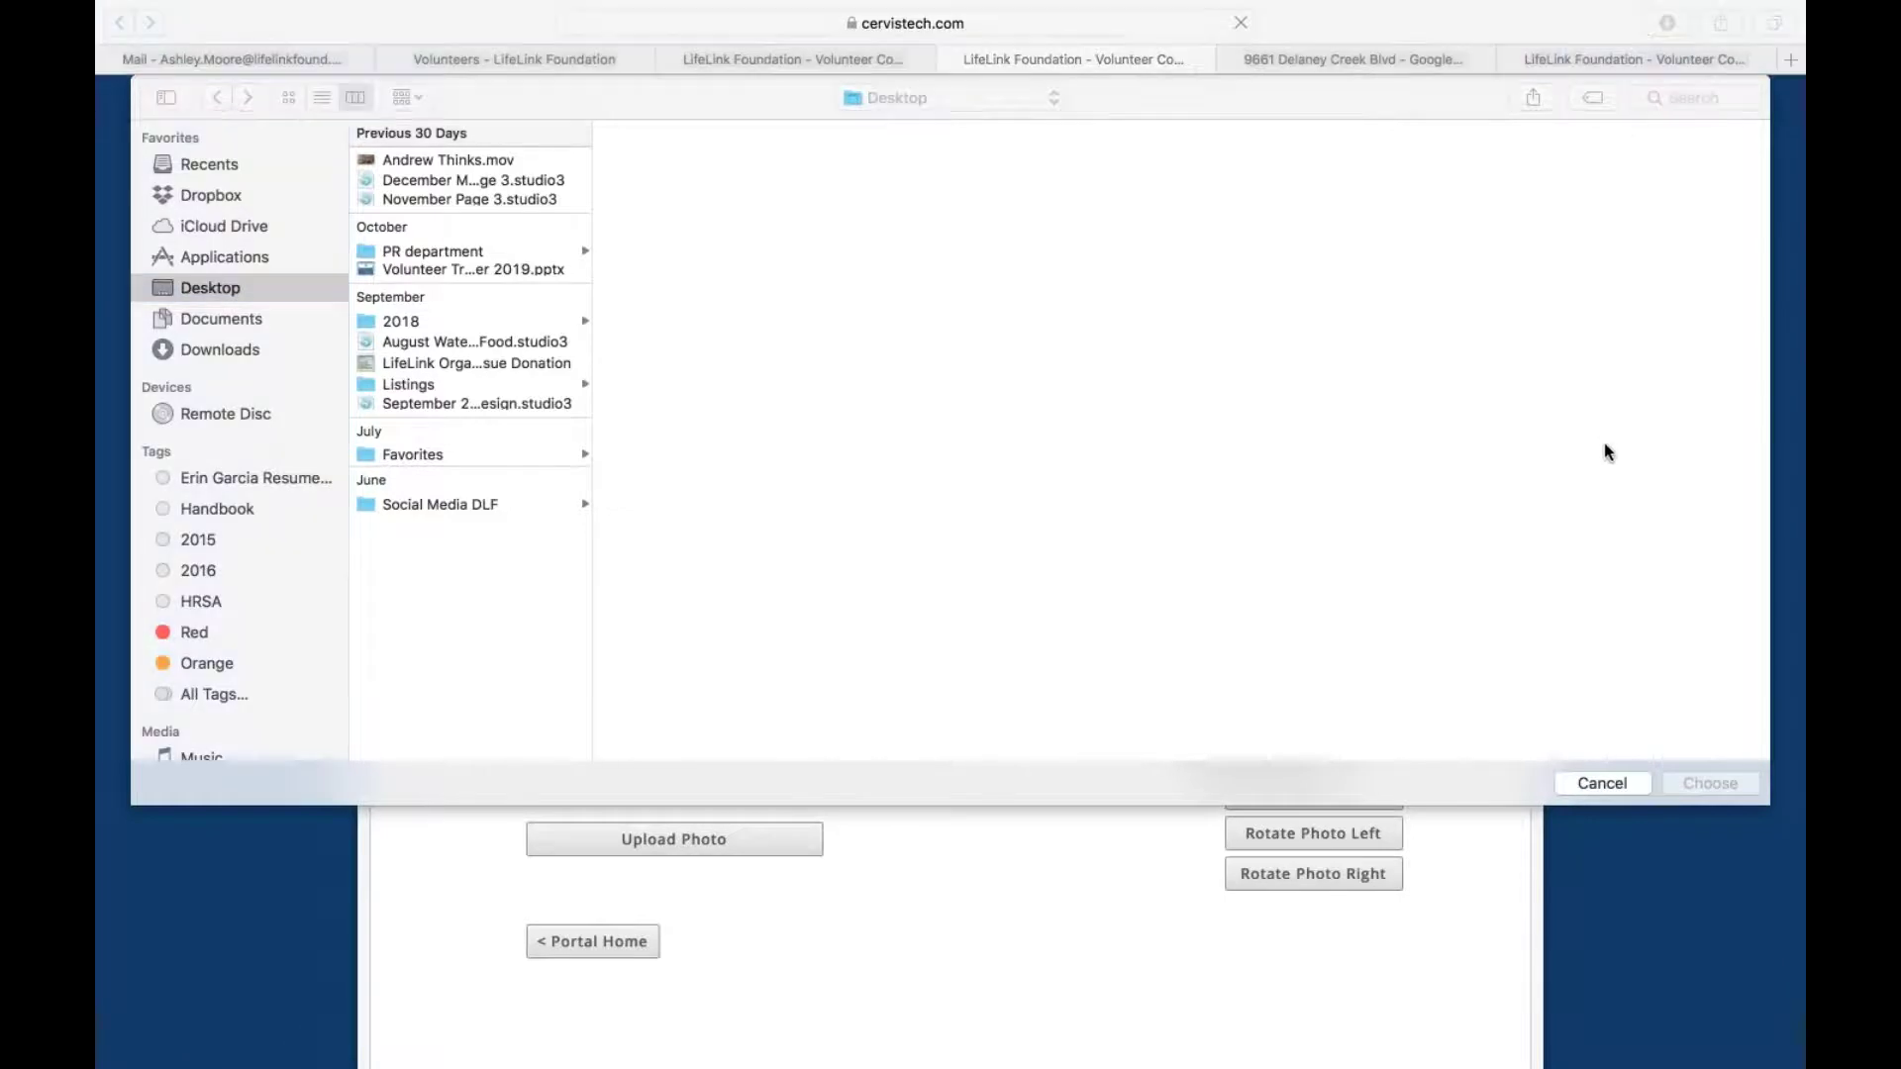
pyautogui.click(1598, 782)
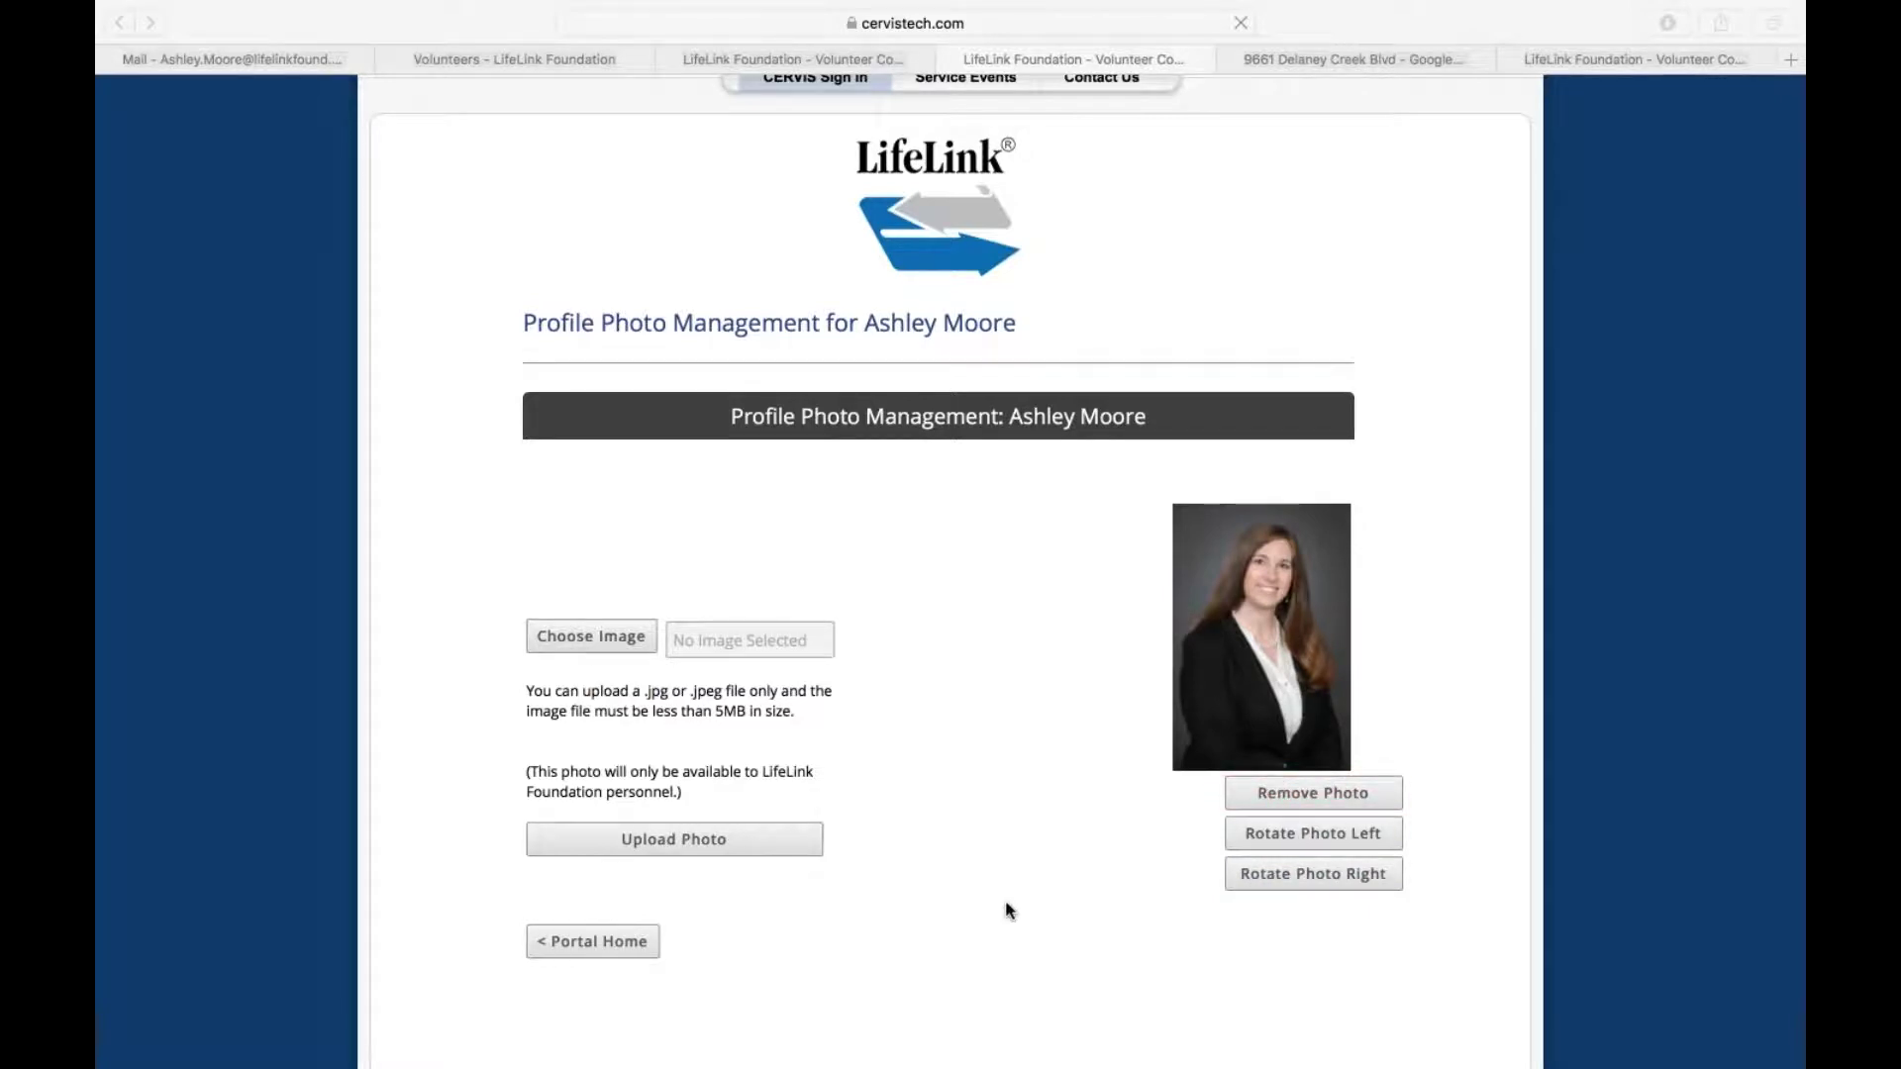
pyautogui.scroll(-1, 1007, 908)
pyautogui.click(601, 917)
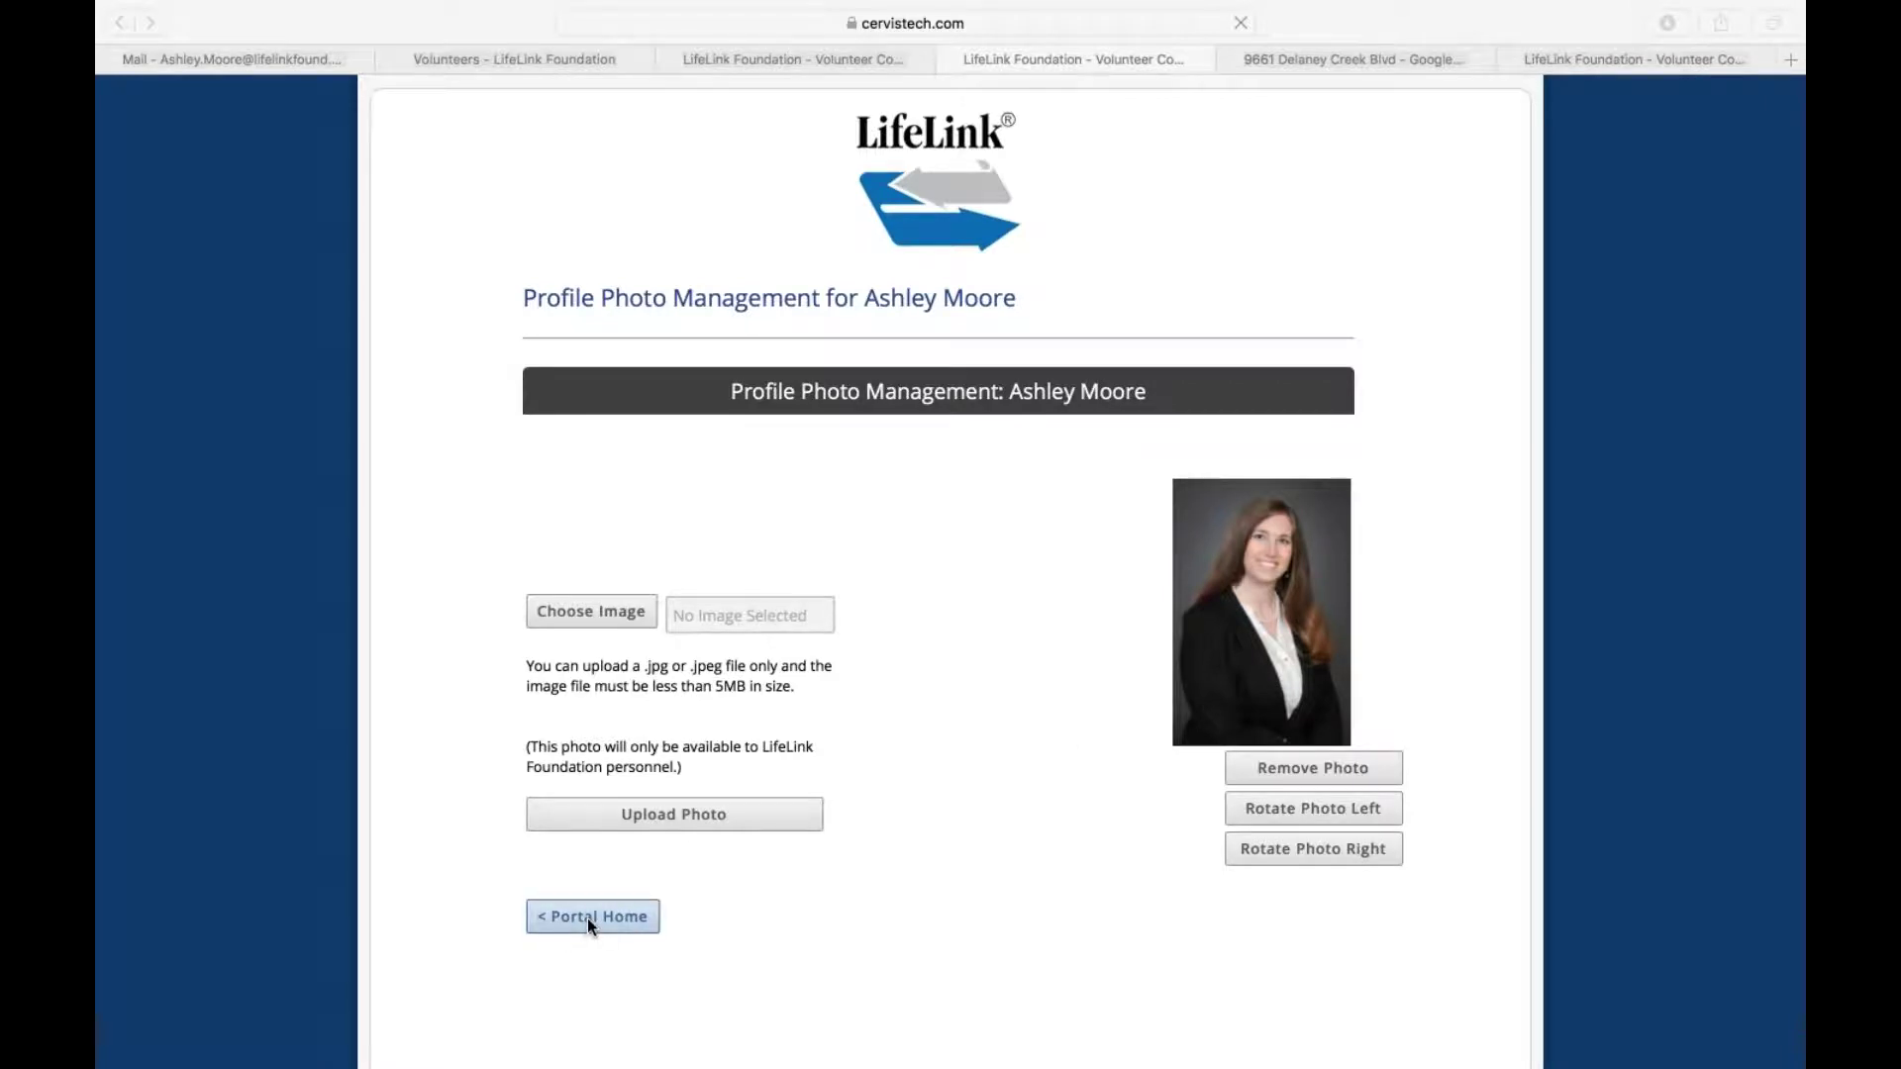
pyautogui.click(588, 921)
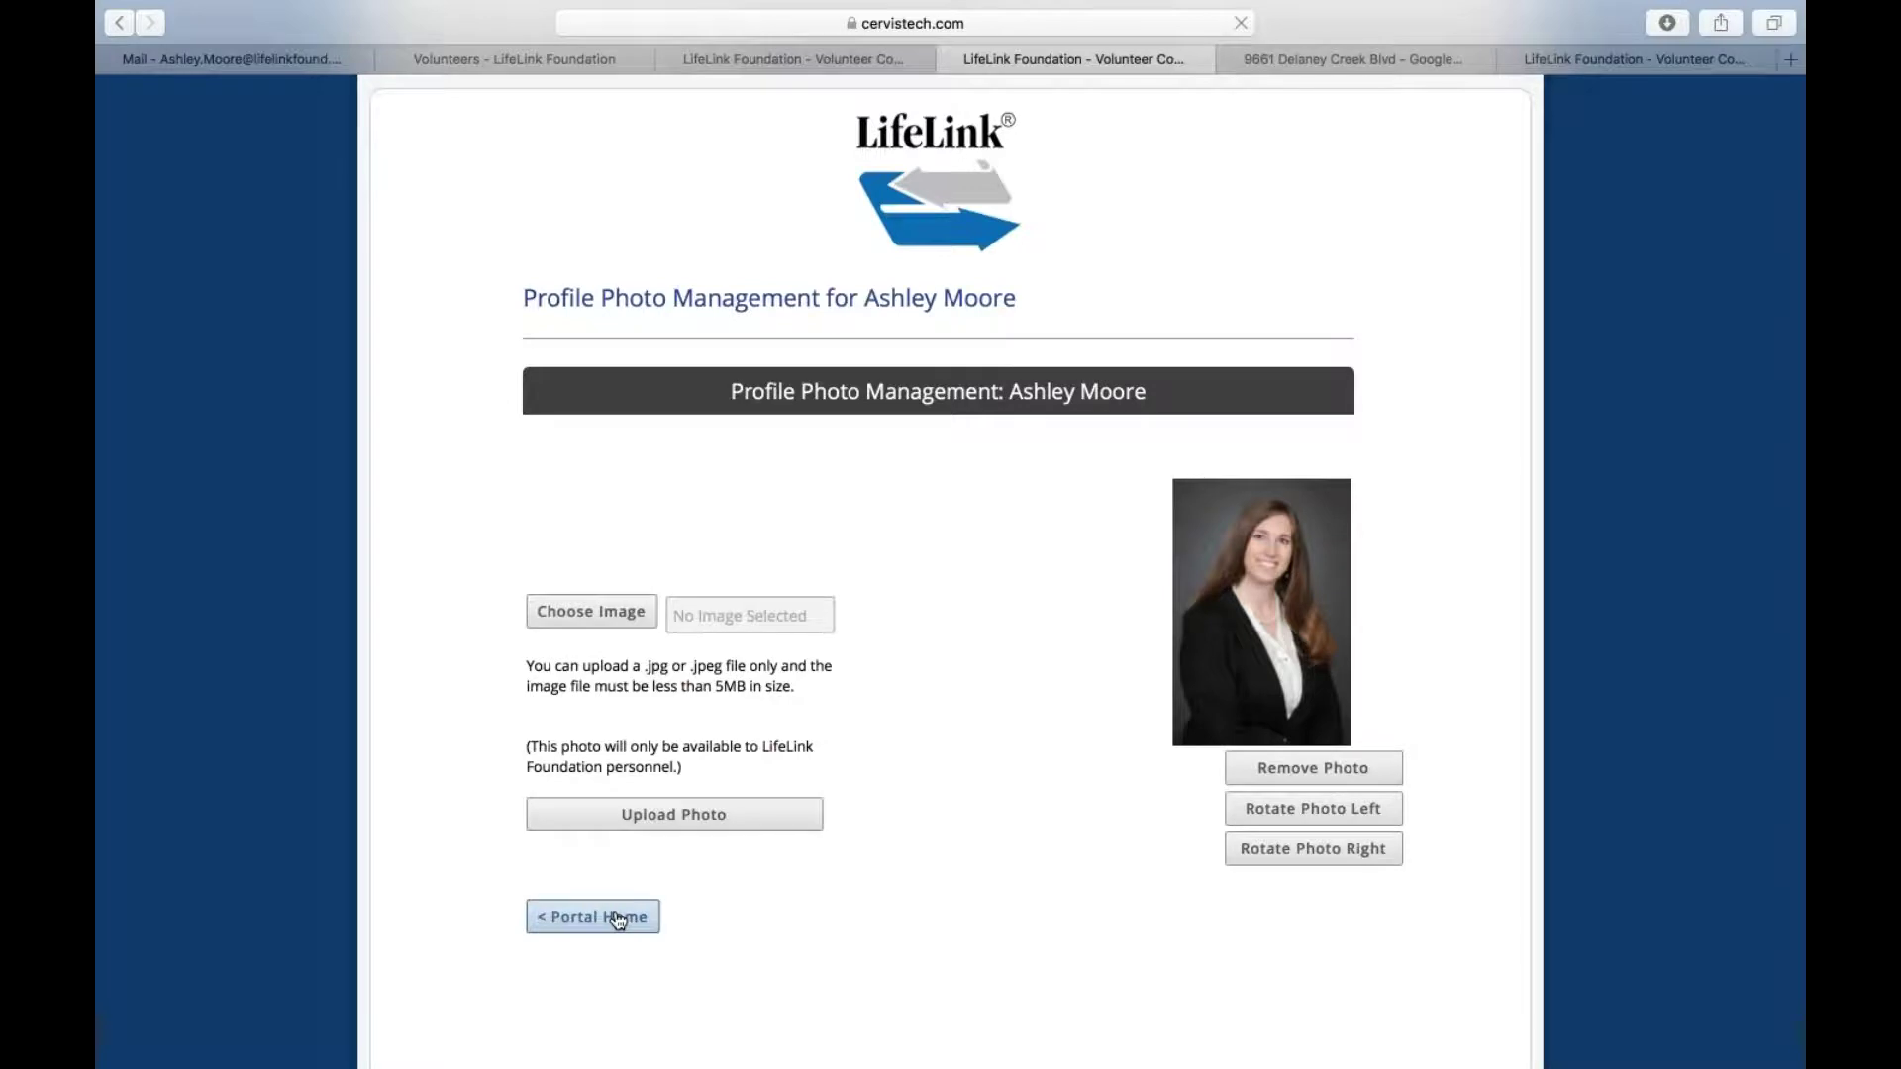
pyautogui.click(618, 919)
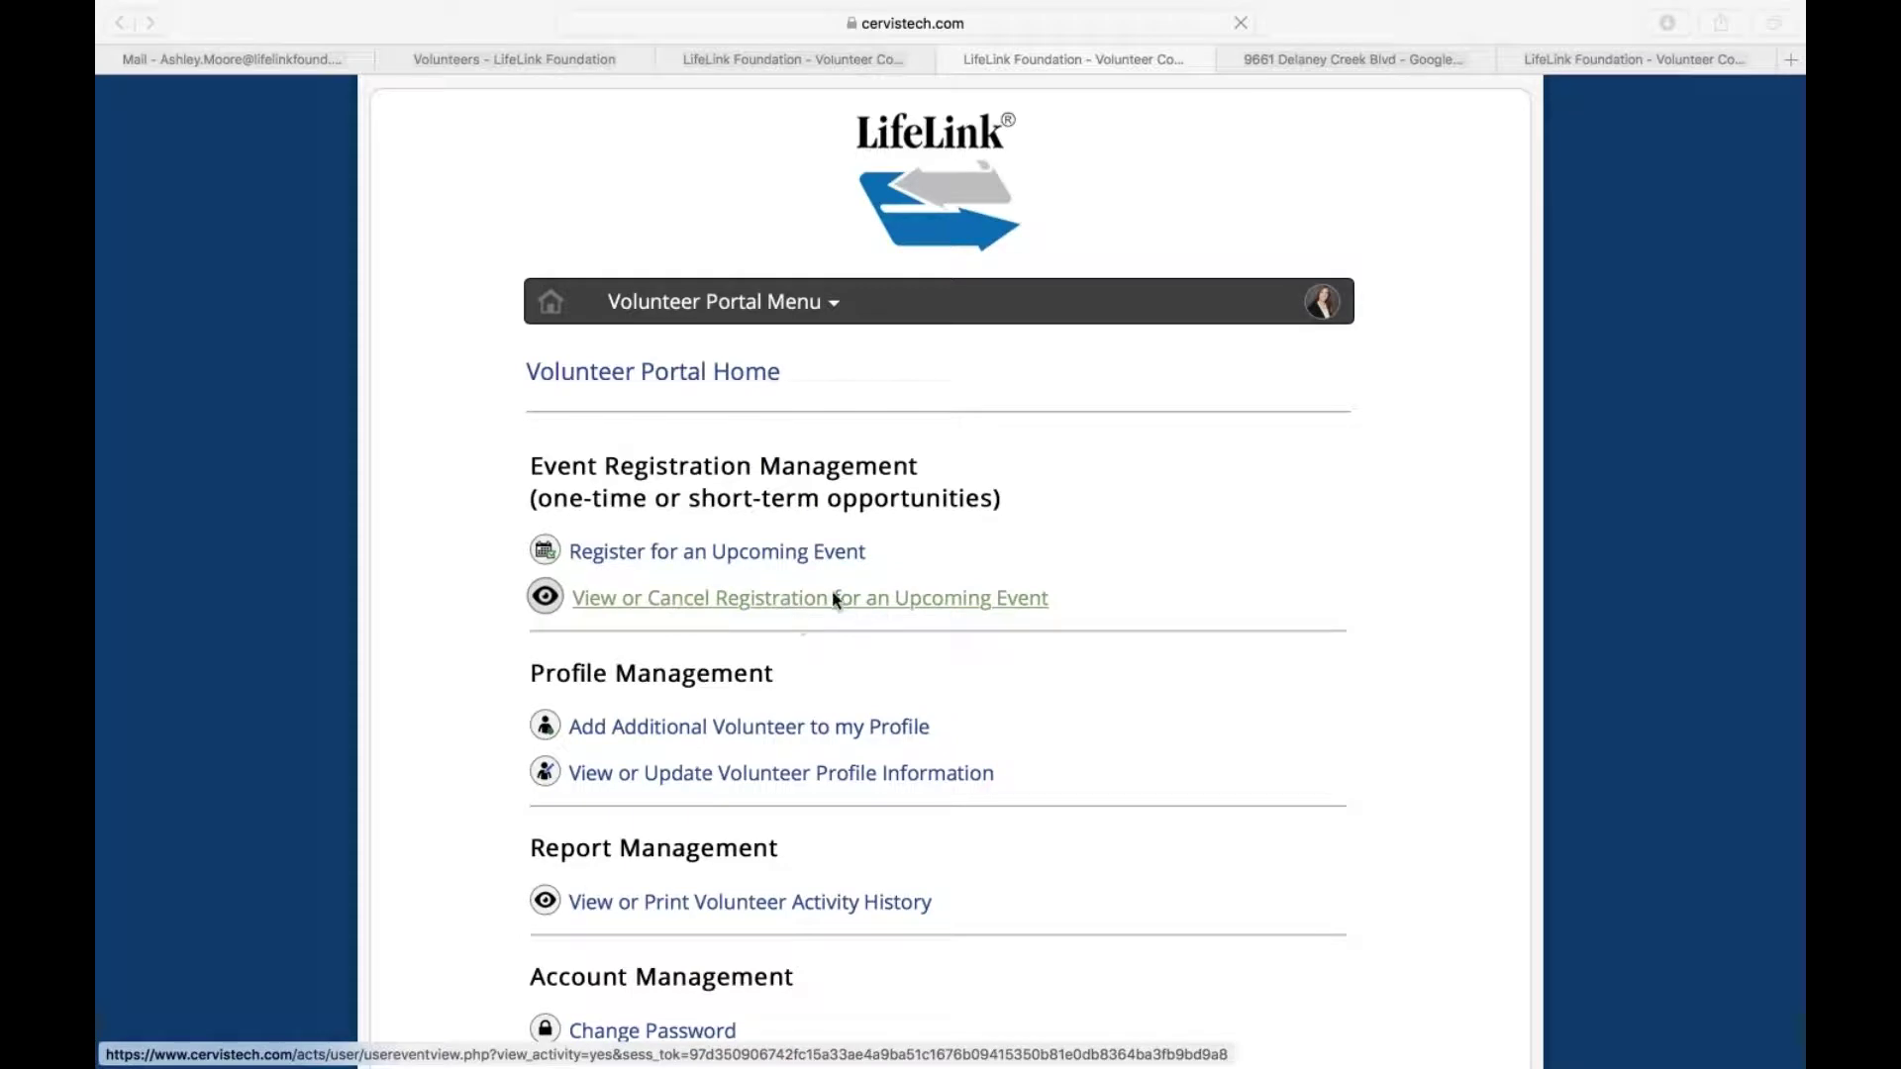
# Open Register for an Upcoming Event and expand the Search Events by Interest region list
pyautogui.click(799, 601)
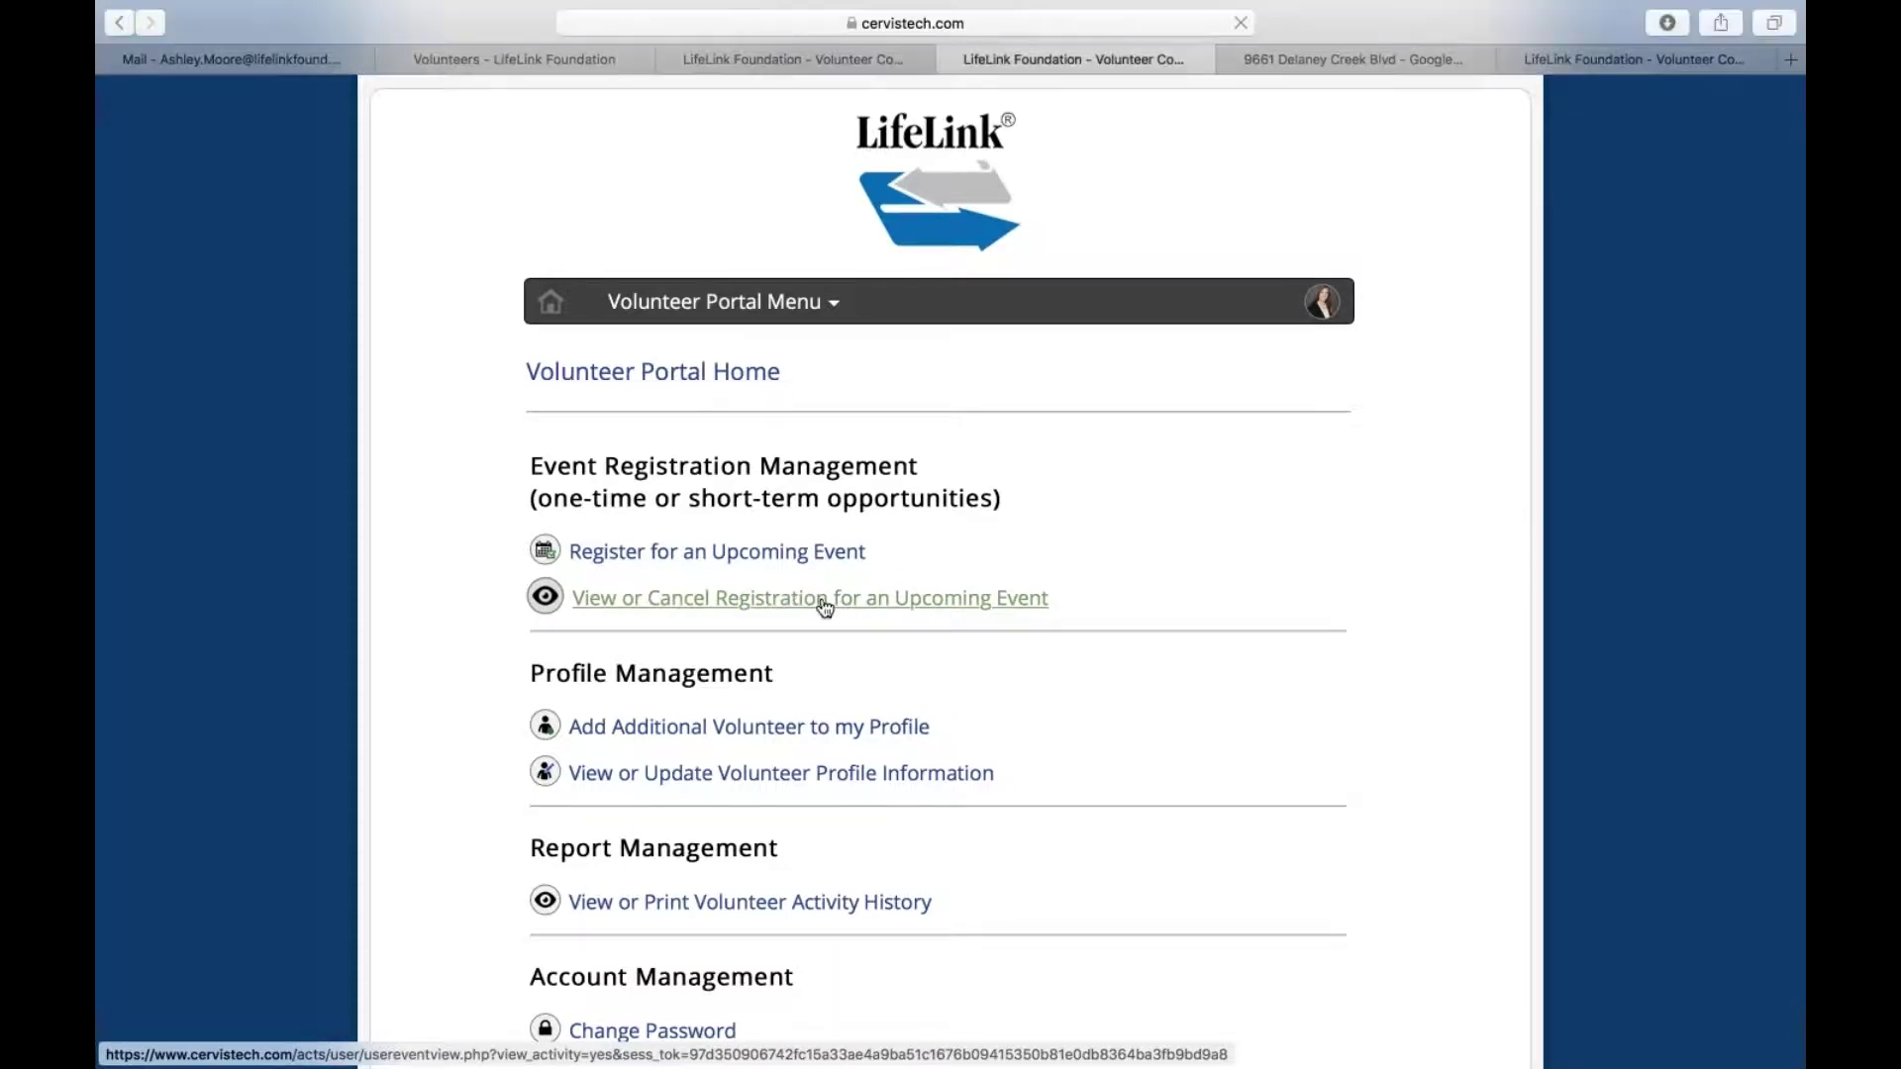
pyautogui.click(825, 600)
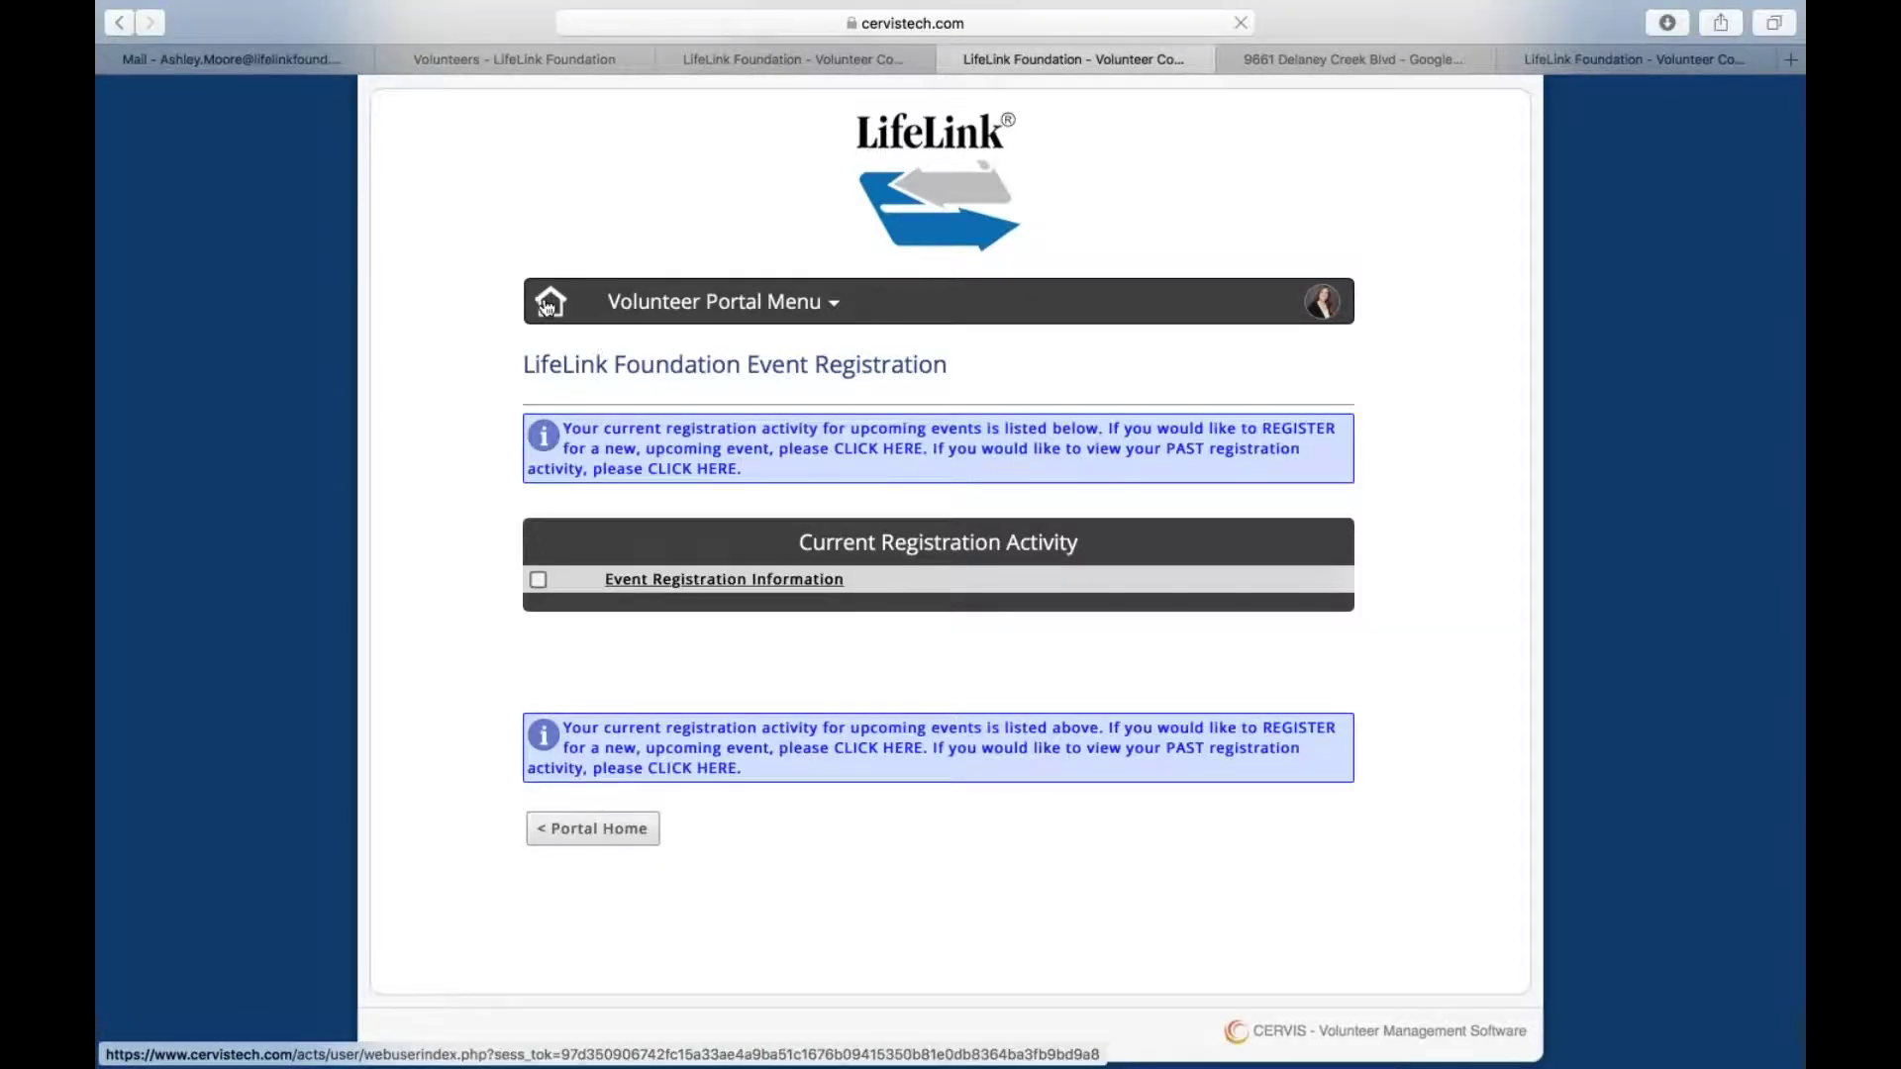
pyautogui.click(550, 302)
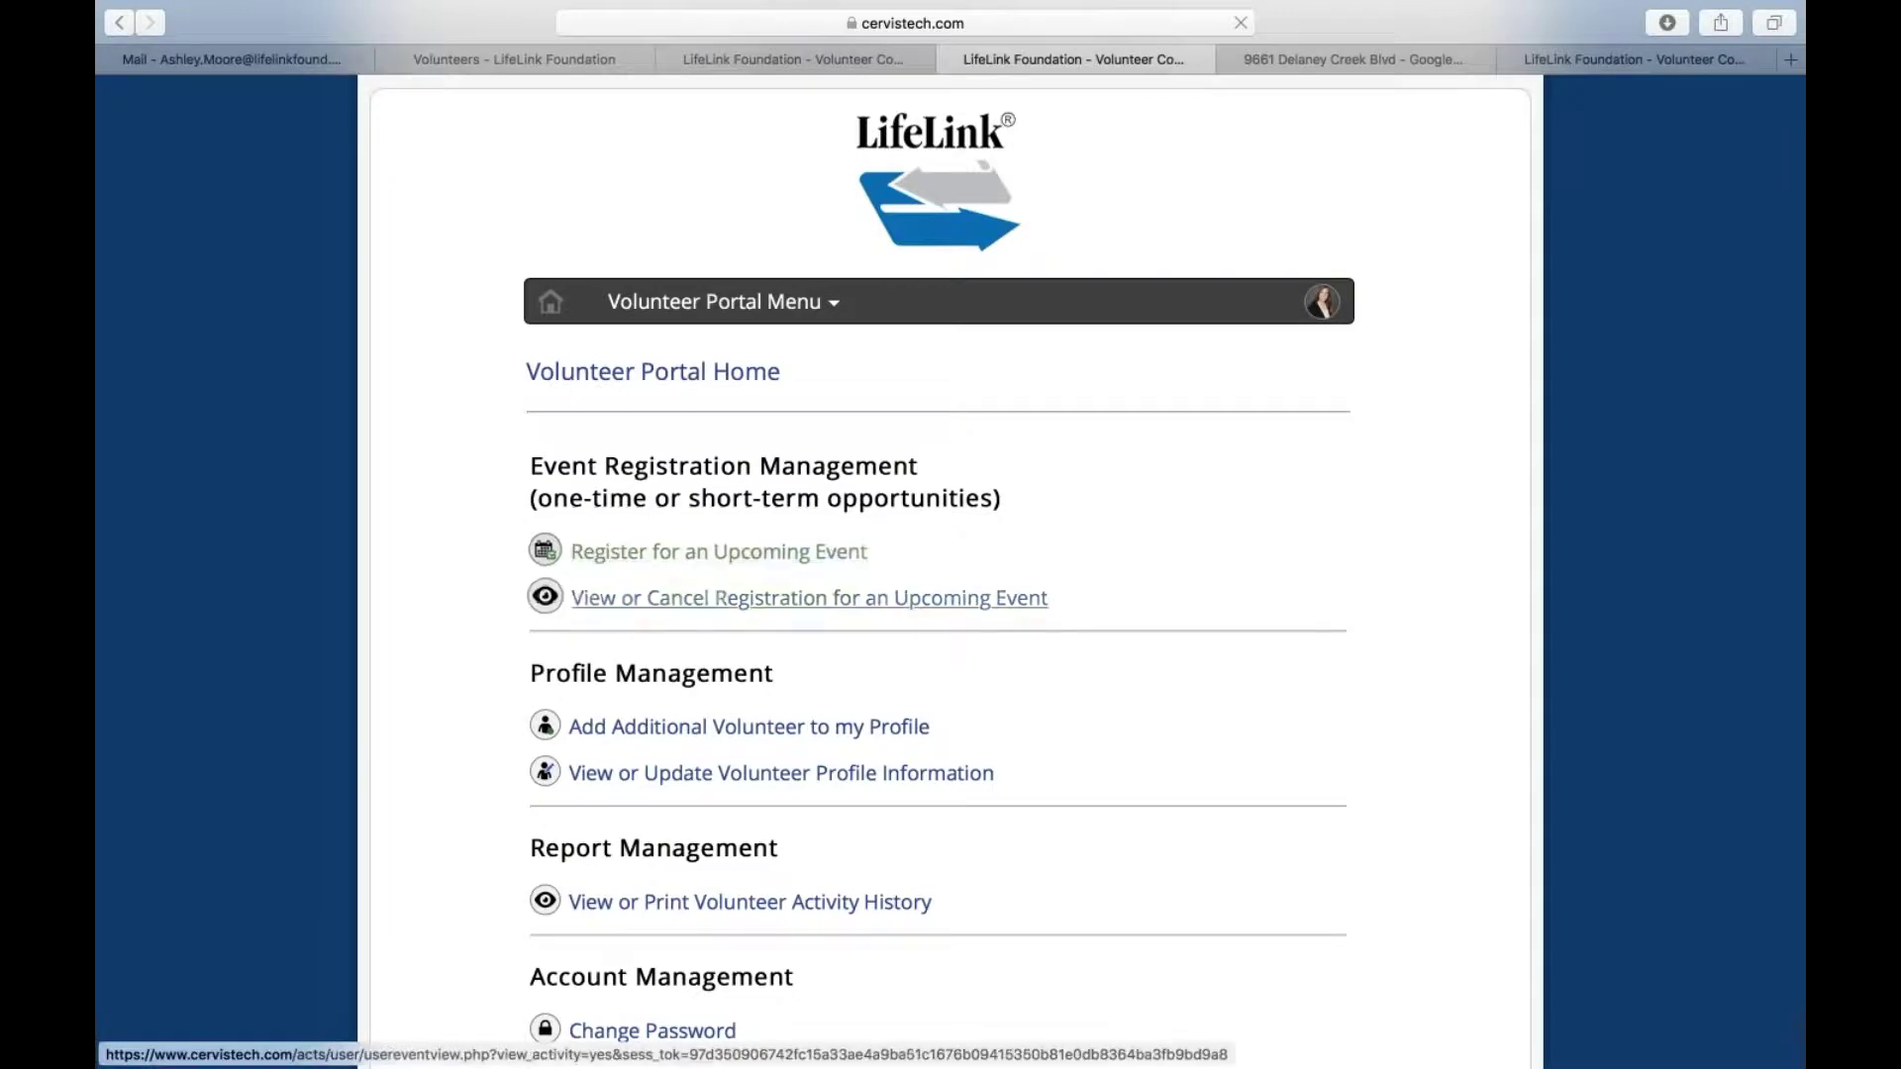
pyautogui.click(697, 558)
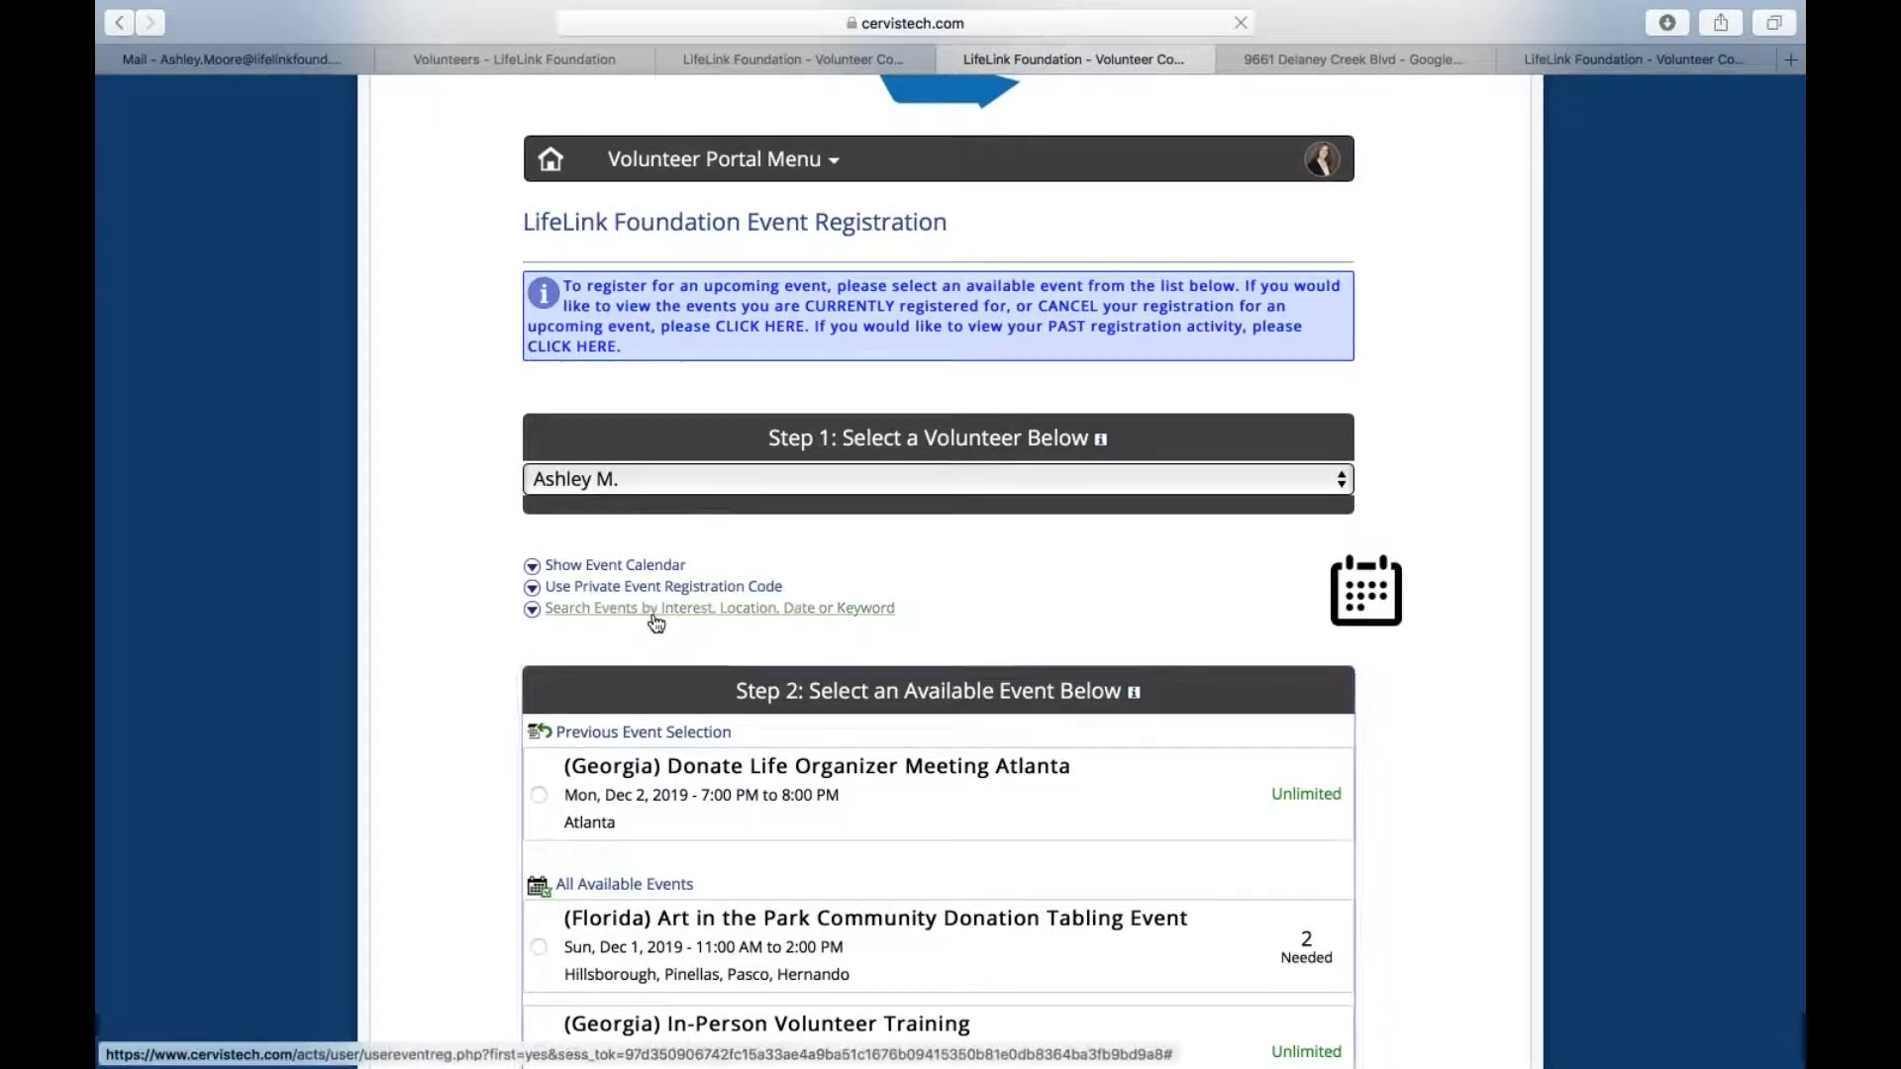
pyautogui.click(631, 614)
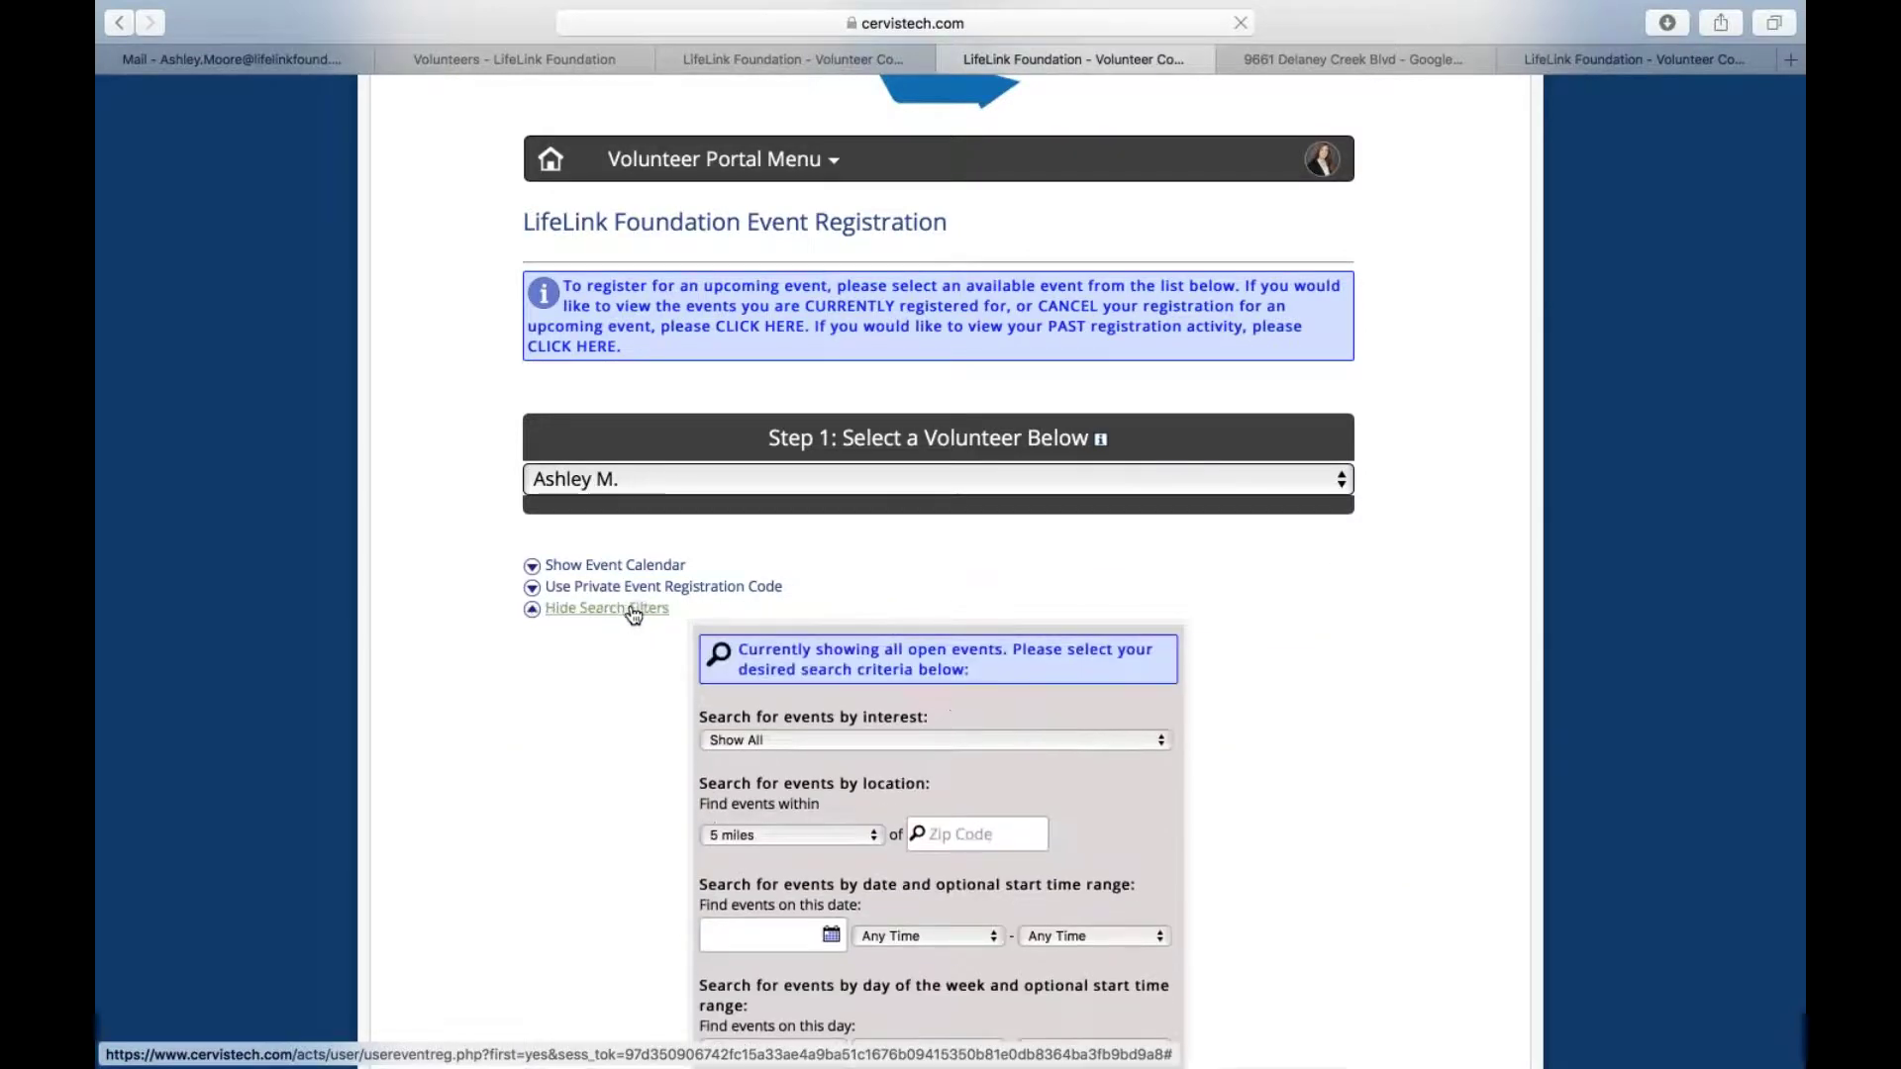
pyautogui.click(751, 745)
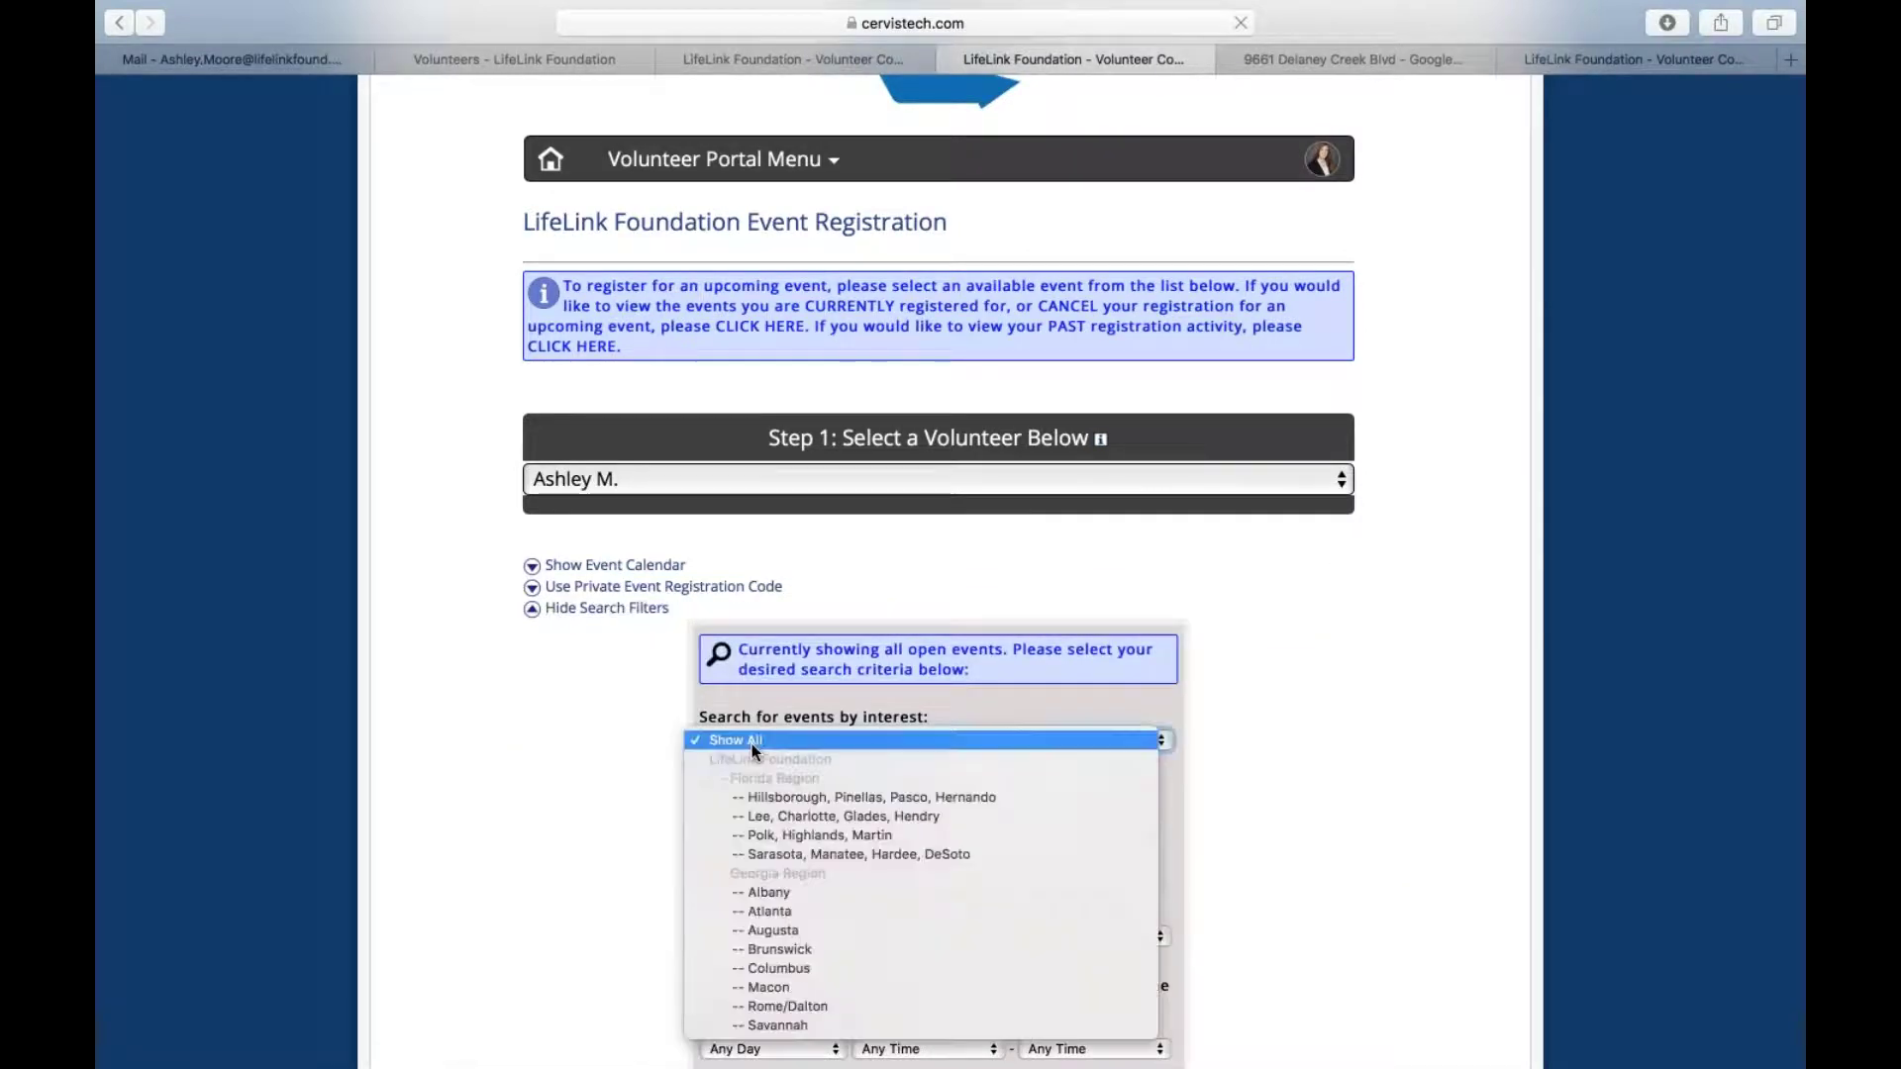
pyautogui.click(796, 793)
pyautogui.scroll(-3, 1081, 822)
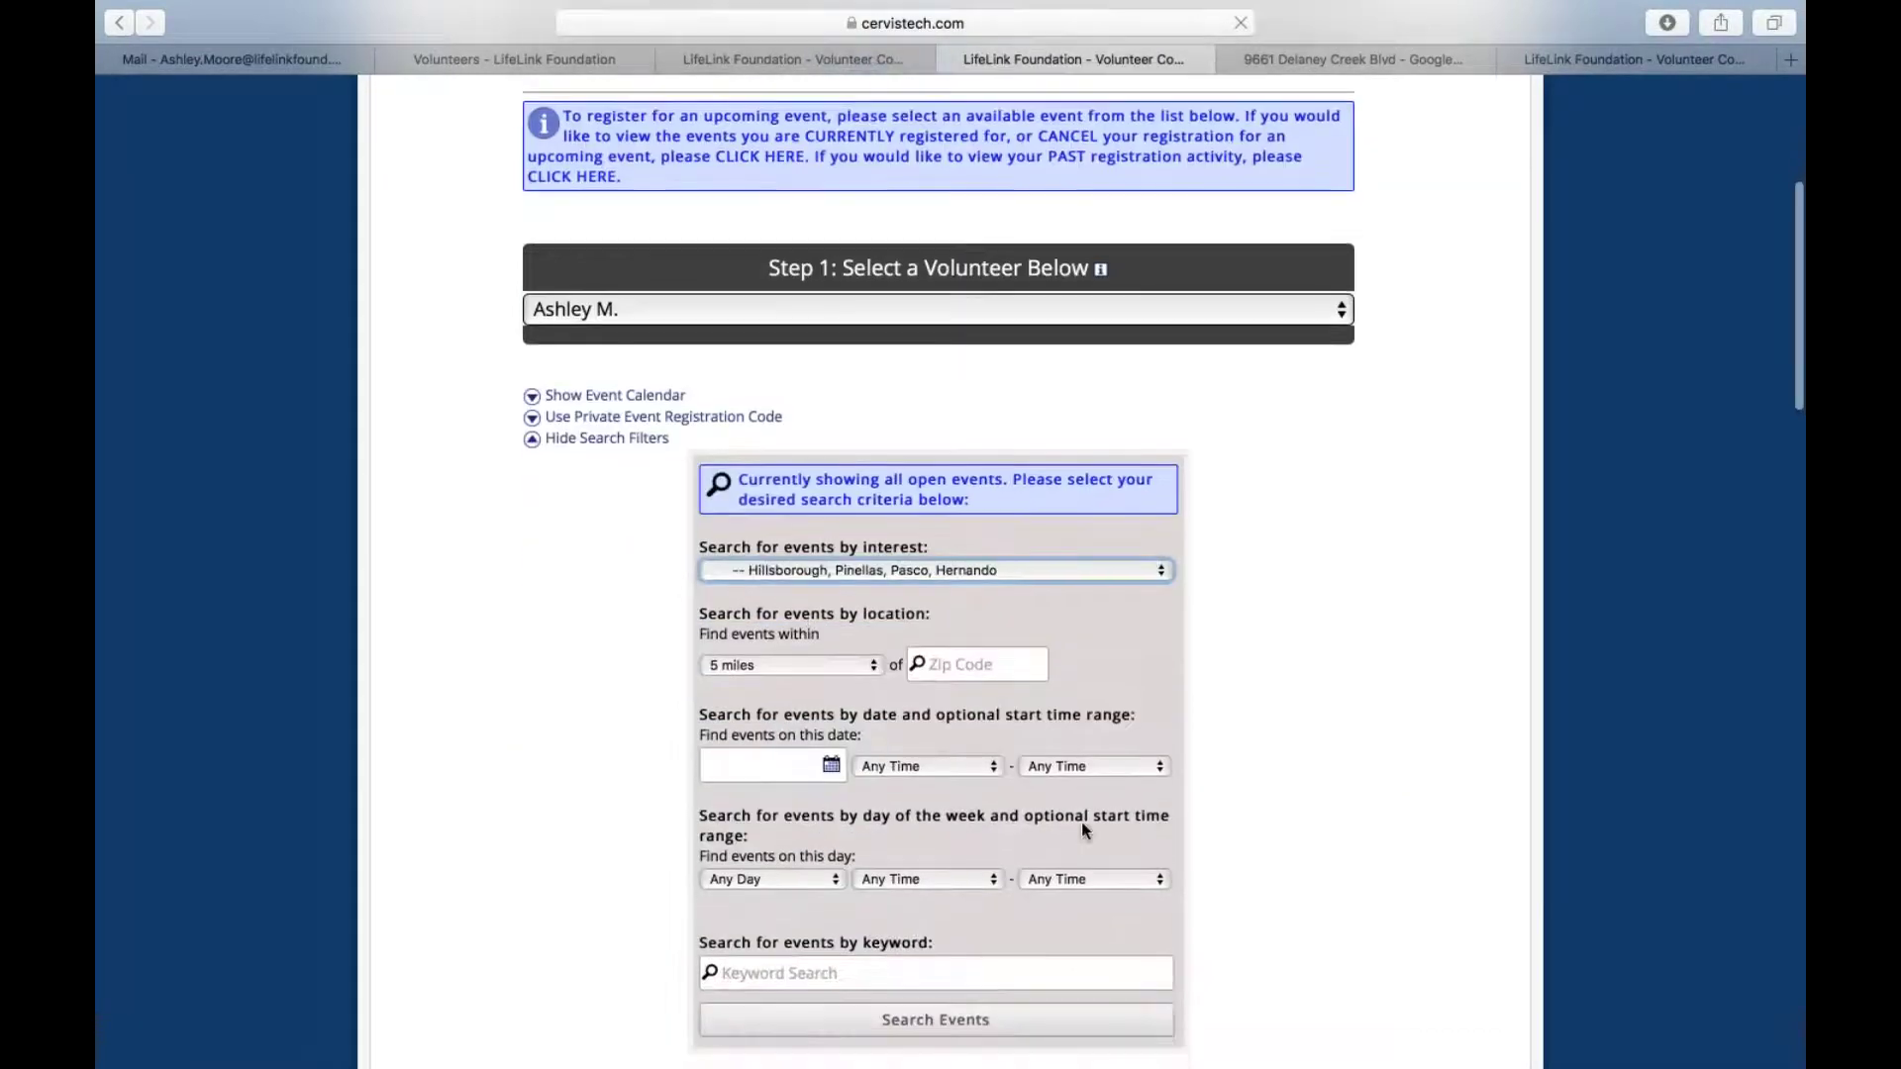
pyautogui.click(950, 1025)
pyautogui.scroll(-3, 1182, 704)
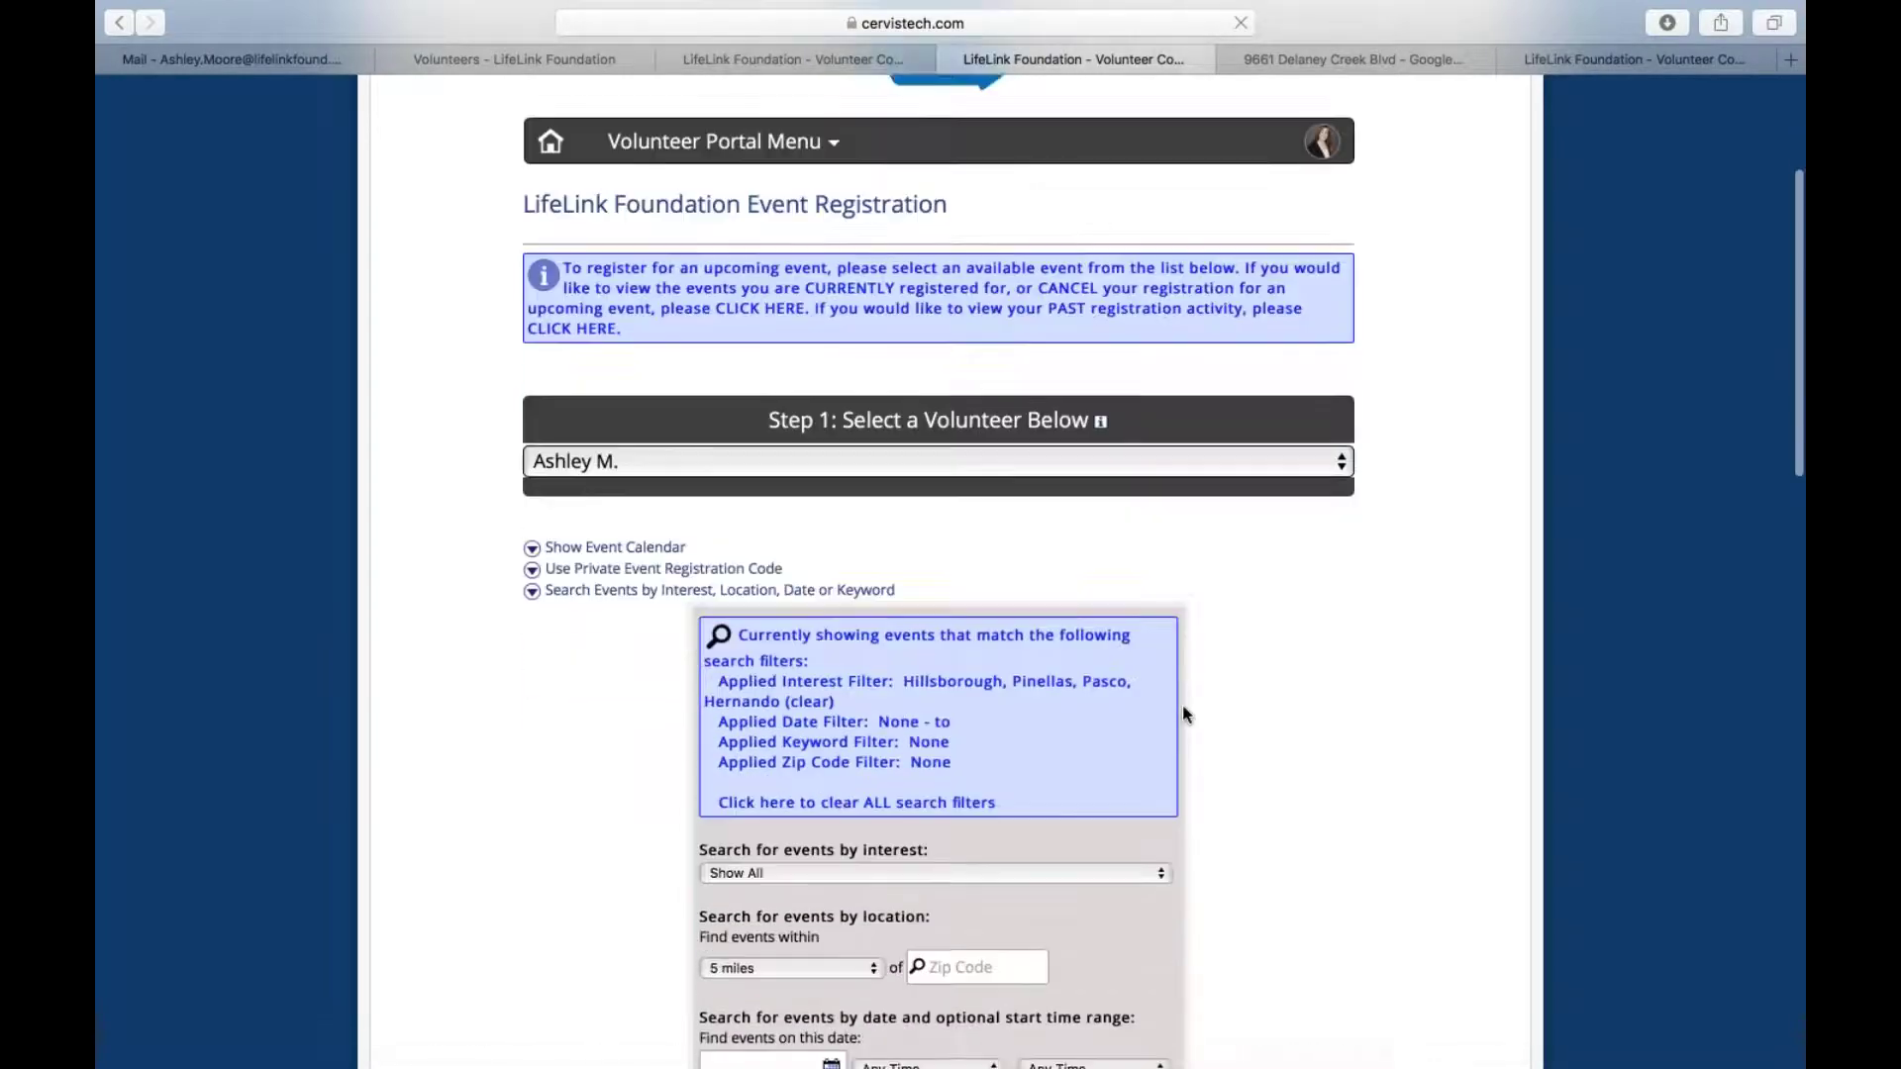
pyautogui.scroll(-10, 1182, 705)
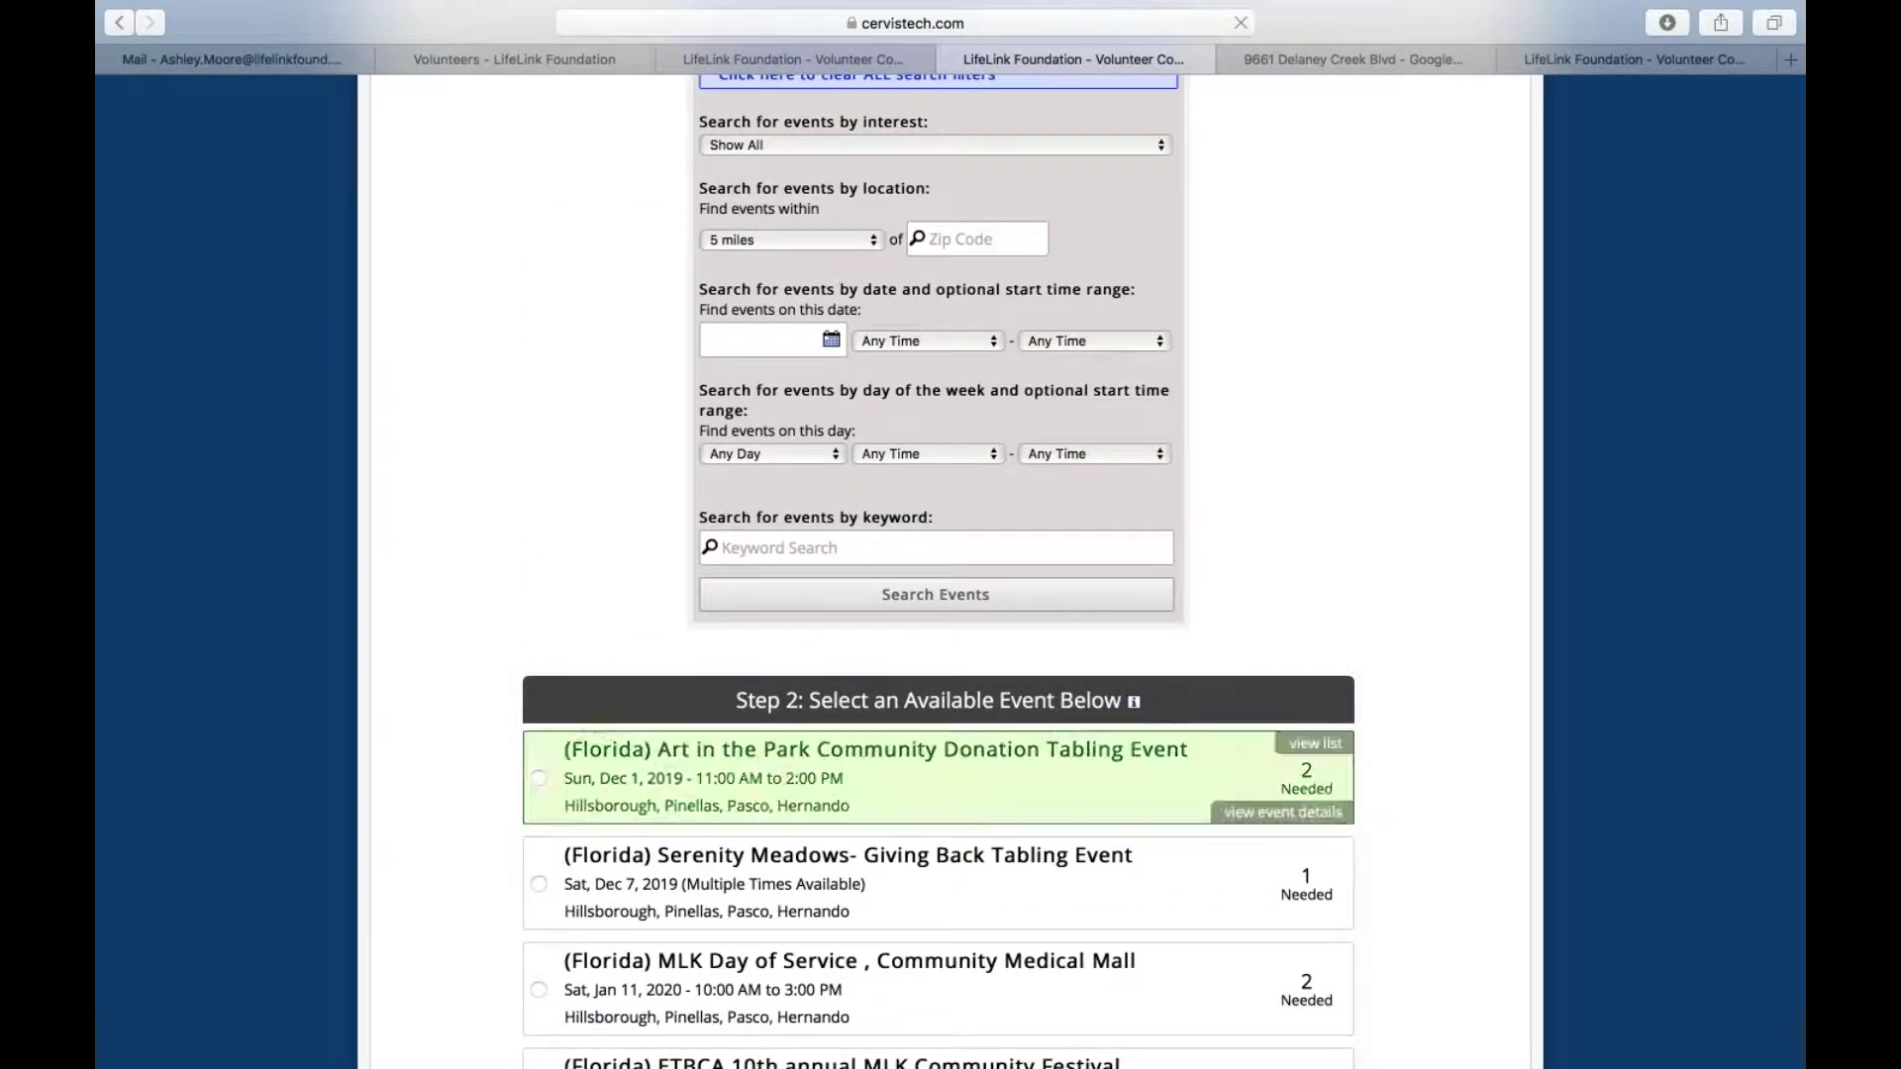
pyautogui.scroll(-4, 970, 883)
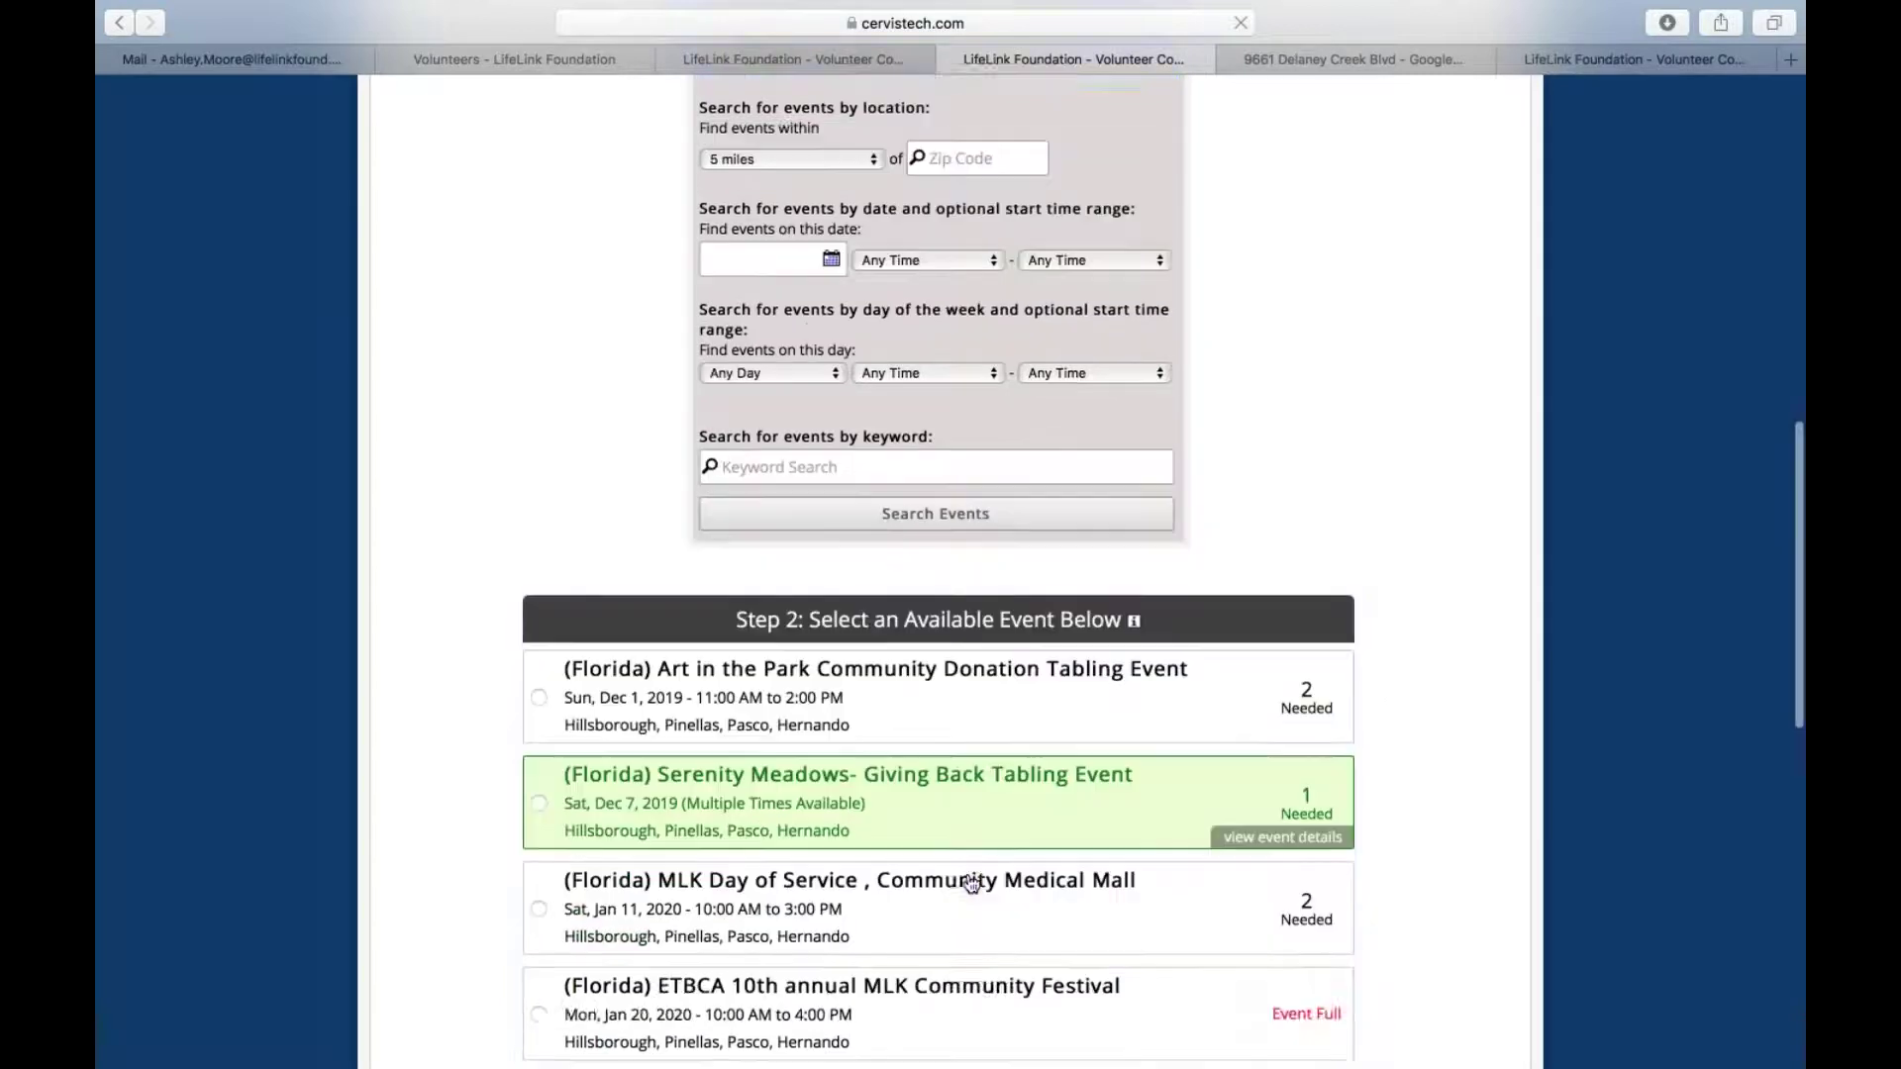
pyautogui.scroll(-4, 970, 883)
pyautogui.scroll(10, 970, 883)
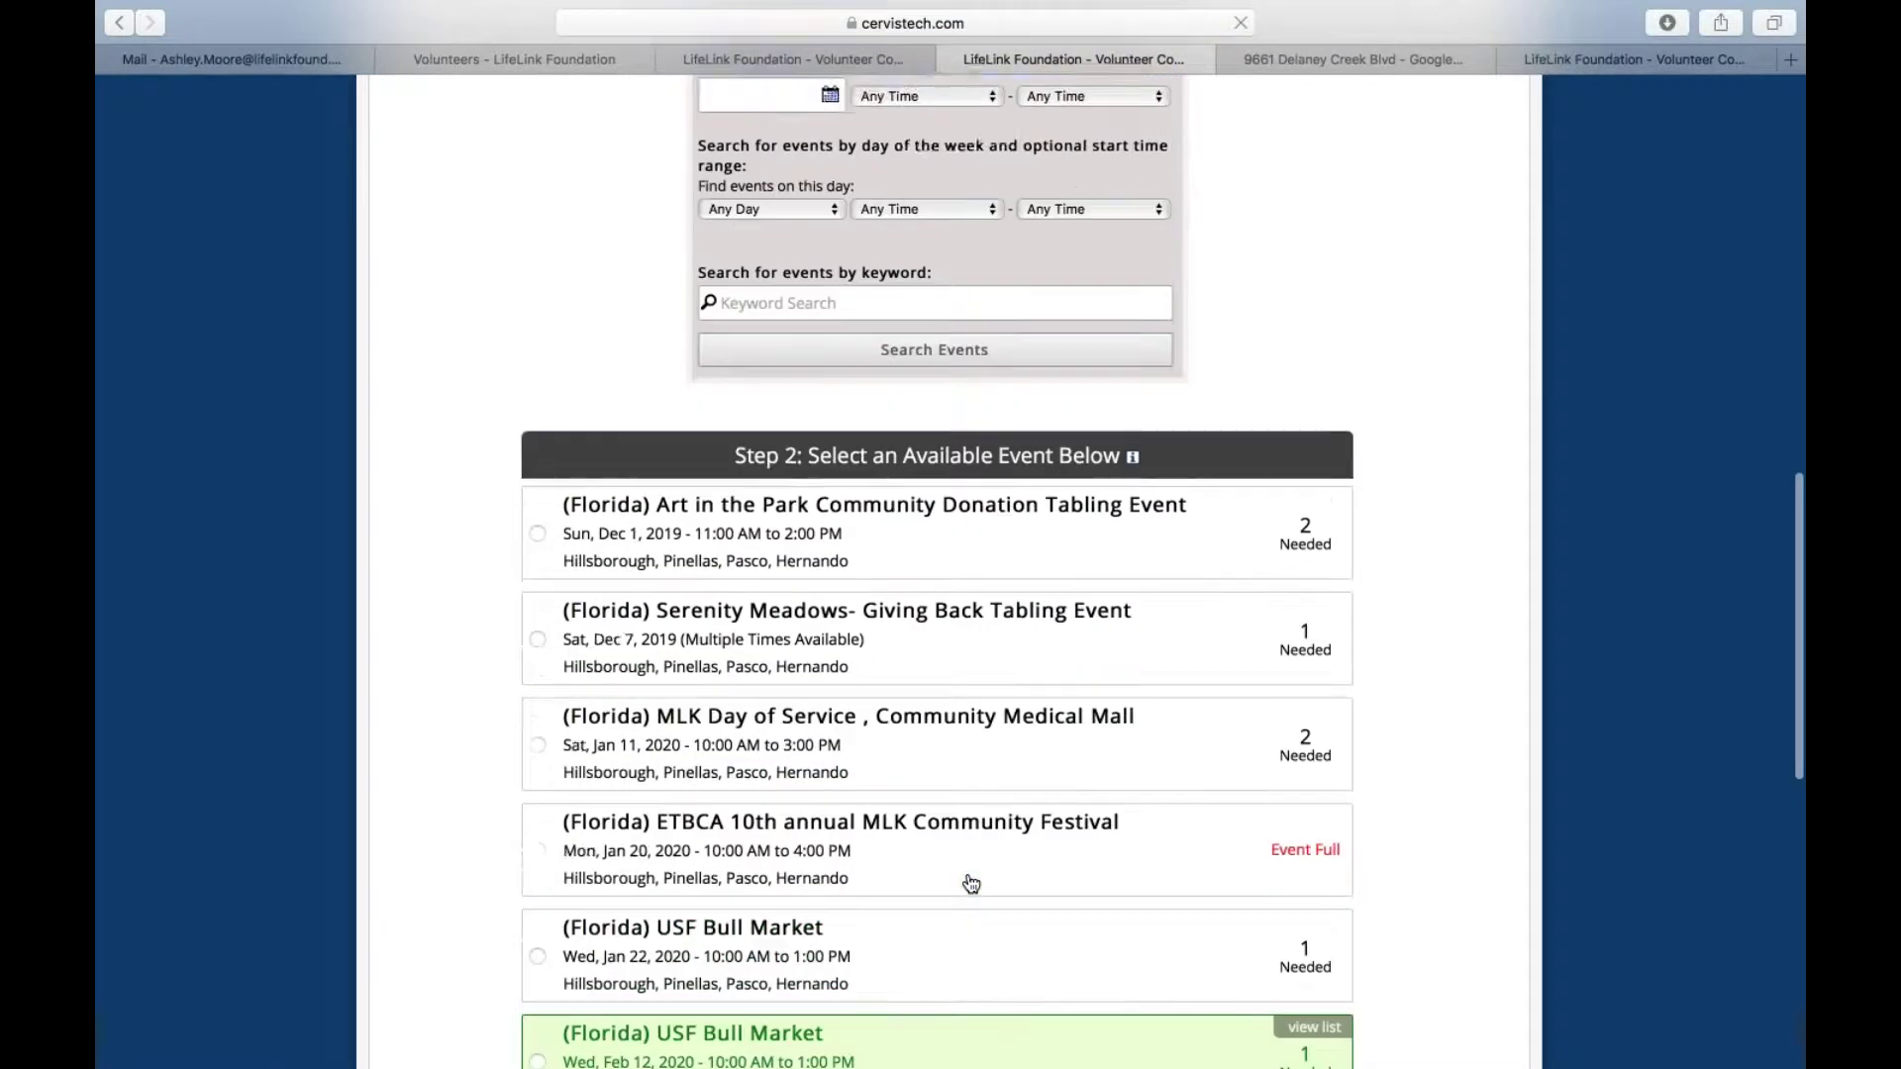
pyautogui.scroll(1, 1053, 368)
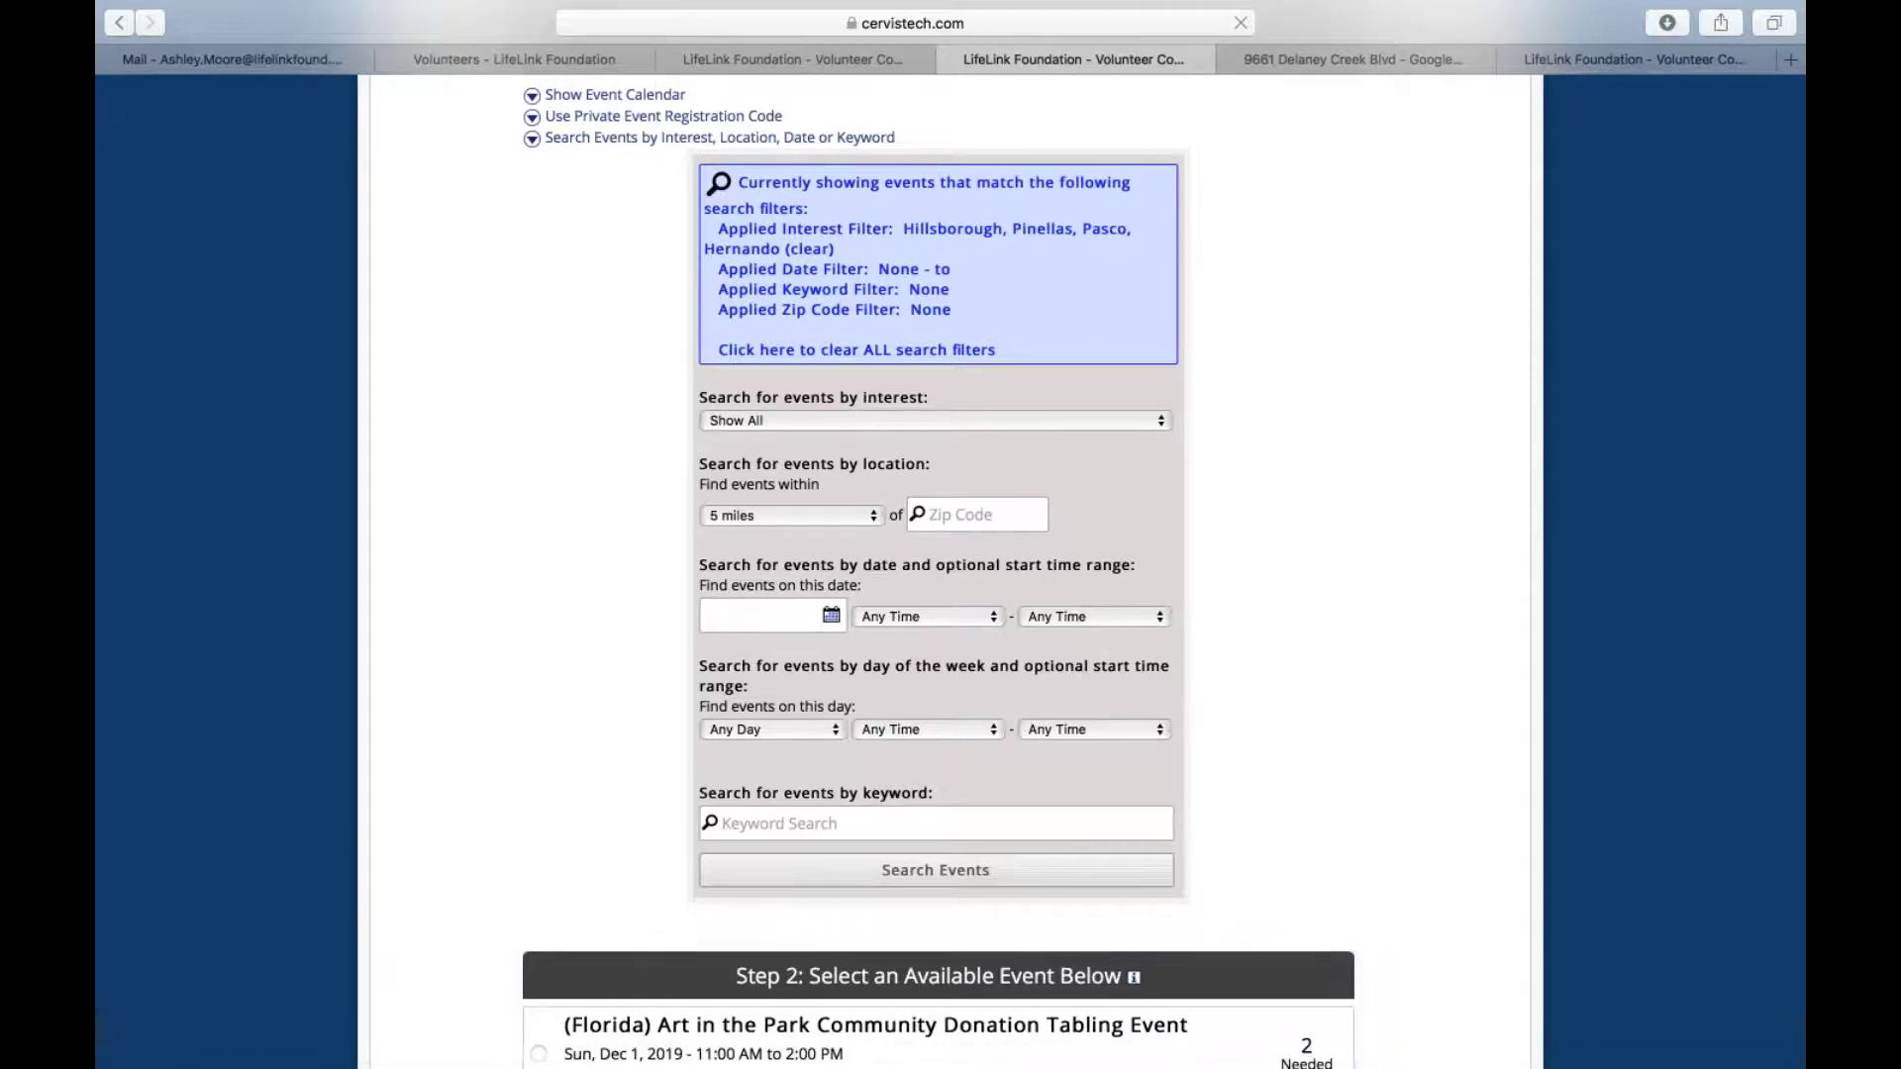
pyautogui.scroll(-3, 950, 573)
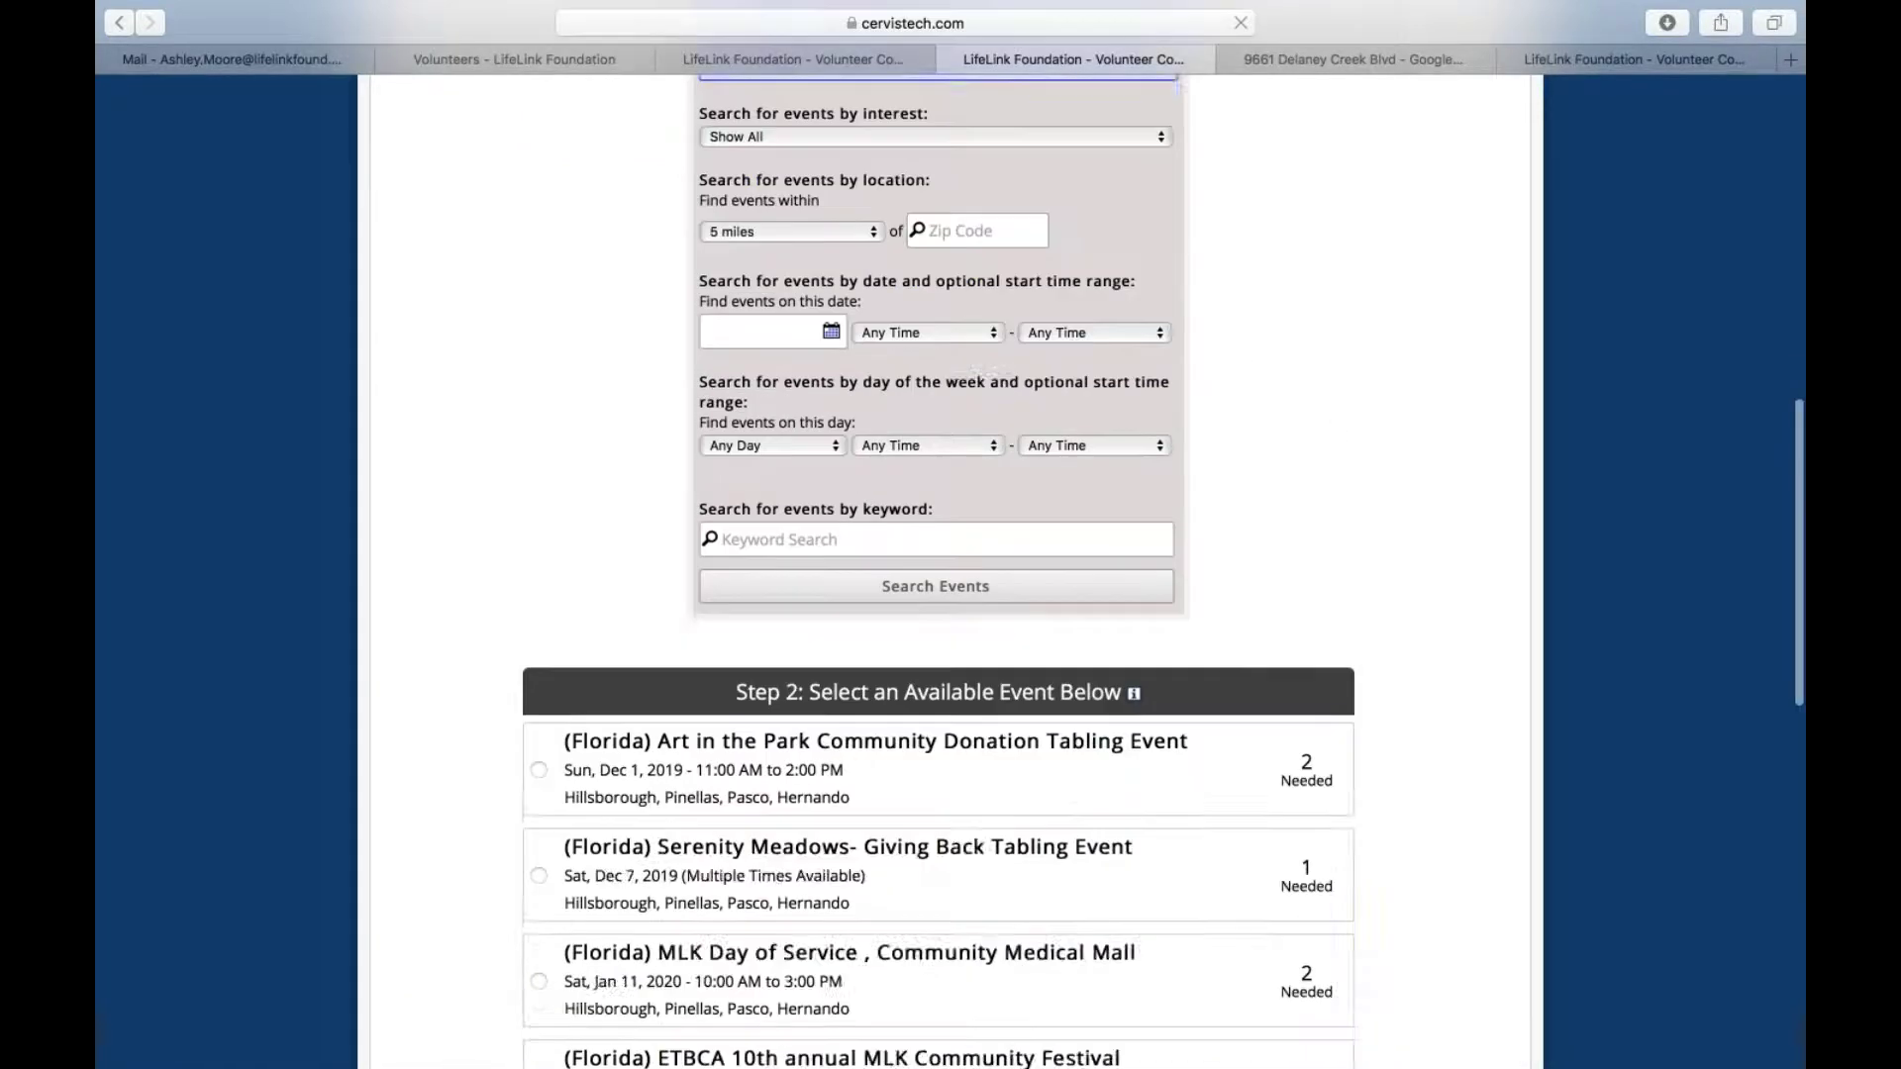
pyautogui.scroll(-2, 742, 634)
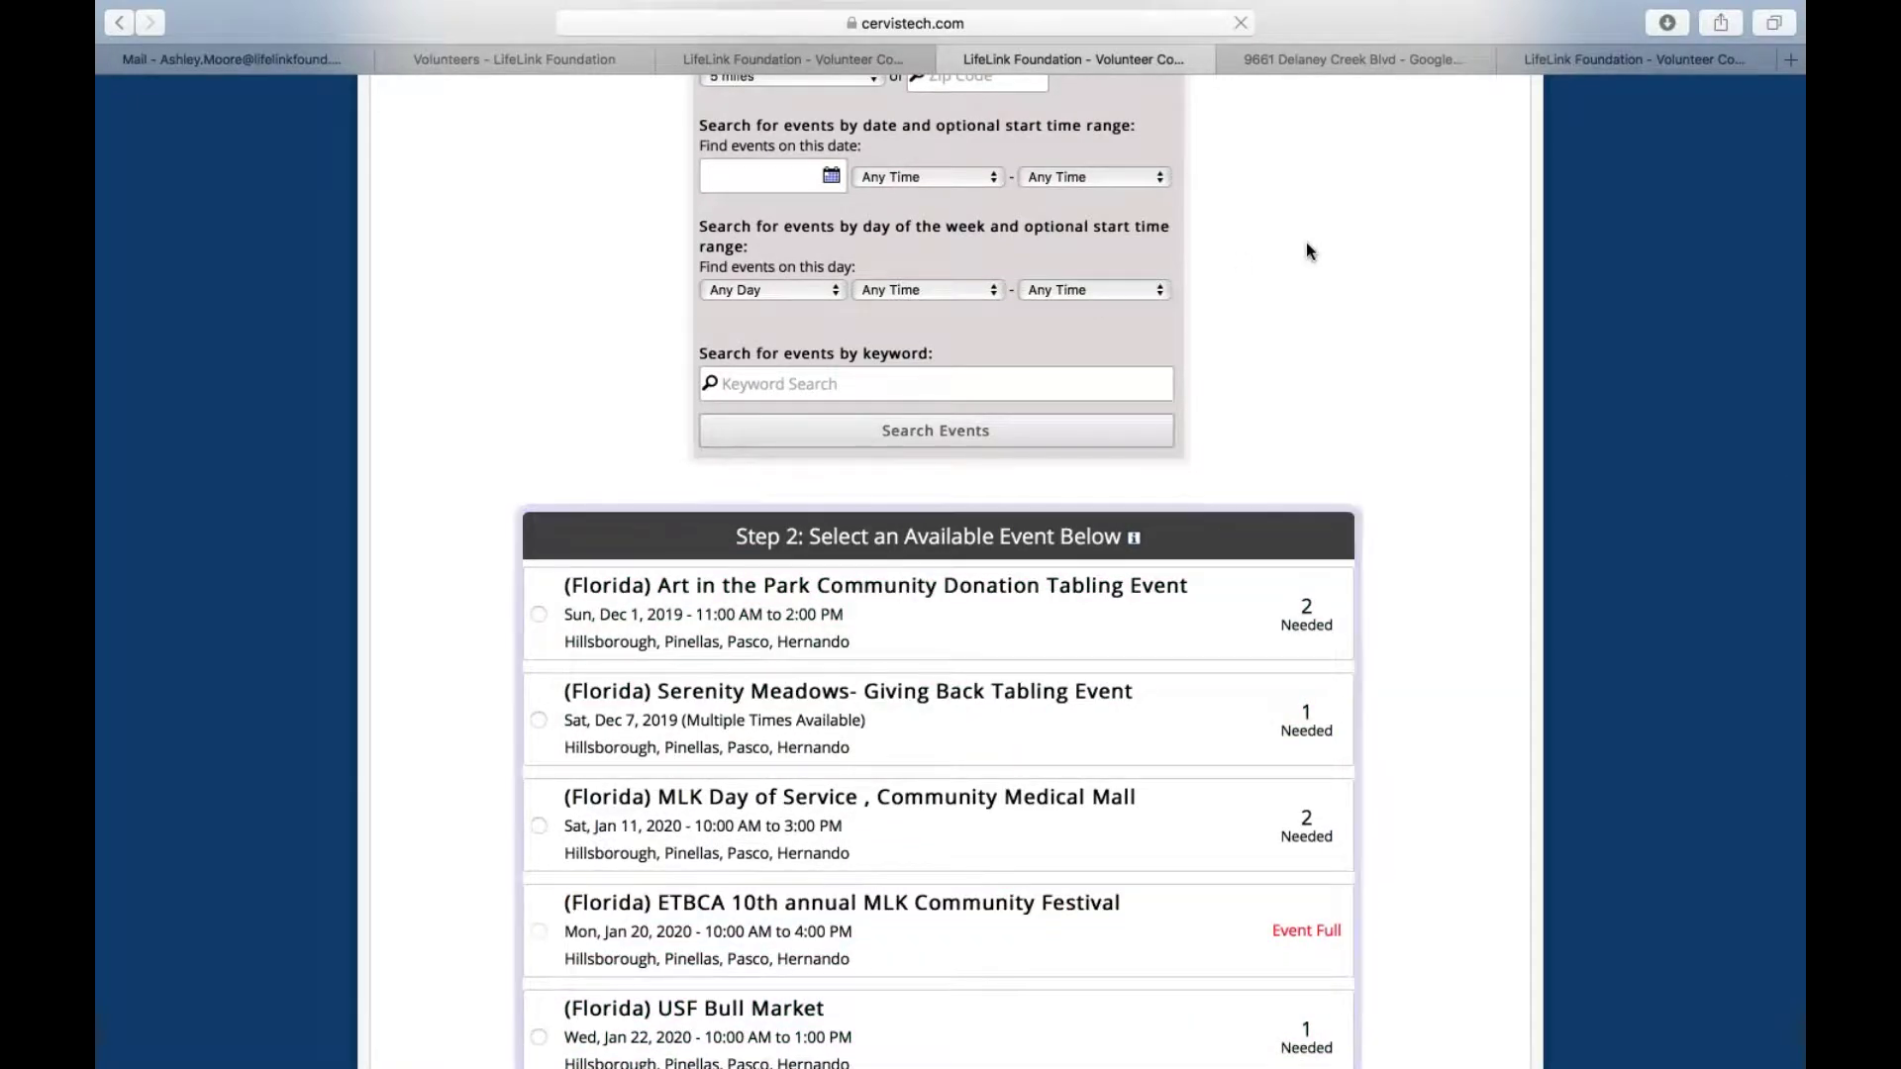
pyautogui.scroll(-2, 1089, 713)
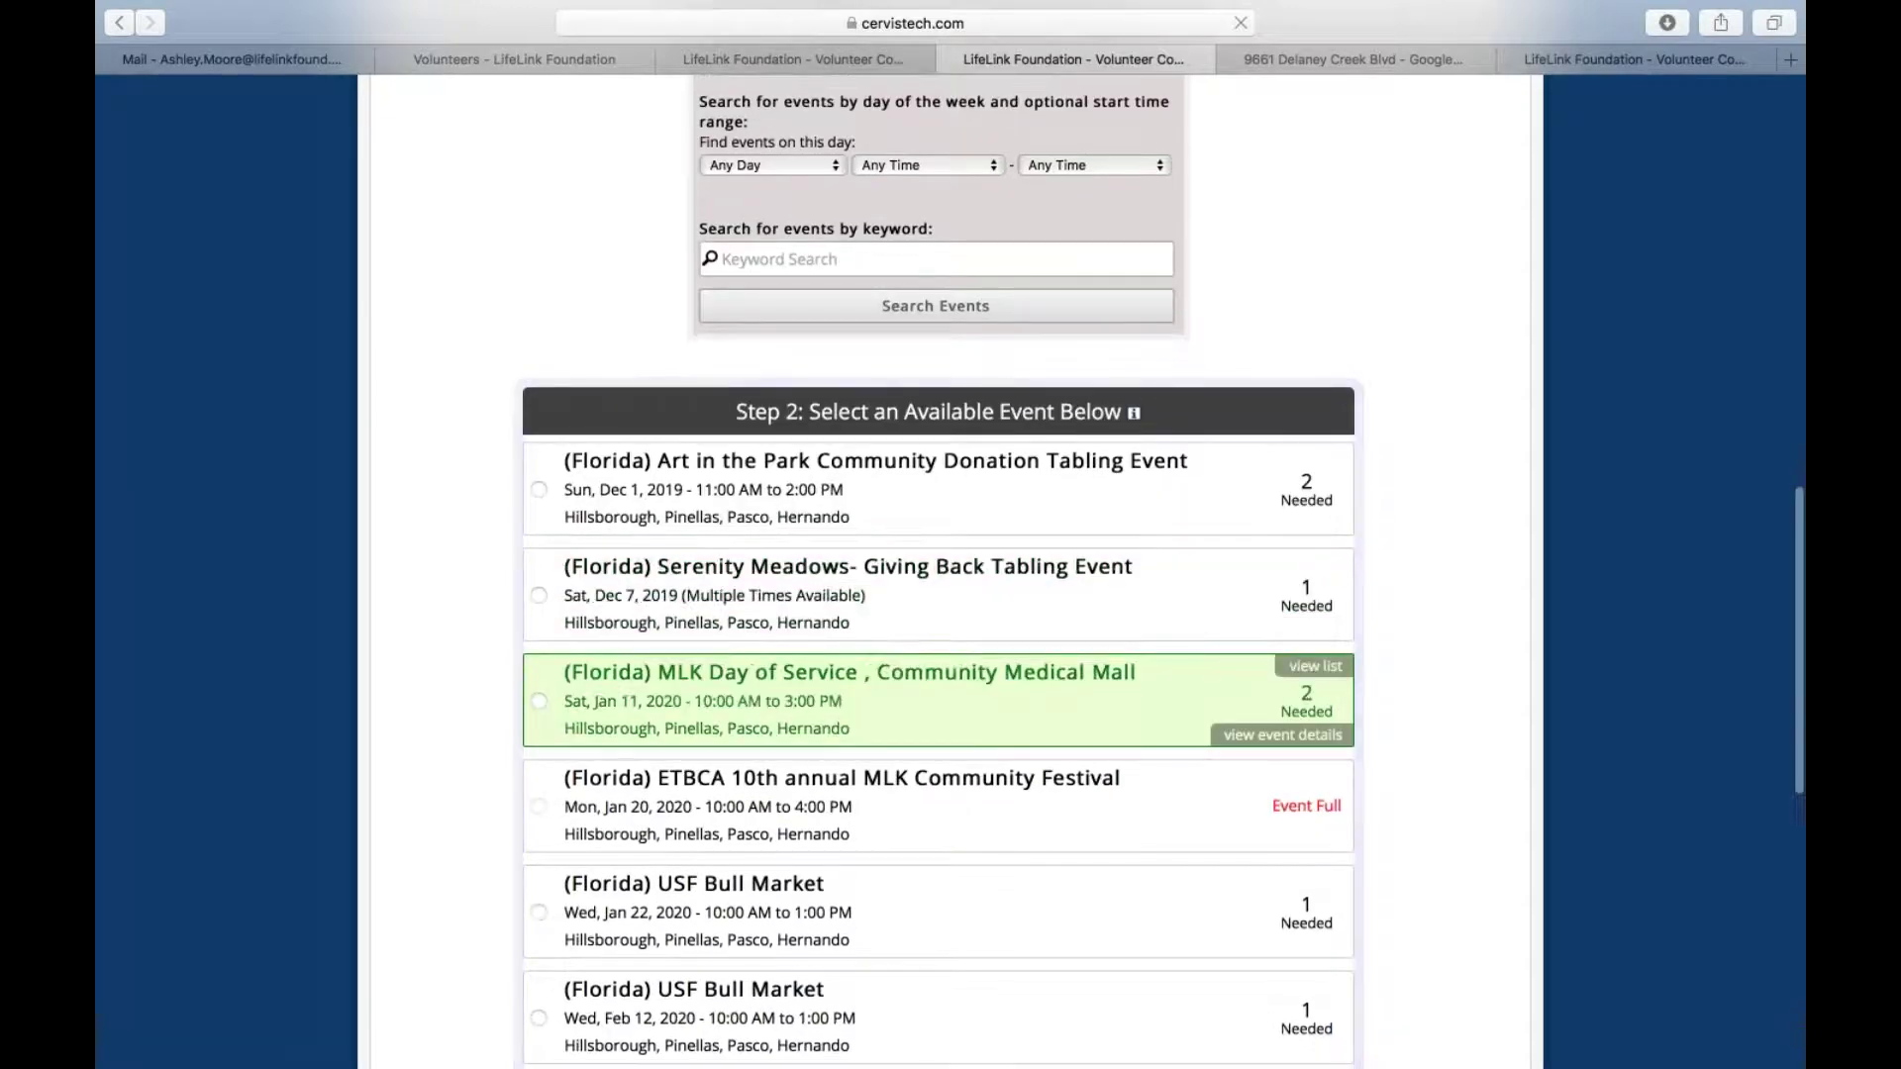
pyautogui.scroll(-3, 938, 713)
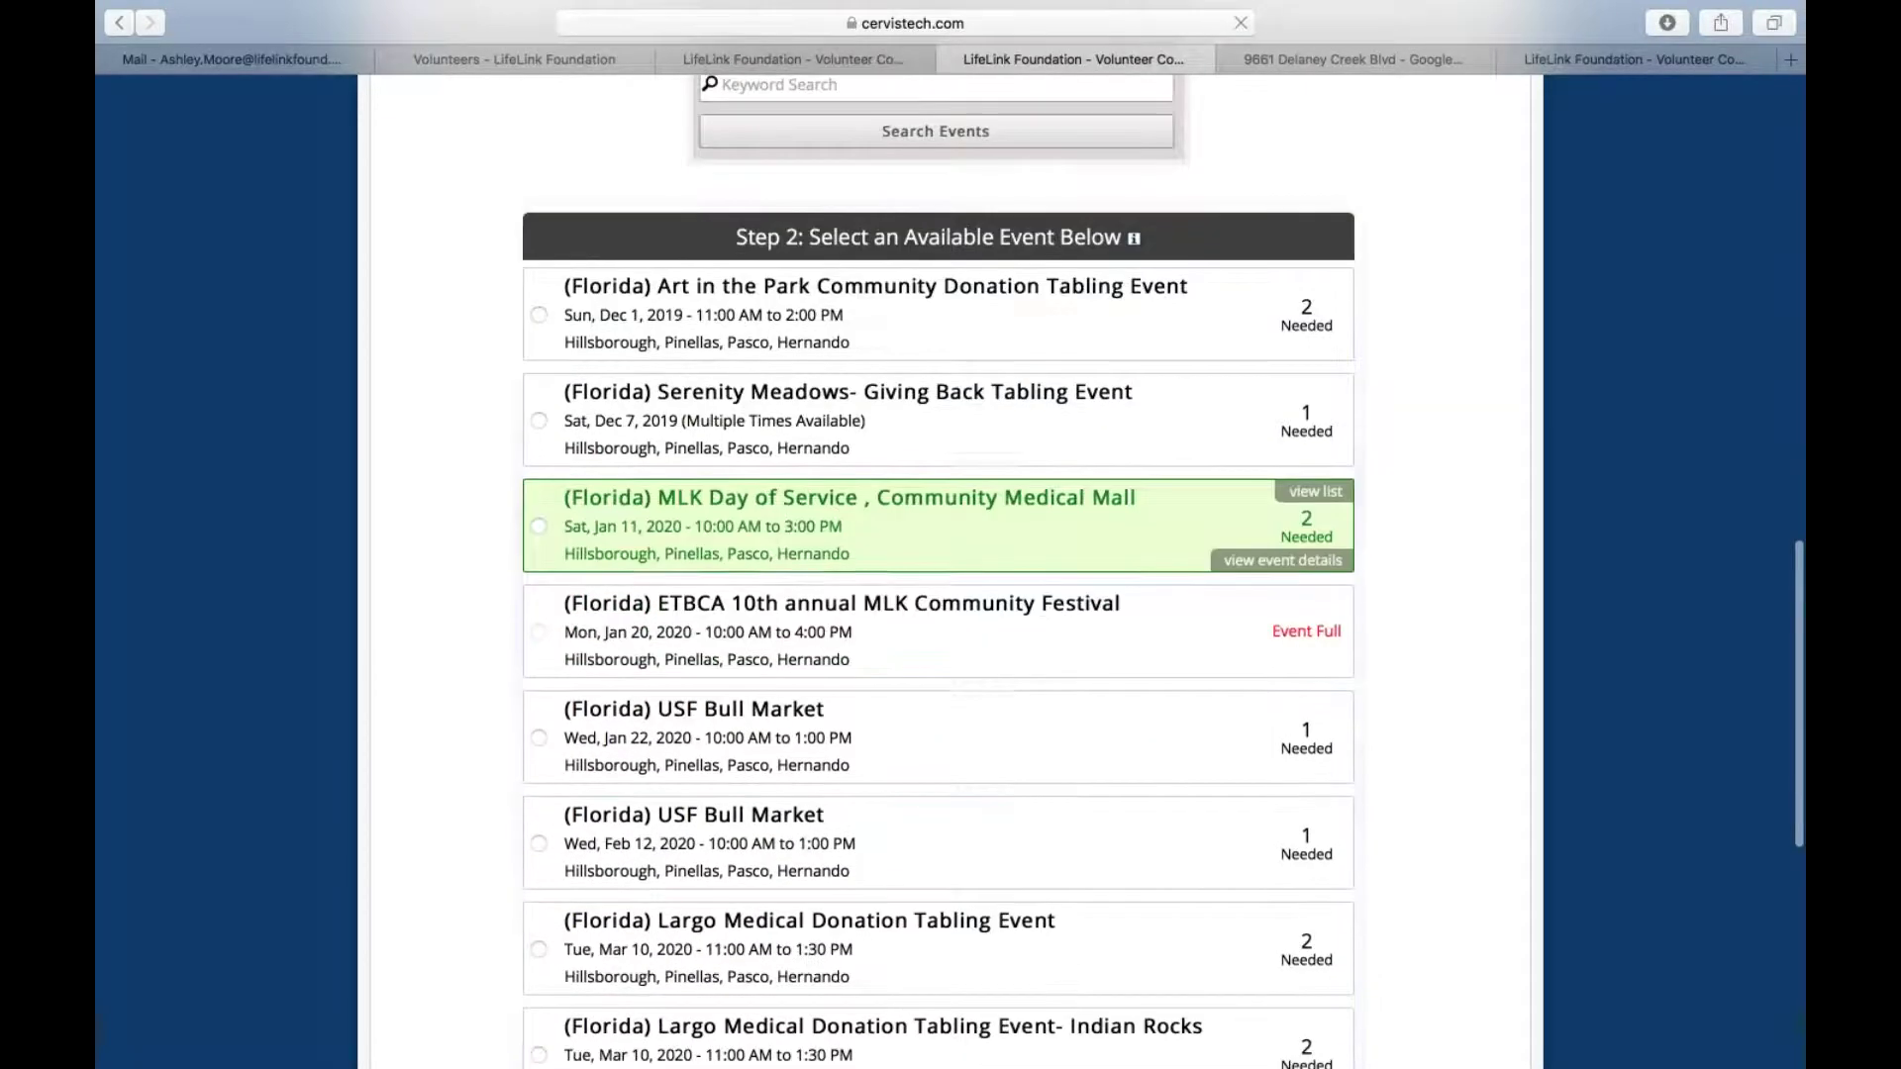
pyautogui.scroll(4, 938, 738)
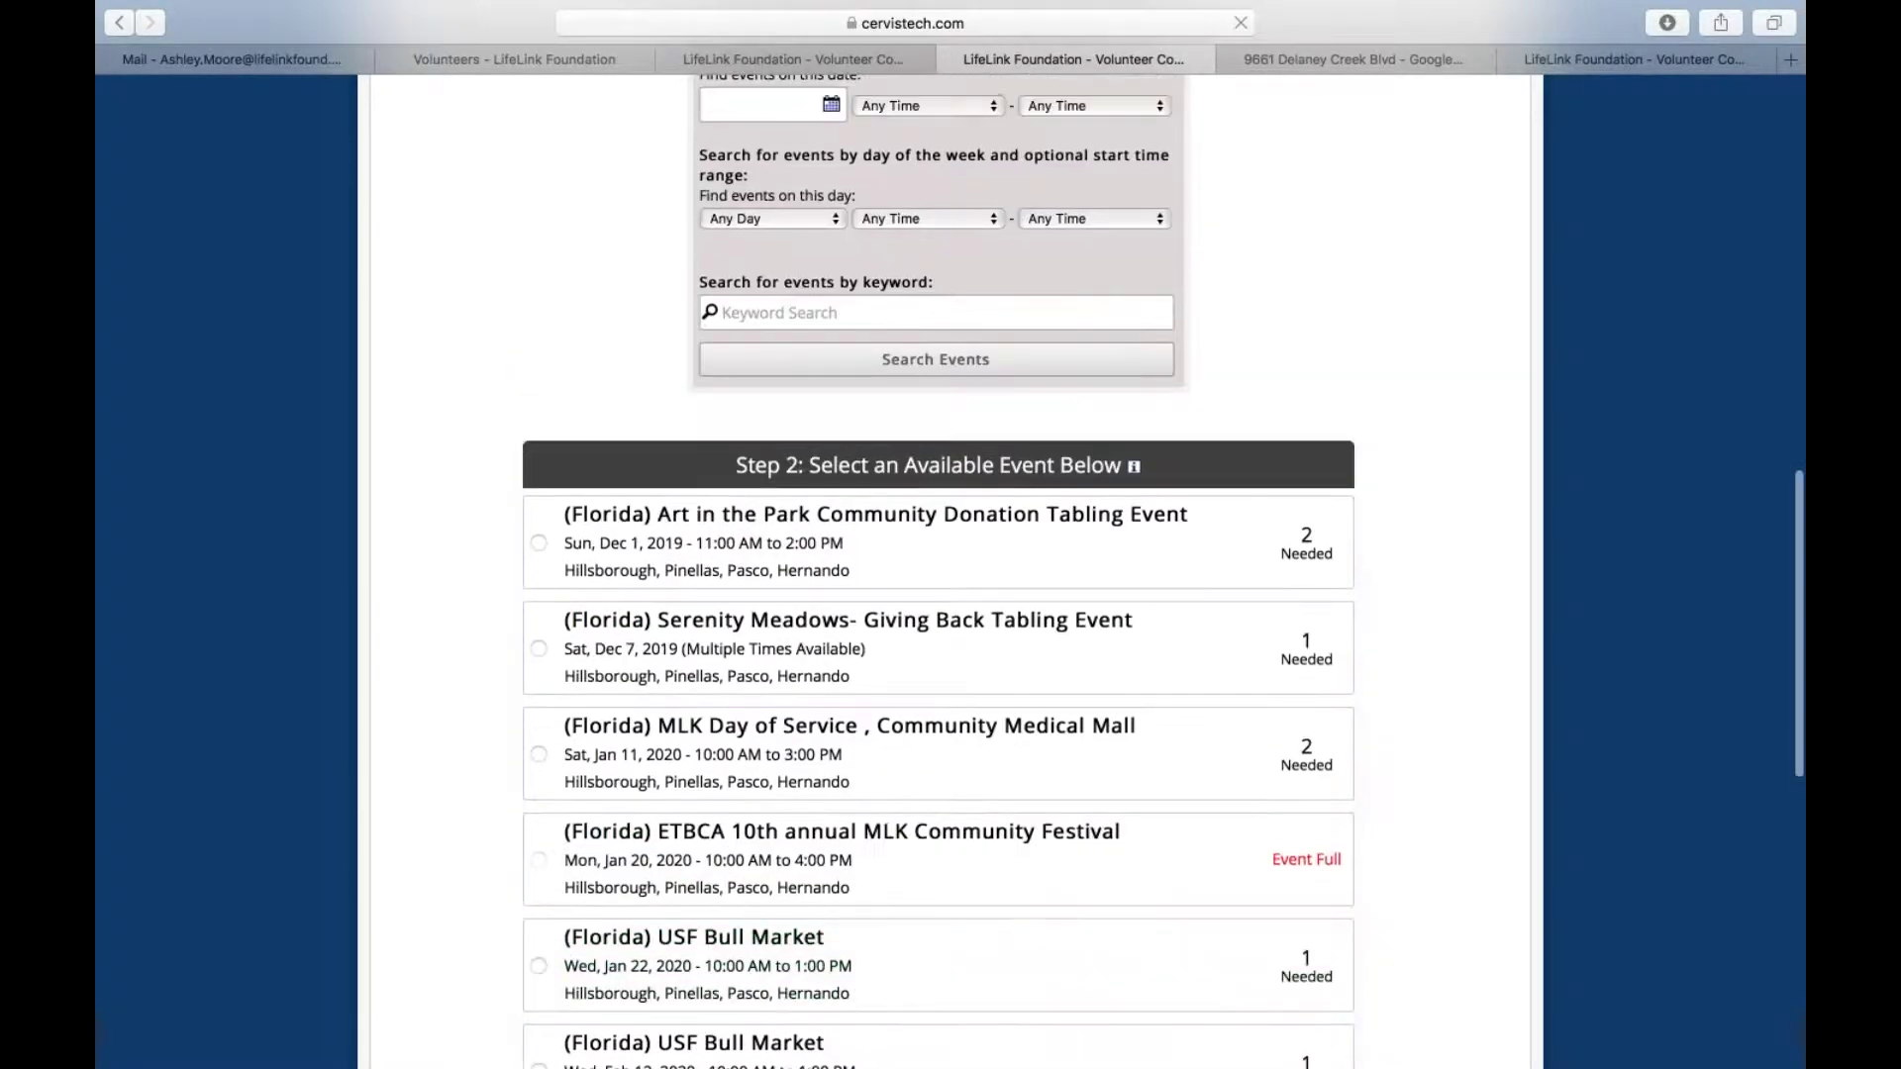
pyautogui.scroll(7, 1327, 703)
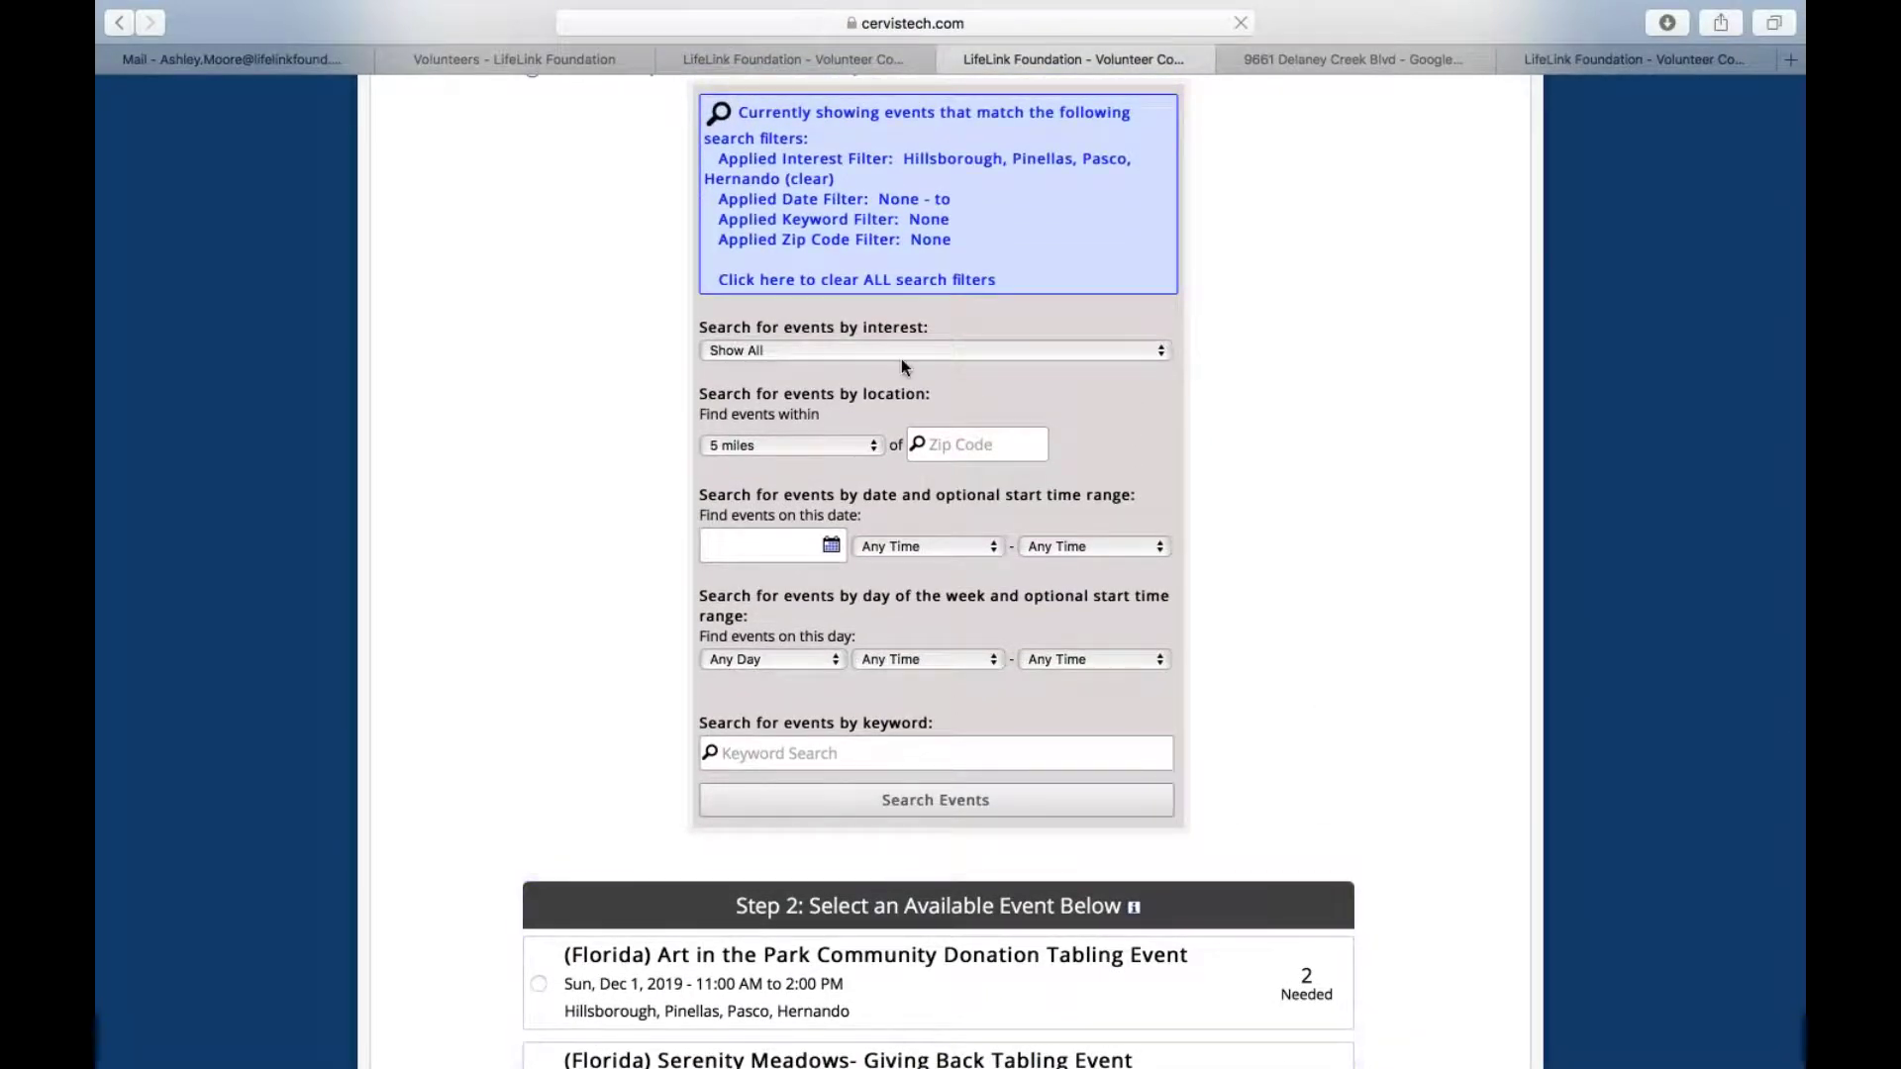
pyautogui.scroll(4, 901, 366)
pyautogui.click(679, 291)
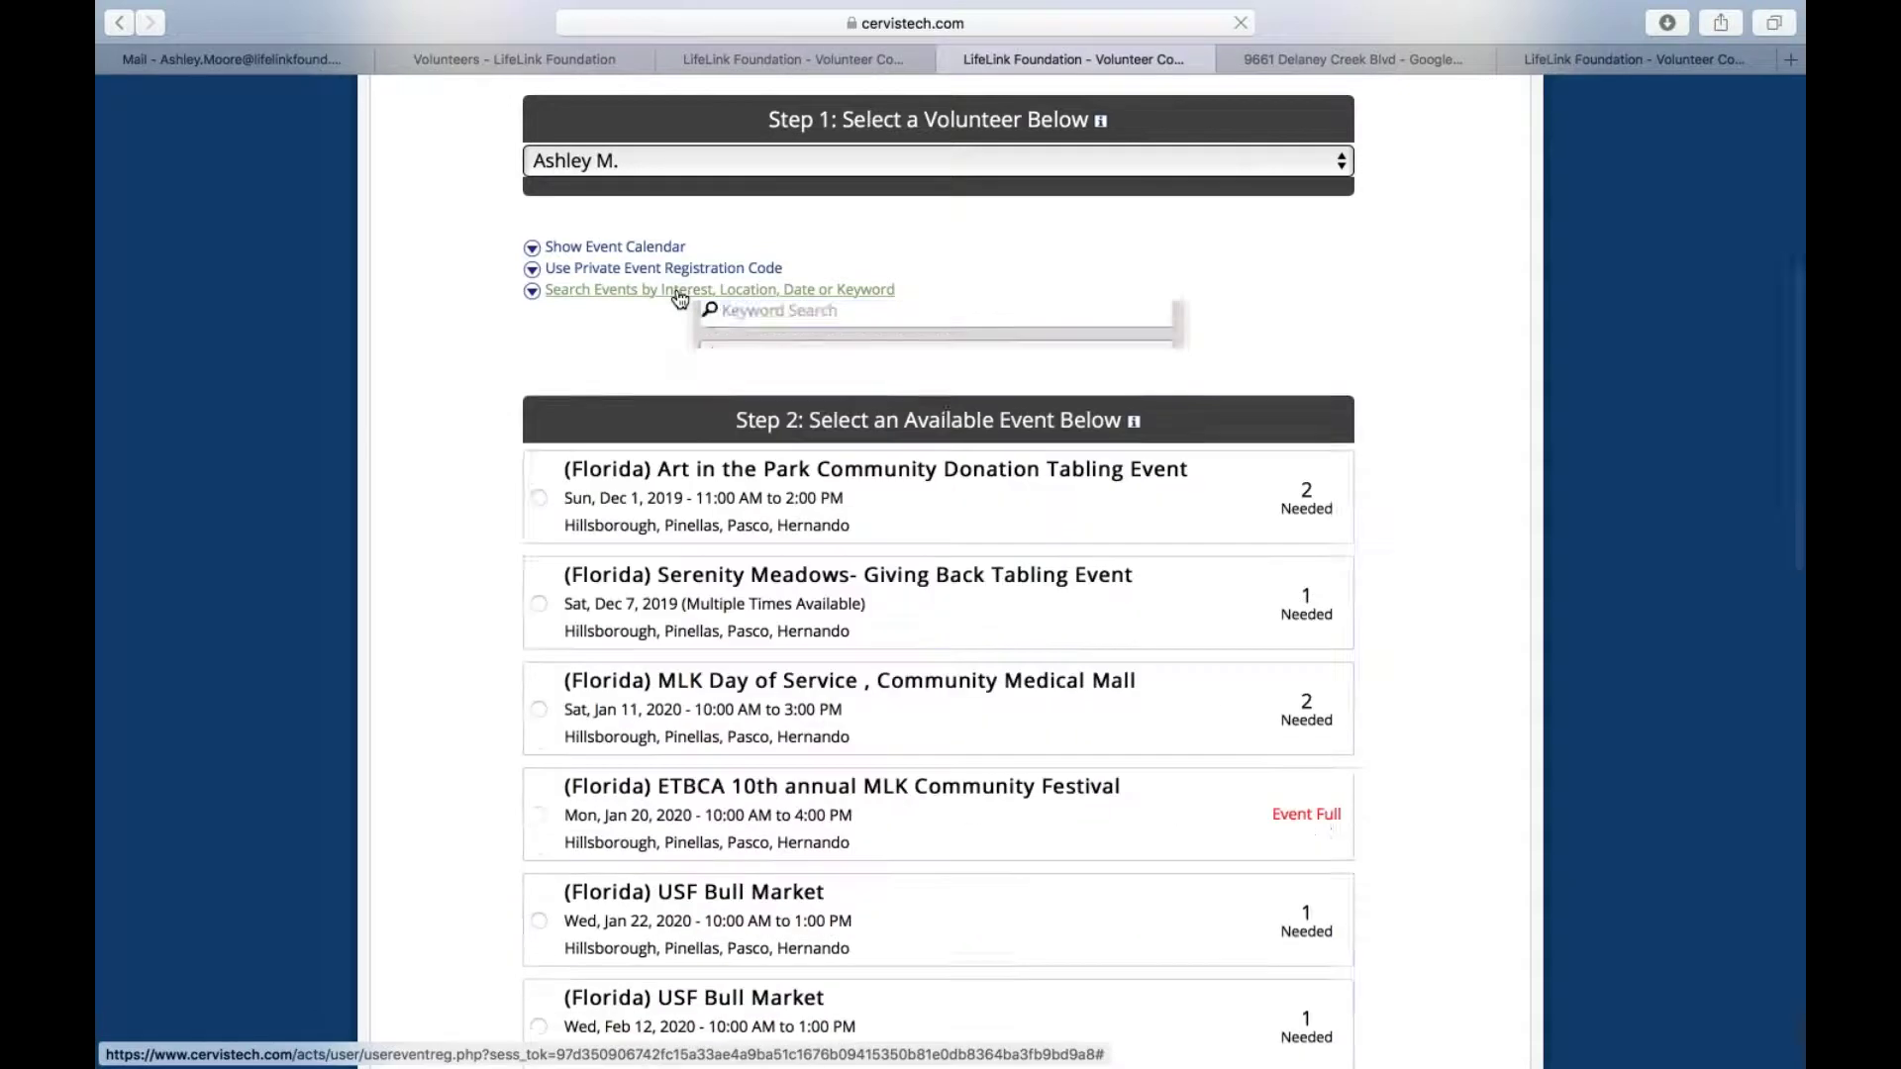
pyautogui.click(679, 291)
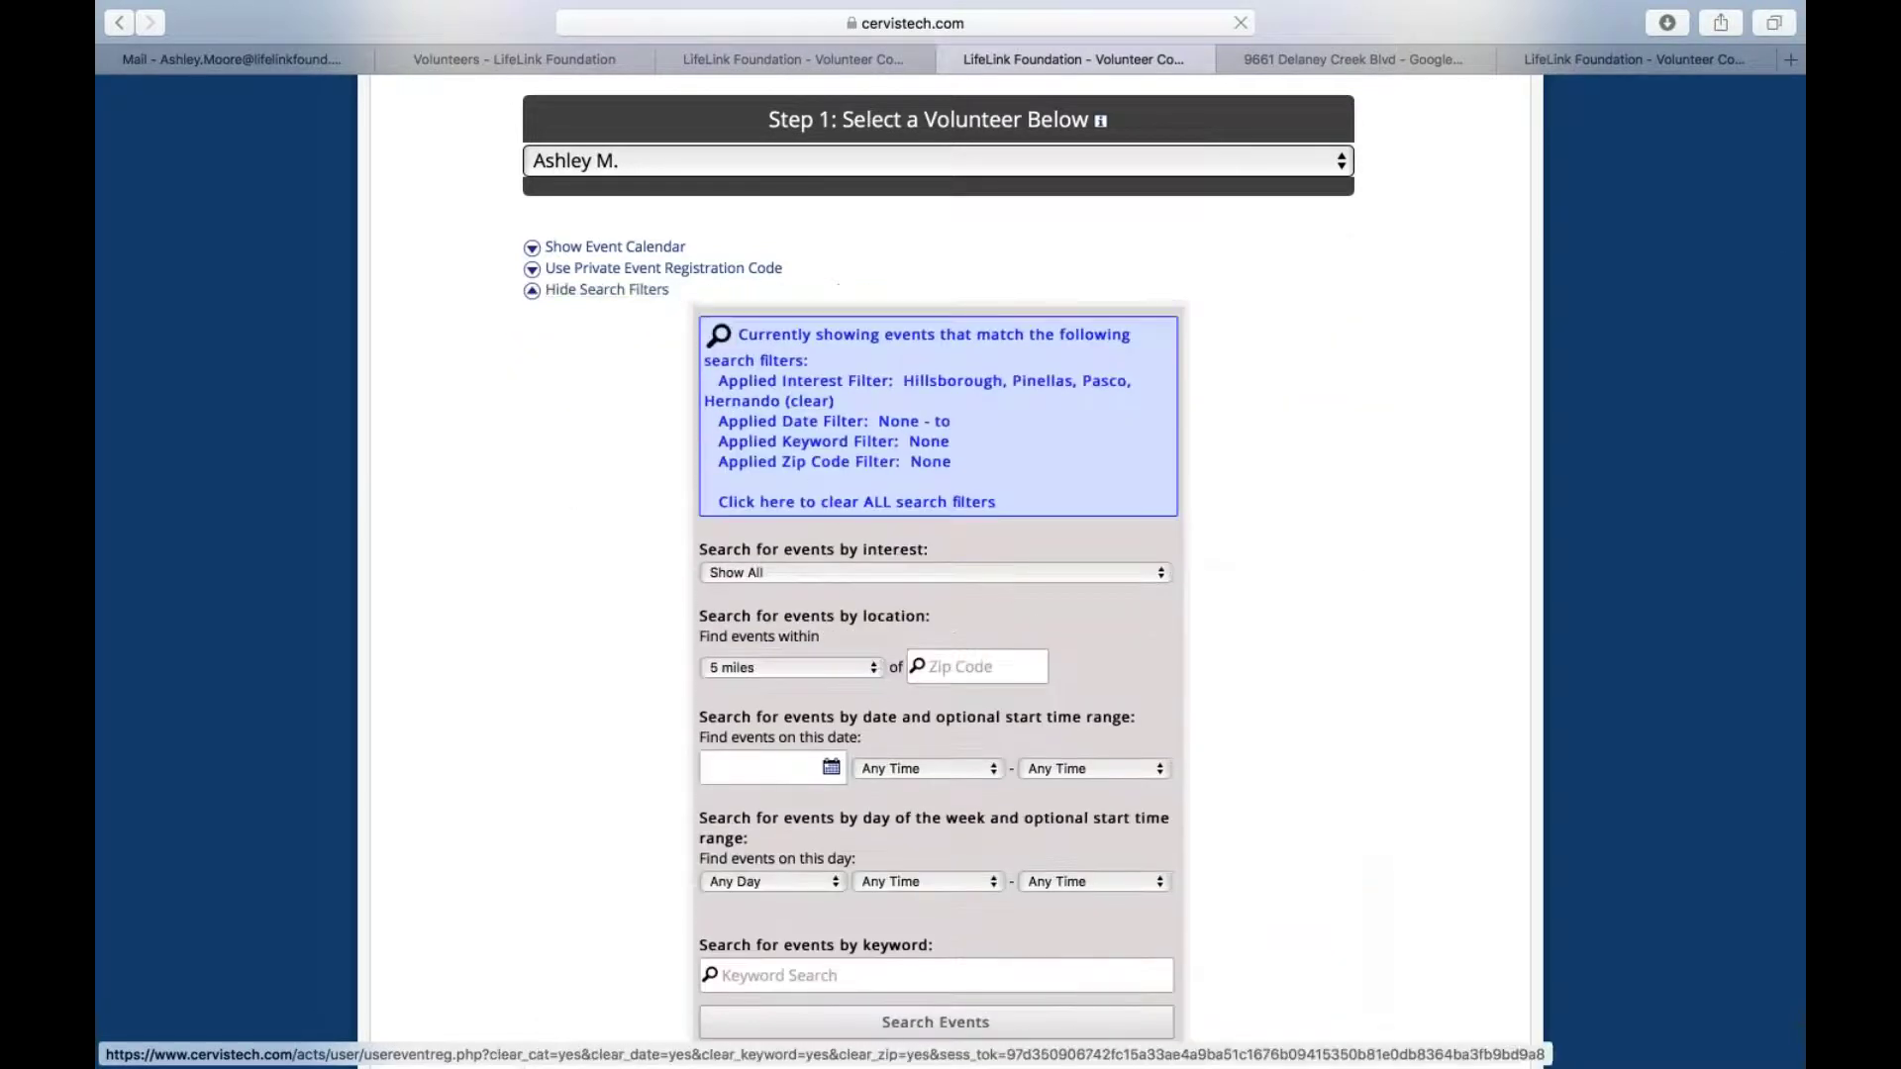
pyautogui.click(763, 572)
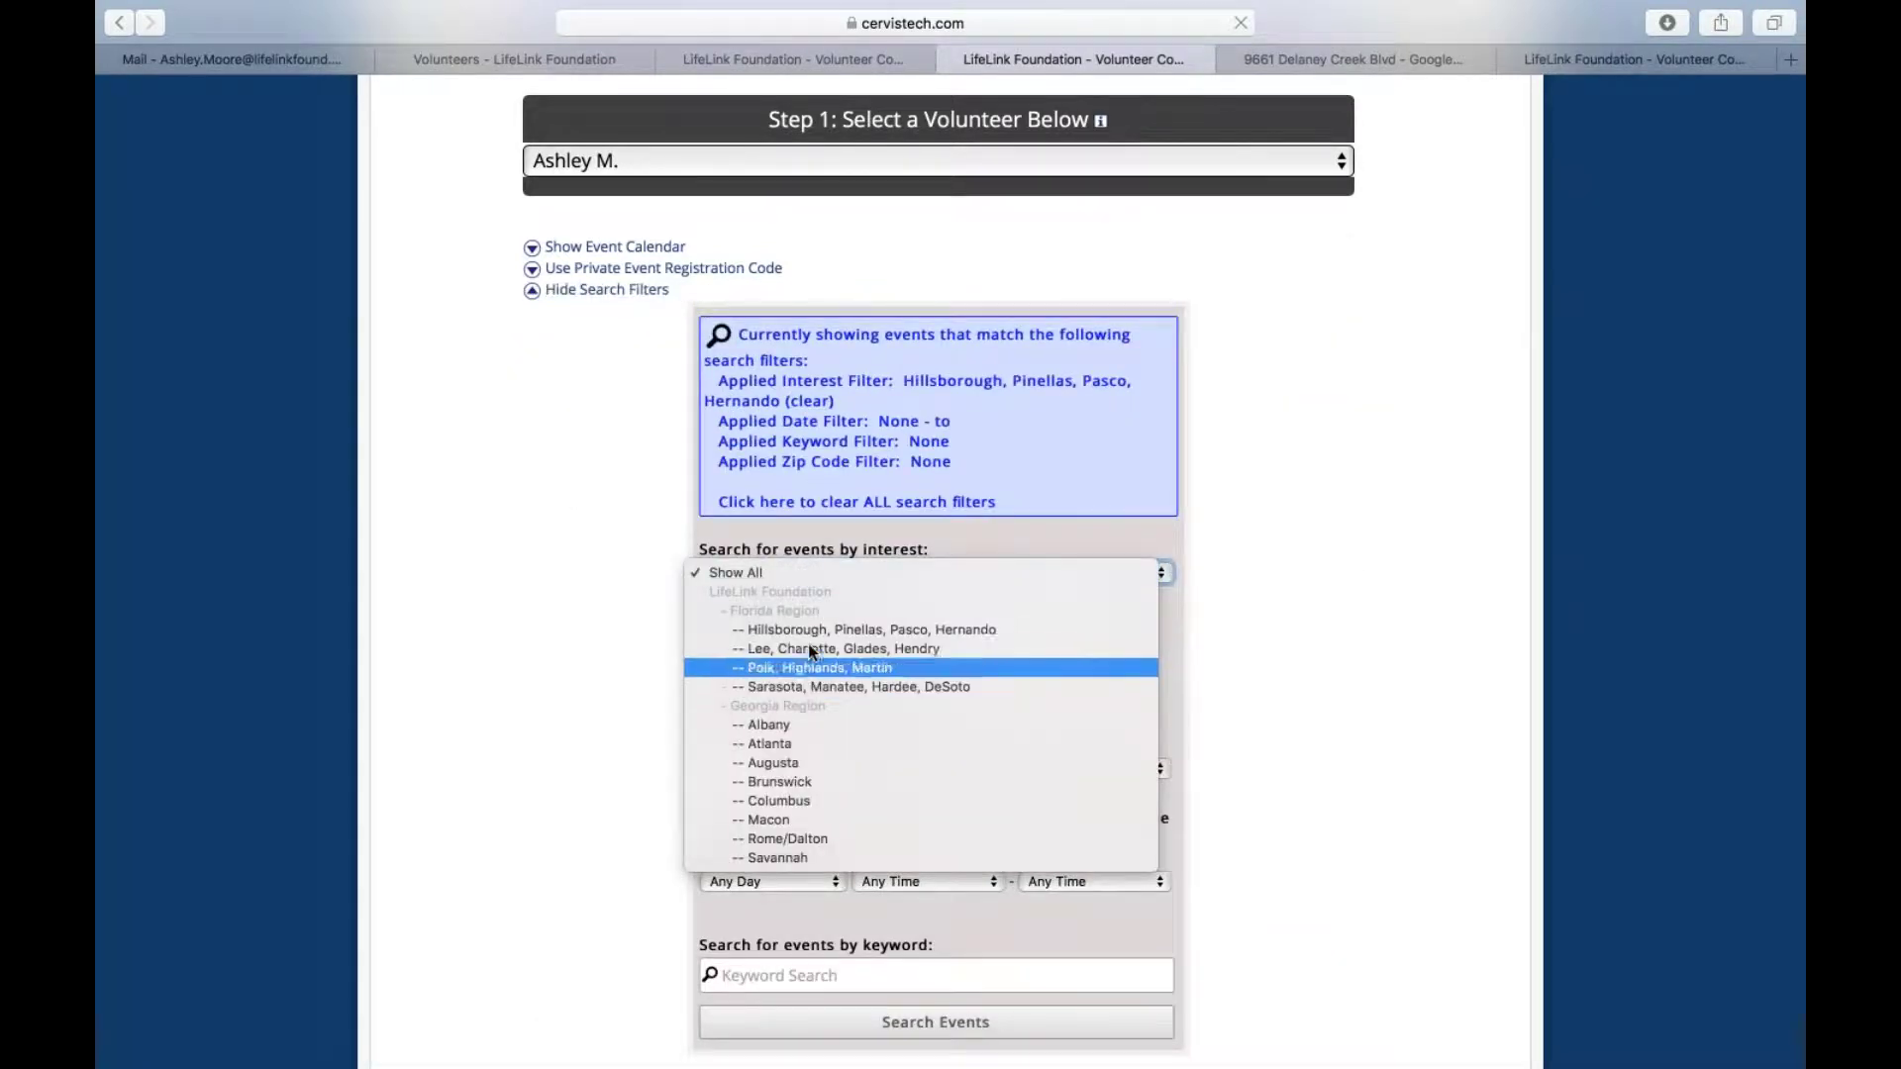
pyautogui.click(841, 630)
pyautogui.scroll(-2, 842, 628)
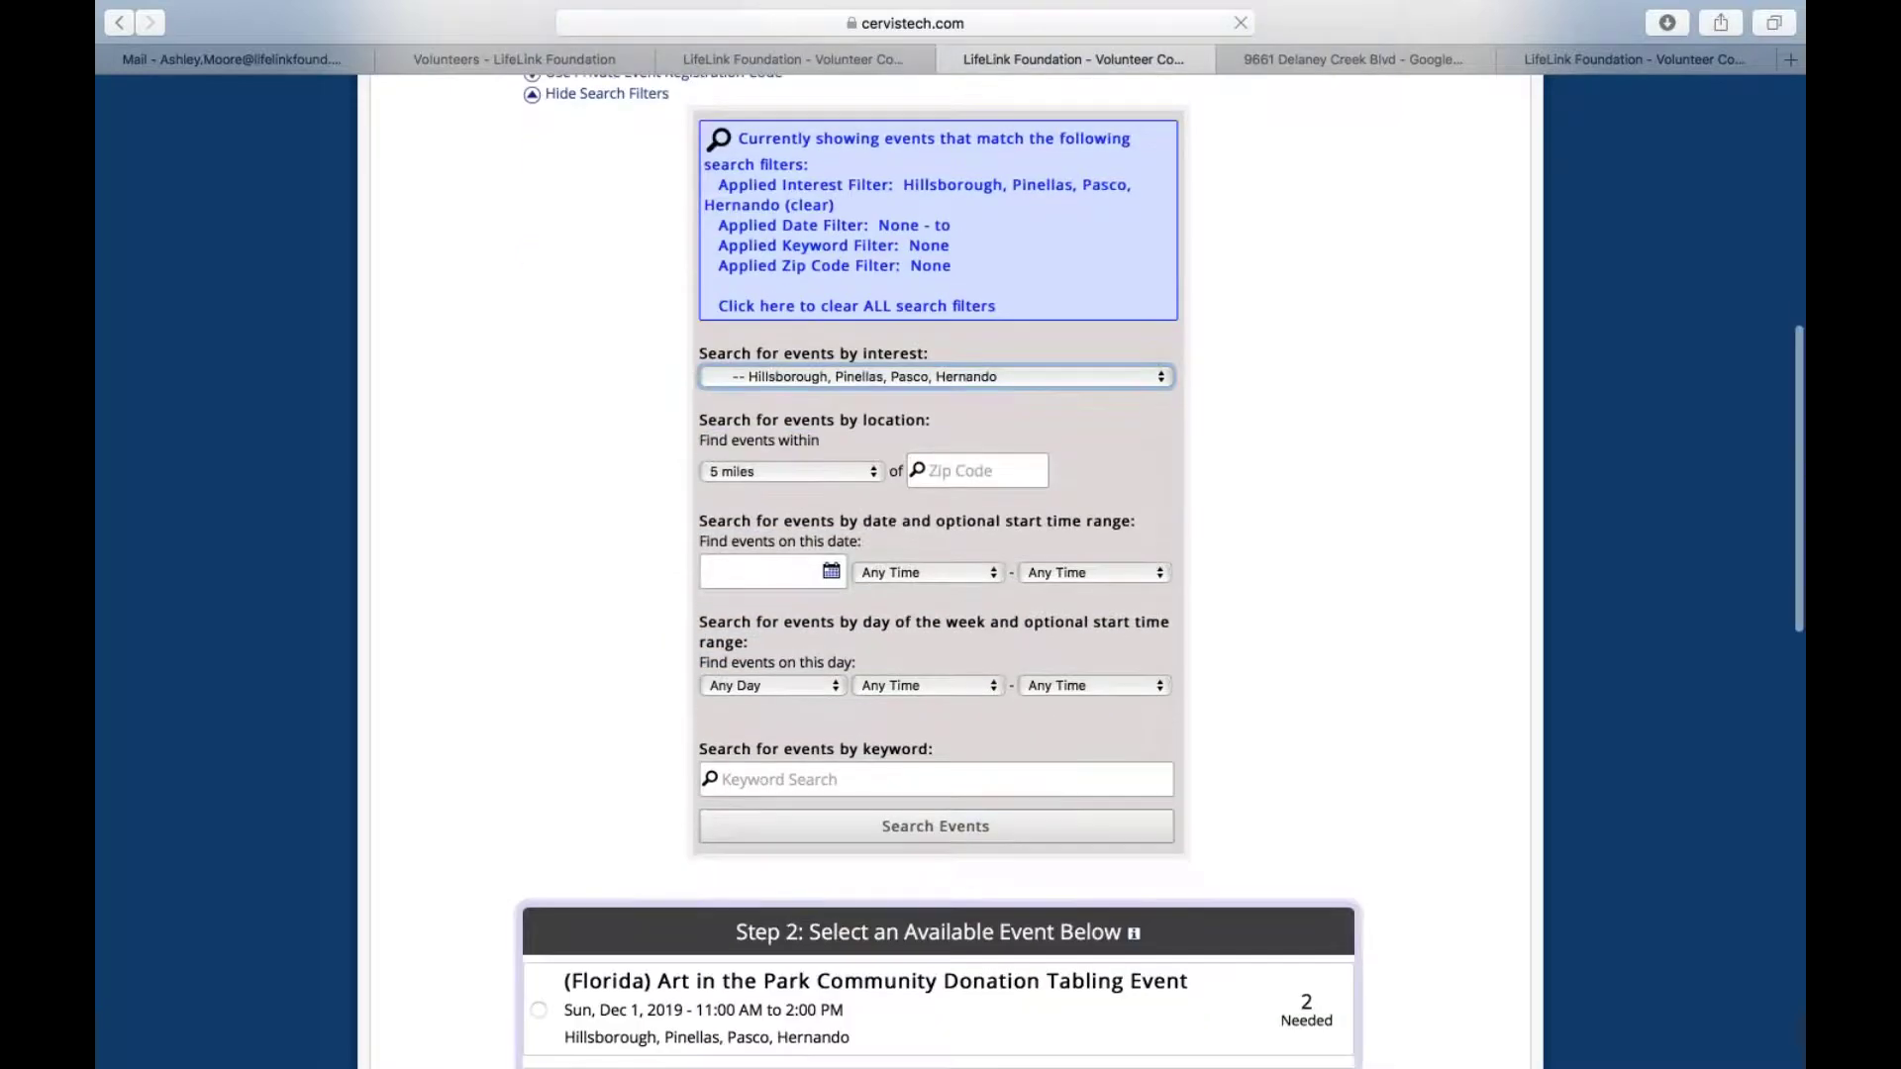
pyautogui.click(818, 830)
pyautogui.scroll(-10, 808, 834)
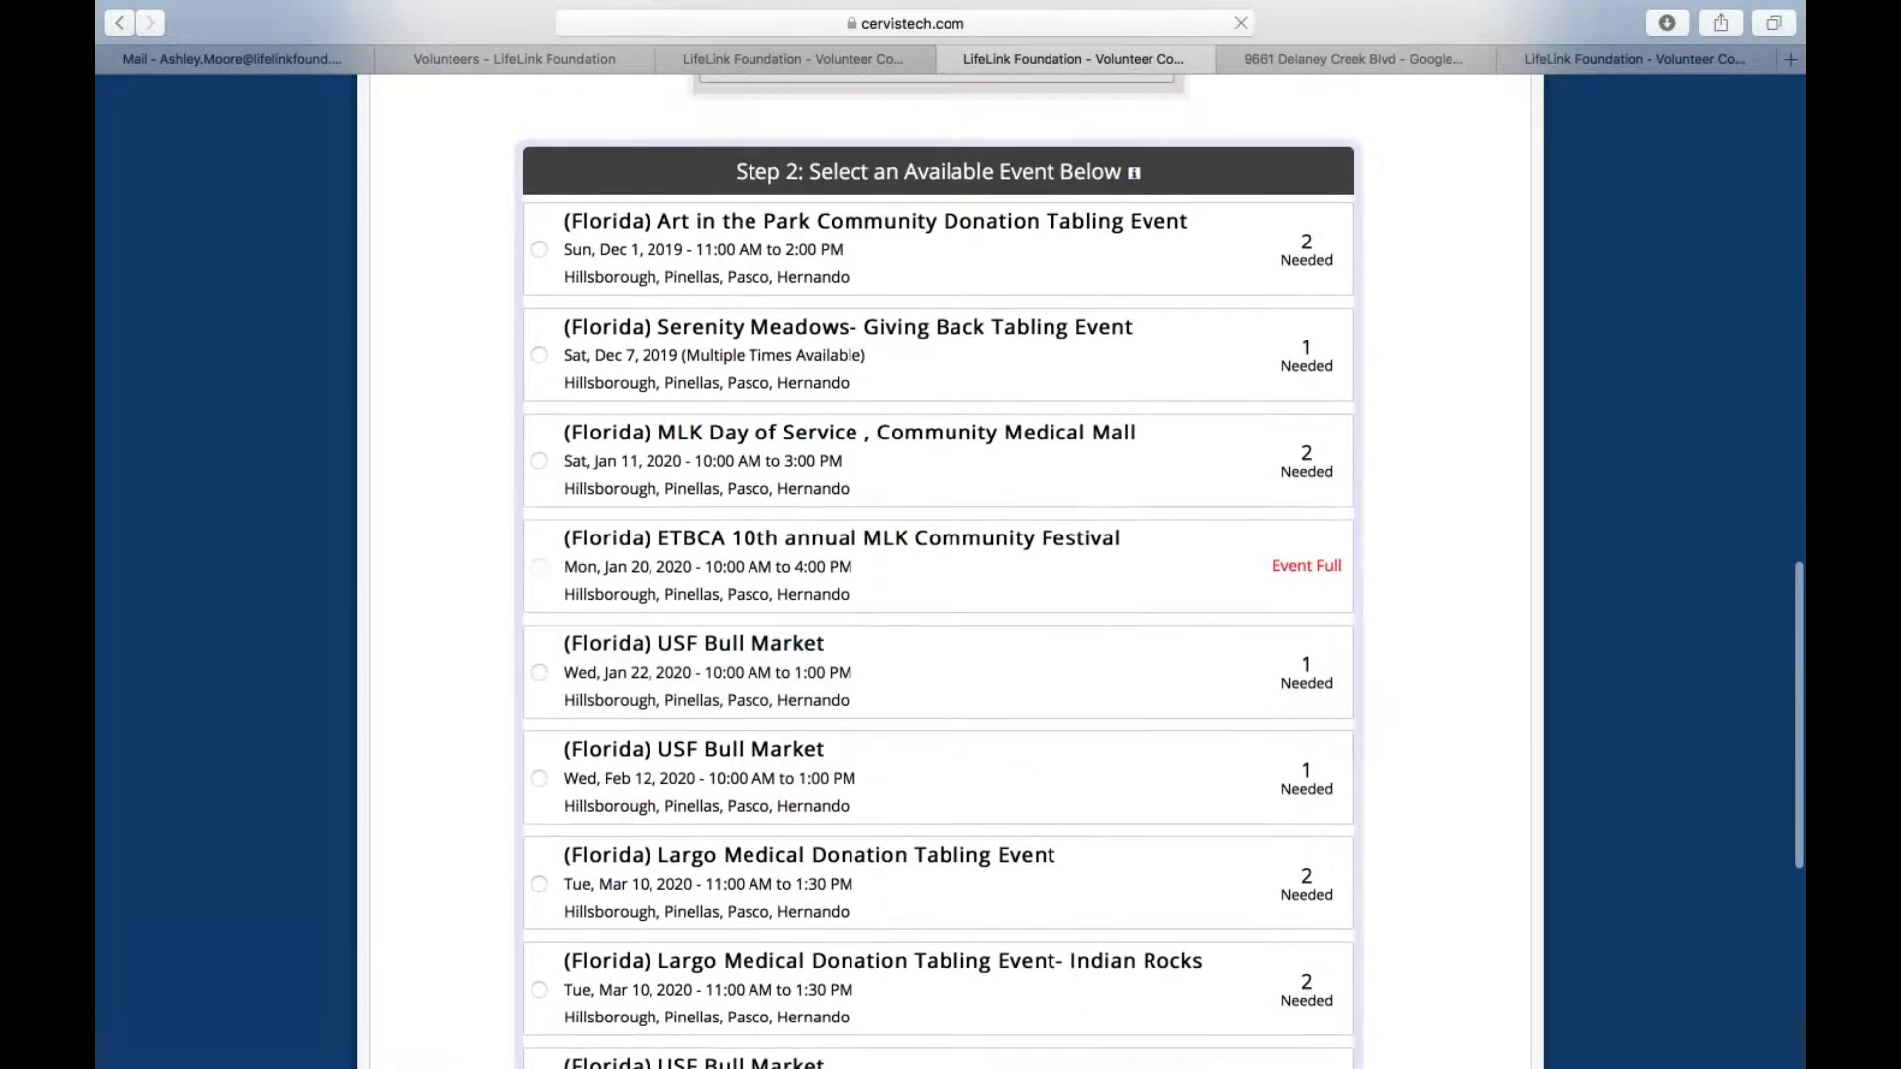
pyautogui.scroll(-2, 1287, 821)
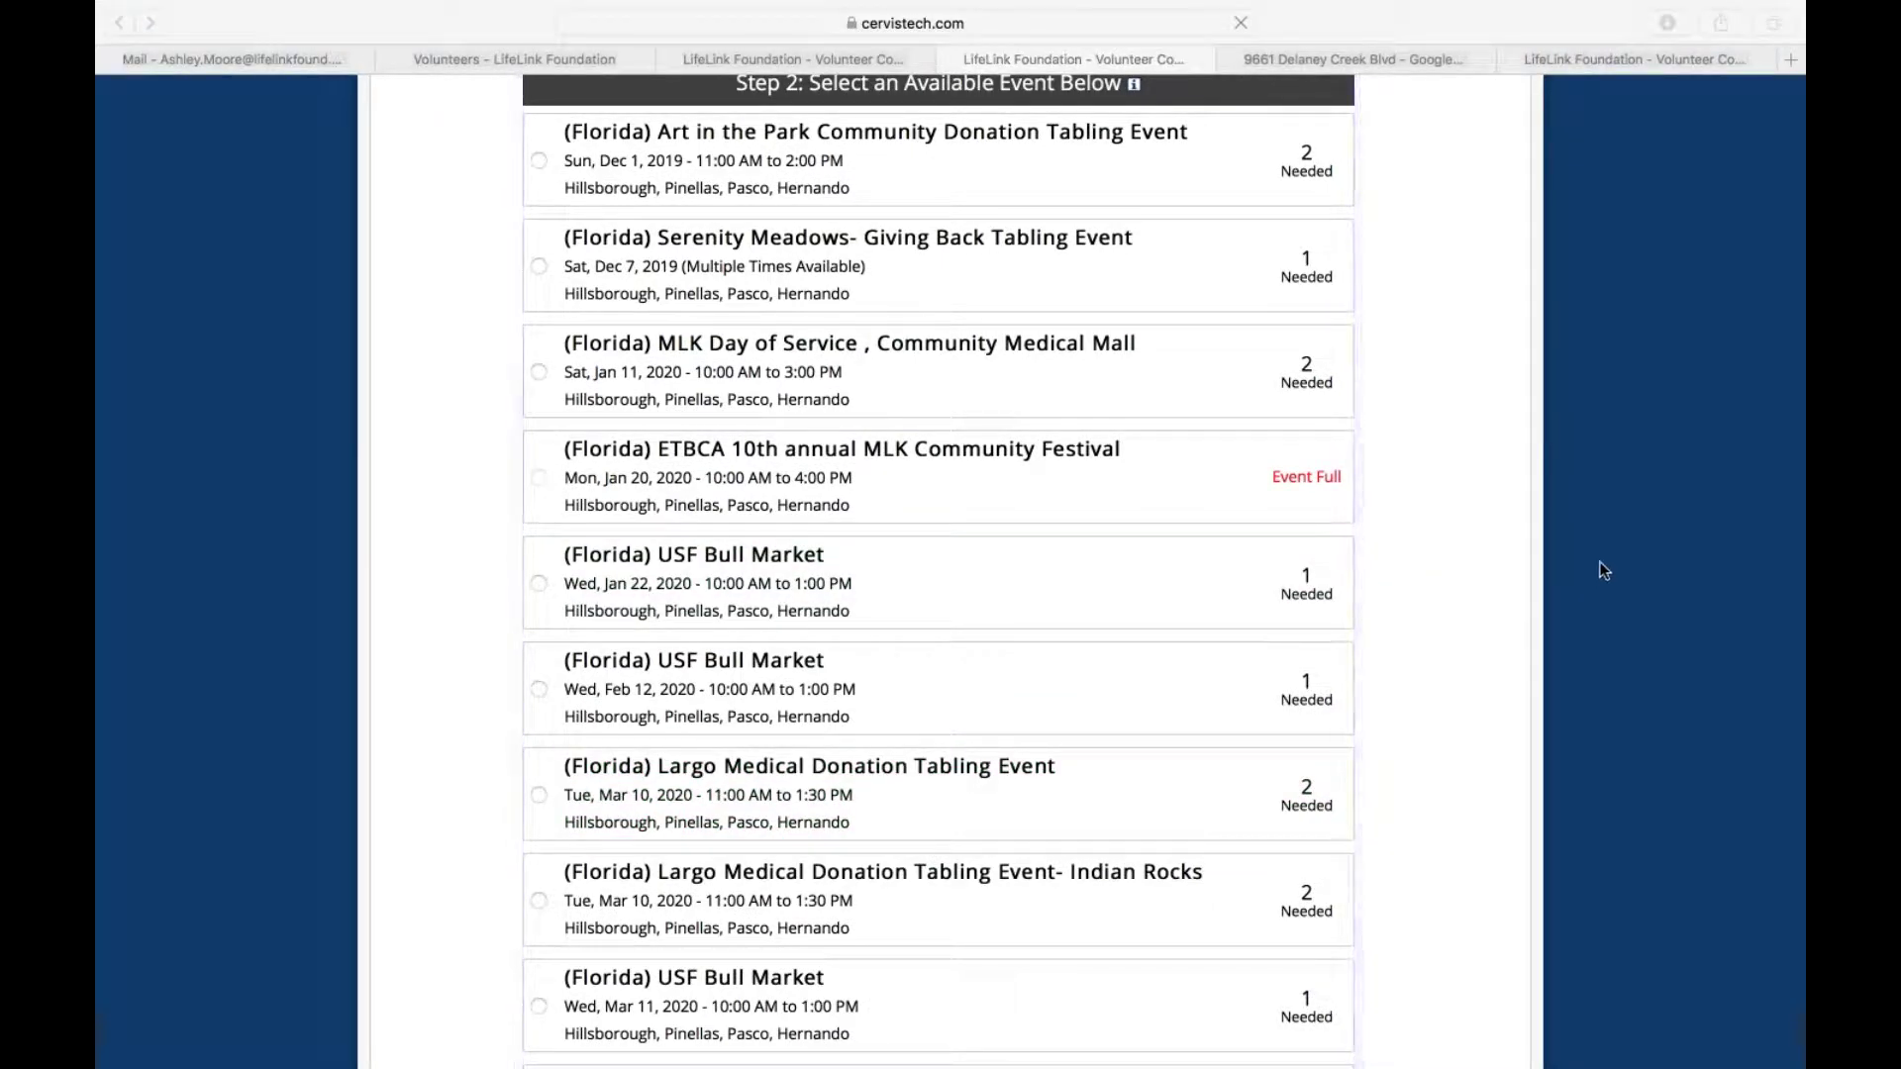
pyautogui.scroll(15, 865, 543)
pyautogui.moveTo(521, 431)
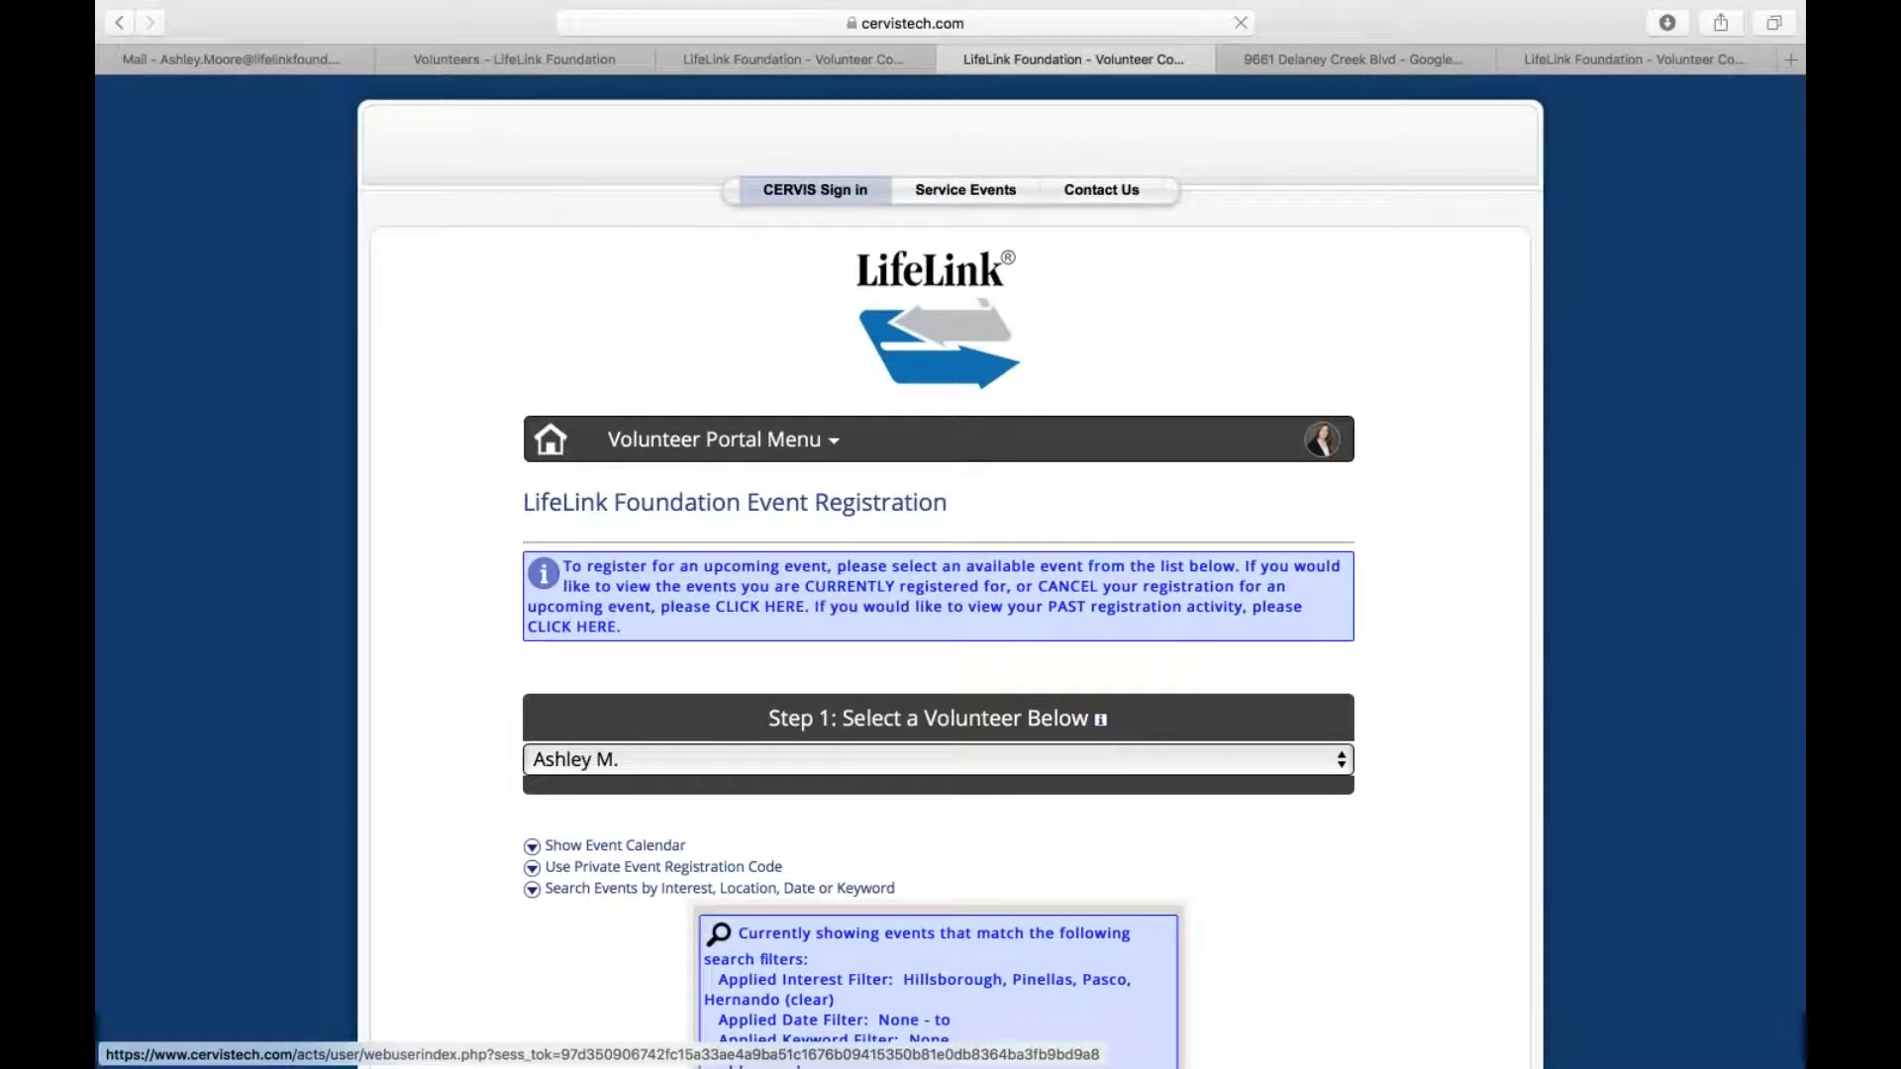
# Go from event registration to the volunteer profile information form and scroll to the phone fields
pyautogui.click(551, 438)
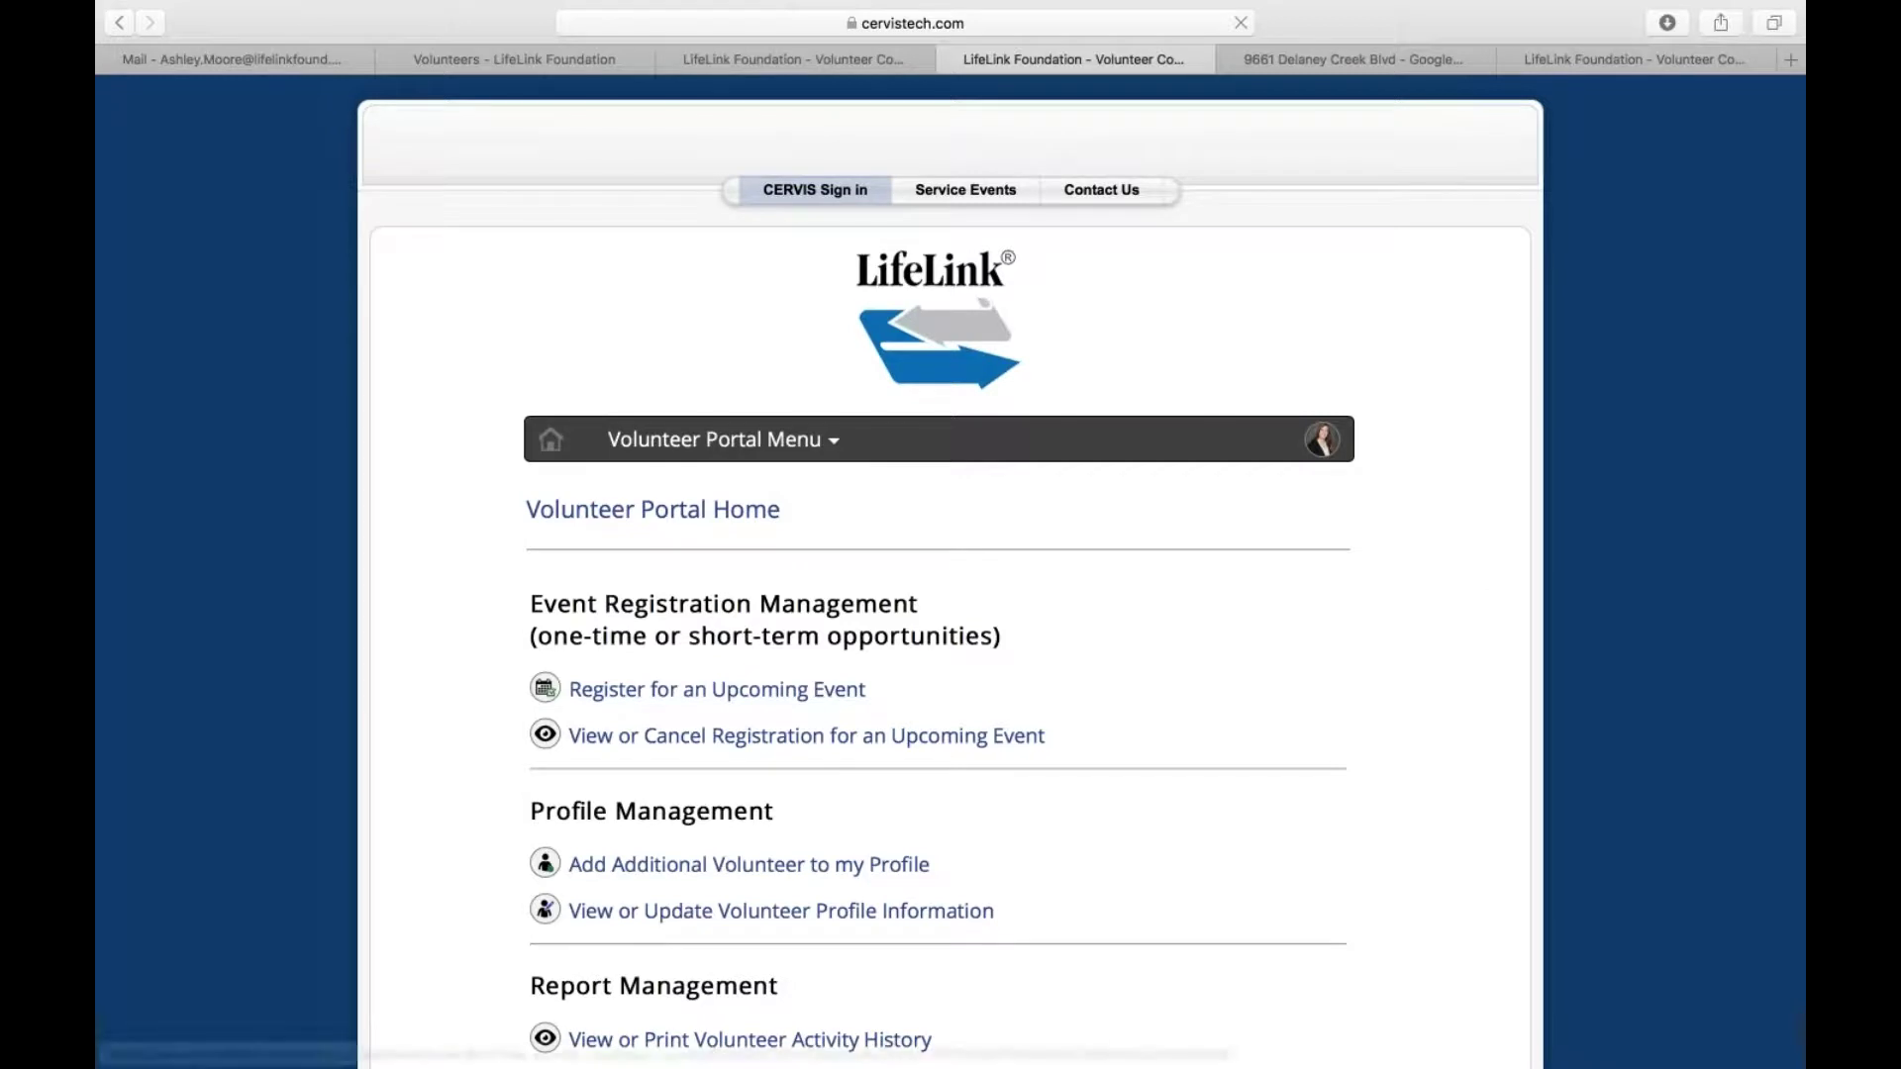
pyautogui.scroll(-4, 823, 732)
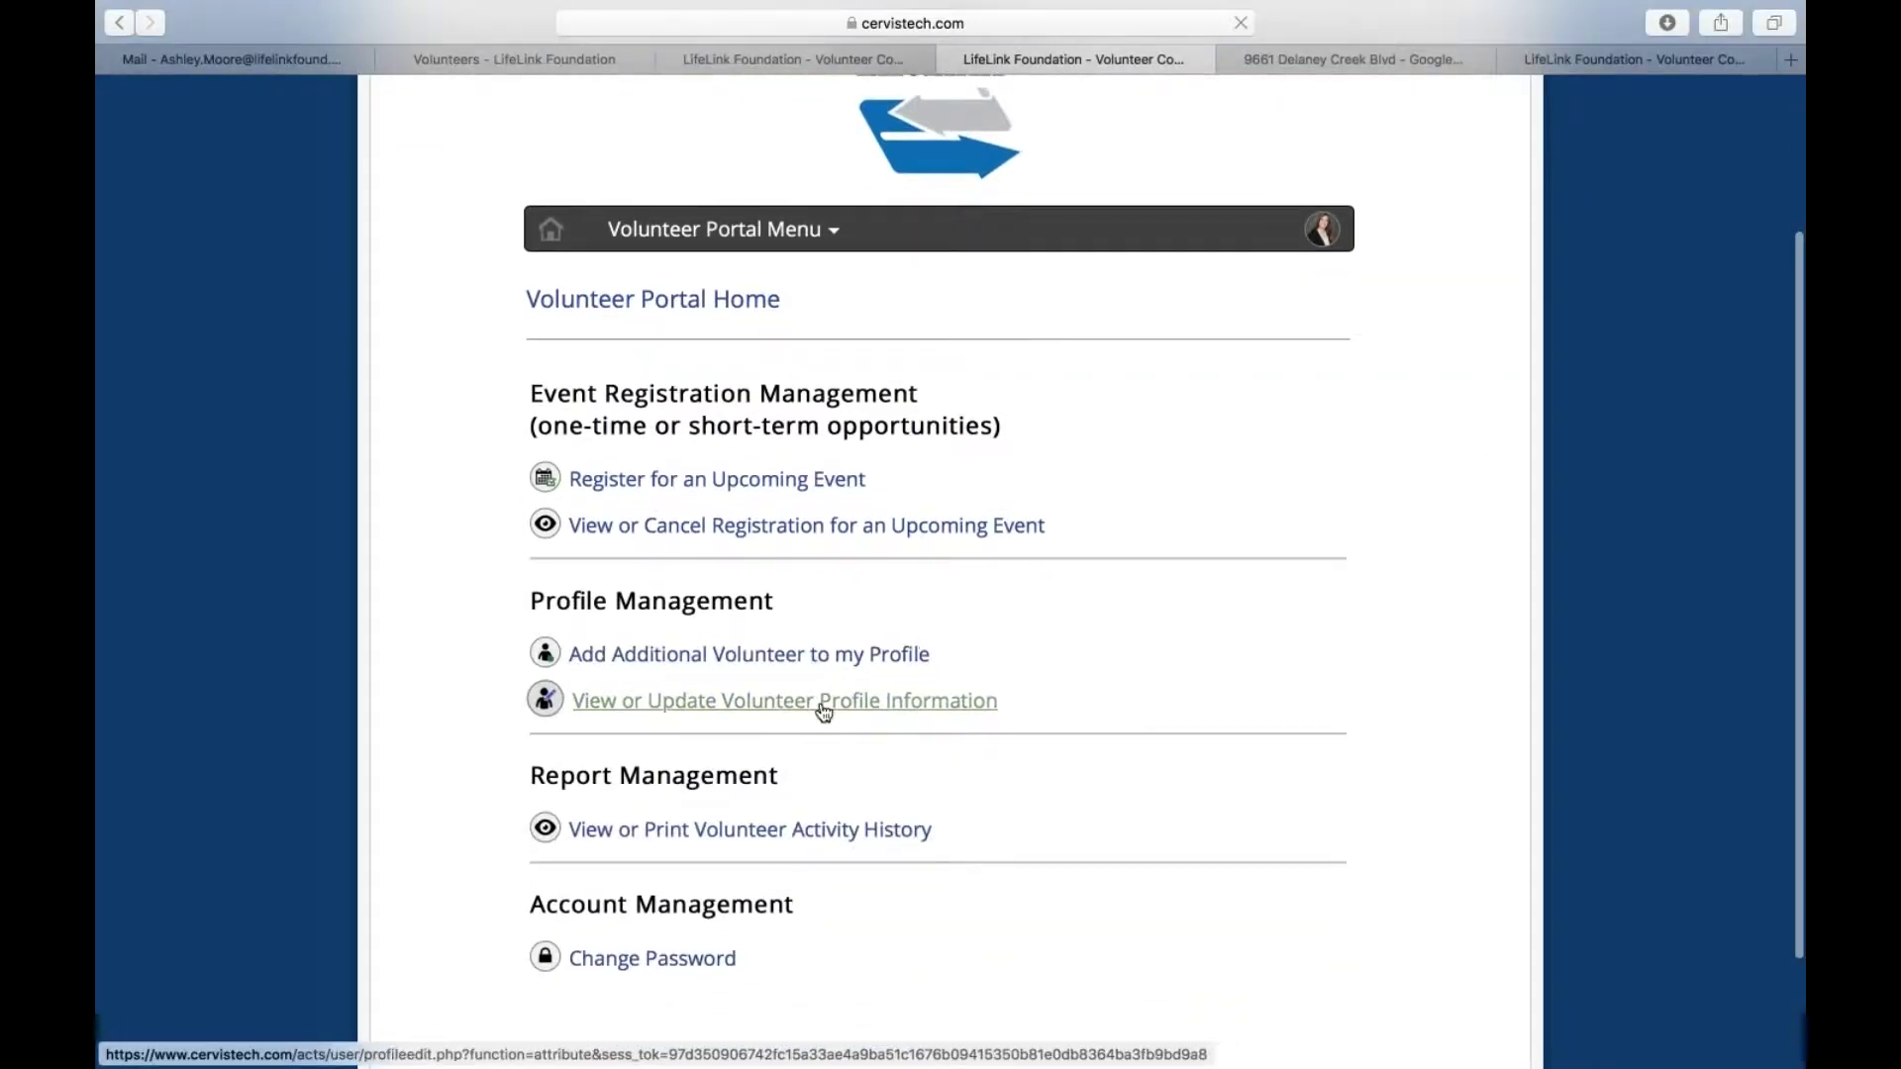
pyautogui.click(823, 701)
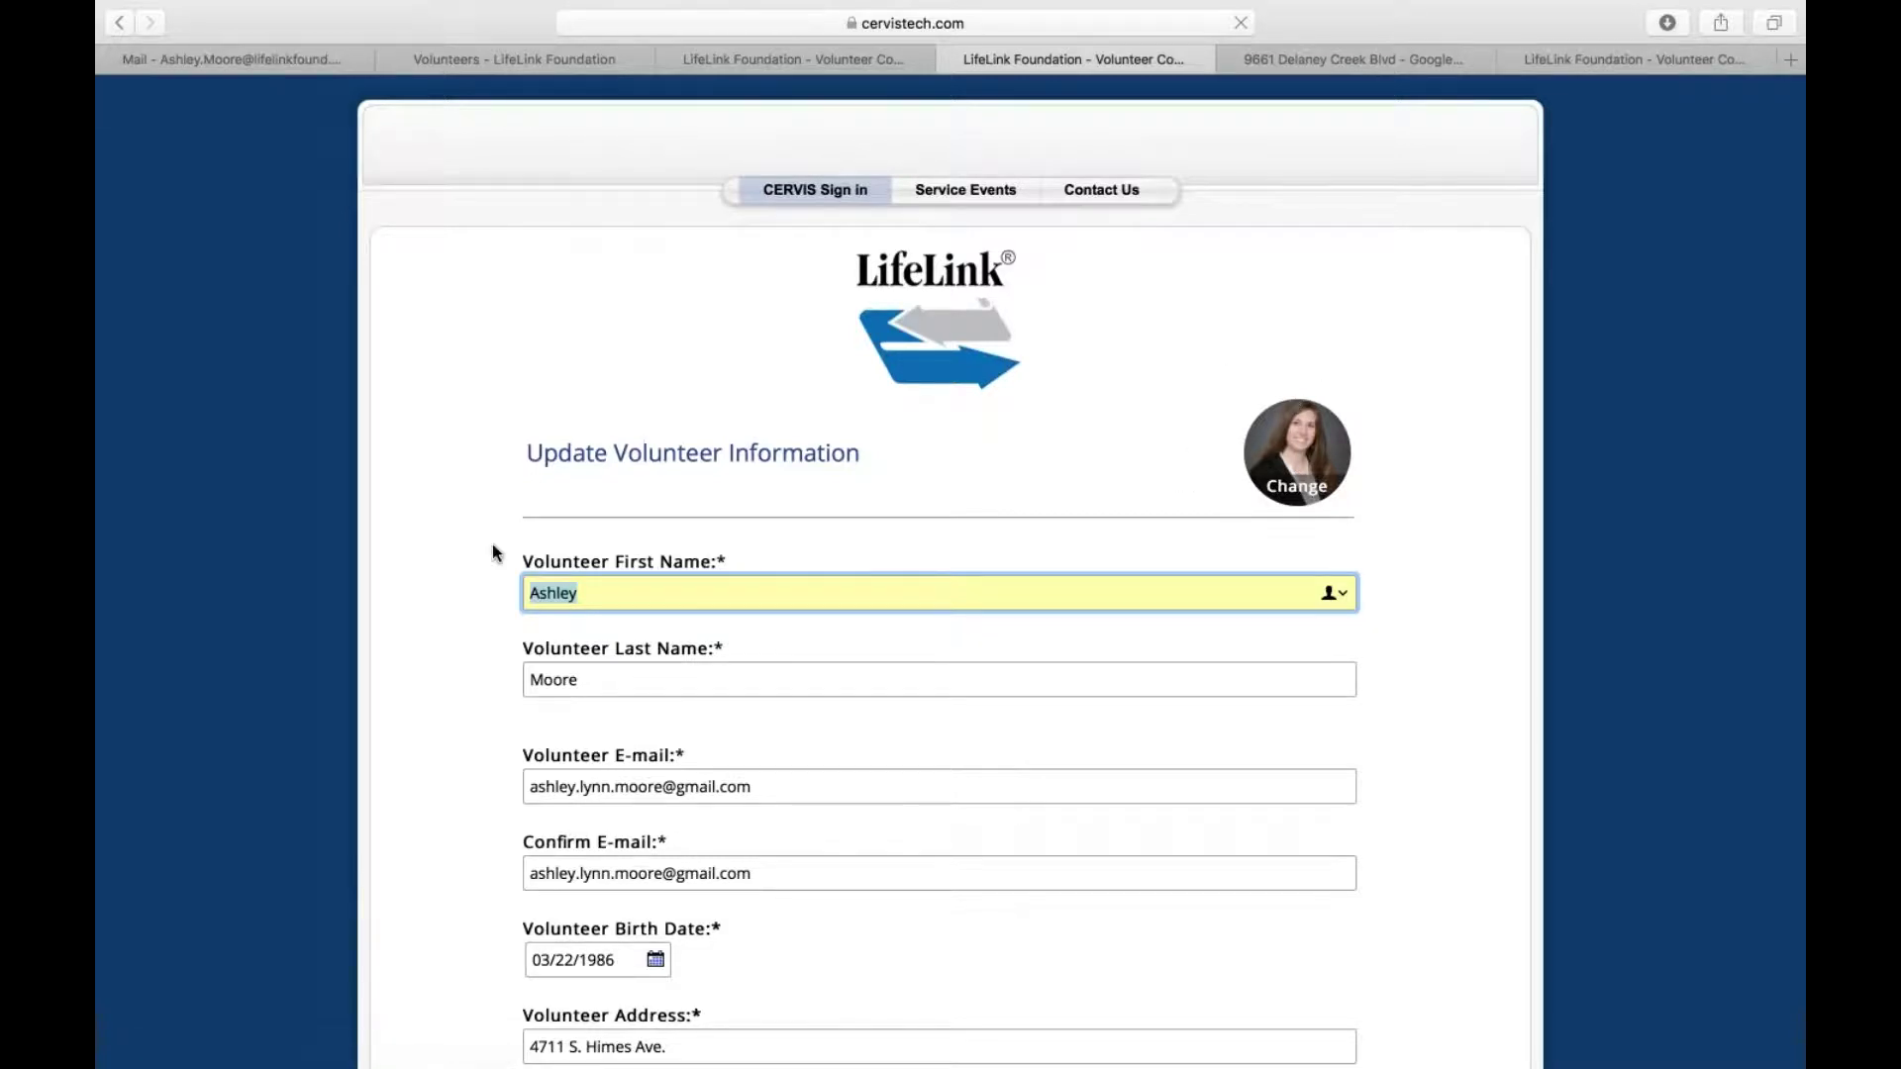
pyautogui.scroll(-4, 492, 552)
pyautogui.click(706, 367)
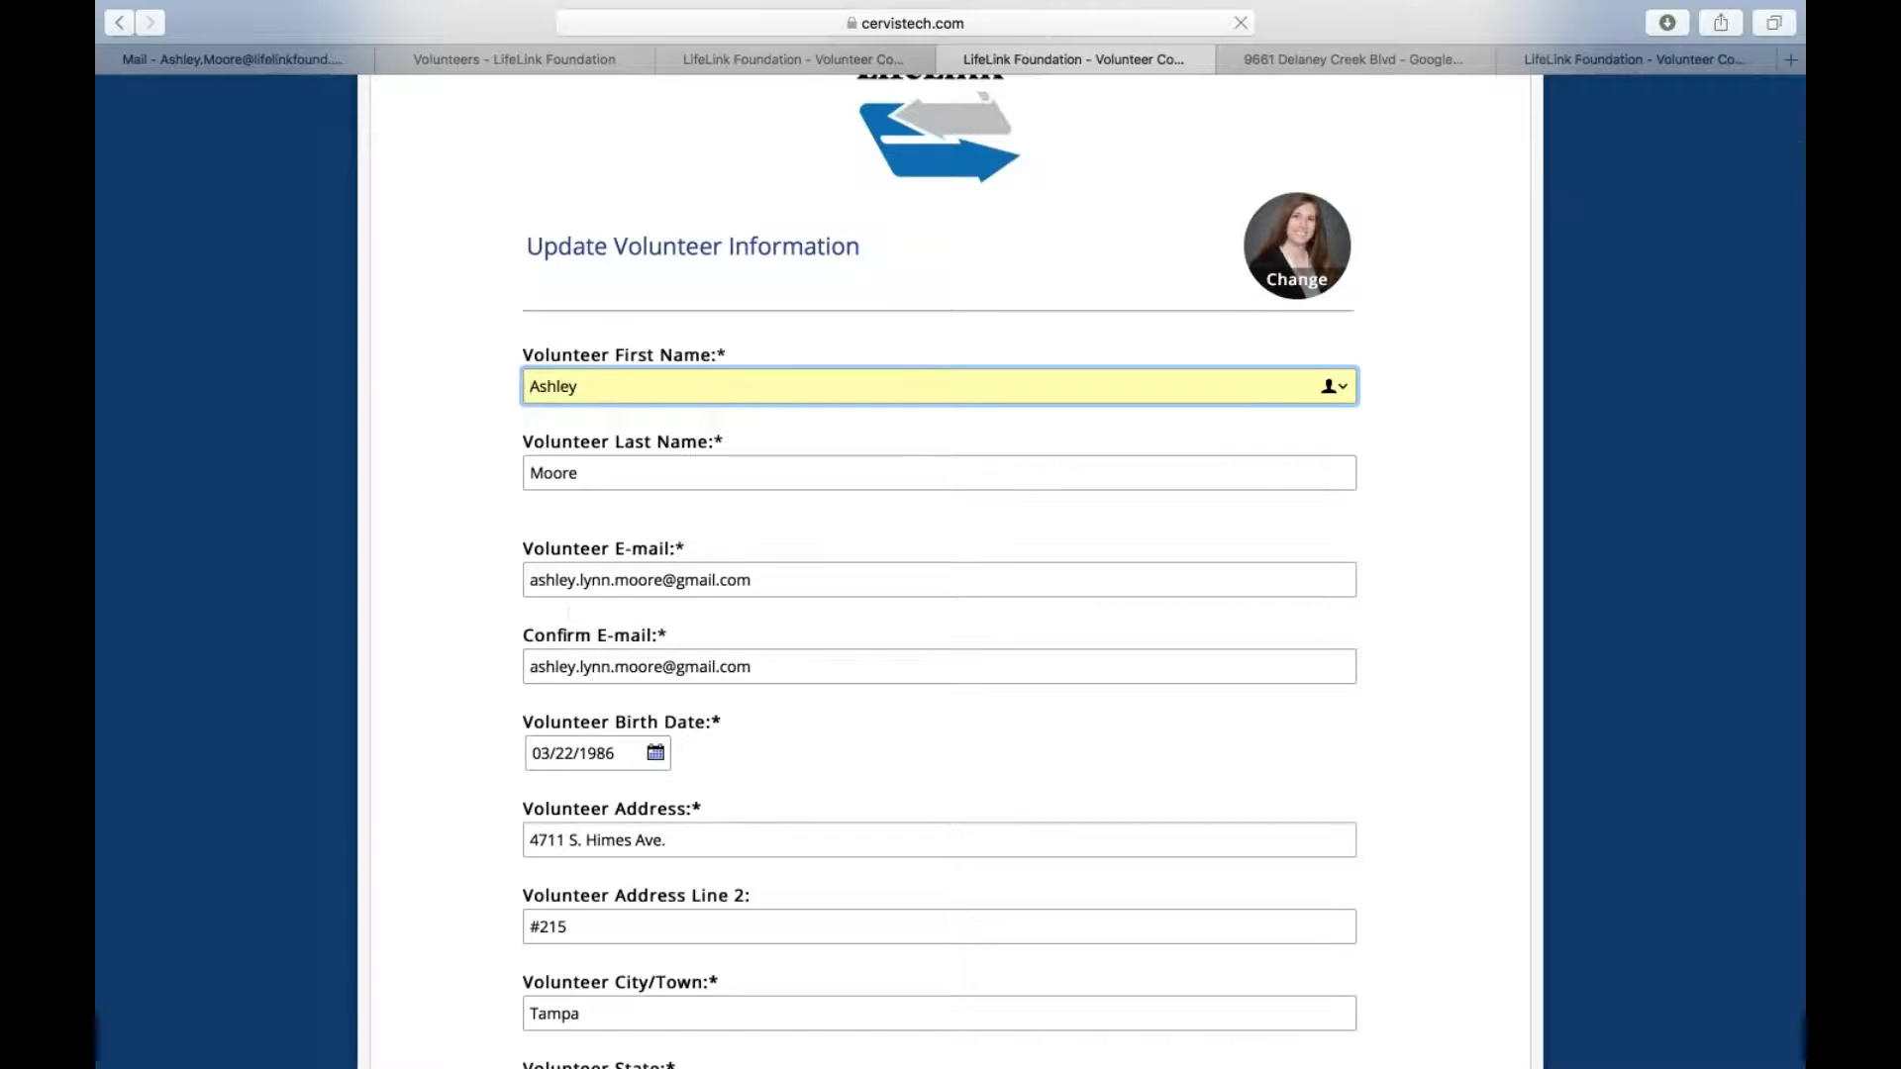
pyautogui.scroll(-2, 670, 741)
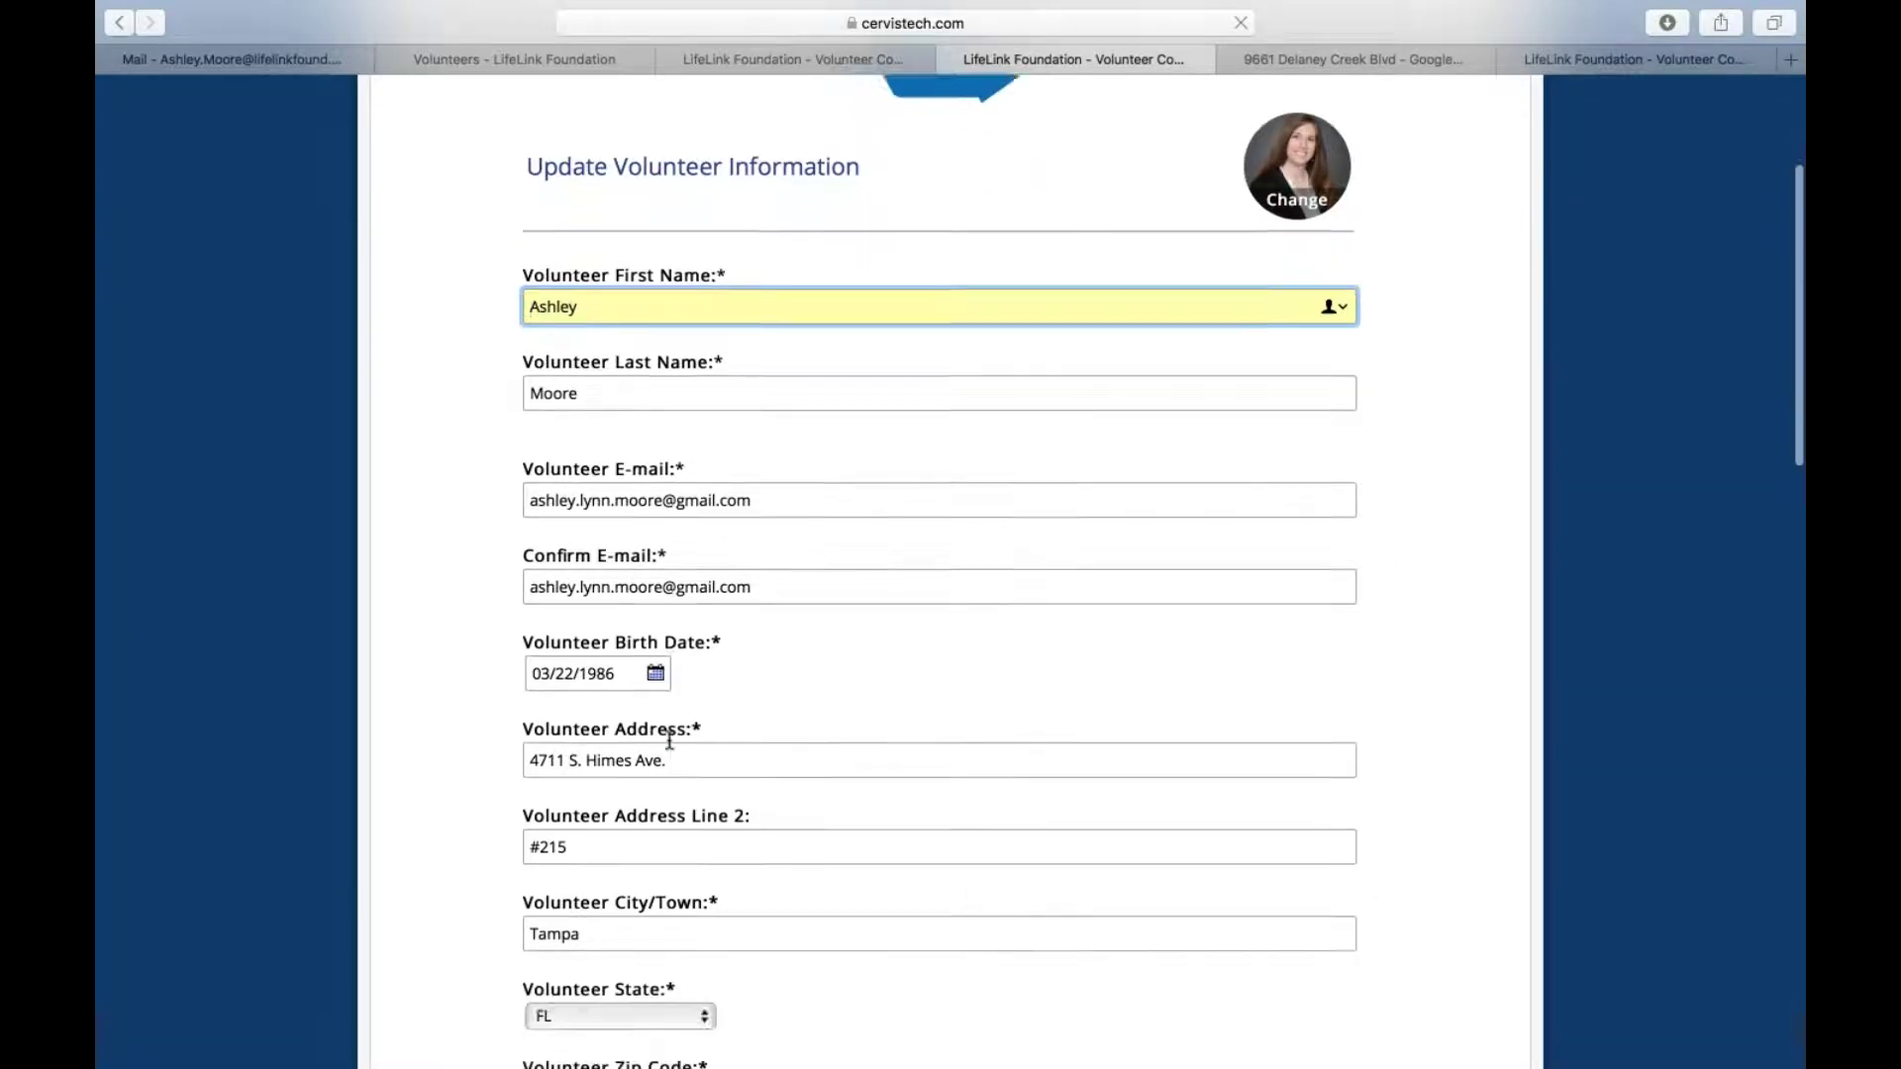
pyautogui.scroll(-3, 669, 741)
pyautogui.scroll(-7, 628, 876)
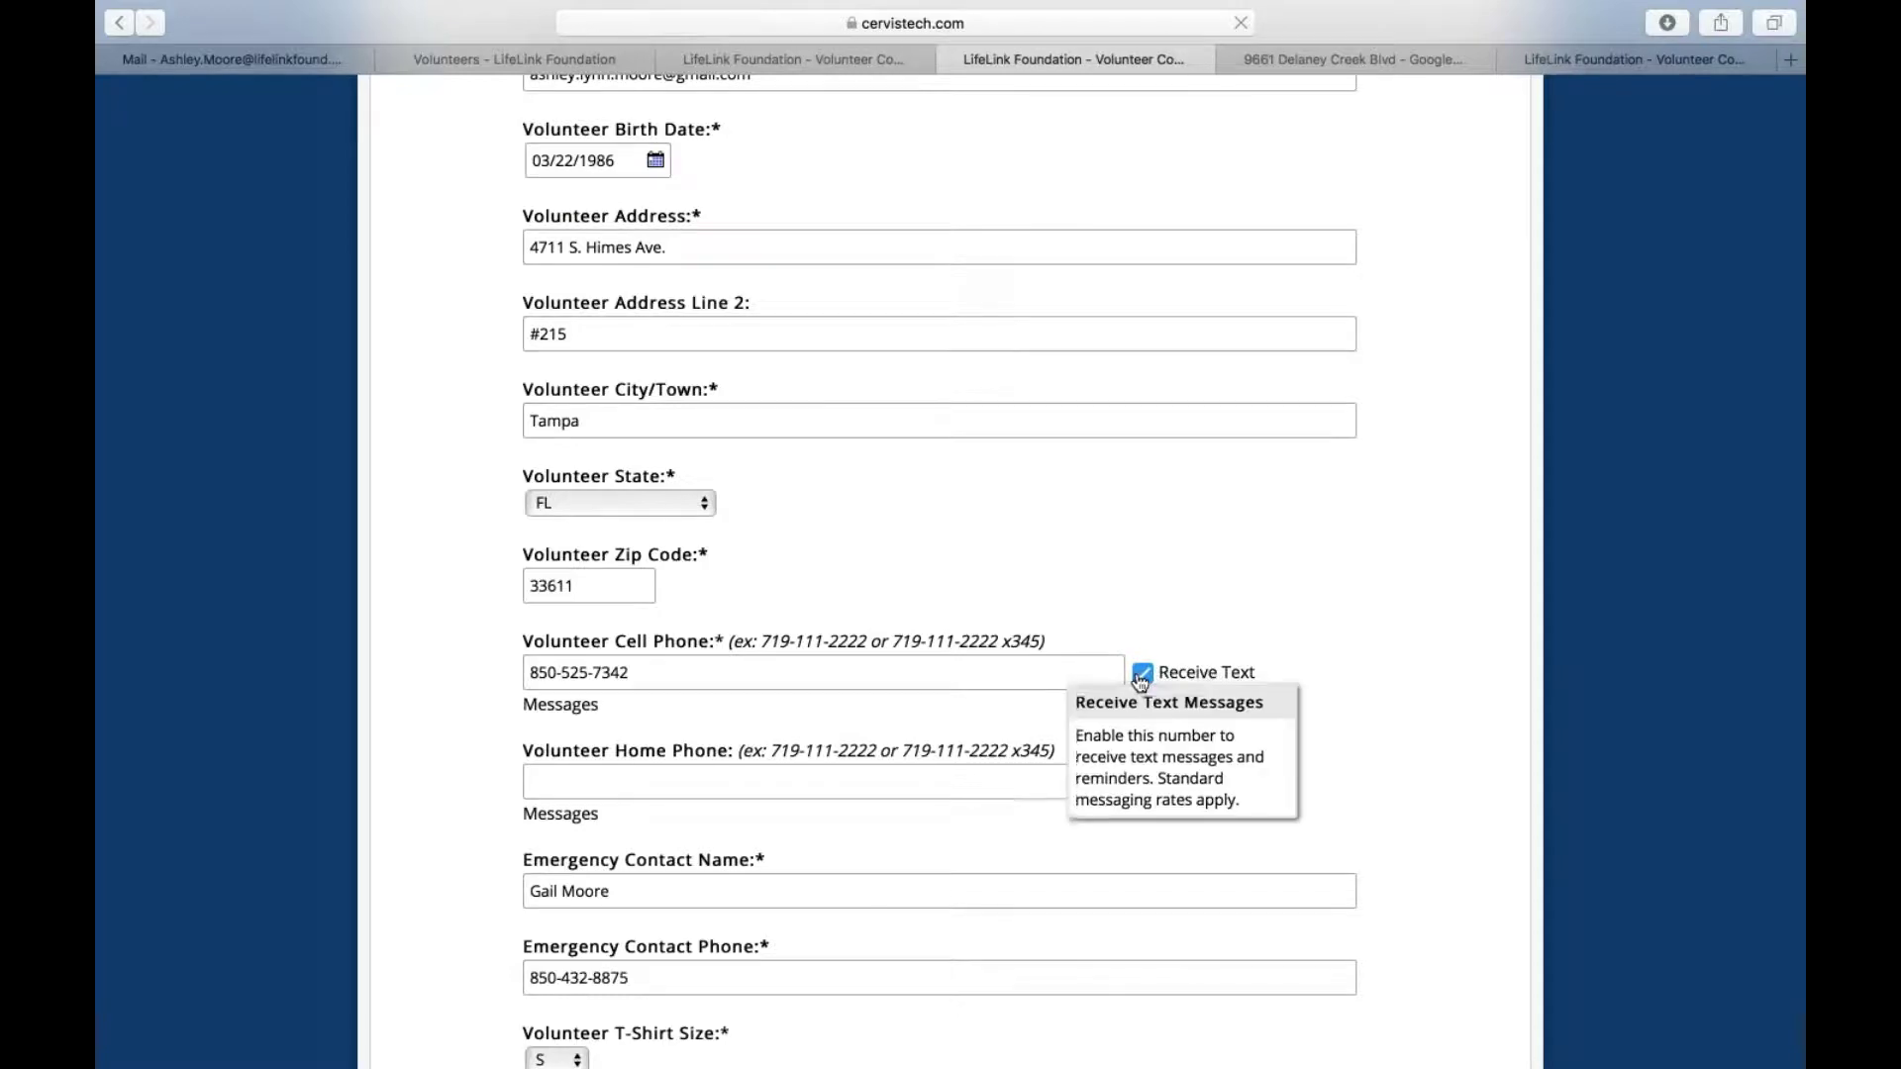
# Toggle the cell-phone Receive Text checkbox off and on, leaving text messages enabled
pyautogui.click(1216, 675)
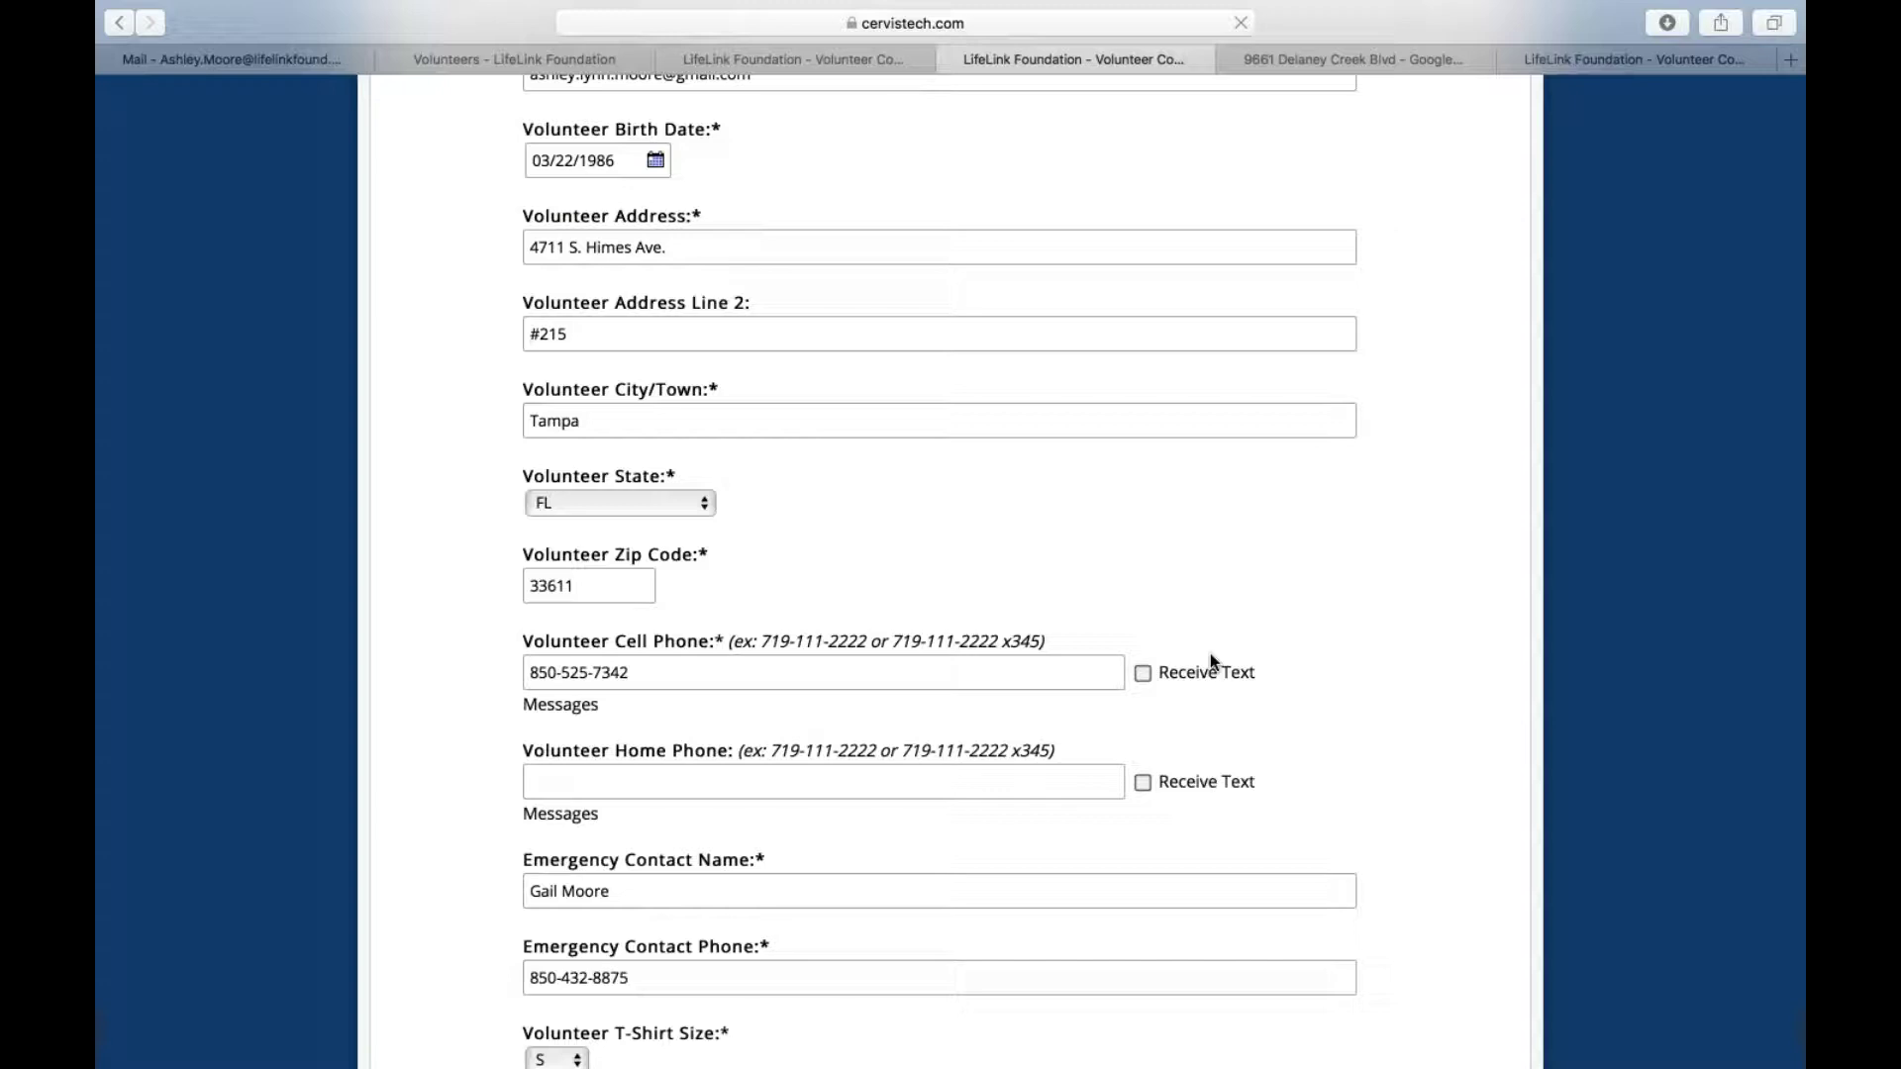
pyautogui.click(1148, 678)
pyautogui.click(1144, 677)
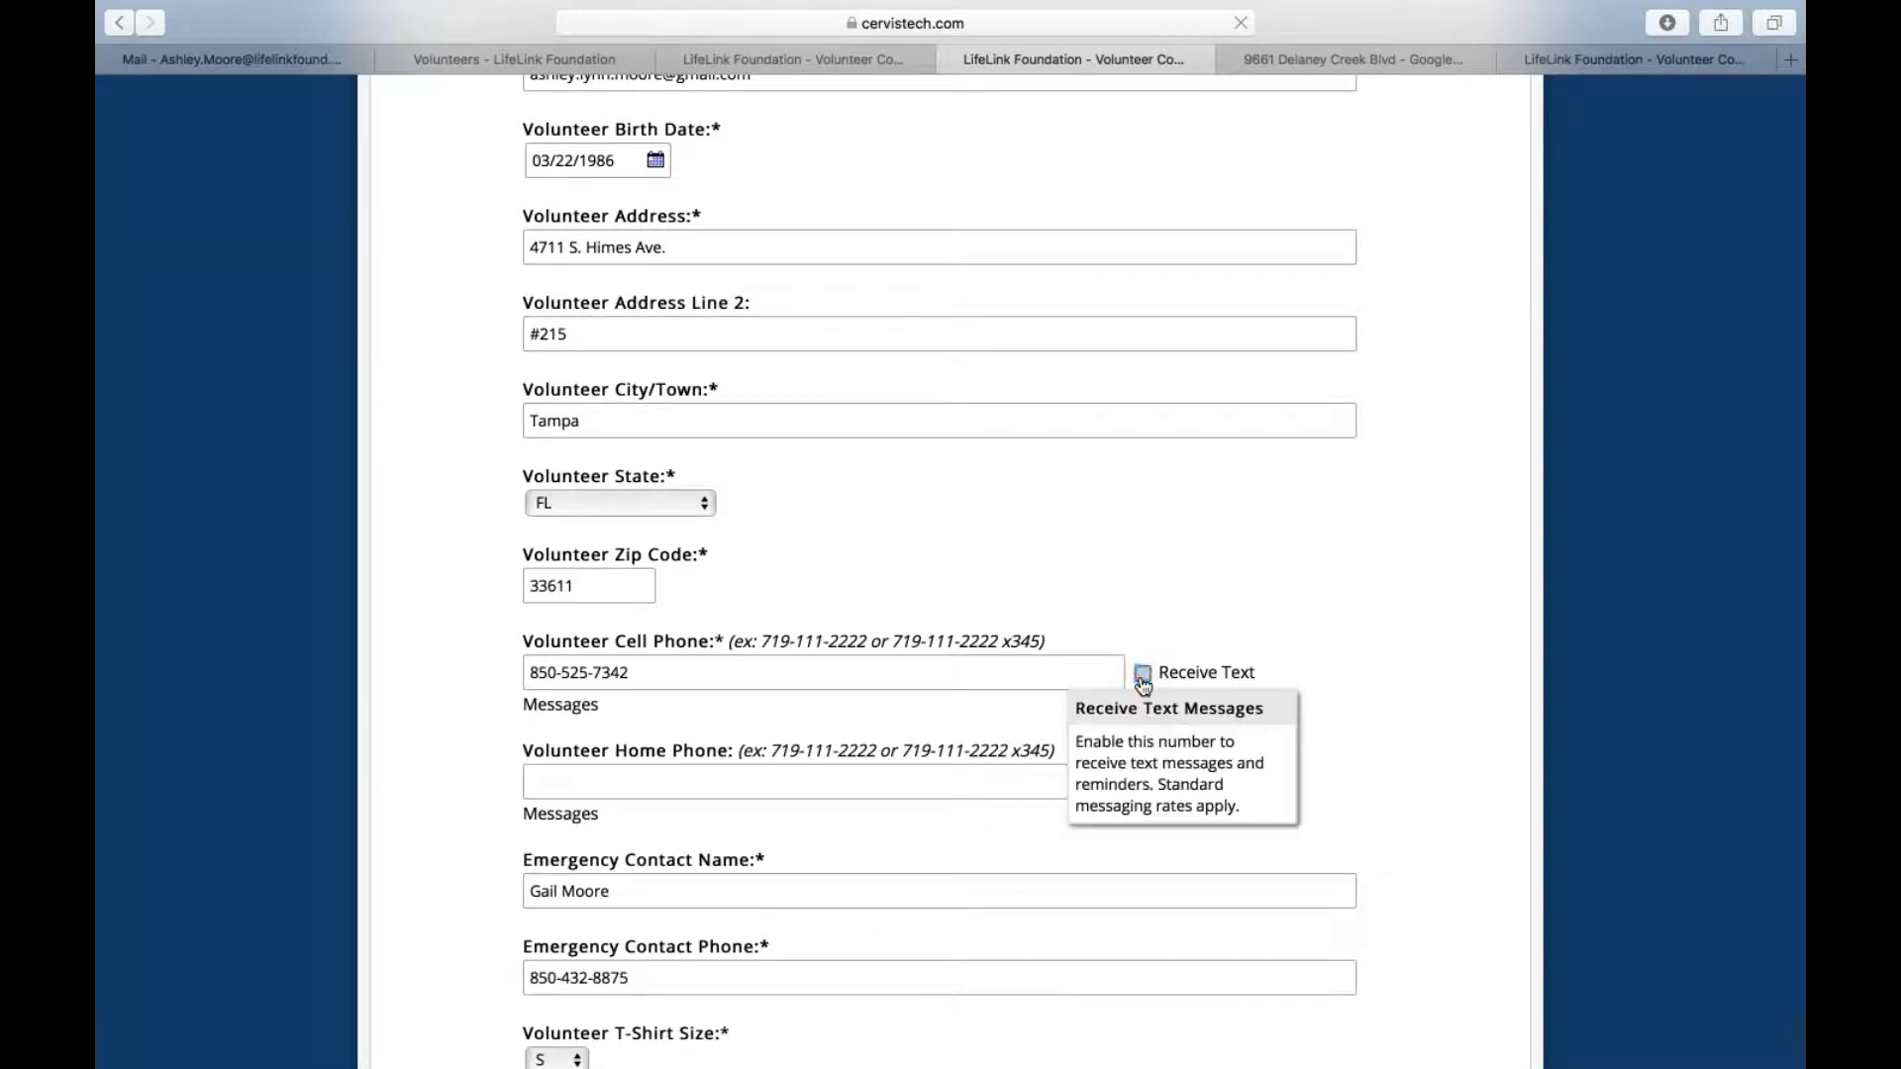
pyautogui.click(1144, 679)
pyautogui.scroll(-2, 1247, 705)
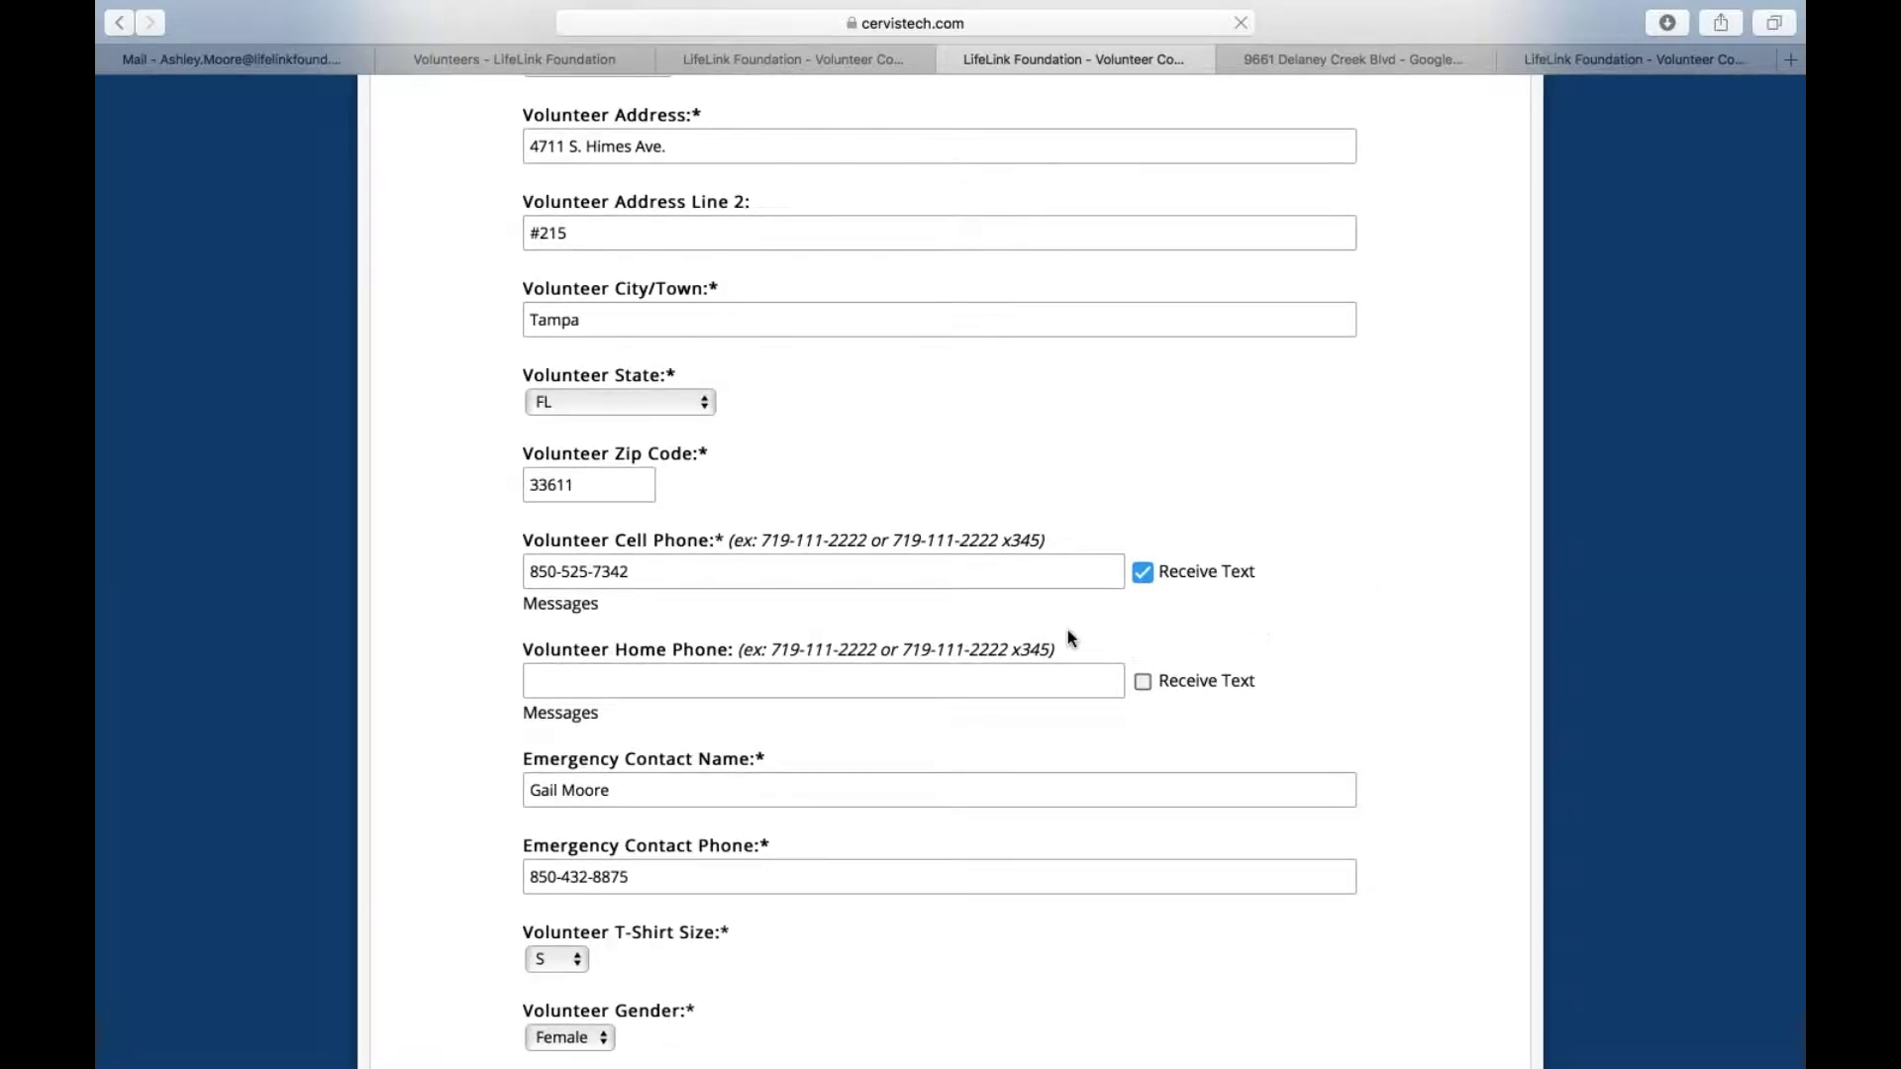
pyautogui.scroll(-4, 1069, 636)
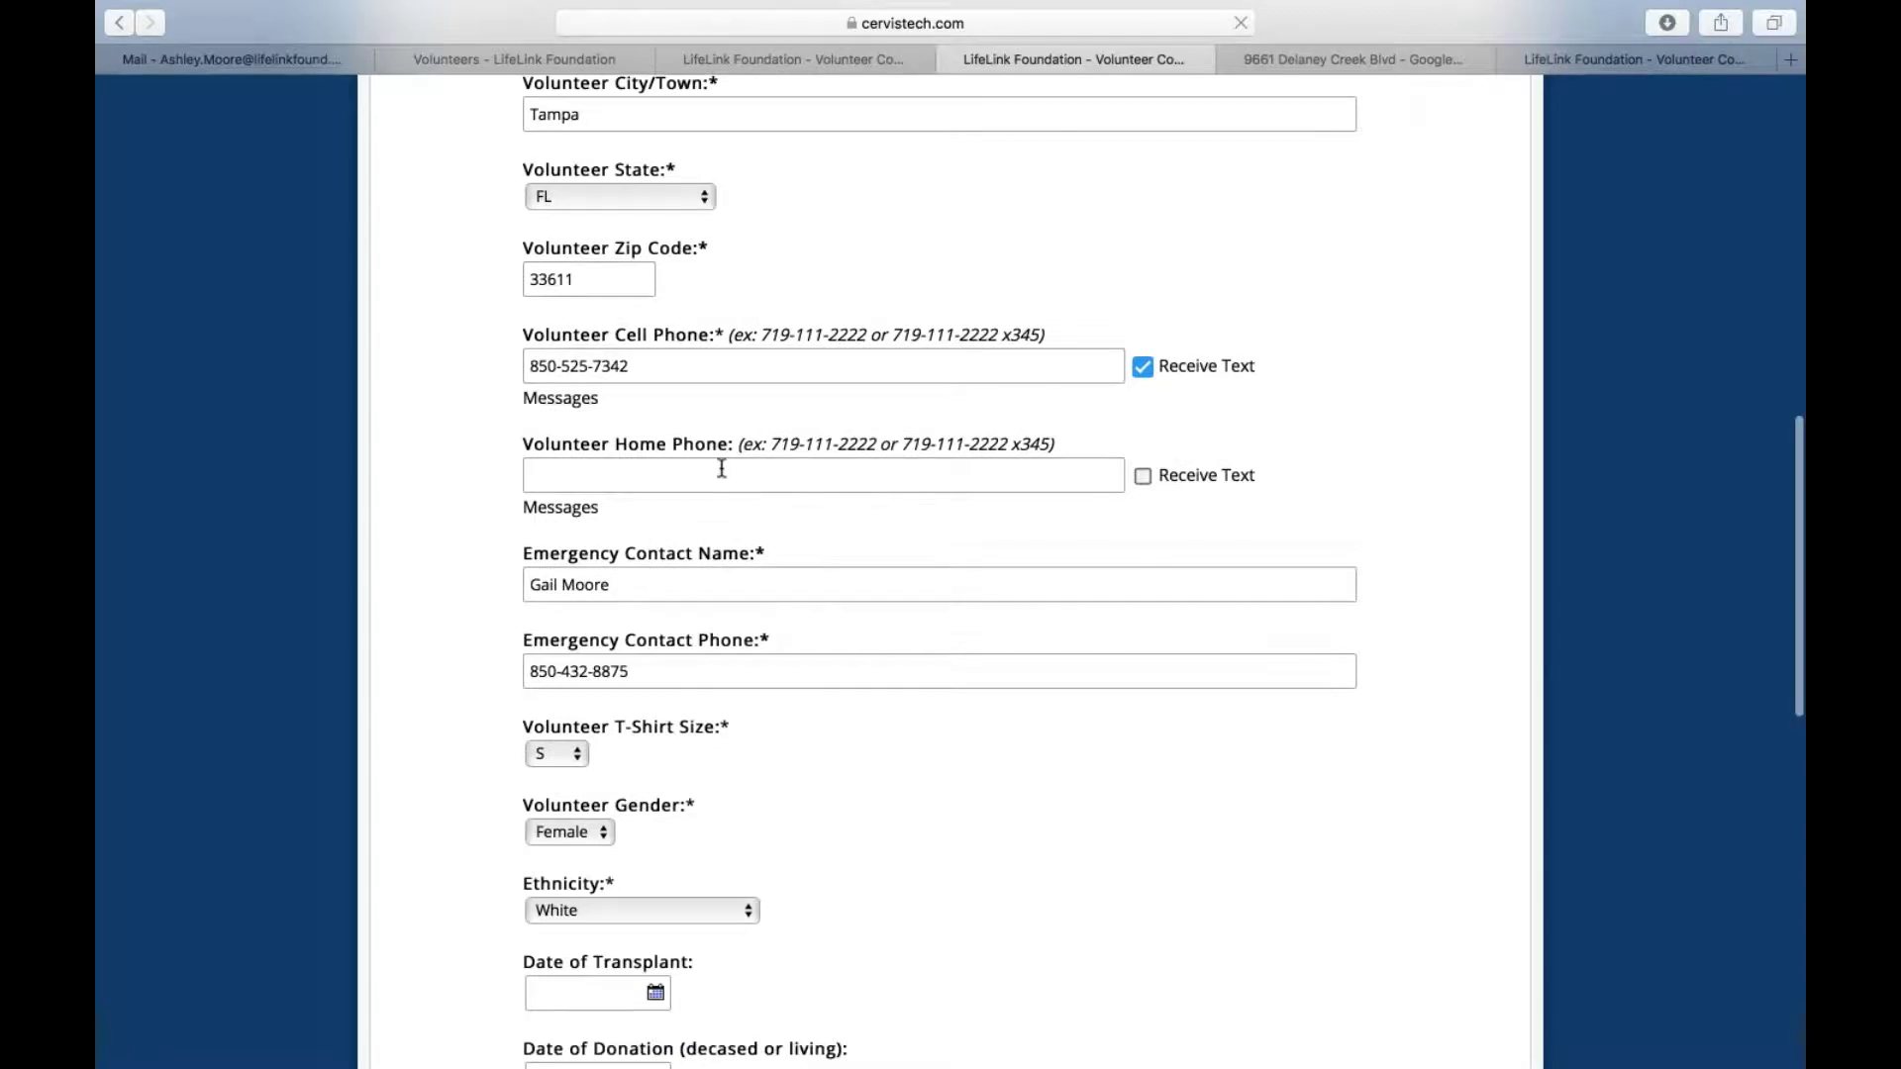
pyautogui.scroll(-4, 722, 469)
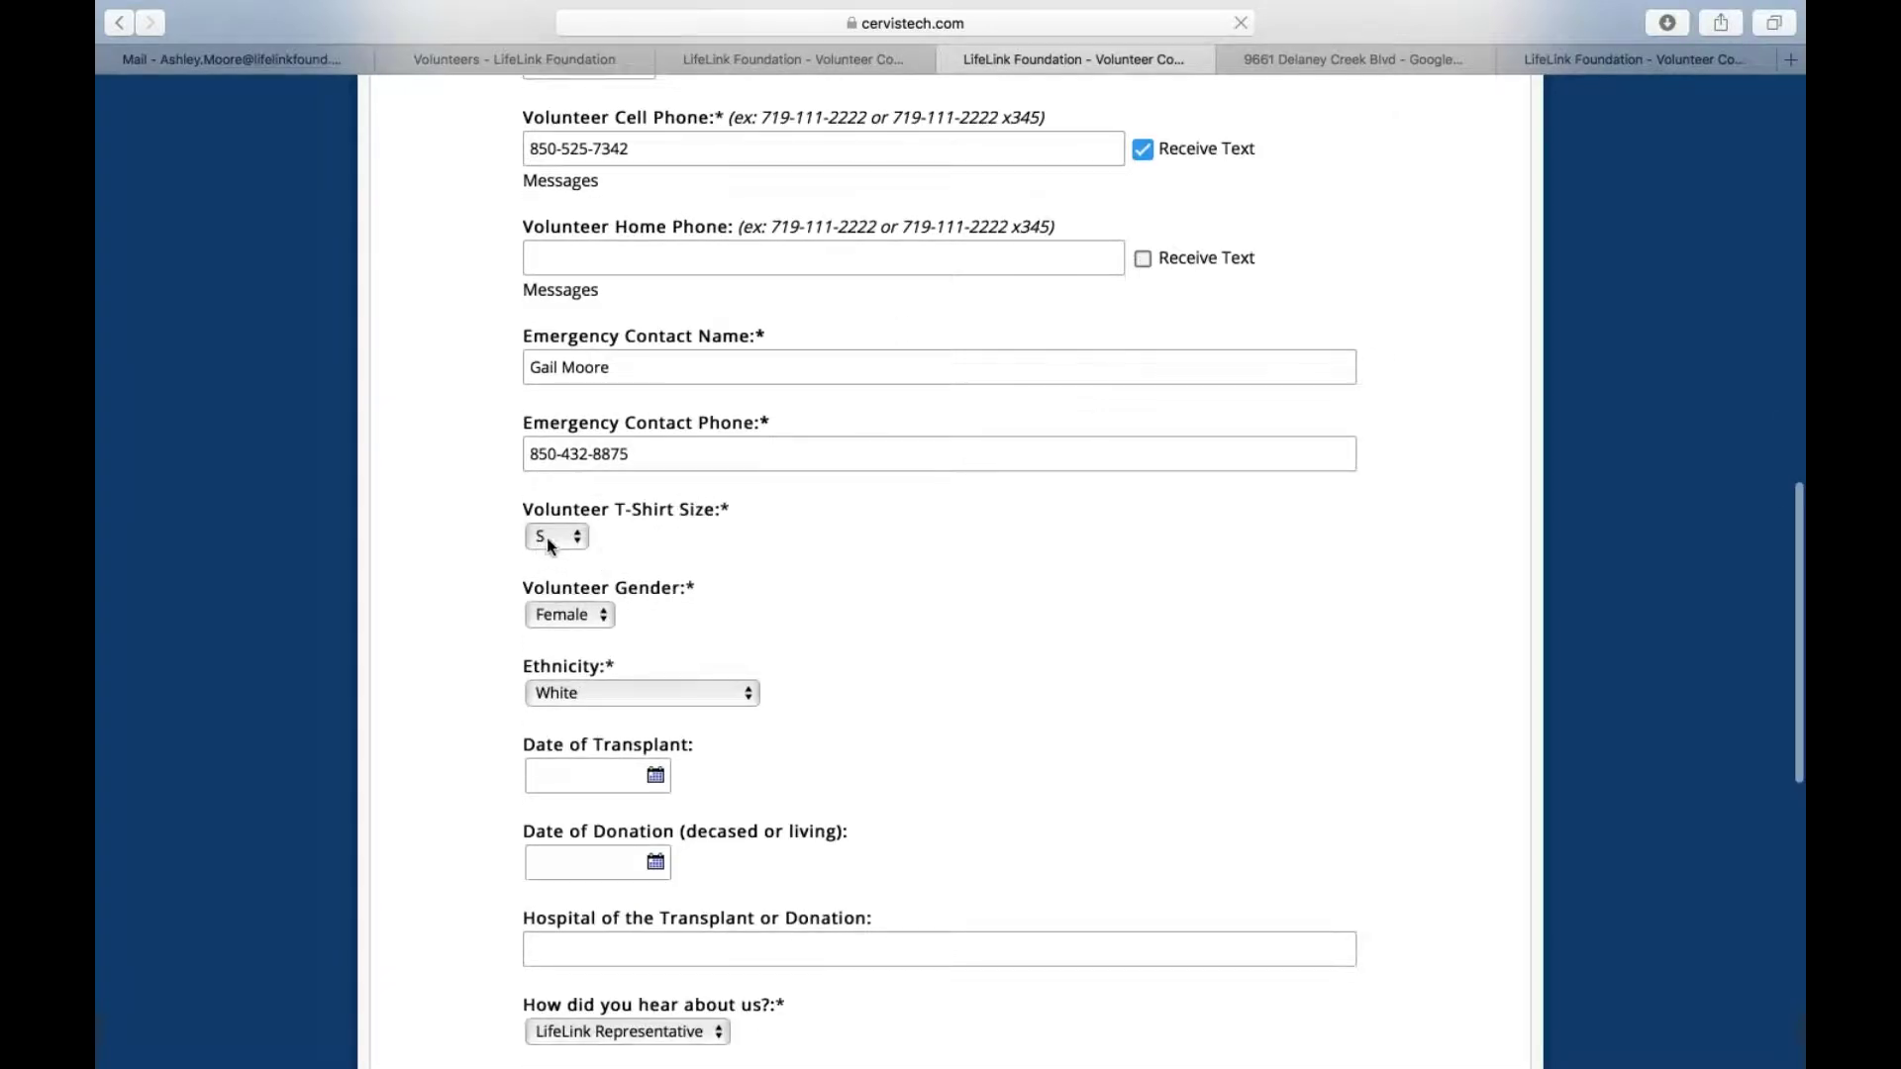
pyautogui.click(569, 539)
pyautogui.click(571, 541)
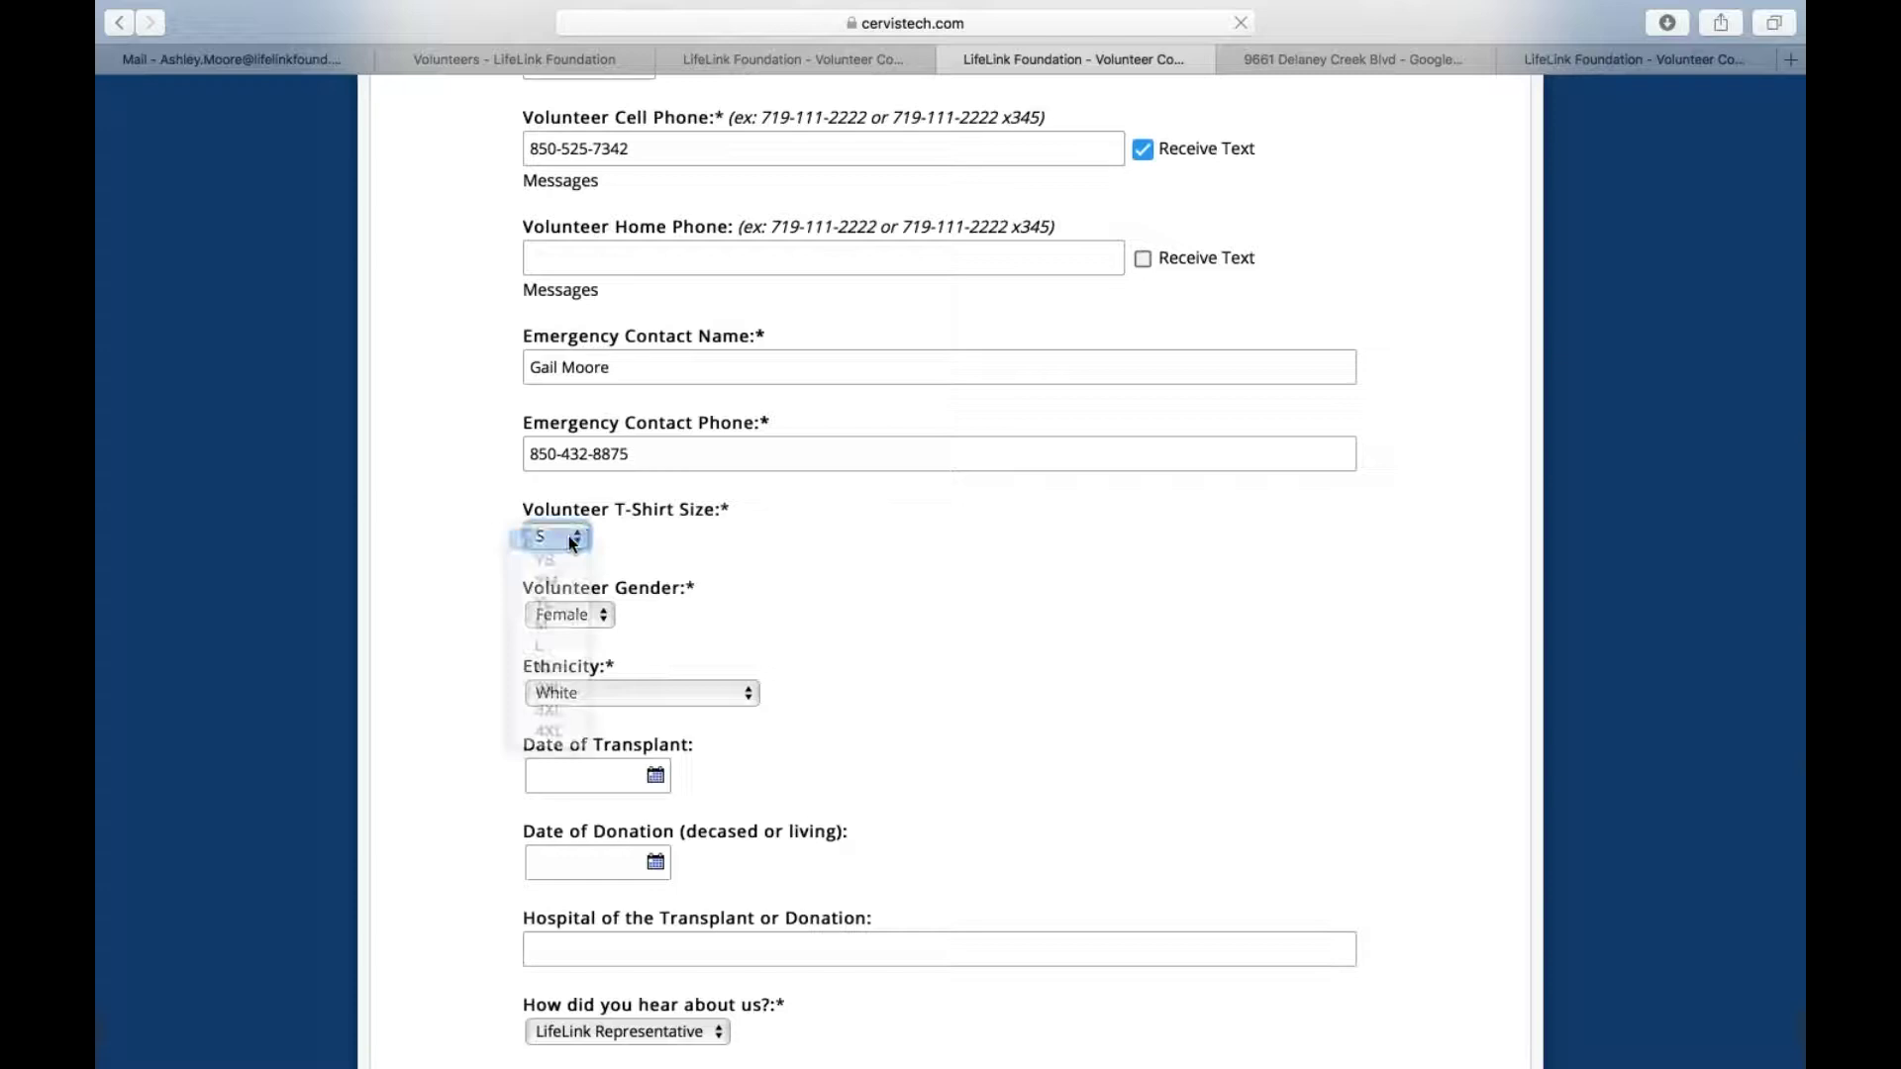
pyautogui.scroll(-3, 634, 543)
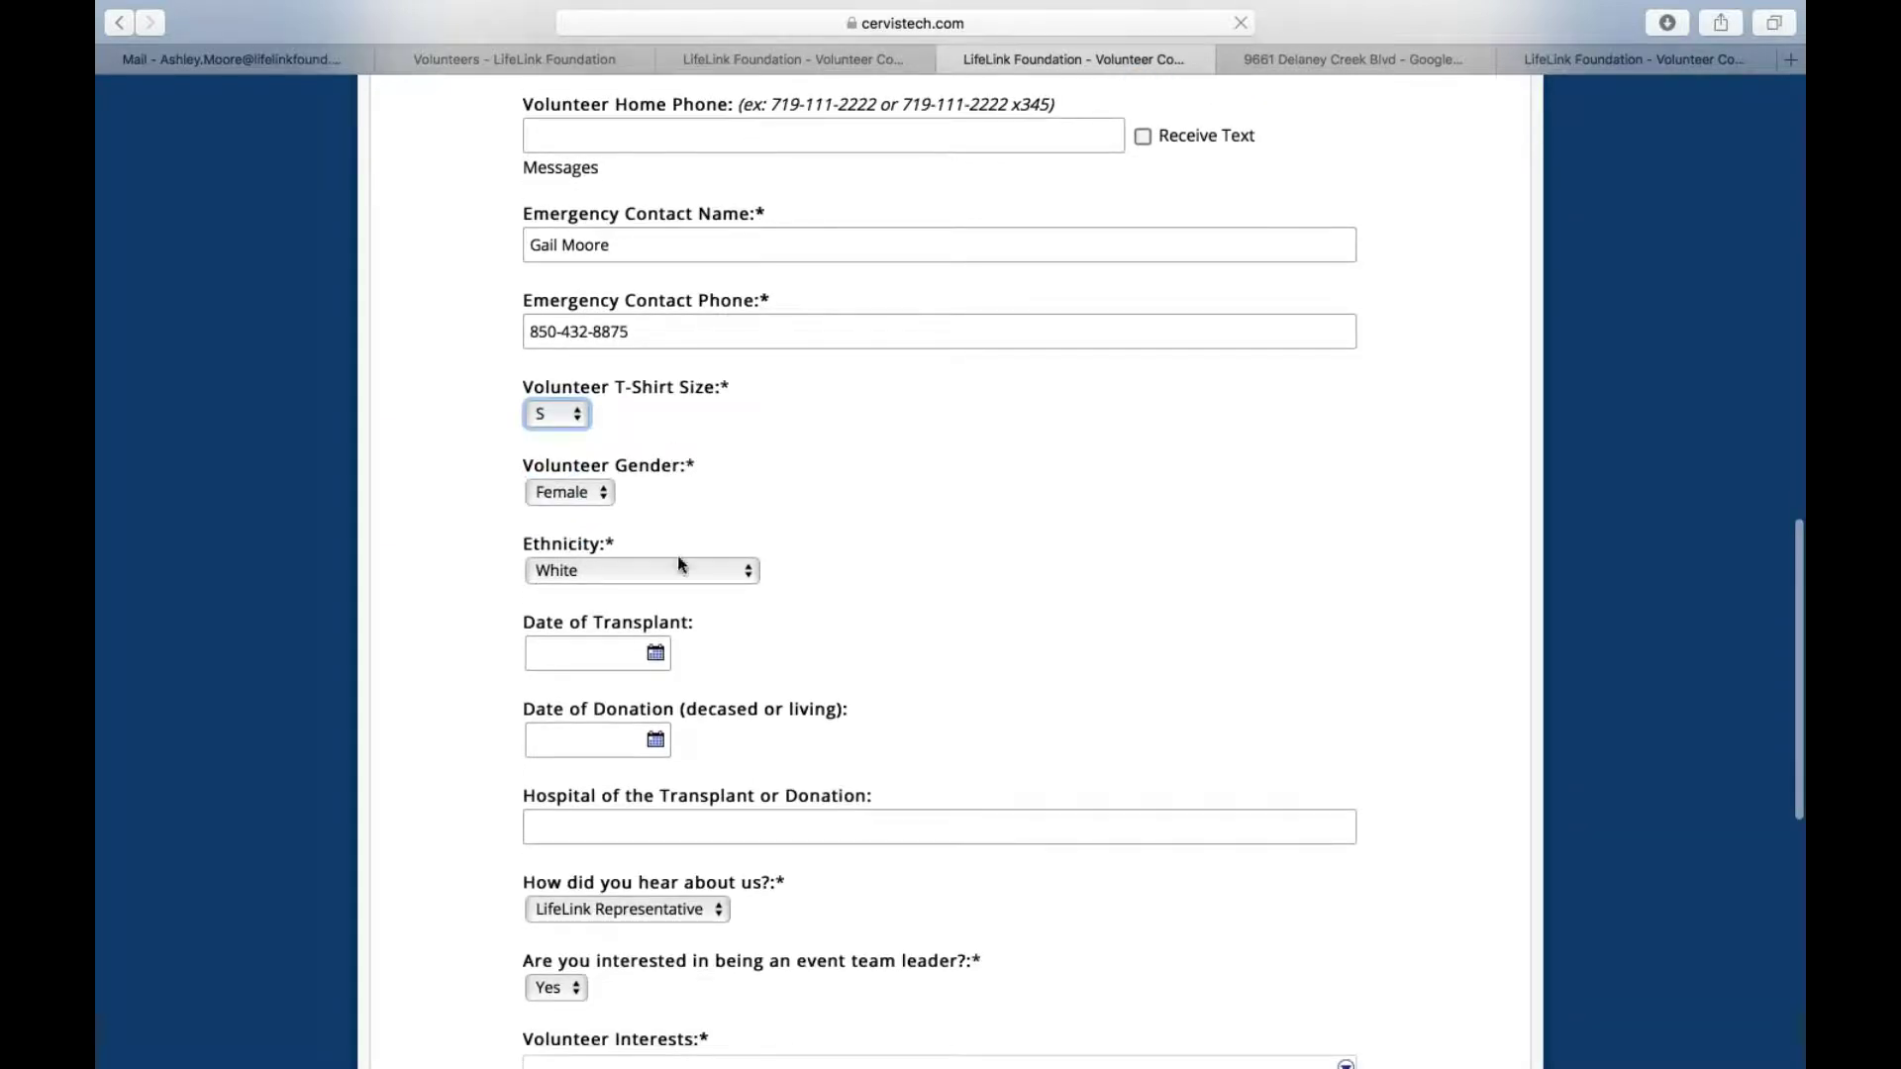
pyautogui.scroll(-3, 763, 667)
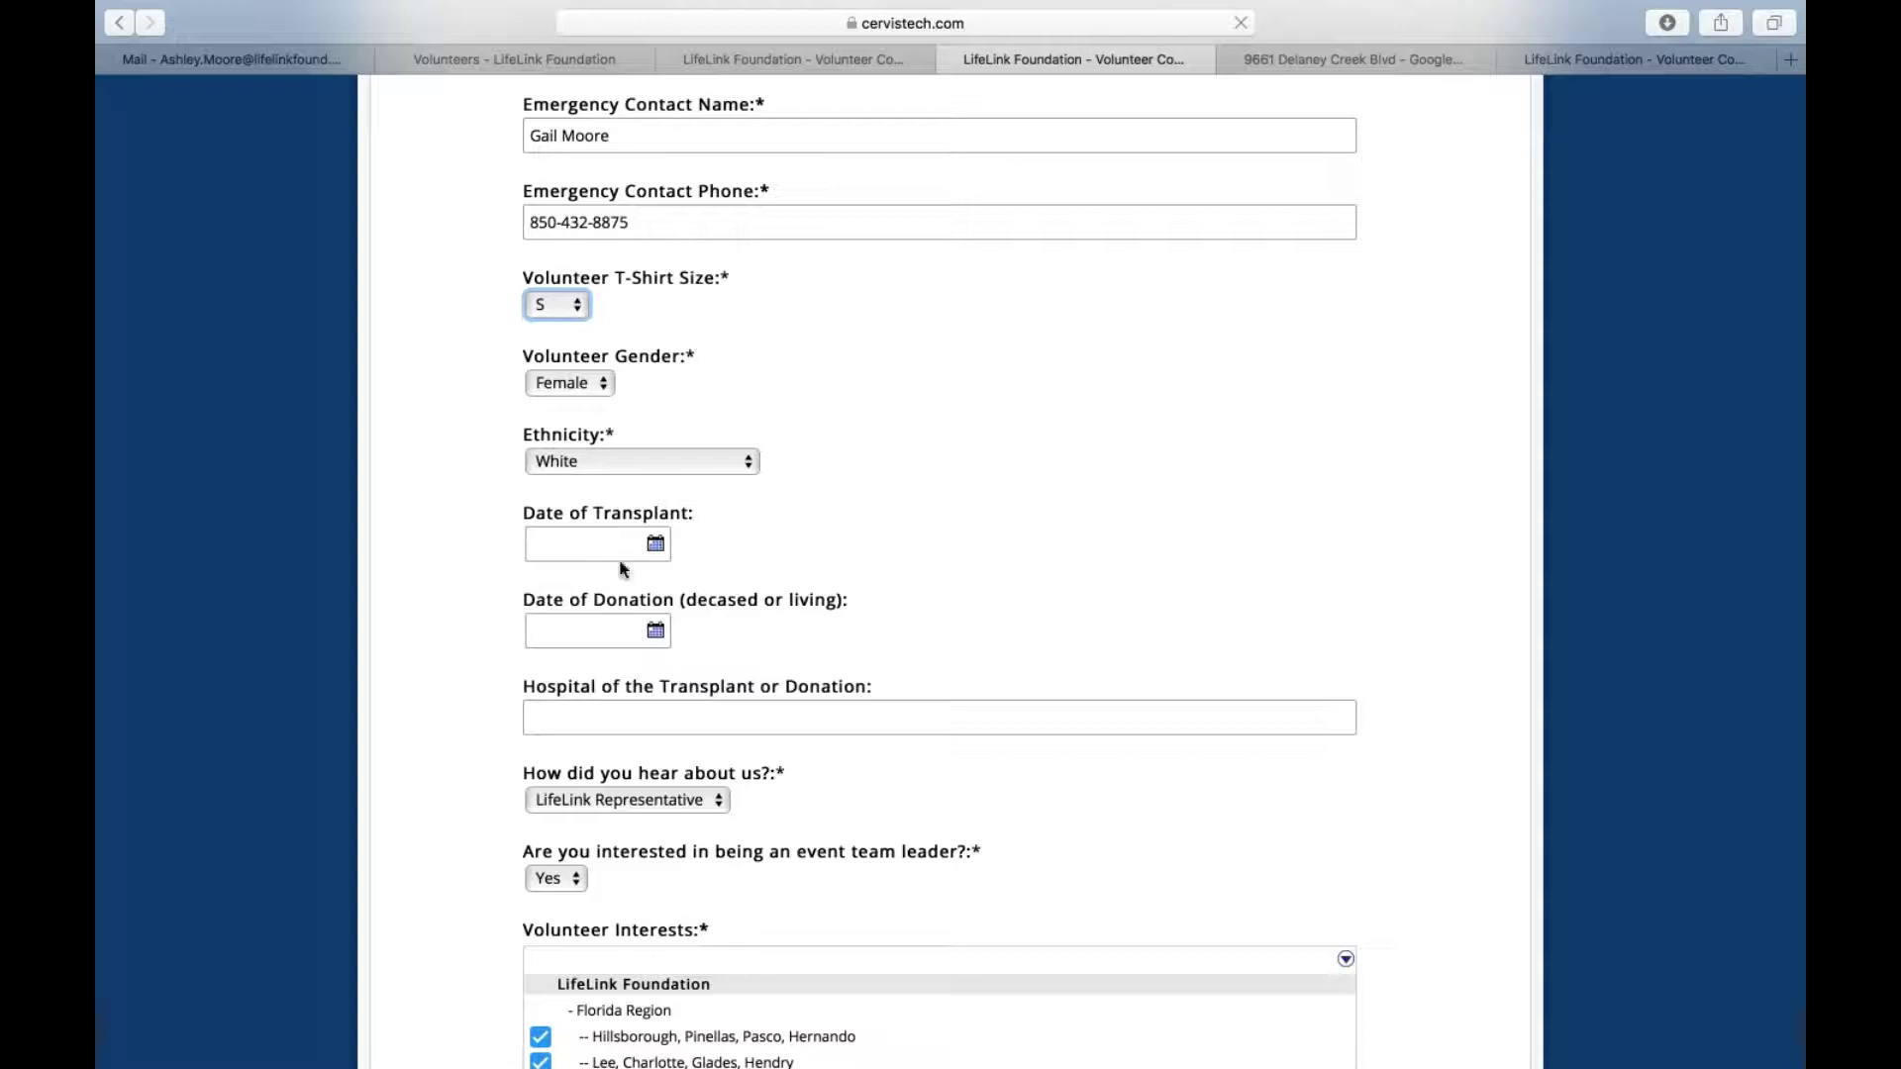
pyautogui.click(656, 544)
pyautogui.click(656, 544)
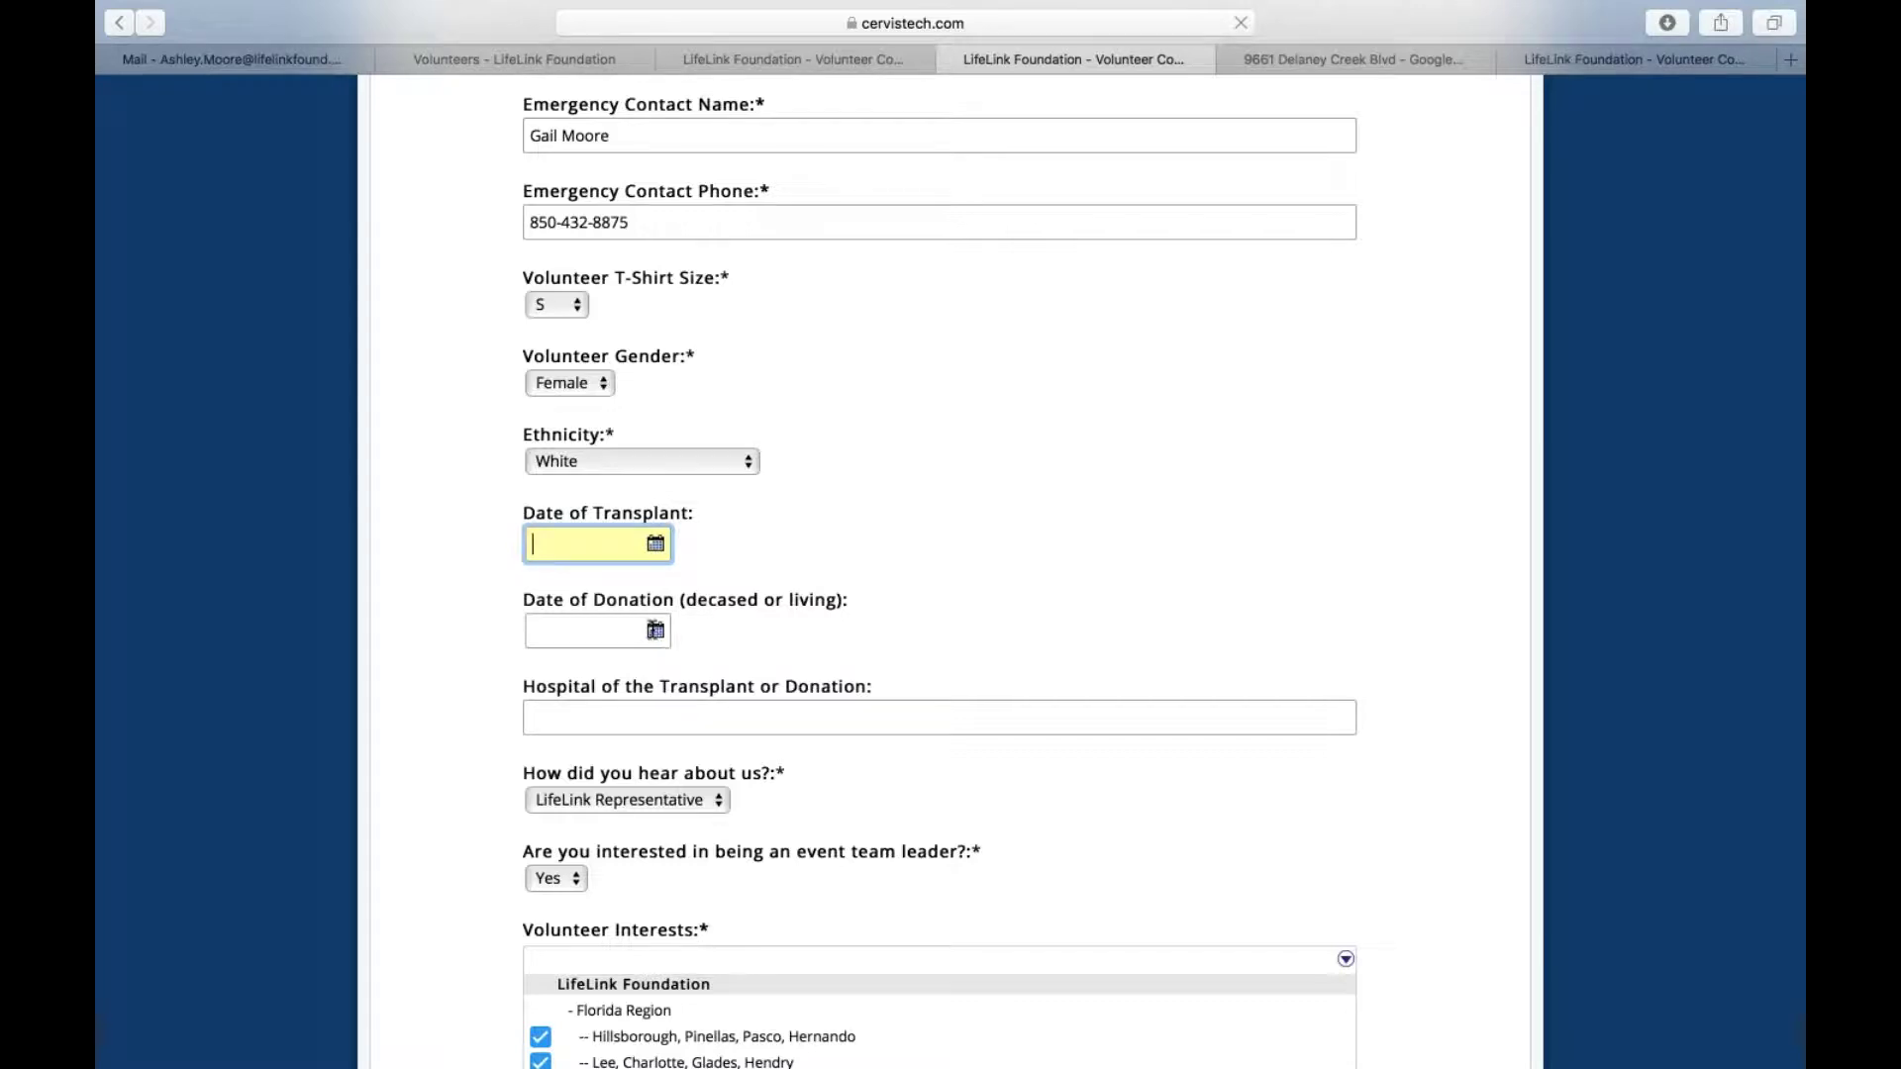
pyautogui.click(656, 631)
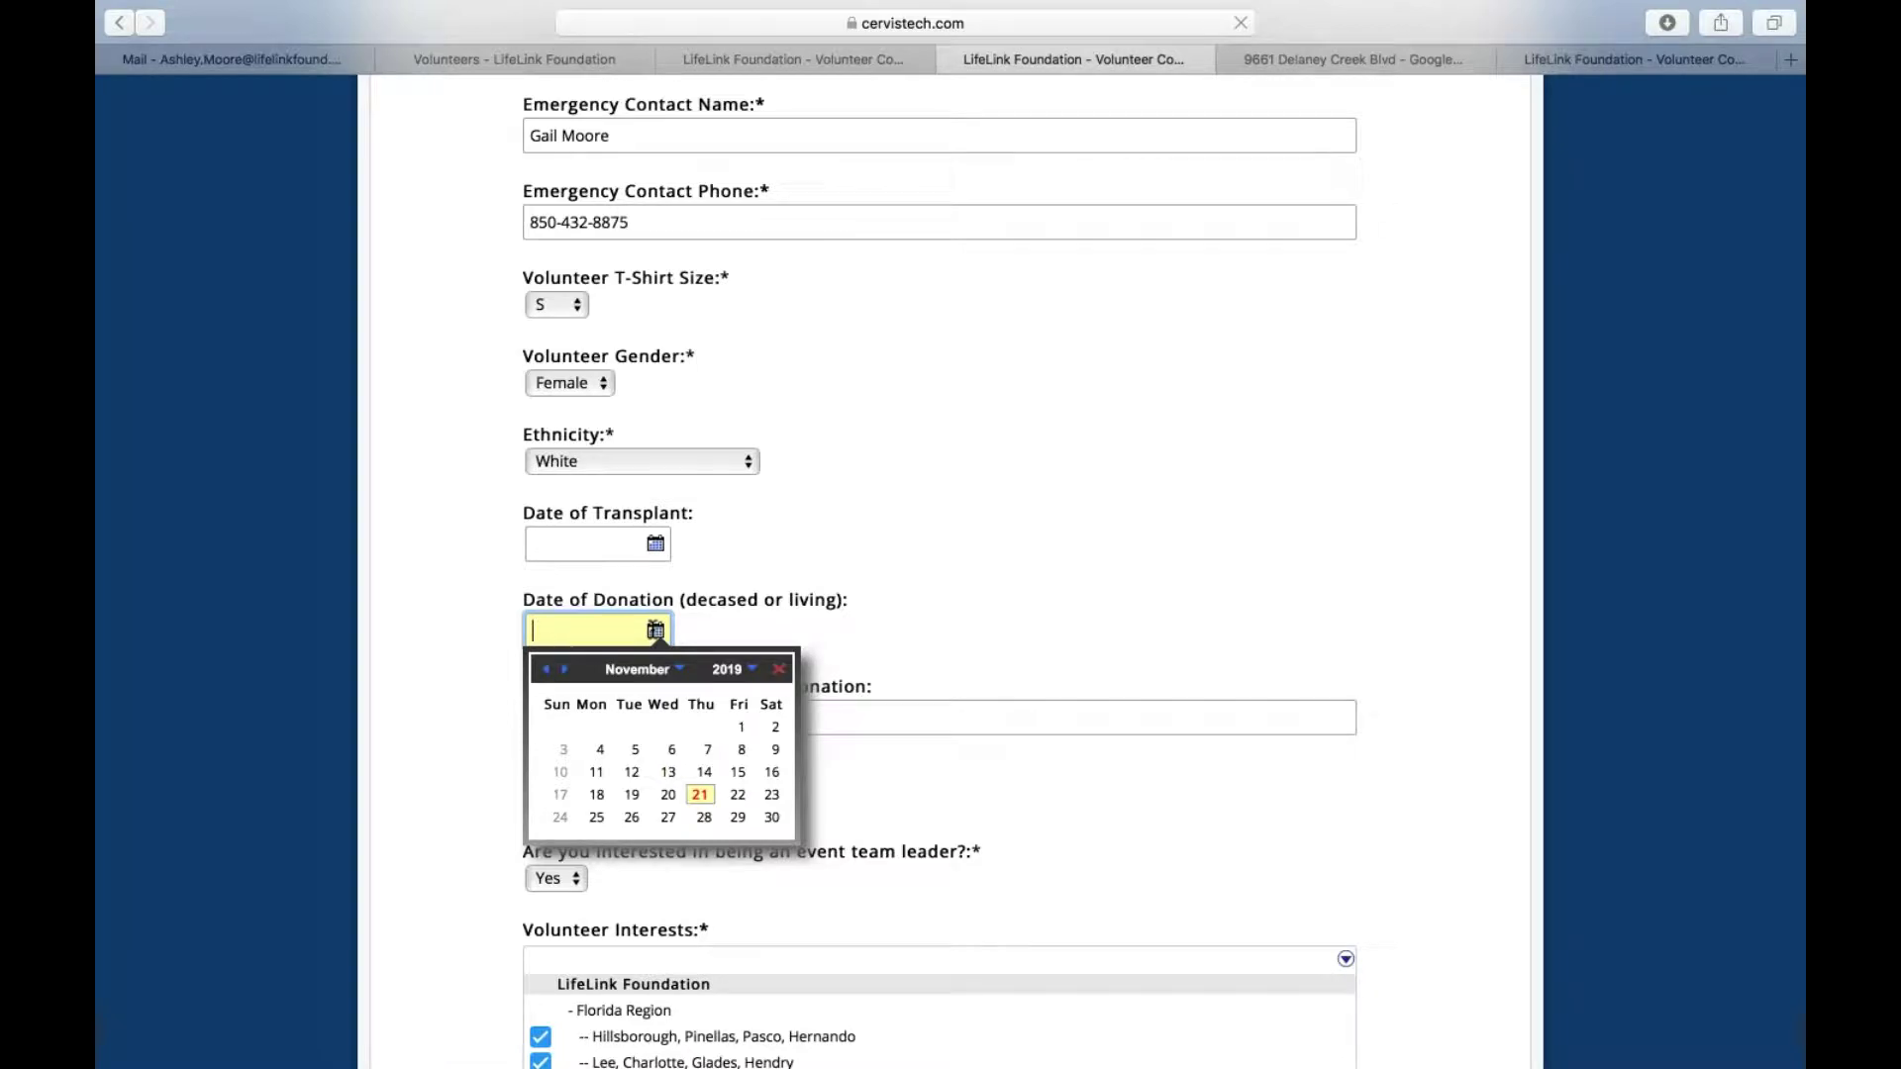
pyautogui.click(656, 631)
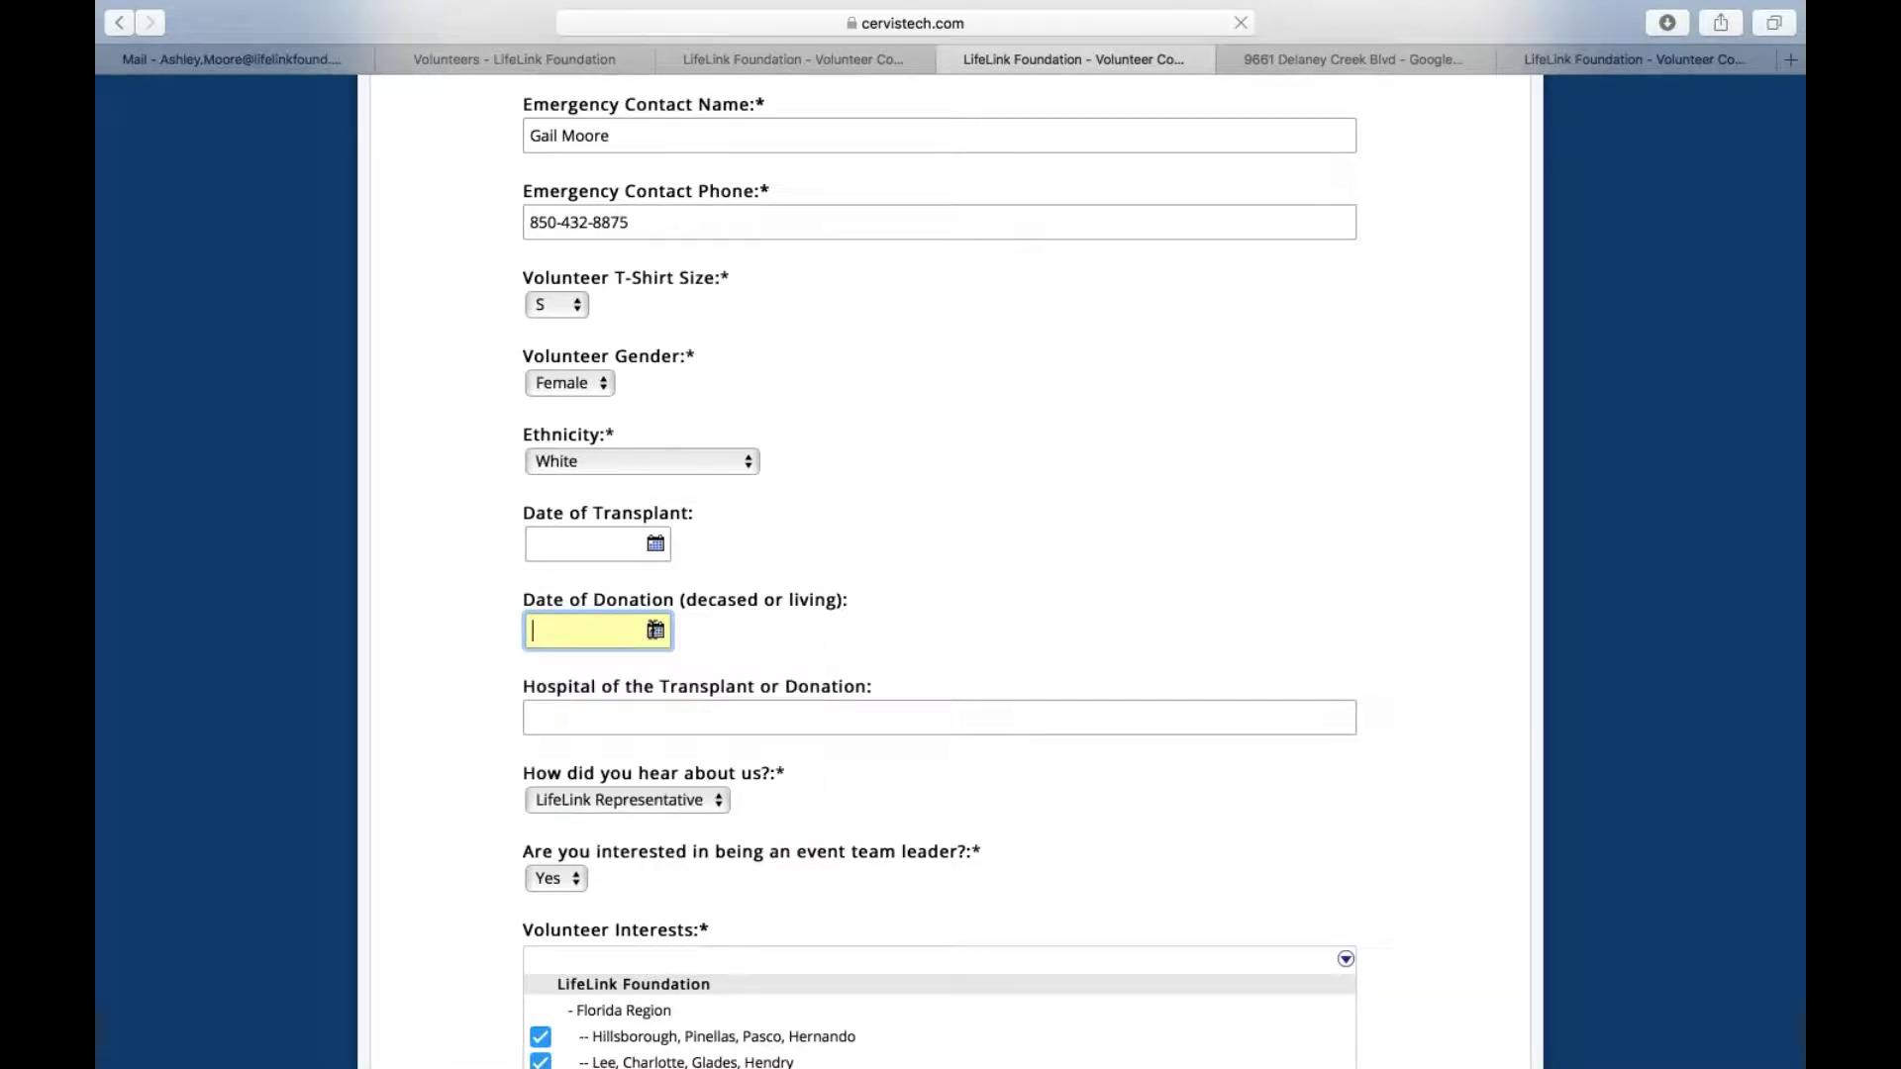
pyautogui.click(617, 711)
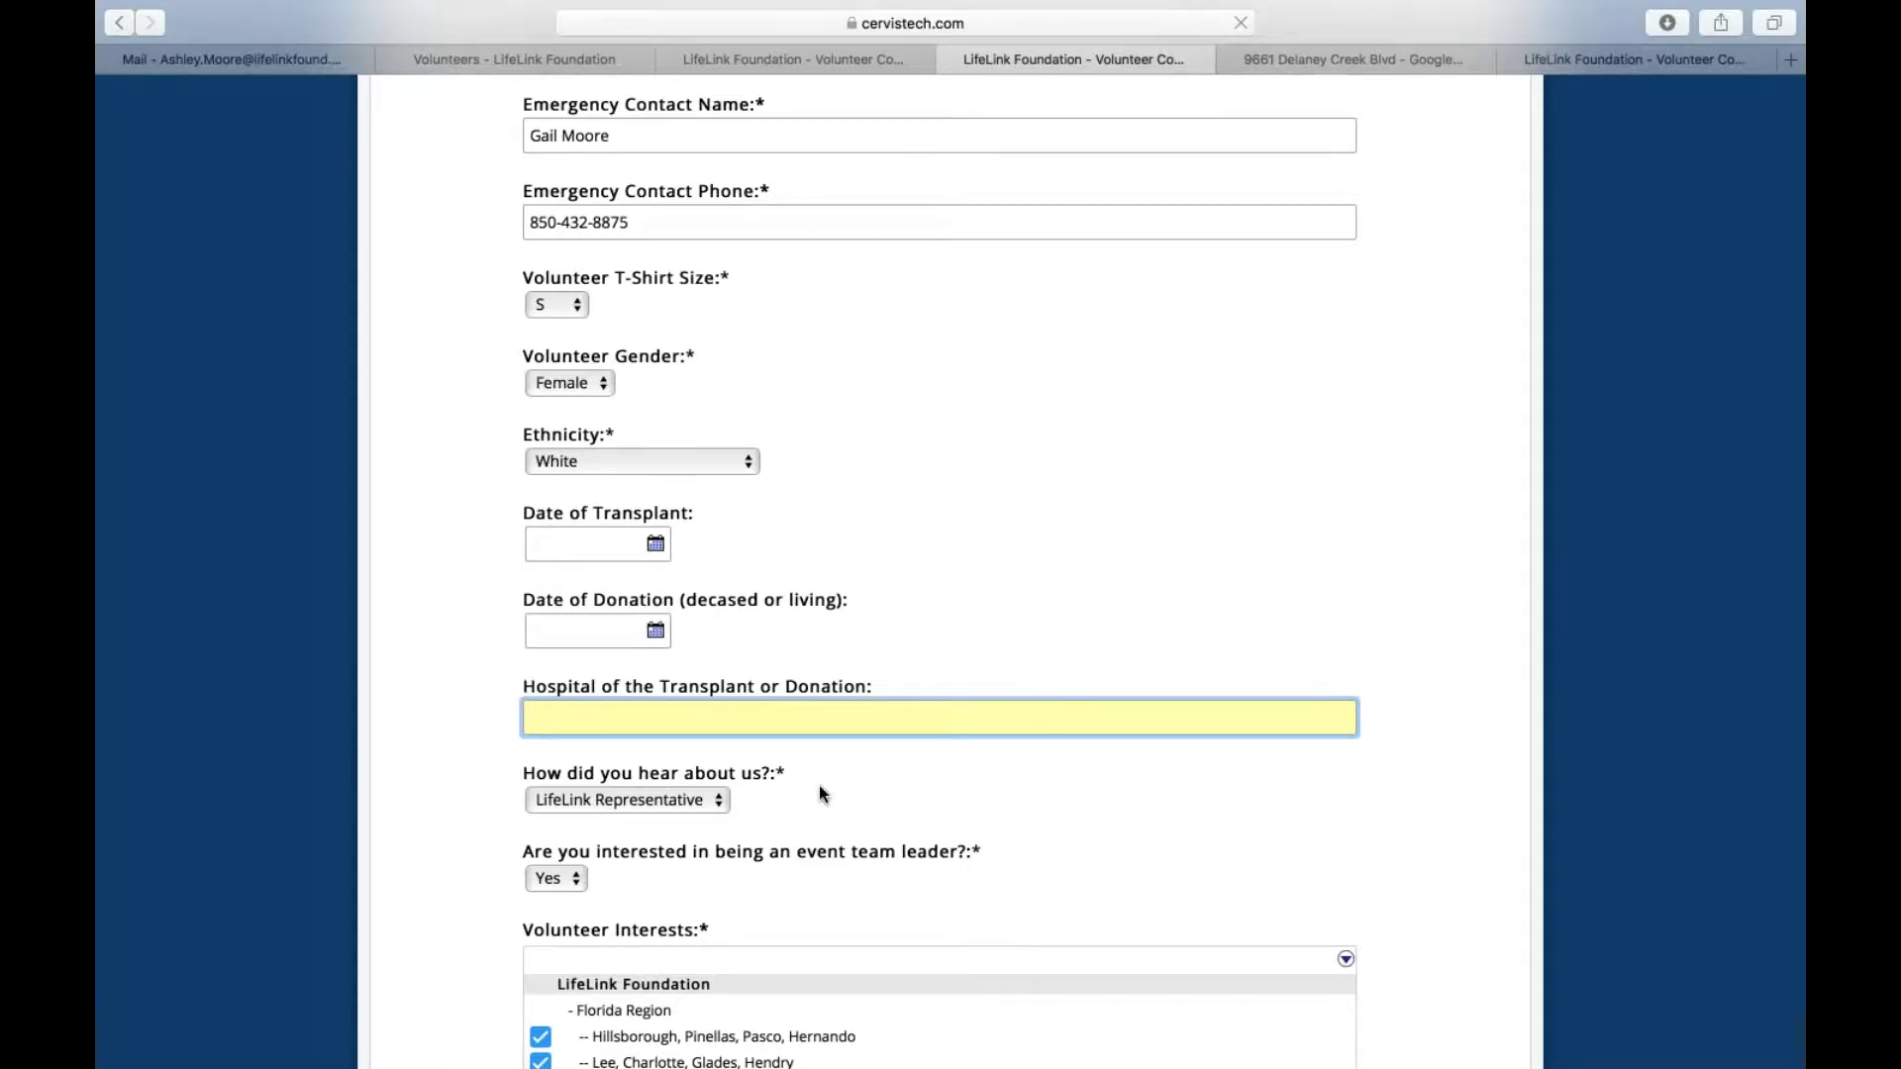
# Clear the accidental text selection and keep Yes as the team leader answer
pyautogui.scroll(-4, 819, 794)
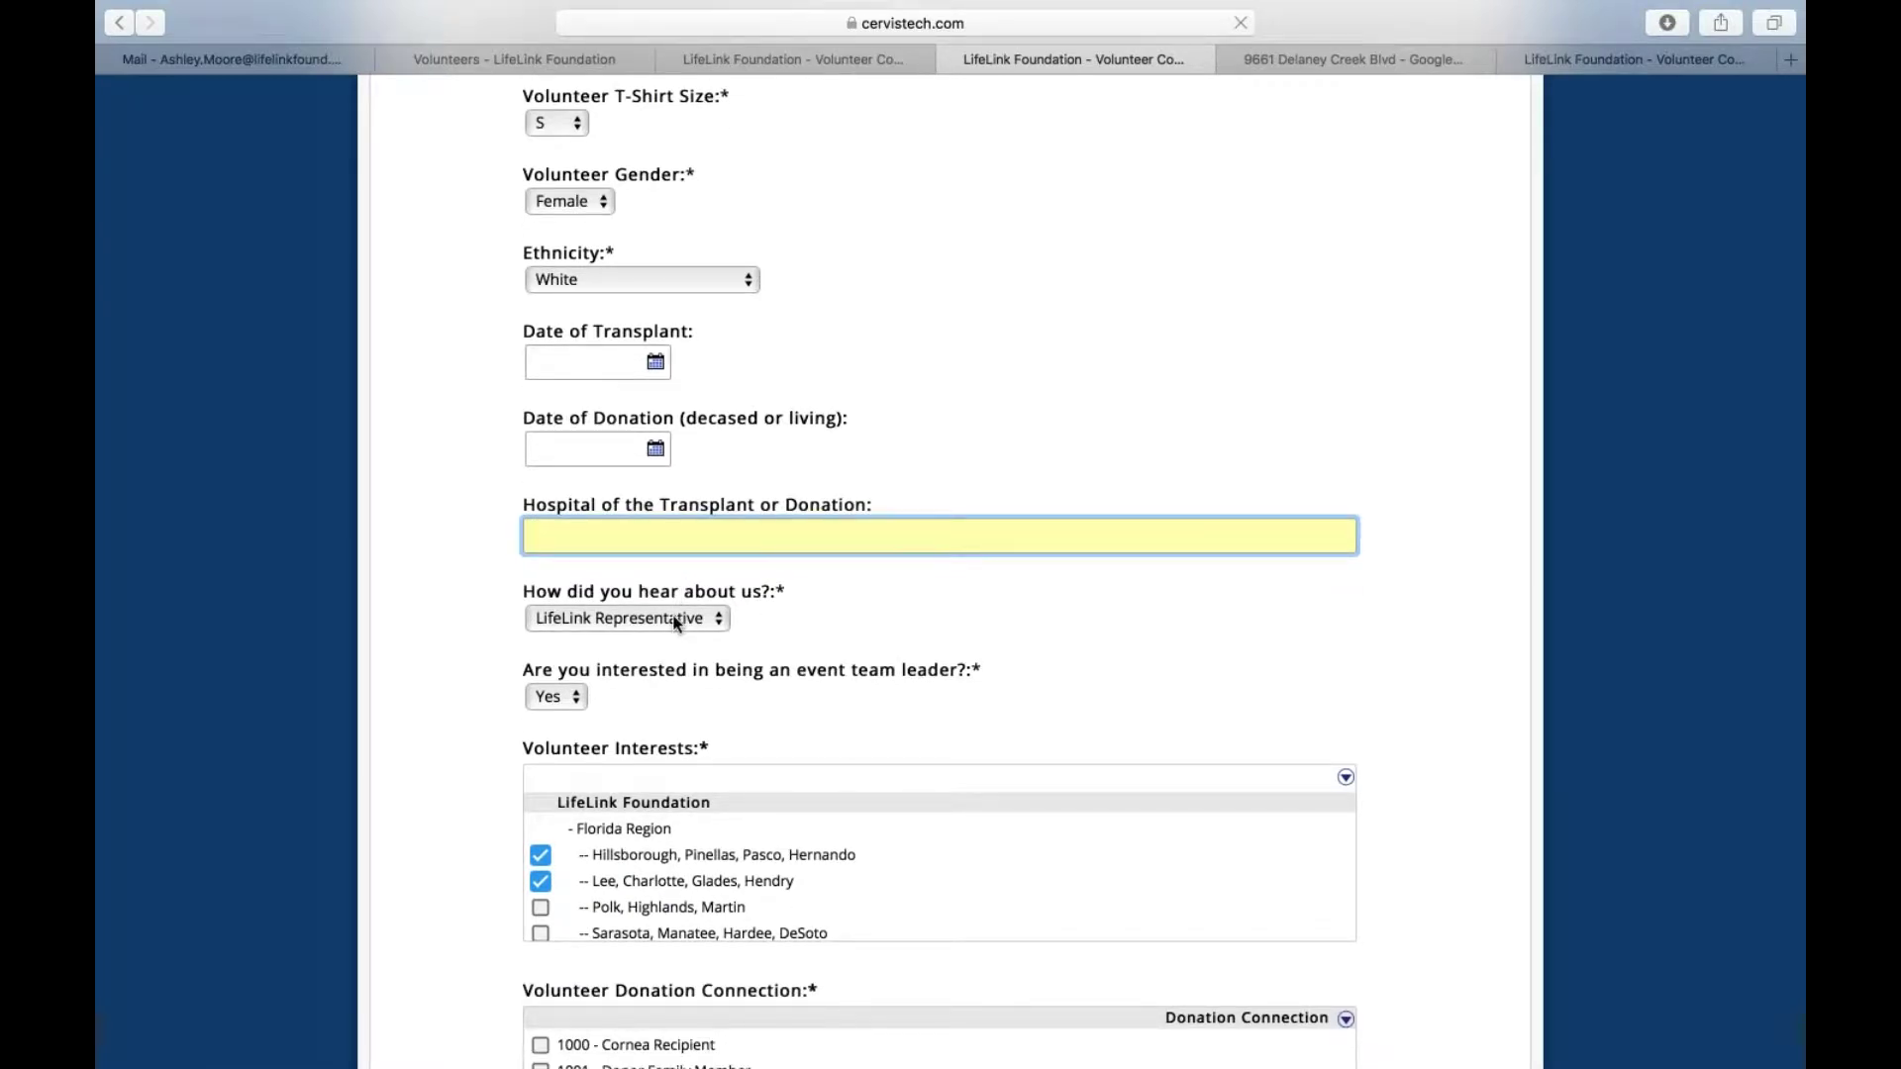
pyautogui.scroll(-2, 675, 620)
pyautogui.scroll(-1, 621, 604)
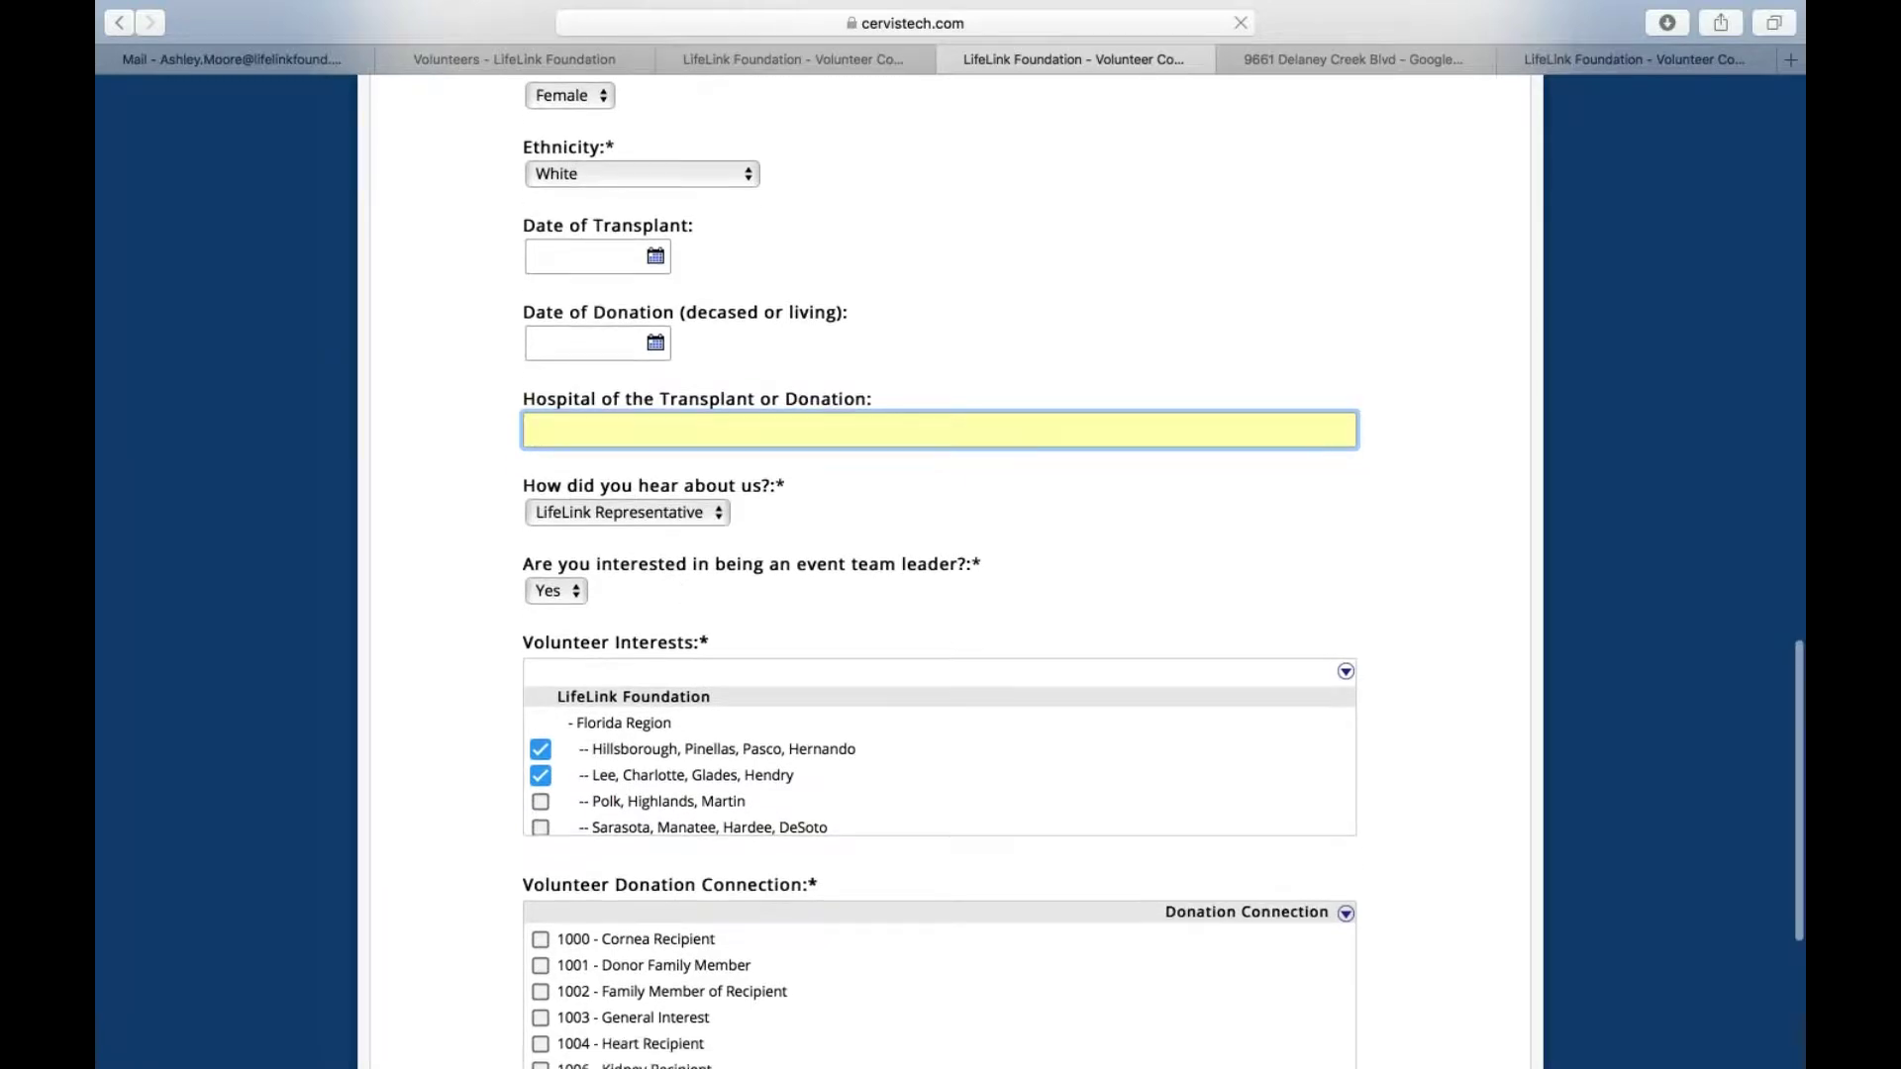
pyautogui.moveTo(622, 603); pyautogui.dragTo(512, 561)
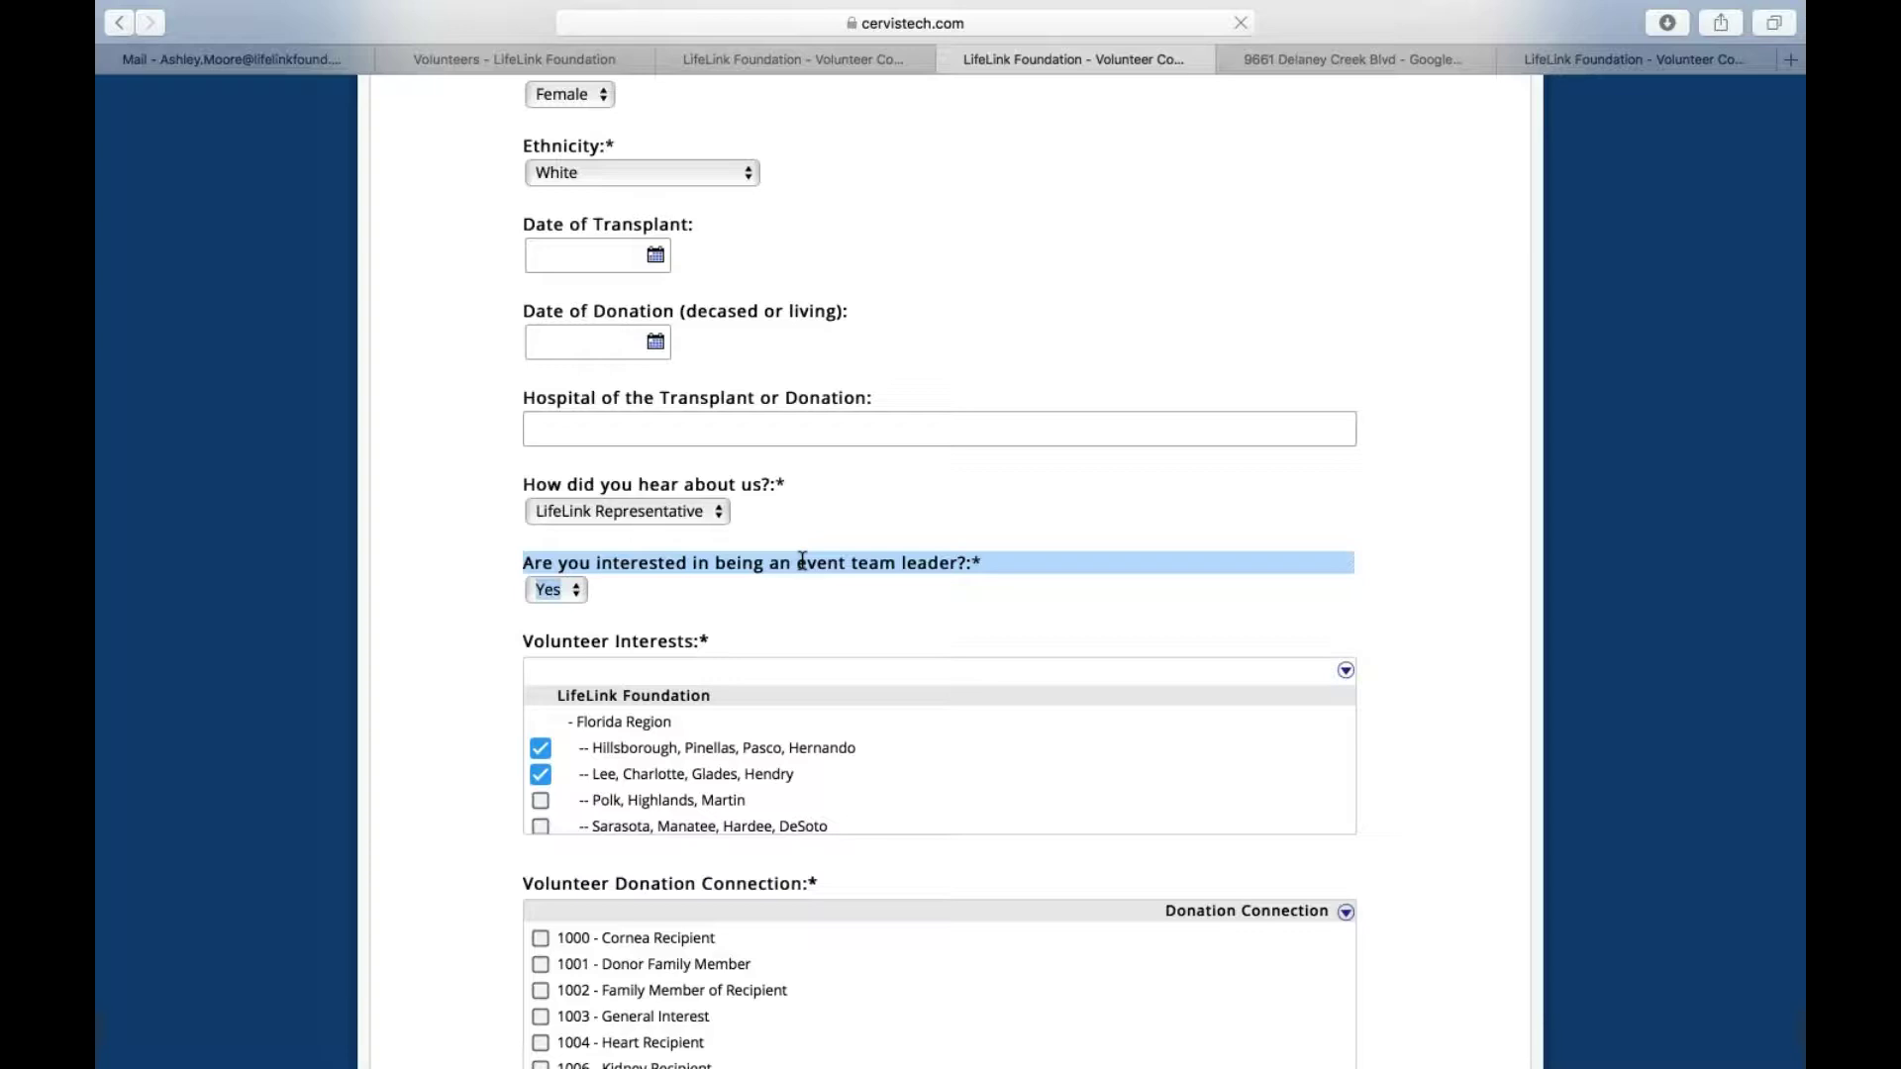
pyautogui.click(625, 586)
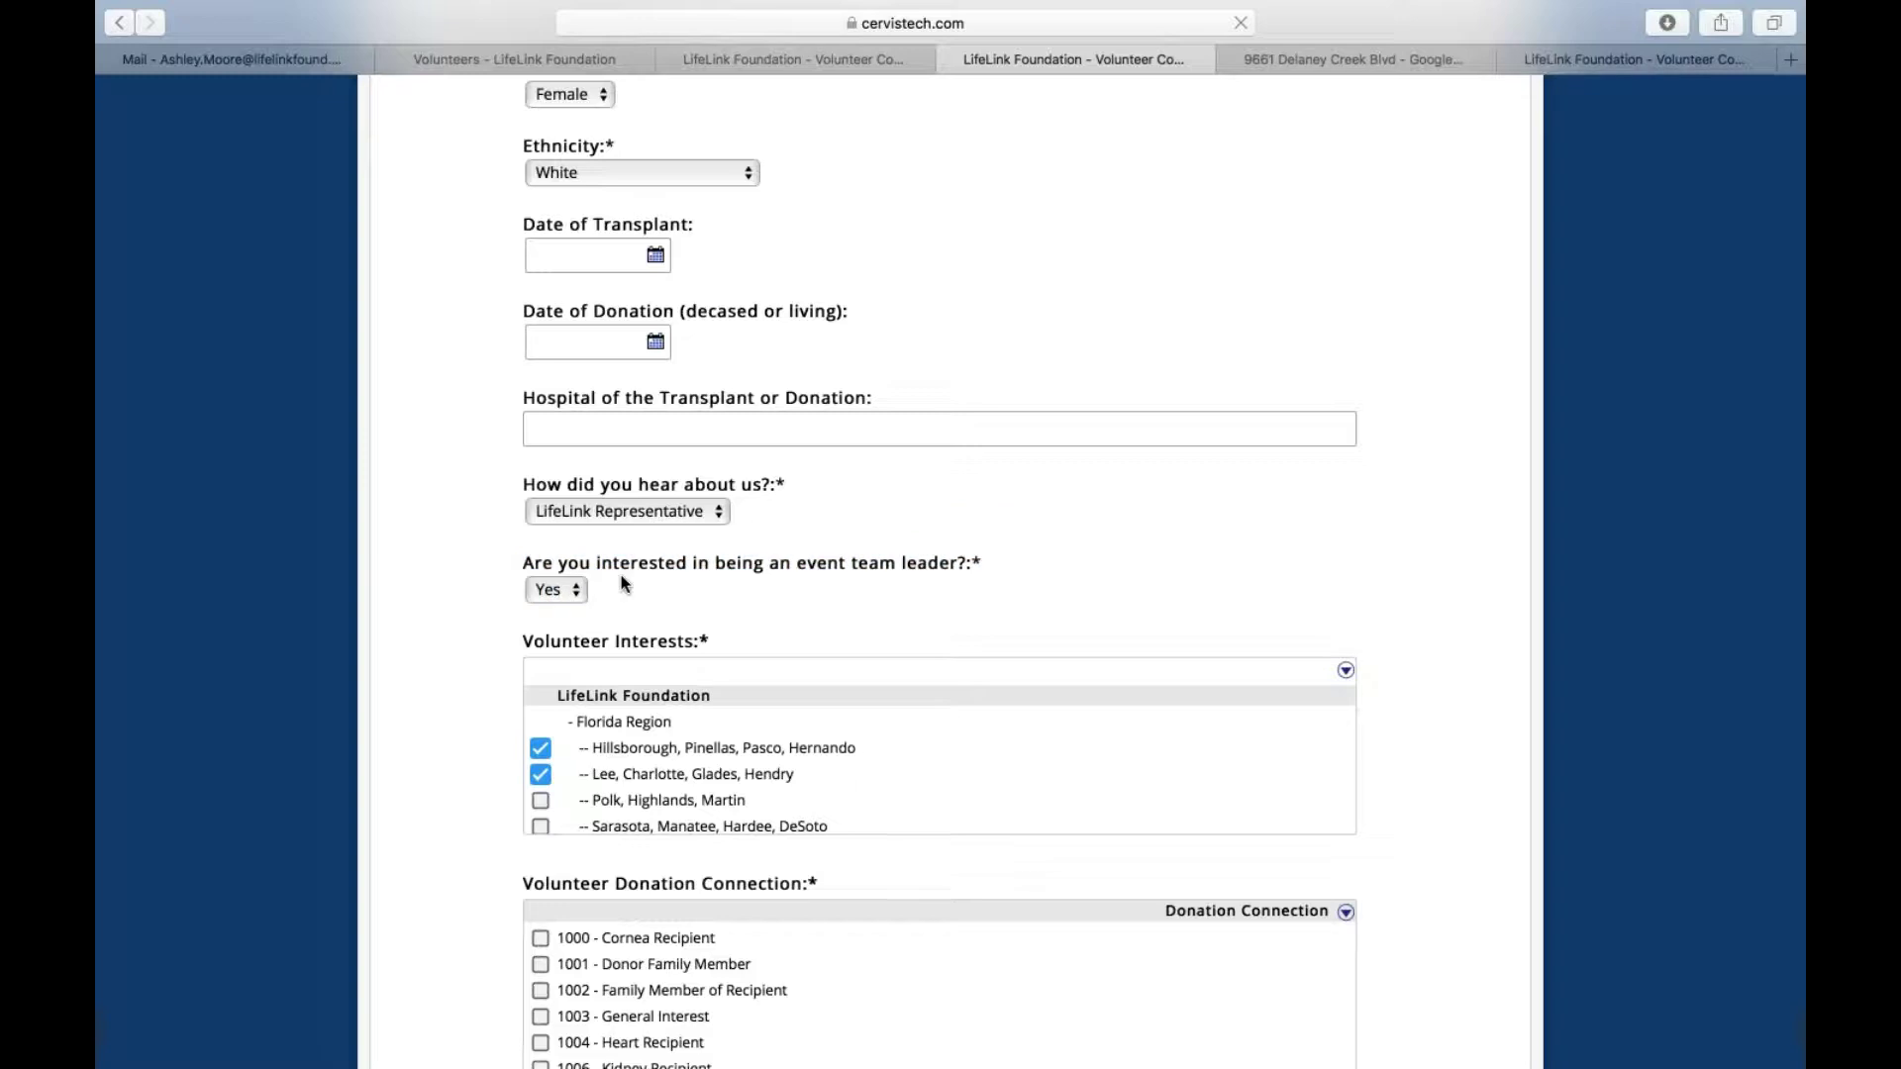
pyautogui.click(581, 591)
pyautogui.click(560, 594)
# Tick the Polk, Highlands, Martin and Sarasota, Manatee, Hardee, DeSoto interests, leaving Atlanta unchecked
pyautogui.scroll(-5, 658, 590)
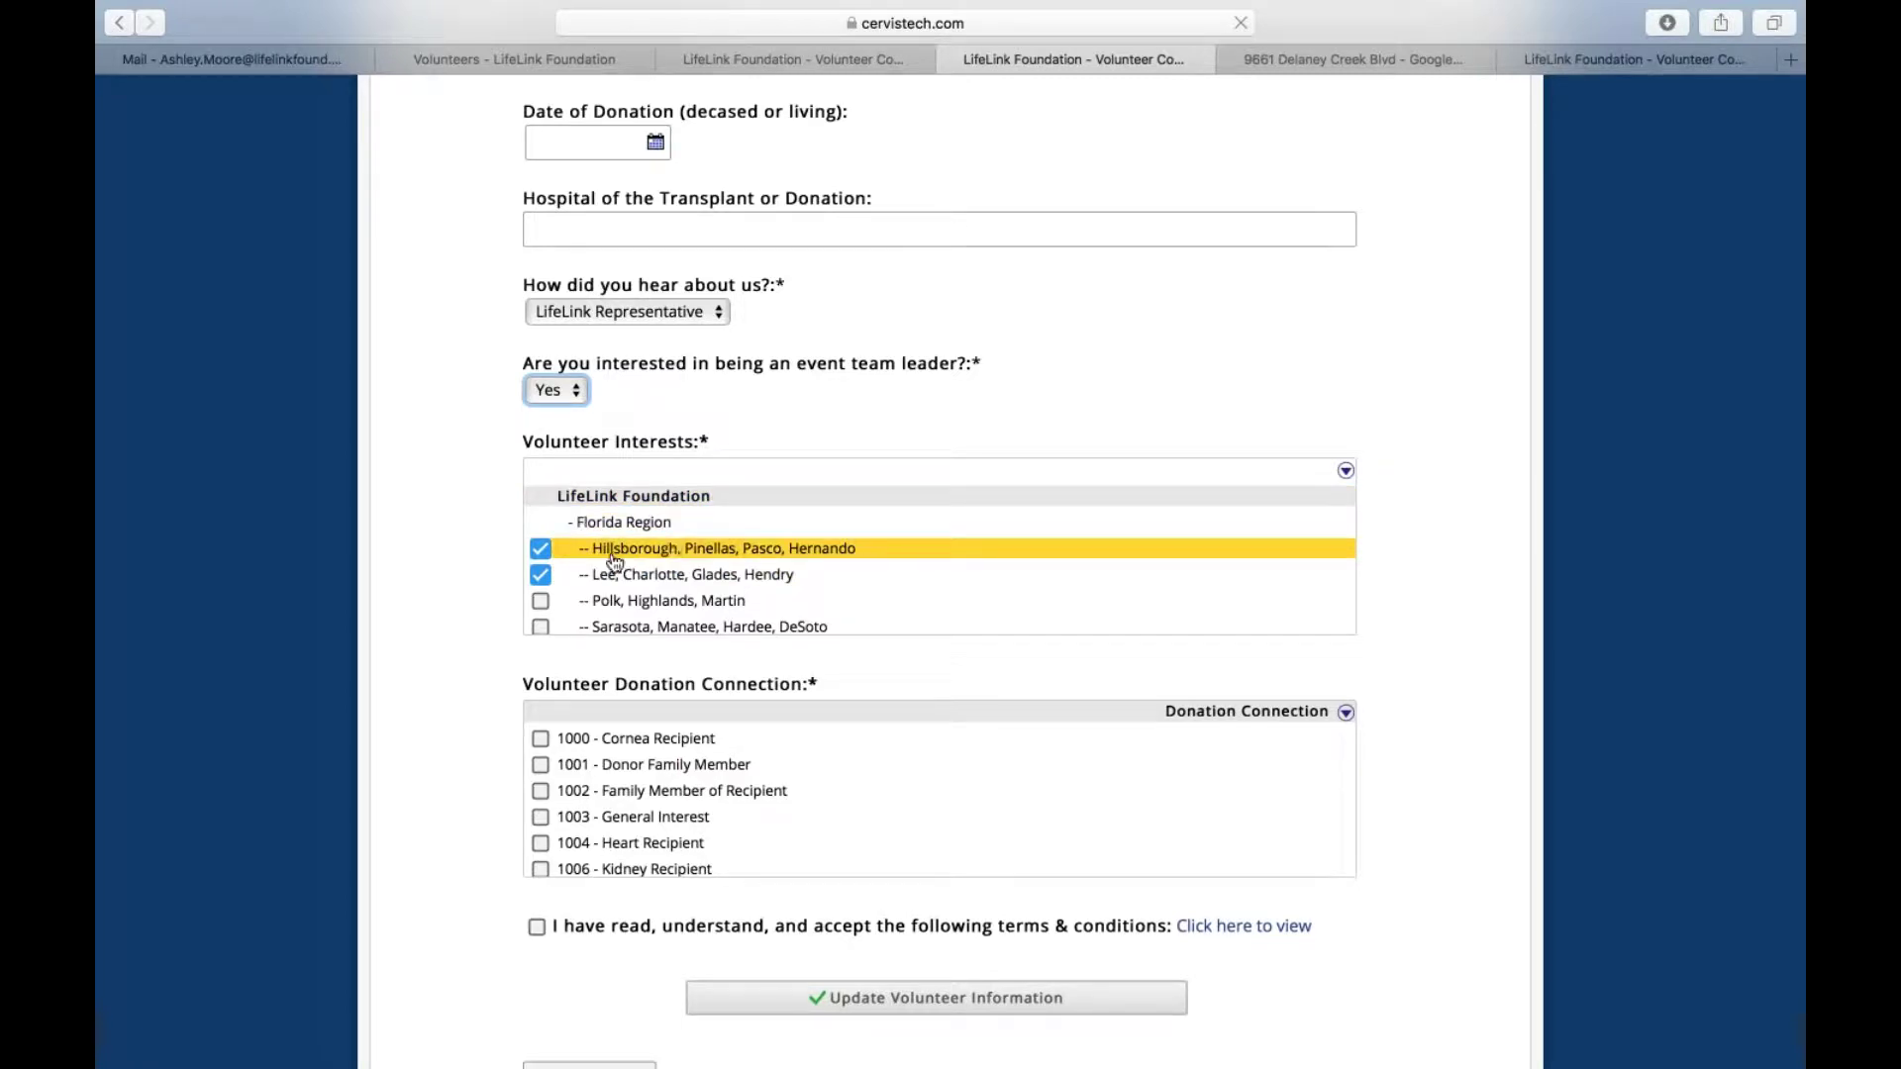
pyautogui.scroll(-2, 614, 561)
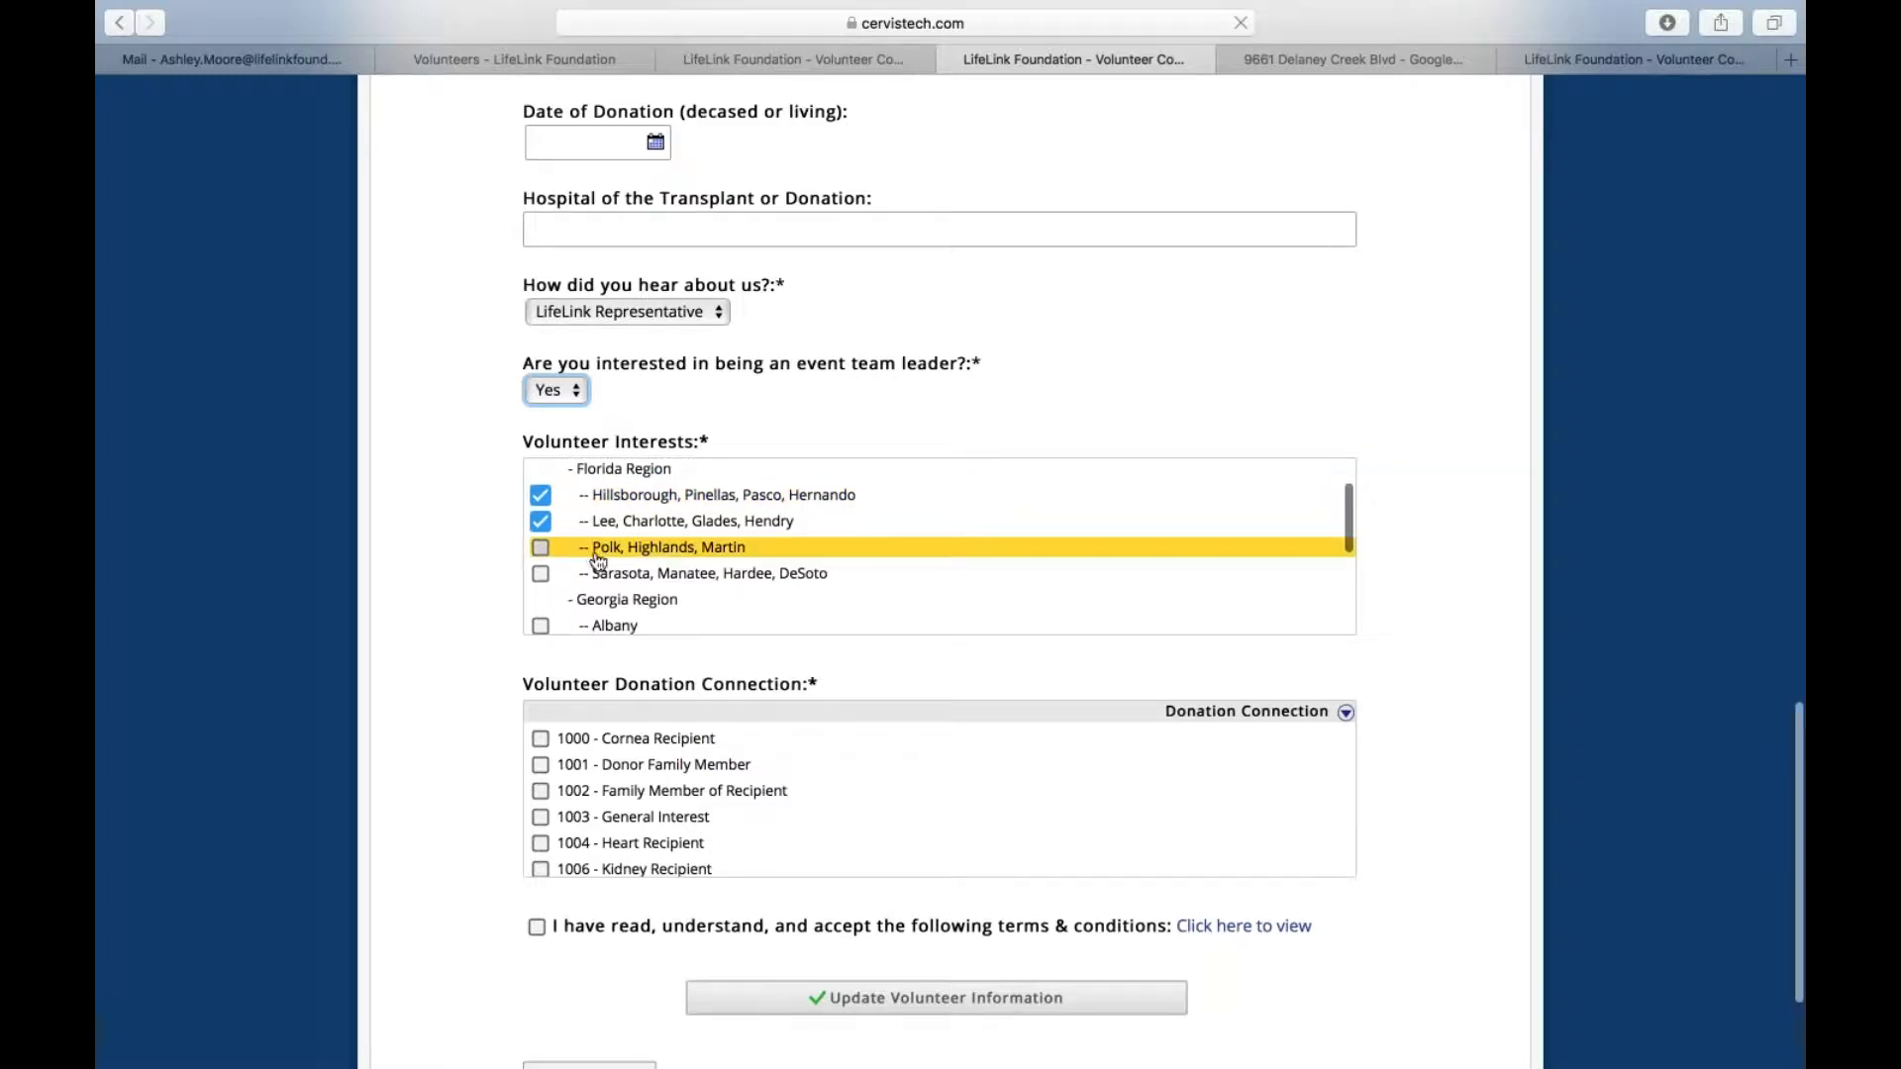
pyautogui.click(540, 549)
pyautogui.click(540, 576)
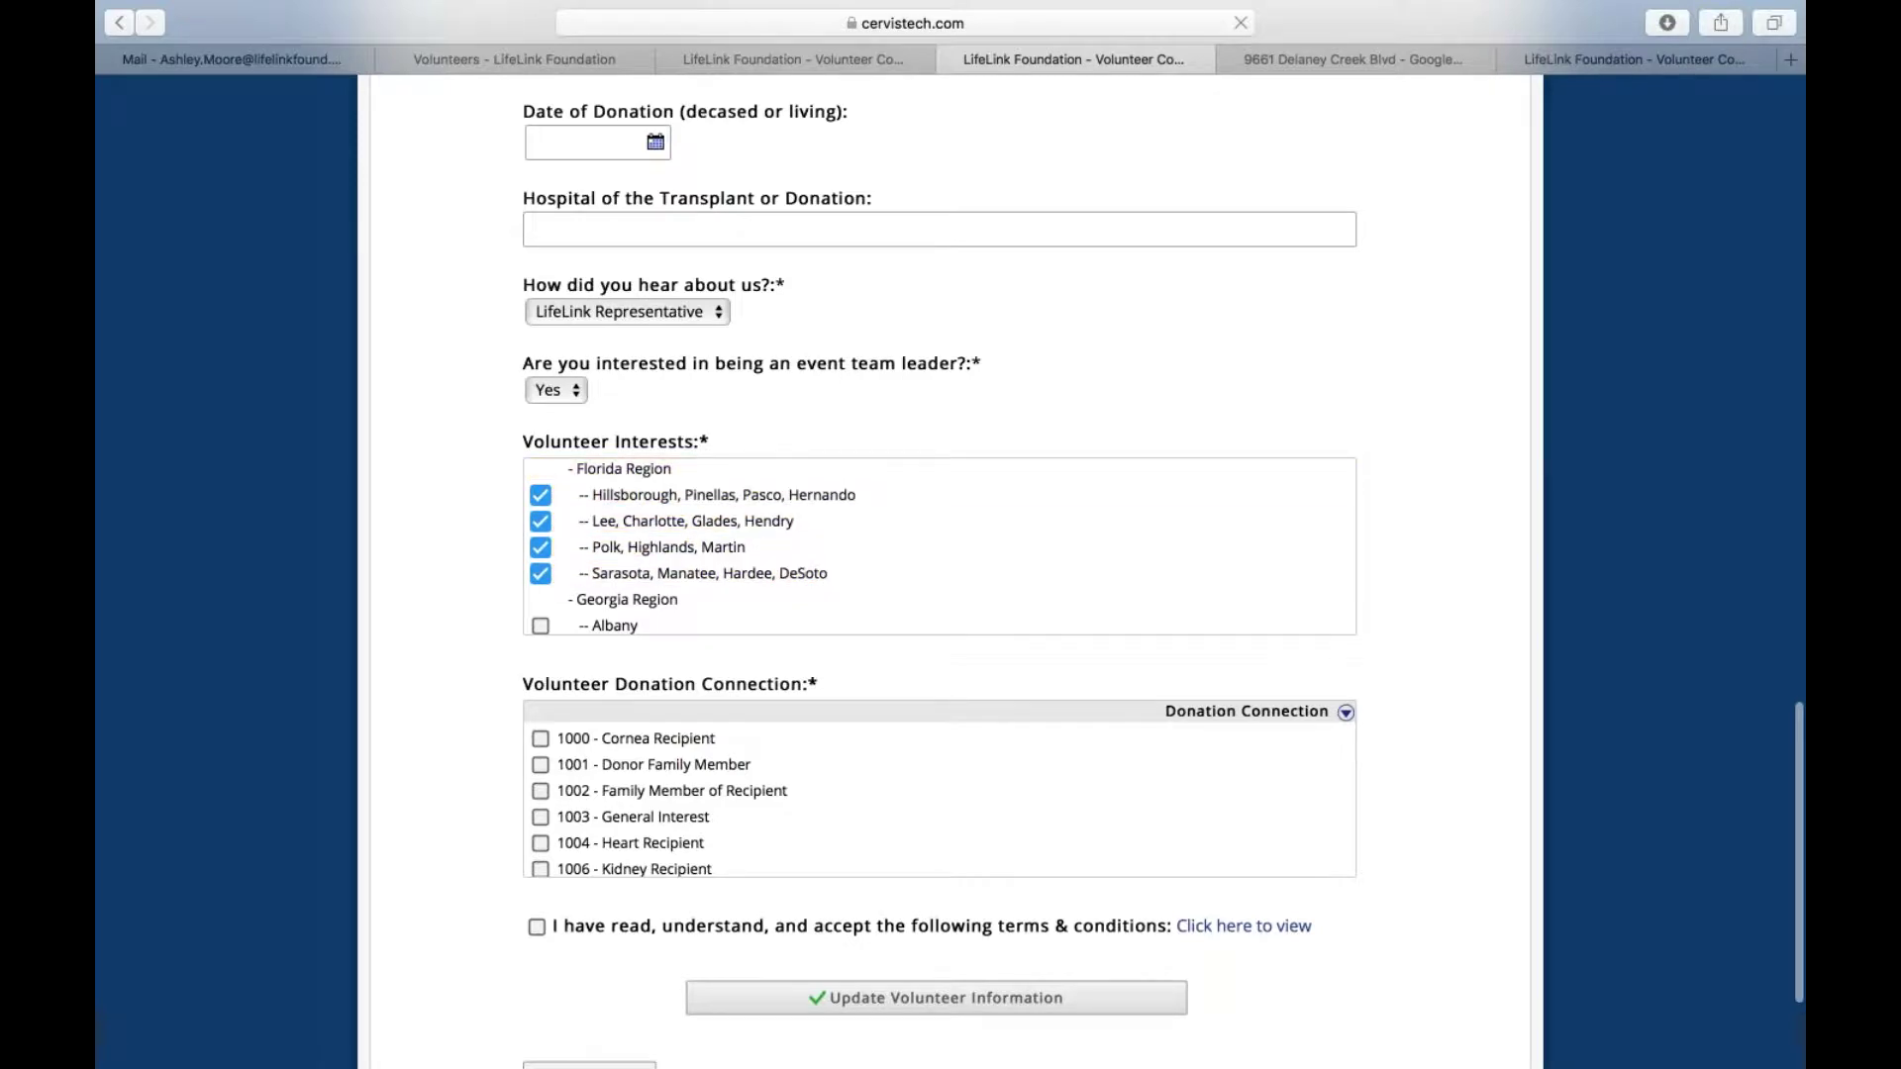
pyautogui.scroll(-3, 729, 544)
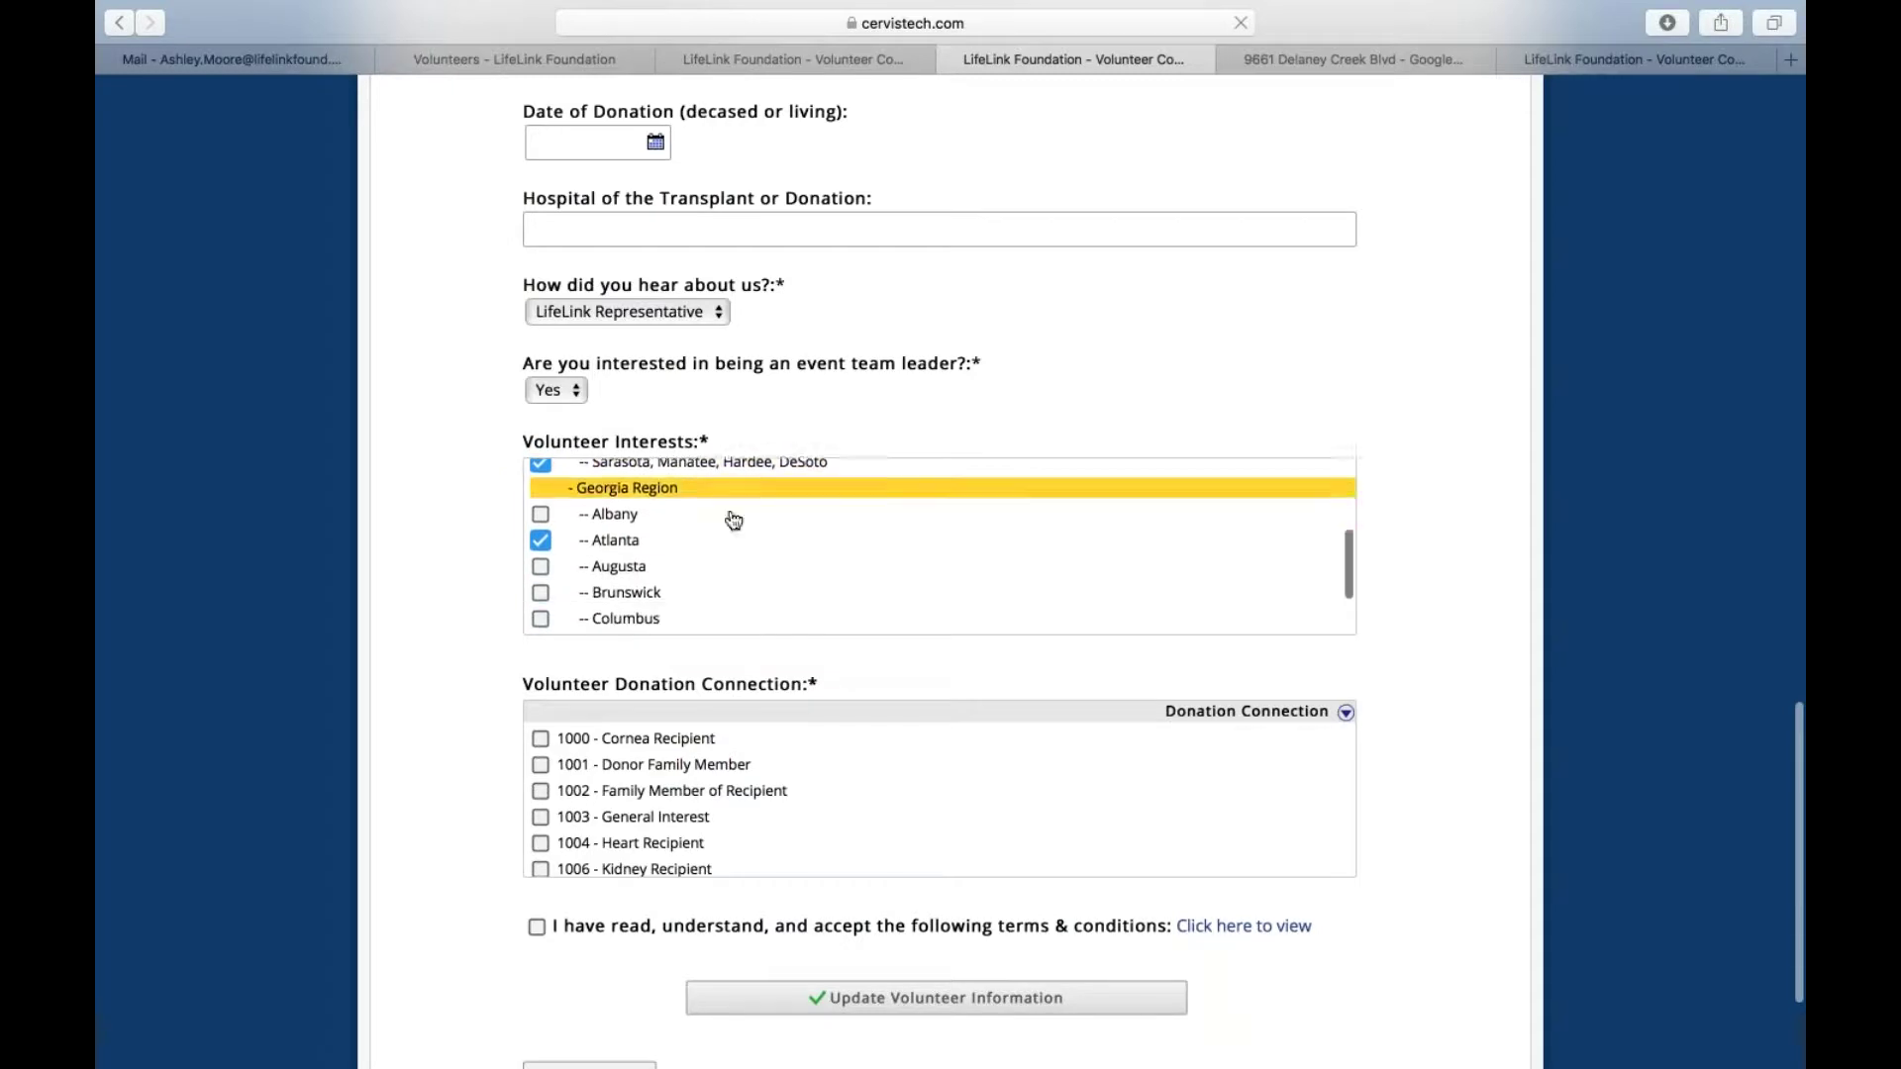
pyautogui.click(540, 540)
pyautogui.click(548, 543)
pyautogui.scroll(3, 555, 514)
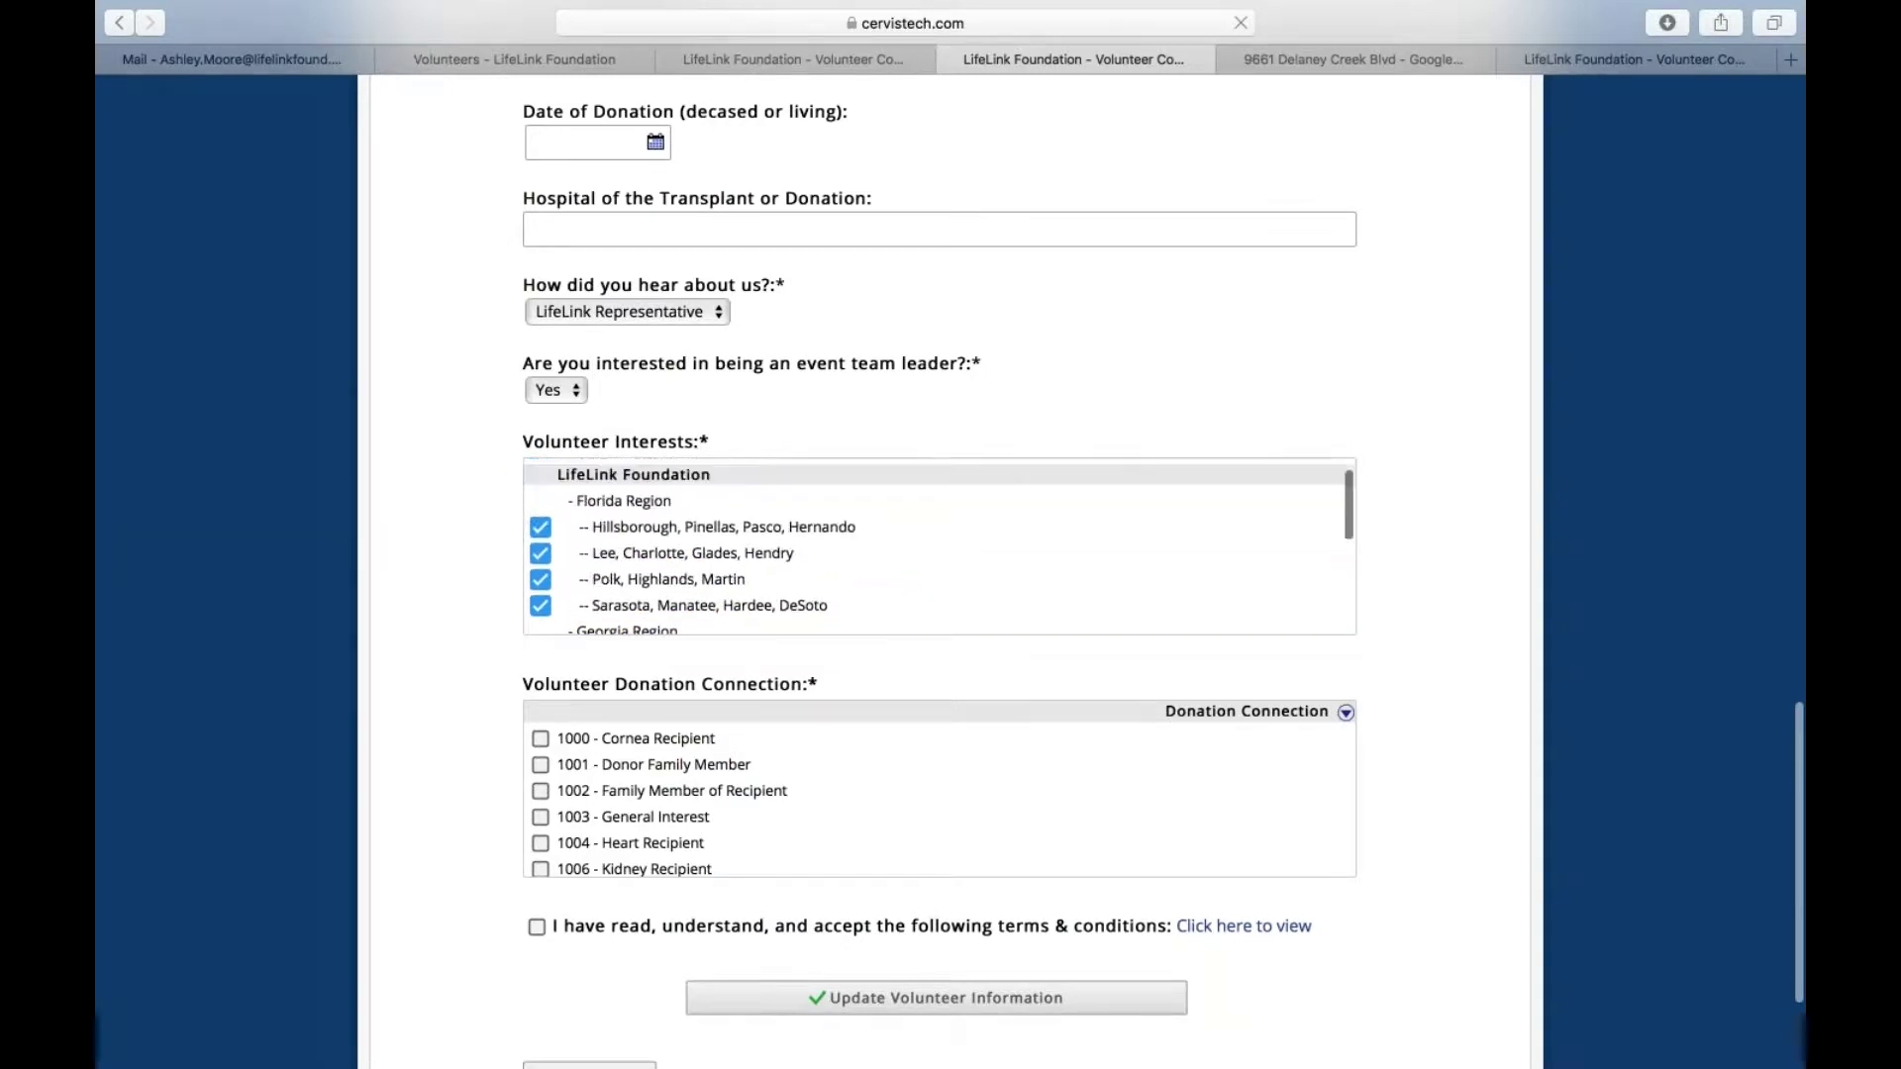
pyautogui.scroll(-3, 554, 514)
pyautogui.scroll(-3, 548, 513)
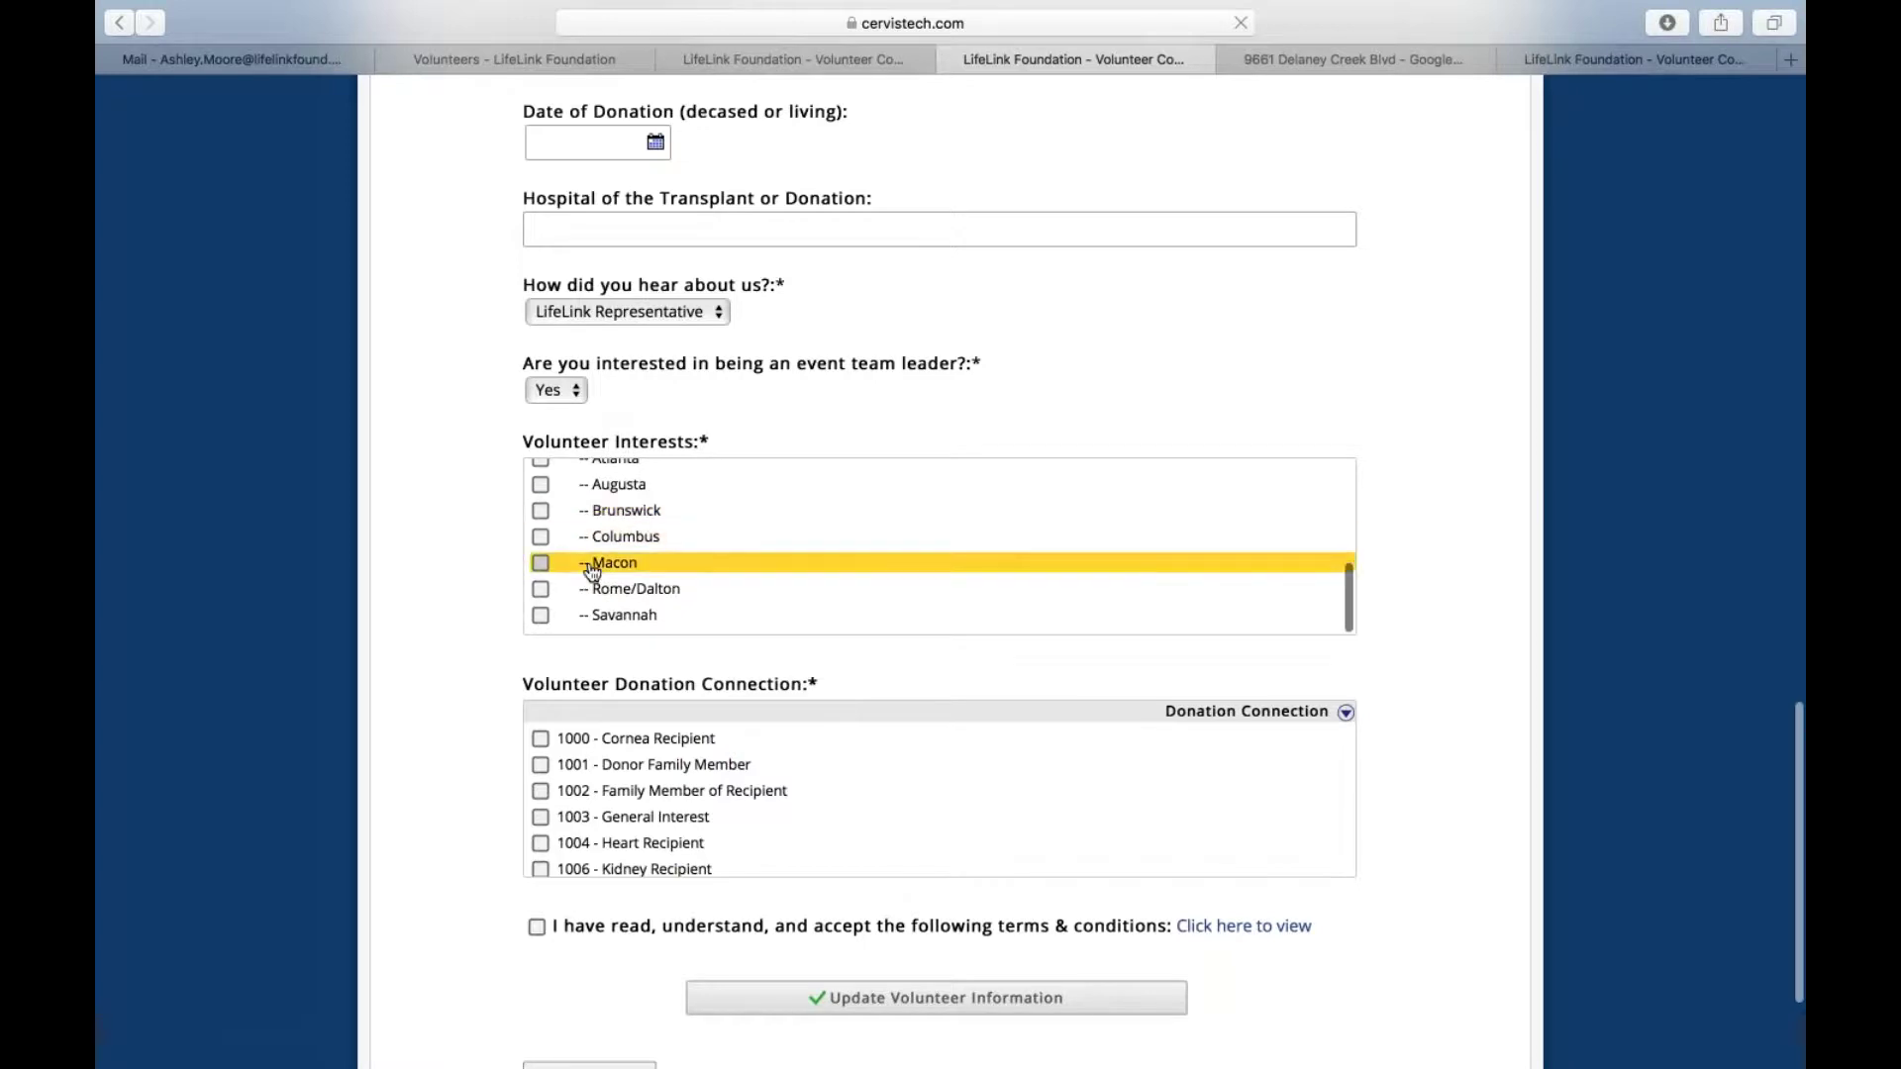
pyautogui.scroll(5, 594, 554)
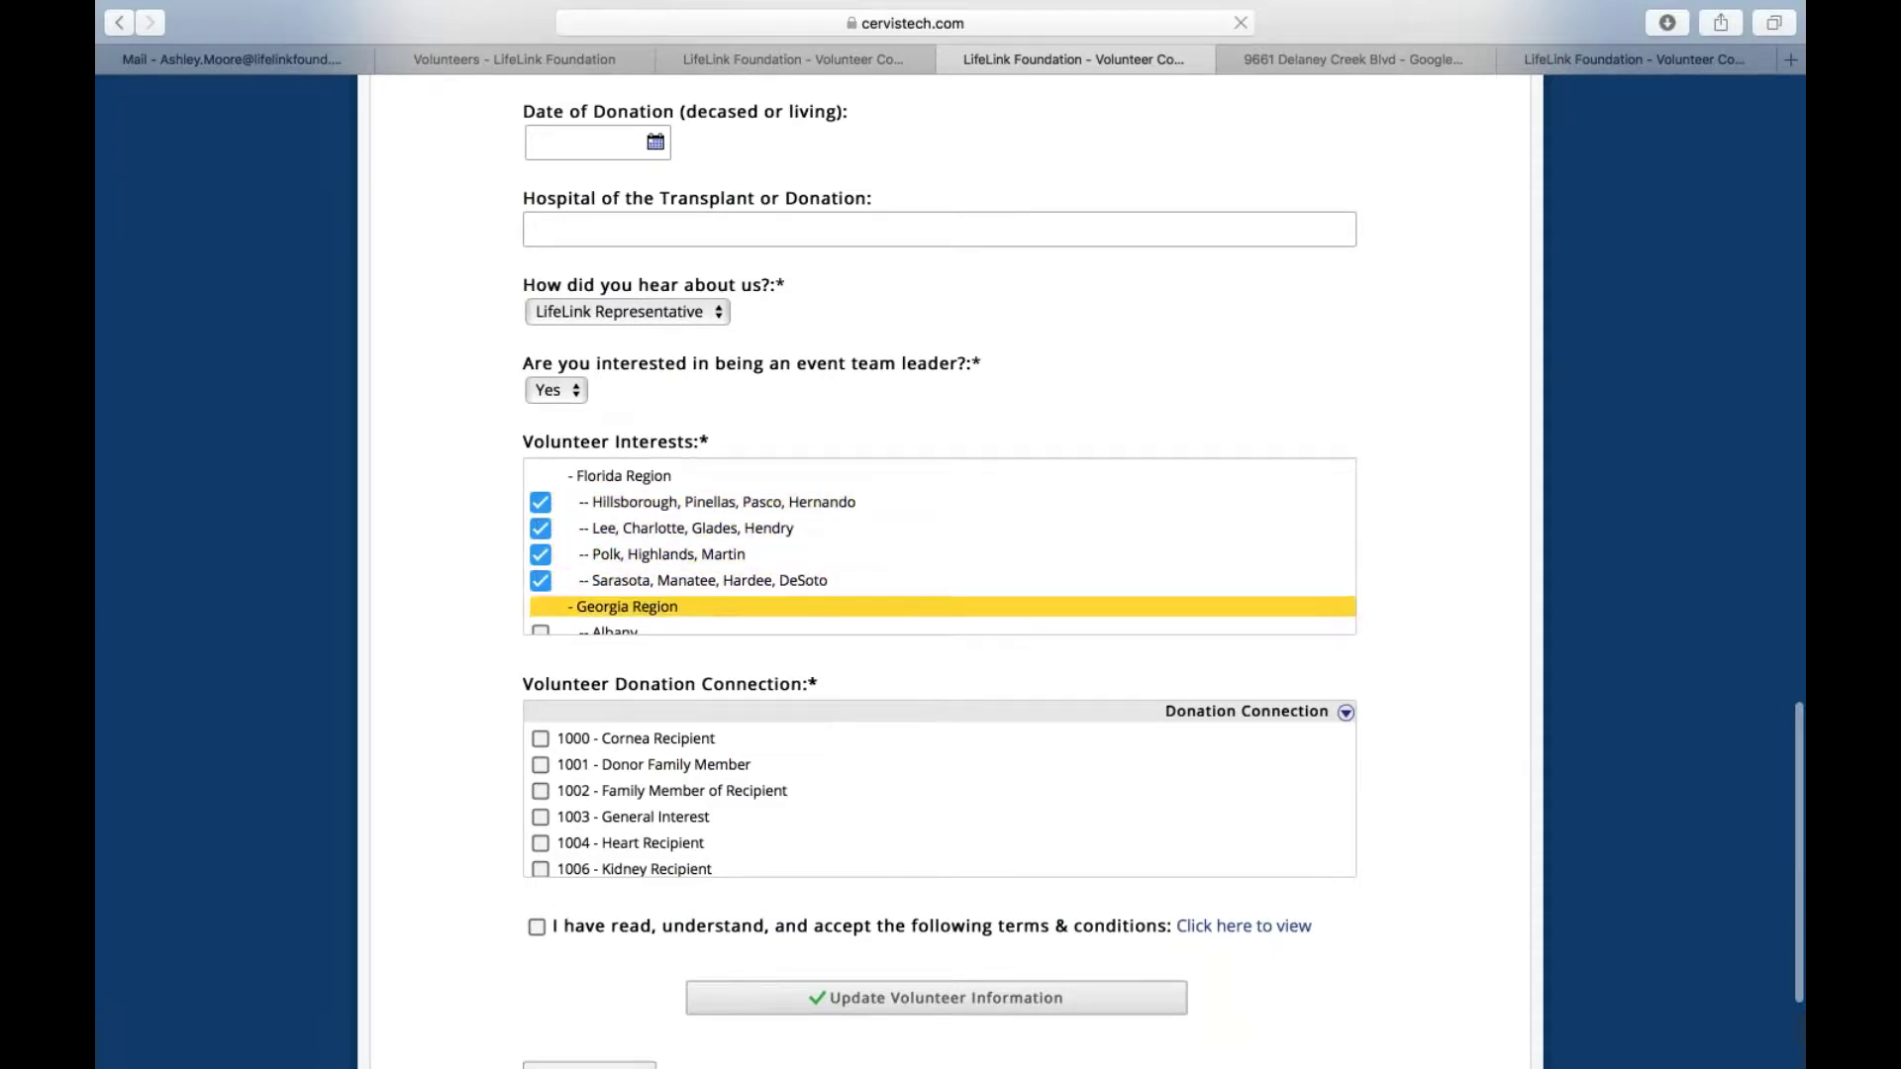
pyautogui.scroll(-2, 693, 609)
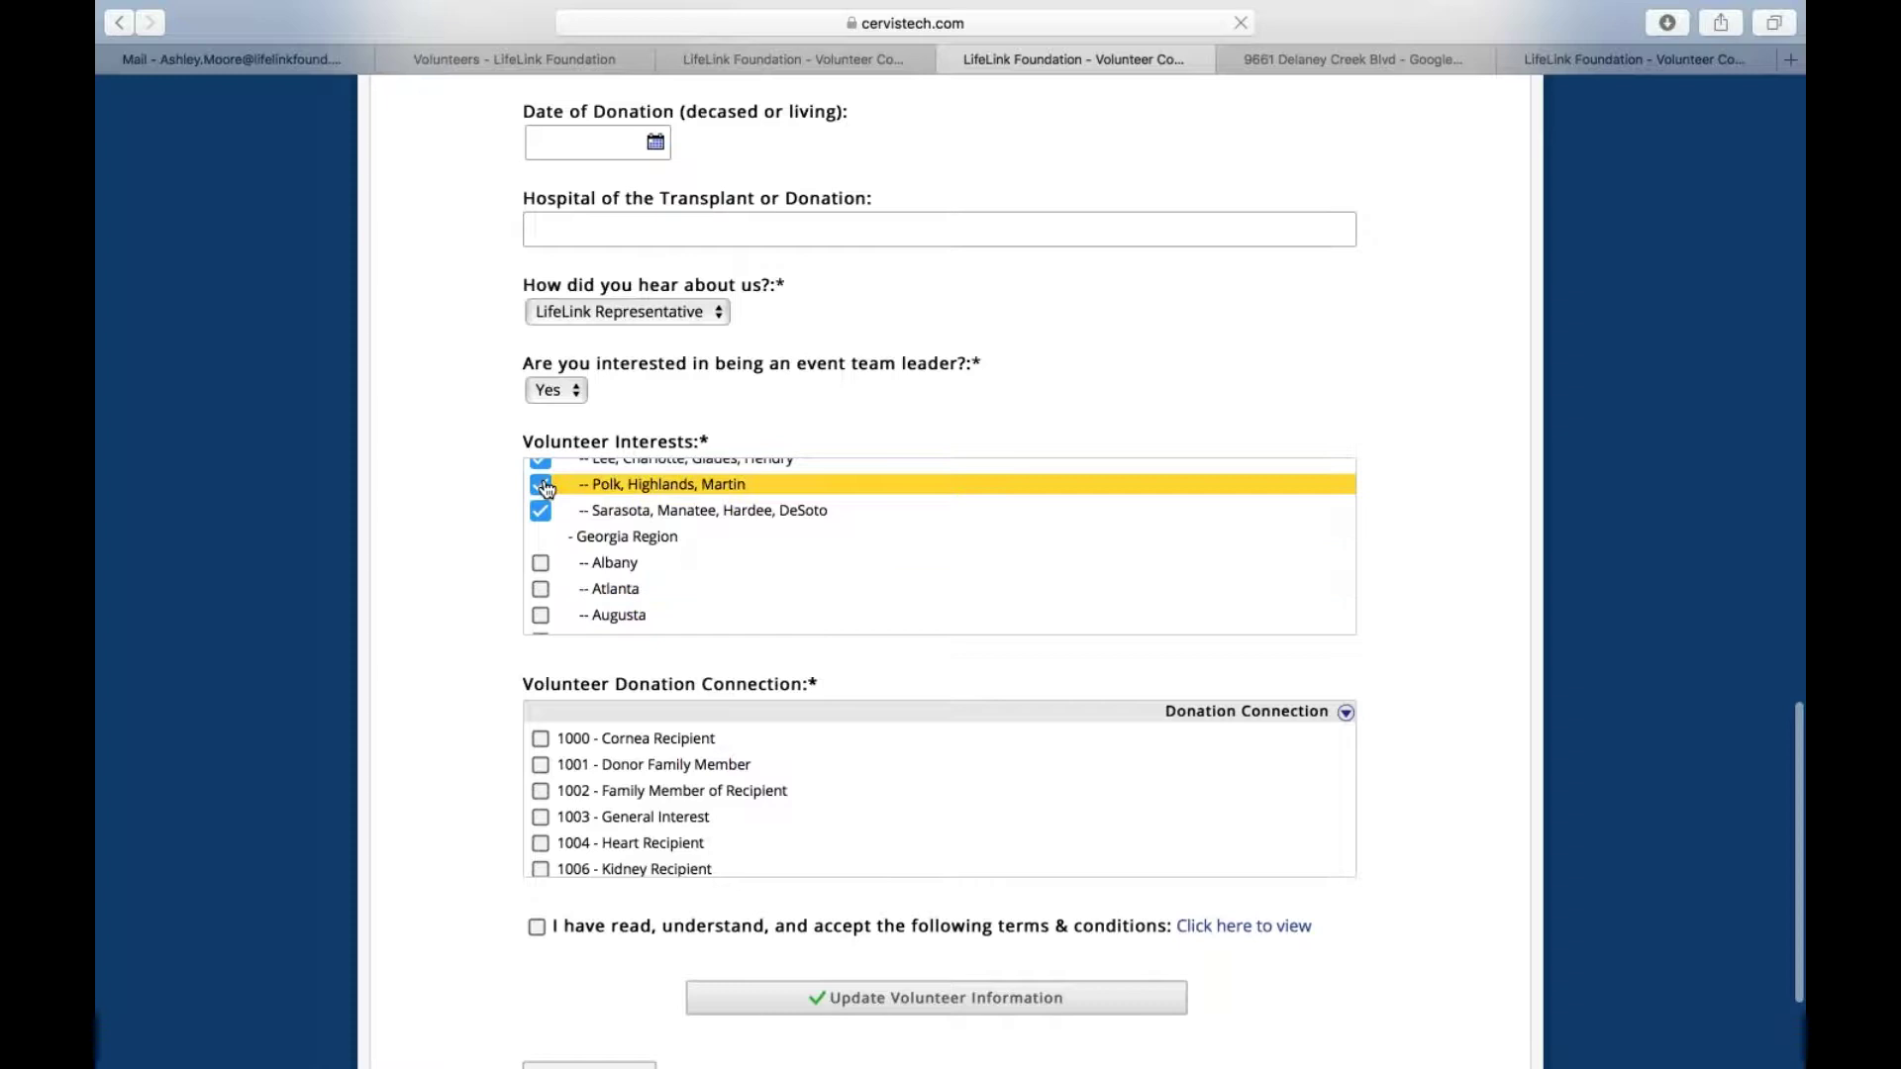
pyautogui.scroll(2, 693, 561)
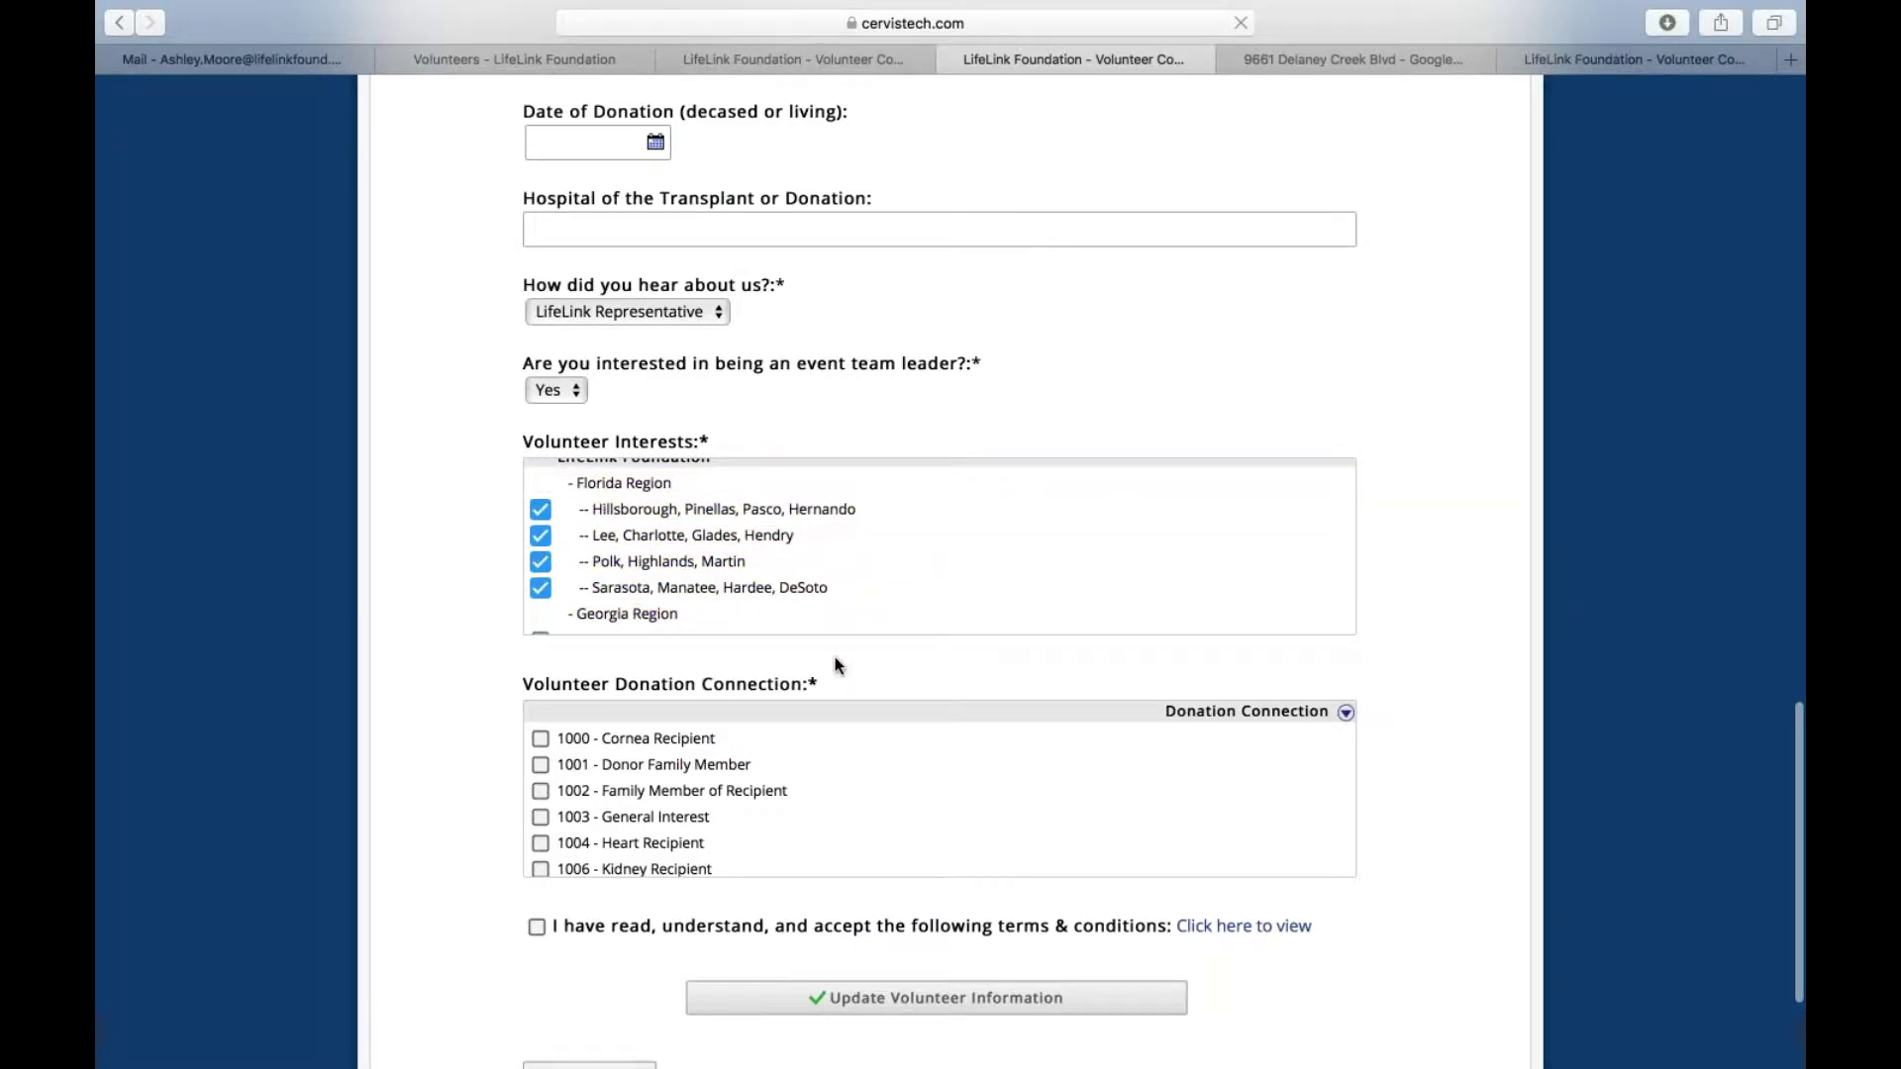
pyautogui.scroll(-3, 834, 659)
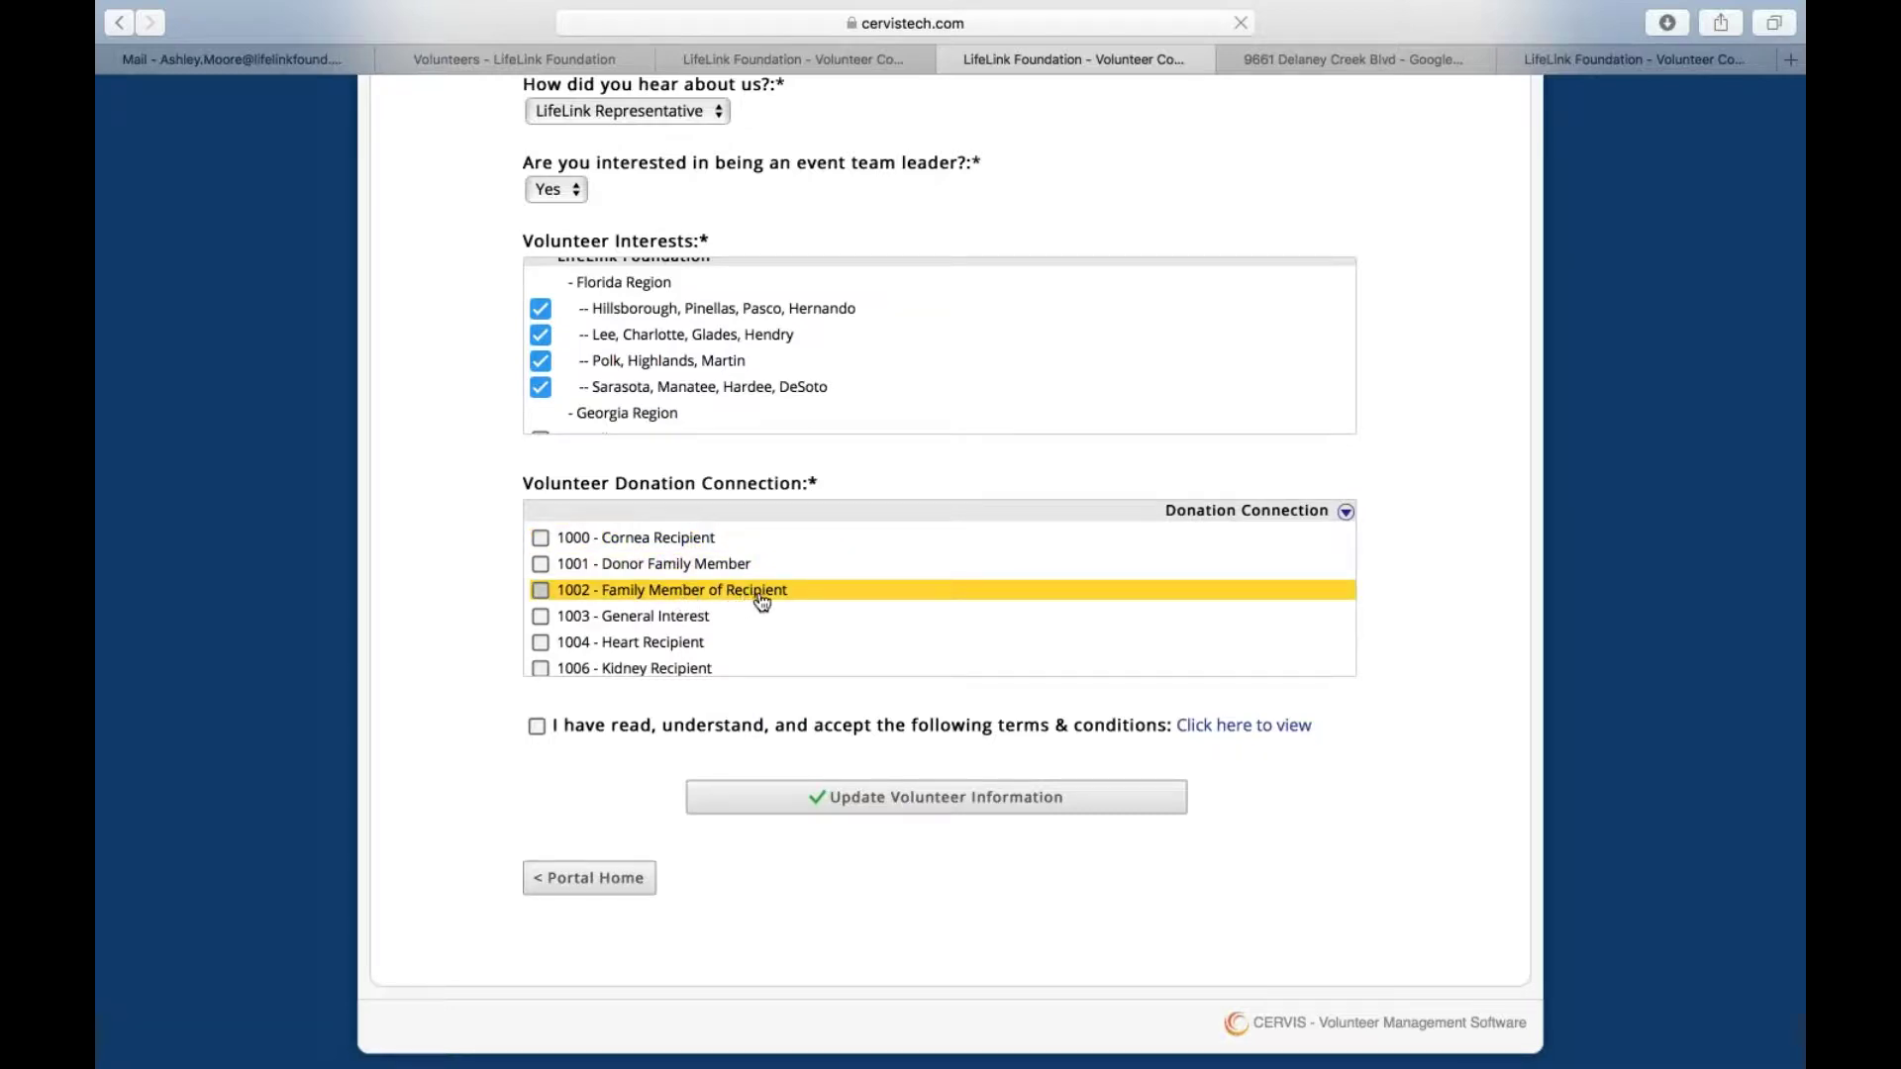
pyautogui.scroll(-1, 658, 618)
pyautogui.scroll(-3, 673, 621)
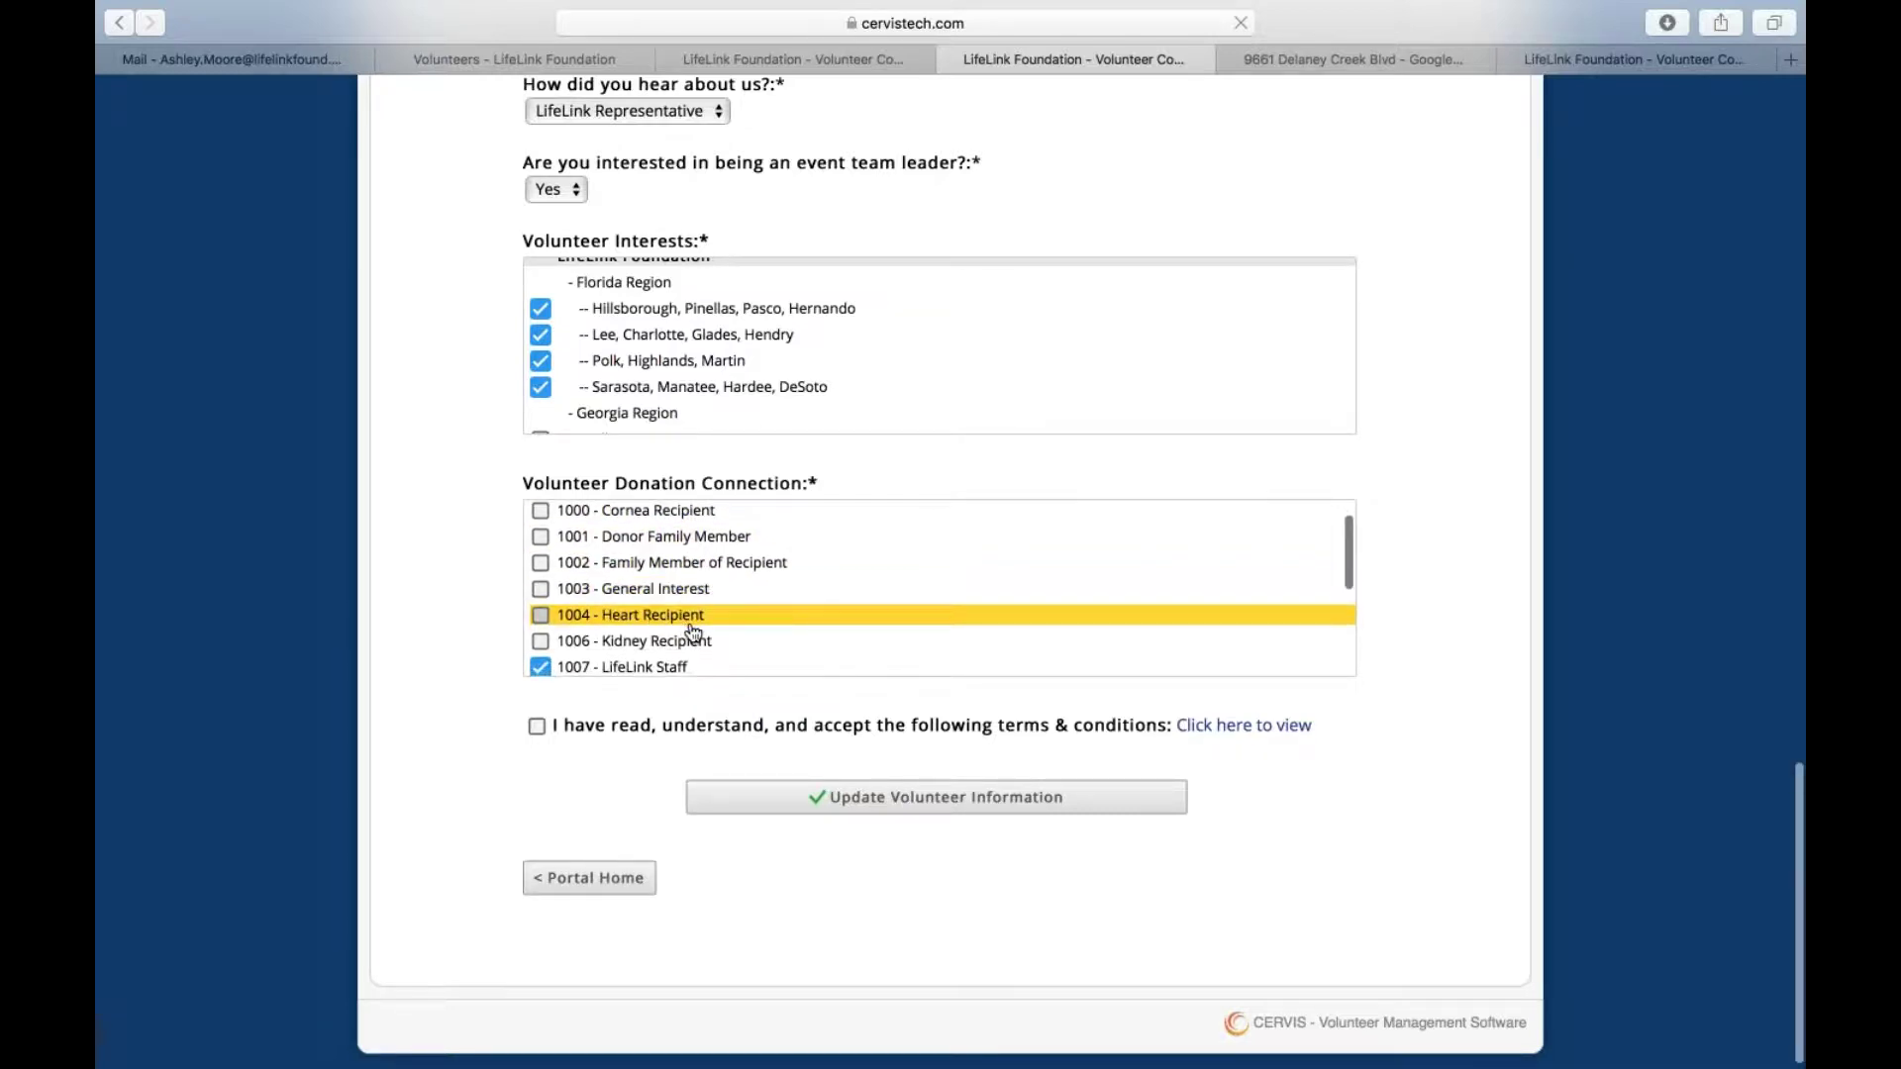
pyautogui.scroll(-3, 665, 614)
pyautogui.scroll(-1, 681, 614)
pyautogui.scroll(-2, 689, 610)
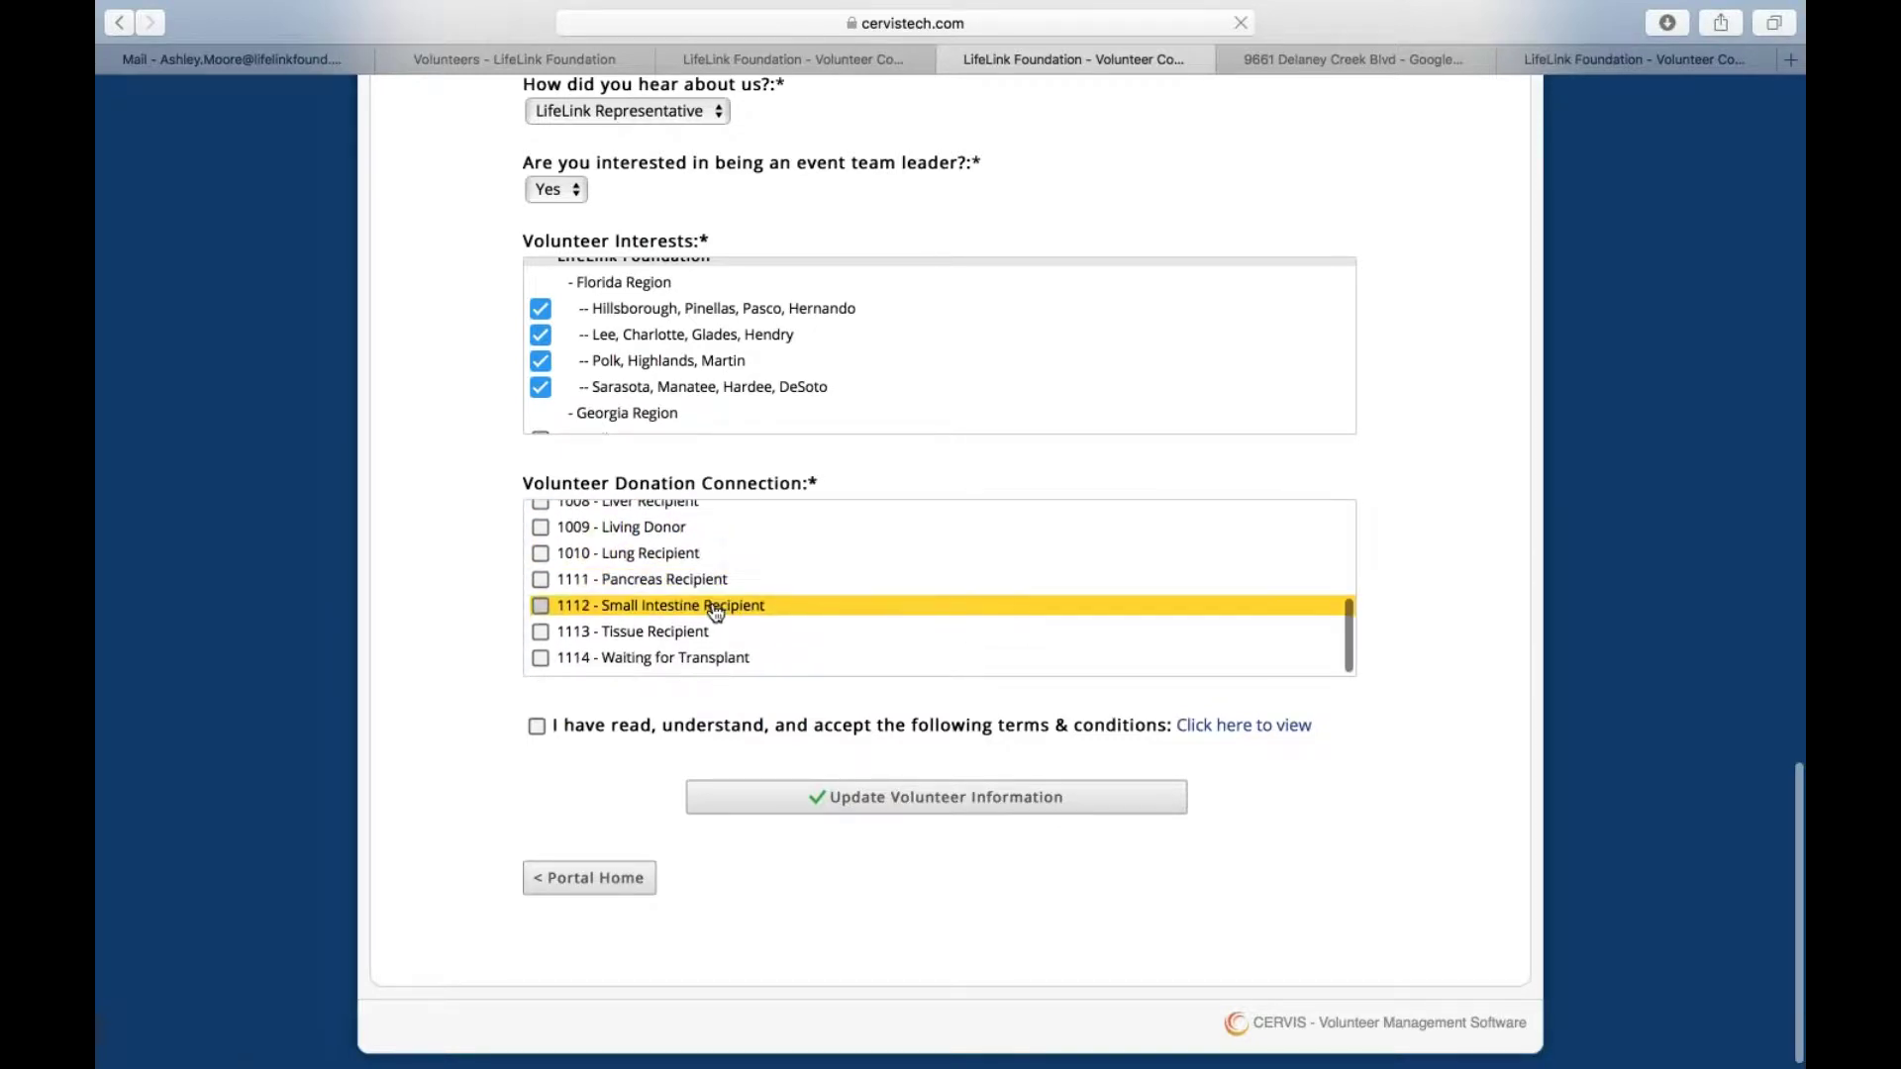
pyautogui.scroll(-1, 676, 643)
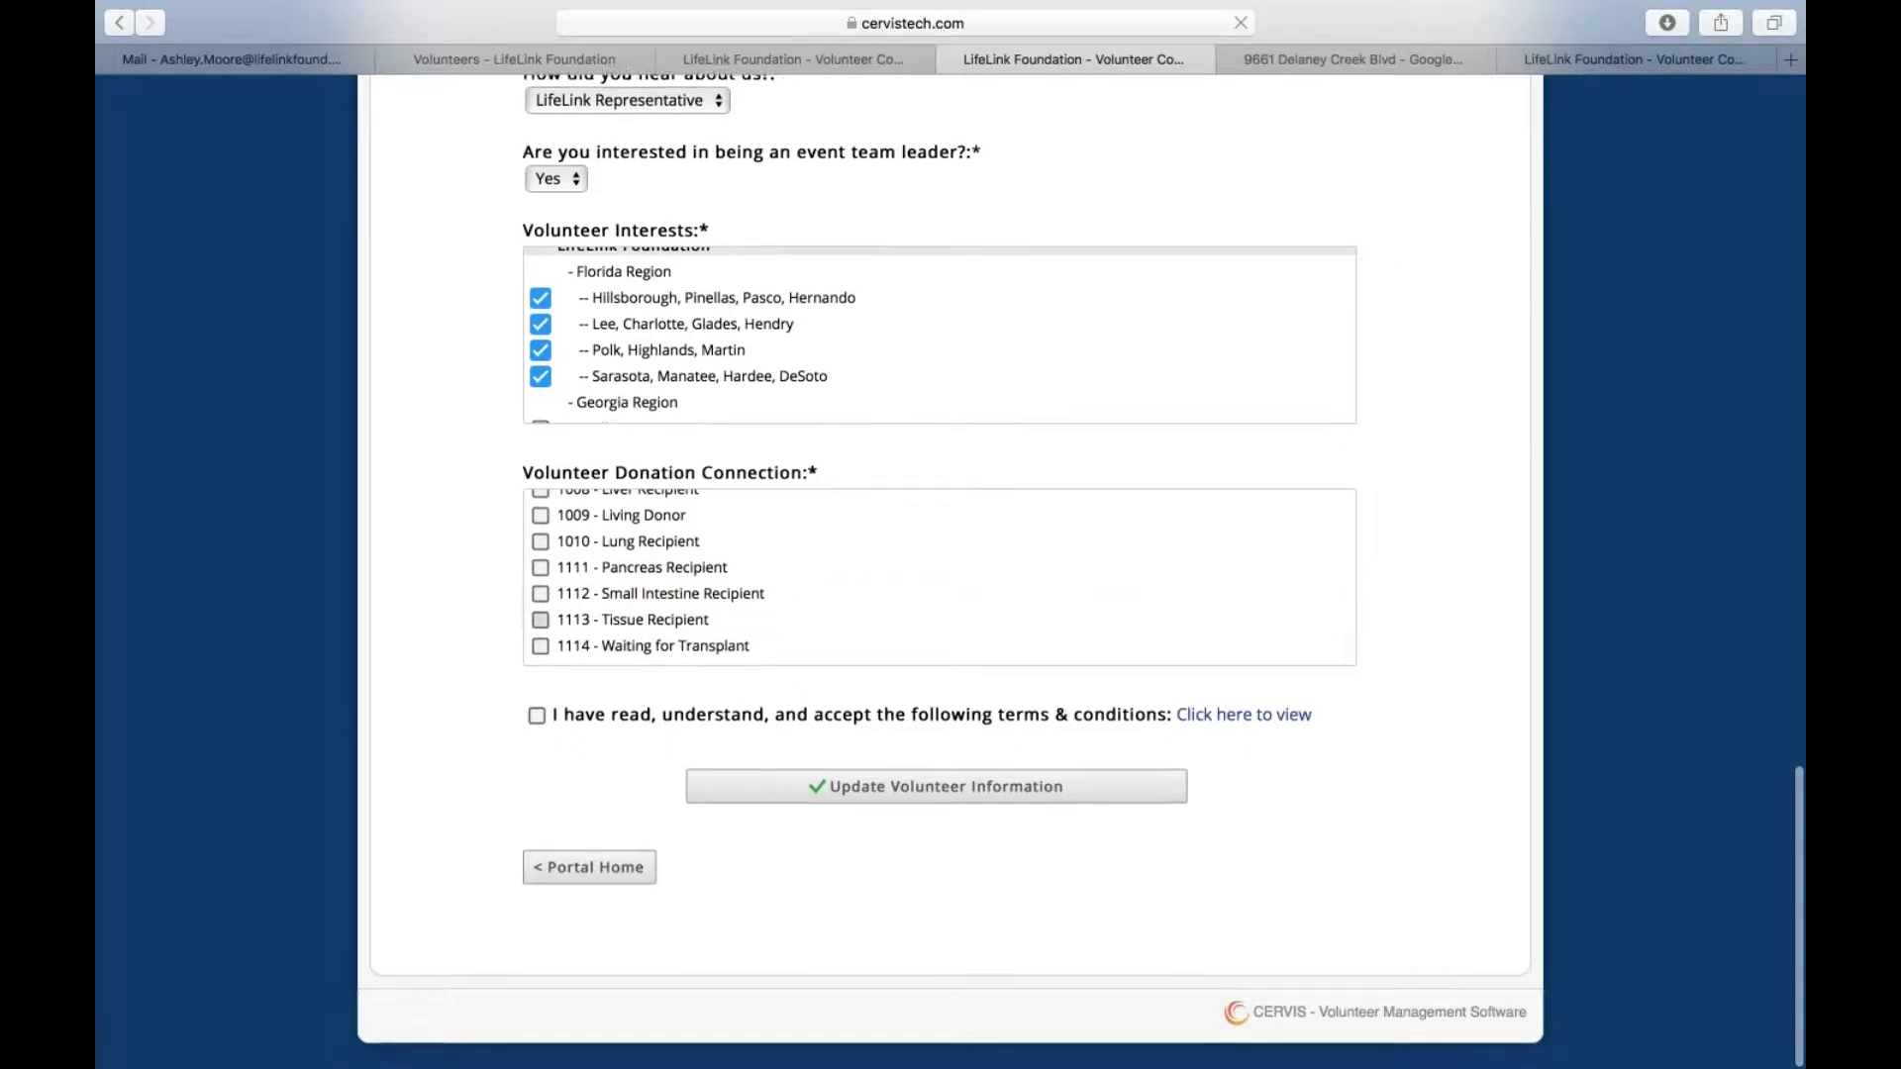
pyautogui.scroll(5, 673, 566)
pyautogui.scroll(4, 673, 780)
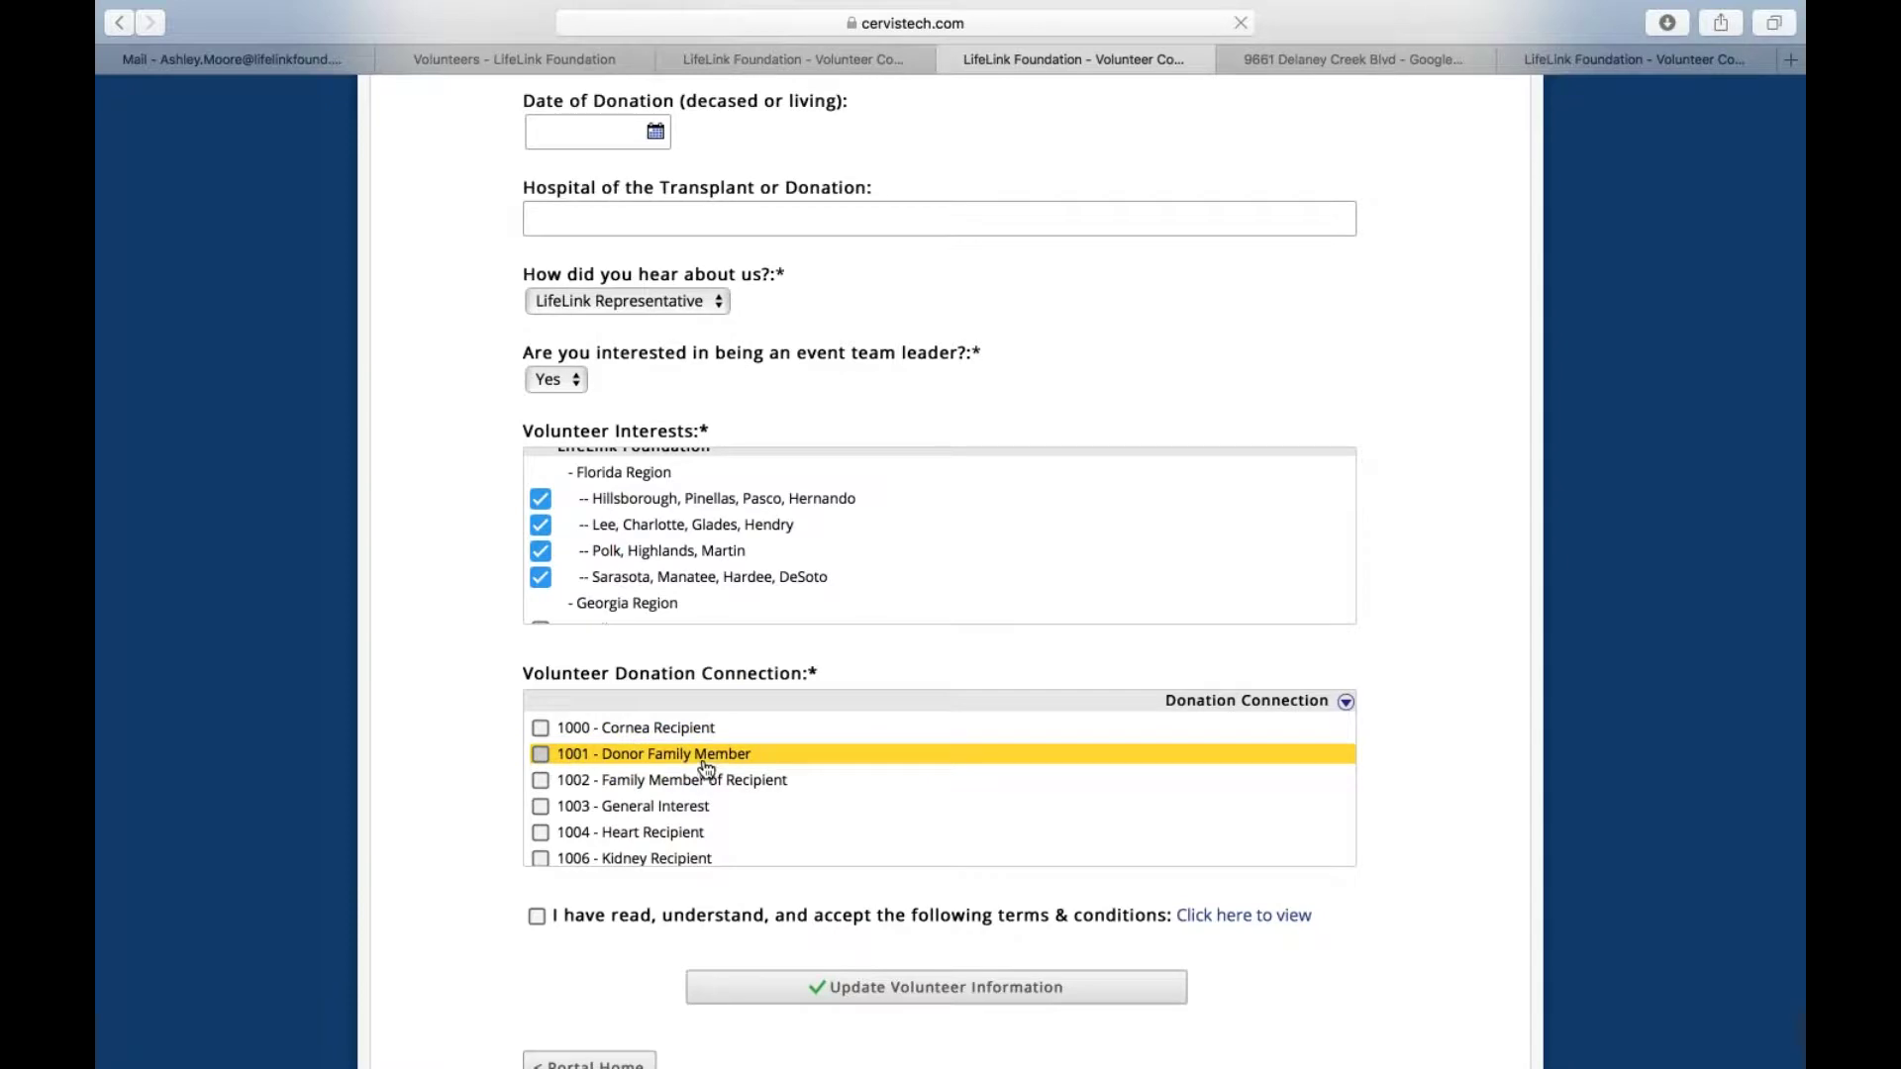
pyautogui.scroll(-2, 667, 840)
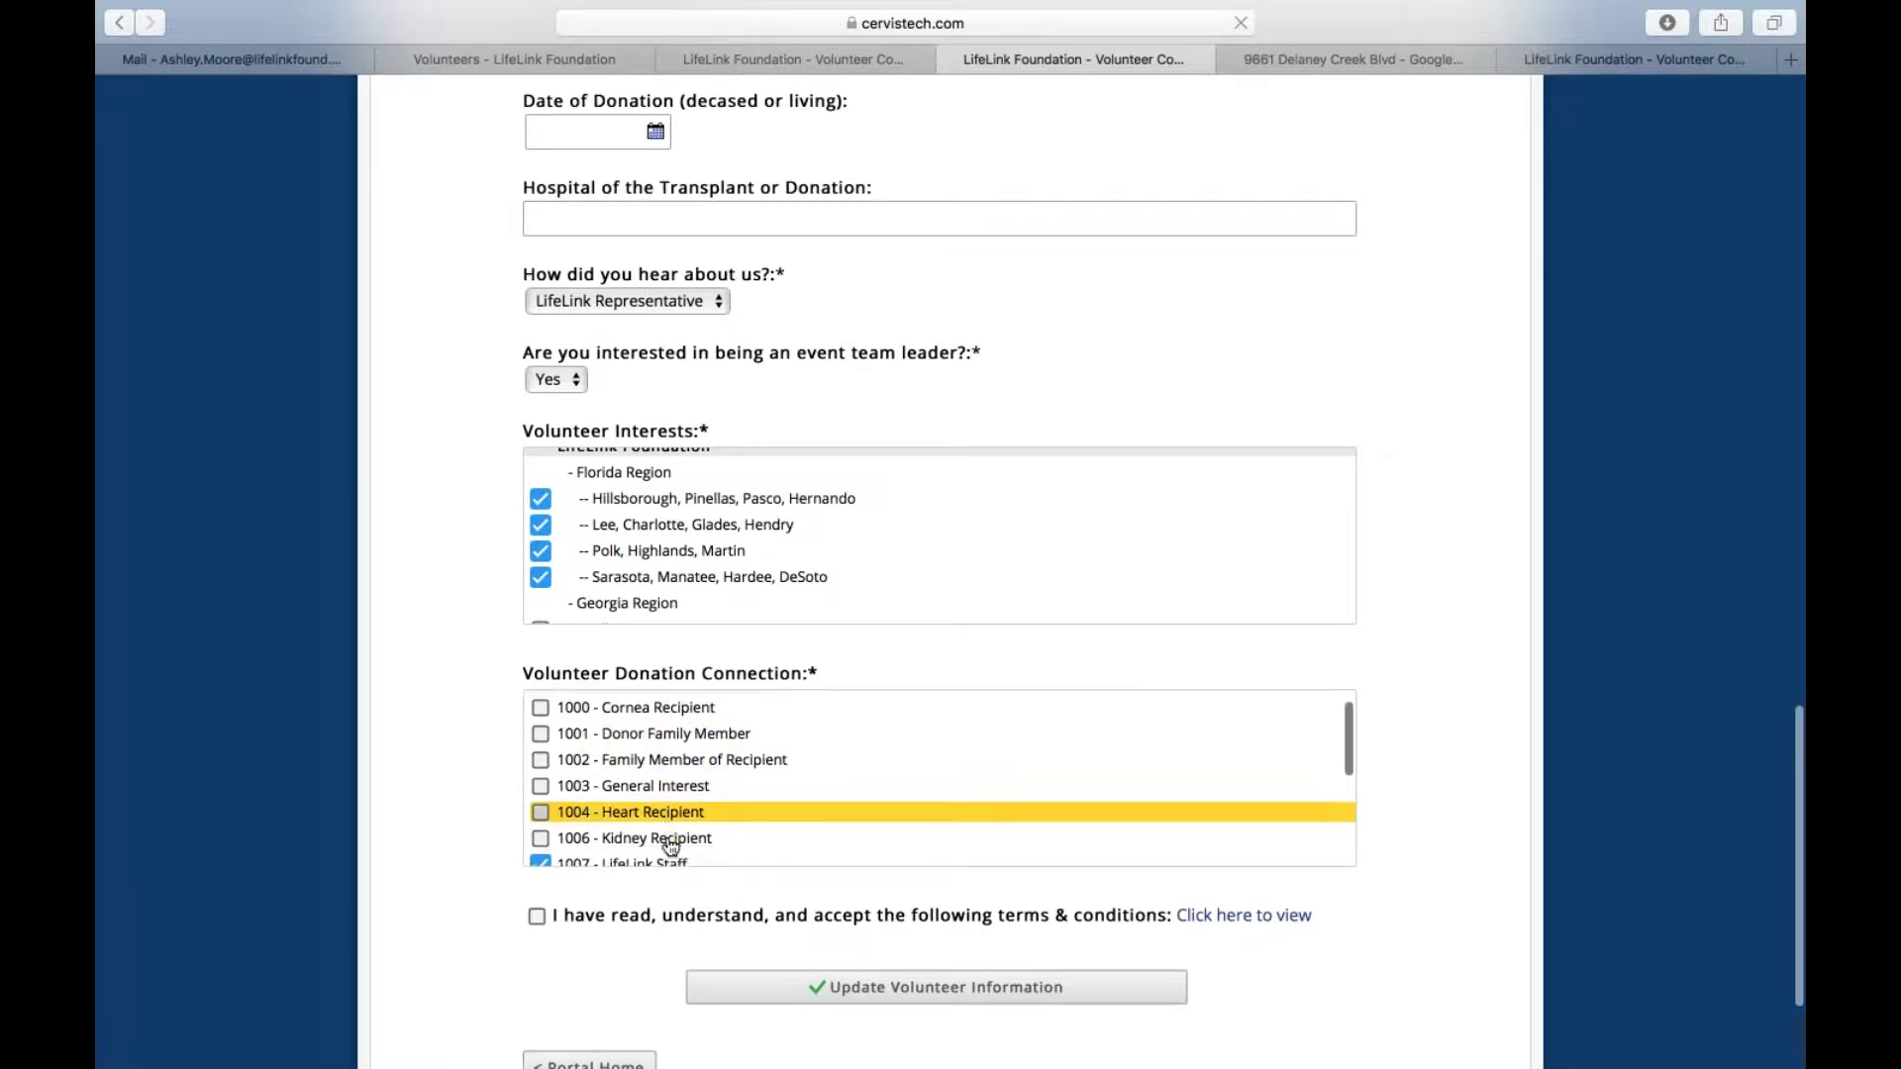
pyautogui.scroll(-5, 651, 761)
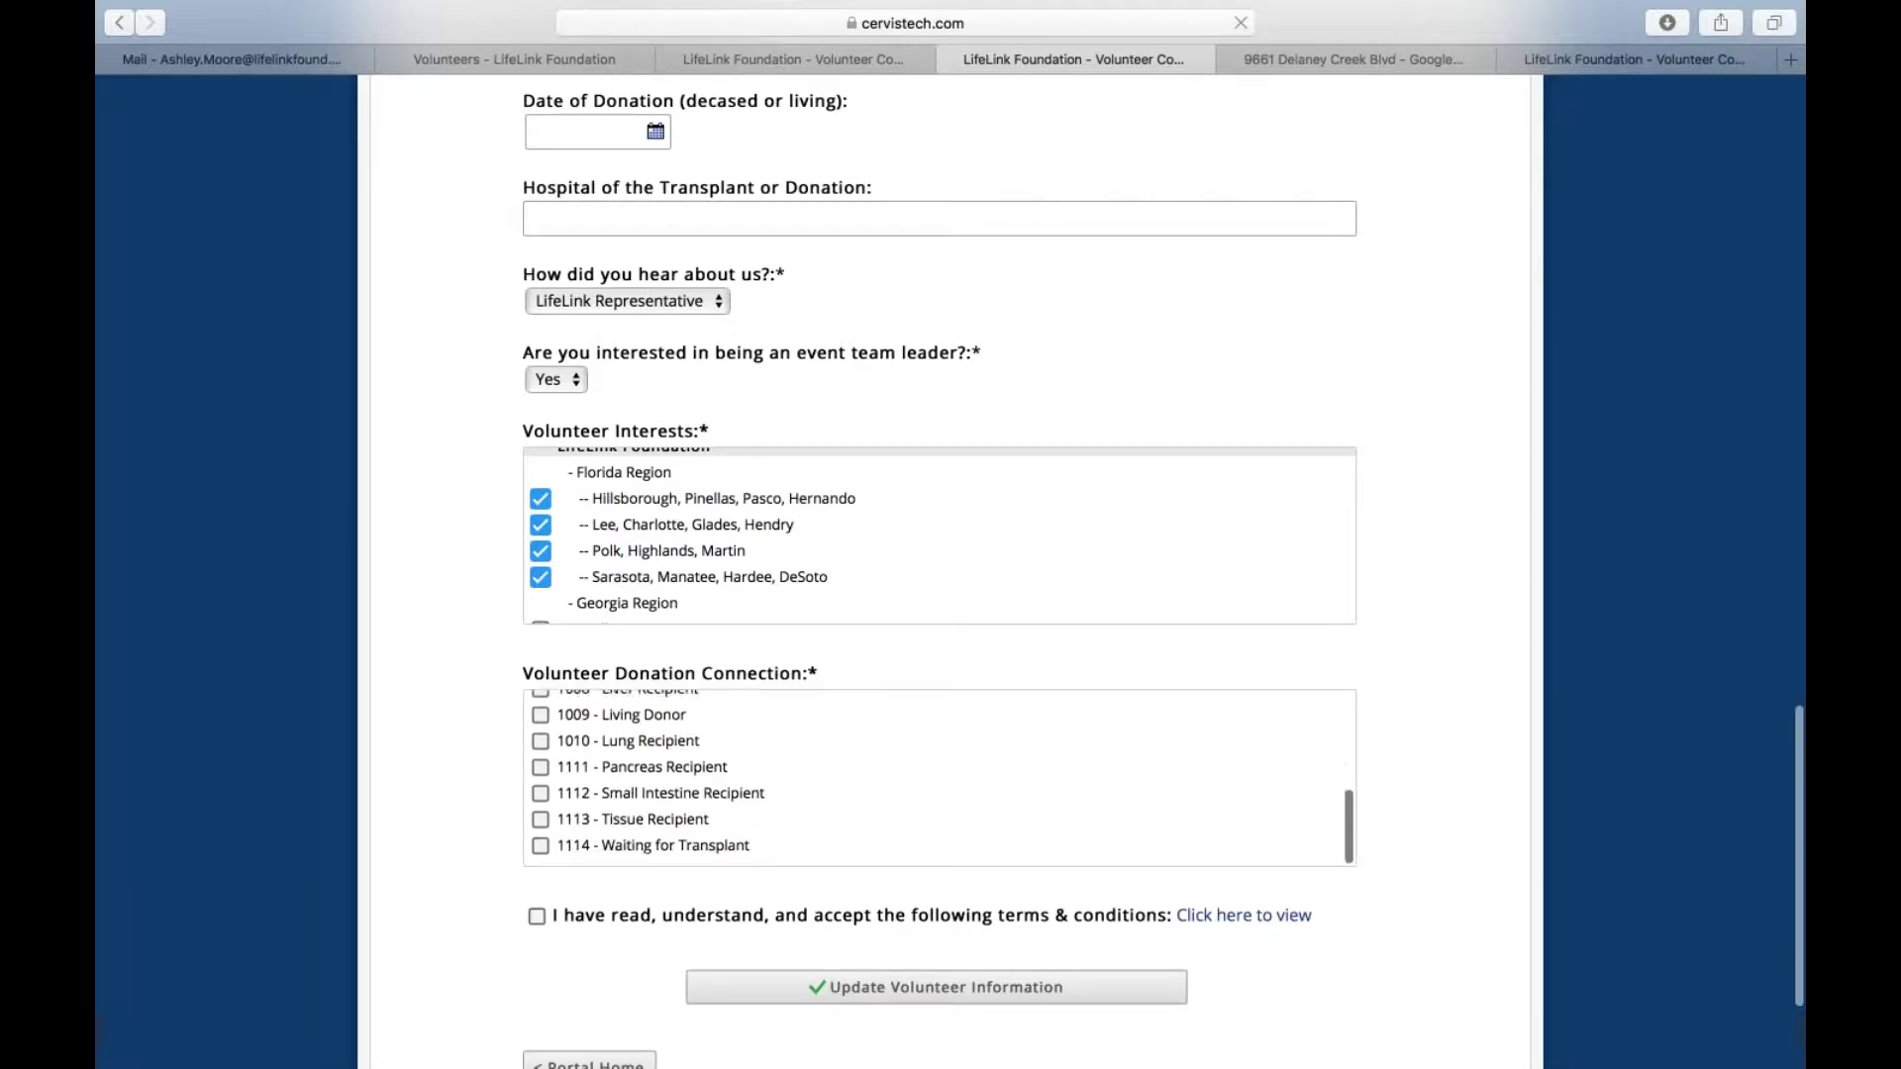
pyautogui.scroll(-5, 651, 762)
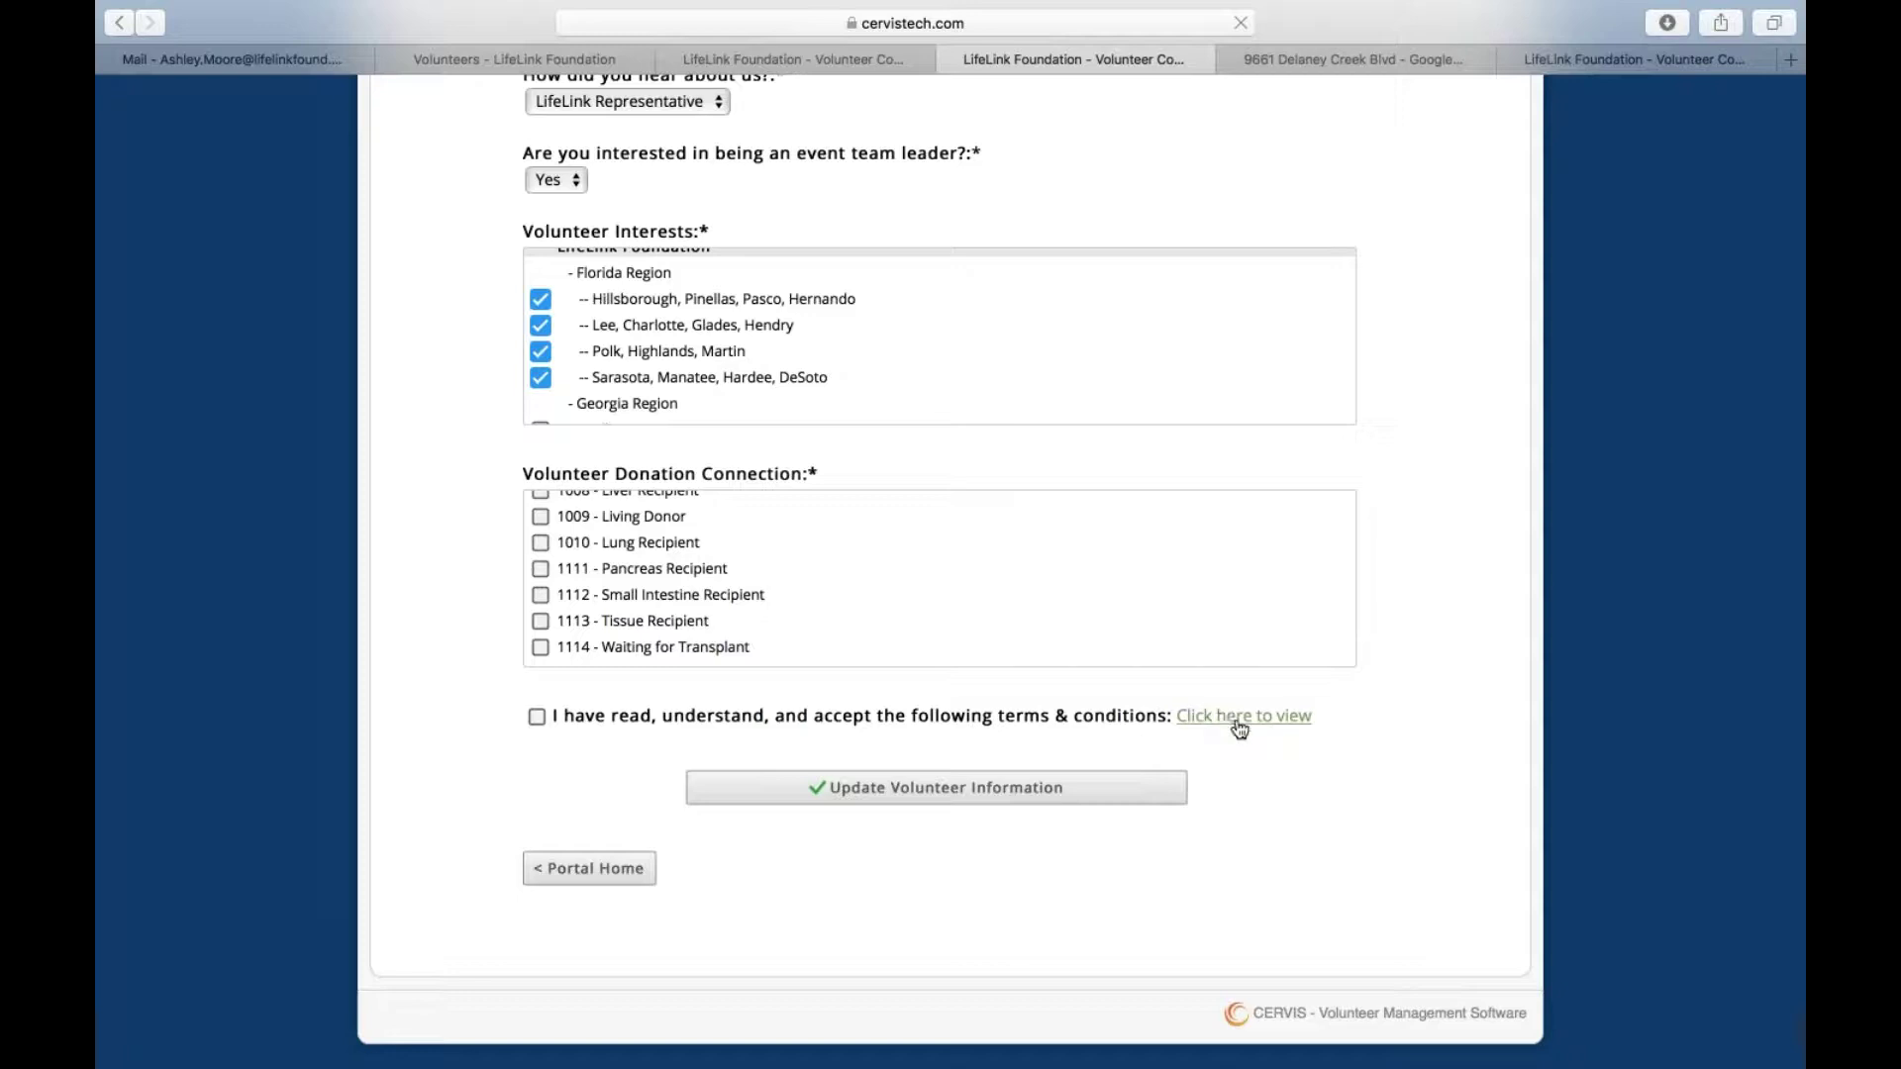
# Accept the terms and conditions and save, getting 'Volunteer successfully updated!'
pyautogui.click(537, 720)
pyautogui.click(975, 797)
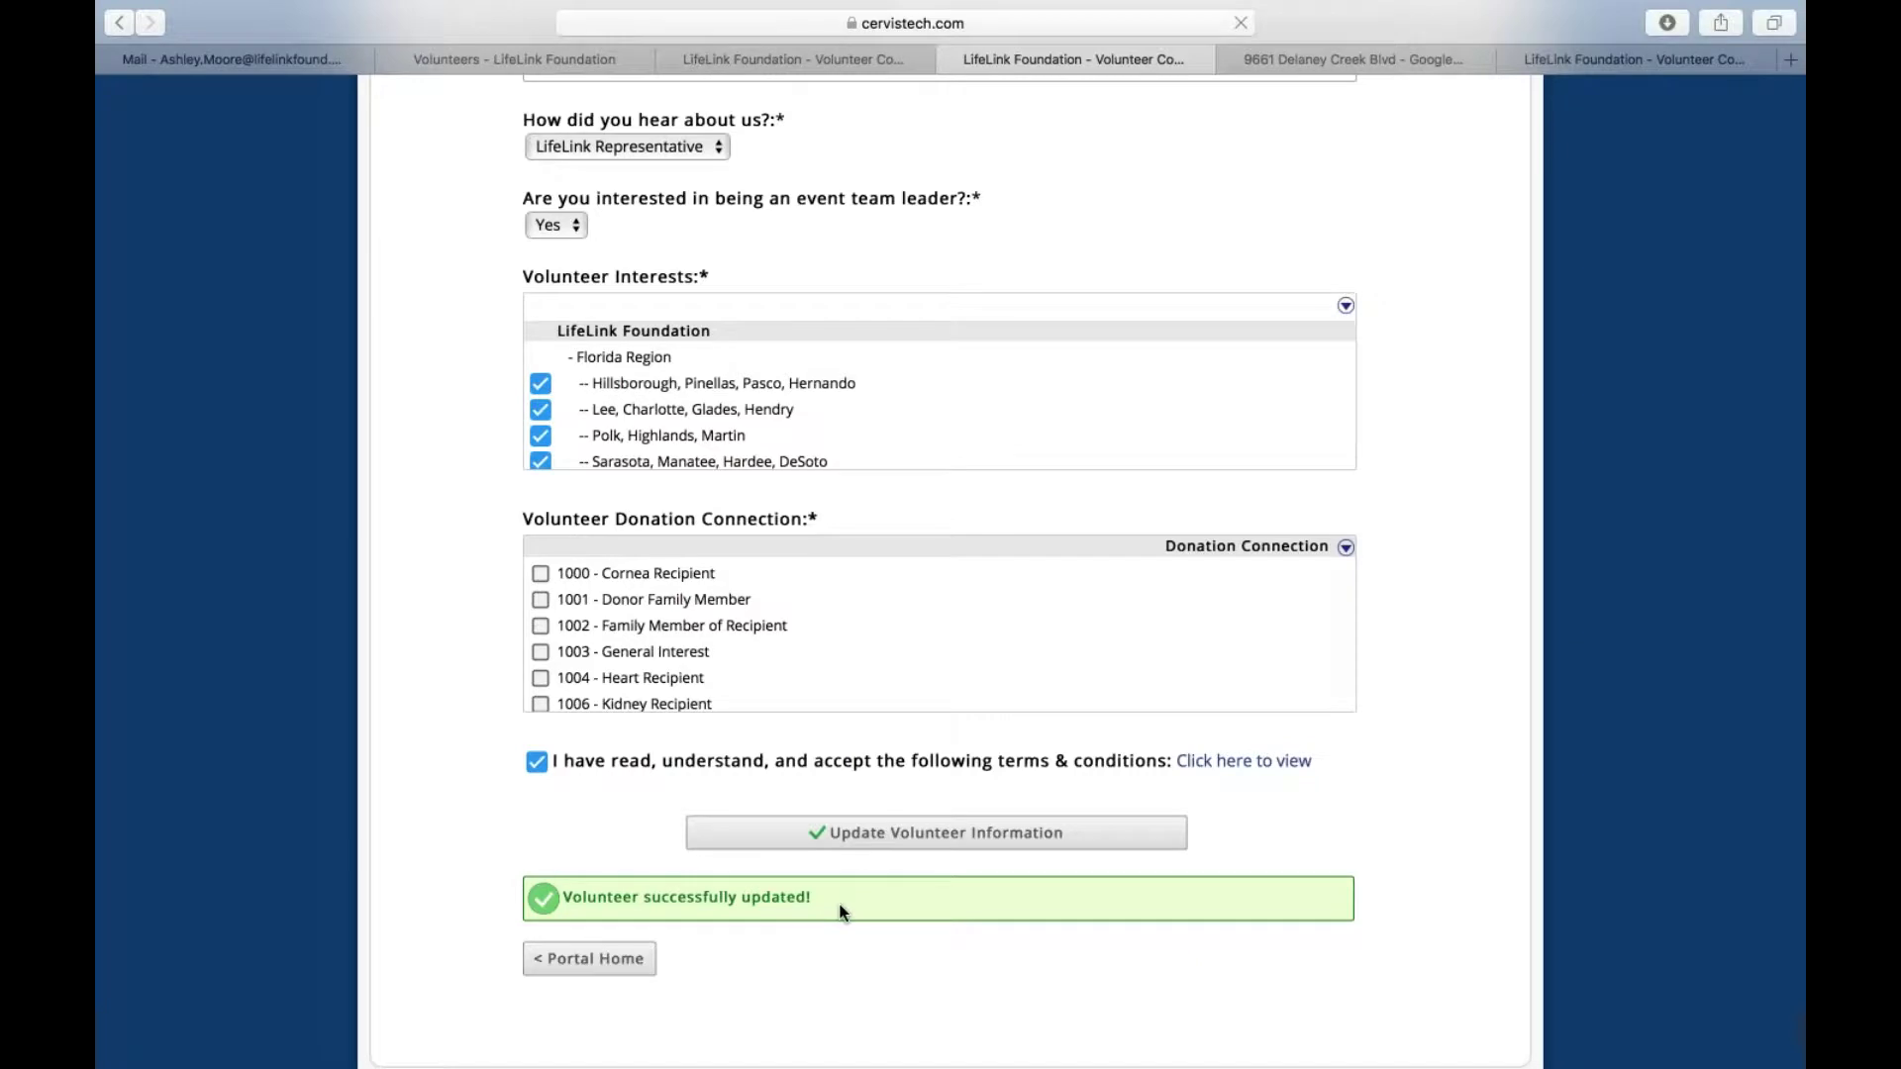
pyautogui.click(1232, 763)
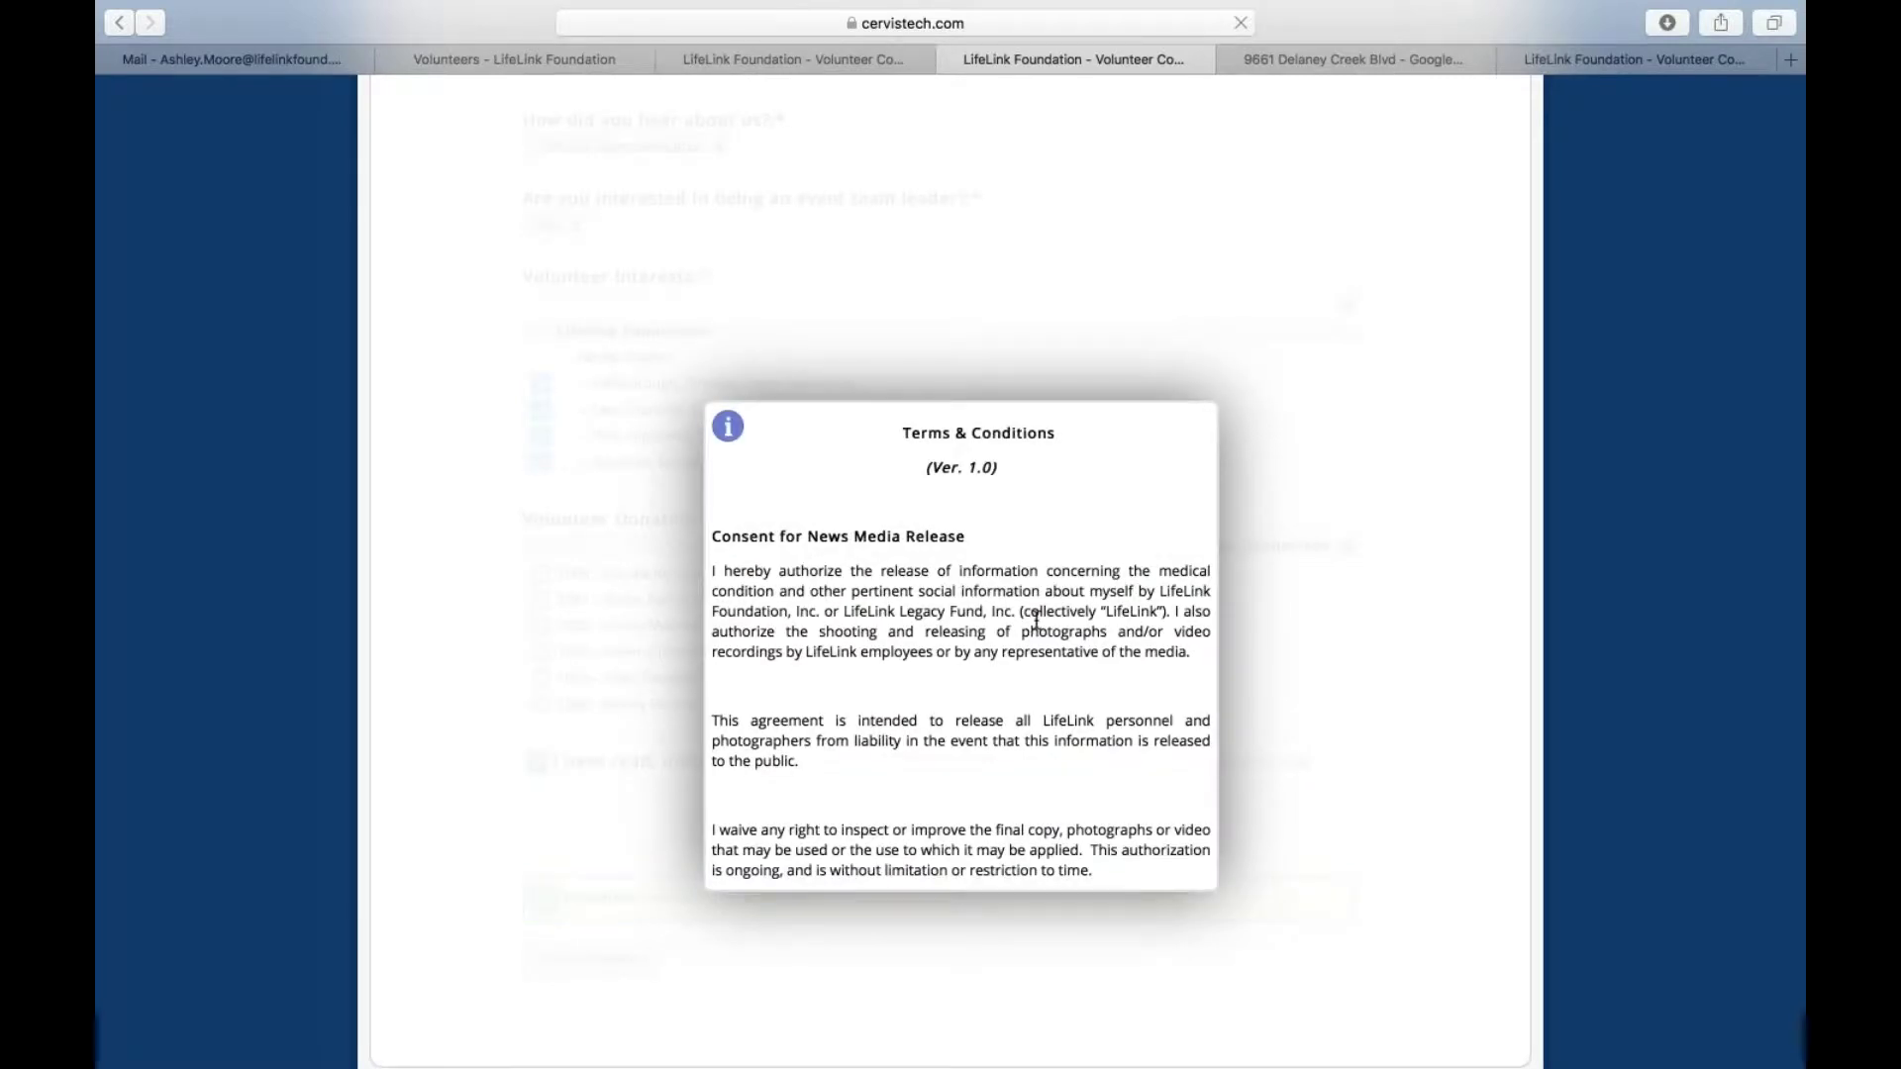
pyautogui.scroll(-5, 1037, 621)
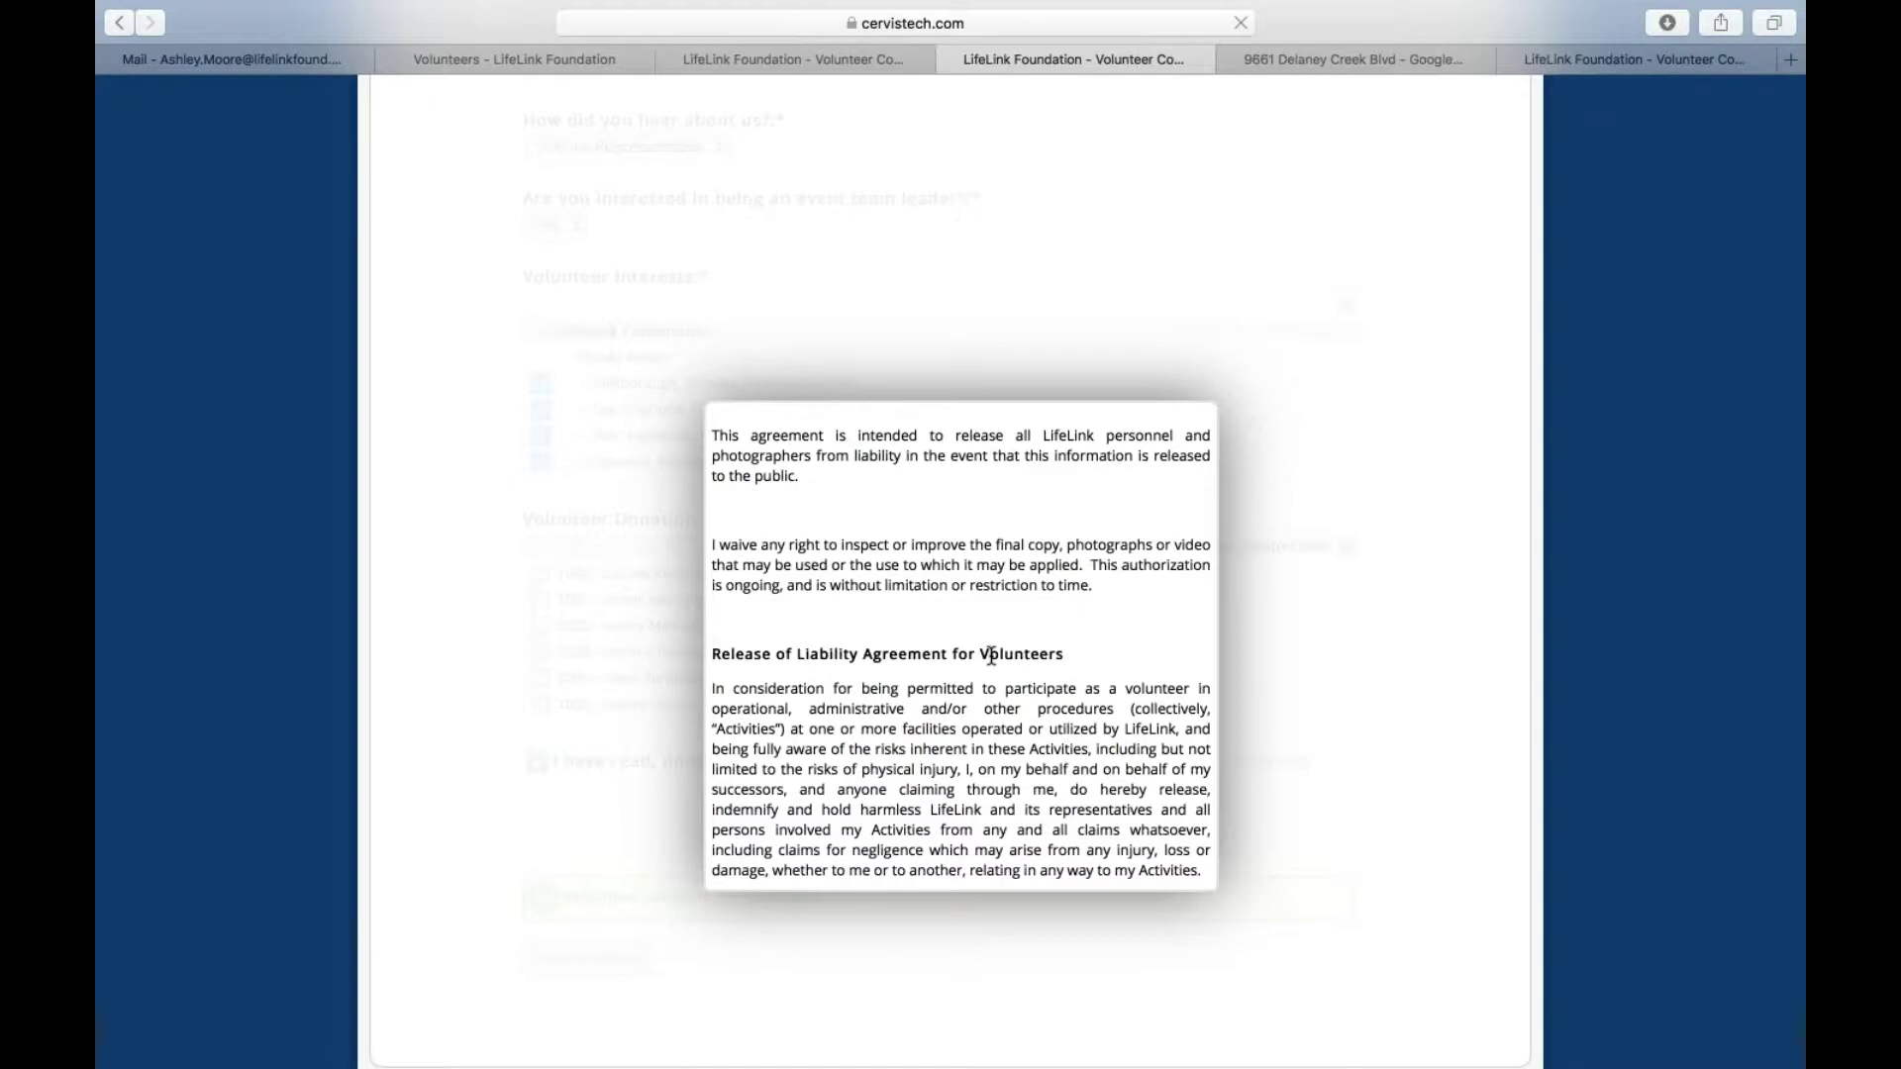
pyautogui.scroll(-7, 991, 656)
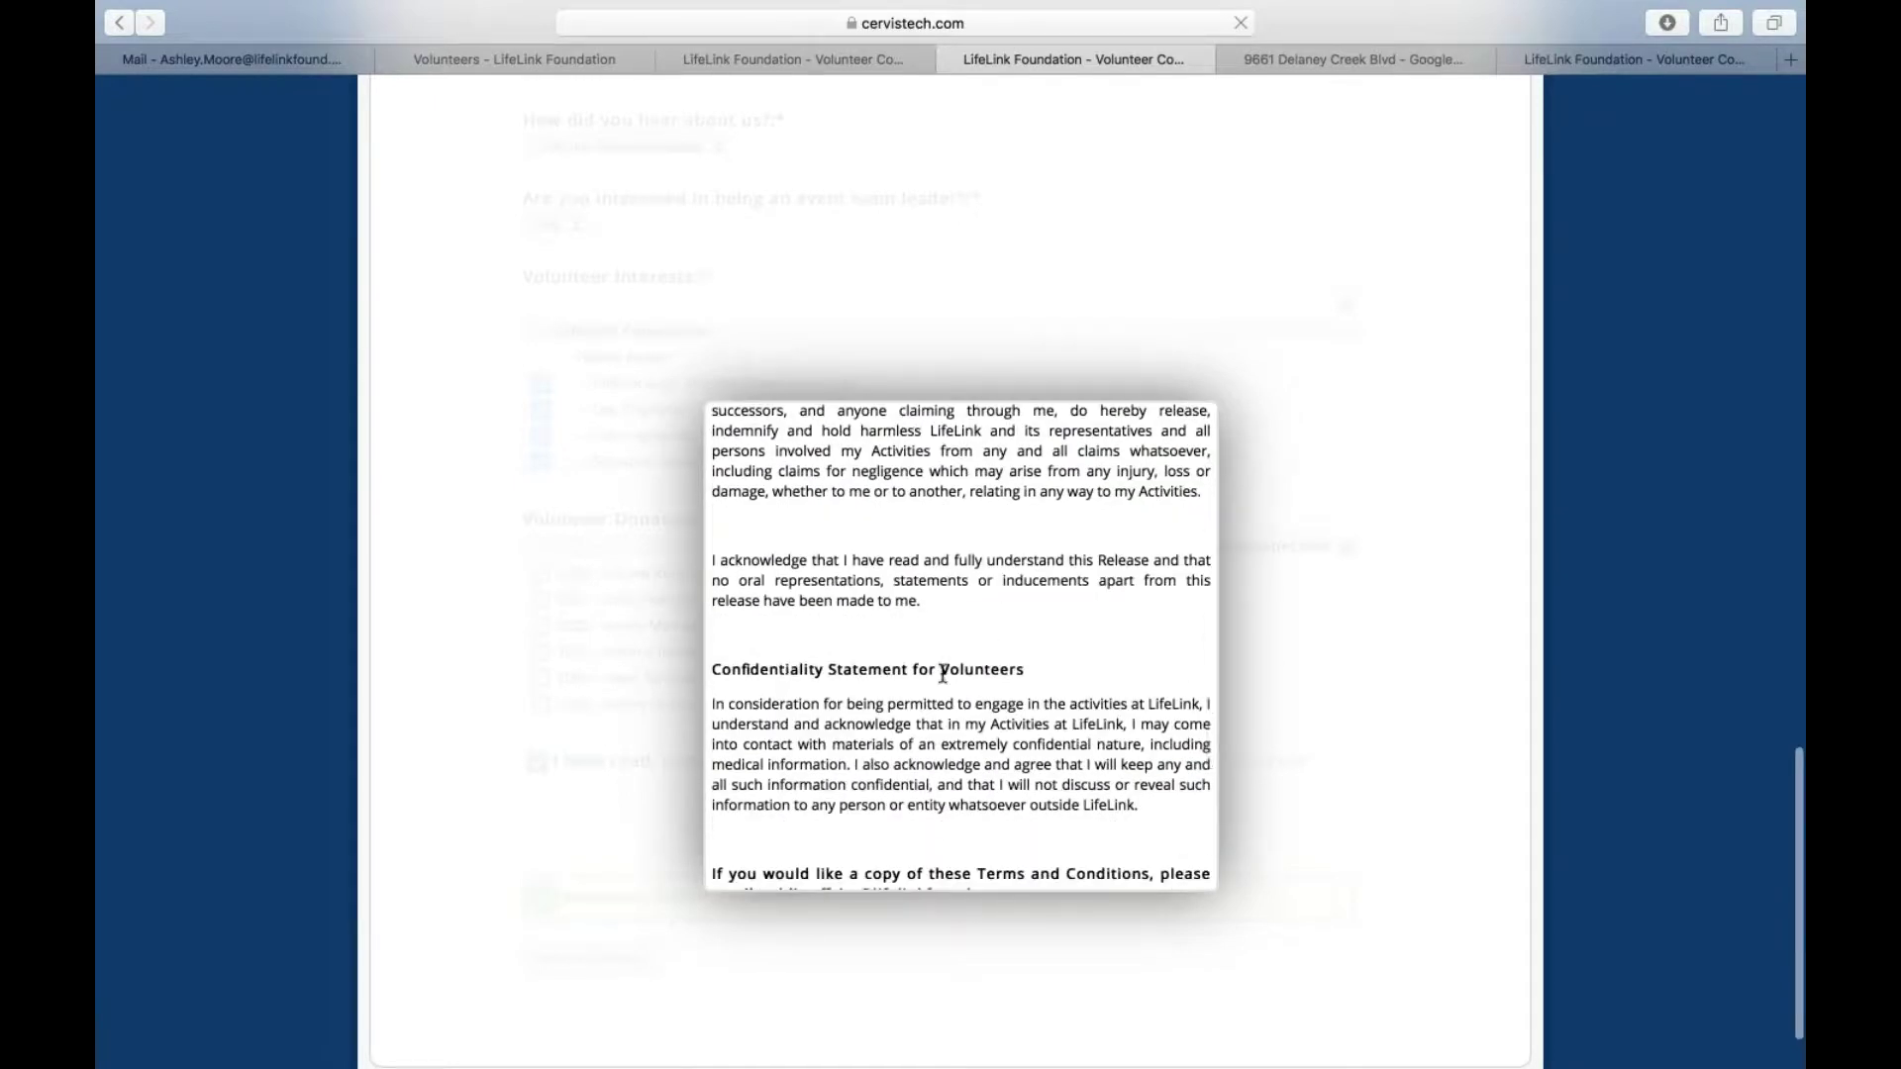
pyautogui.scroll(-5, 943, 674)
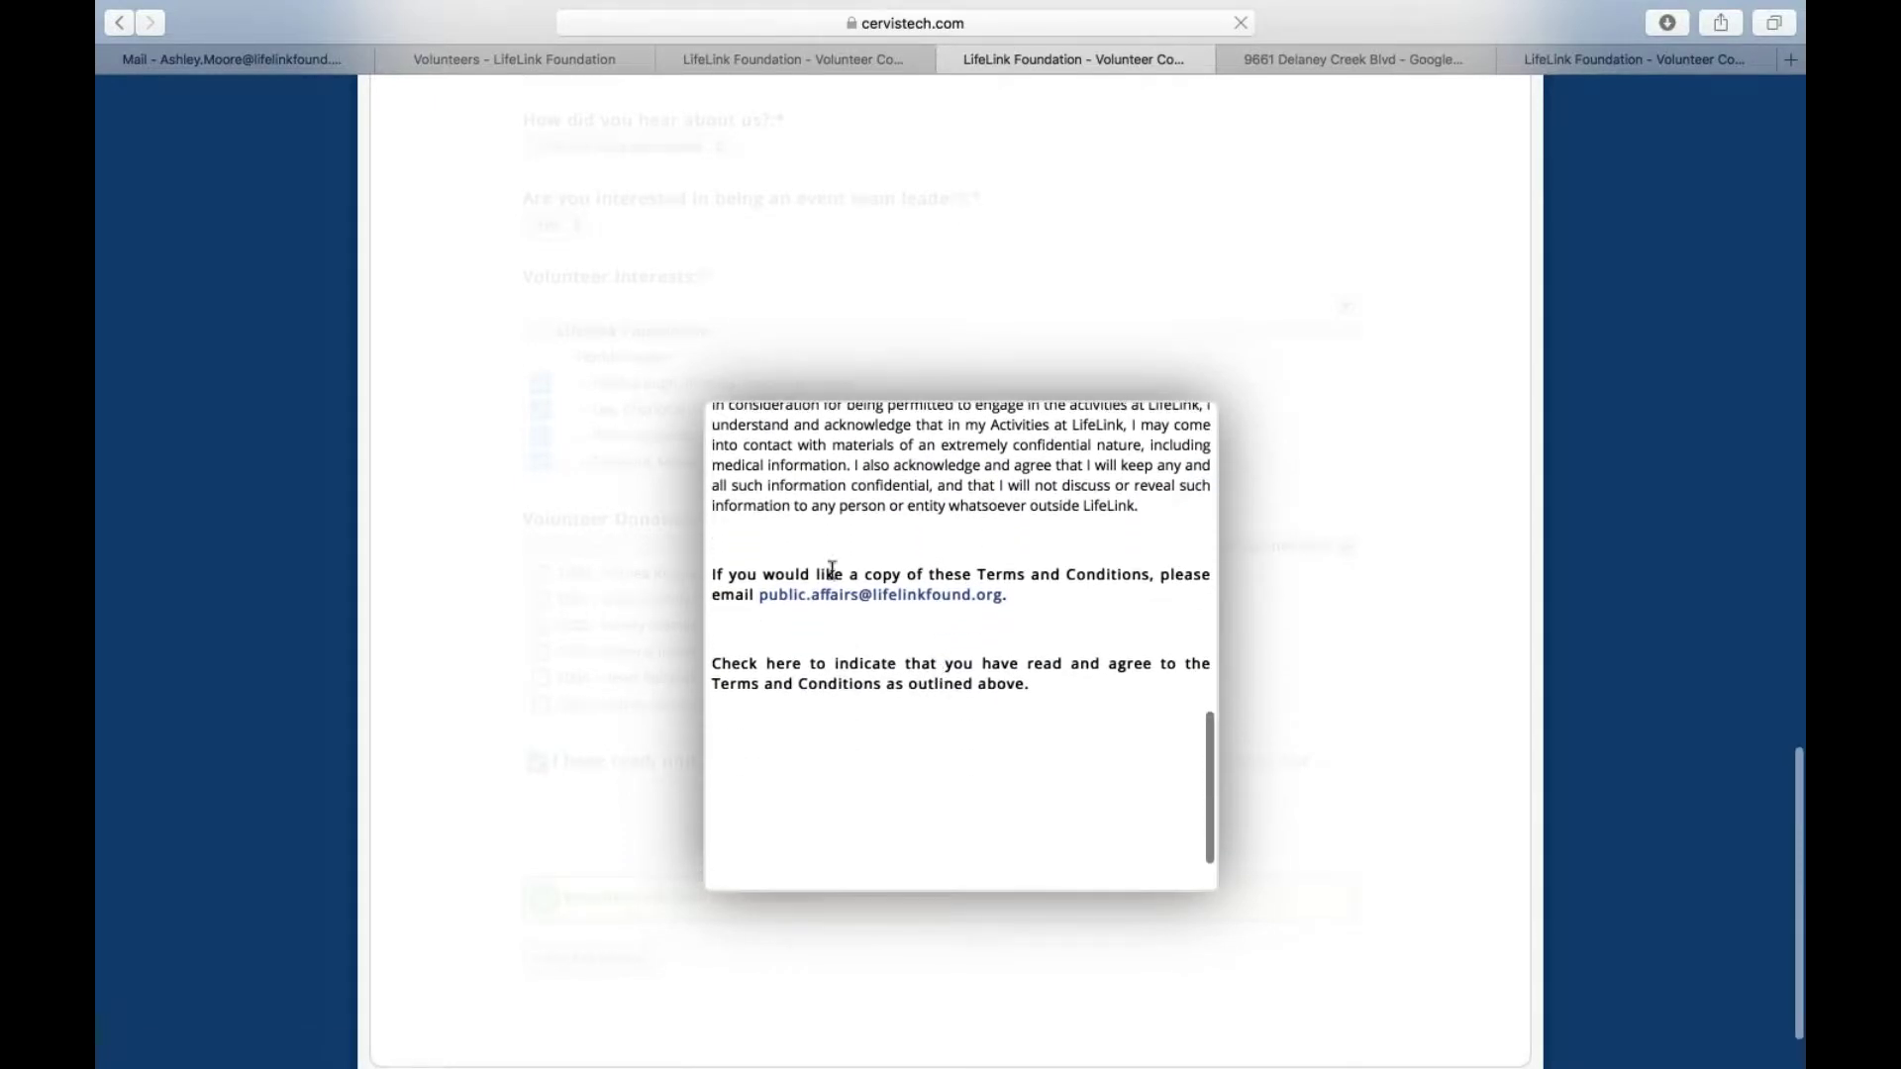
pyautogui.scroll(6, 907, 703)
pyautogui.scroll(8, 907, 697)
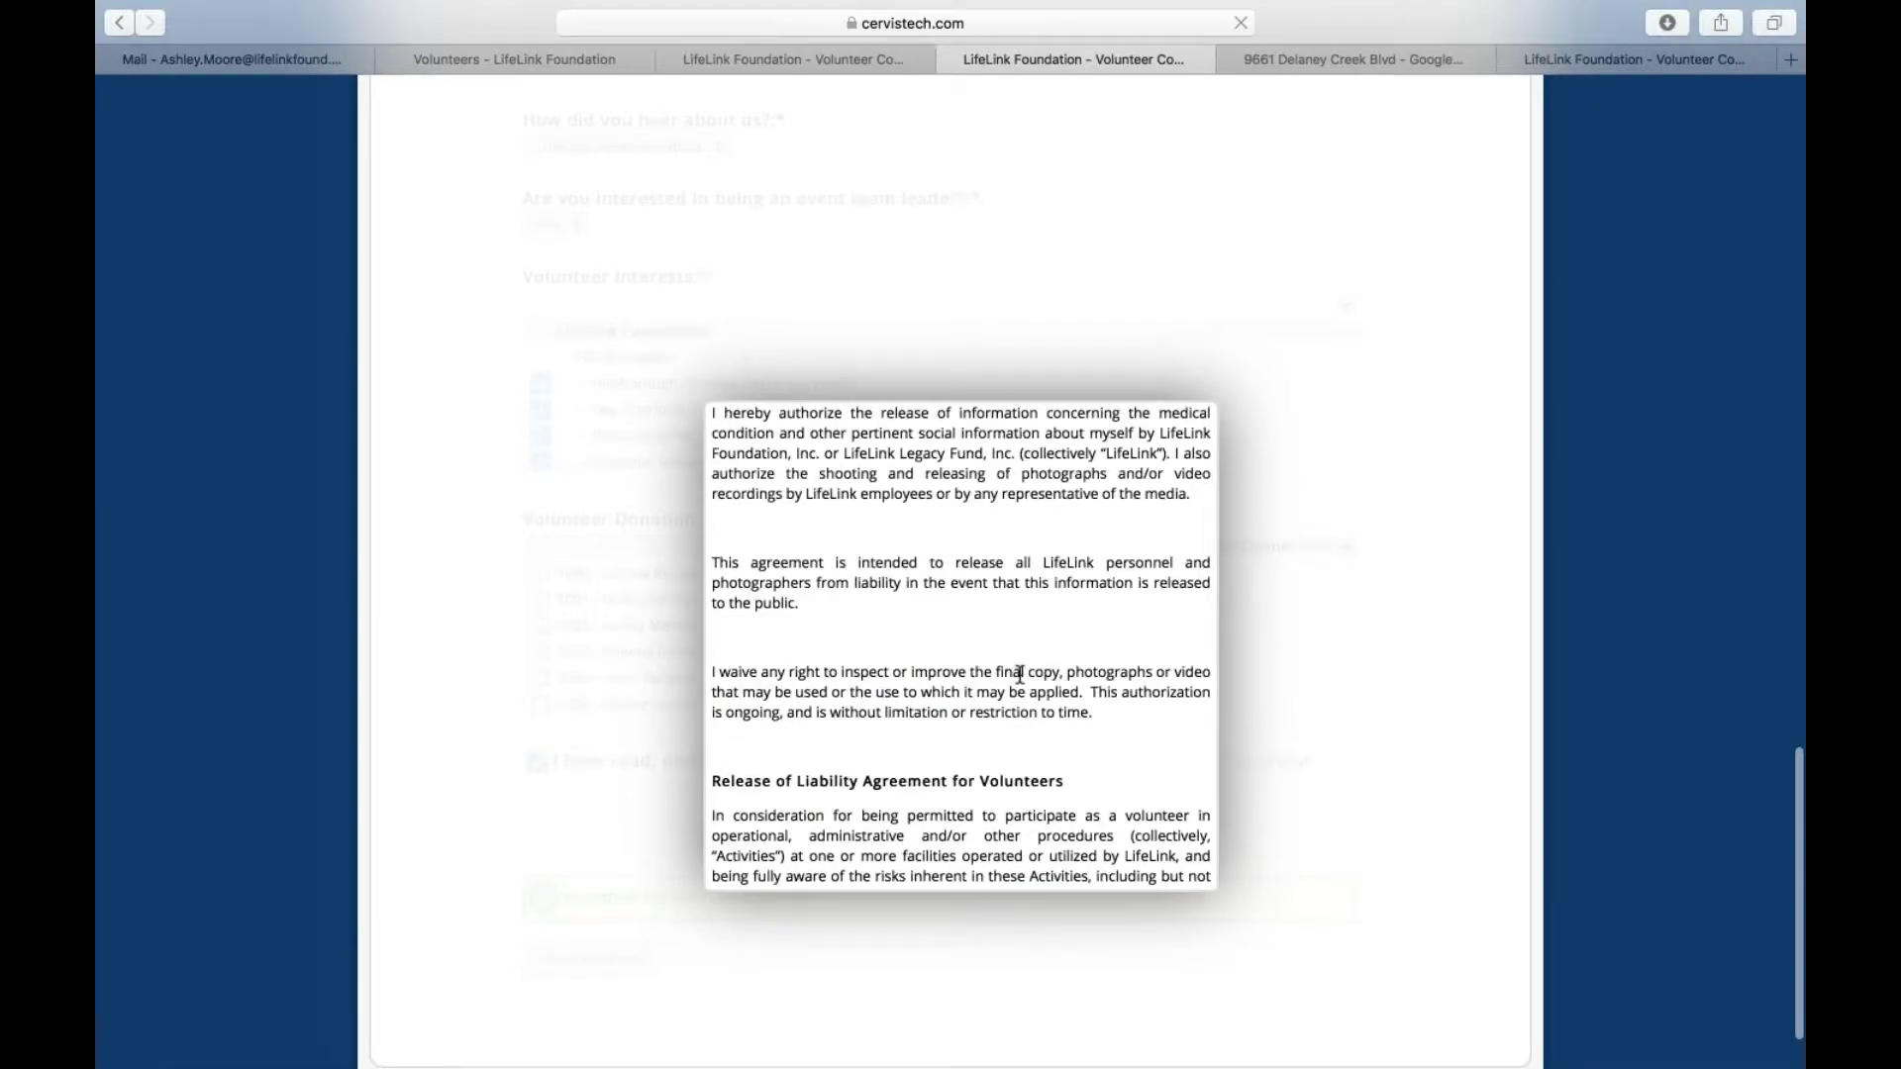
pyautogui.scroll(3, 1019, 674)
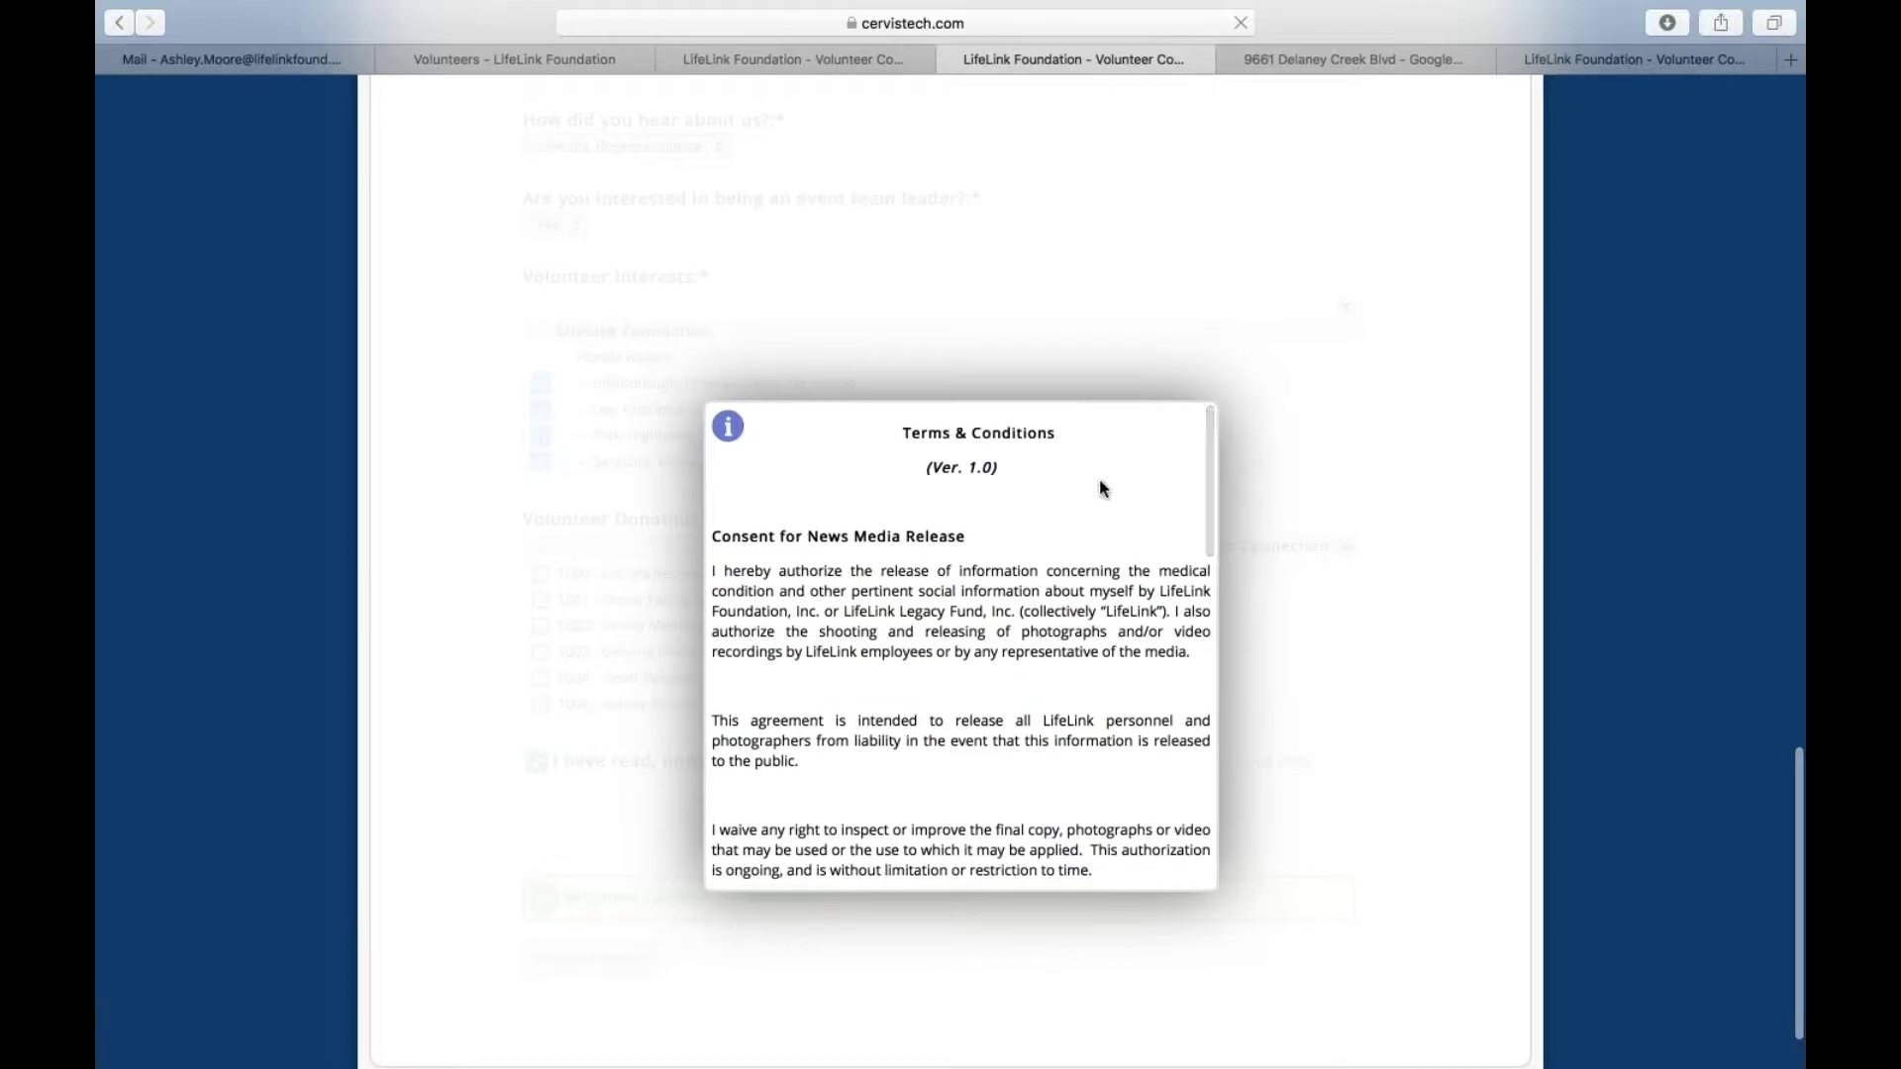
pyautogui.scroll(-1, 1170, 546)
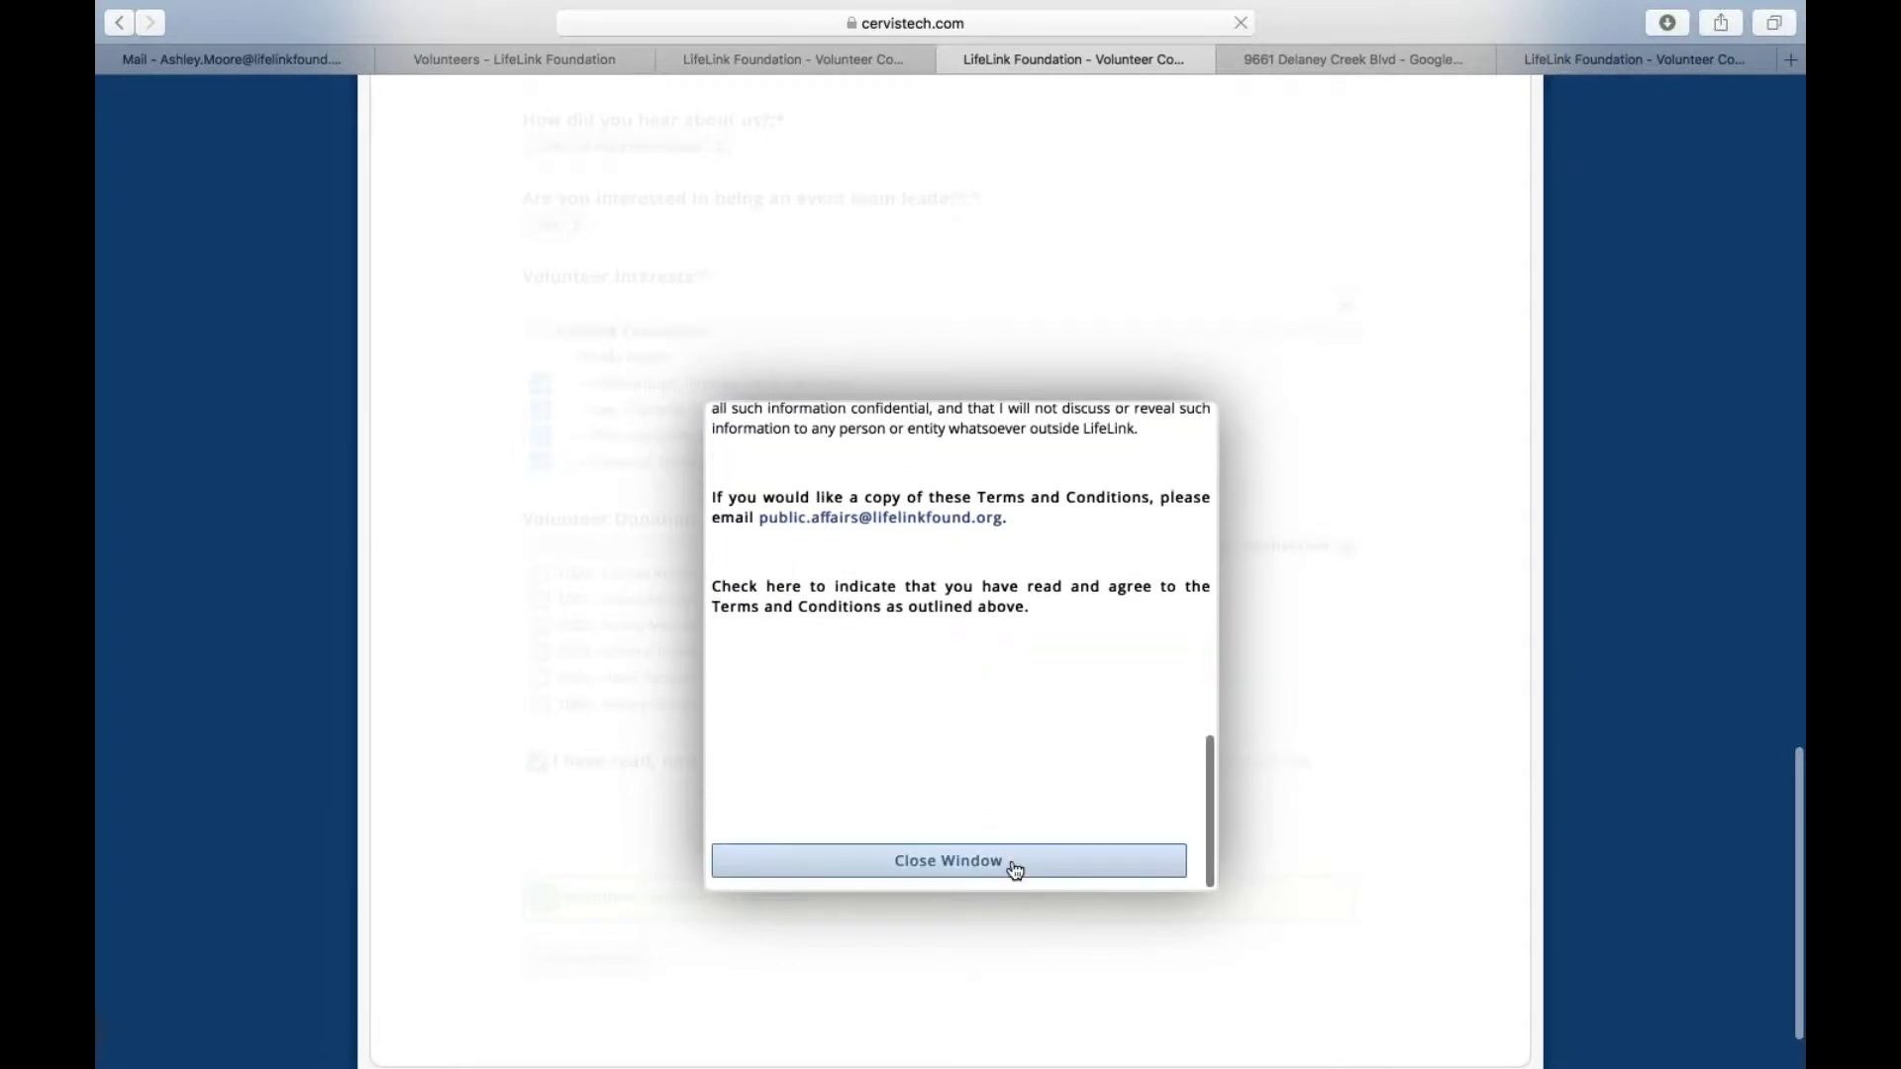
pyautogui.click(1015, 869)
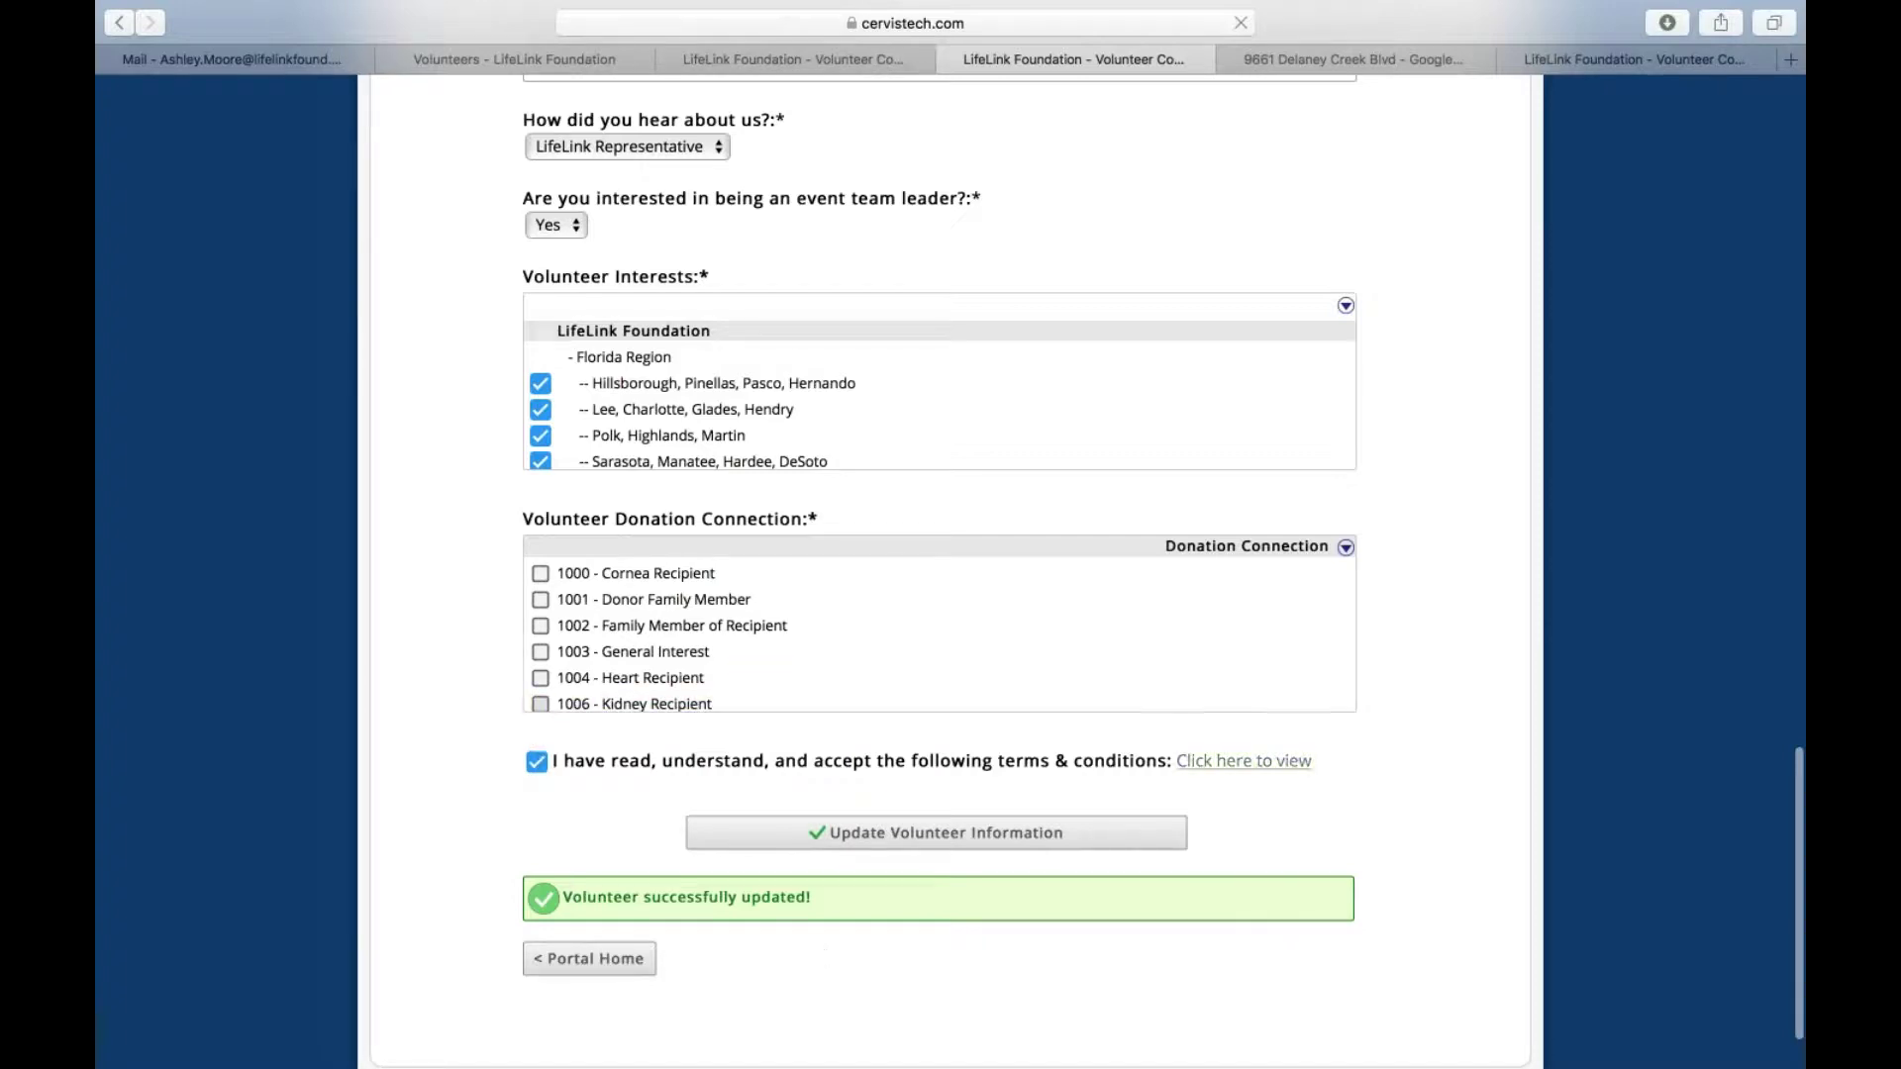
# Reopen the Terms & Conditions window and read it down to the closing agreement statement
pyautogui.click(1226, 762)
pyautogui.scroll(5, 1045, 687)
pyautogui.scroll(3, 1046, 683)
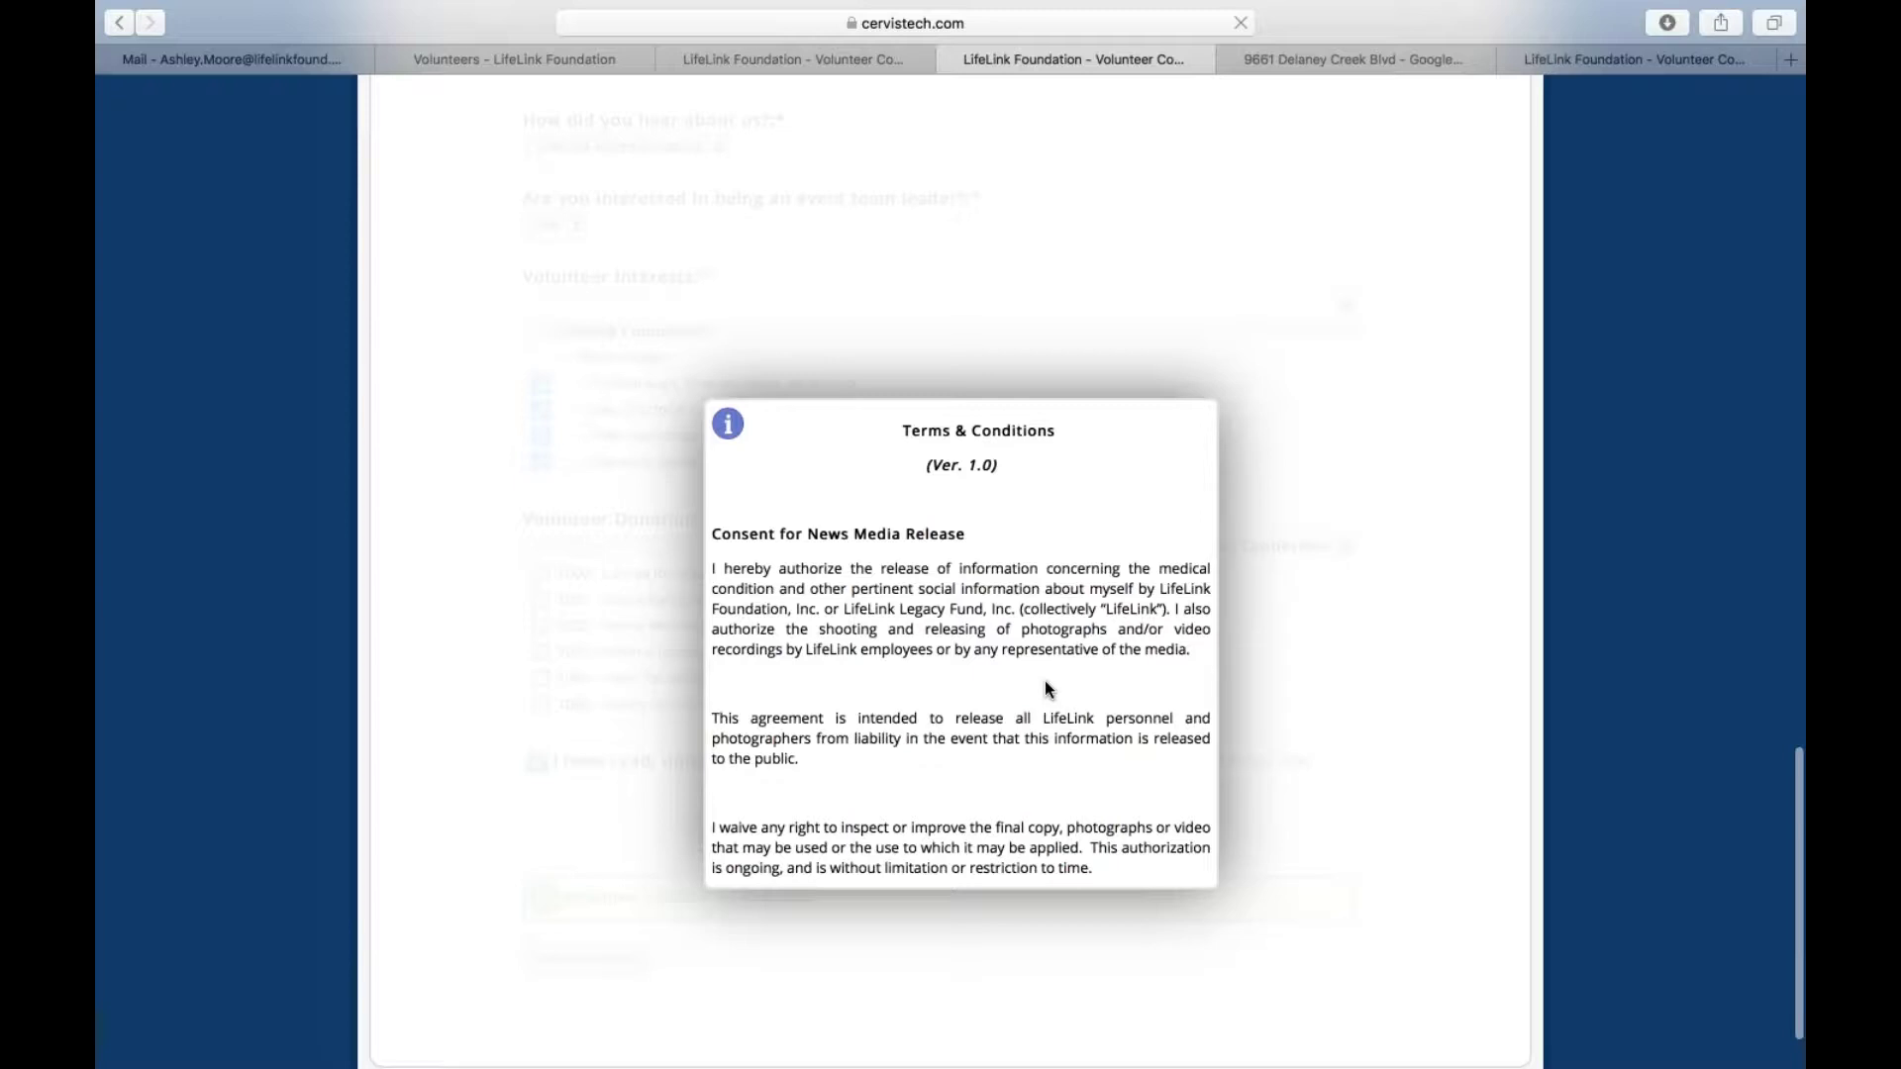
pyautogui.scroll(-8, 1044, 688)
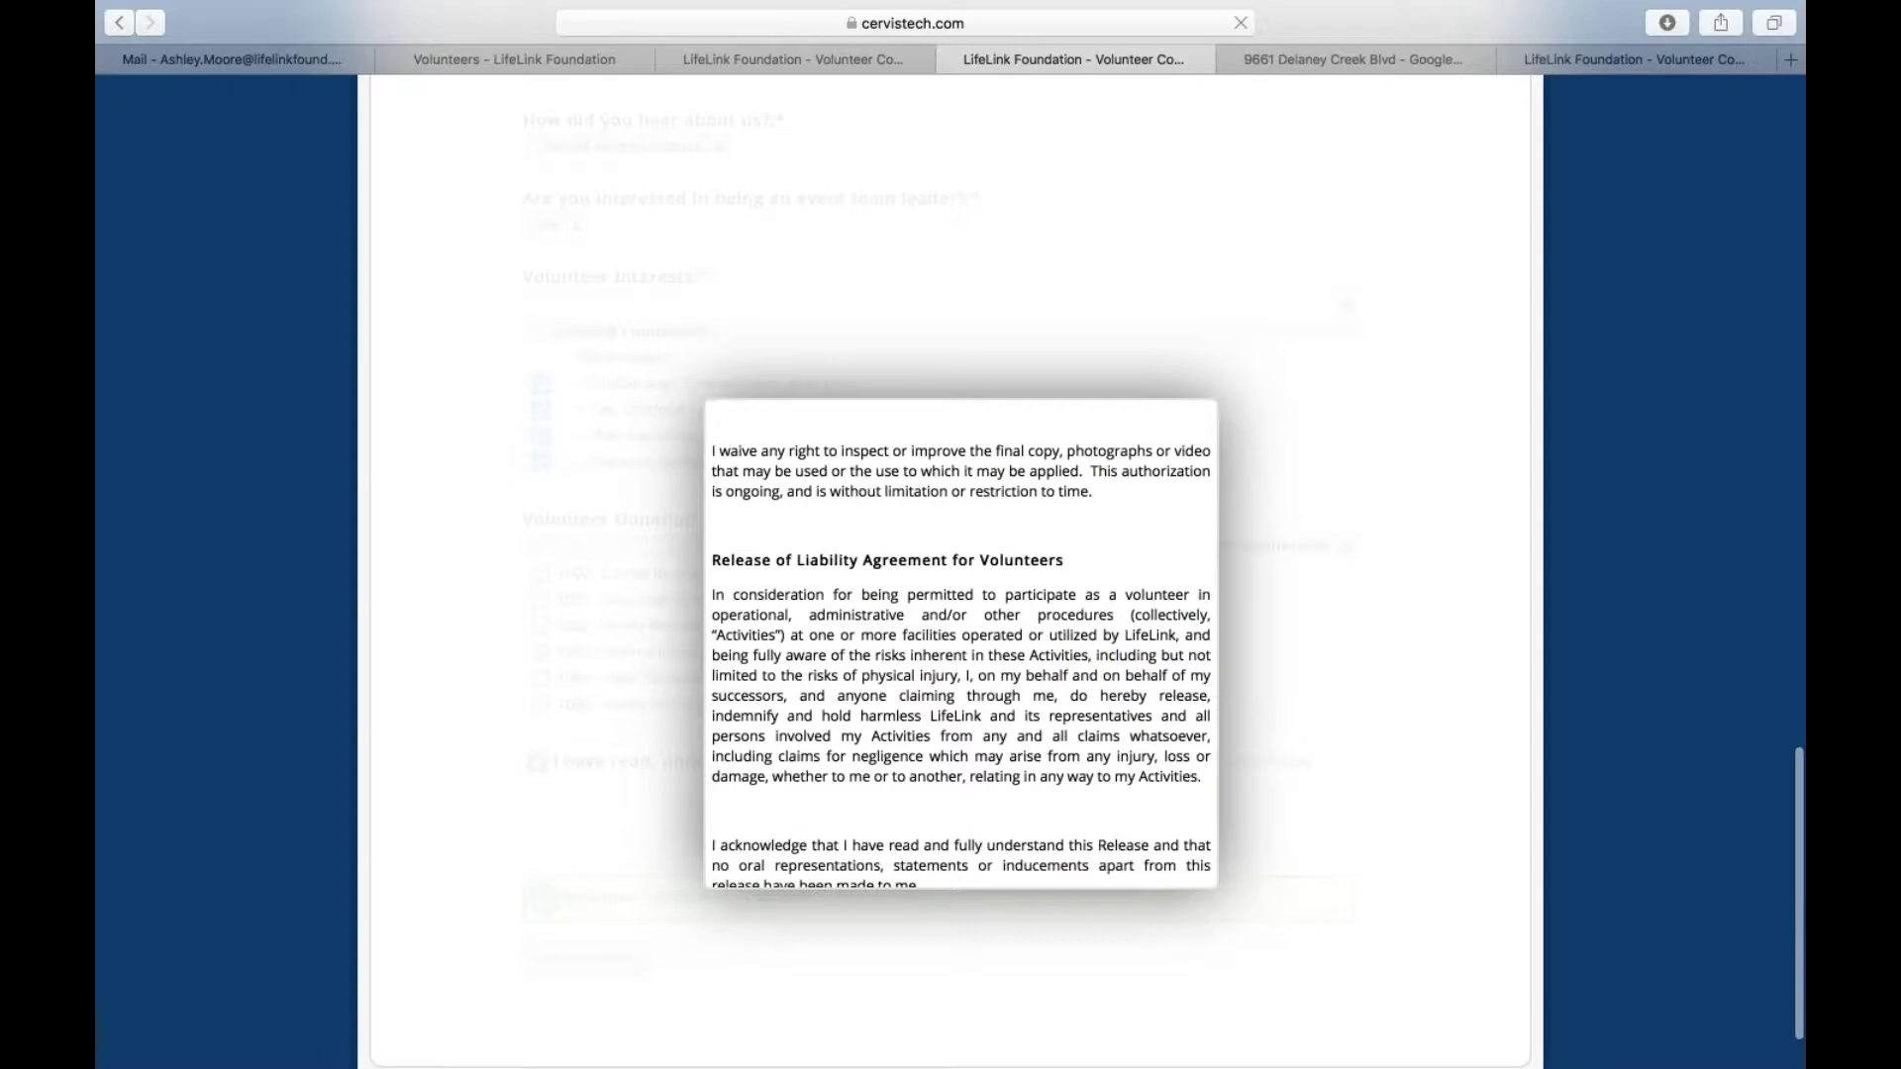
pyautogui.scroll(-8, 935, 675)
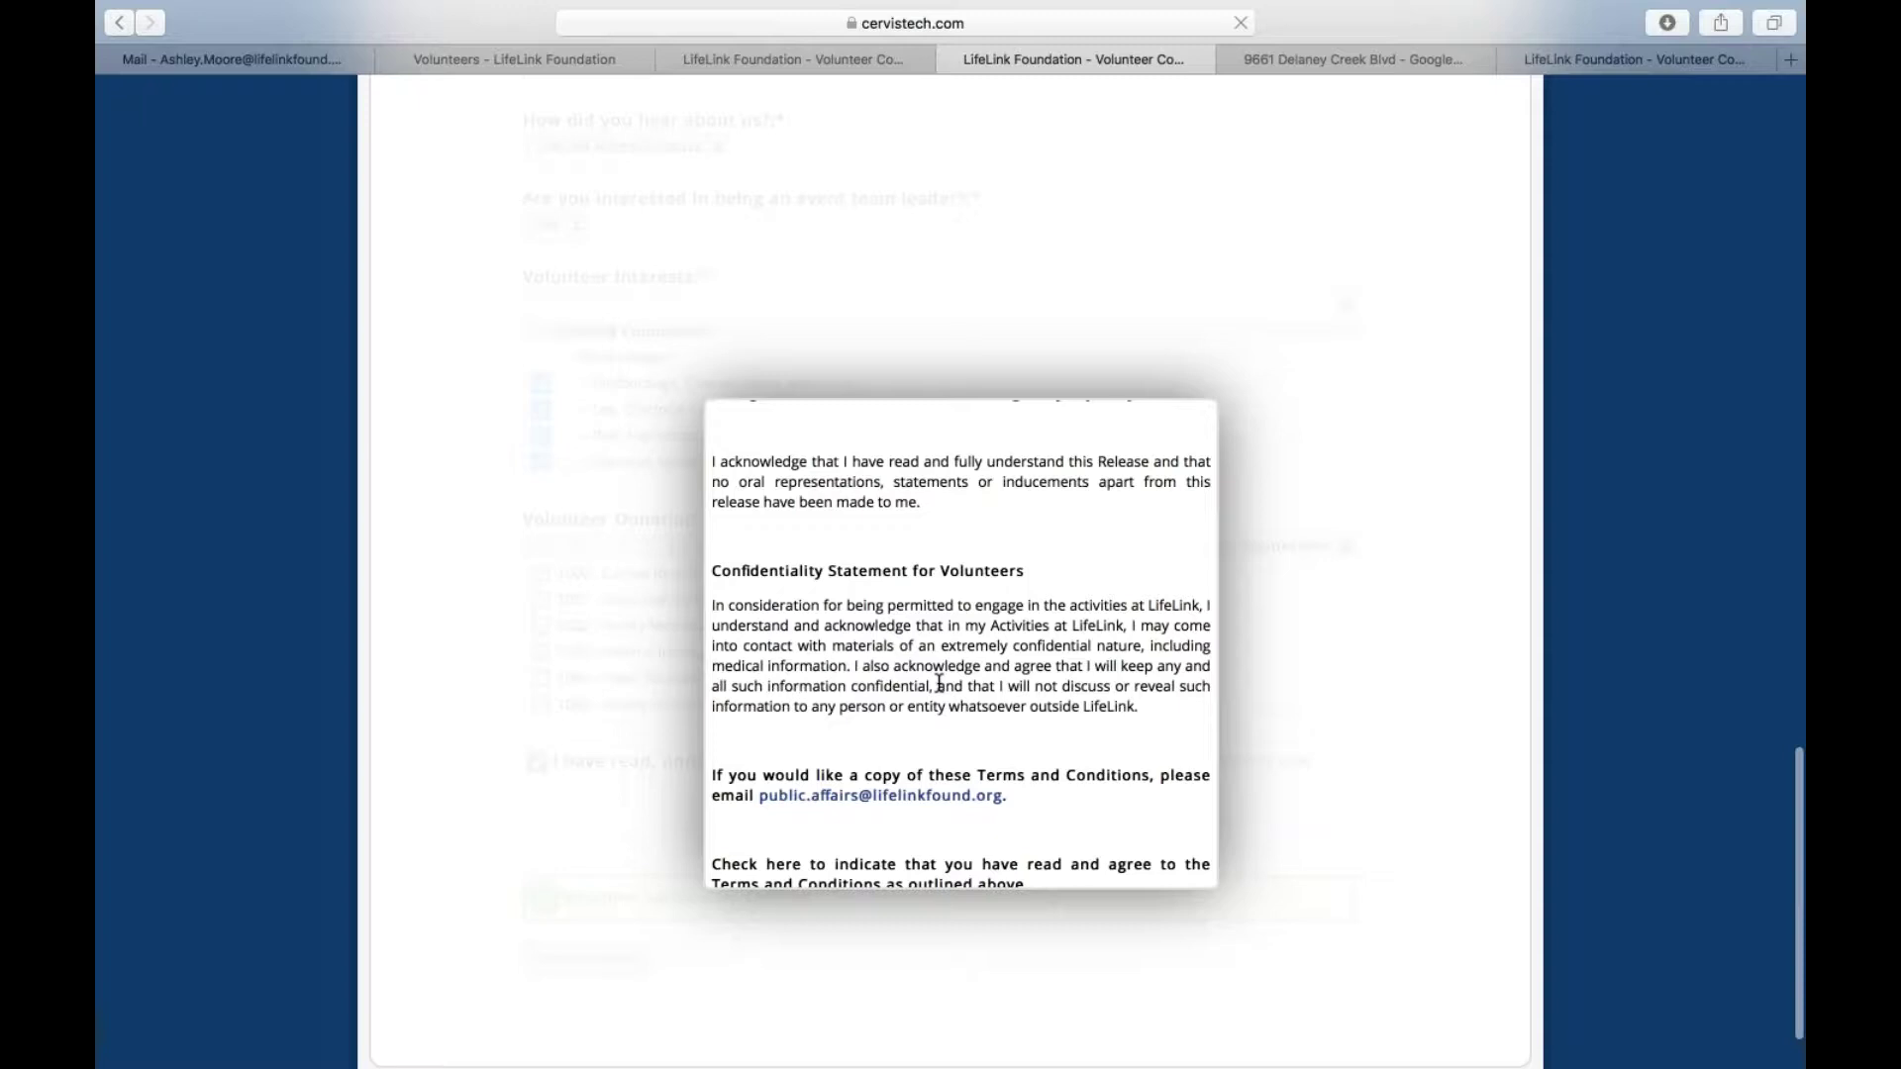
pyautogui.scroll(-5, 938, 683)
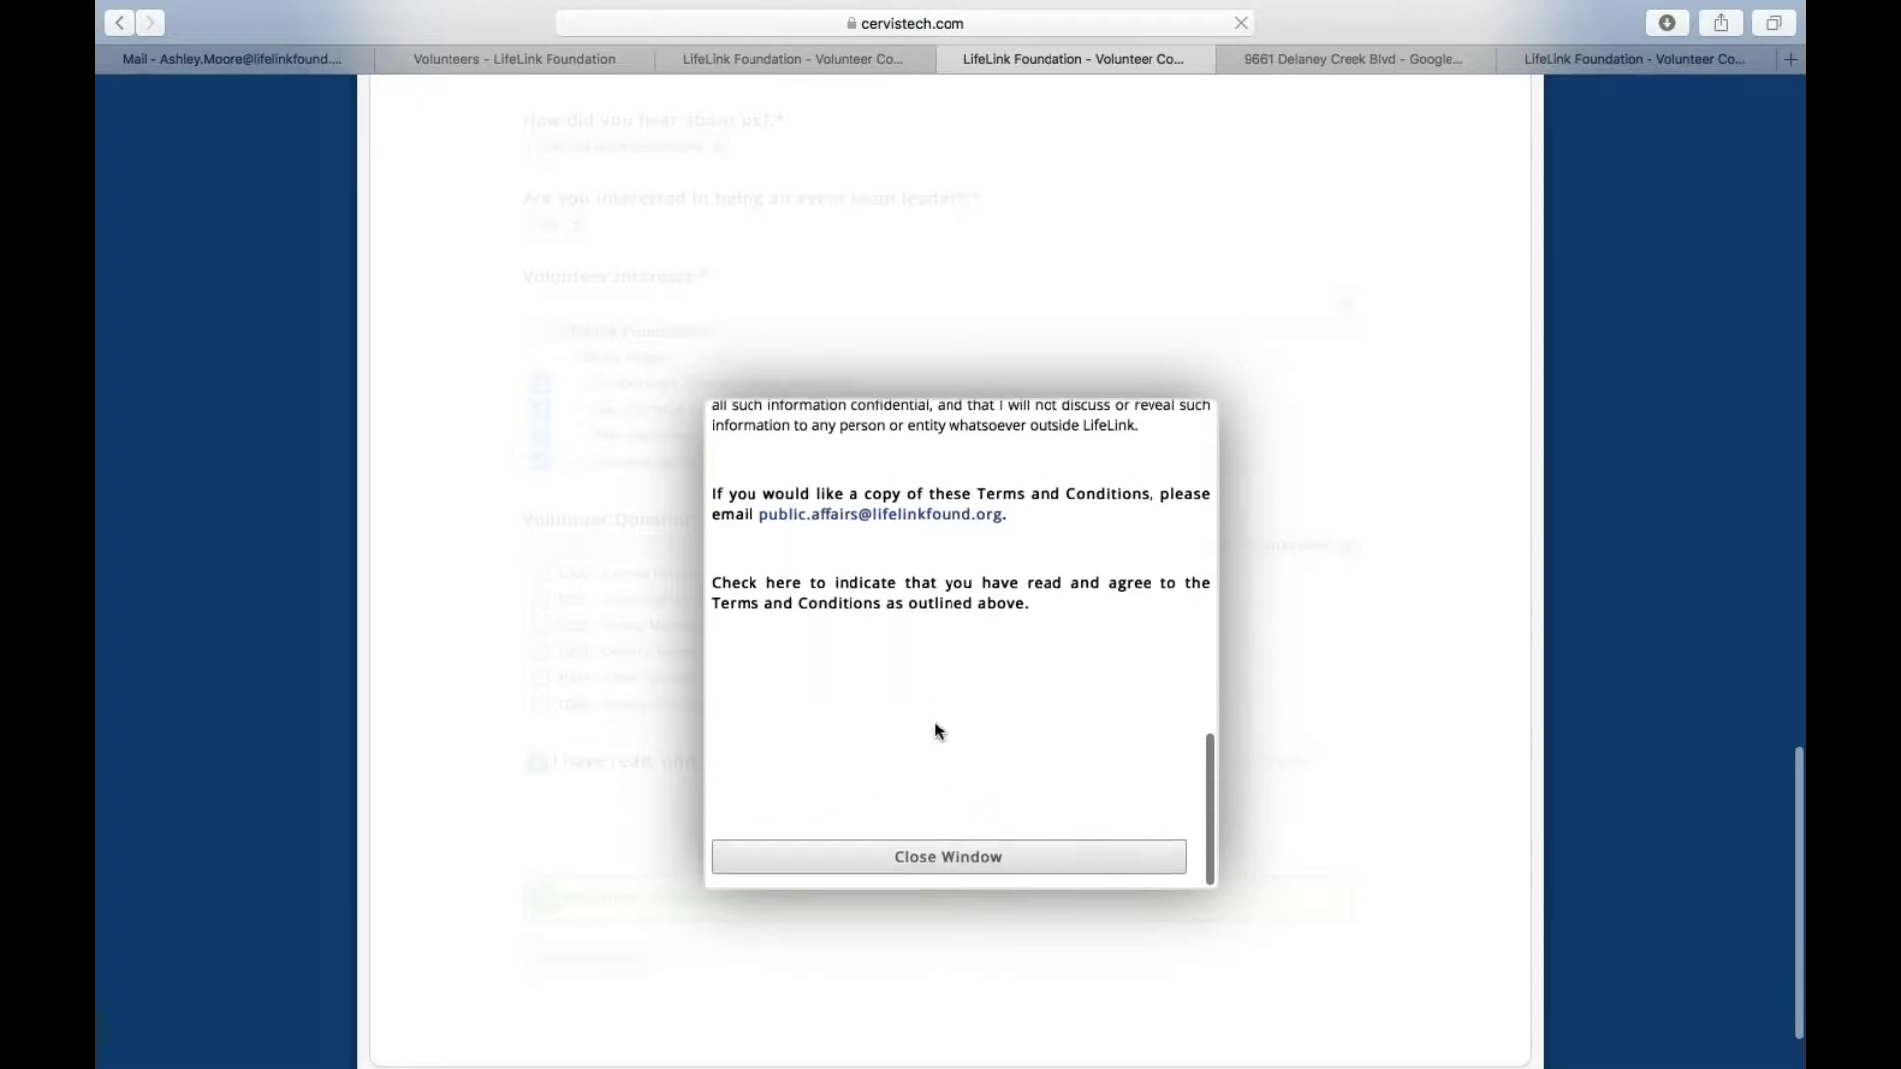
# Close the terms window and review the saved Update Volunteer Information form top to bottom
pyautogui.click(931, 859)
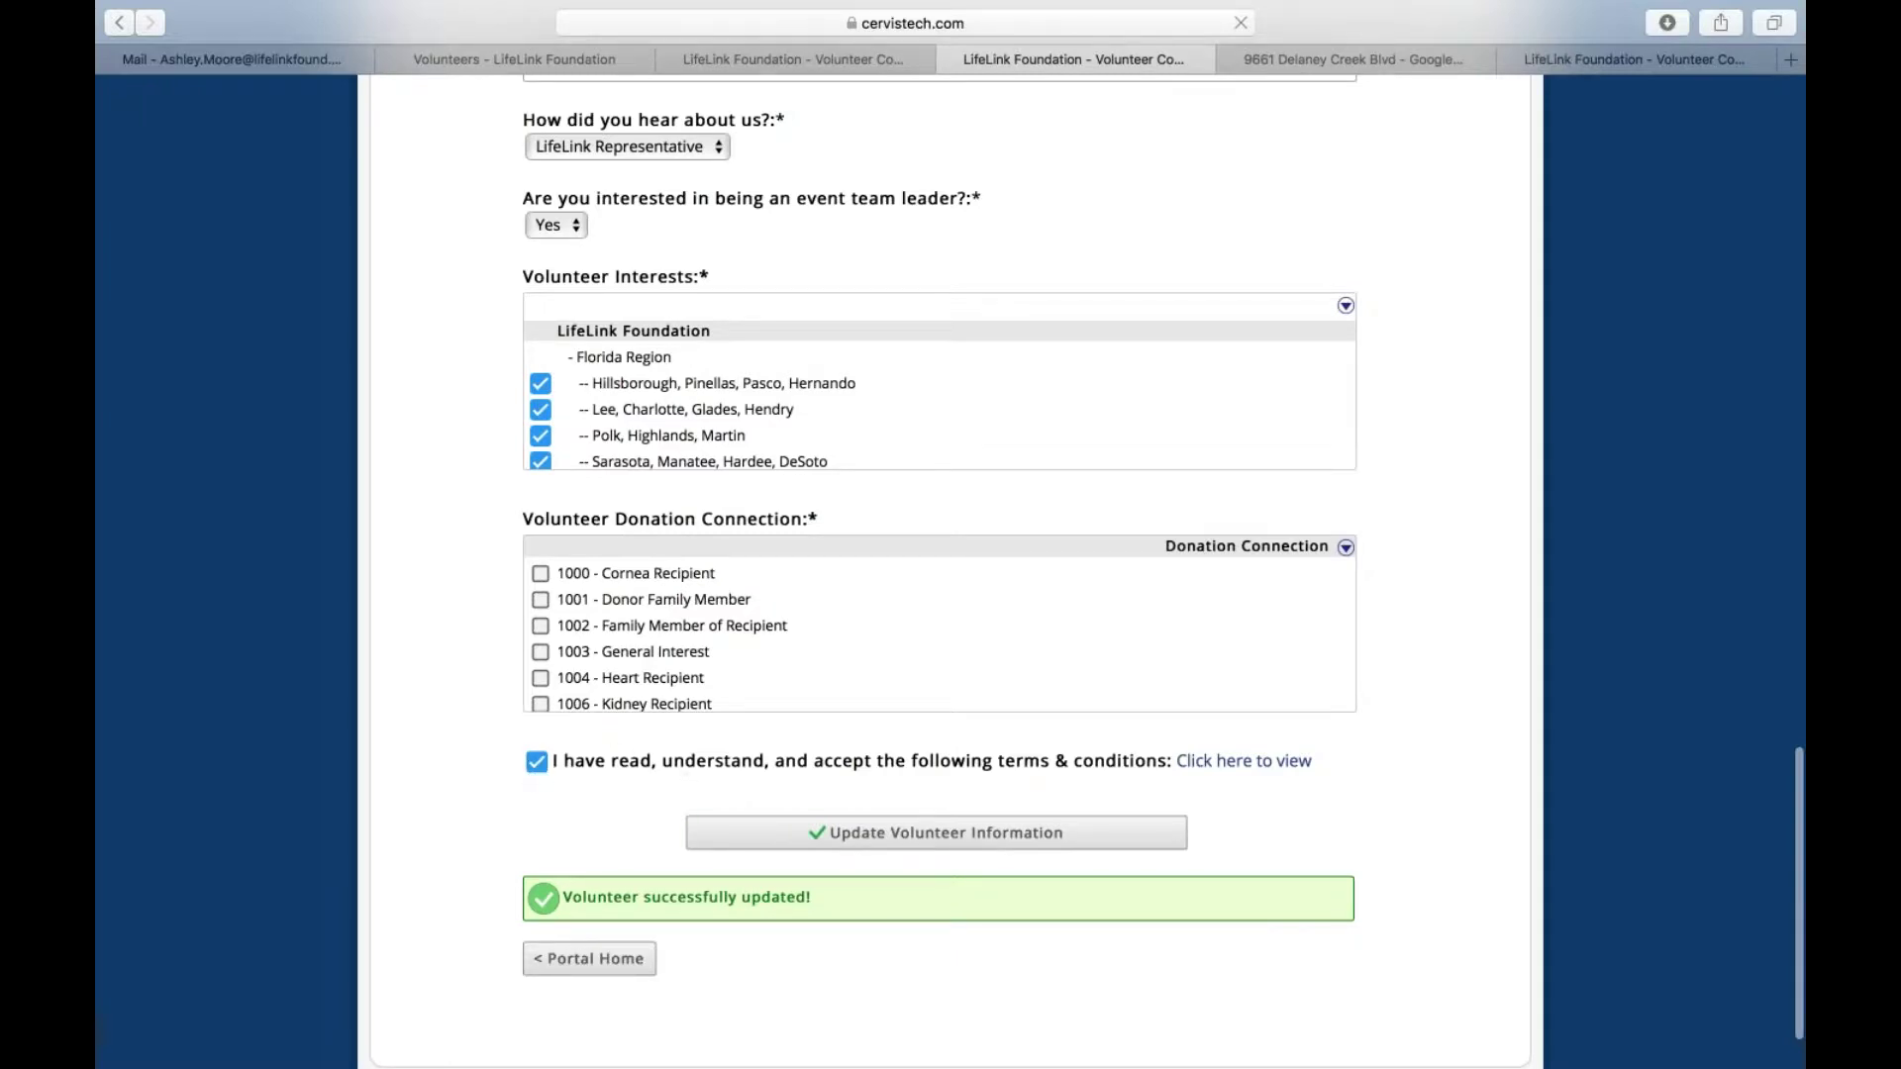
pyautogui.scroll(15, 654, 626)
pyautogui.scroll(10, 950, 554)
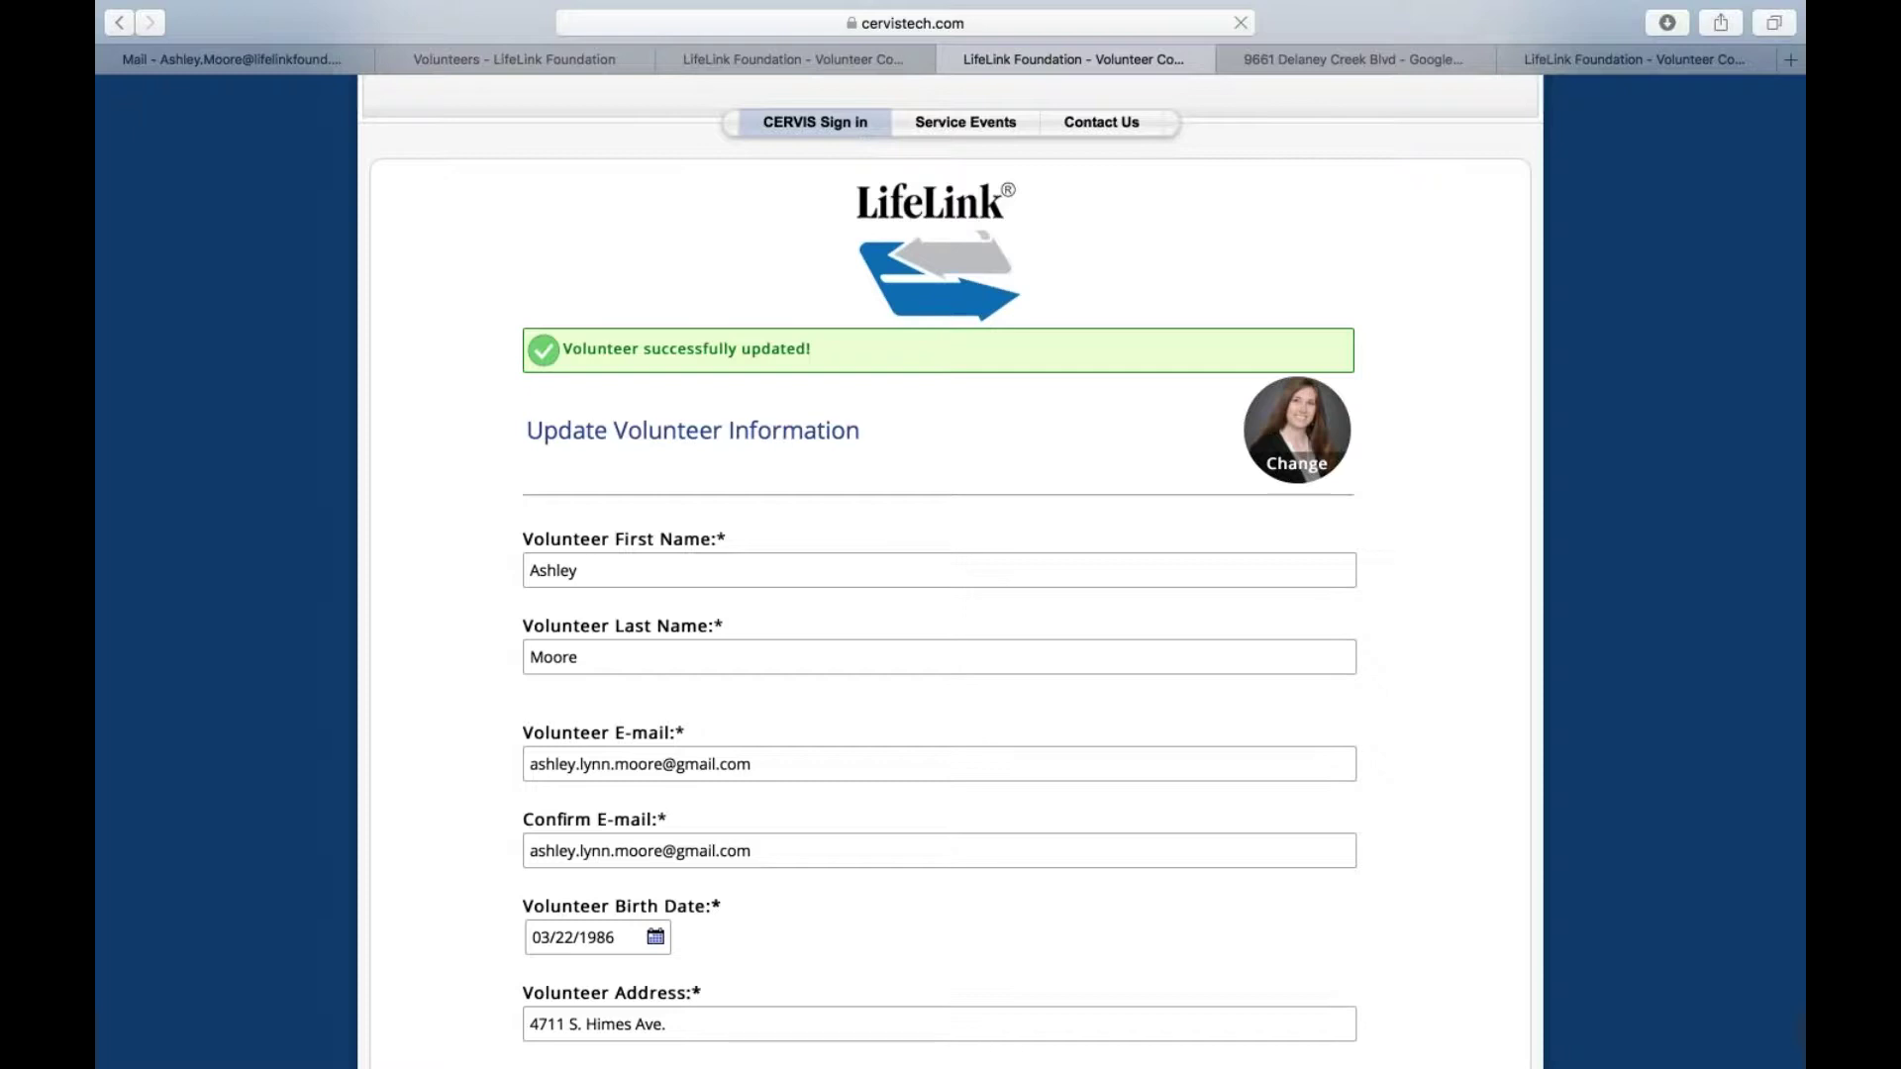
pyautogui.scroll(-2, 950, 555)
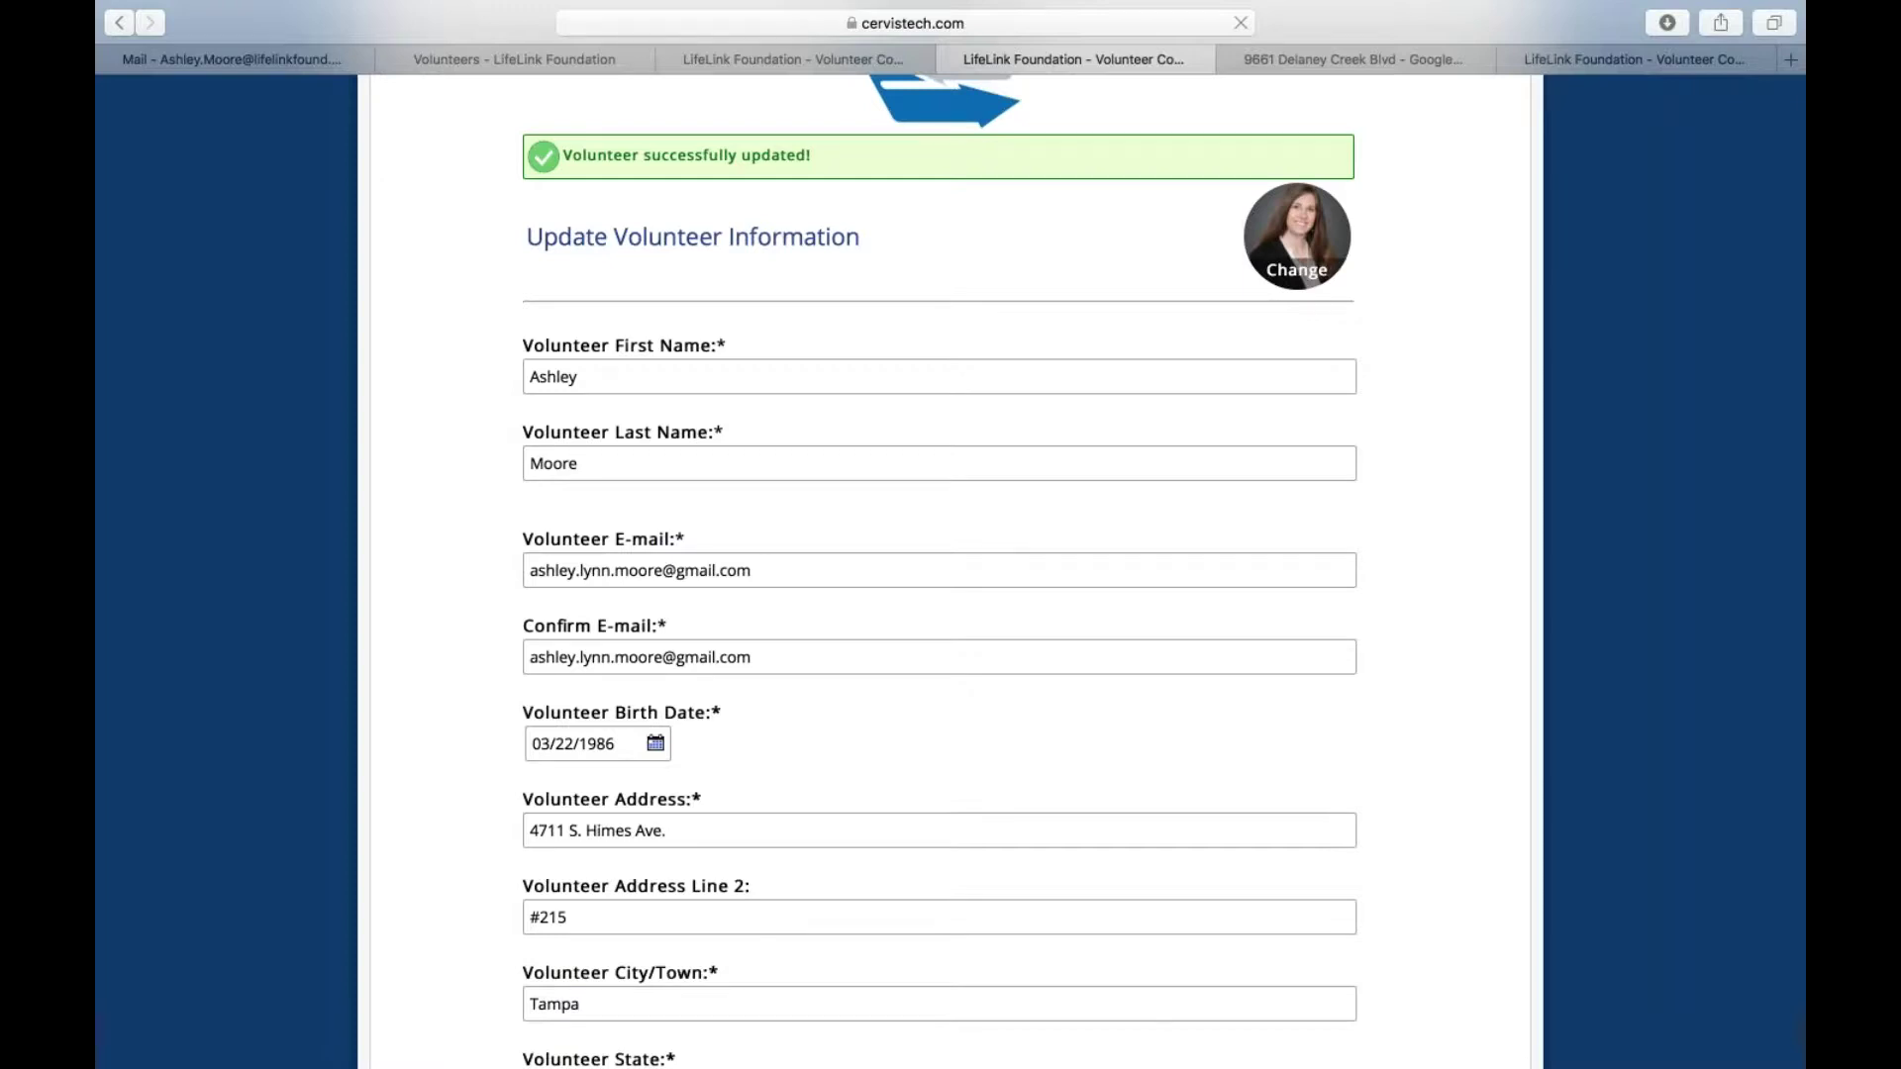
pyautogui.scroll(-20, 951, 554)
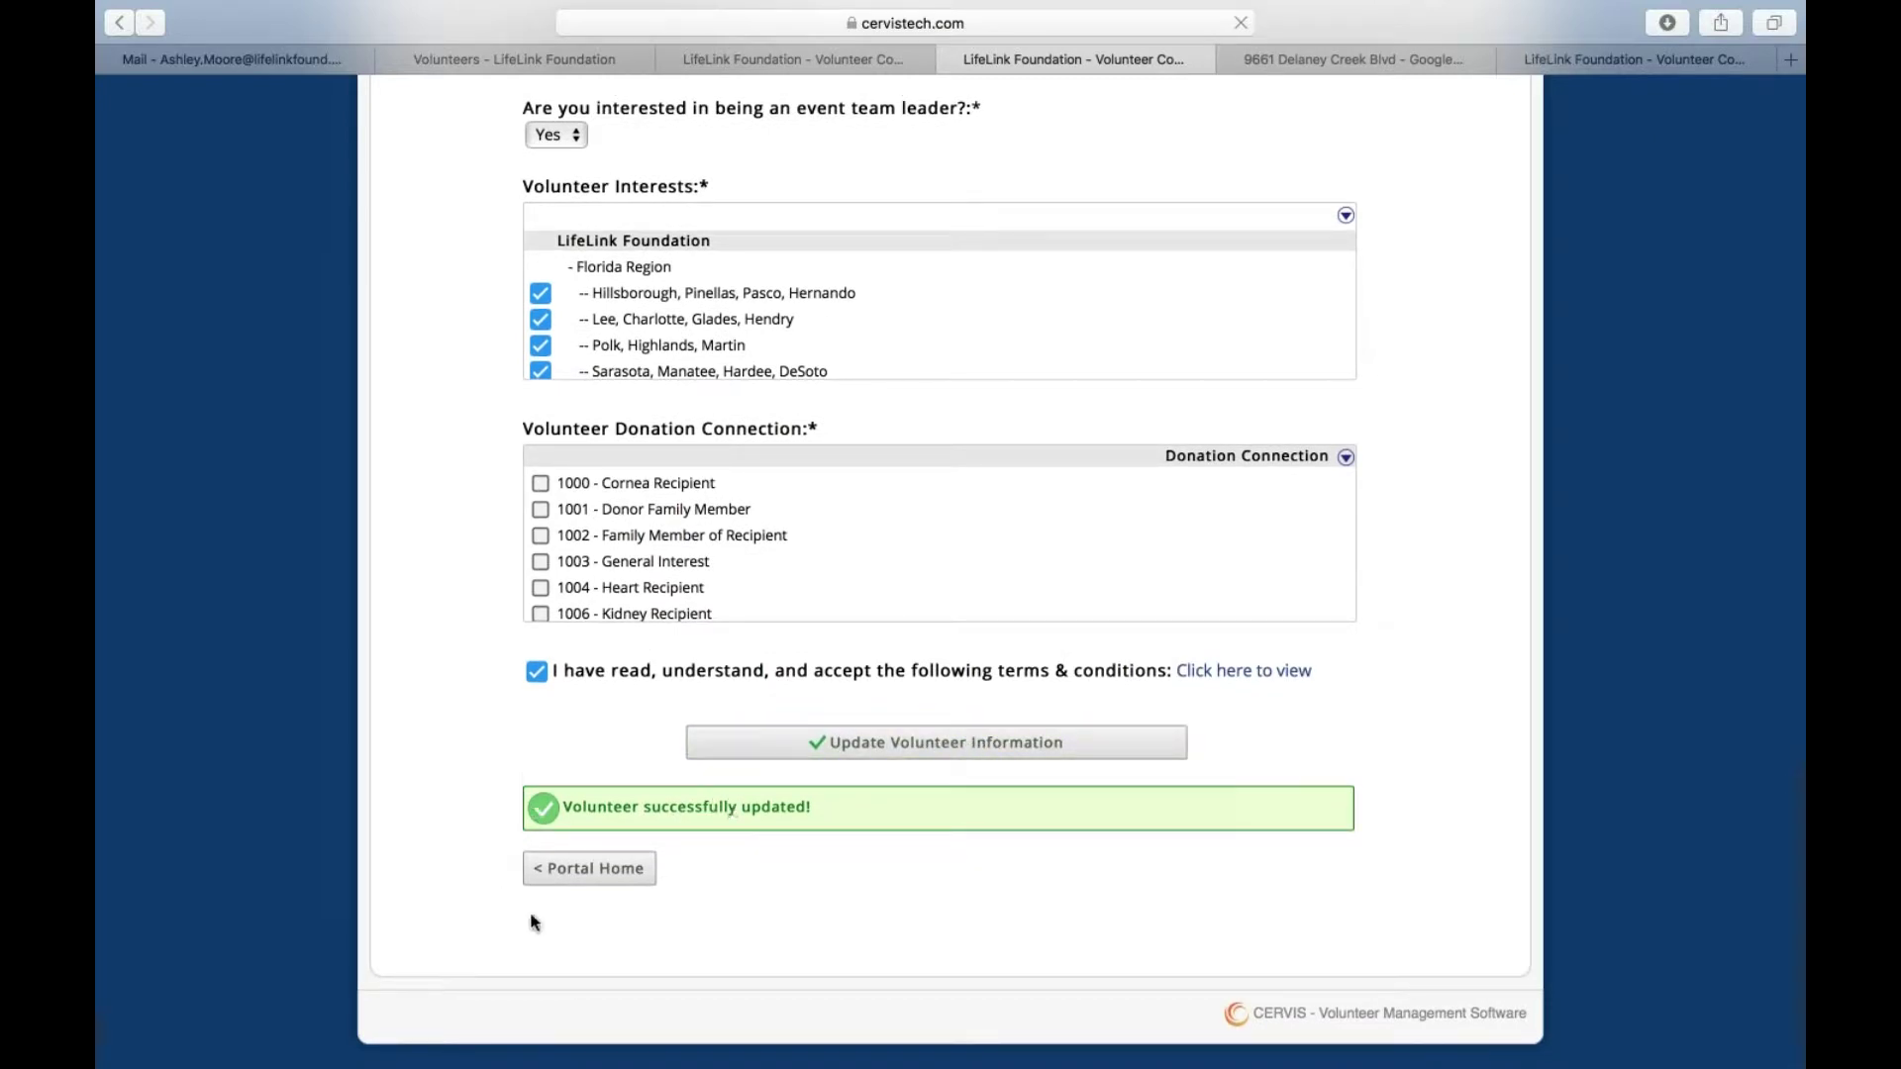
# Go back to the Volunteer Portal Home page and look over its links
pyautogui.click(622, 870)
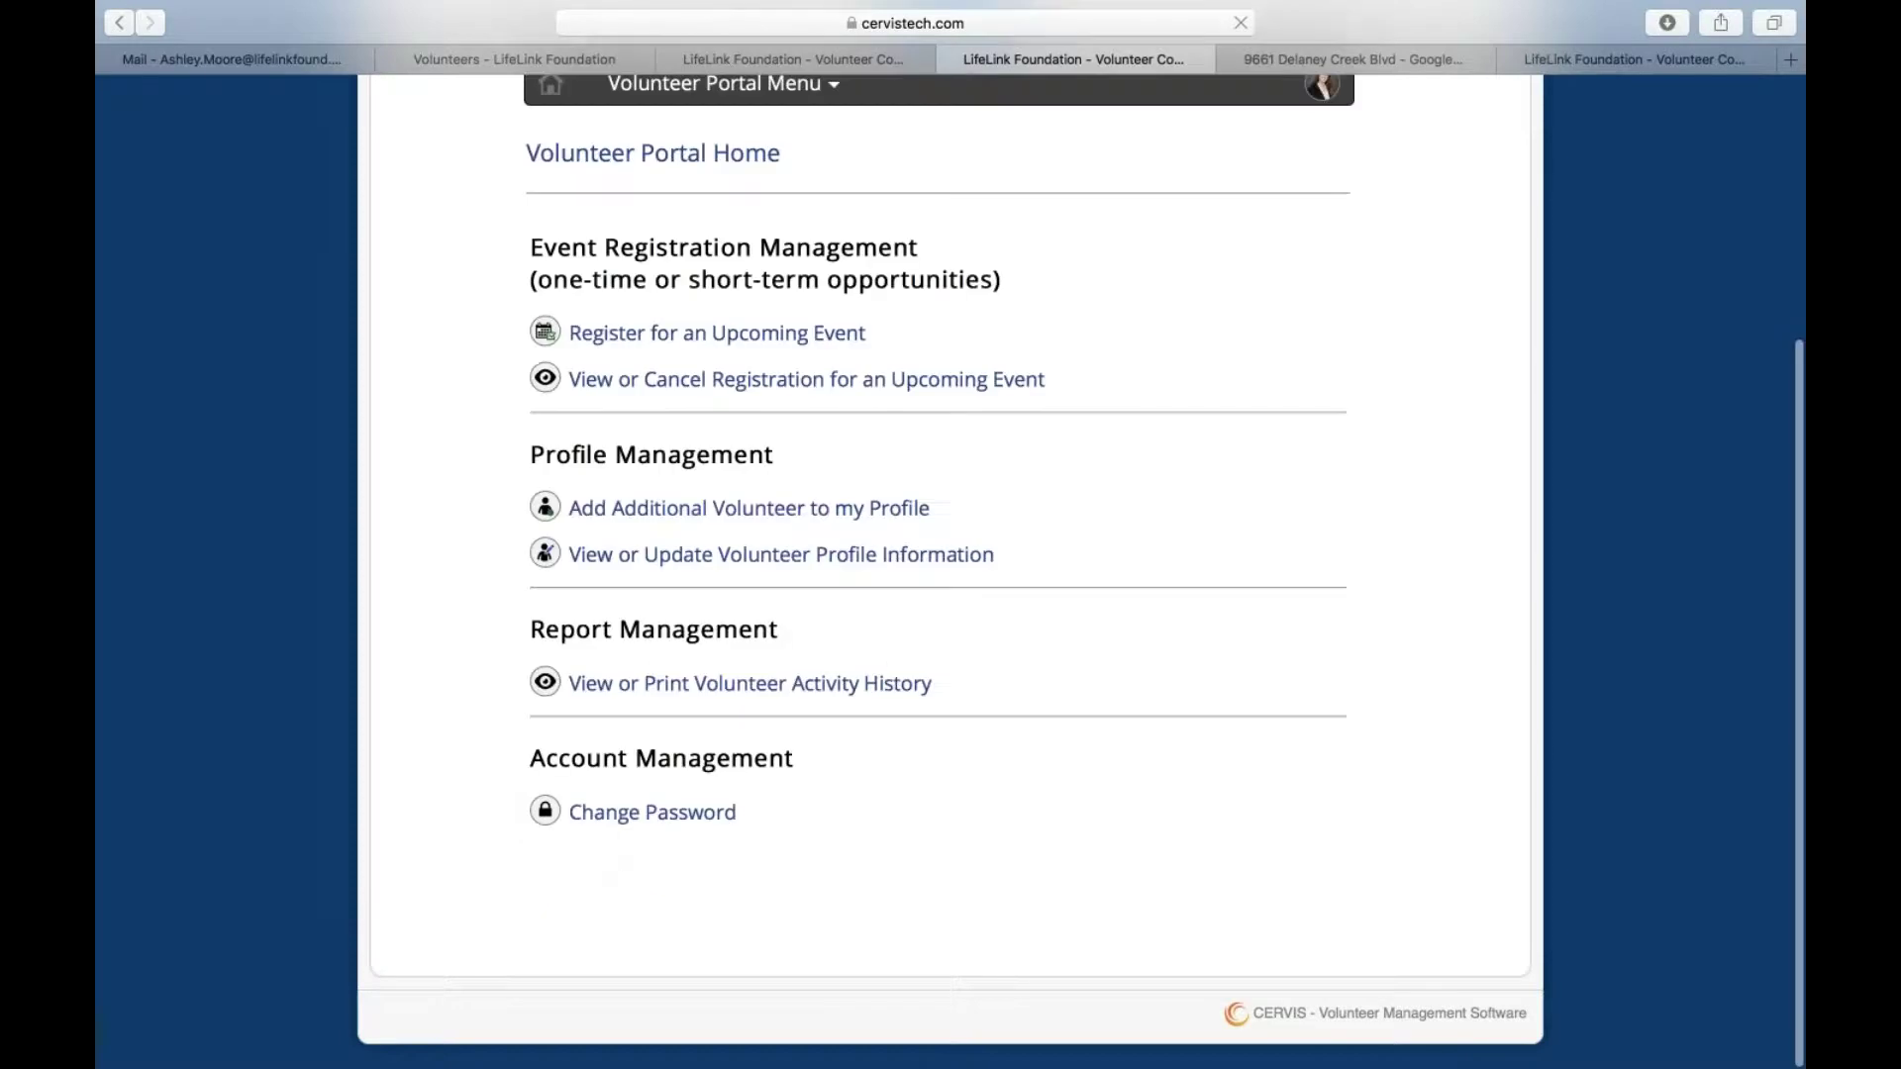
pyautogui.scroll(3, 1099, 585)
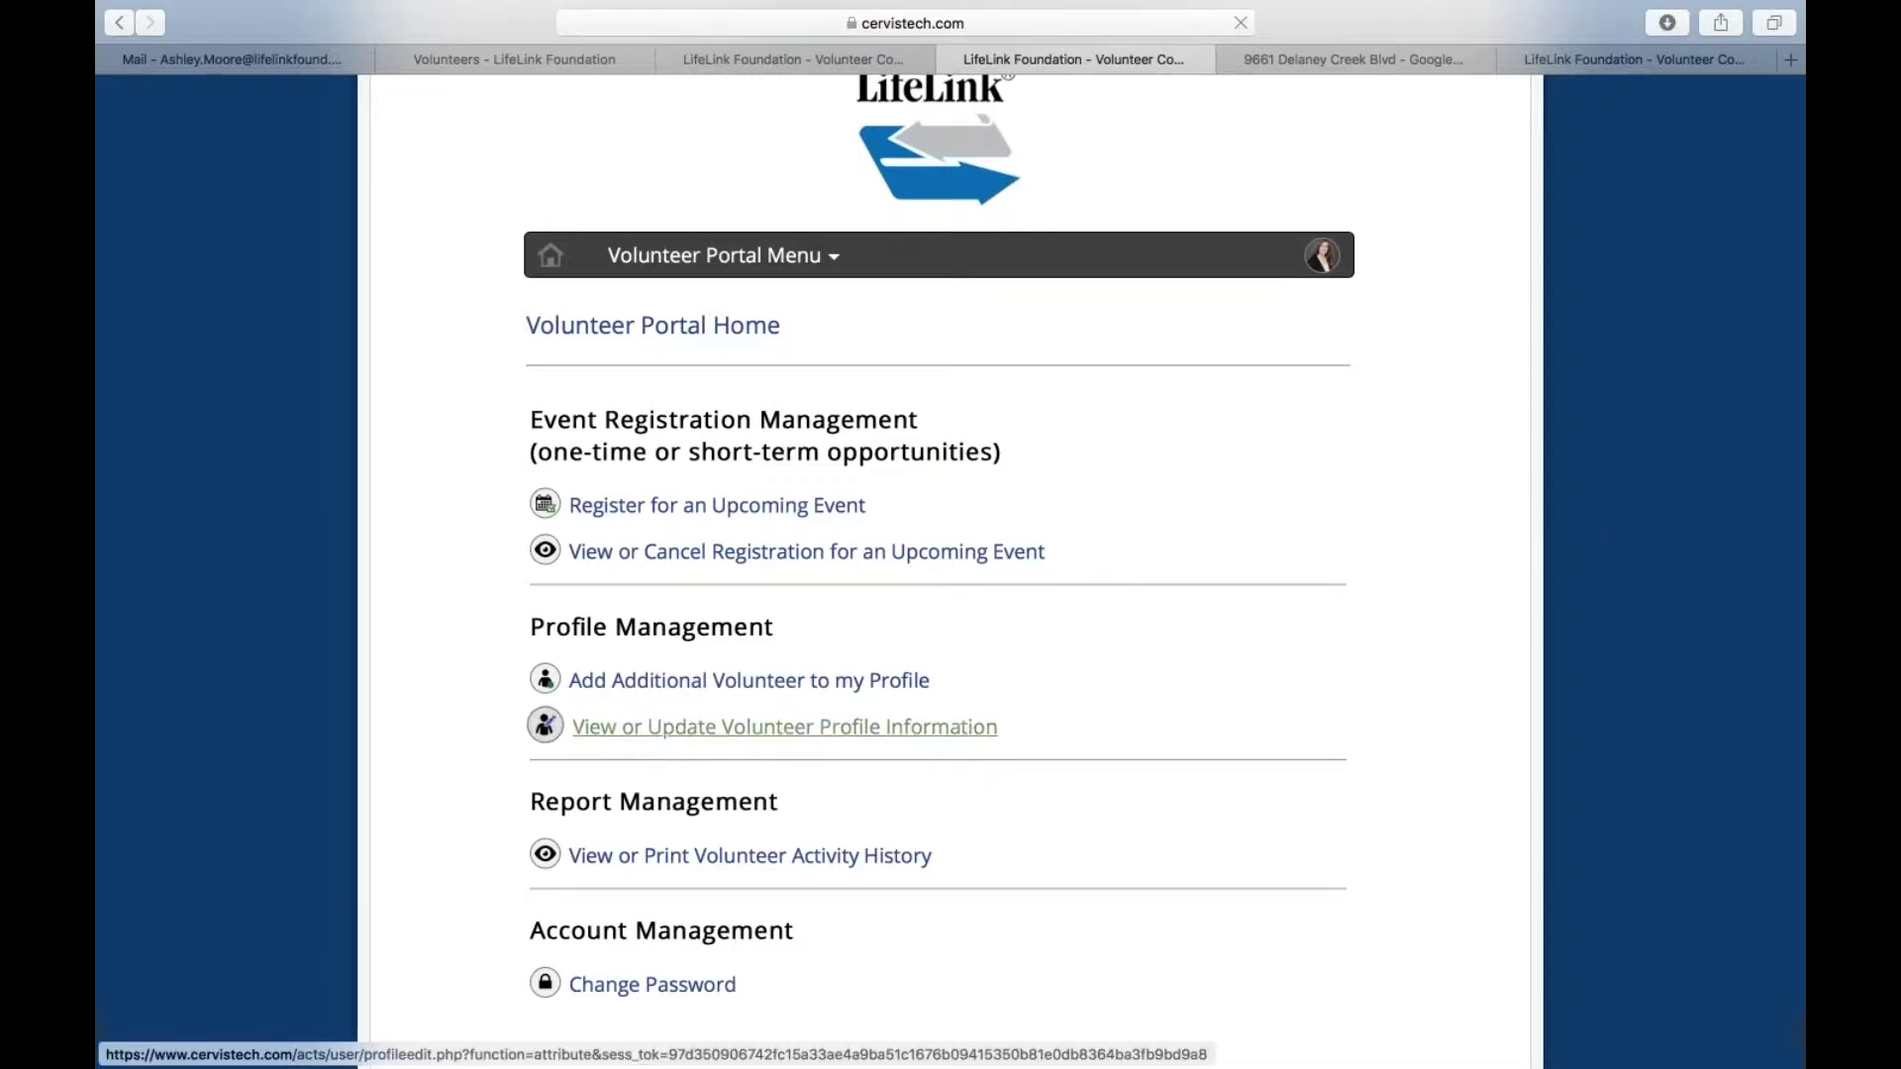
pyautogui.scroll(-2, 693, 728)
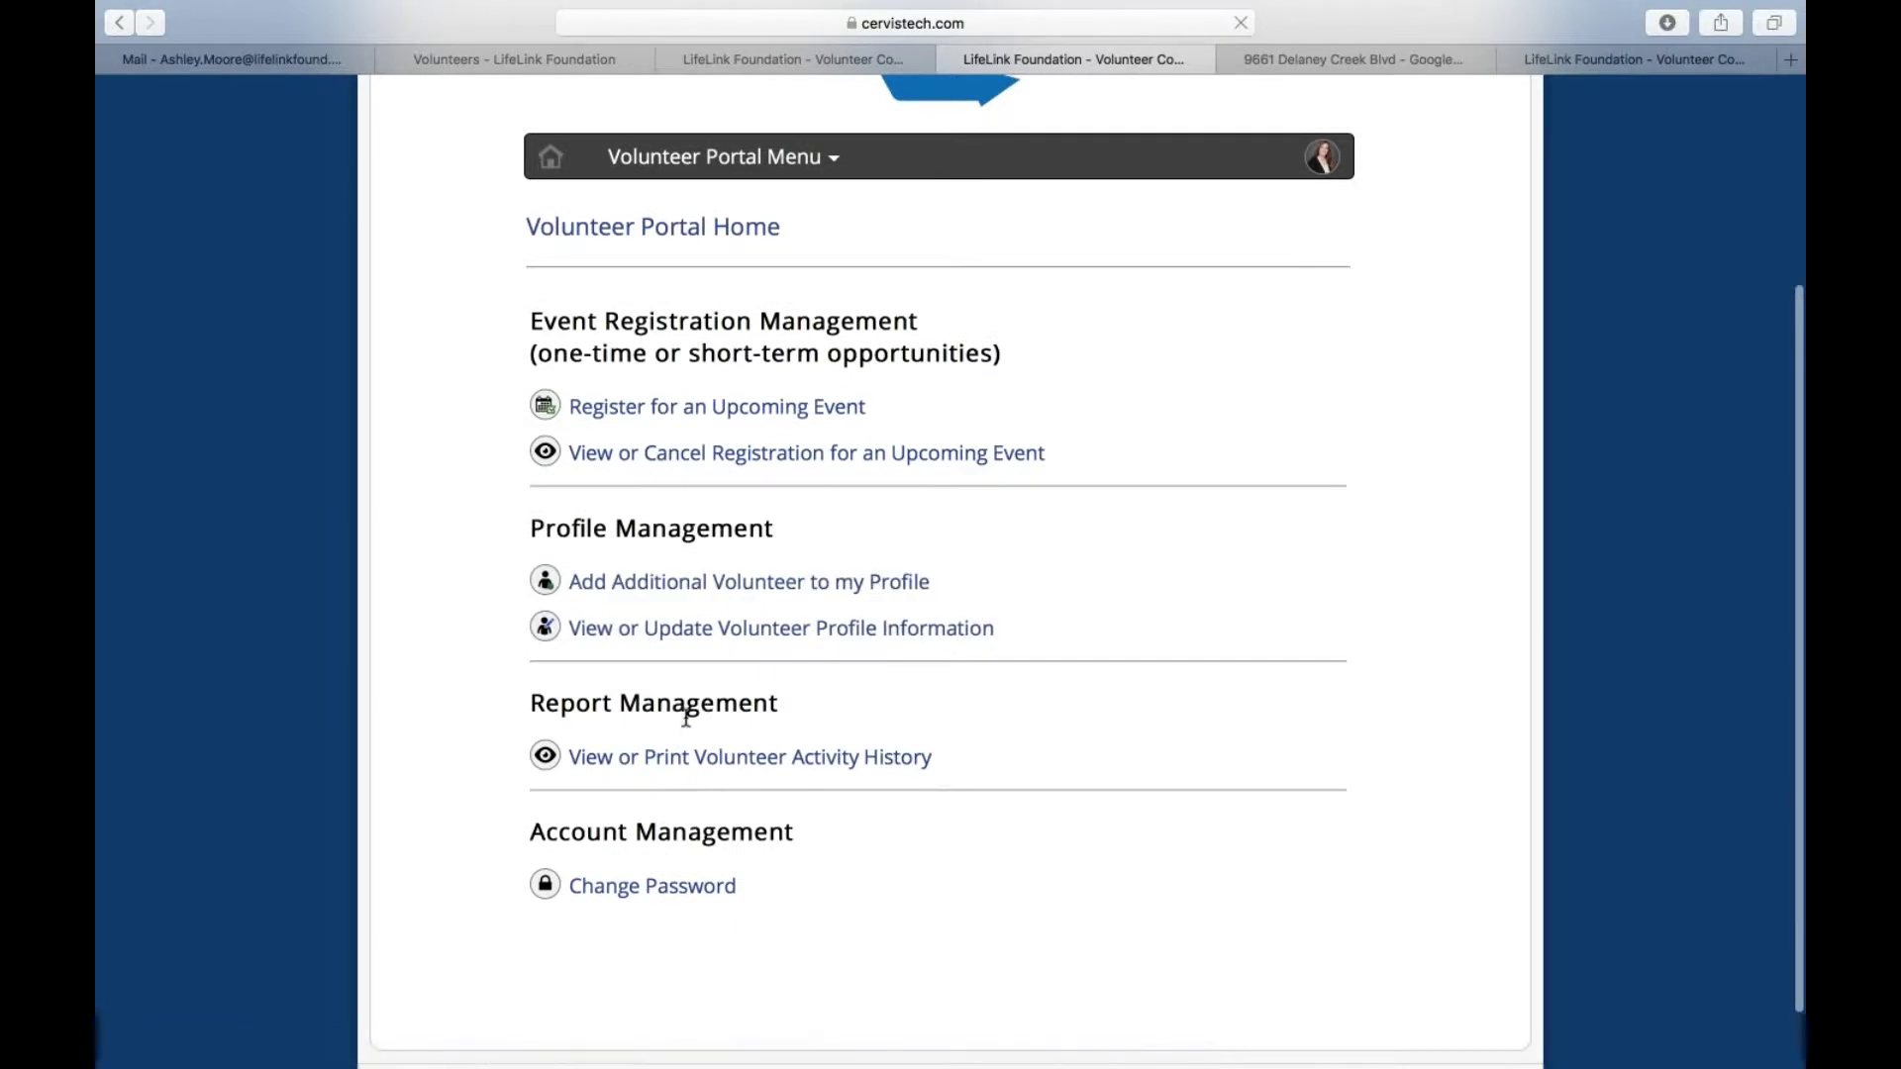
# Filter the Activity History from 01/21/2015 (January 2015 start) to November 19, 2020
pyautogui.click(755, 768)
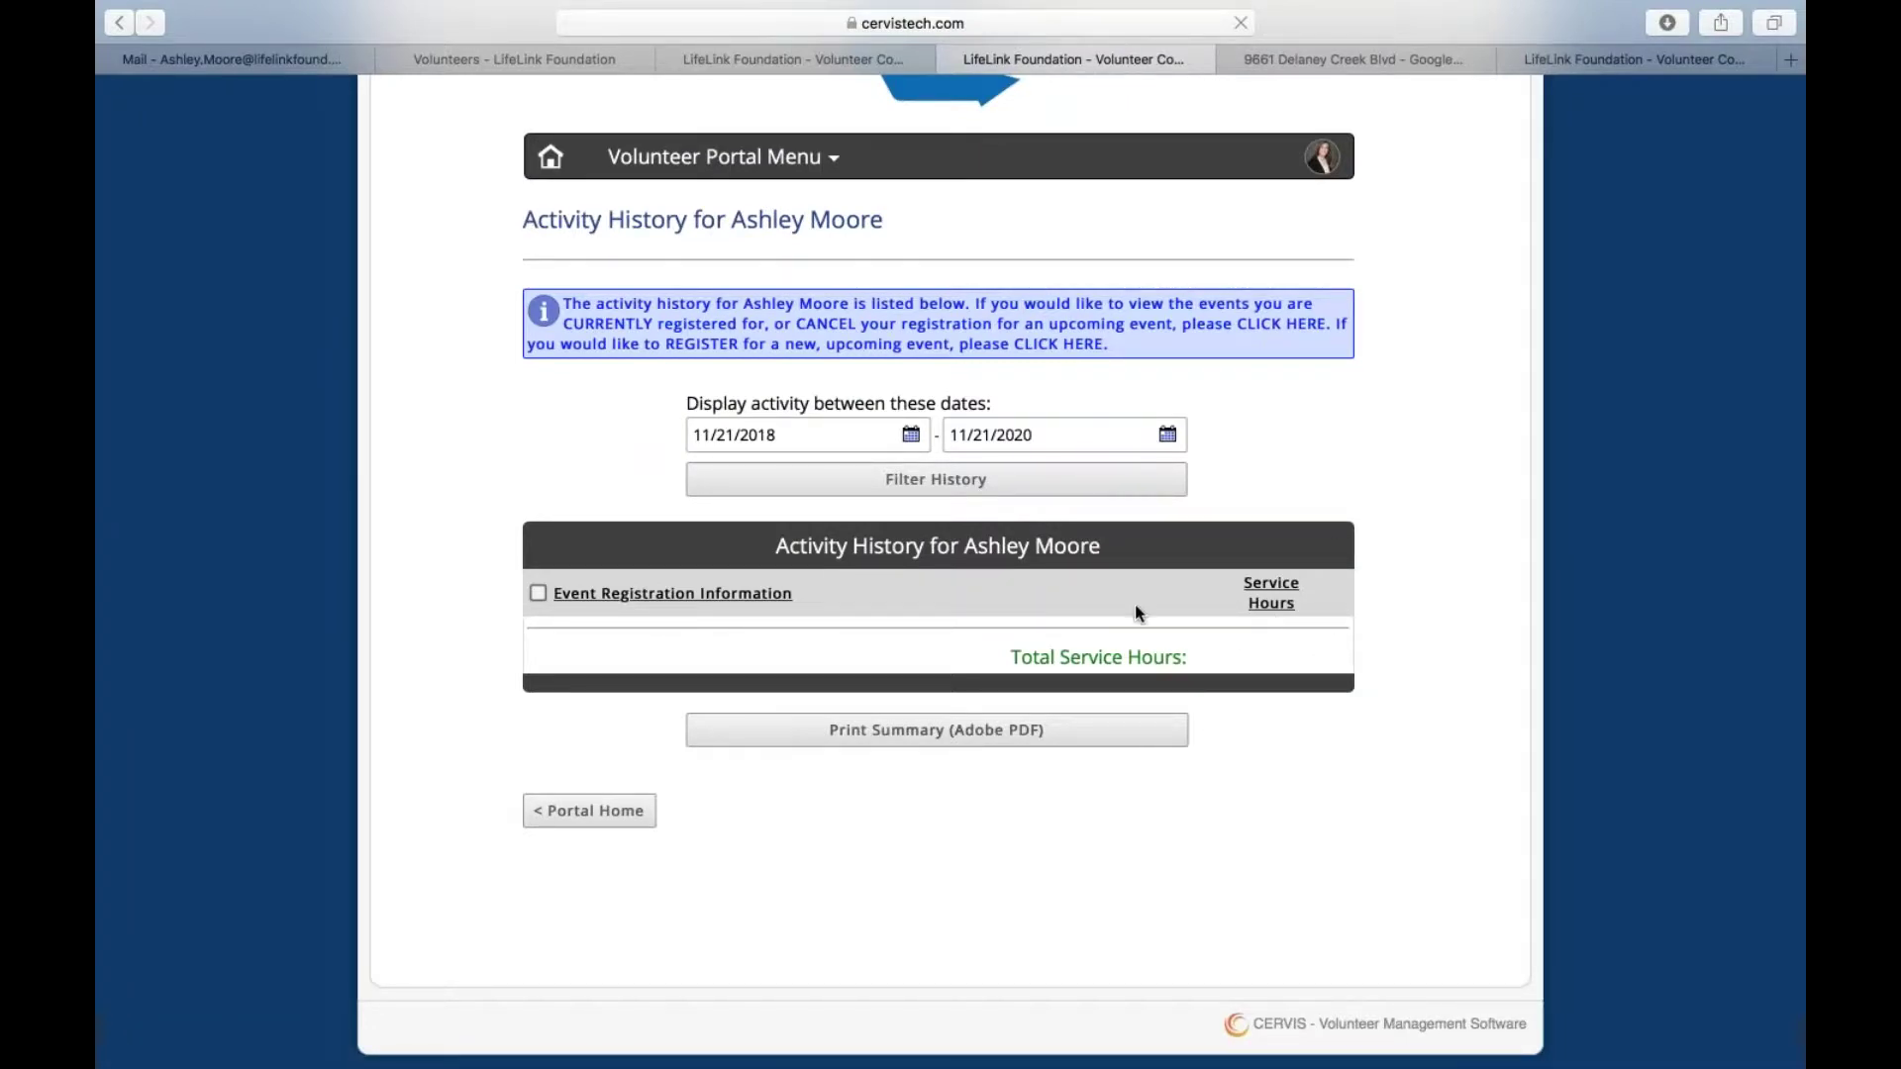
pyautogui.click(901, 436)
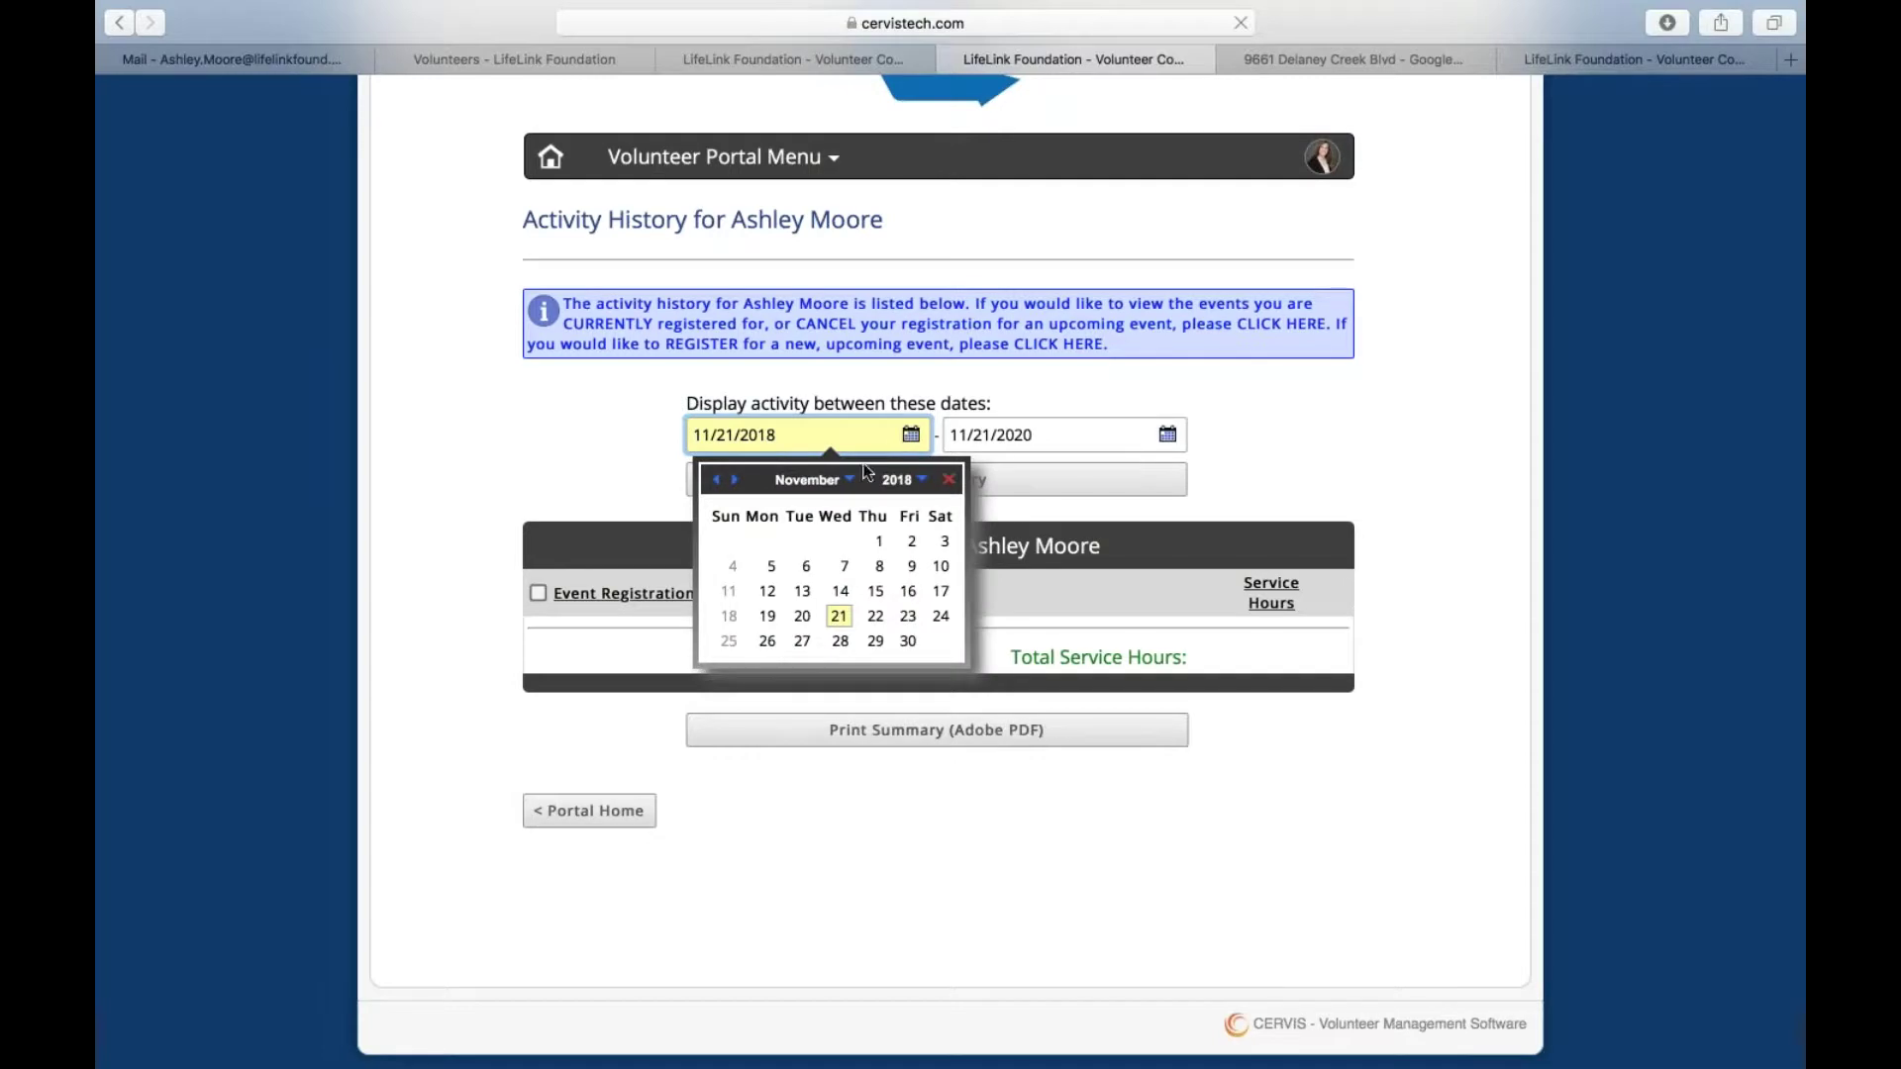
pyautogui.click(830, 482)
pyautogui.click(804, 487)
pyautogui.click(894, 480)
pyautogui.click(868, 504)
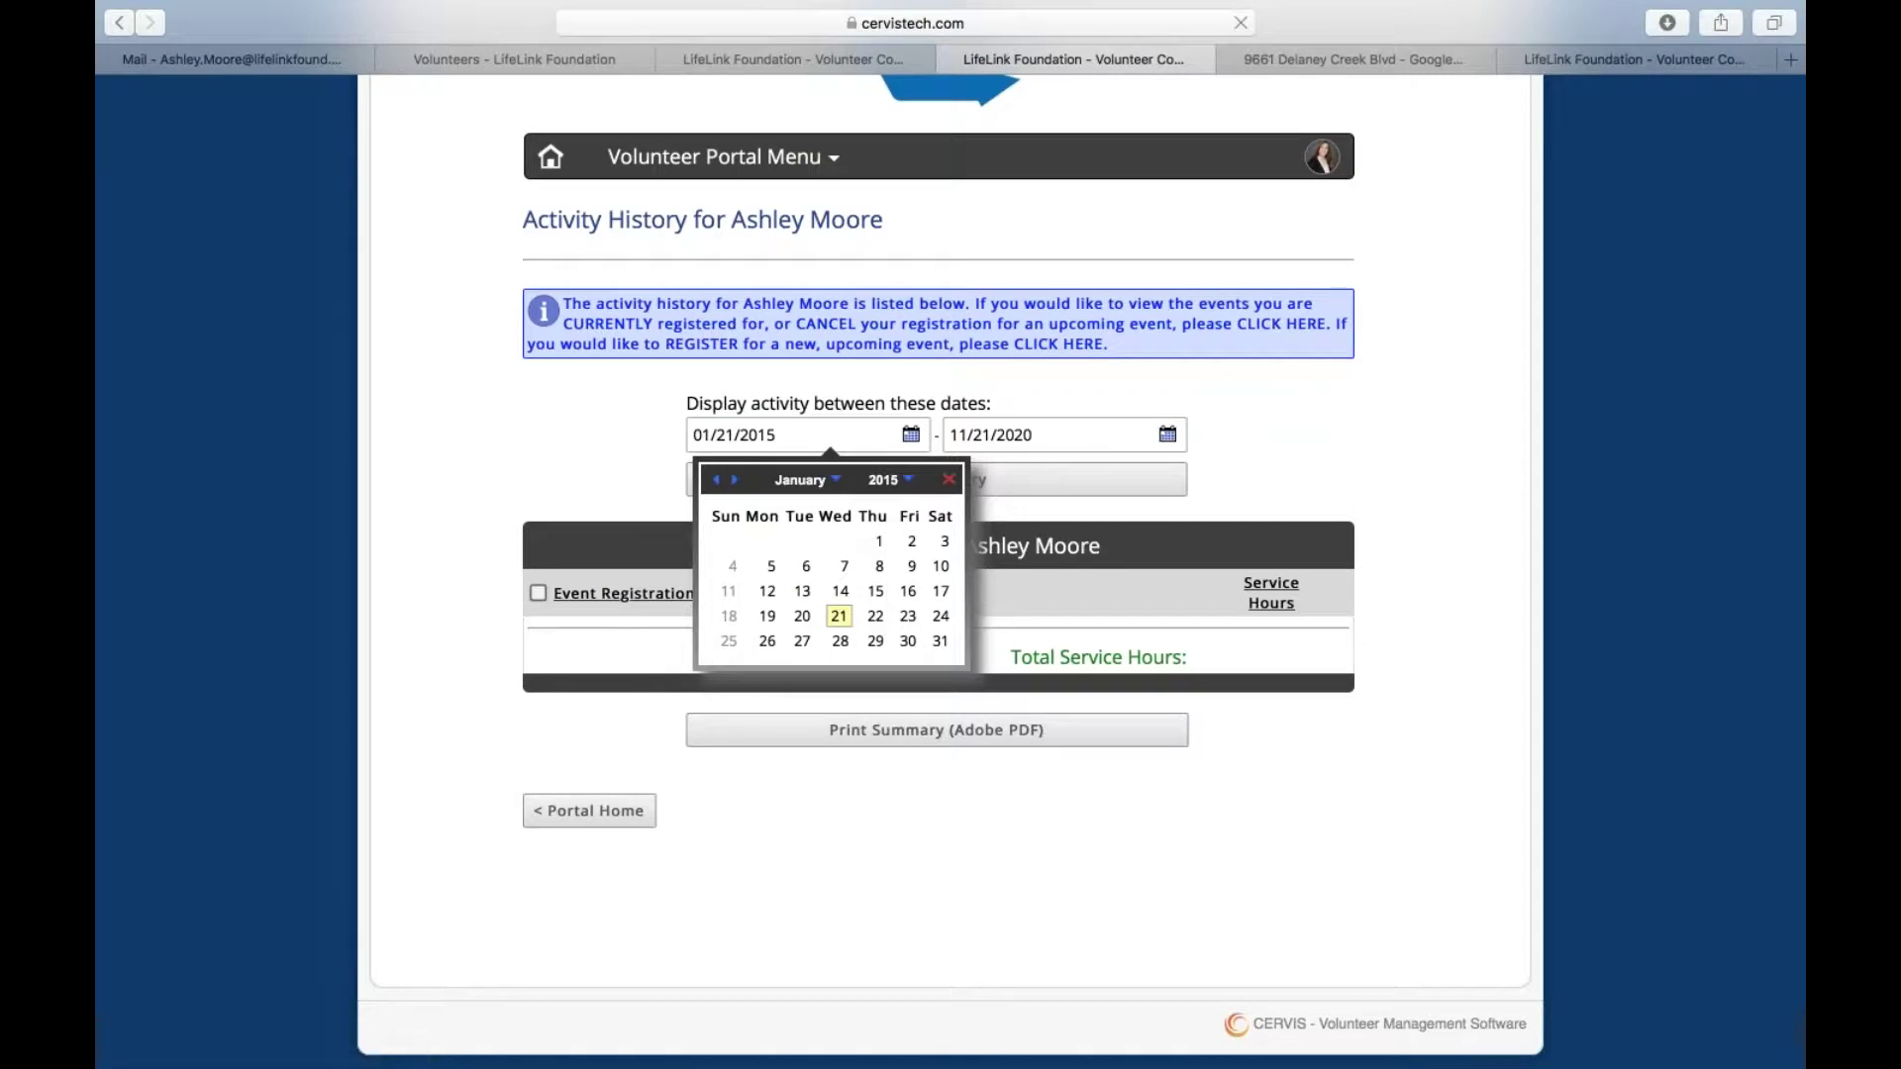
pyautogui.click(1147, 433)
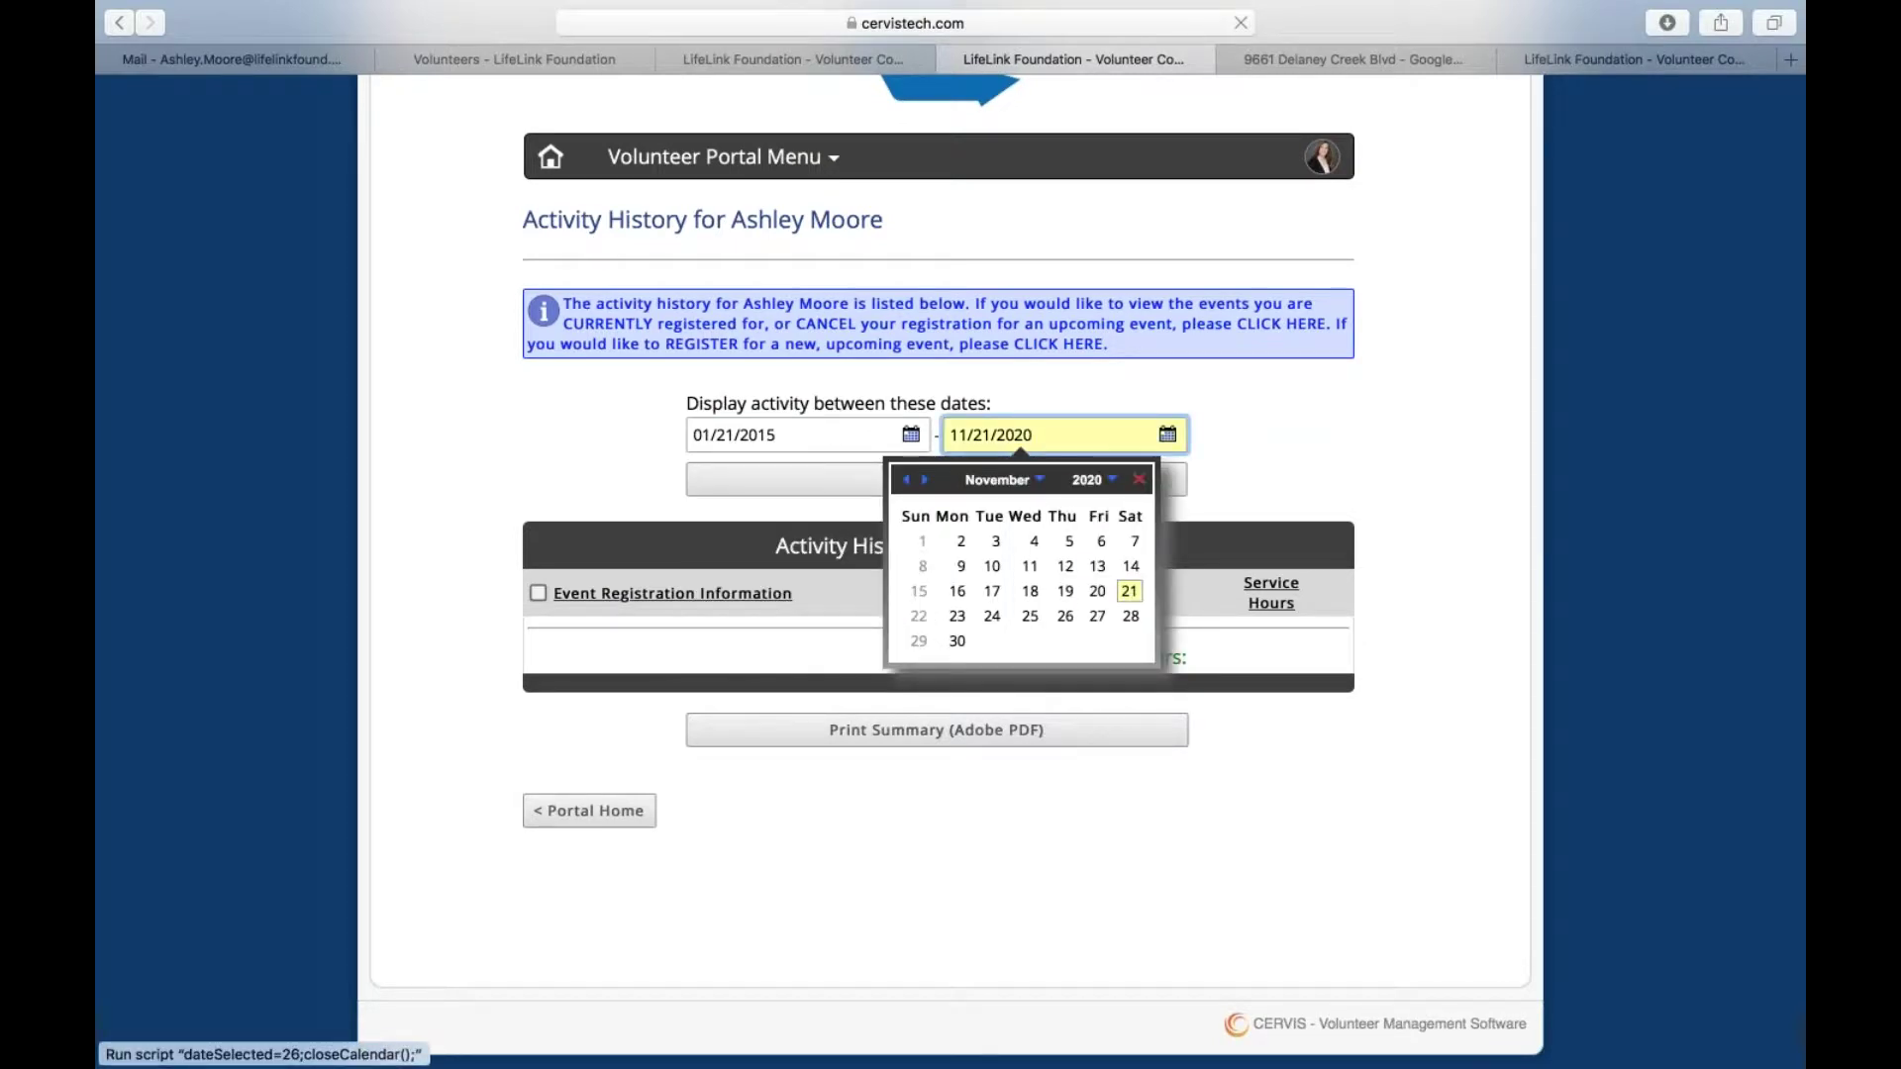
pyautogui.click(1067, 593)
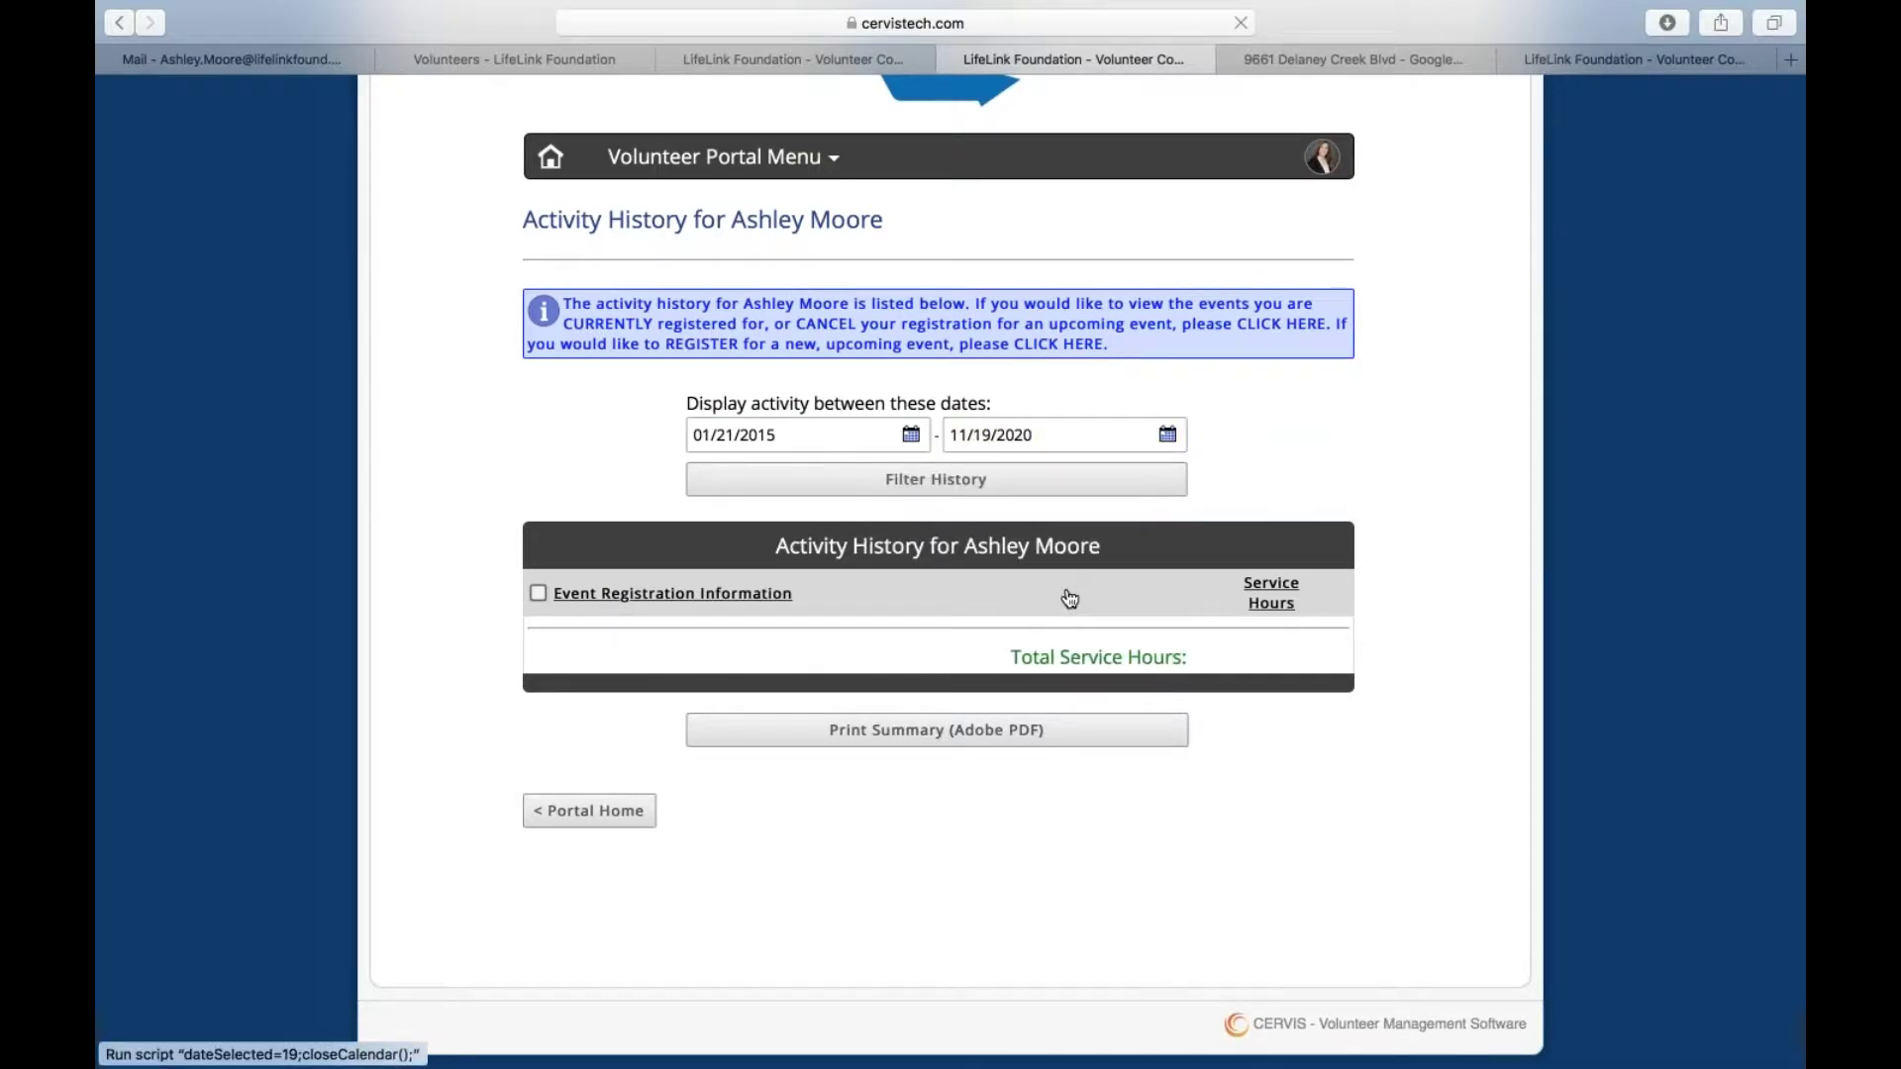
pyautogui.click(985, 487)
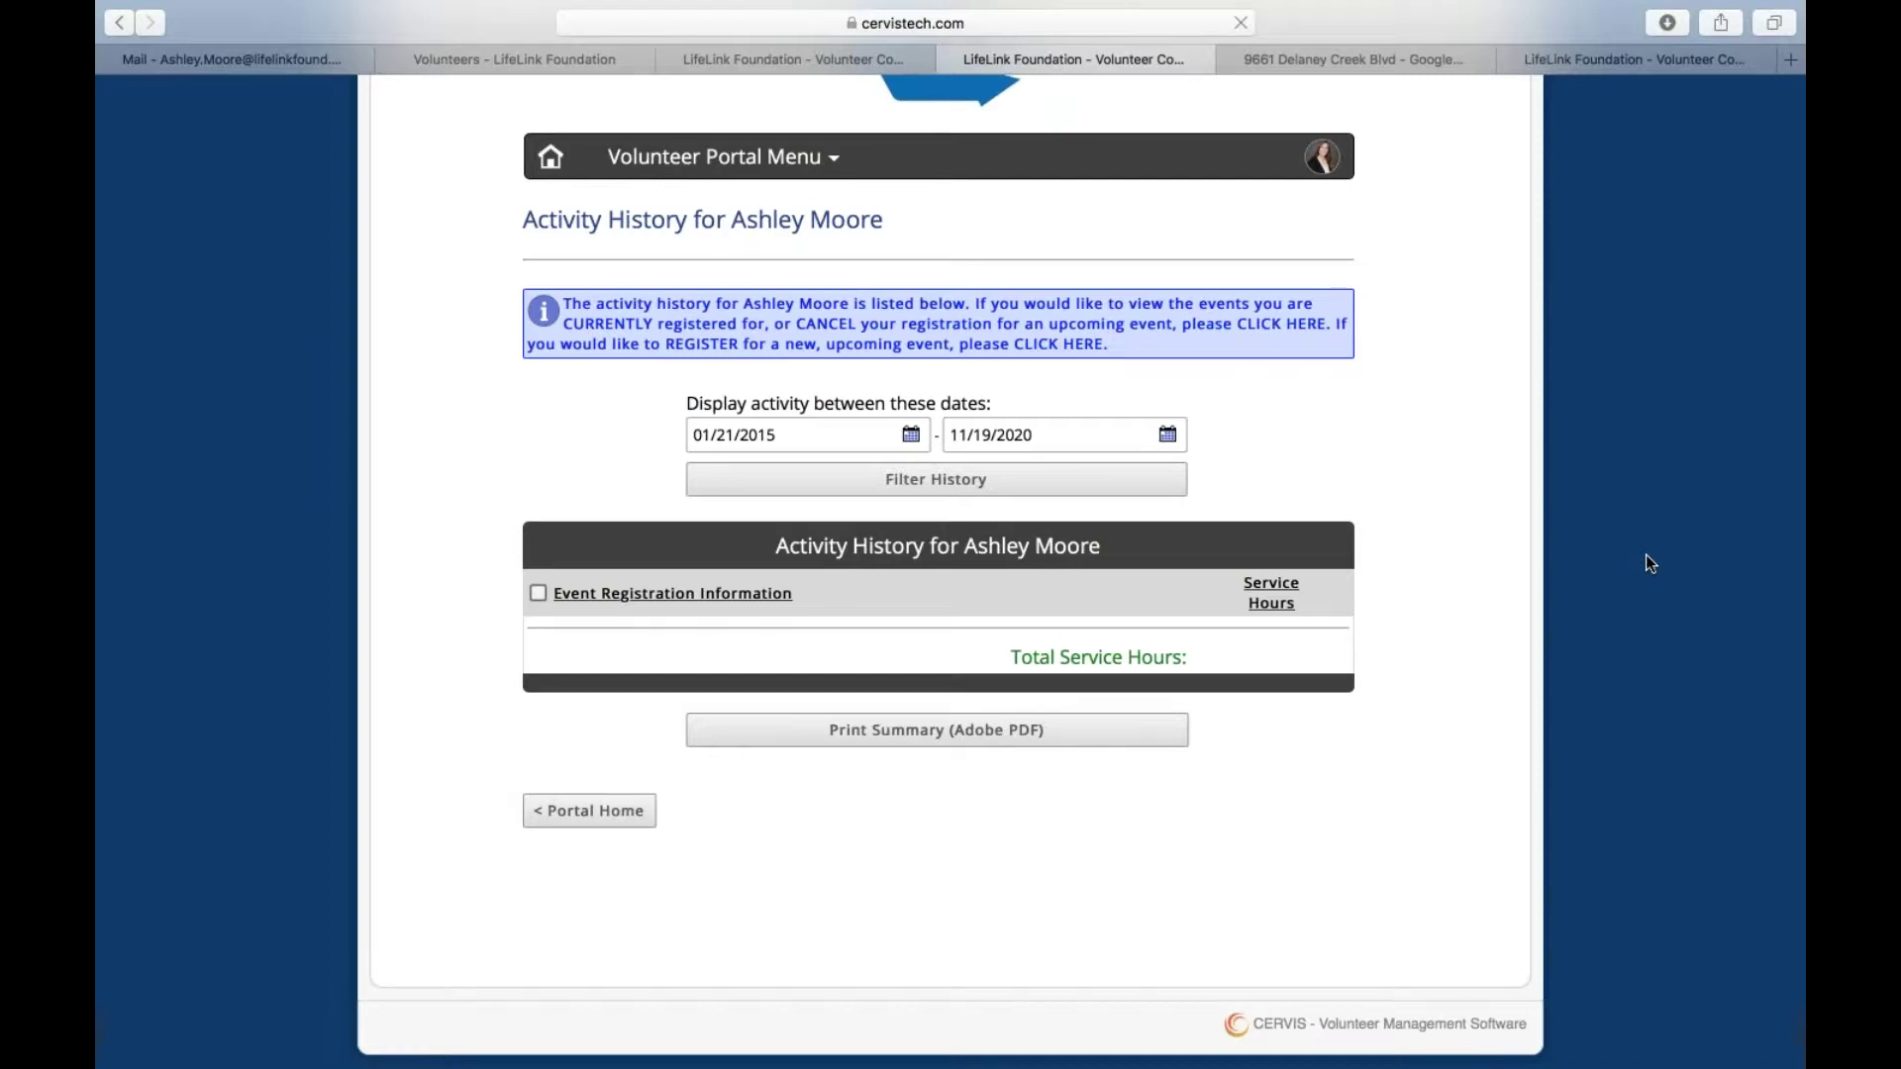
pyautogui.scroll(-1, 950, 748)
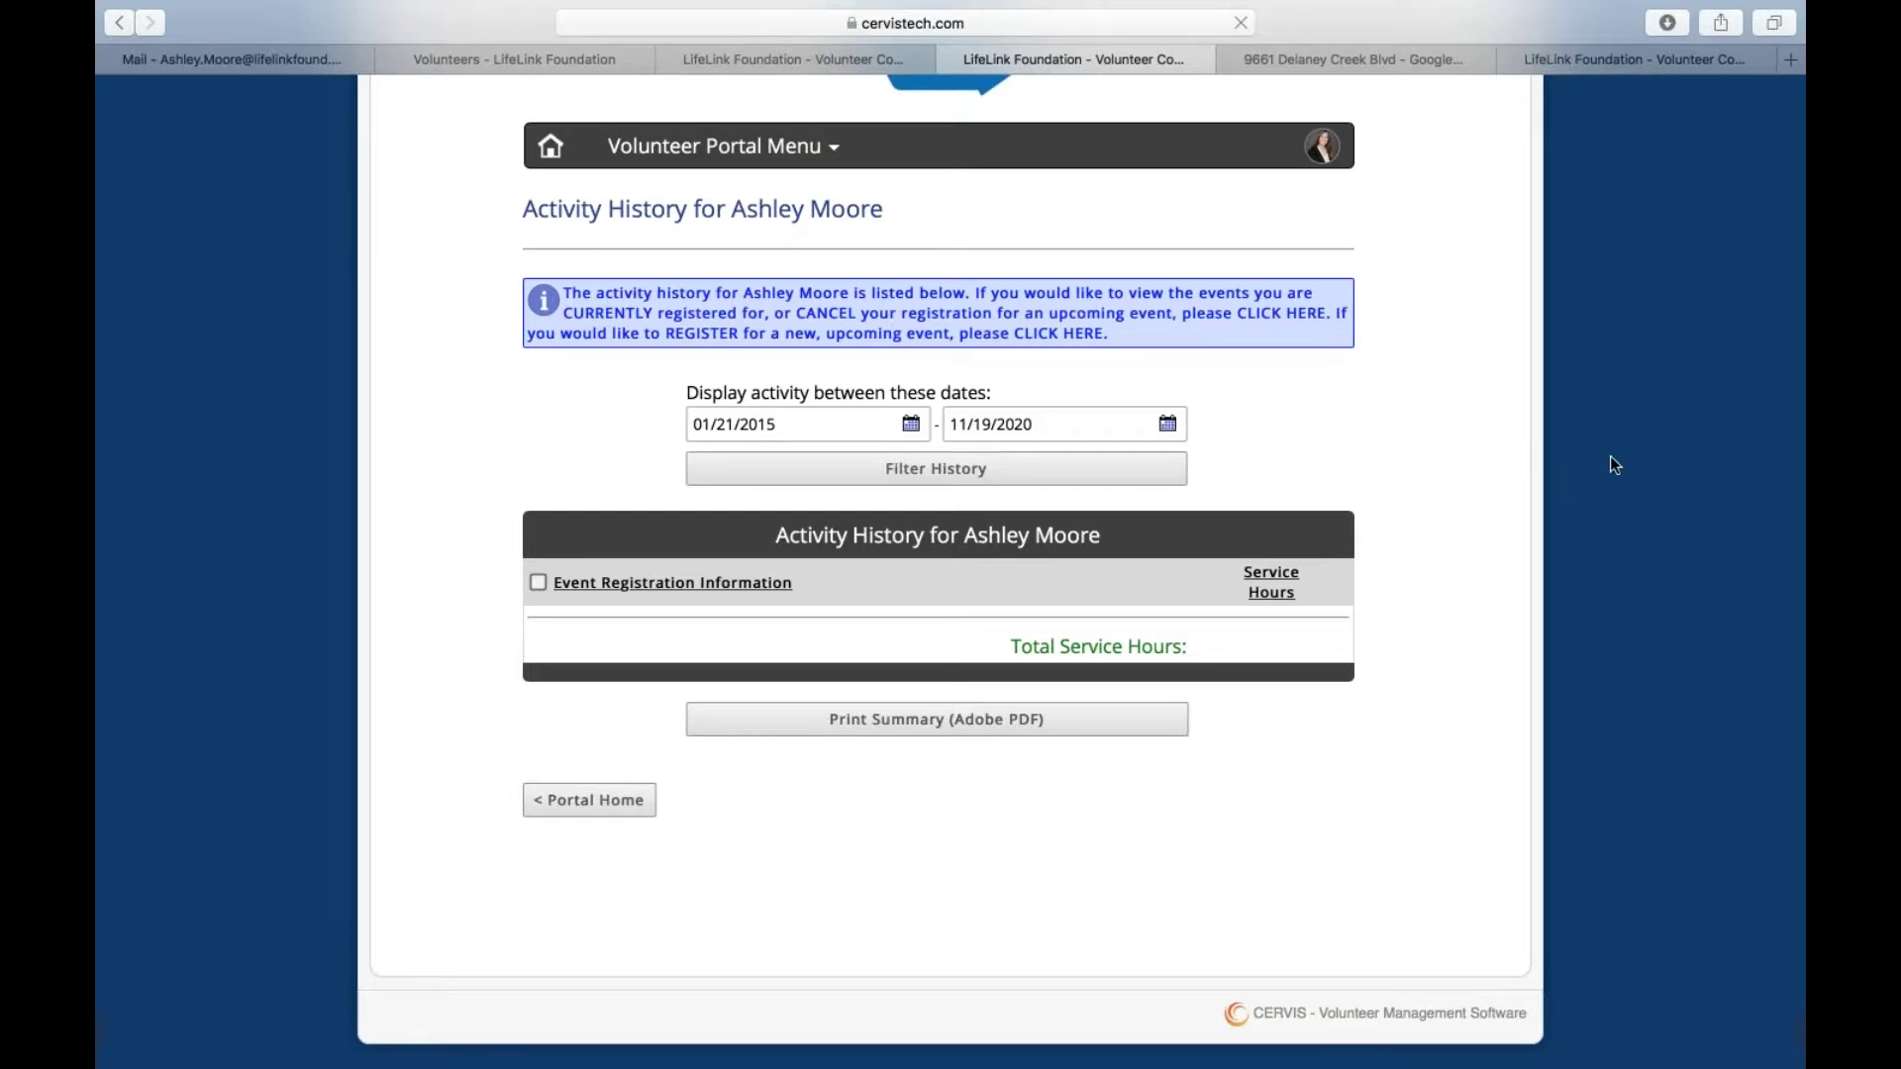
# Leave the activity history for the Volunteer Portal Home page and view its top
pyautogui.click(594, 801)
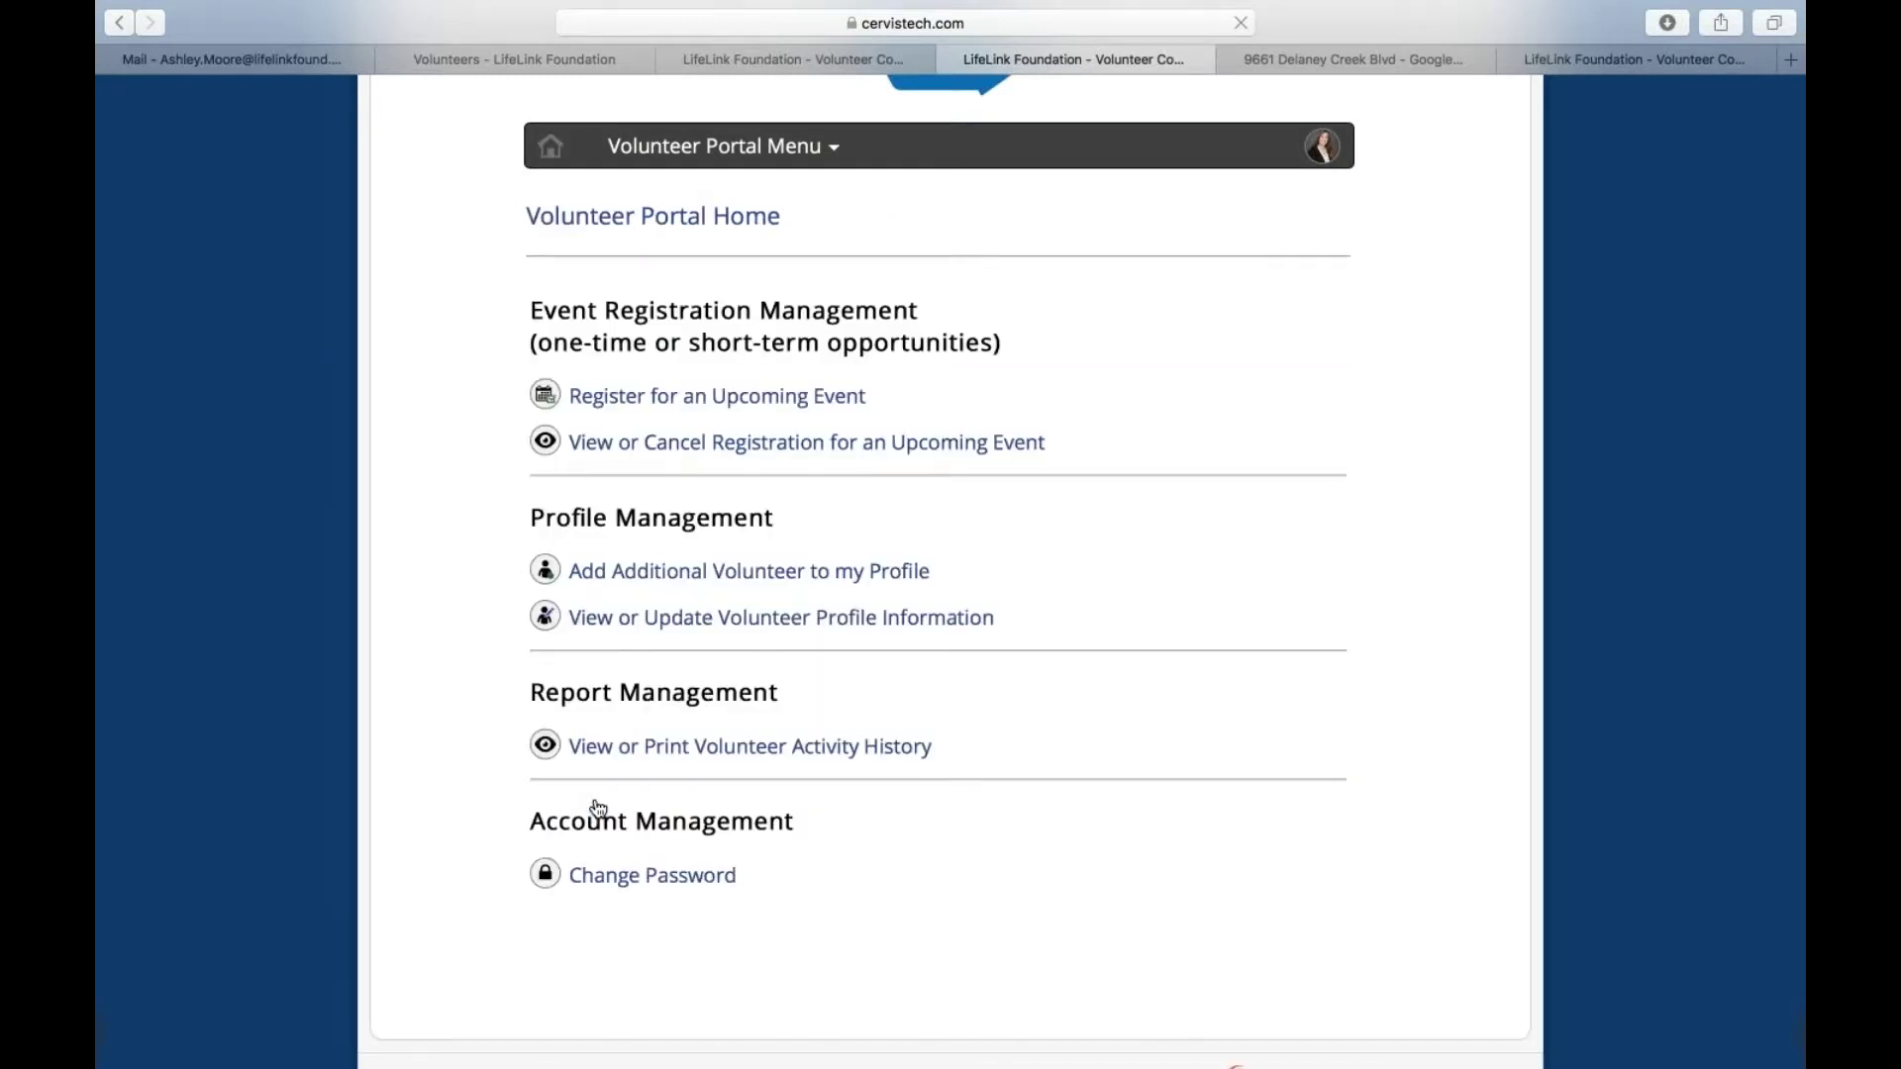
pyautogui.scroll(1, 1101, 538)
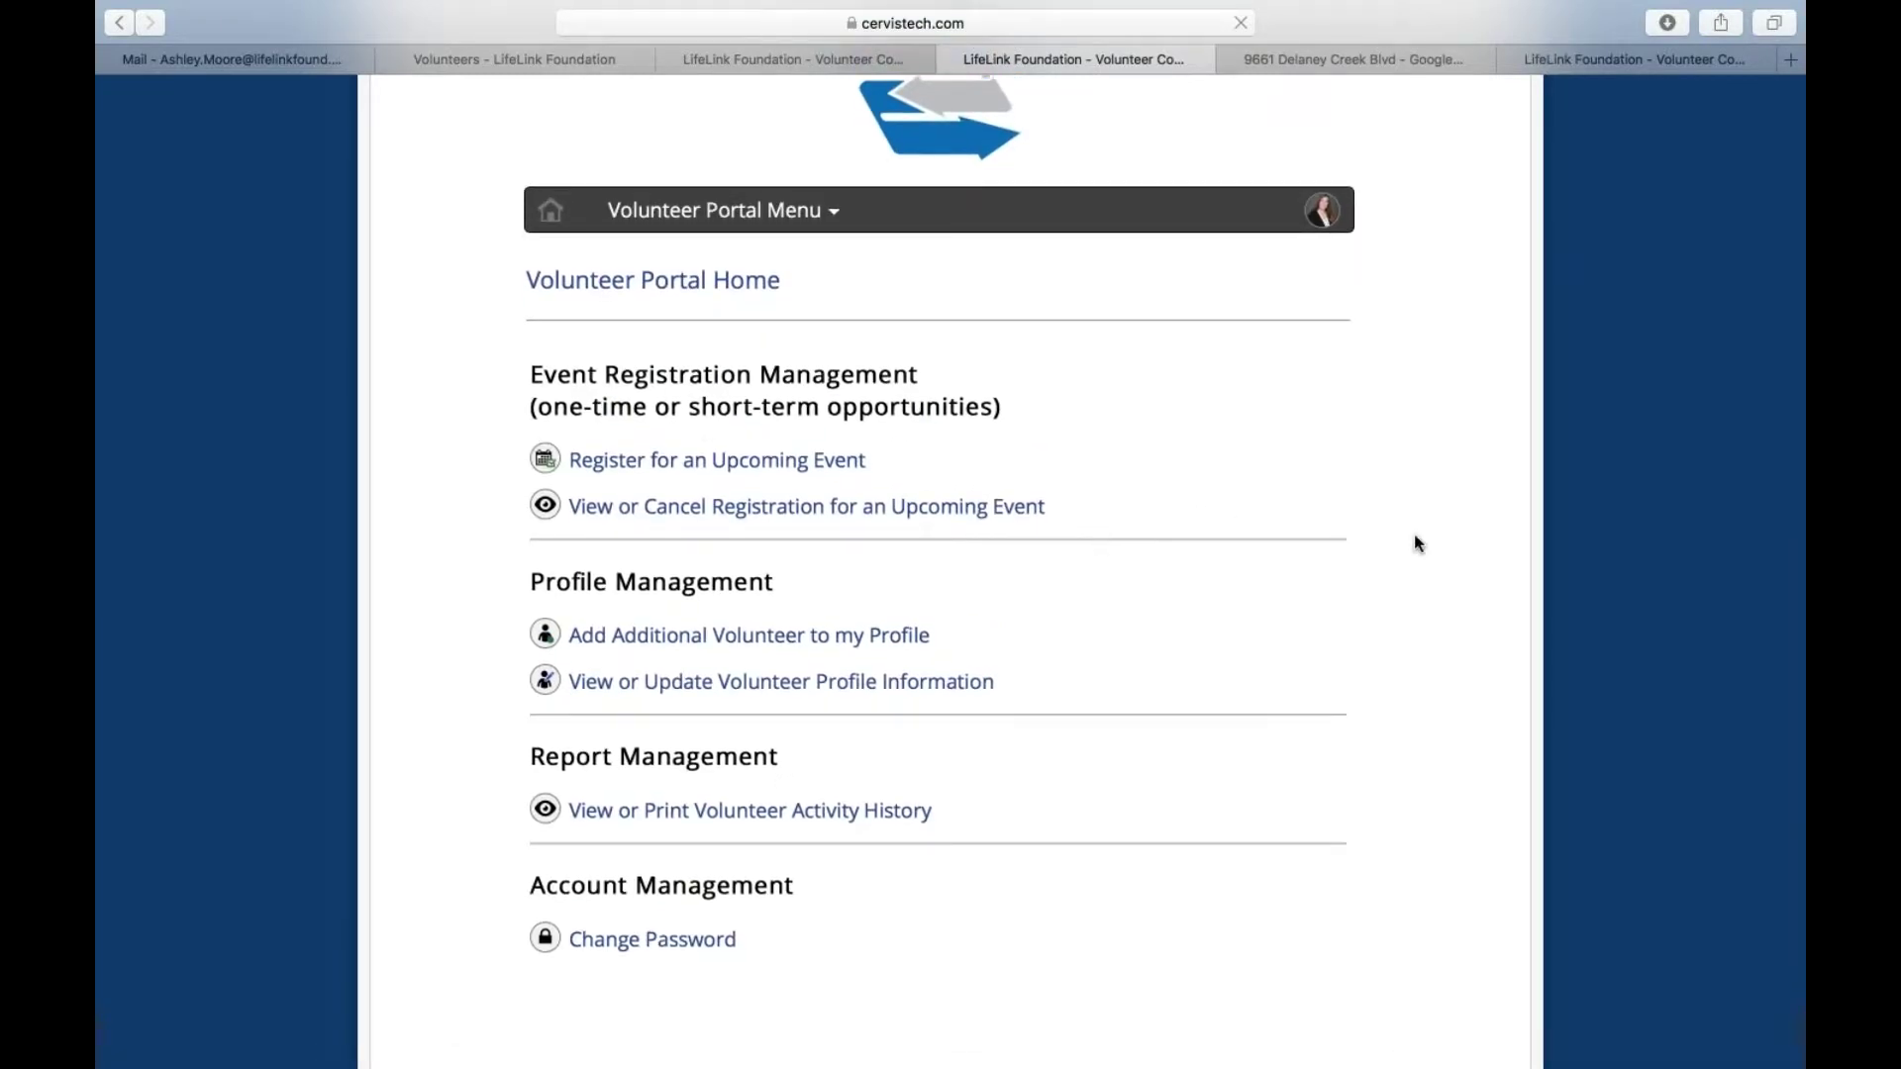
# Open Register for an Upcoming Event, expand the event search filters, and browse the Step 2 event list
pyautogui.click(656, 462)
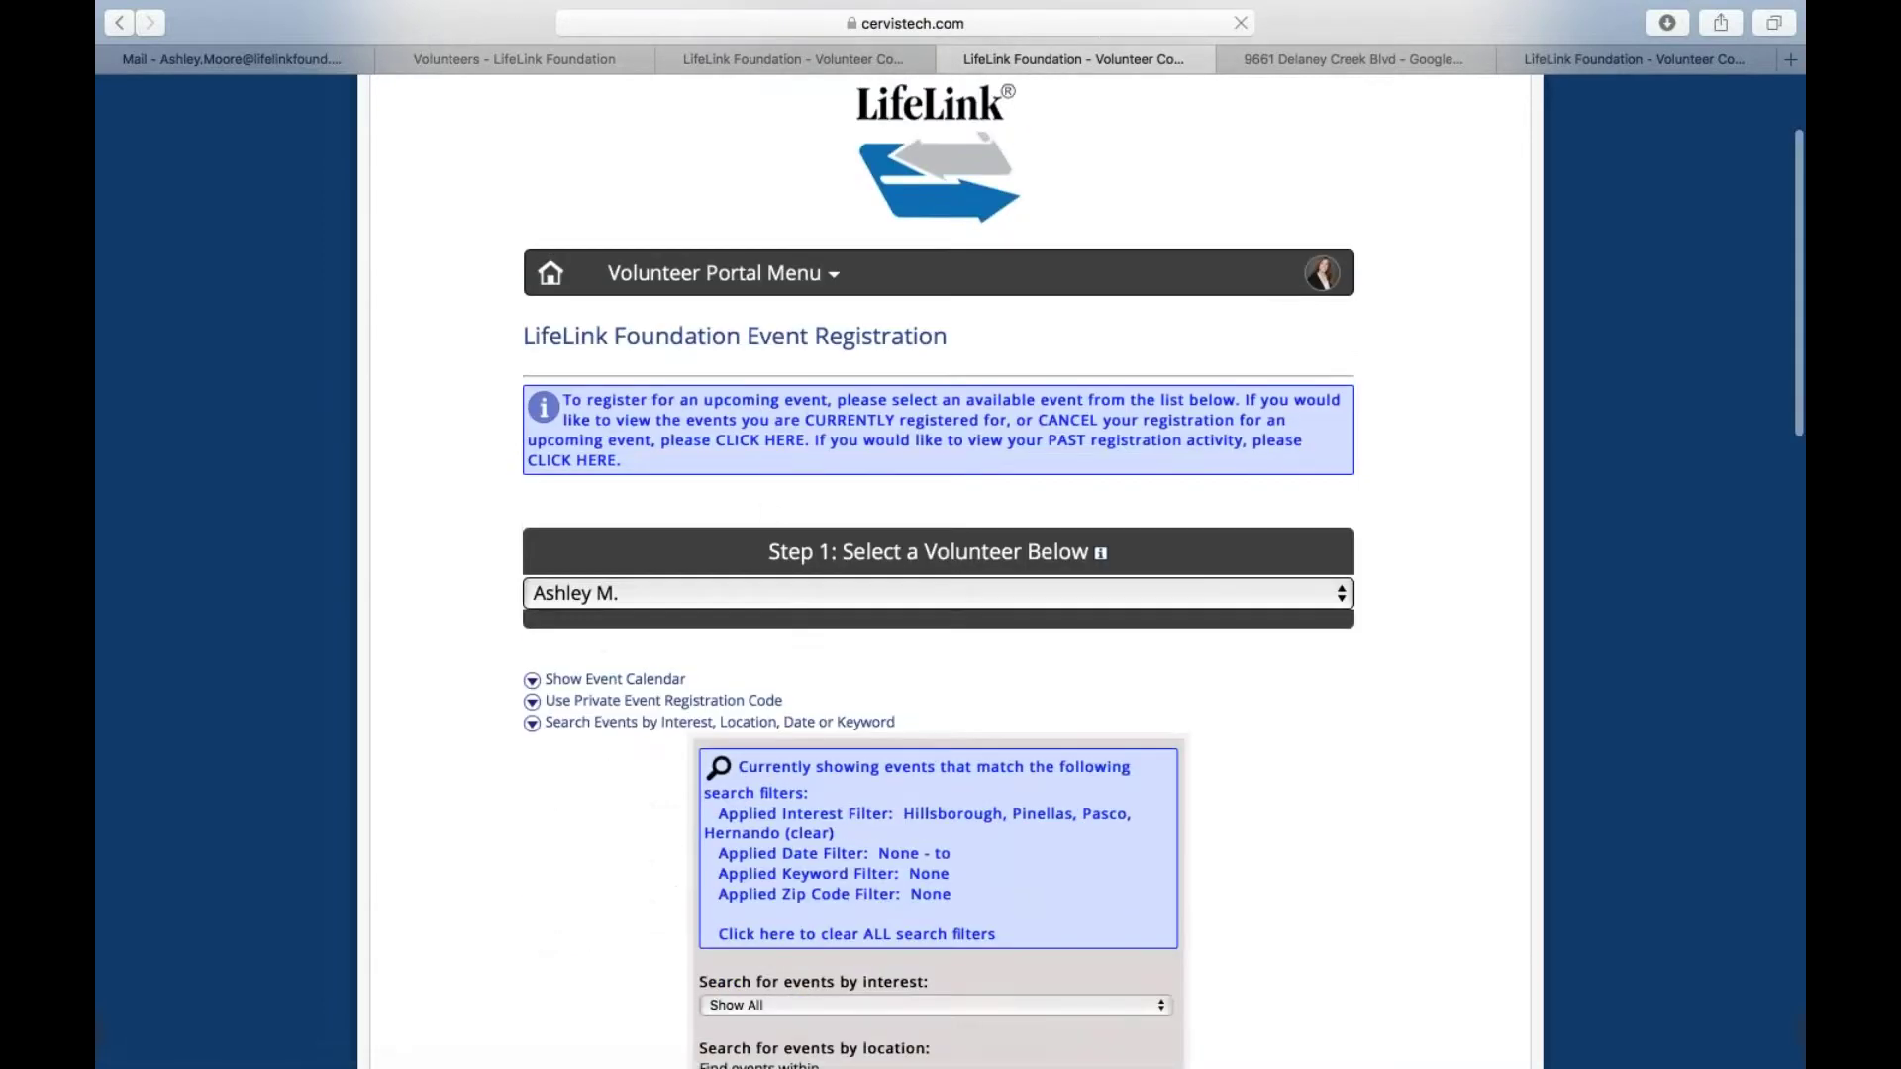
pyautogui.scroll(-3, 657, 463)
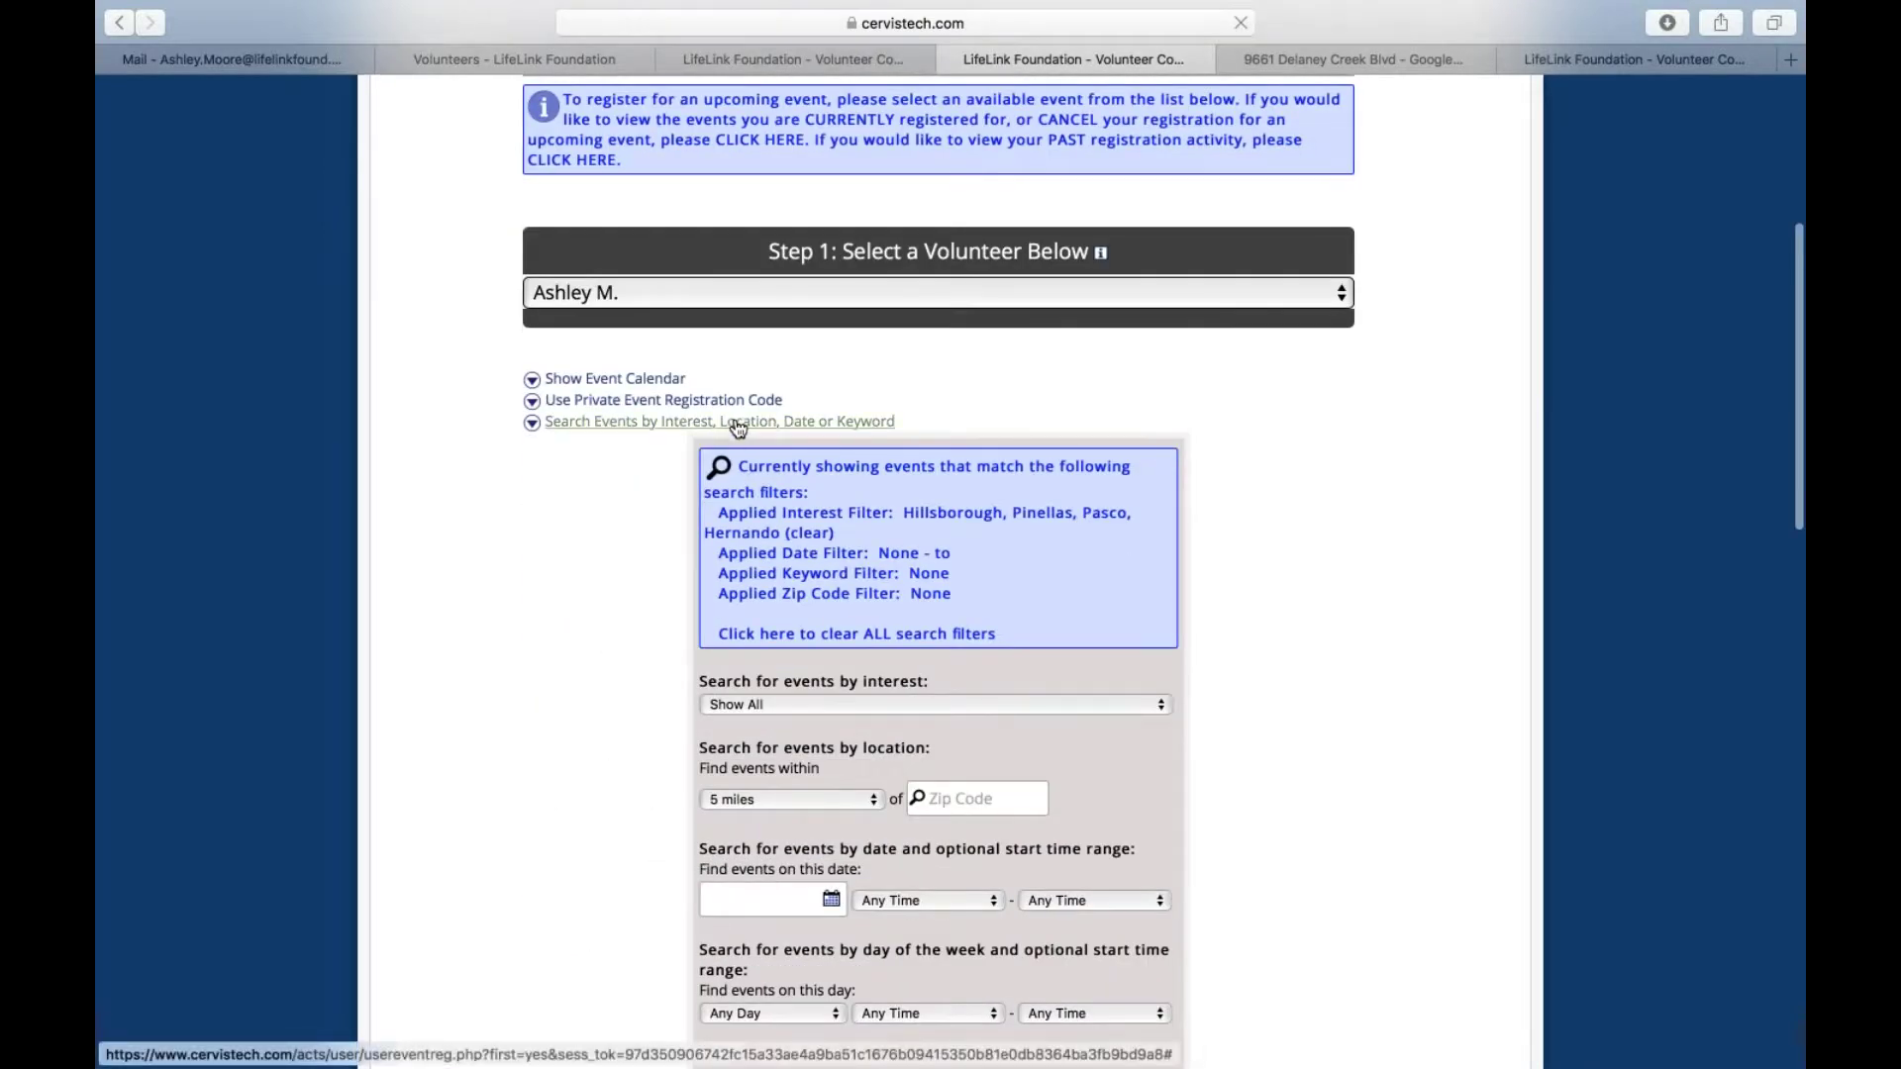
pyautogui.click(737, 426)
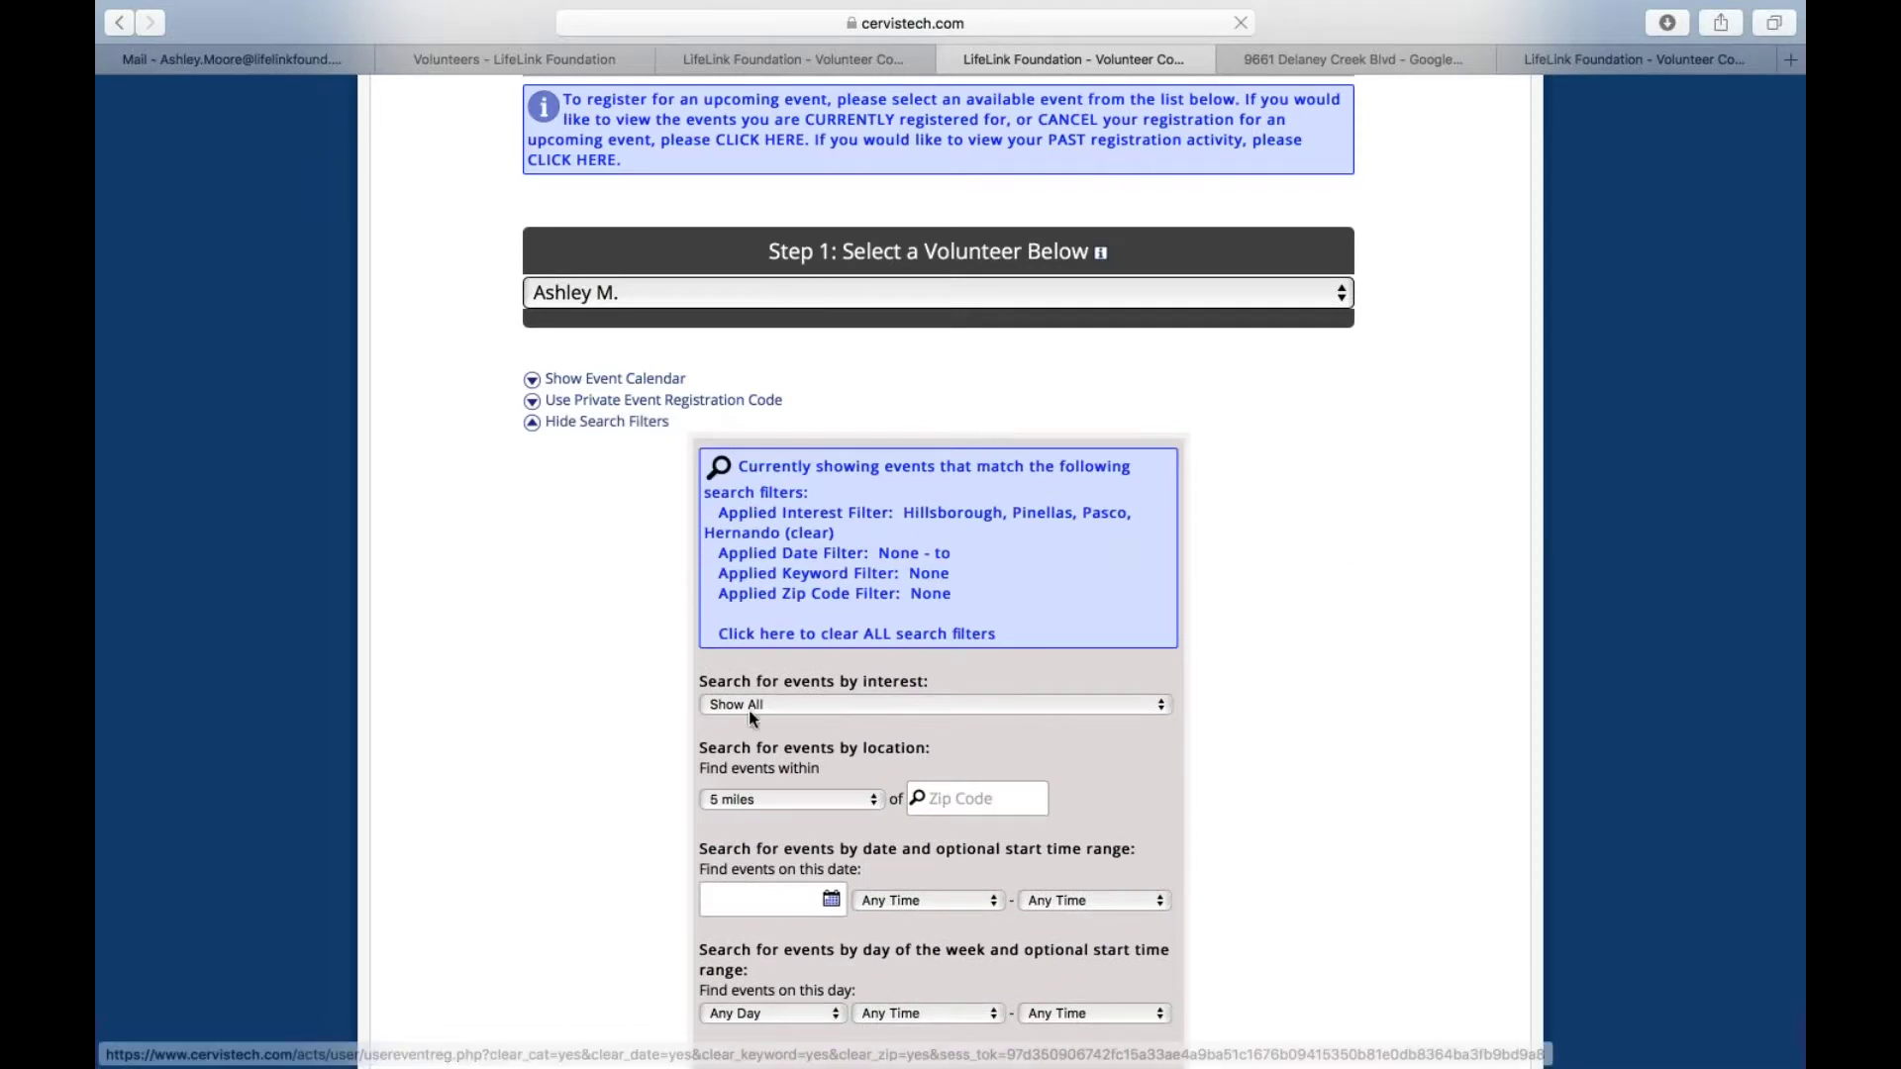
pyautogui.scroll(-9, 826, 705)
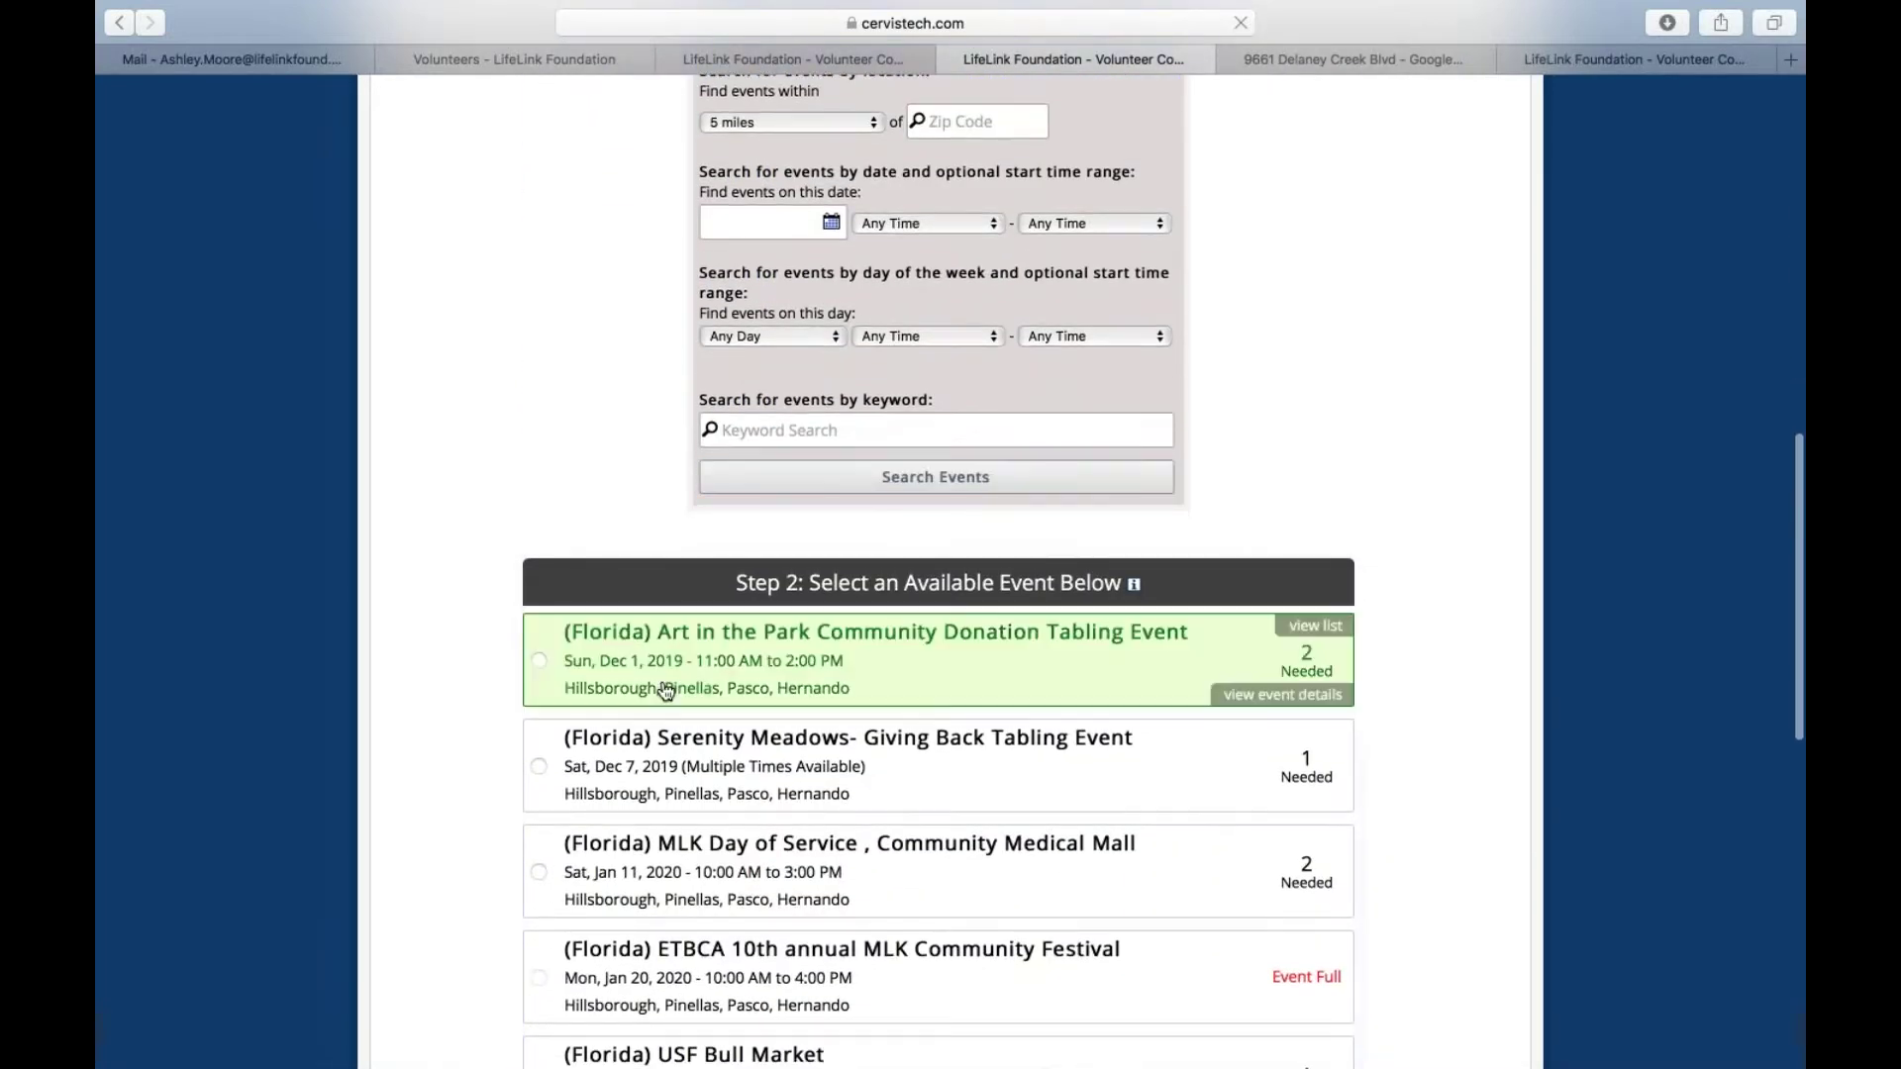
pyautogui.scroll(-9, 662, 884)
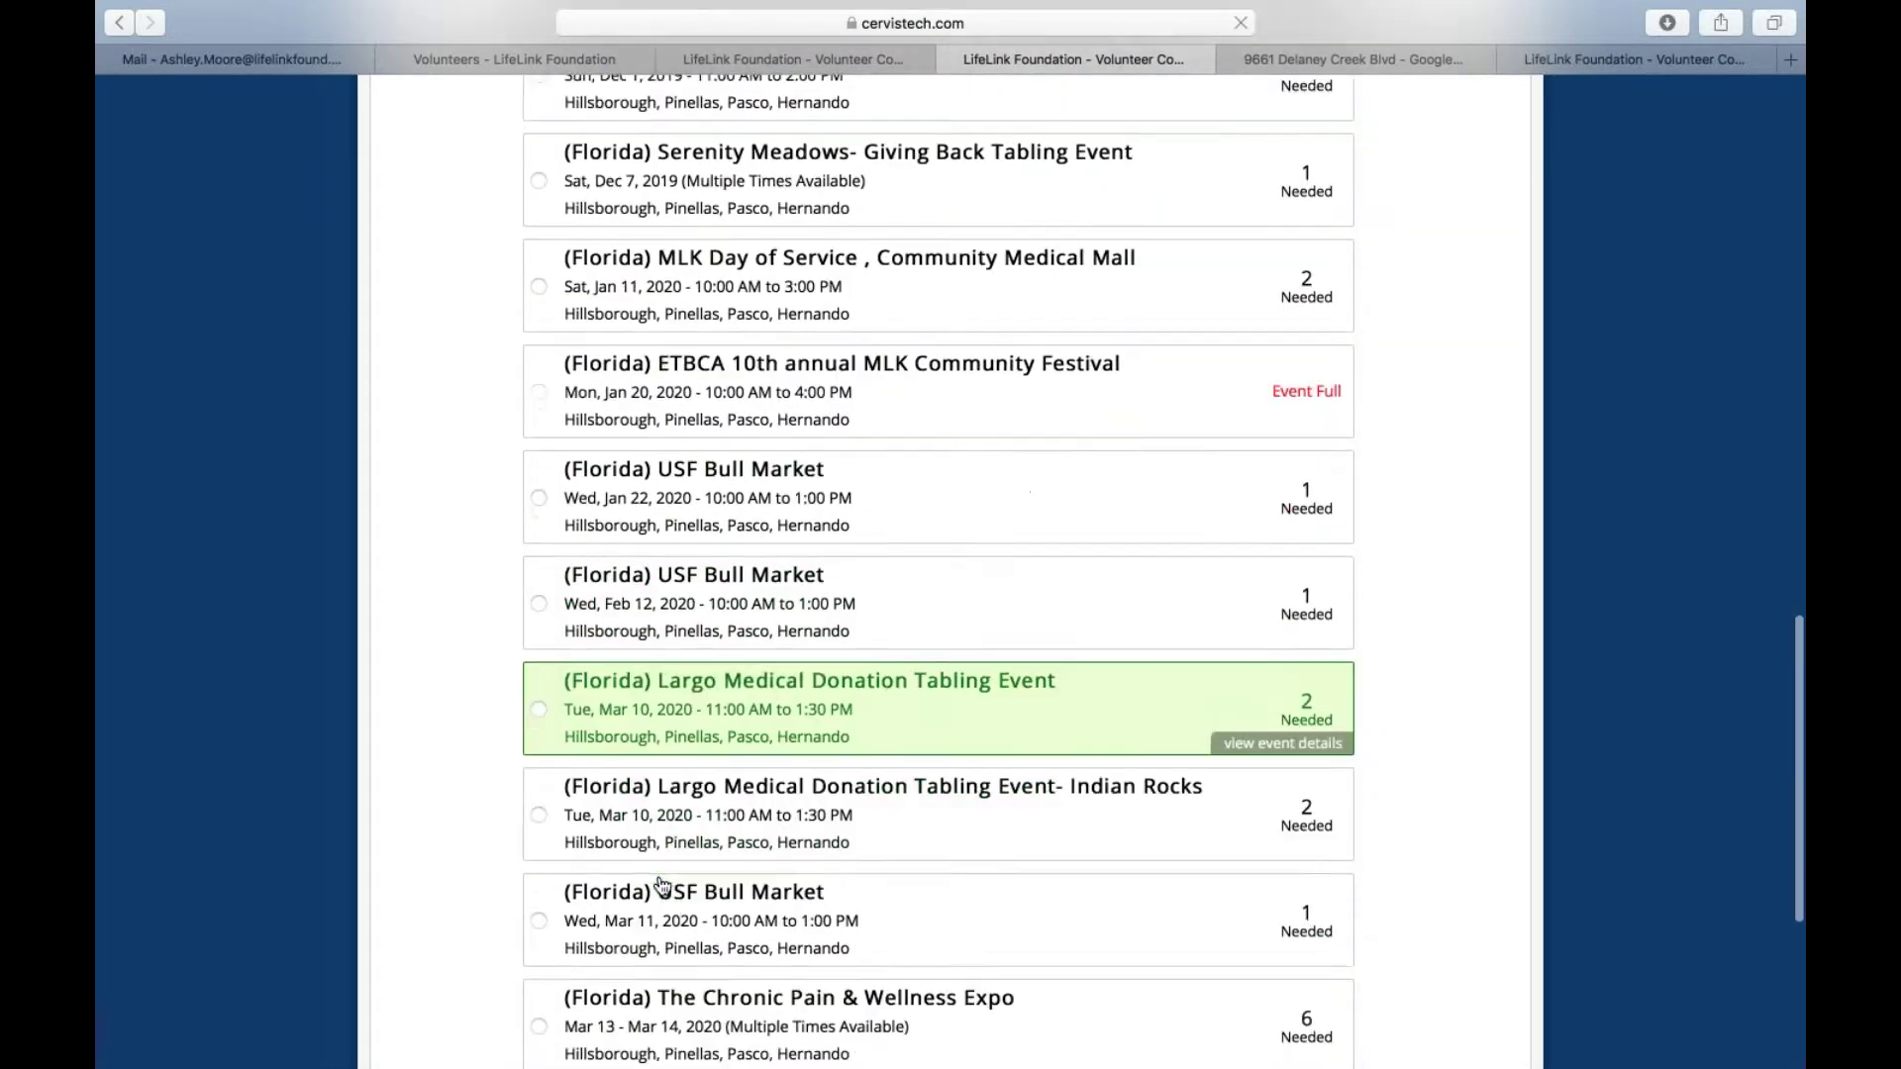
pyautogui.scroll(15, 661, 884)
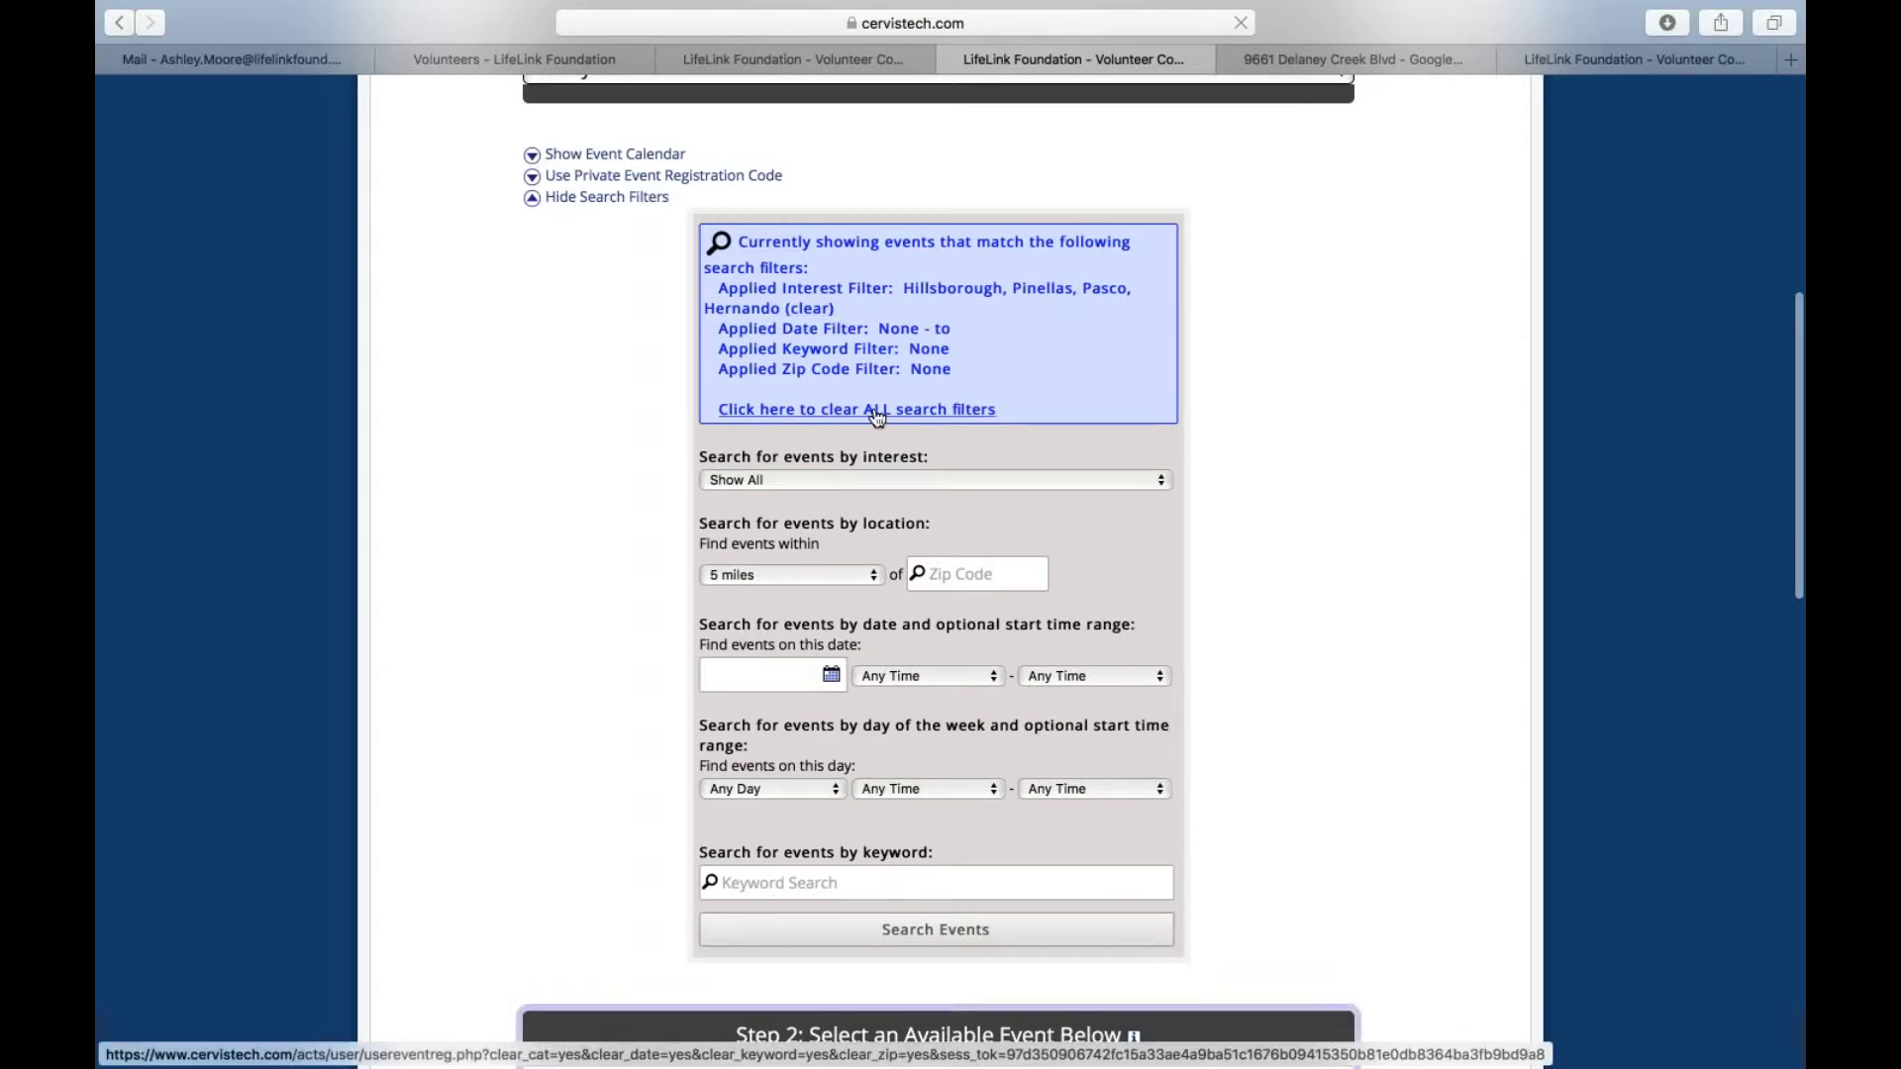
pyautogui.scroll(-12, 331, 658)
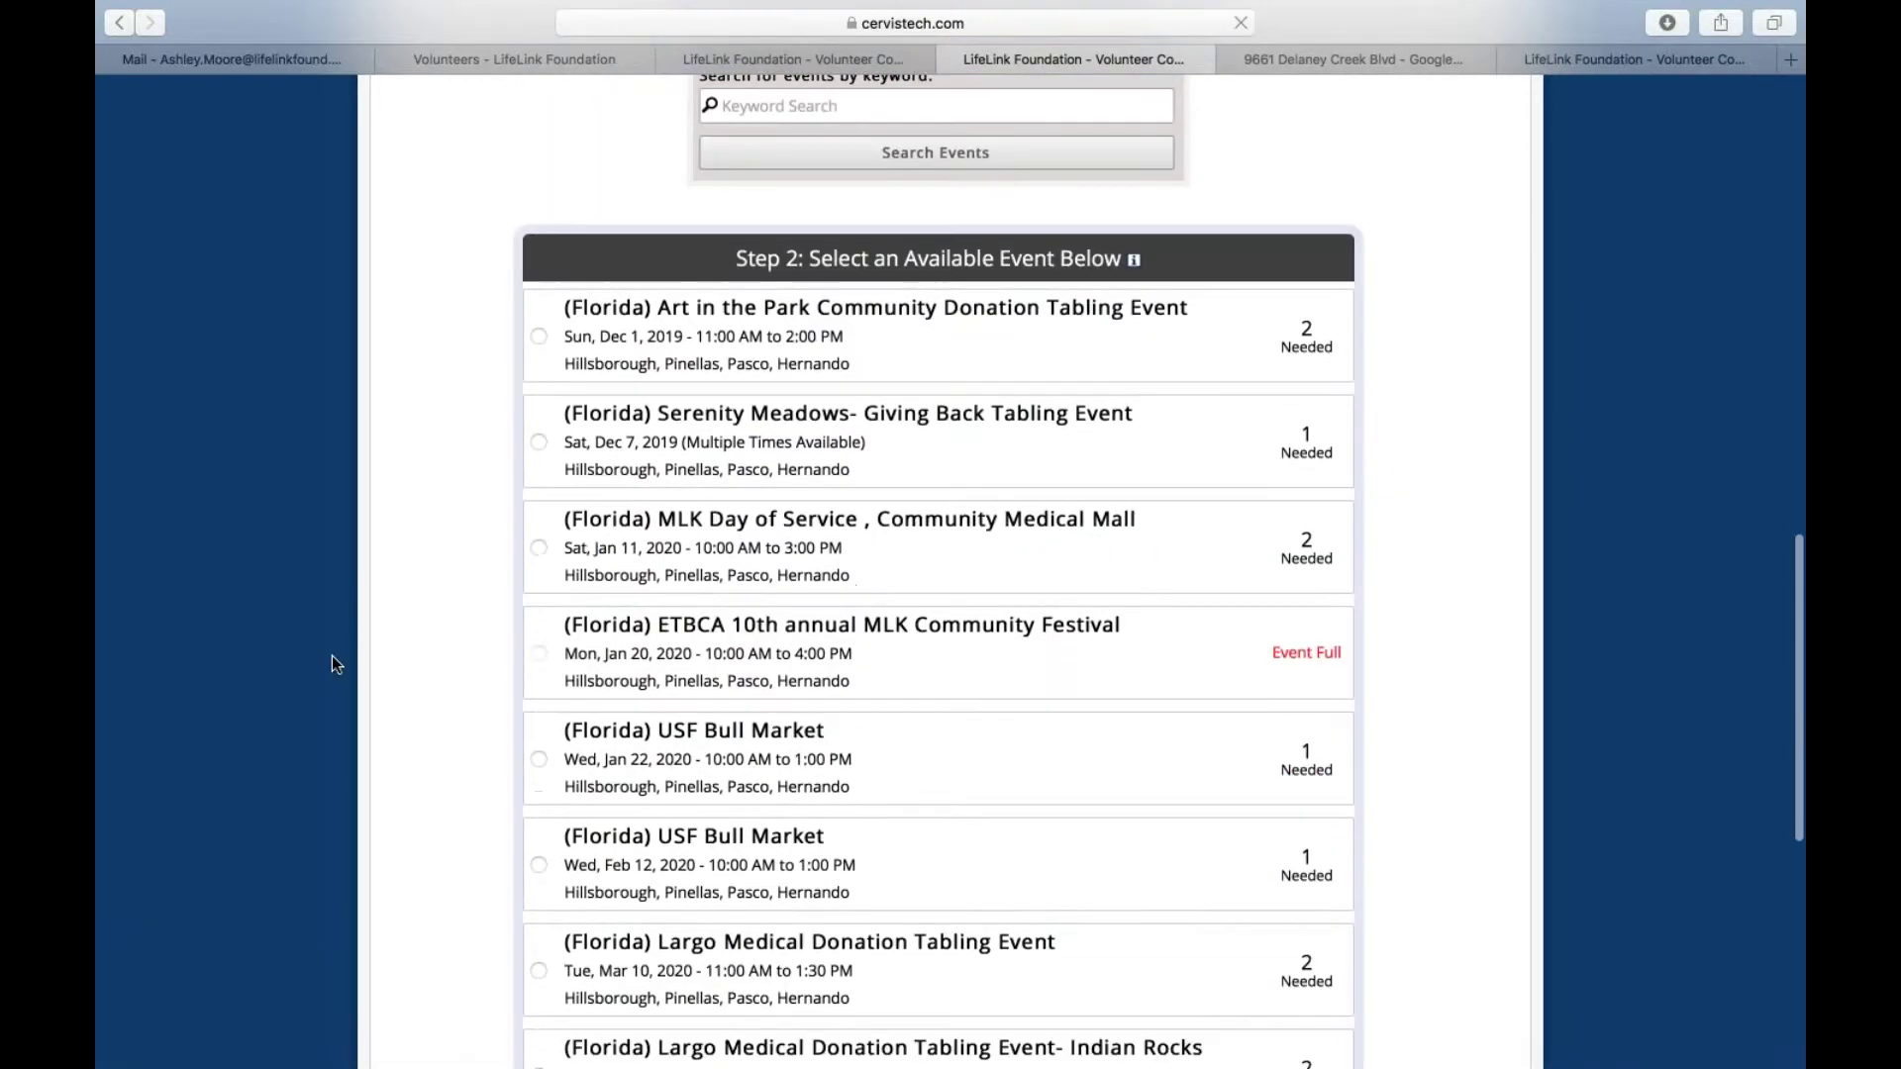
pyautogui.scroll(5, 331, 656)
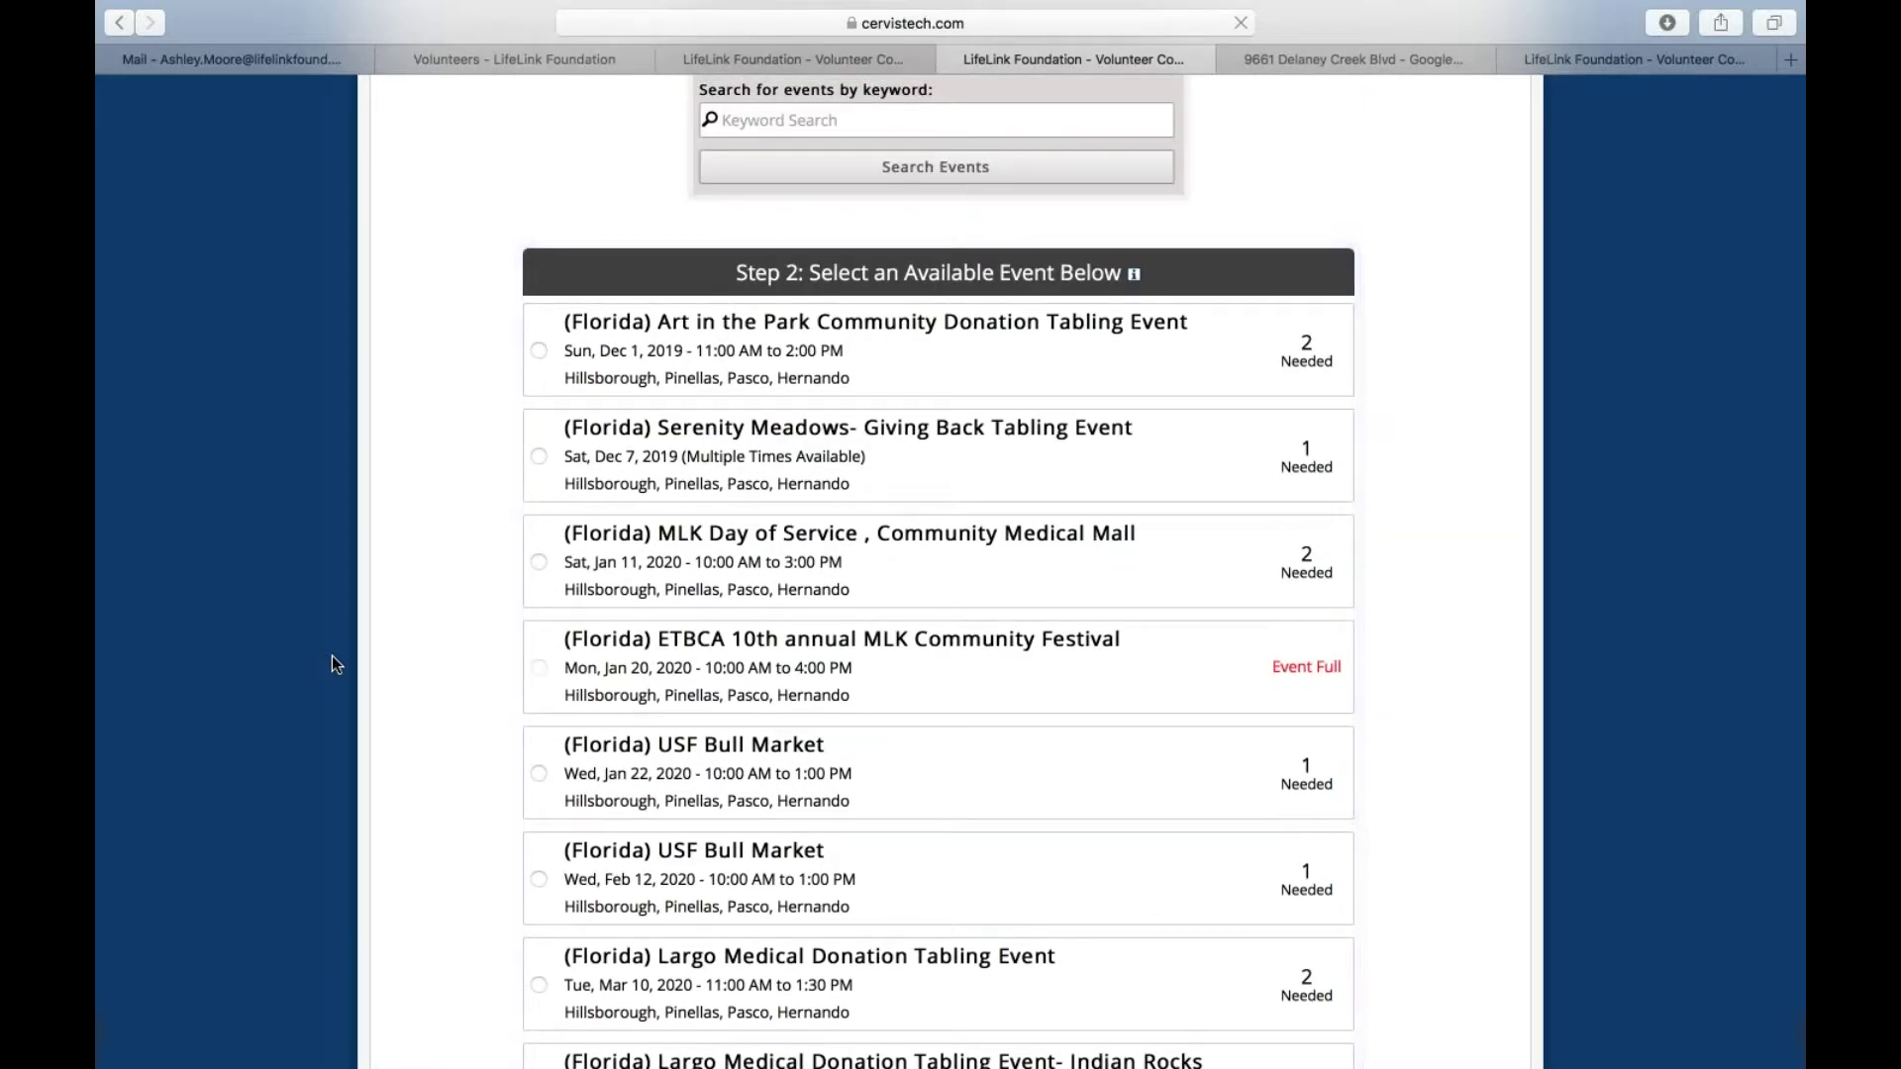
pyautogui.scroll(4, 331, 655)
pyautogui.scroll(4, 330, 656)
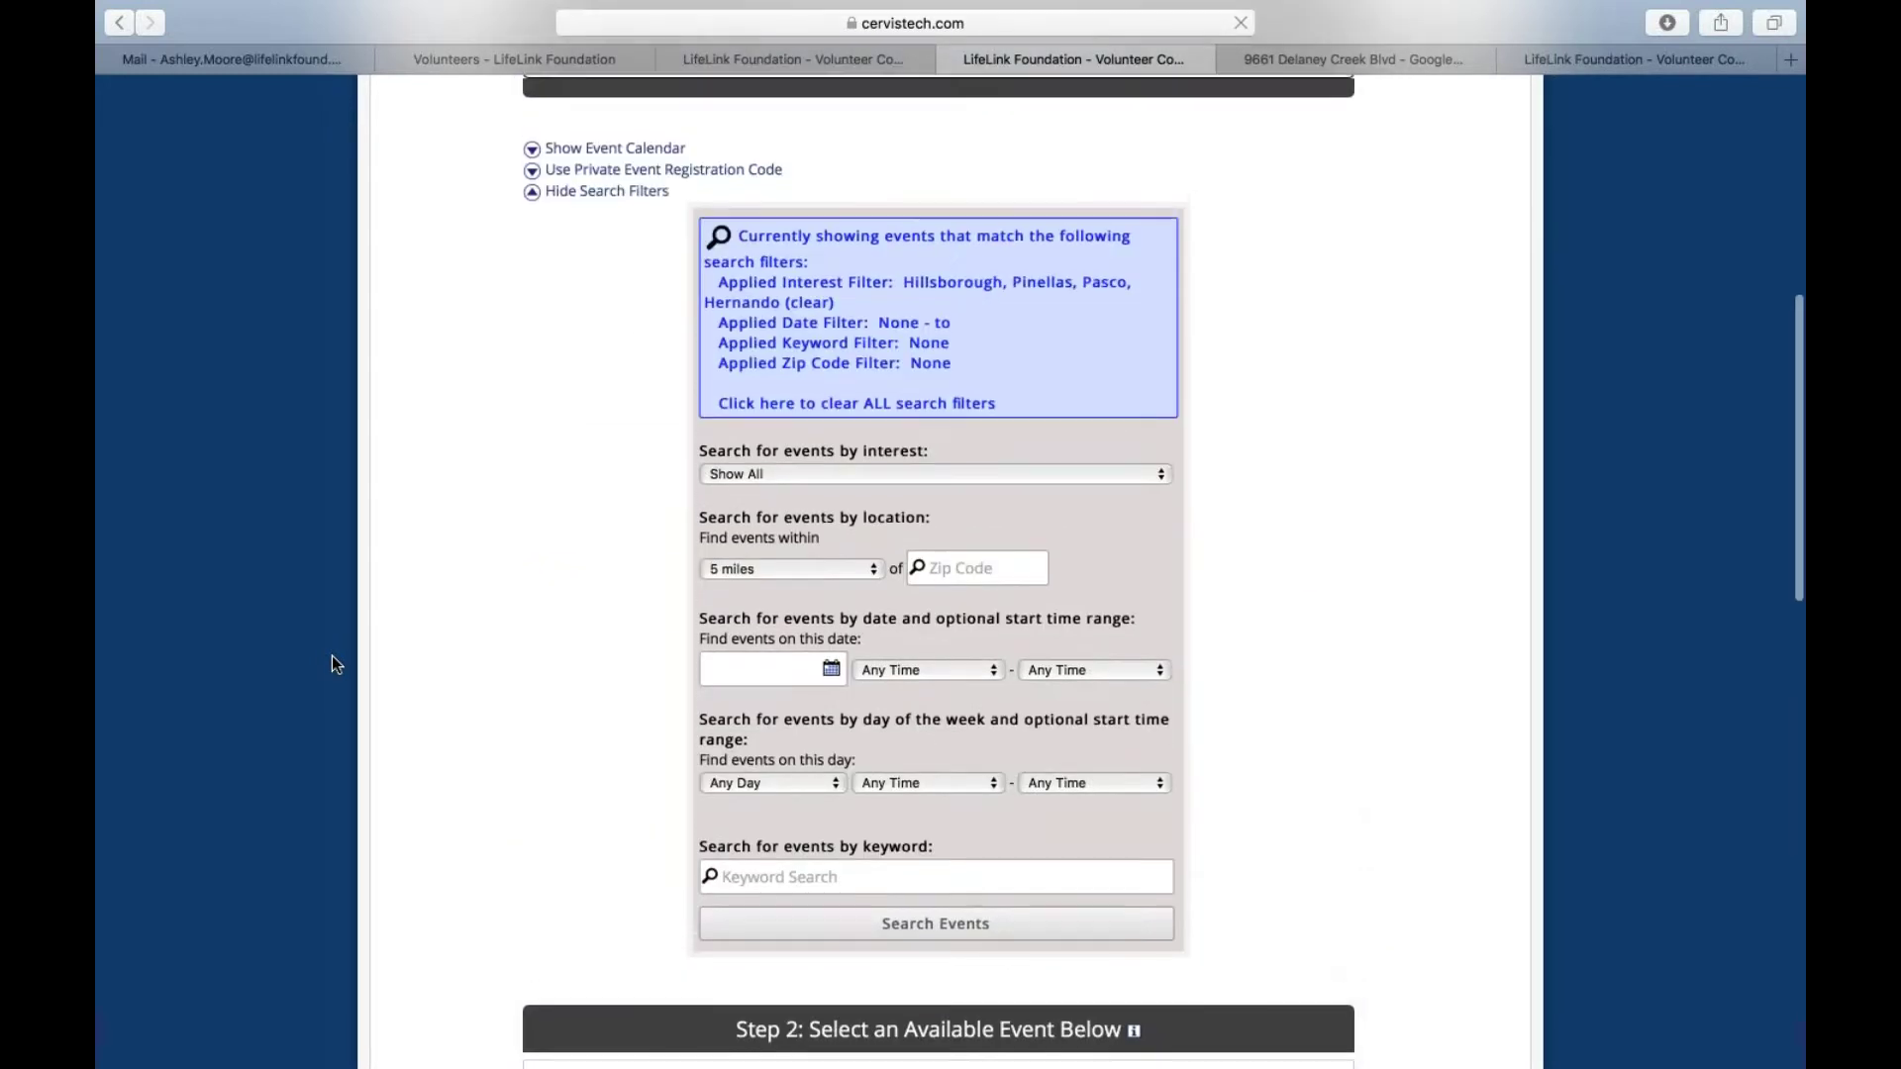
pyautogui.scroll(-15, 544, 690)
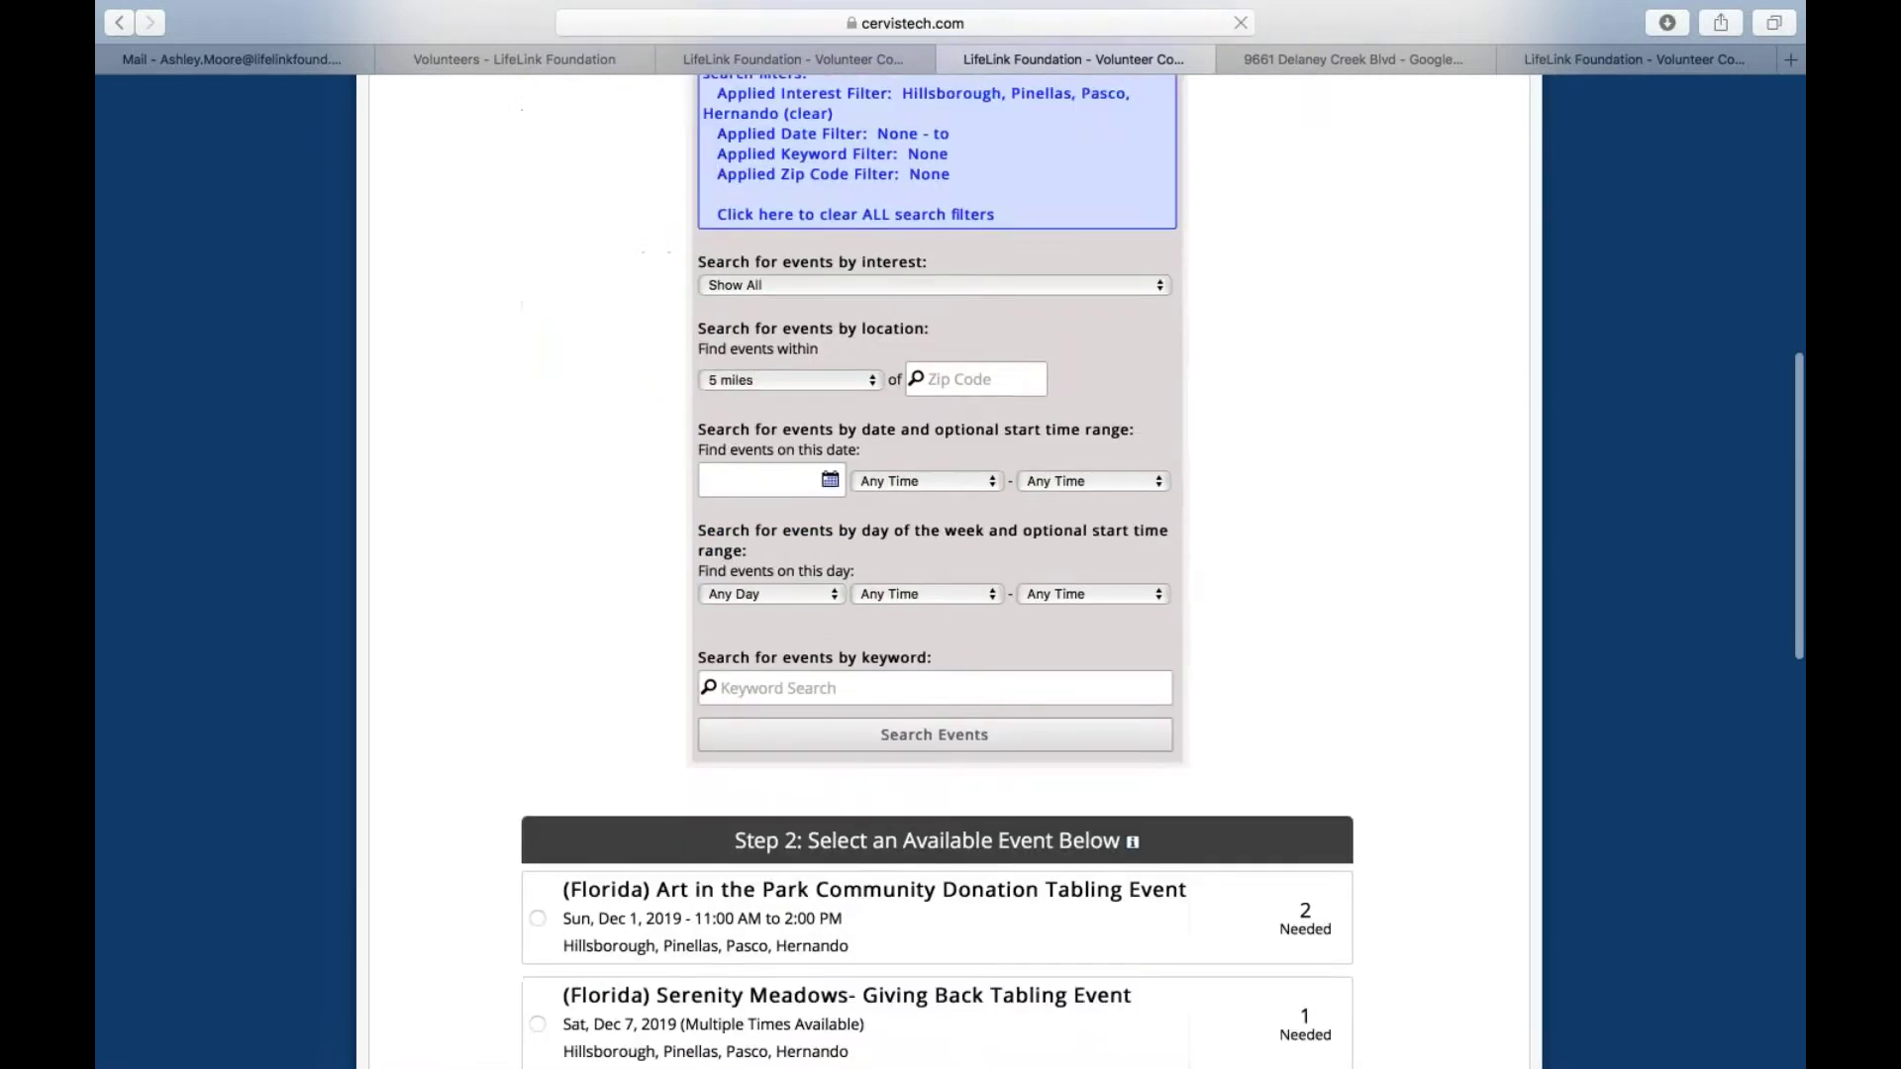
# Go from event registration back to the top of the Volunteer Portal Home page
pyautogui.click(618, 849)
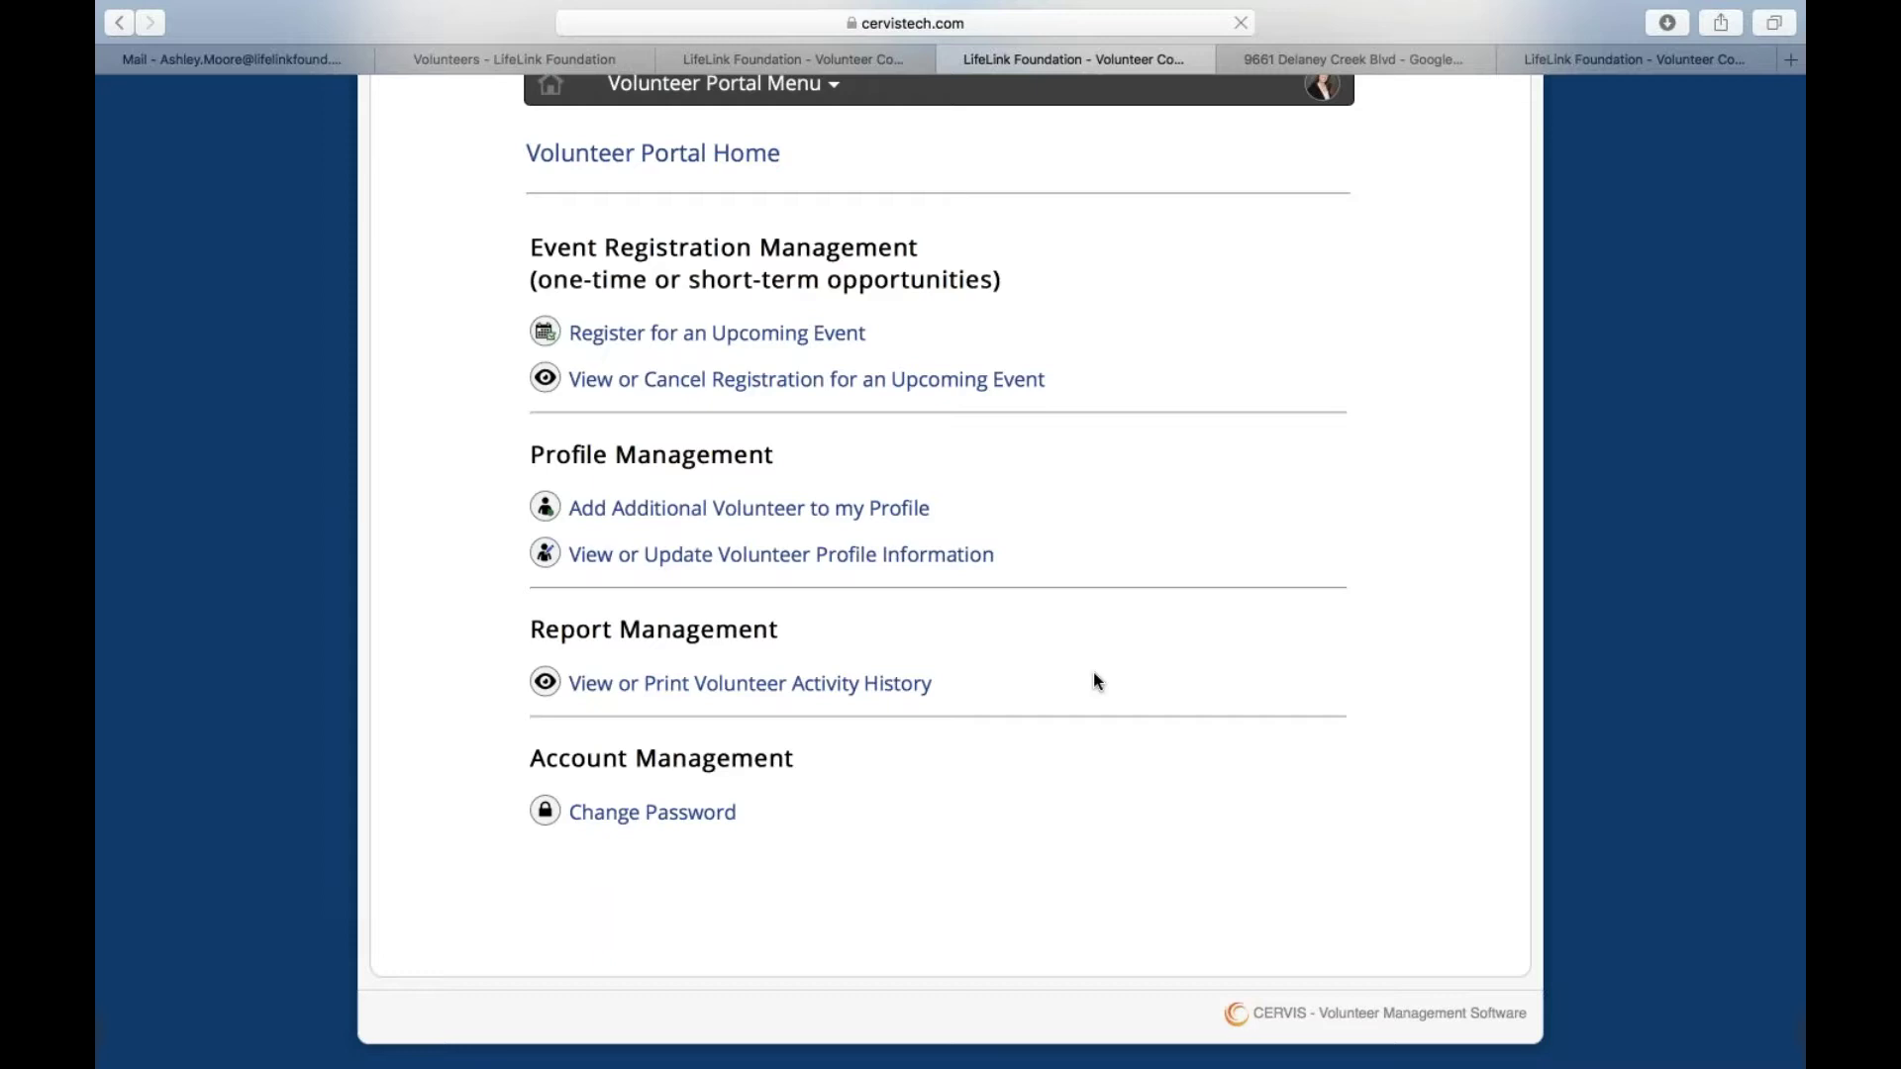
pyautogui.scroll(5, 1094, 675)
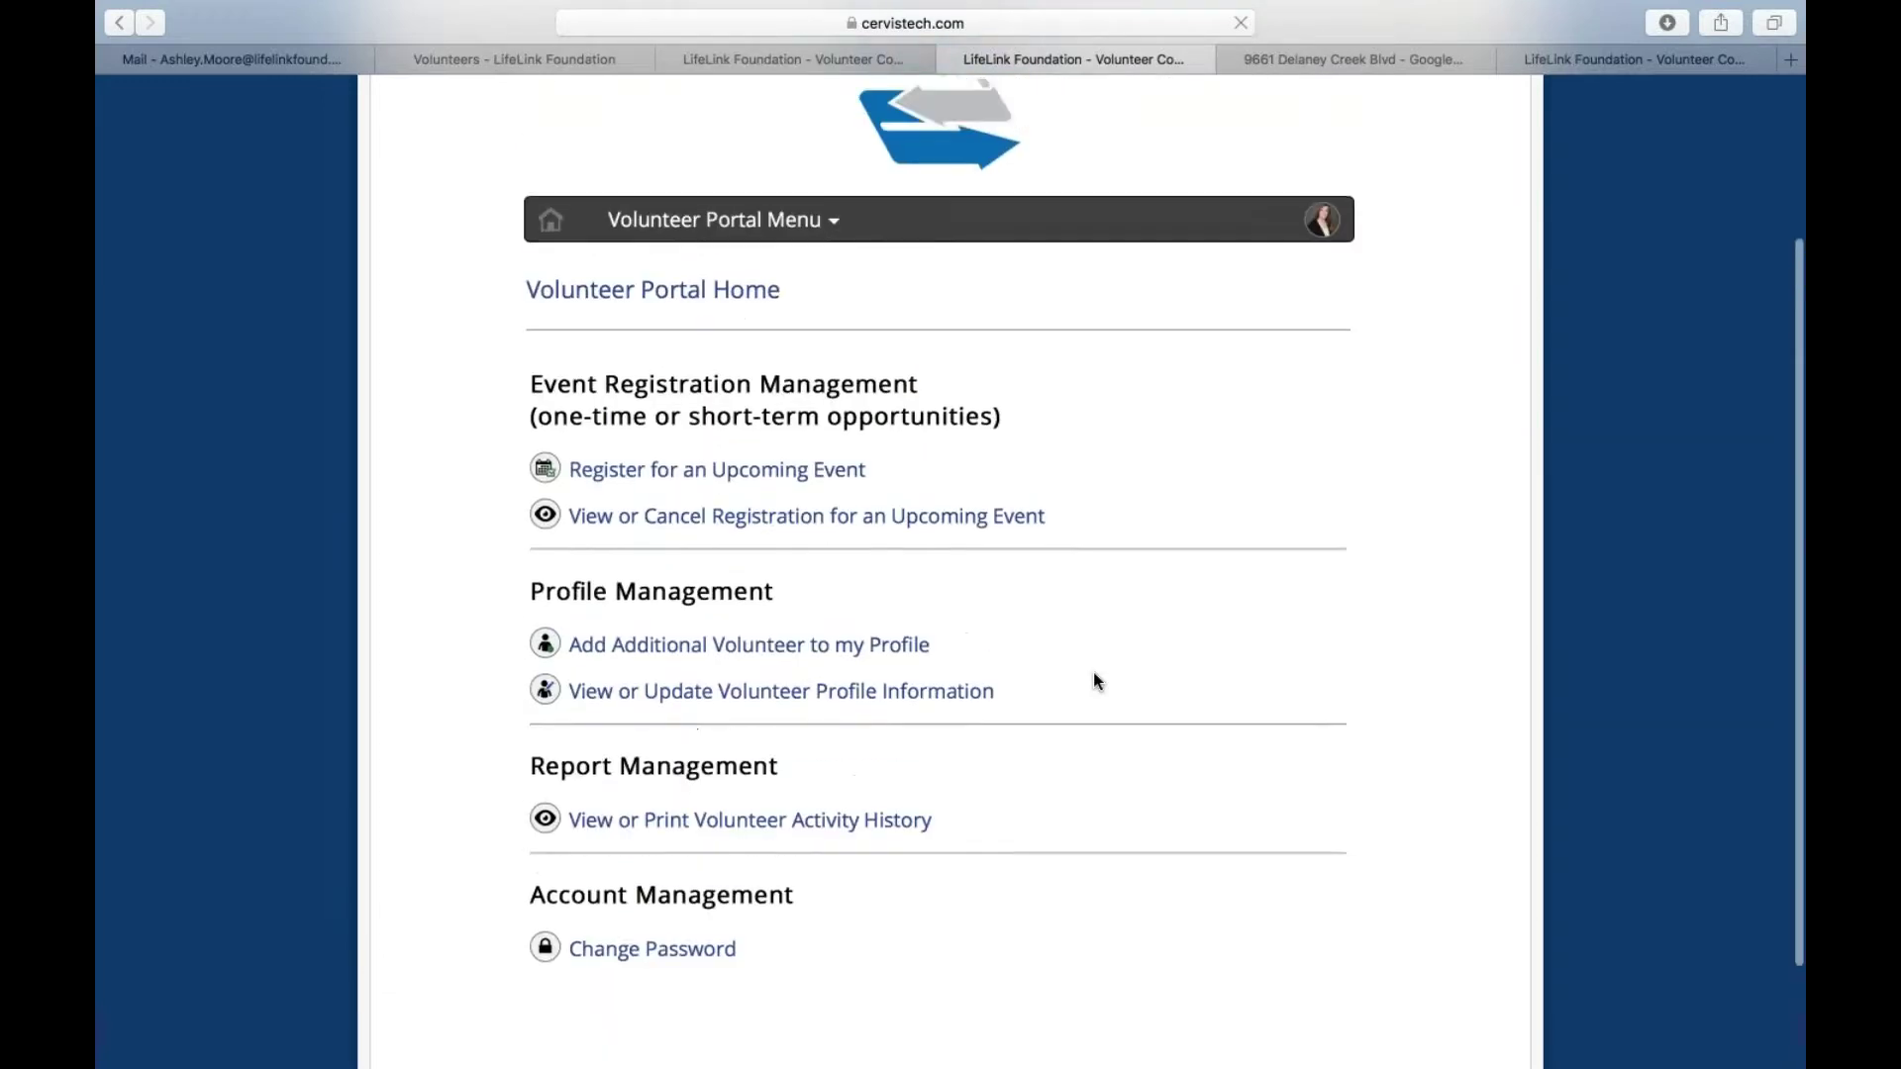
pyautogui.scroll(2, 1094, 682)
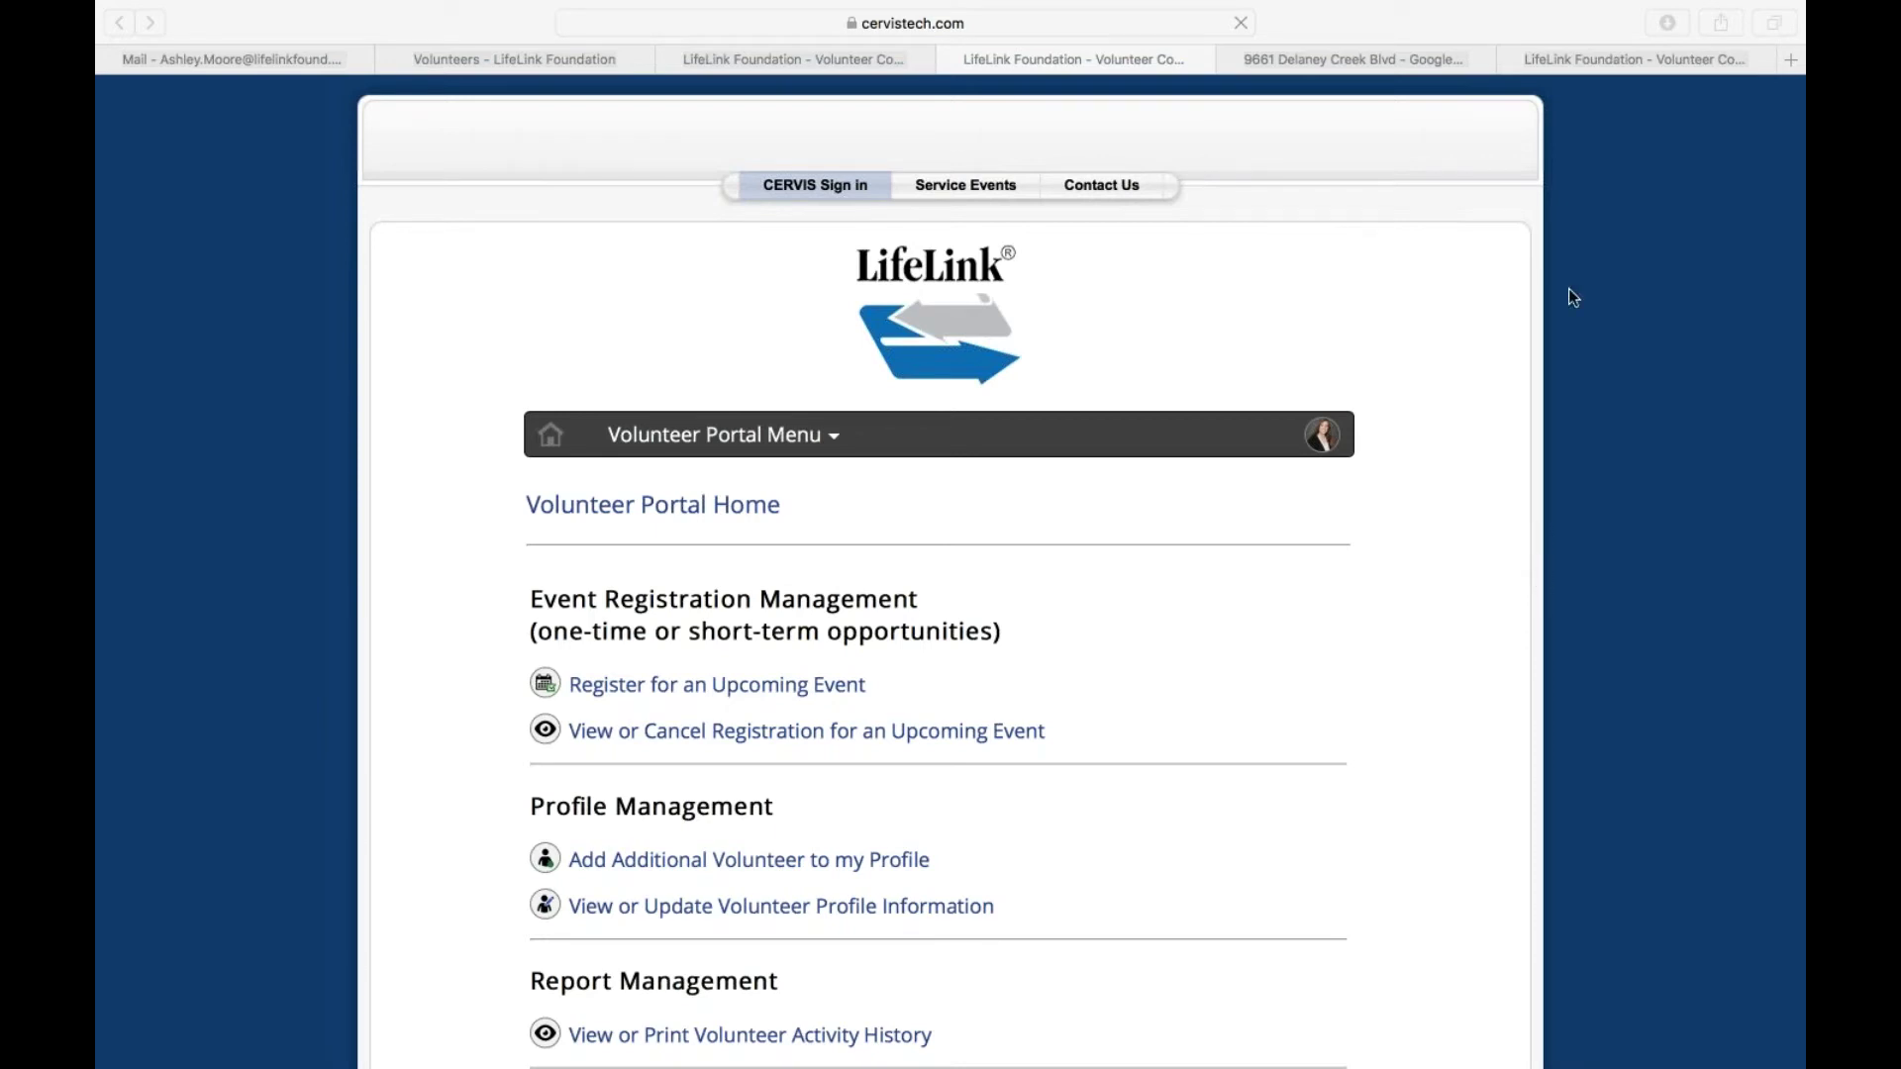
pyautogui.moveTo(1149, 7)
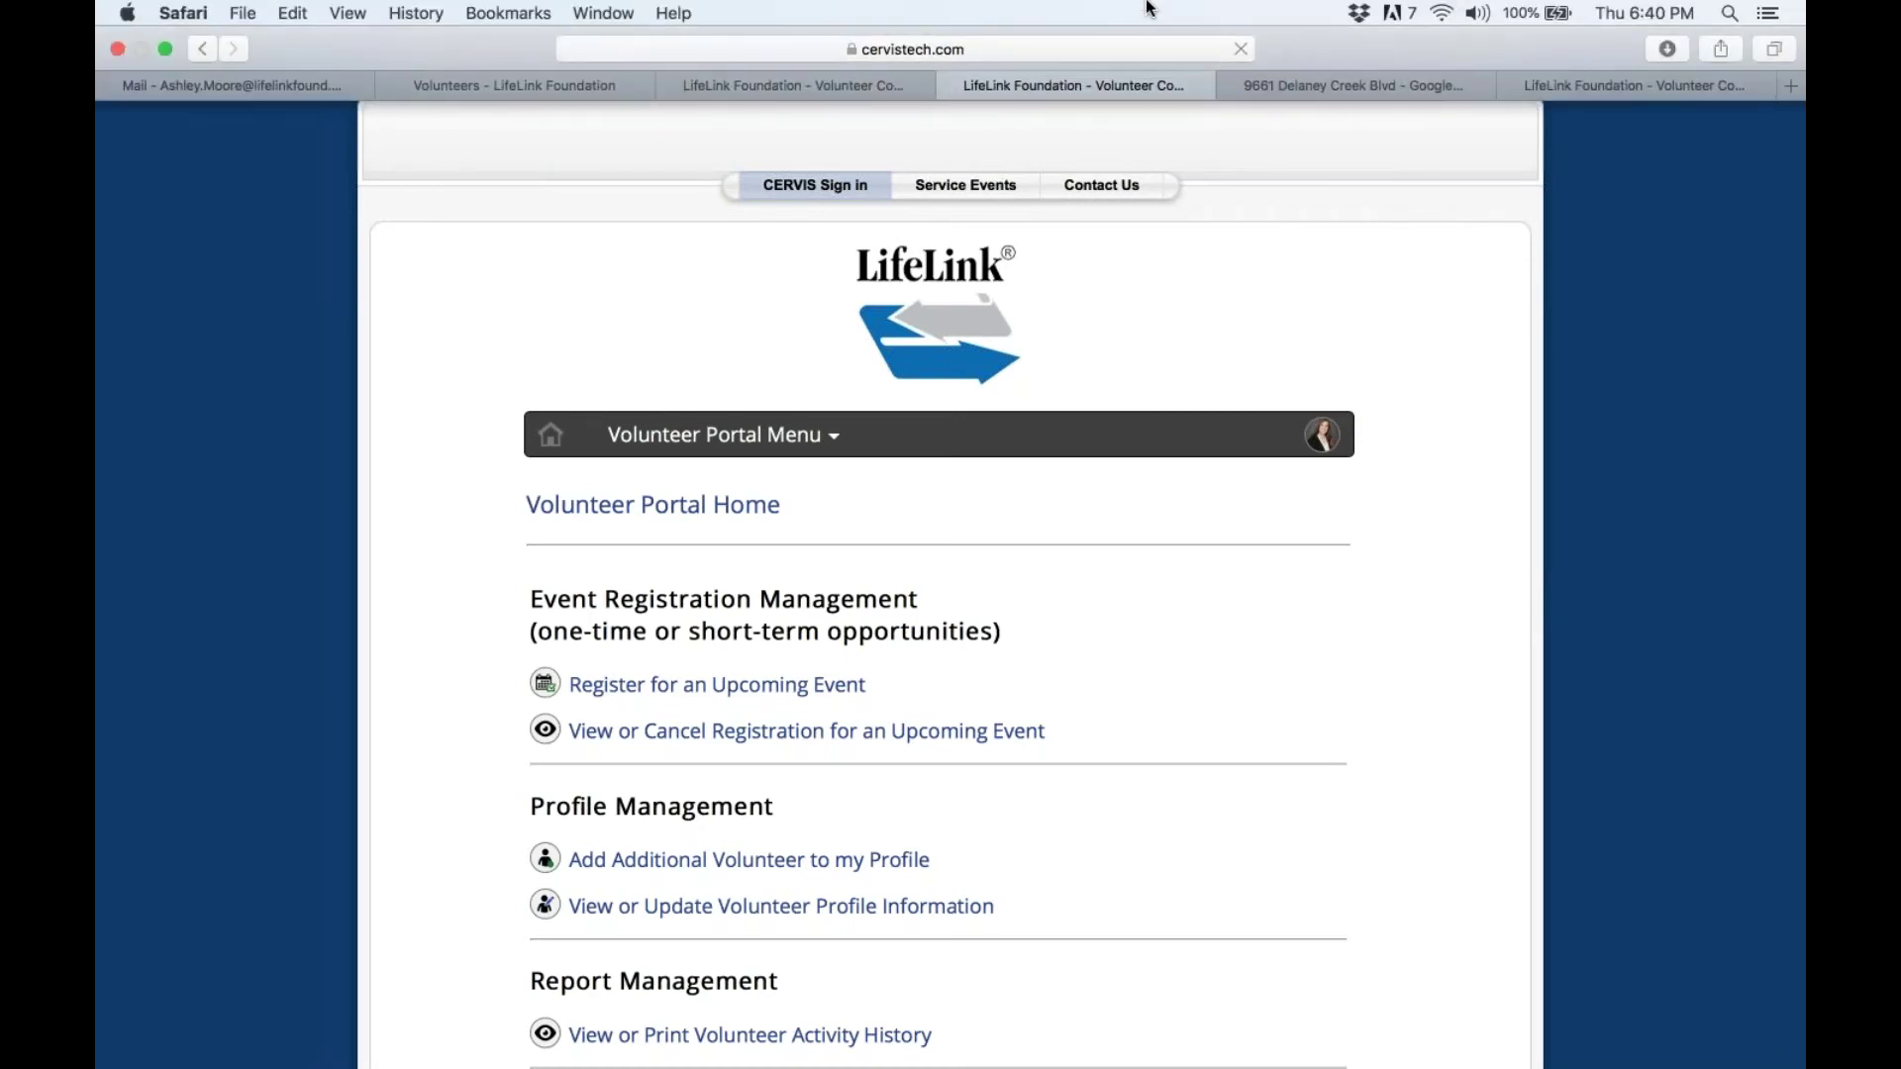